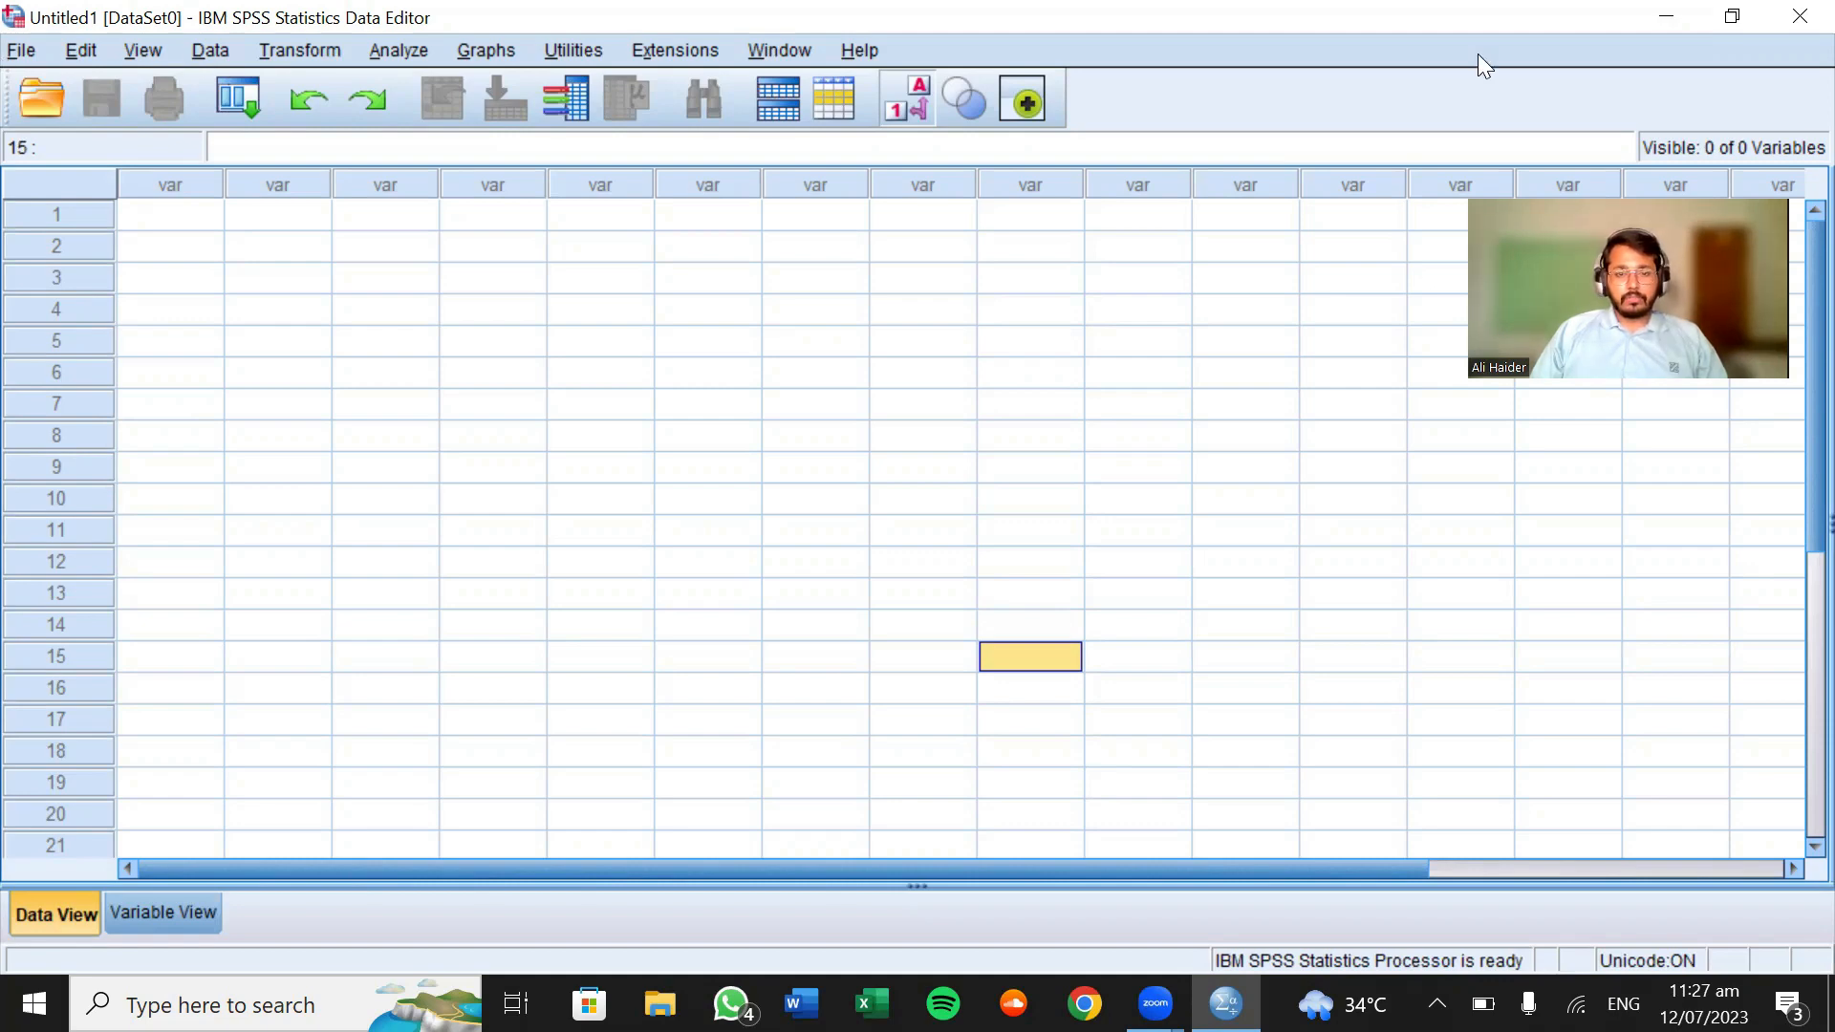
pyautogui.click(21, 49)
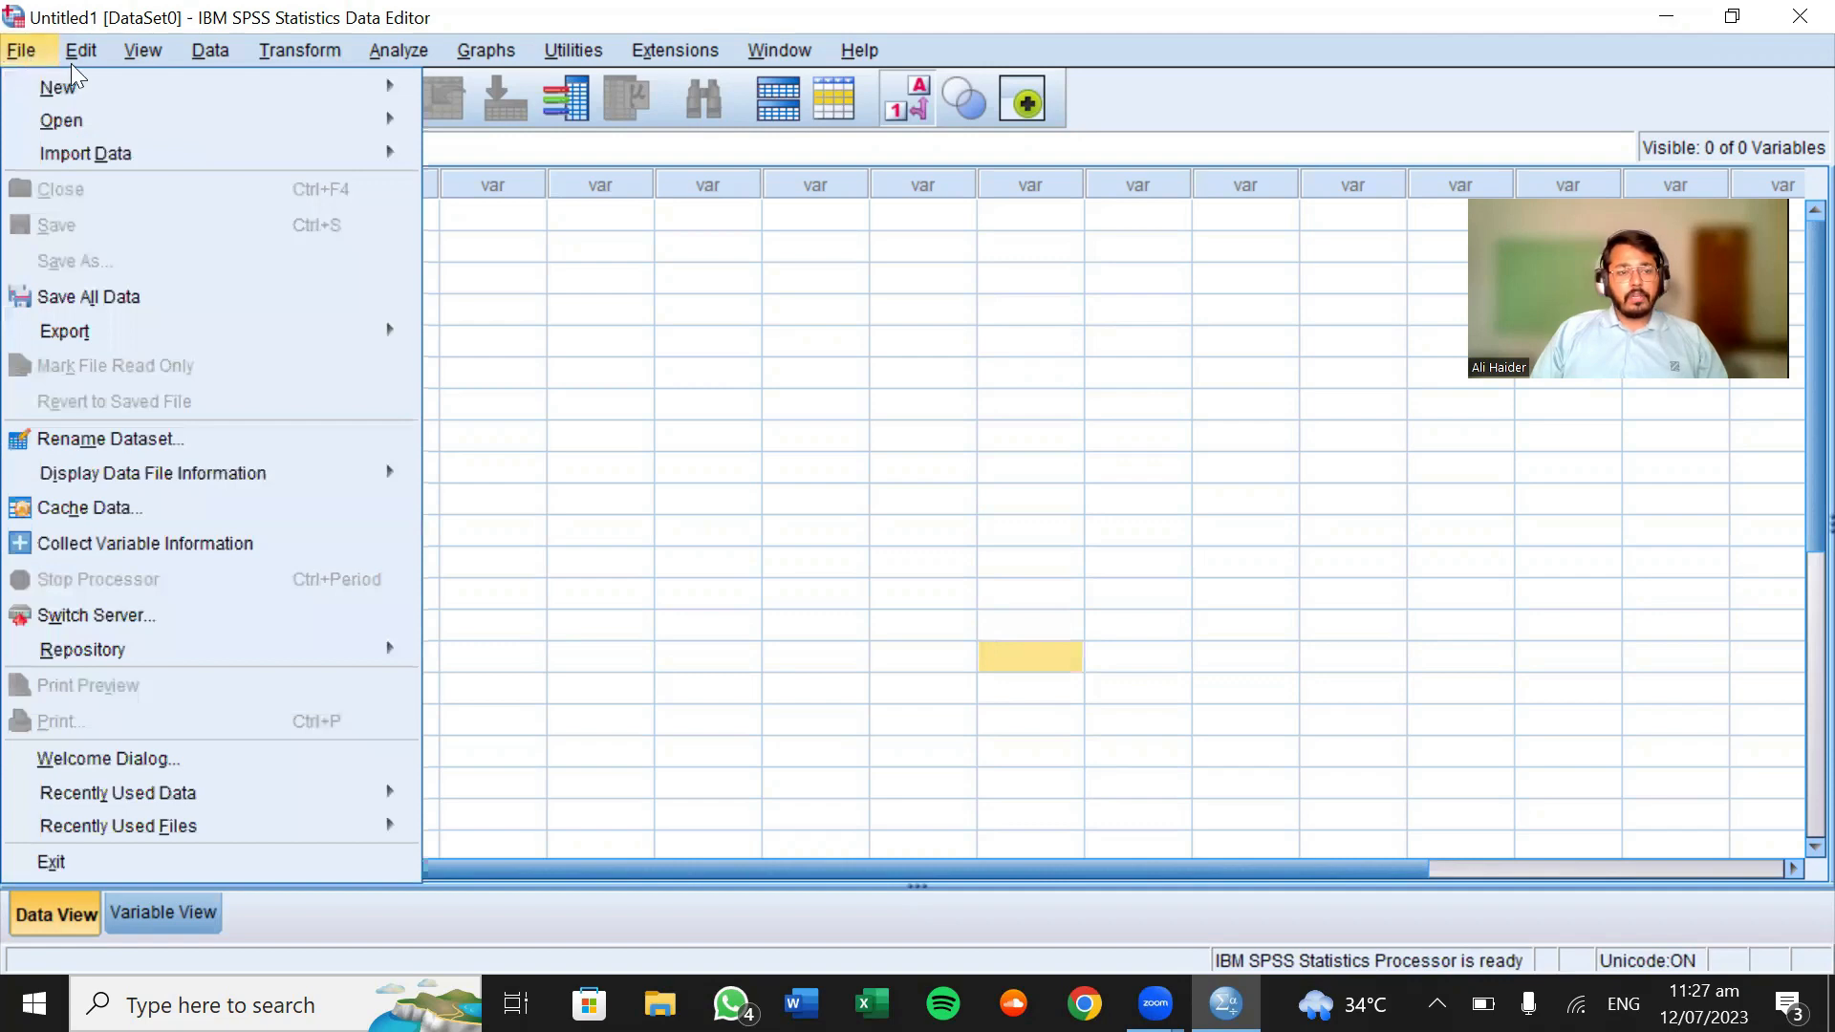
pyautogui.moveTo(17, 80)
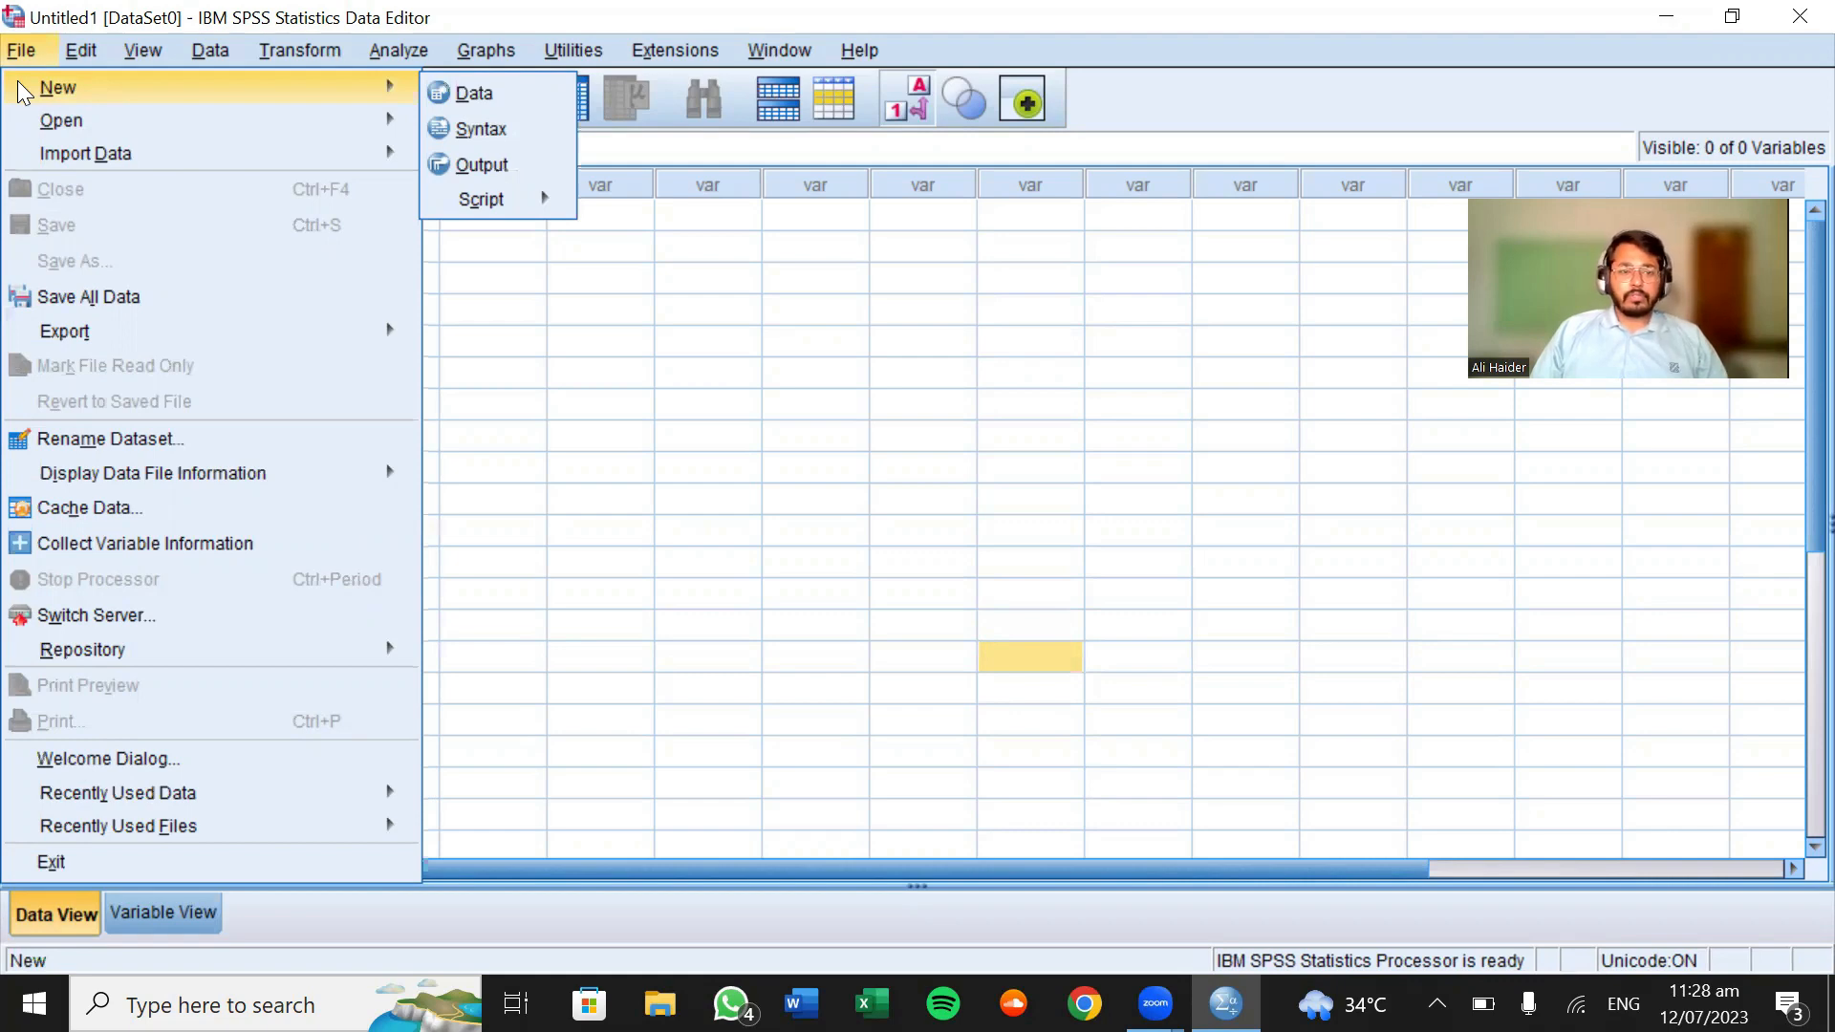
pyautogui.moveTo(50, 156)
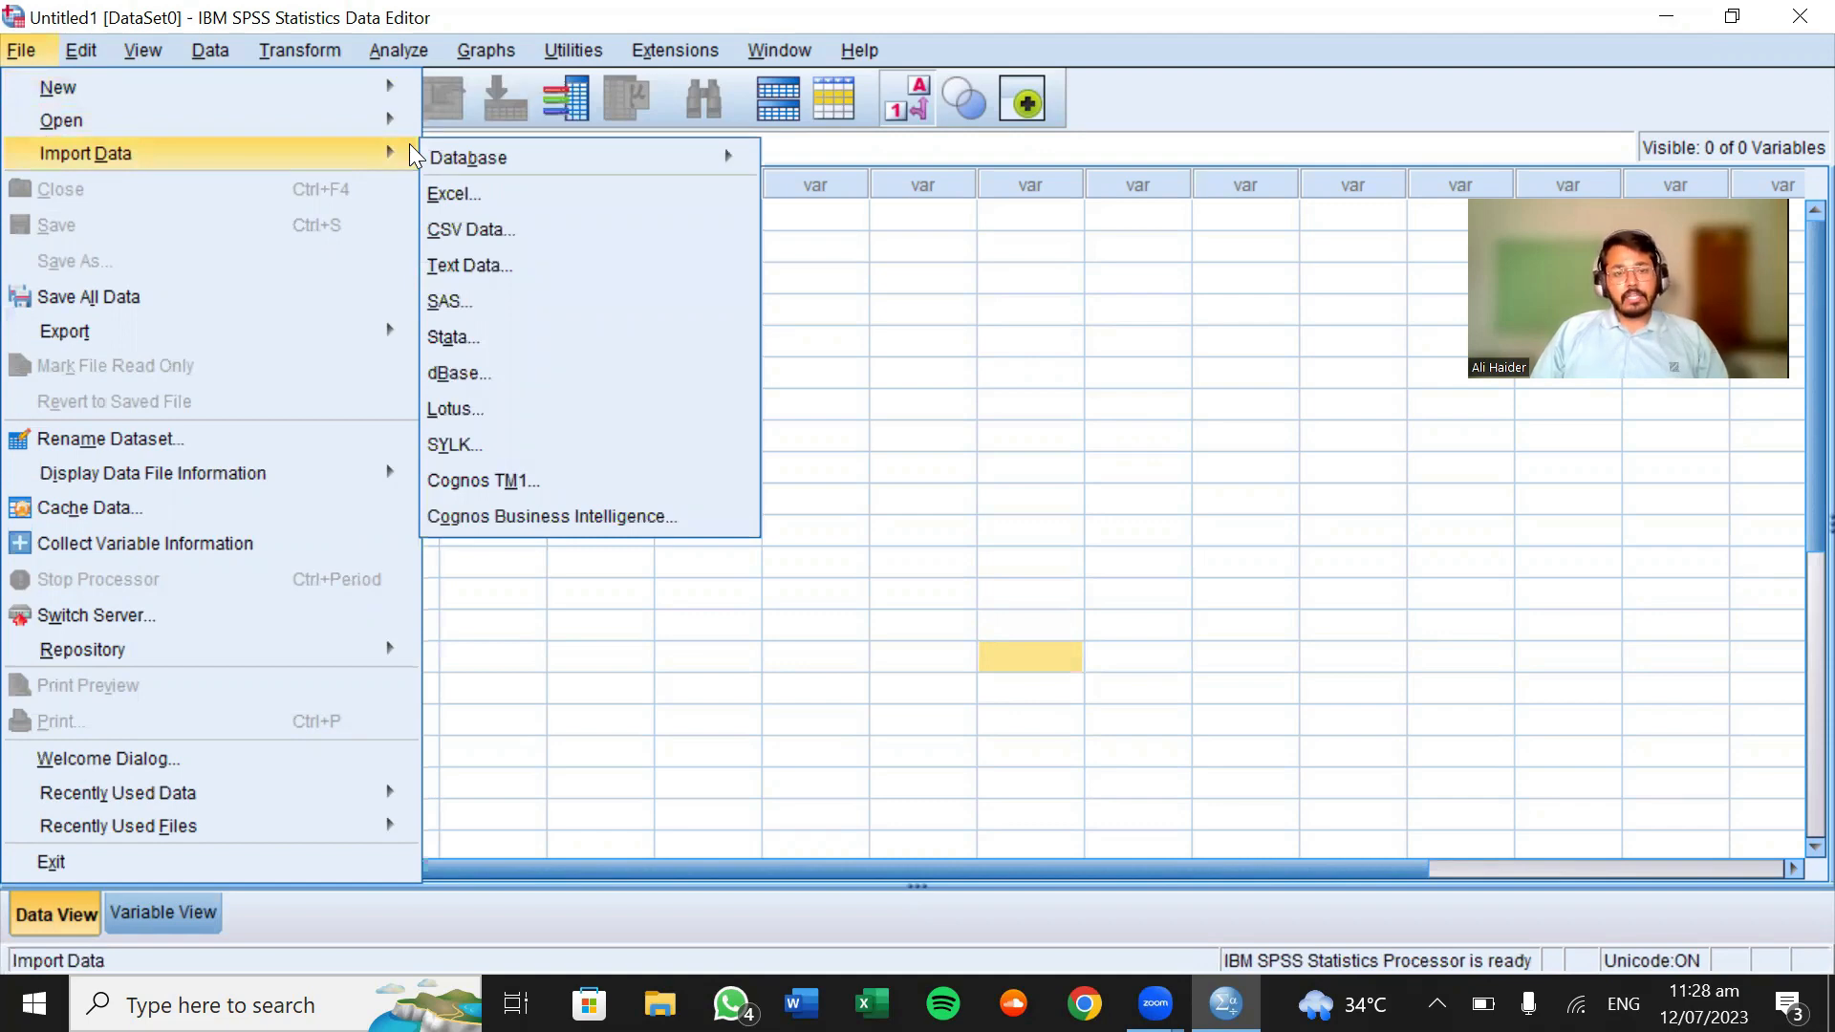
pyautogui.click(863, 376)
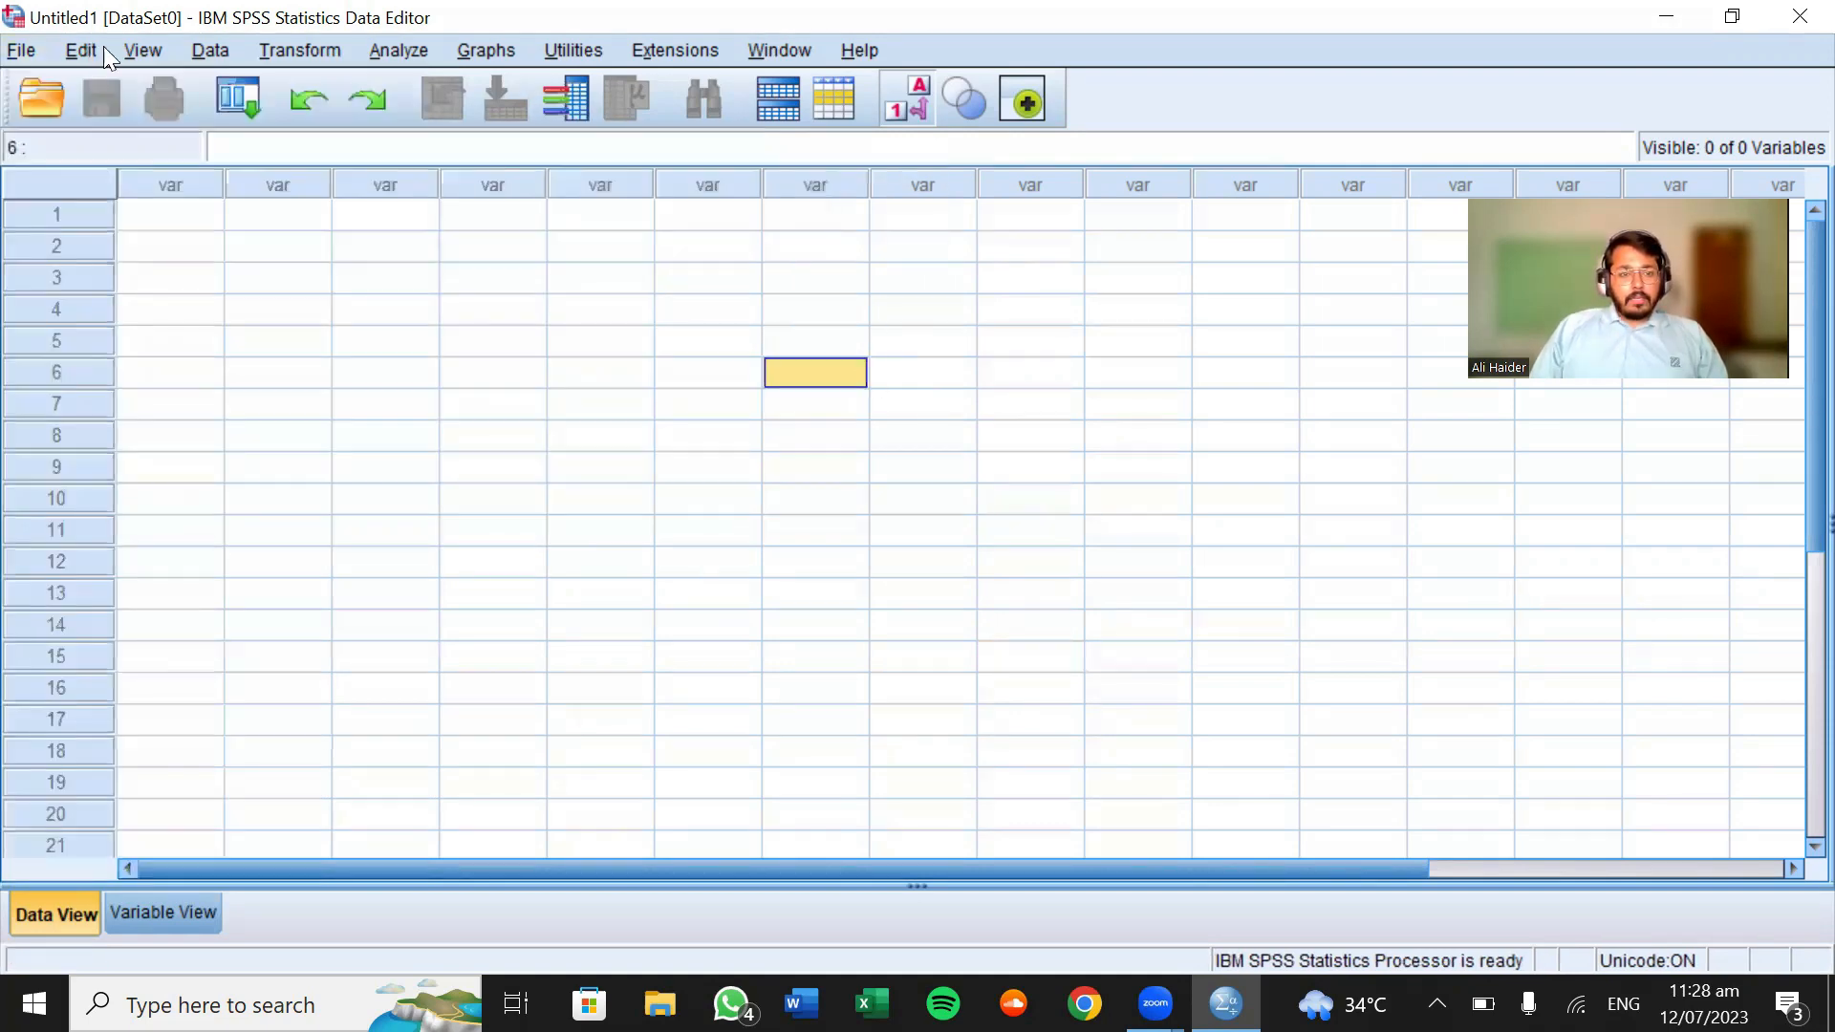
pyautogui.click(391, 49)
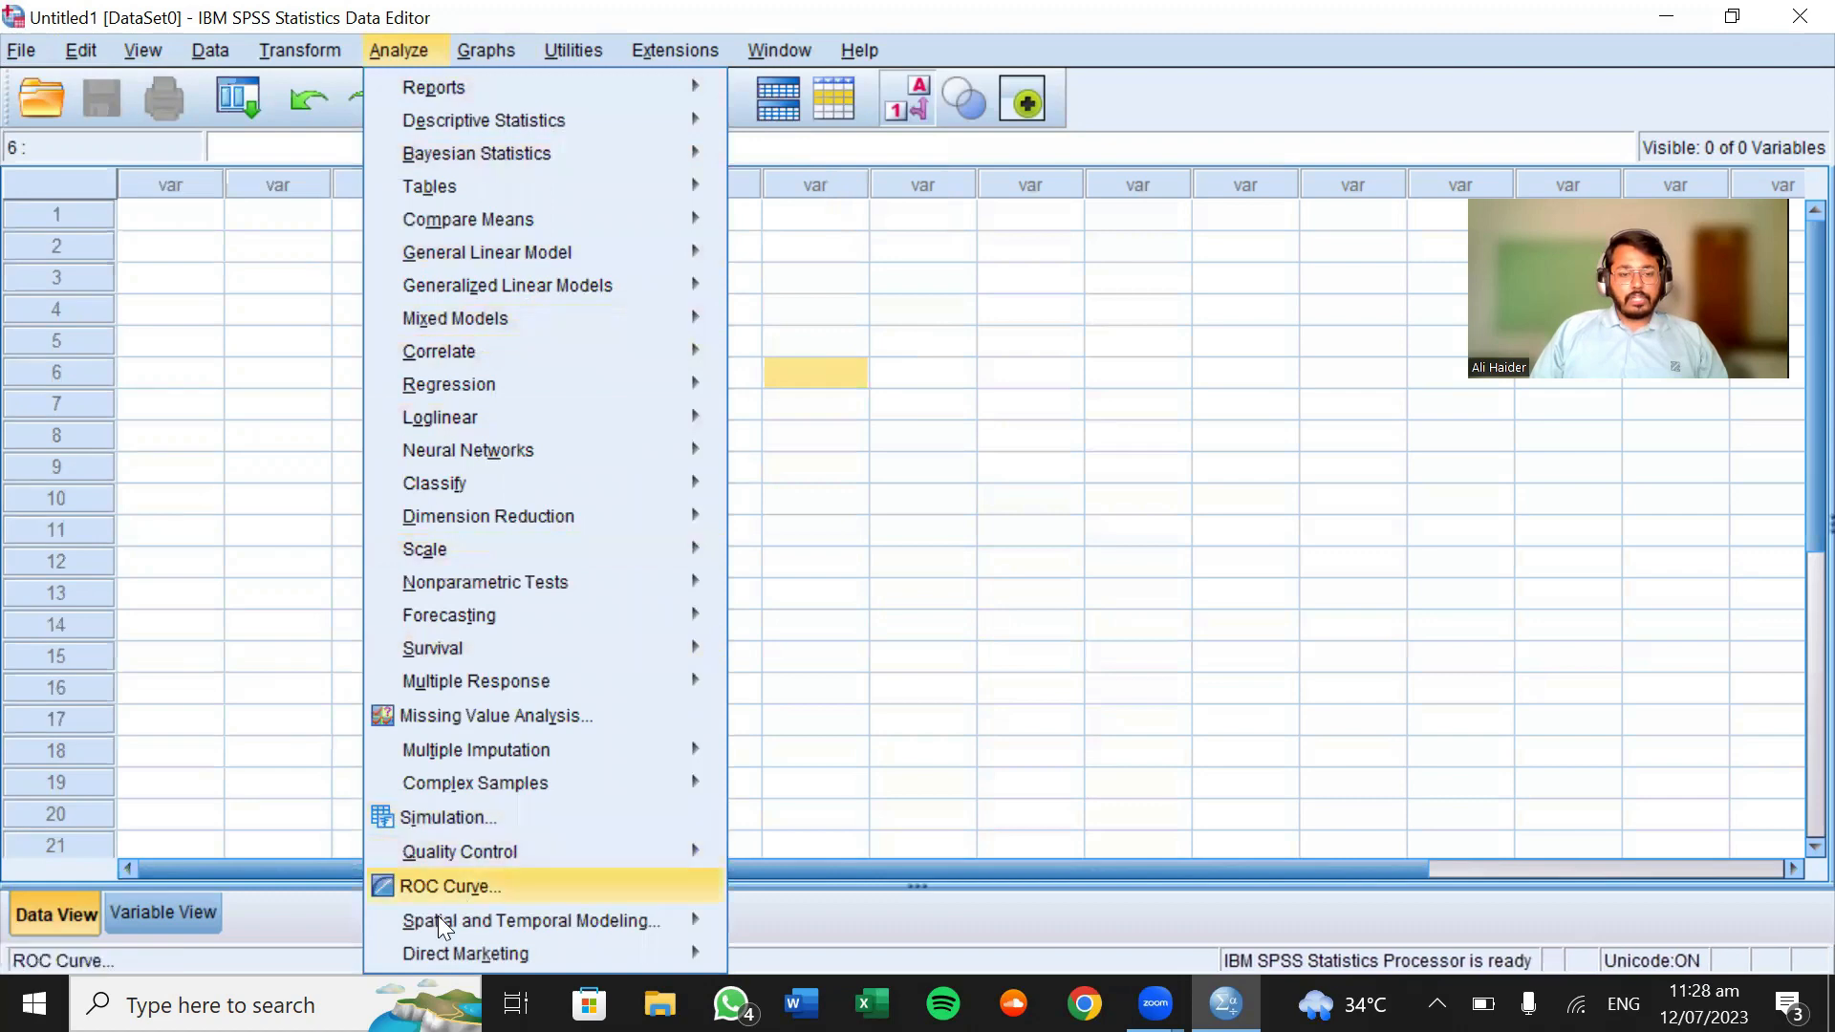
pyautogui.moveTo(444, 92)
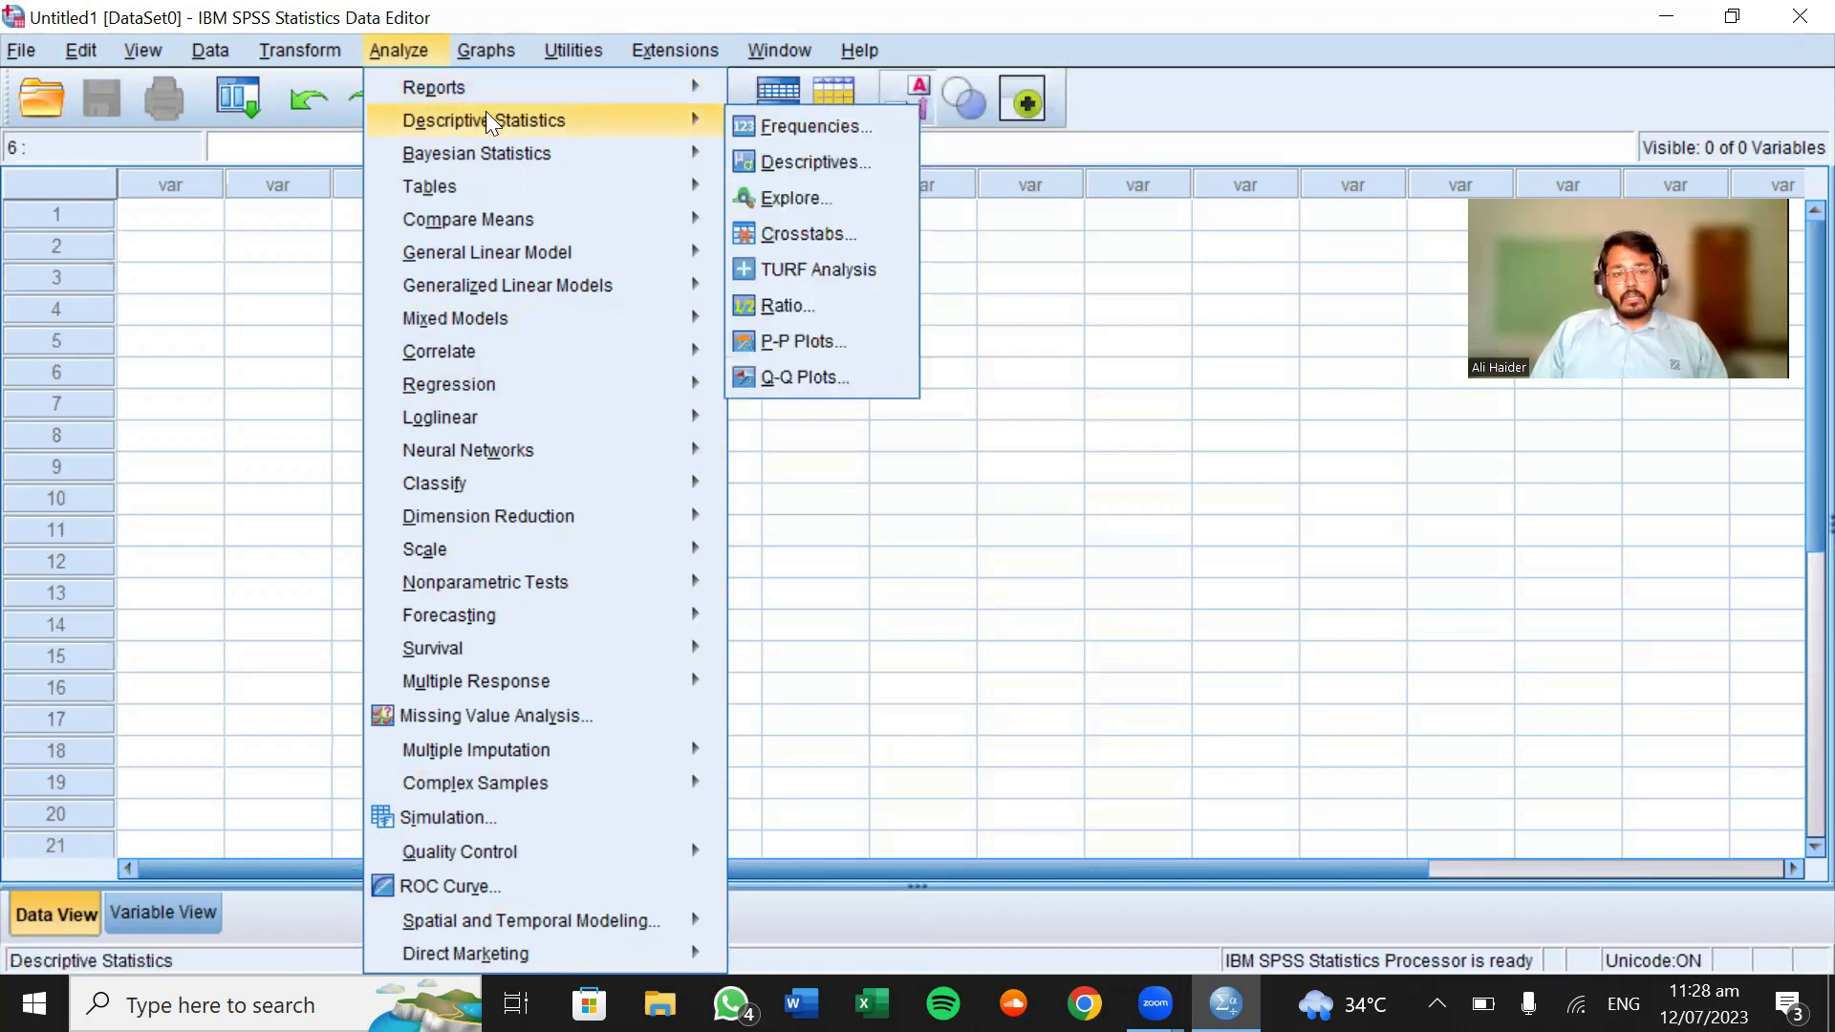
pyautogui.moveTo(434, 153)
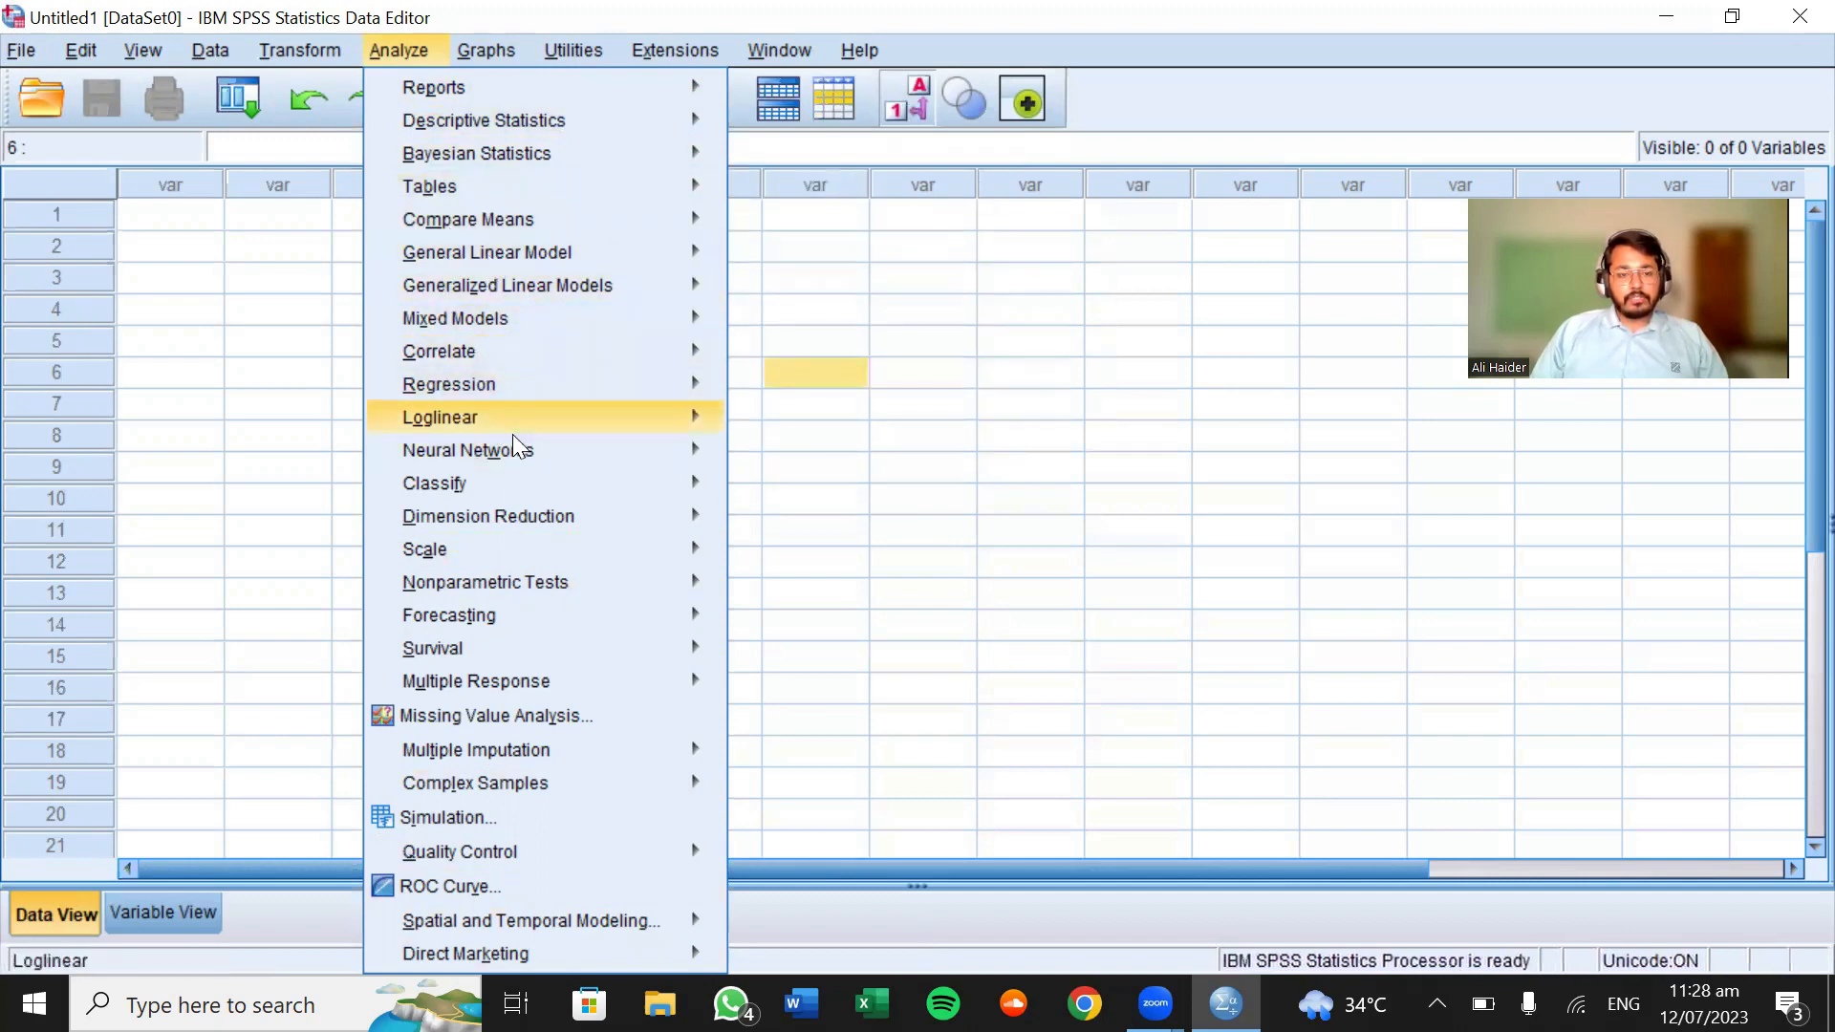
pyautogui.moveTo(617, 365)
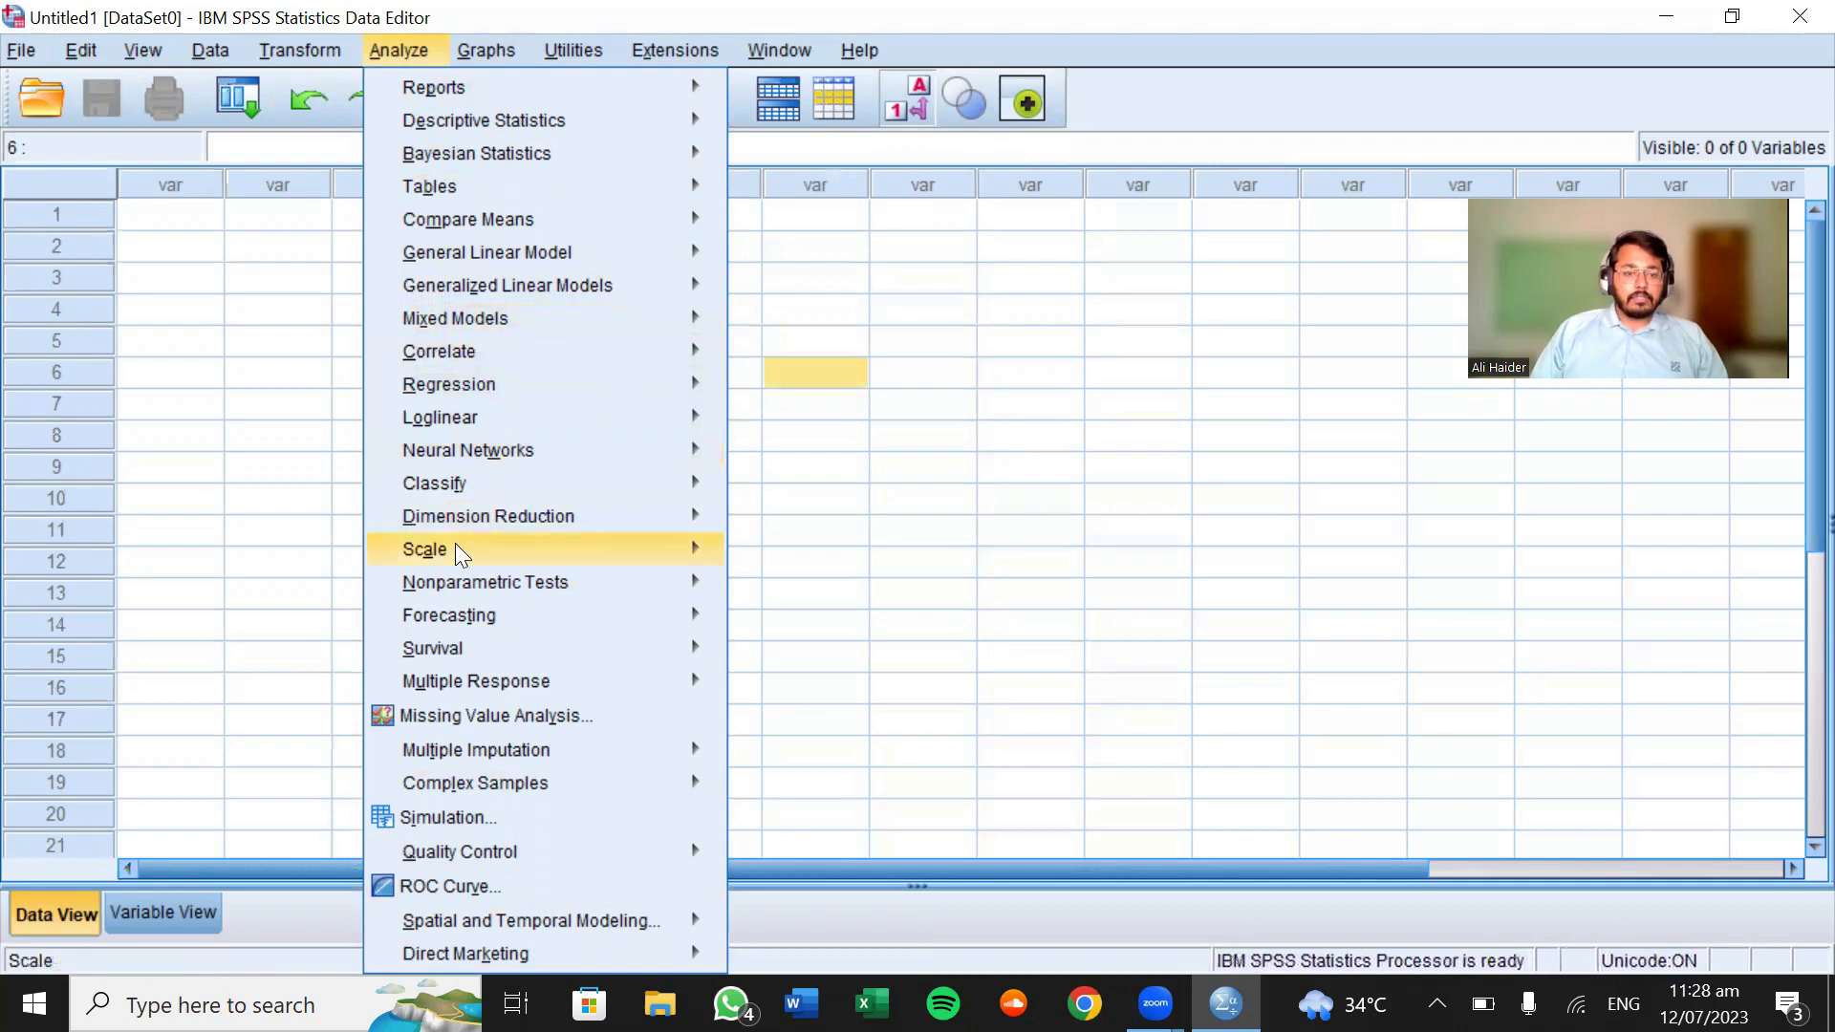
pyautogui.moveTo(456, 545)
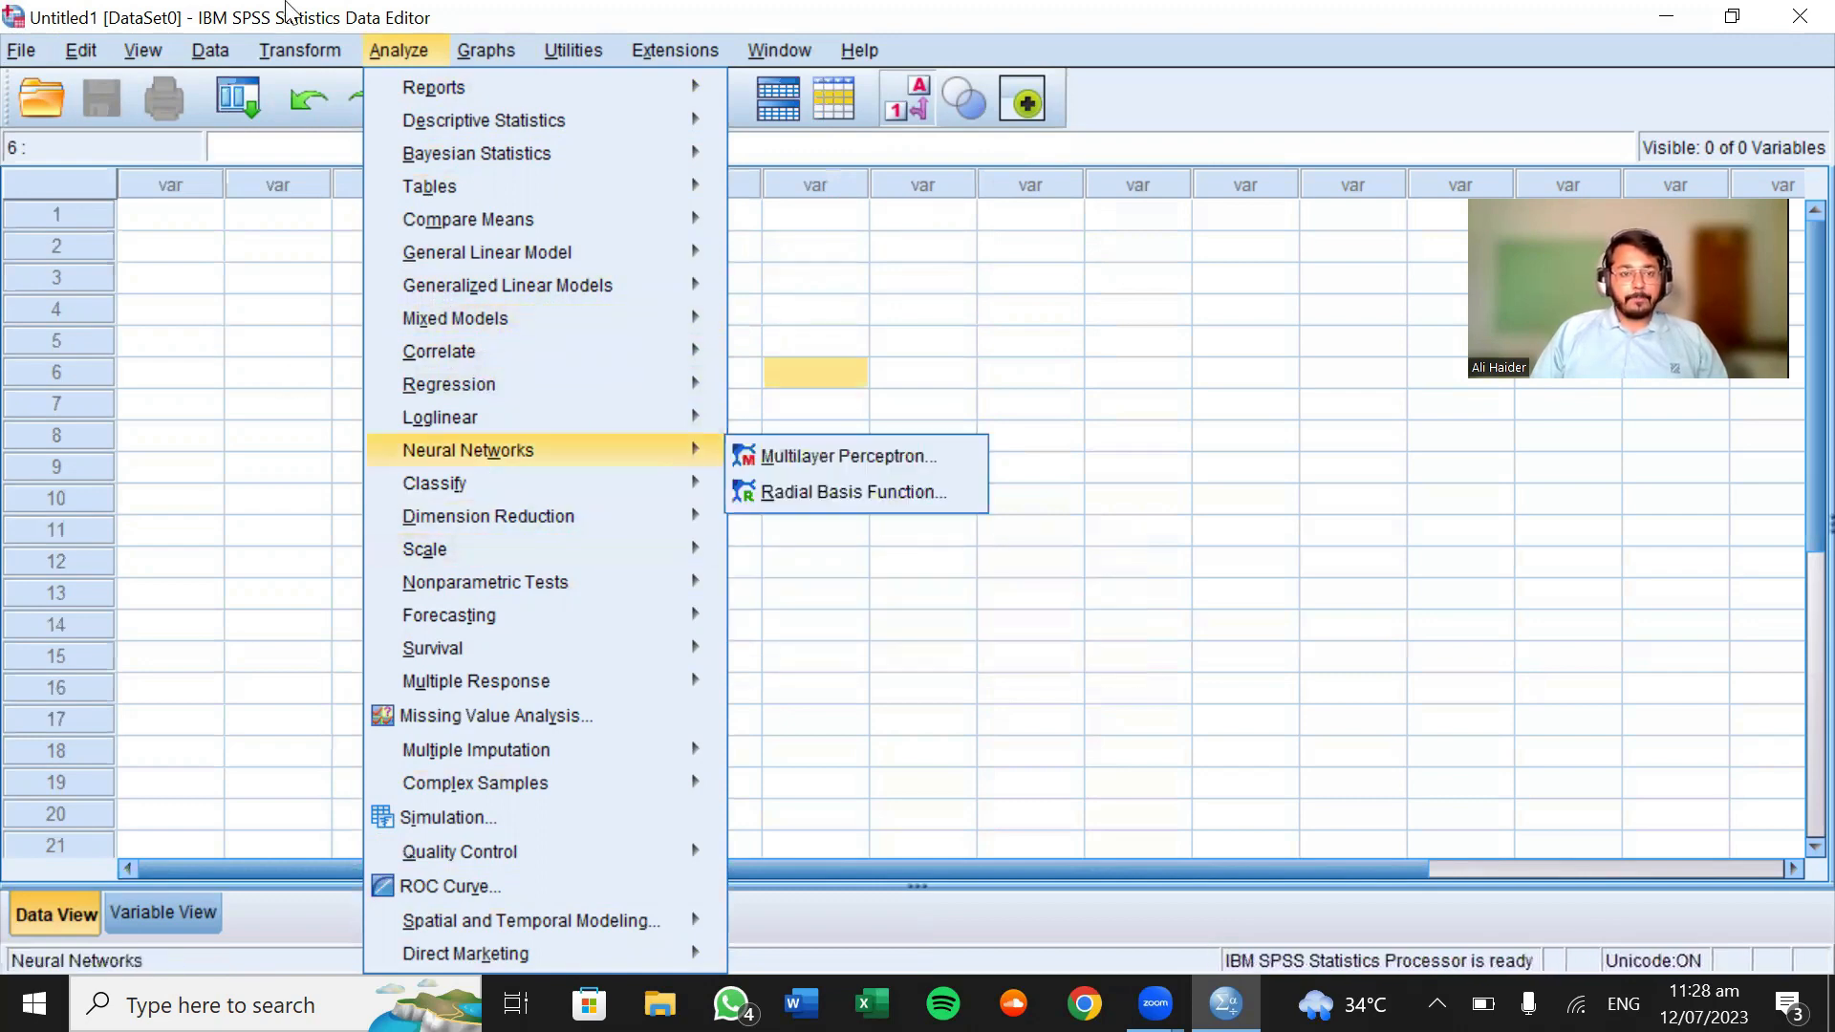
pyautogui.moveTo(476, 52)
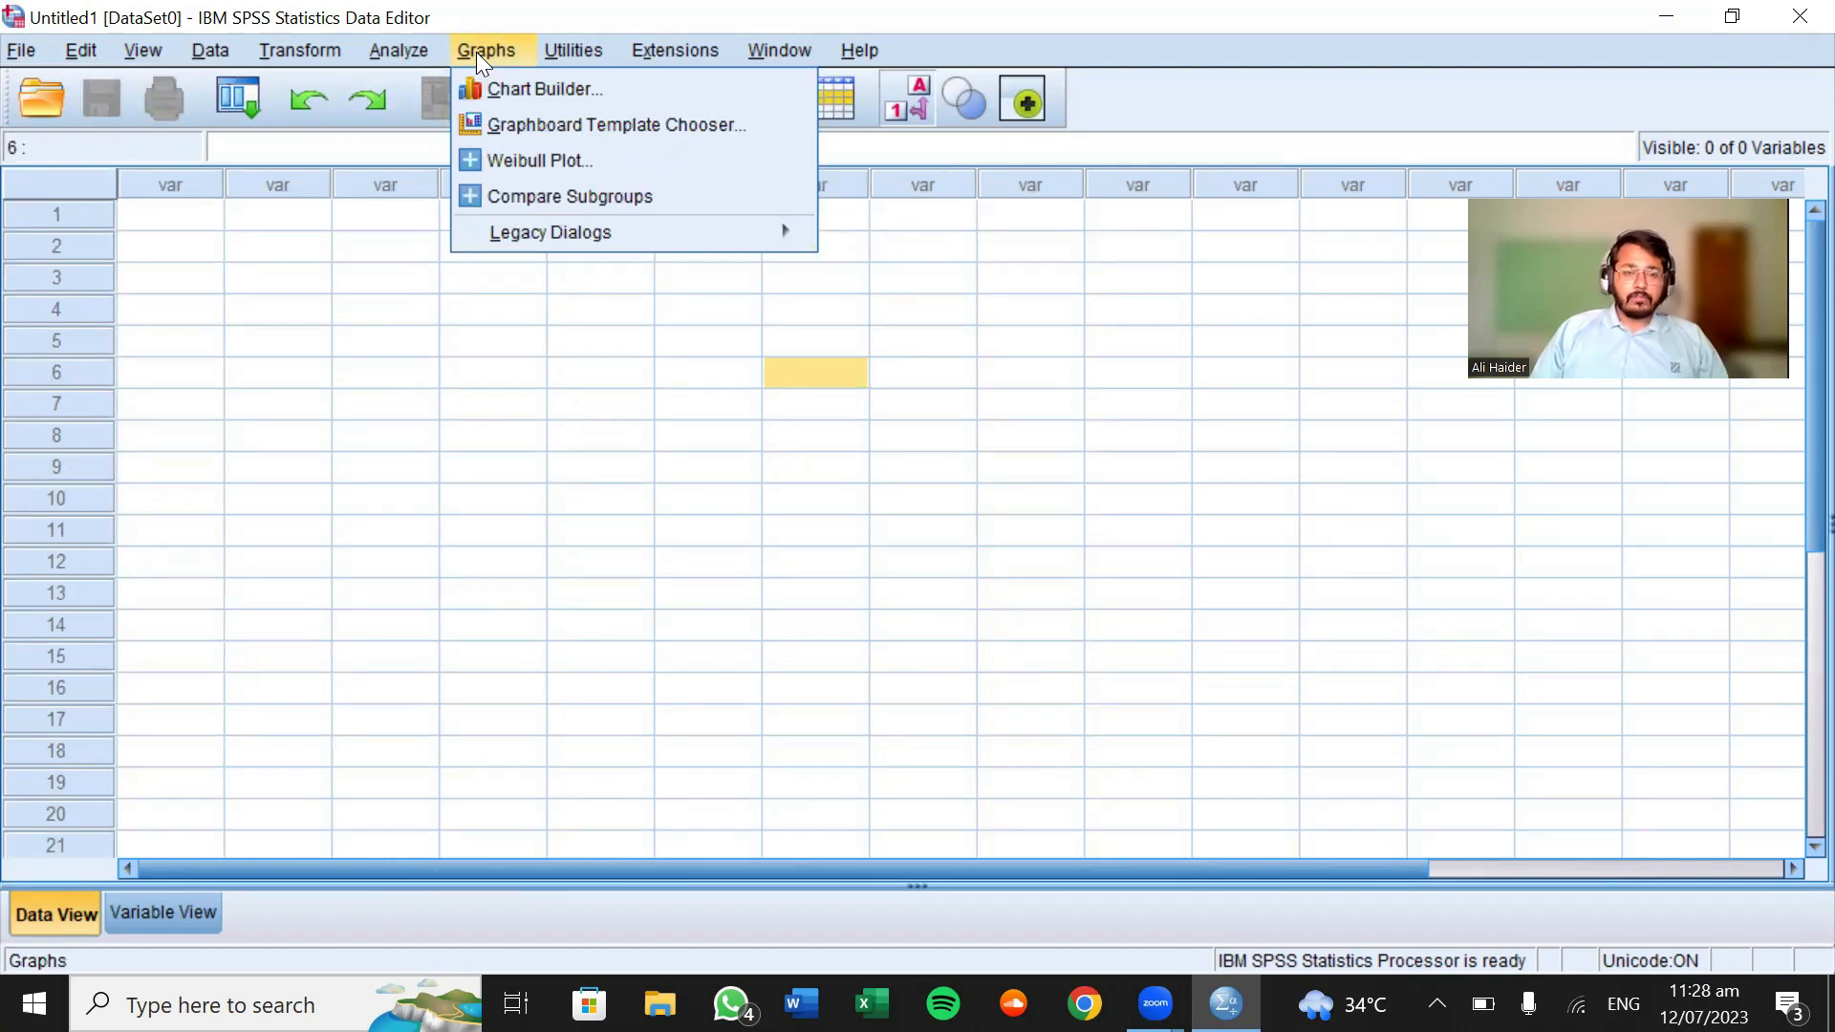
pyautogui.moveTo(831, 51)
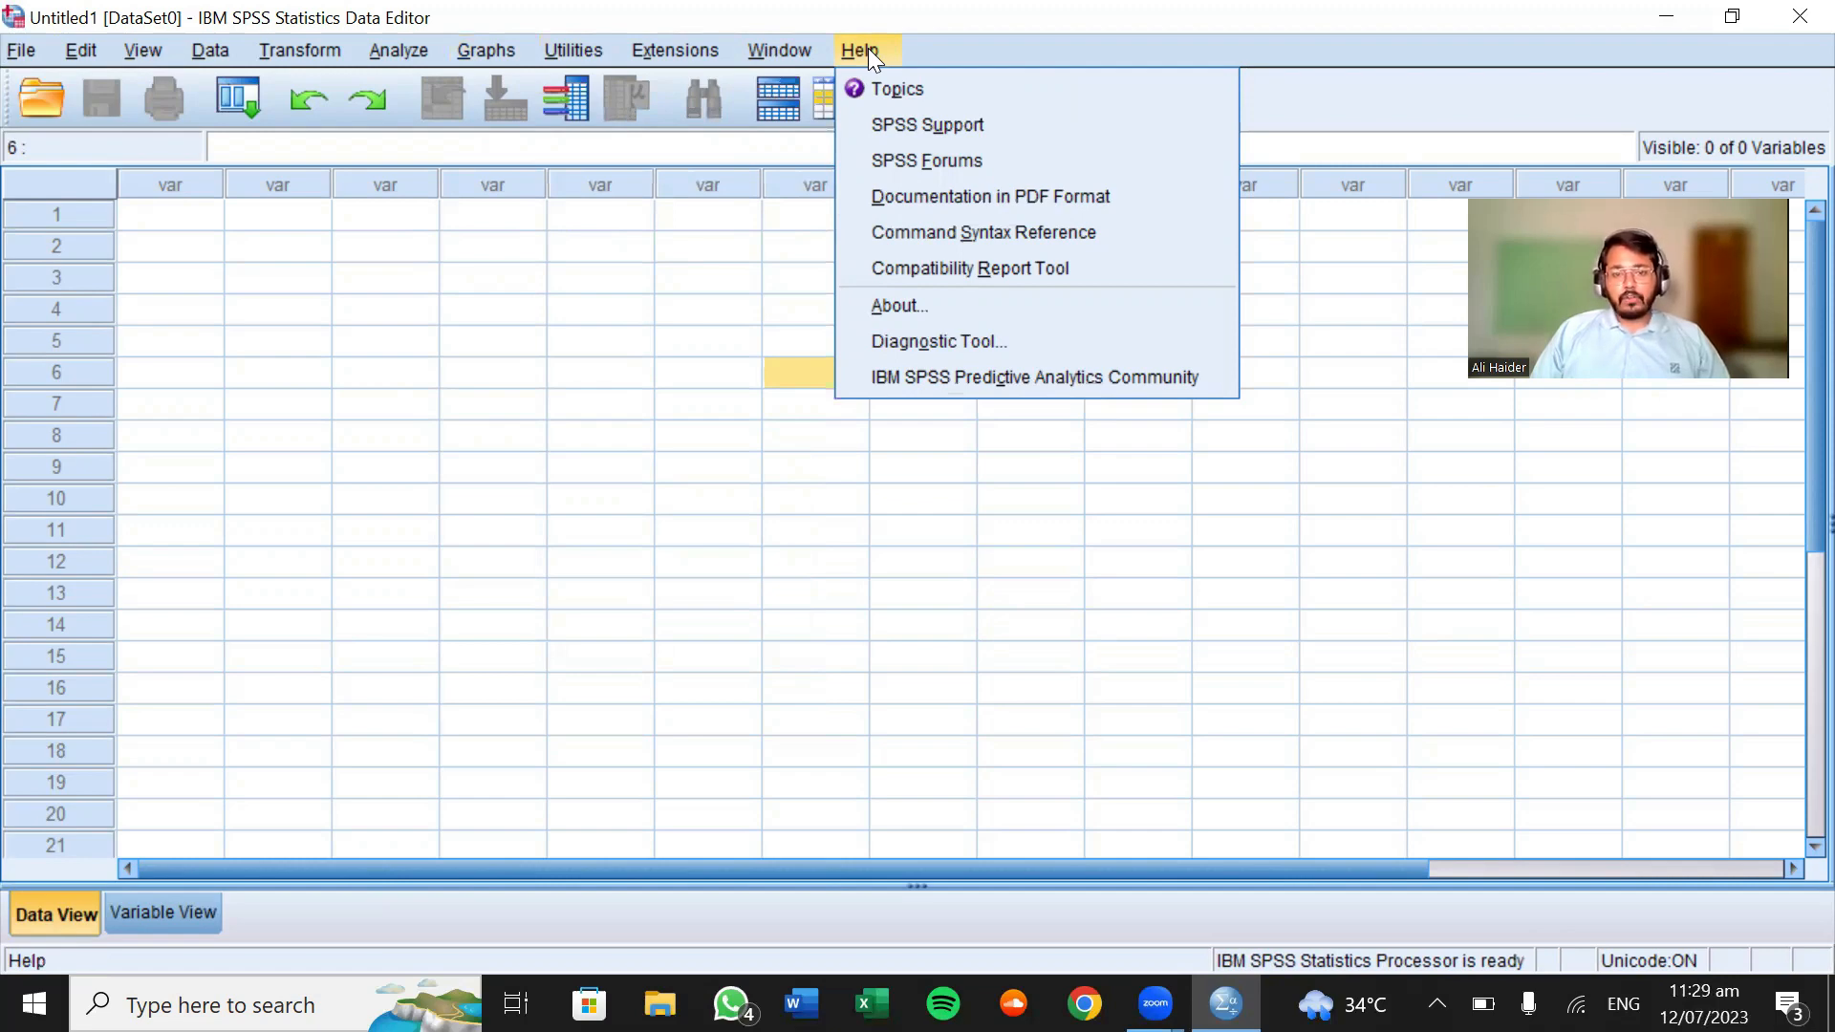
pyautogui.moveTo(766, 52)
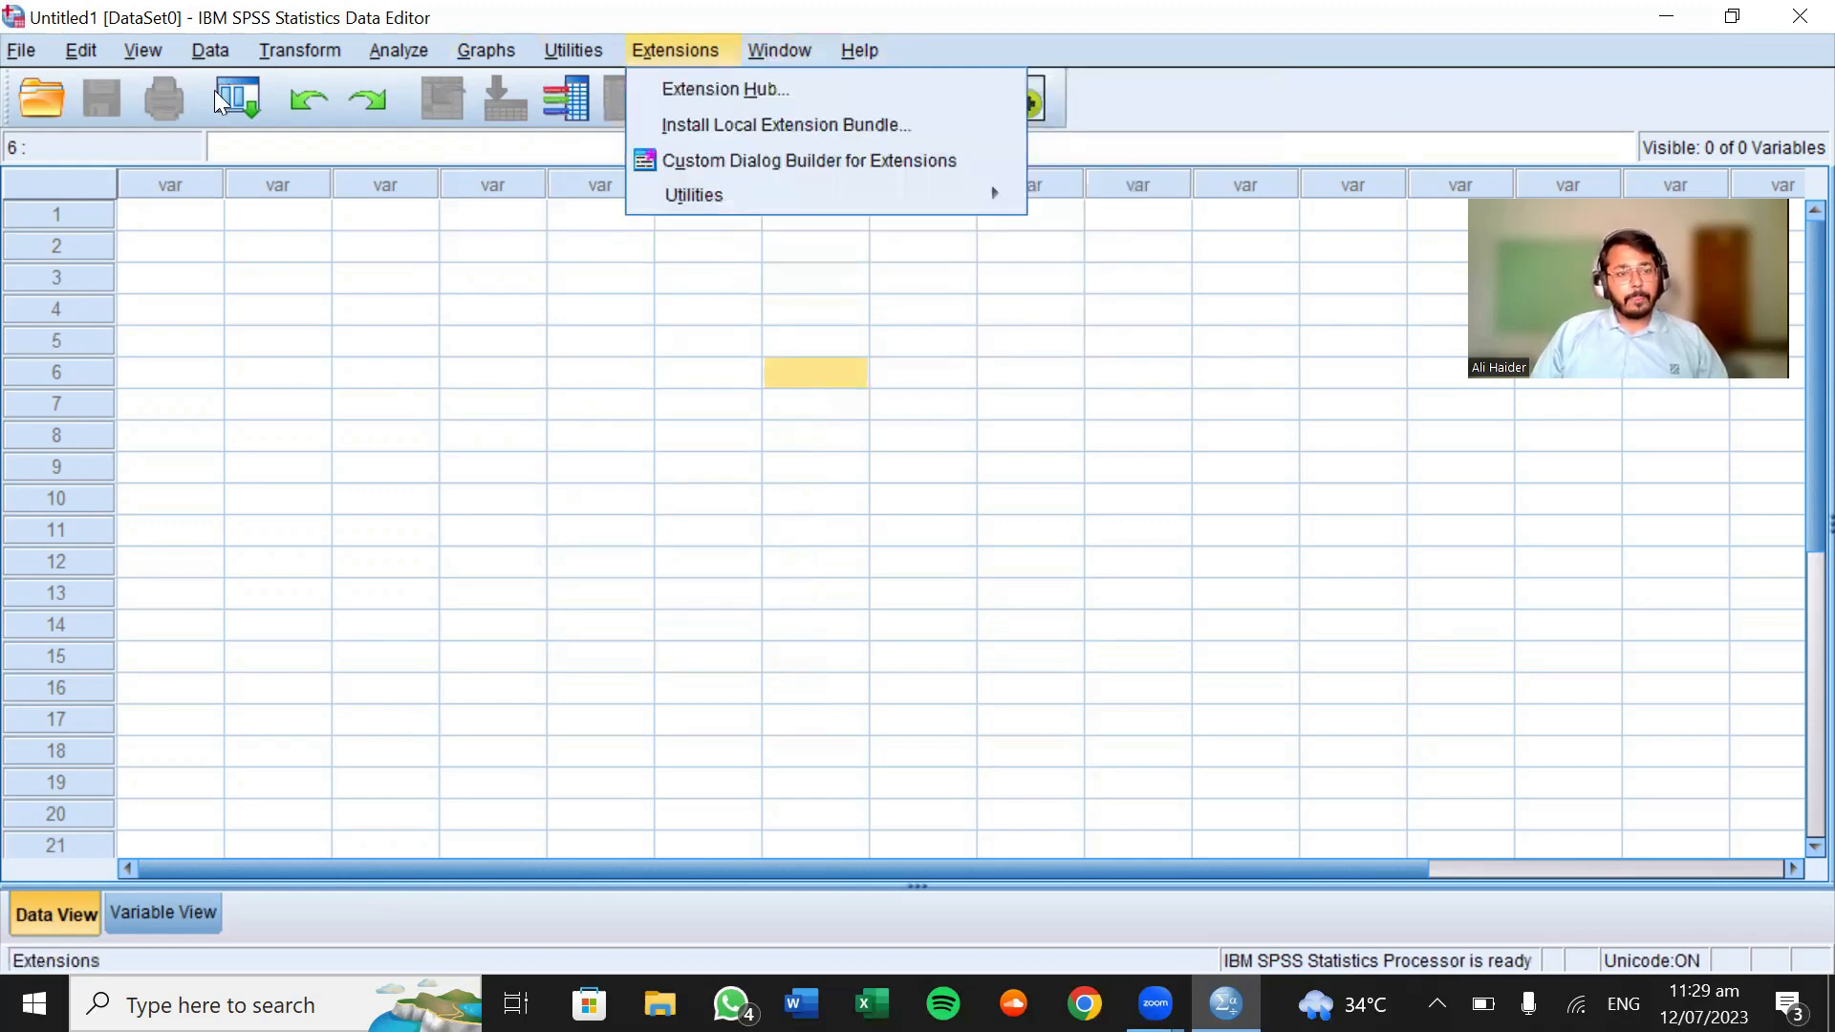
pyautogui.click(1202, 111)
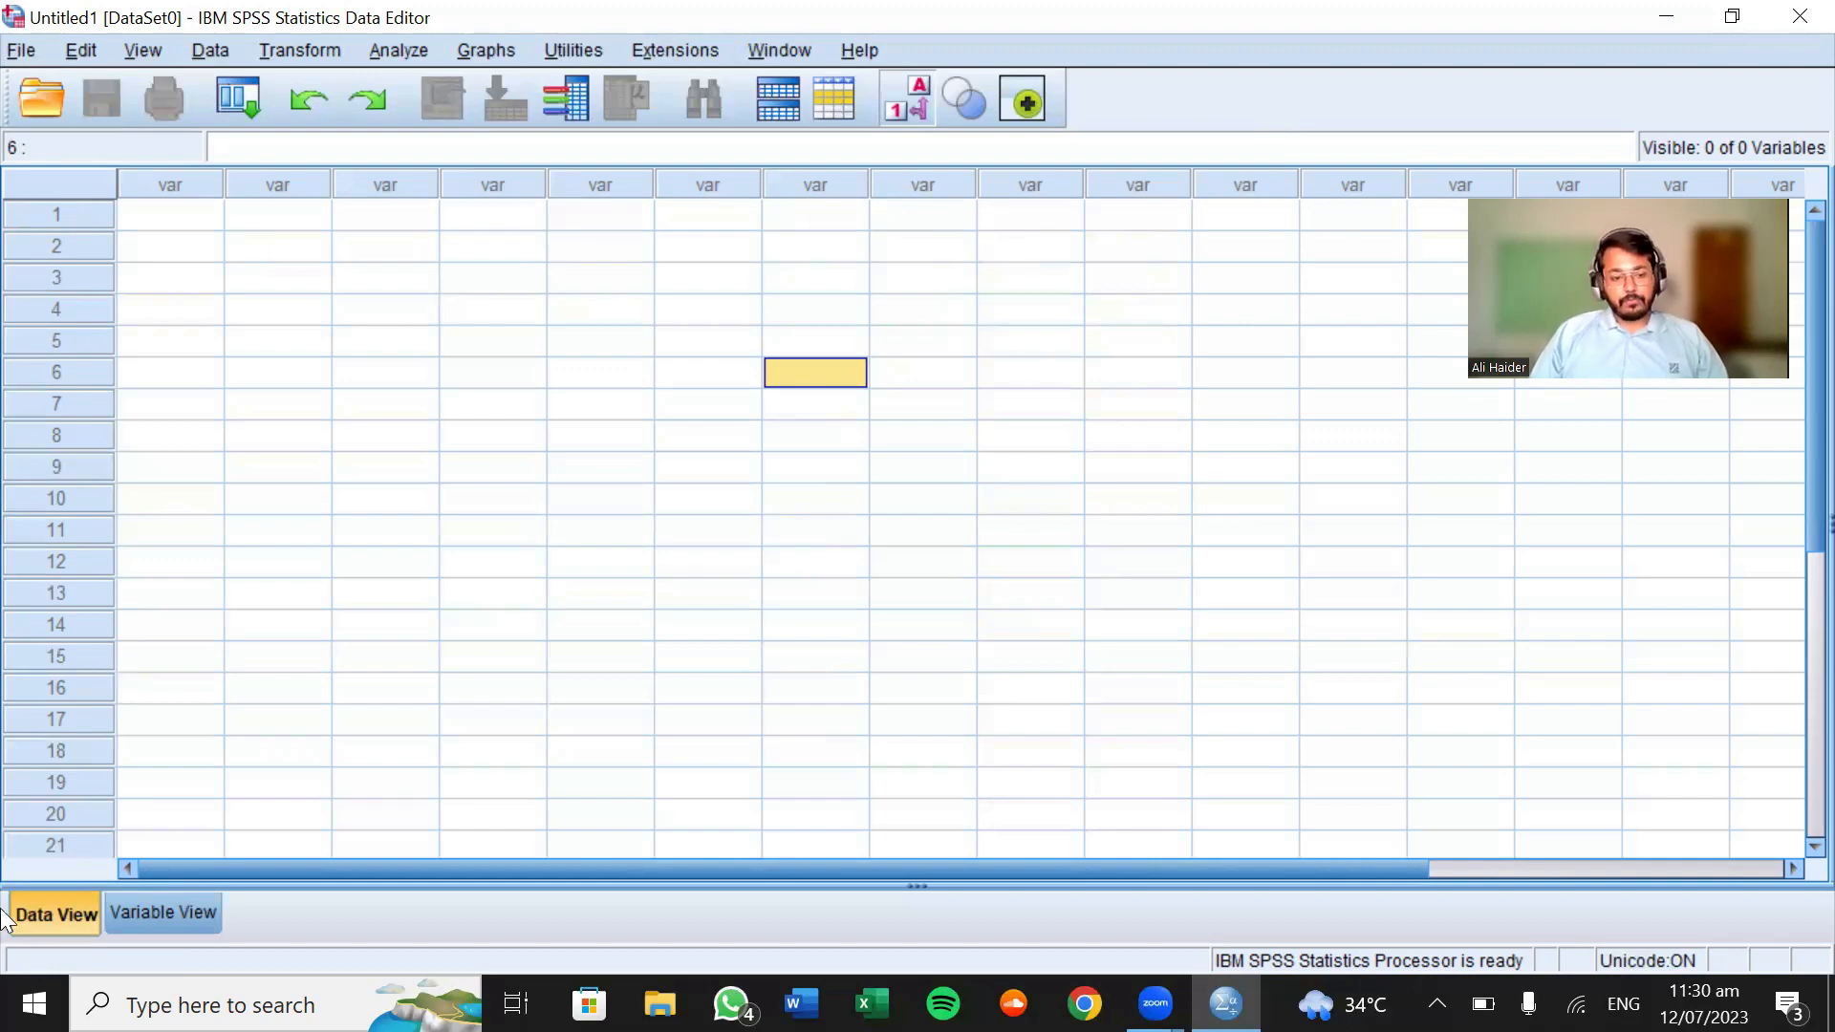
# Look over the empty dataset's variable definition sheet and return to its data sheet
pyautogui.click(150, 904)
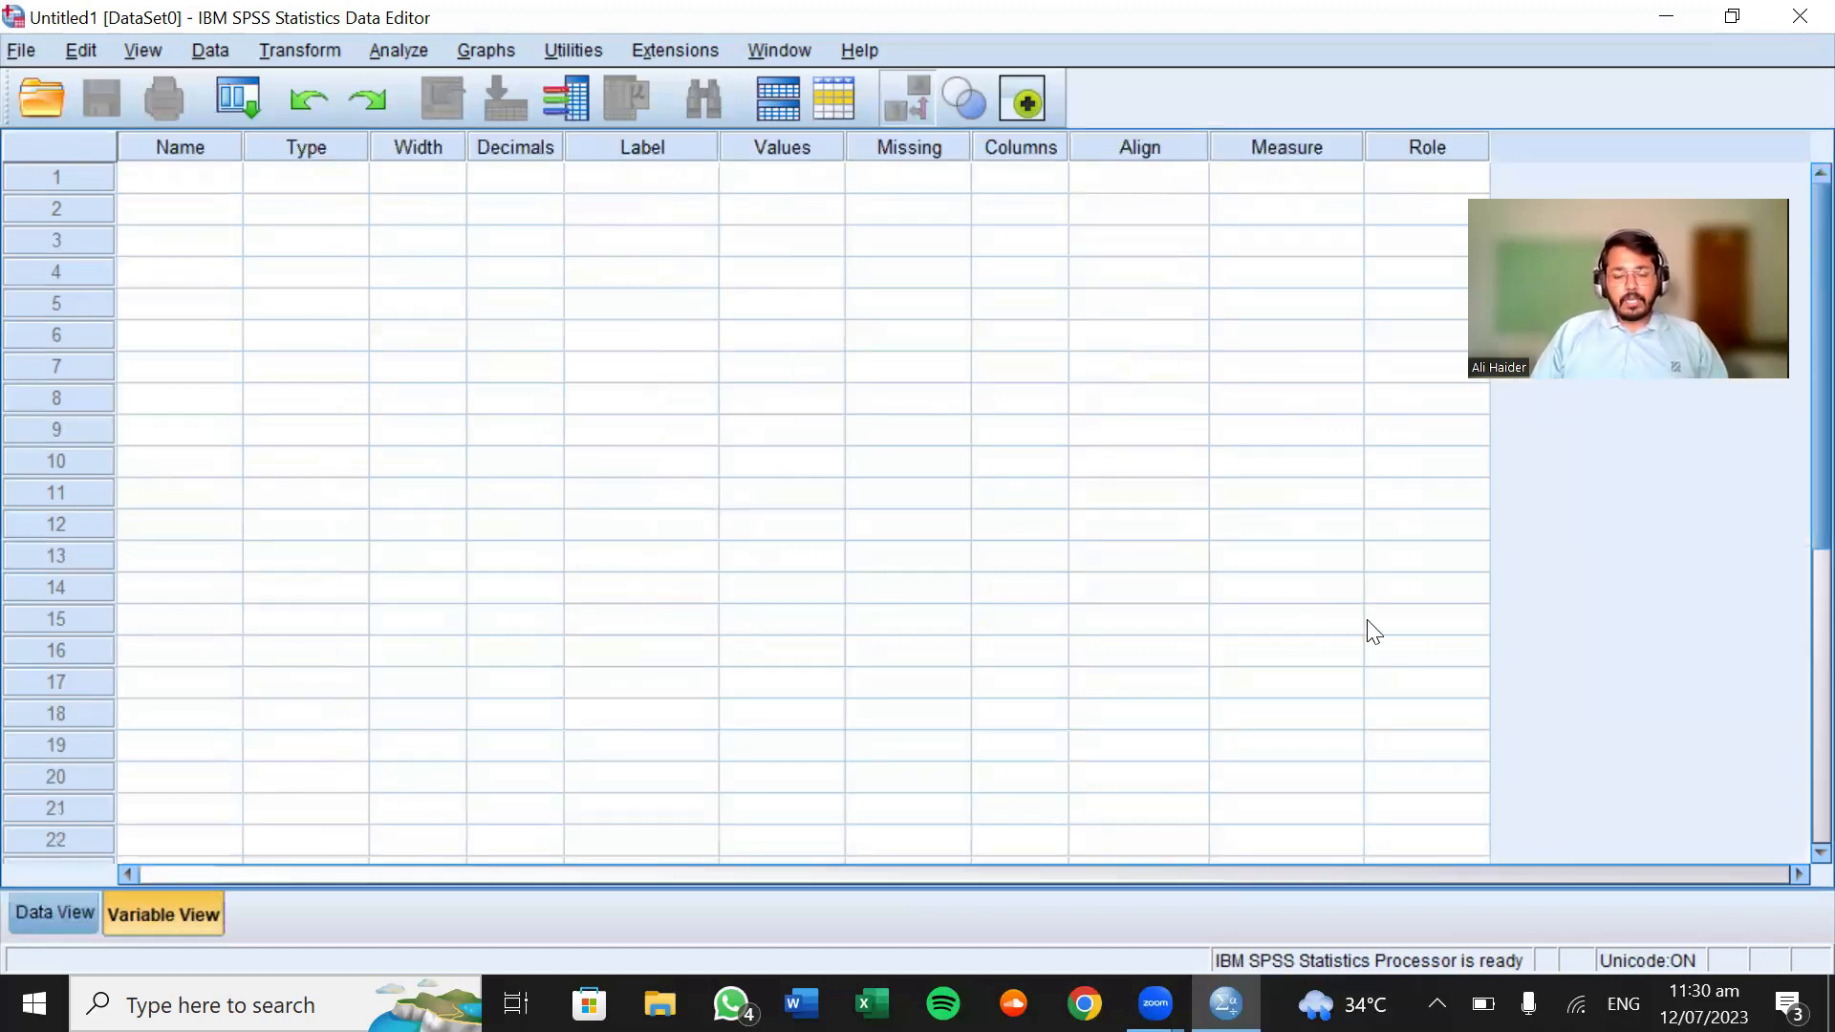
pyautogui.click(58, 907)
pyautogui.click(197, 915)
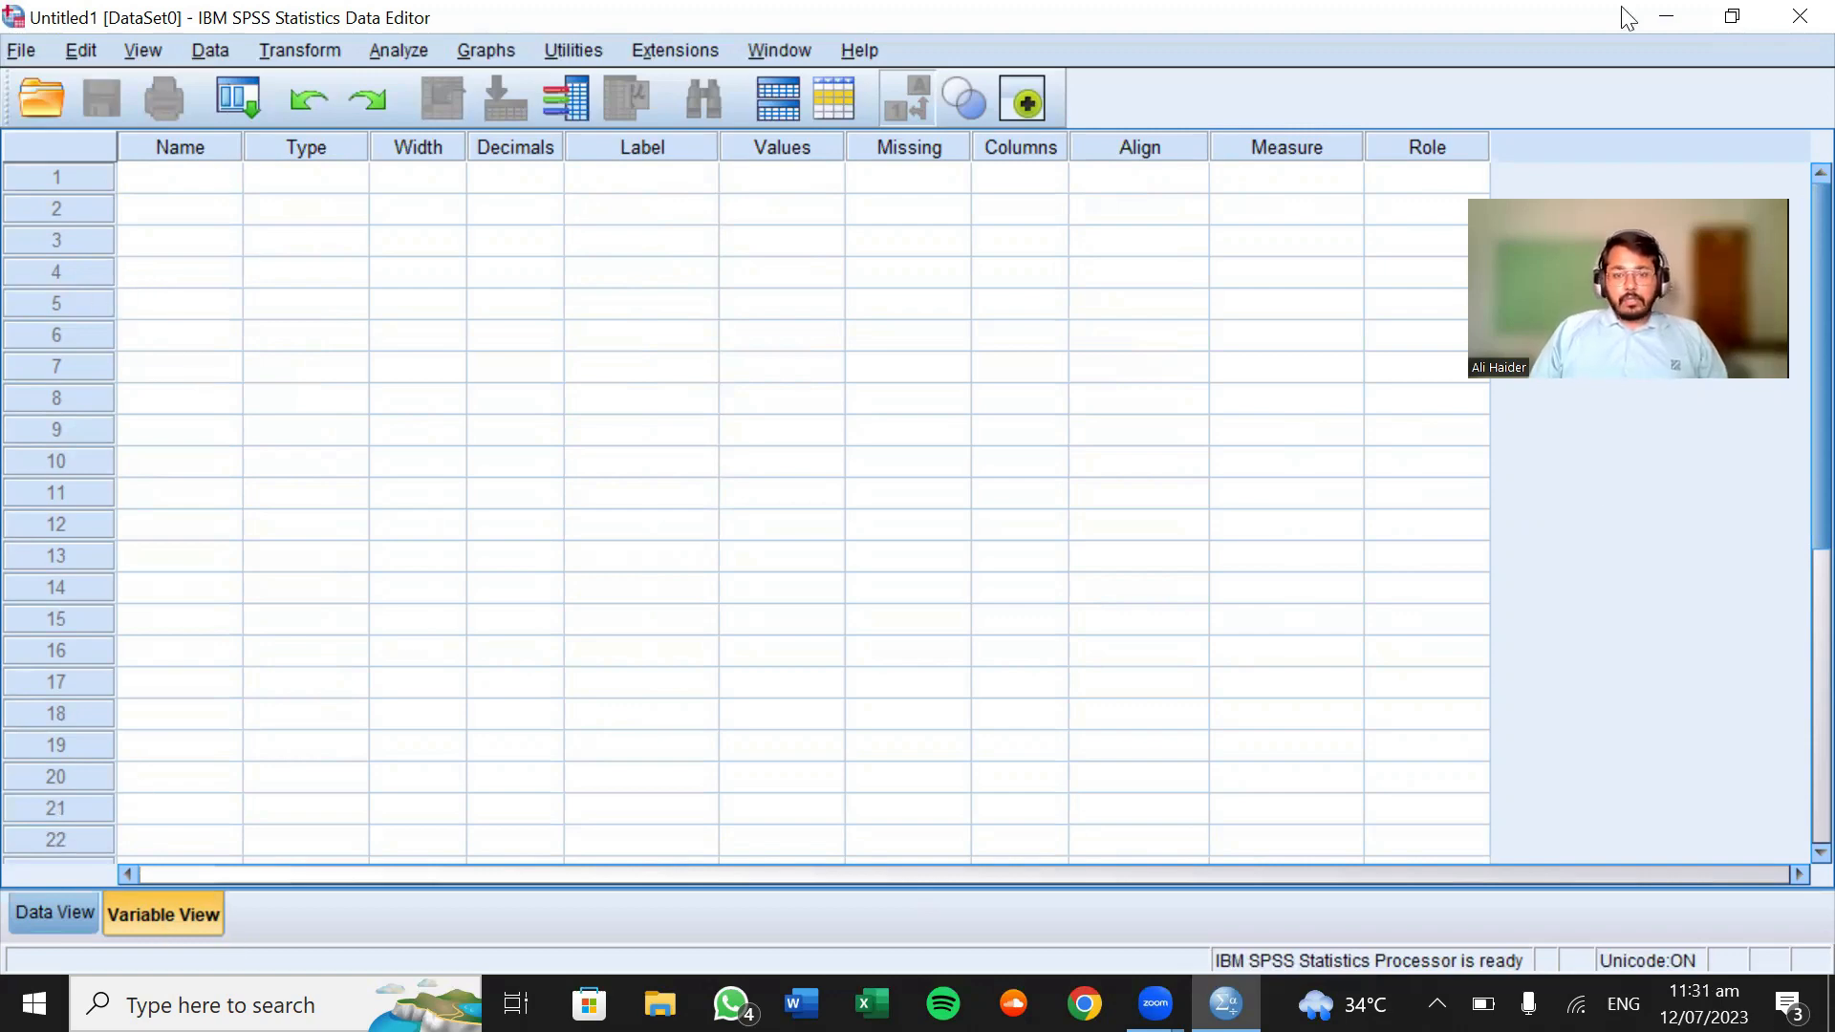
pyautogui.click(61, 916)
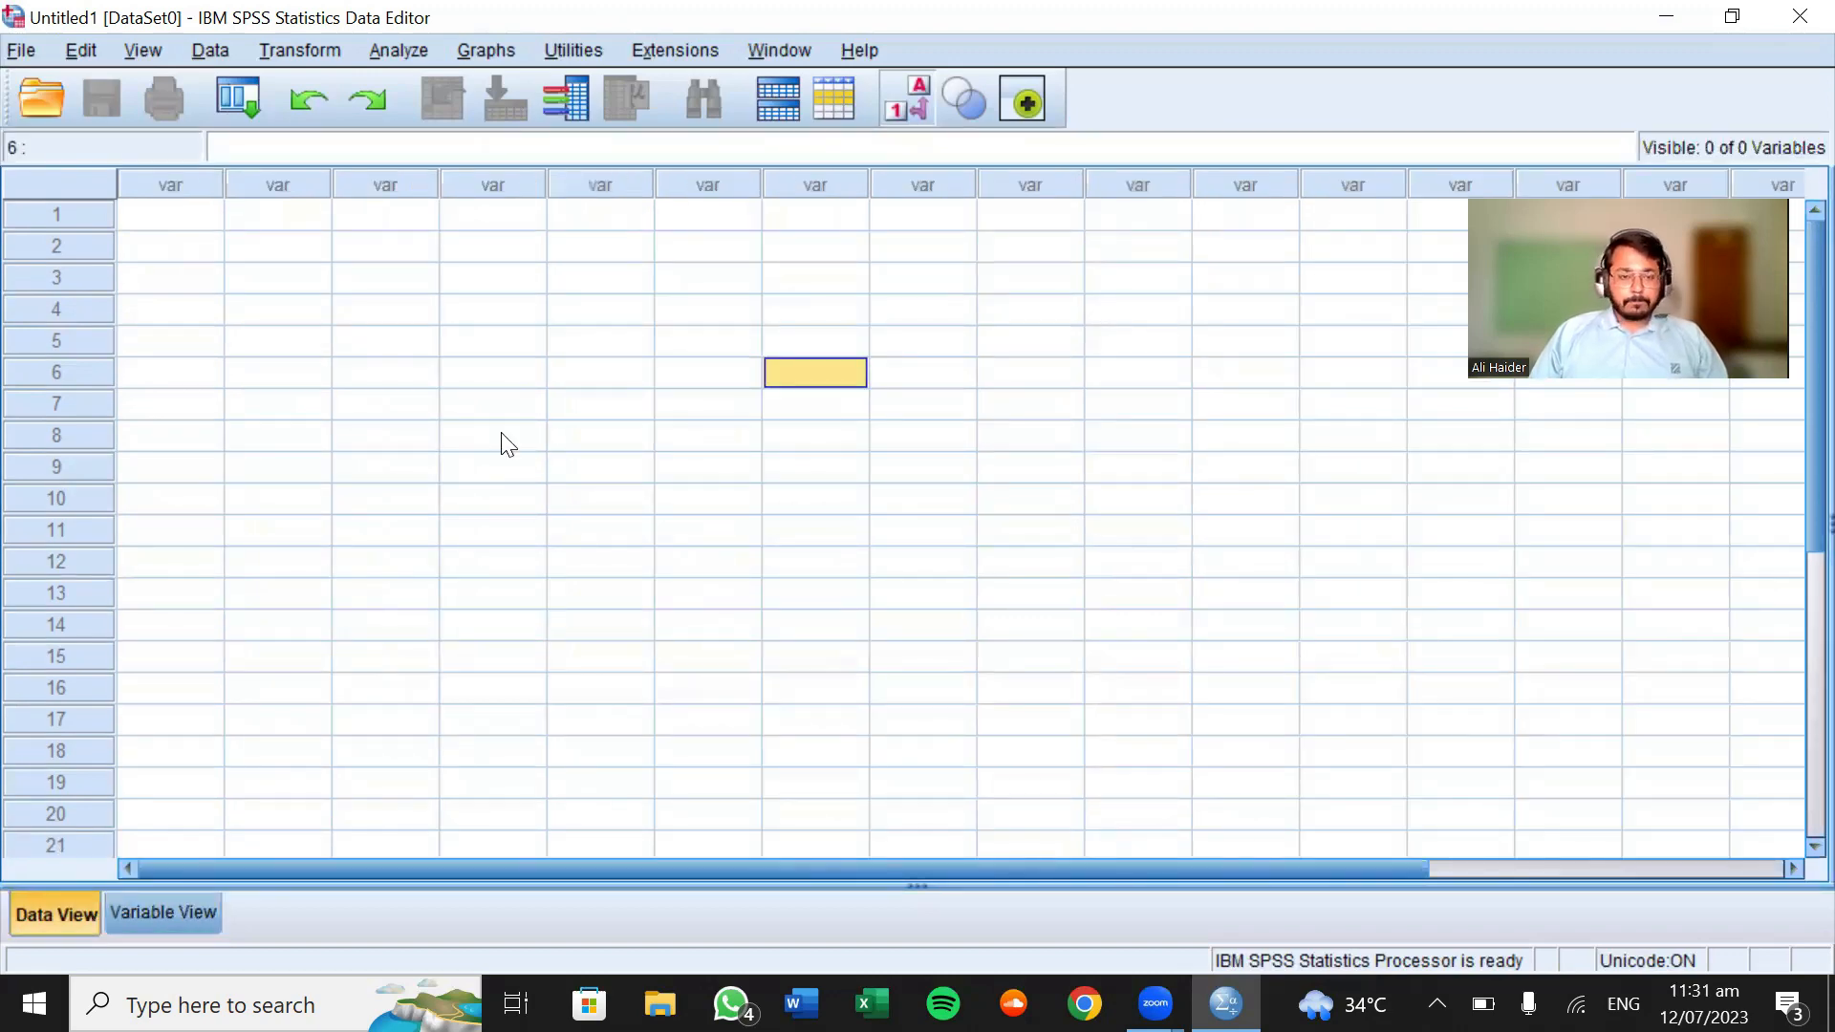
# Choose the CSV file "Research Questionnaire (Responses) - Form Responses 1.csv" from the Desktop for import
pyautogui.click(21, 52)
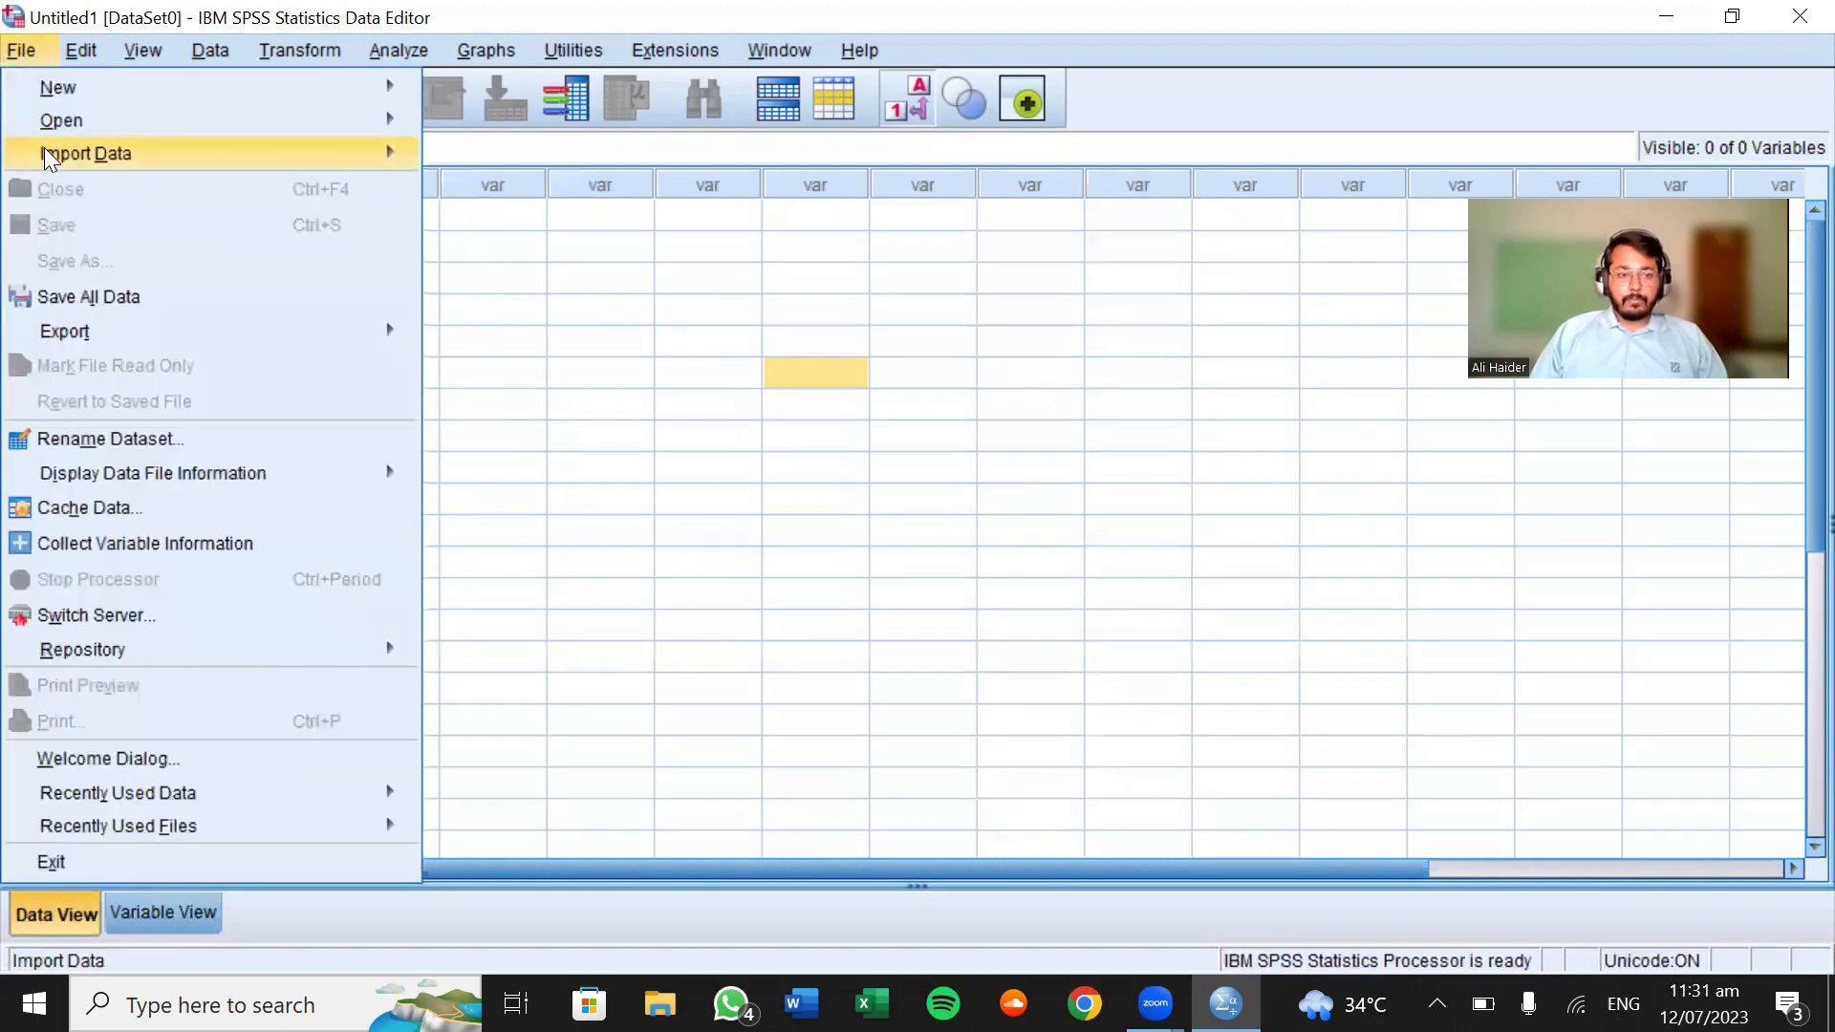
pyautogui.moveTo(216, 155)
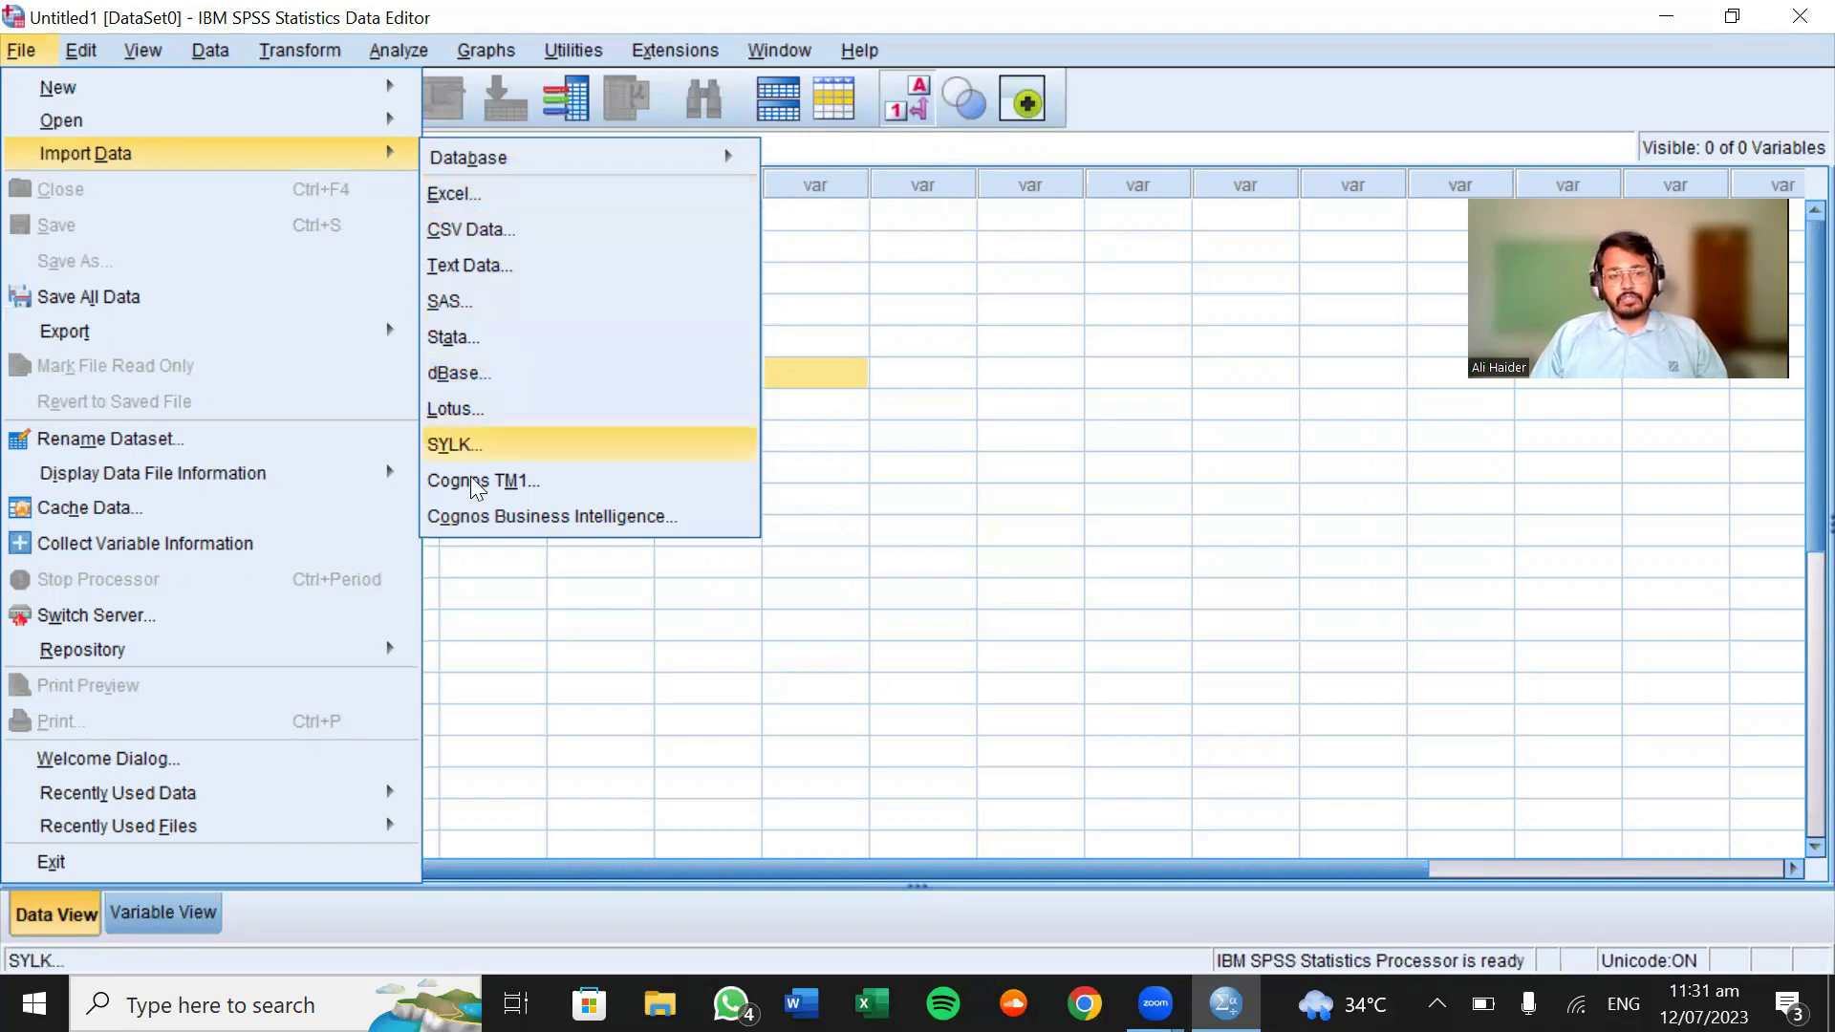
pyautogui.click(473, 234)
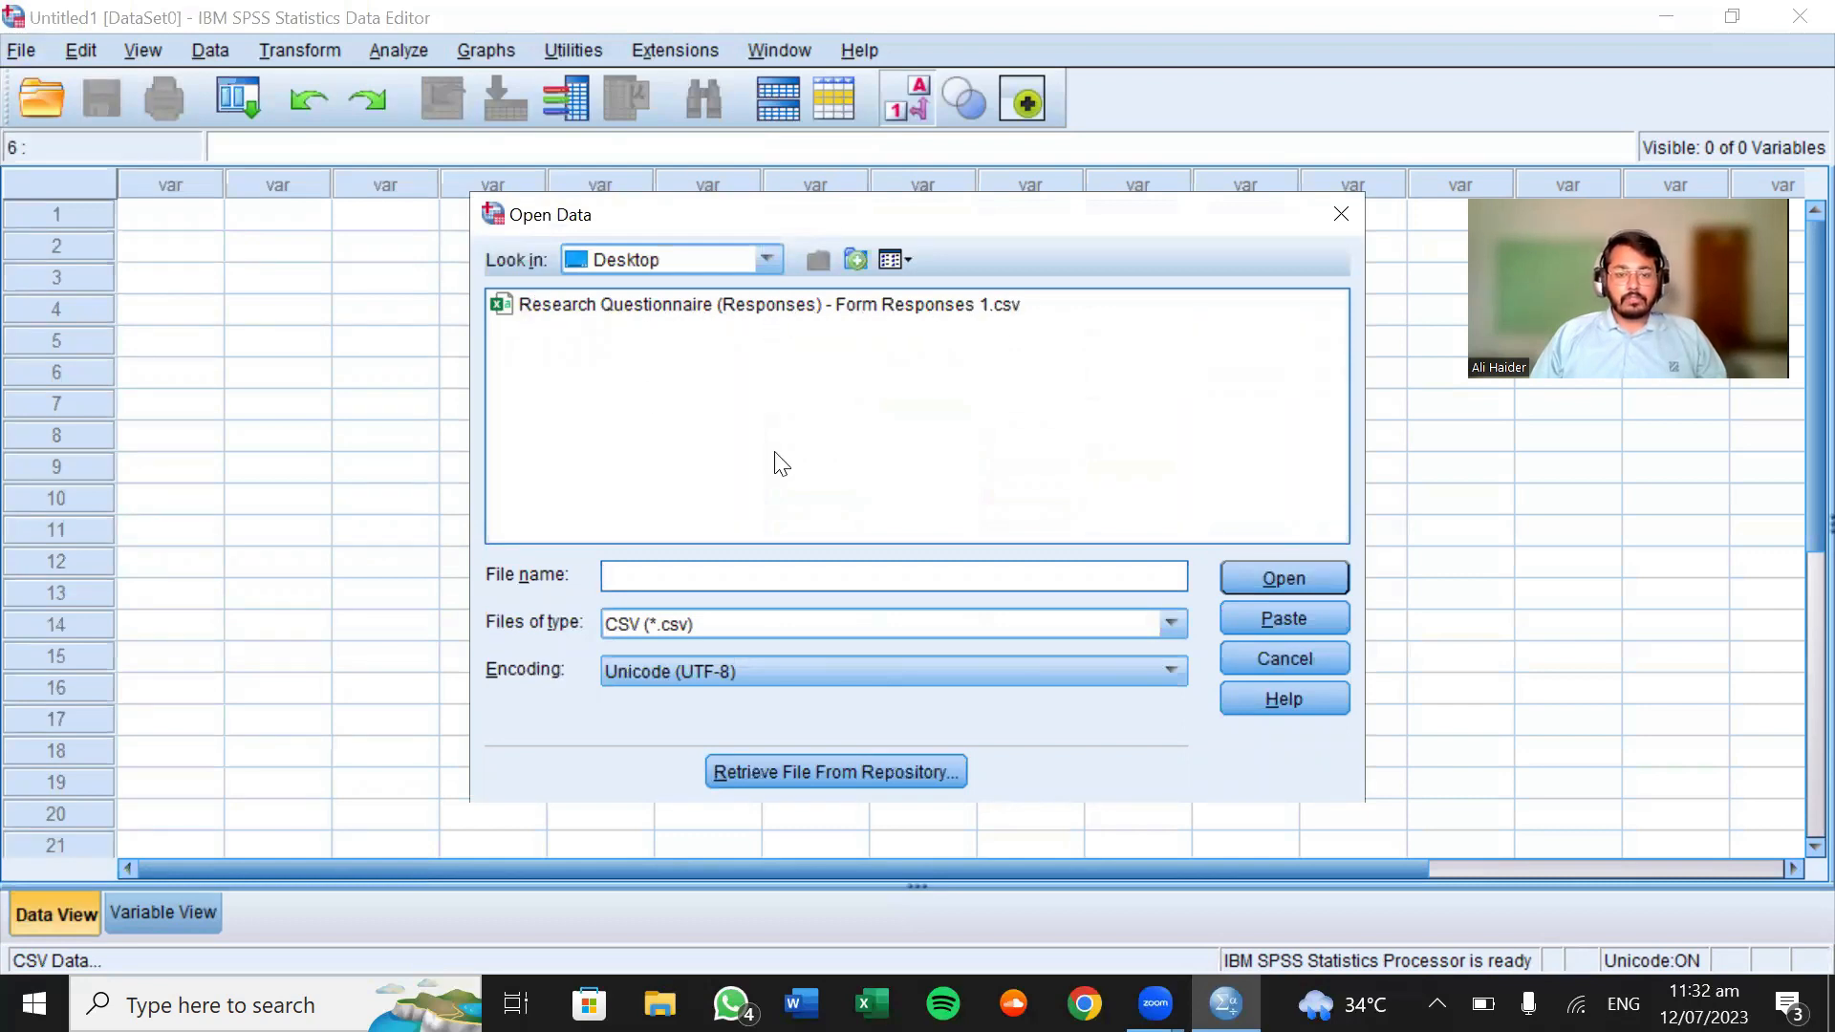
pyautogui.click(853, 314)
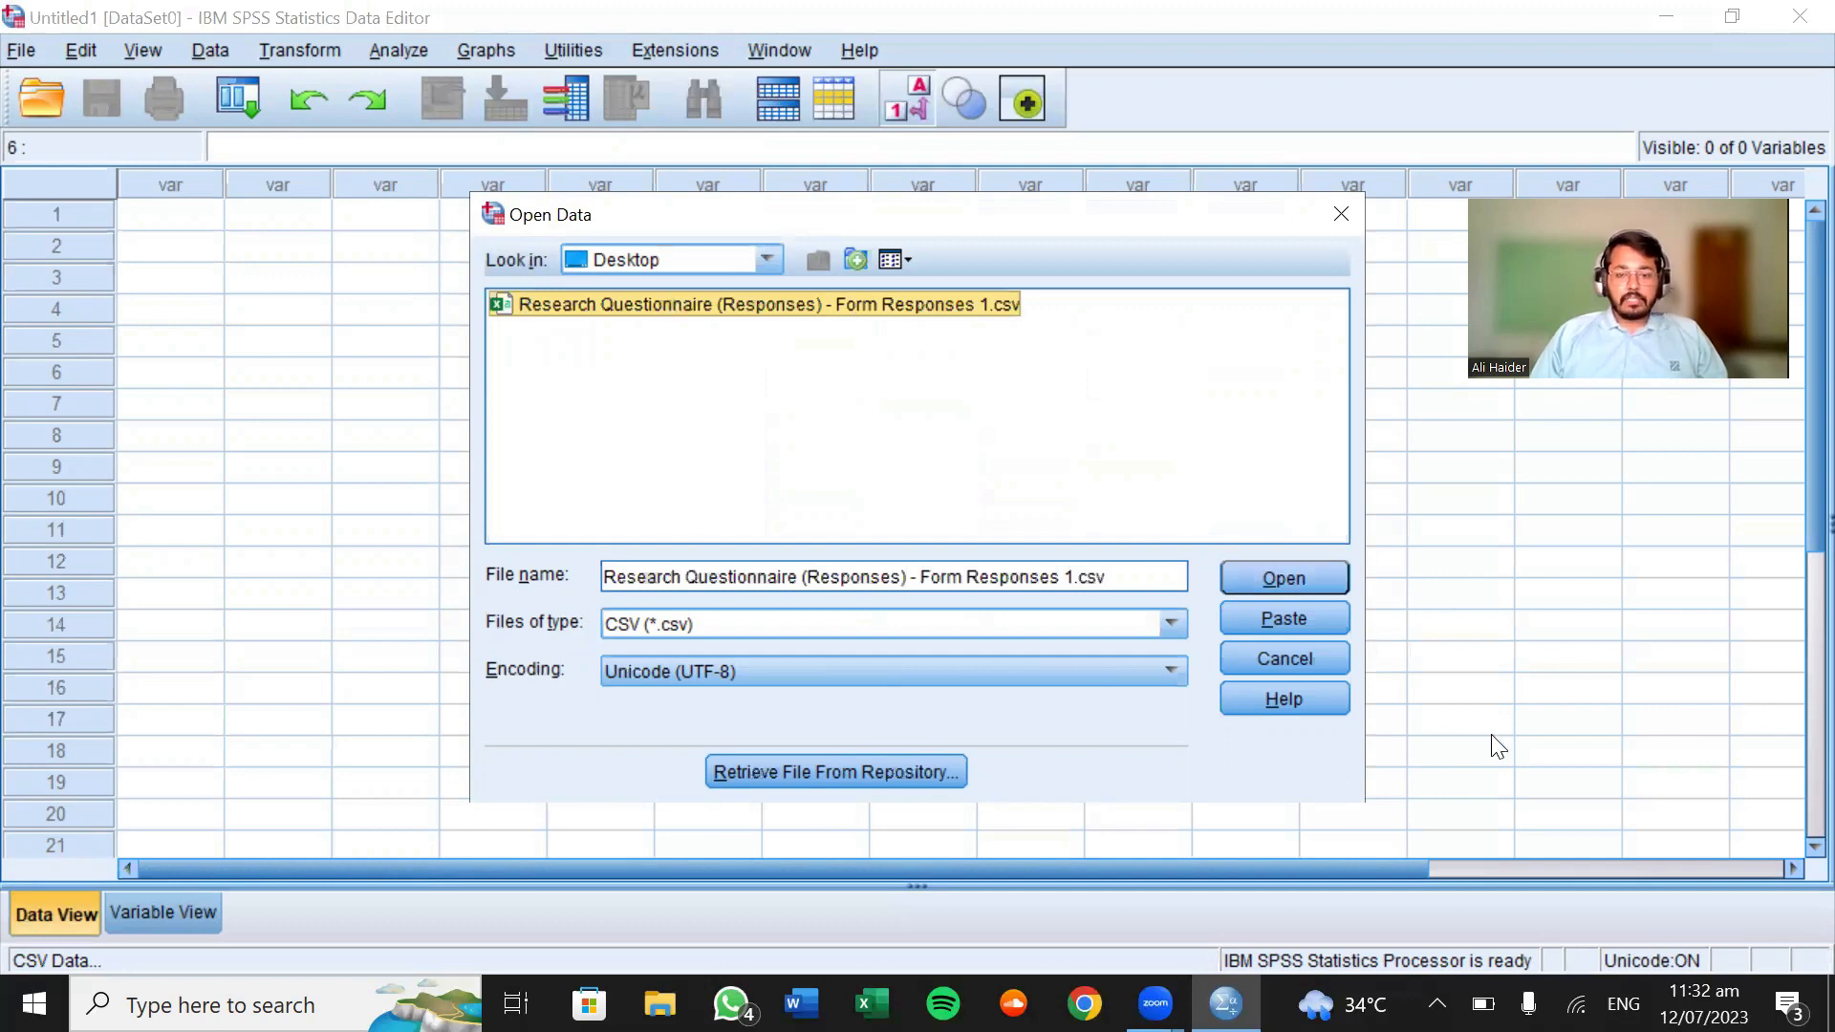
pyautogui.click(1270, 581)
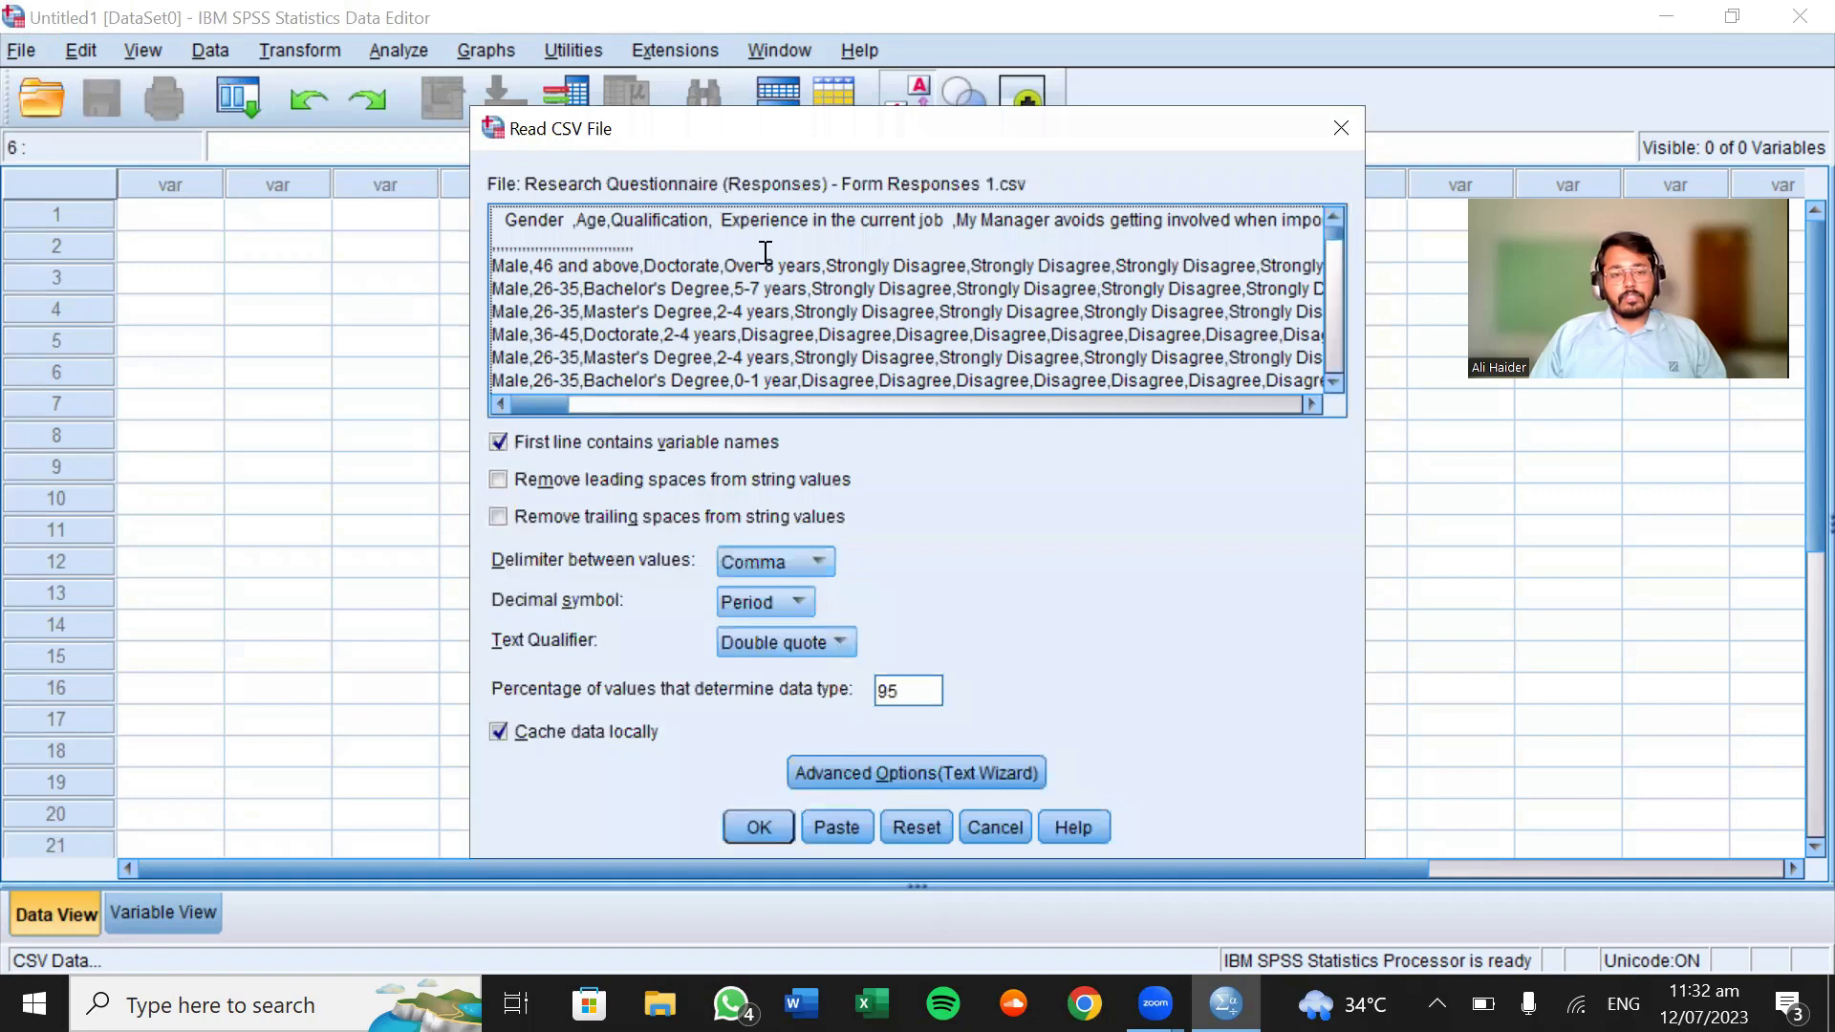
# Check the preview of the questionnaire responses and import them with the default CSV reading settings
pyautogui.scroll(-1, 1173, 333)
pyautogui.scroll(-2, 1174, 332)
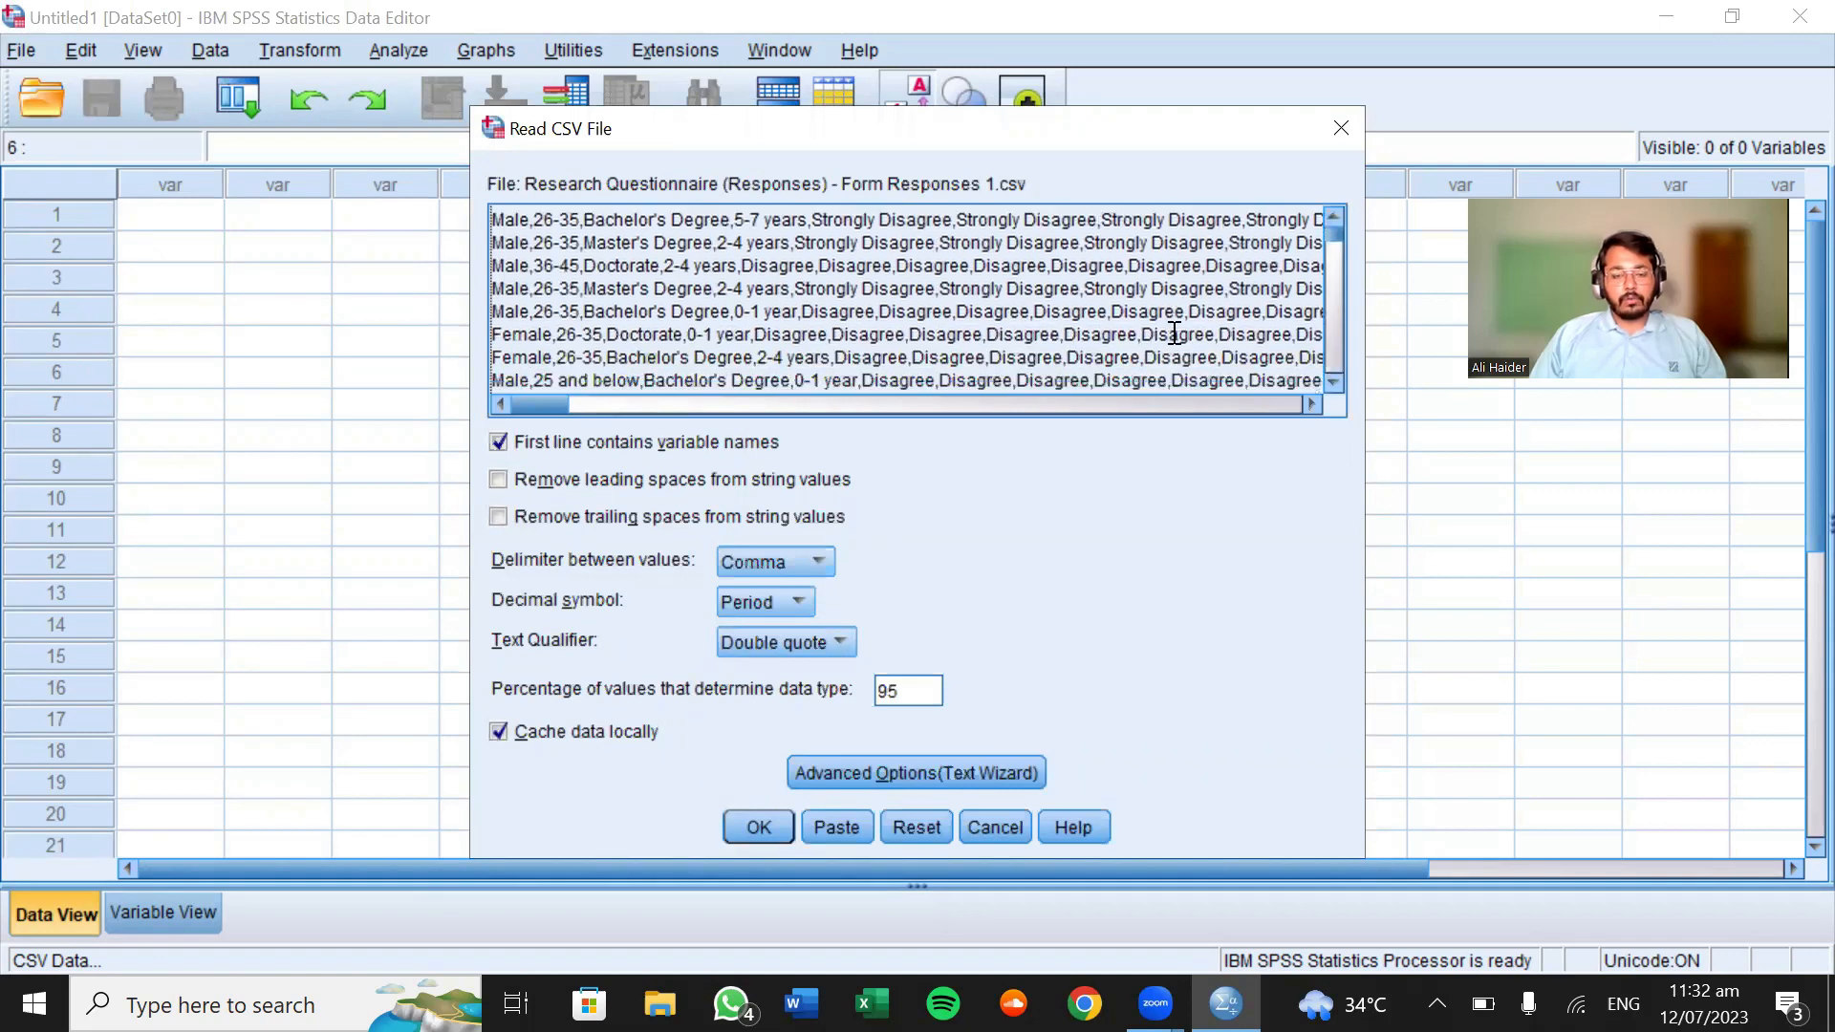
pyautogui.scroll(-6, 1174, 333)
pyautogui.scroll(-12, 1174, 332)
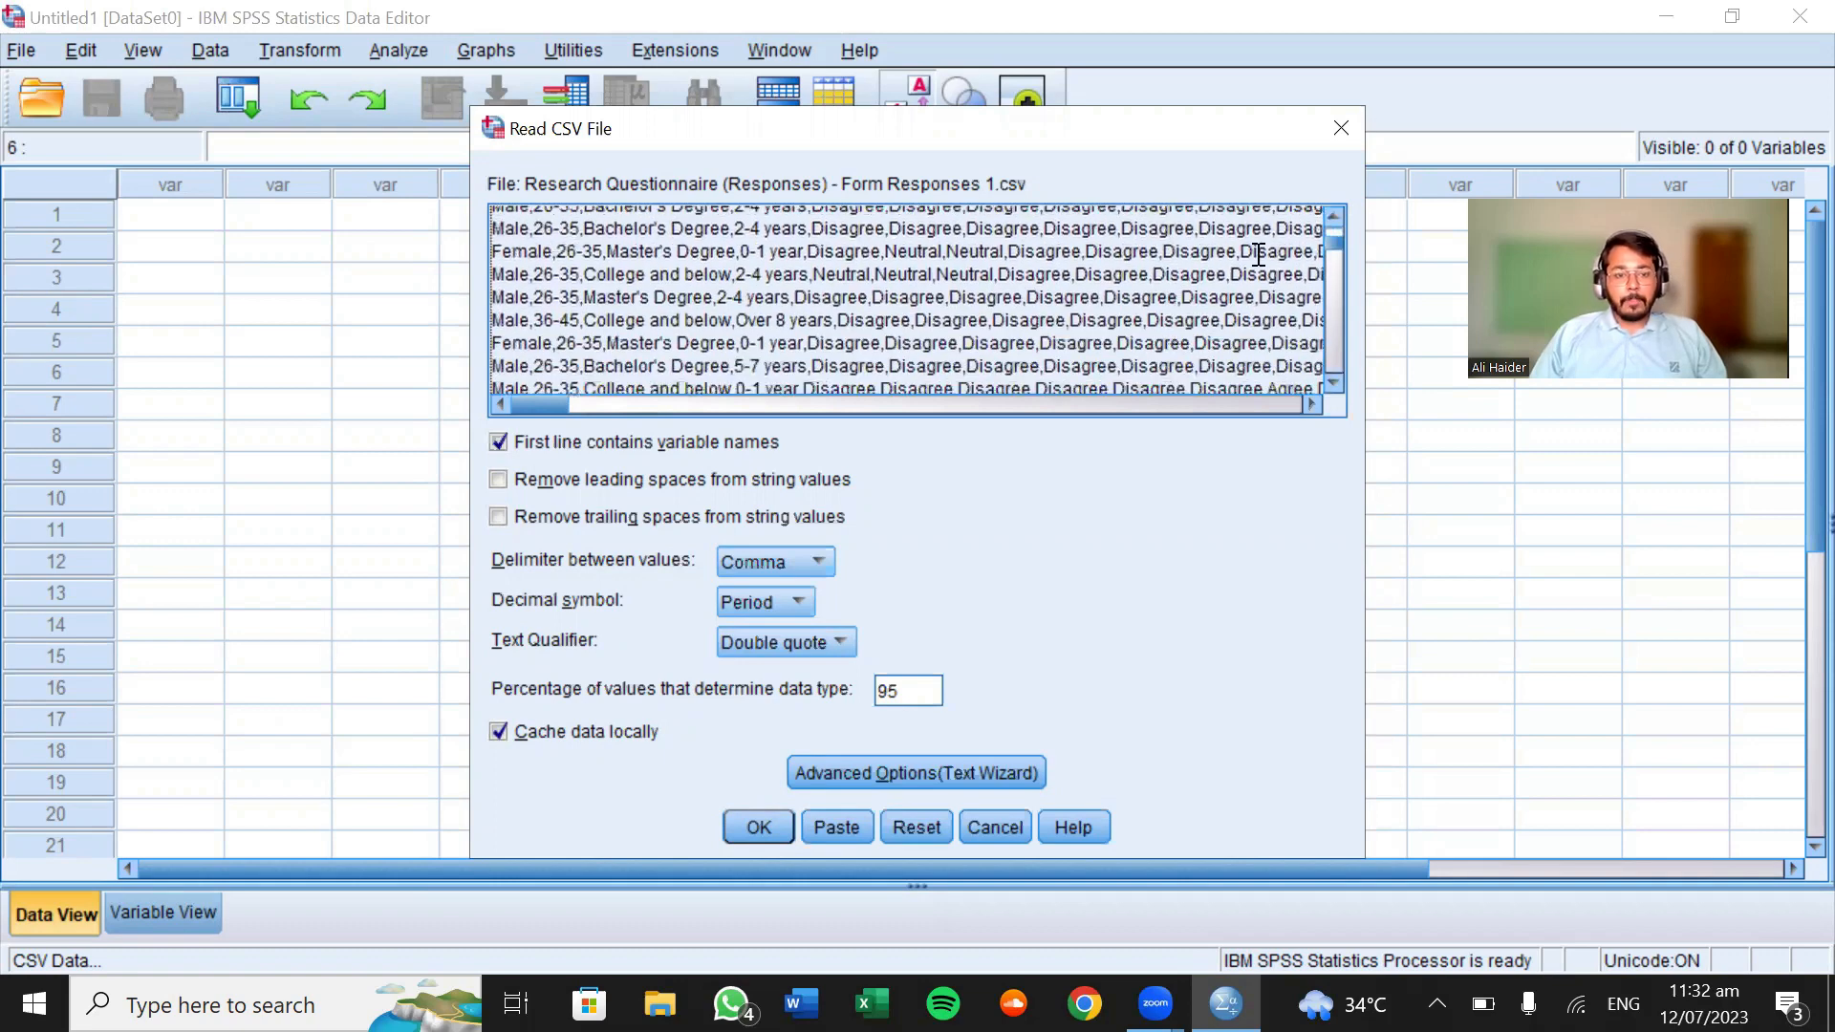
pyautogui.click(755, 827)
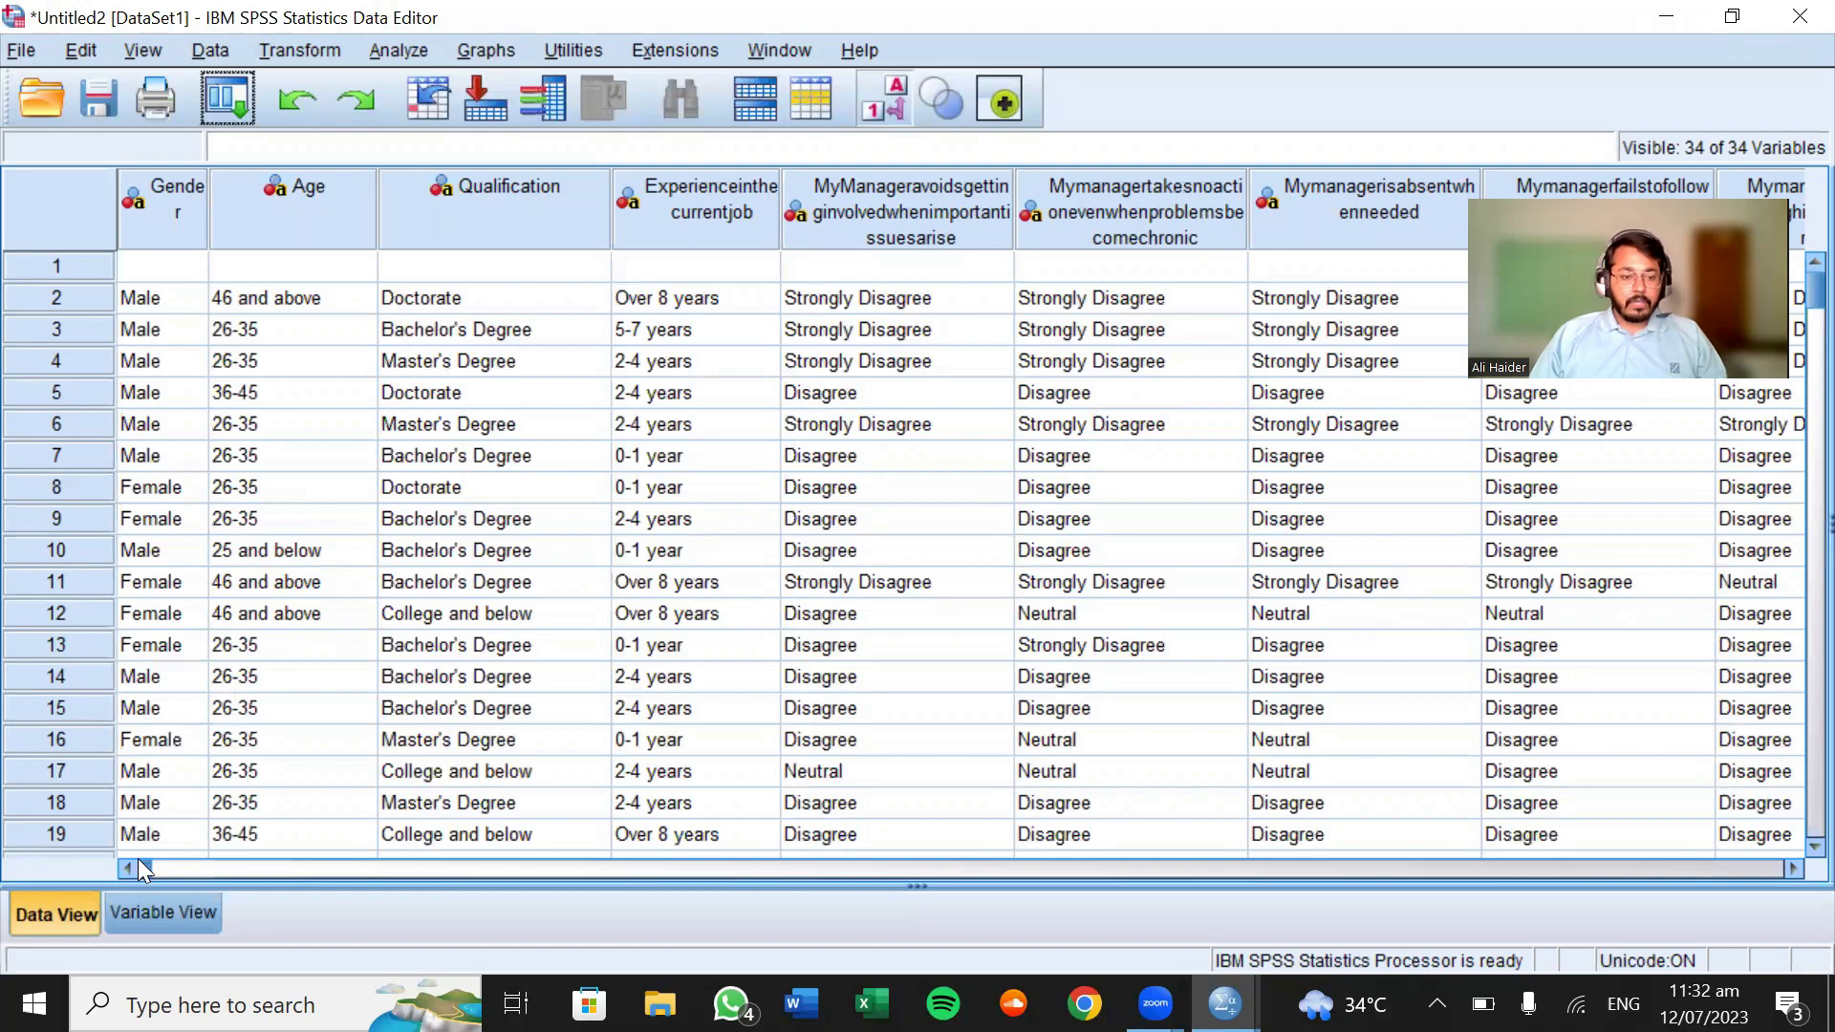
# Look through the imported response columns in the data sheet up to the last variable
pyautogui.moveTo(143, 873); pyautogui.dragTo(453, 869)
pyautogui.moveTo(585, 870); pyautogui.dragTo(1410, 904)
pyautogui.moveTo(1579, 908); pyautogui.dragTo(1781, 916)
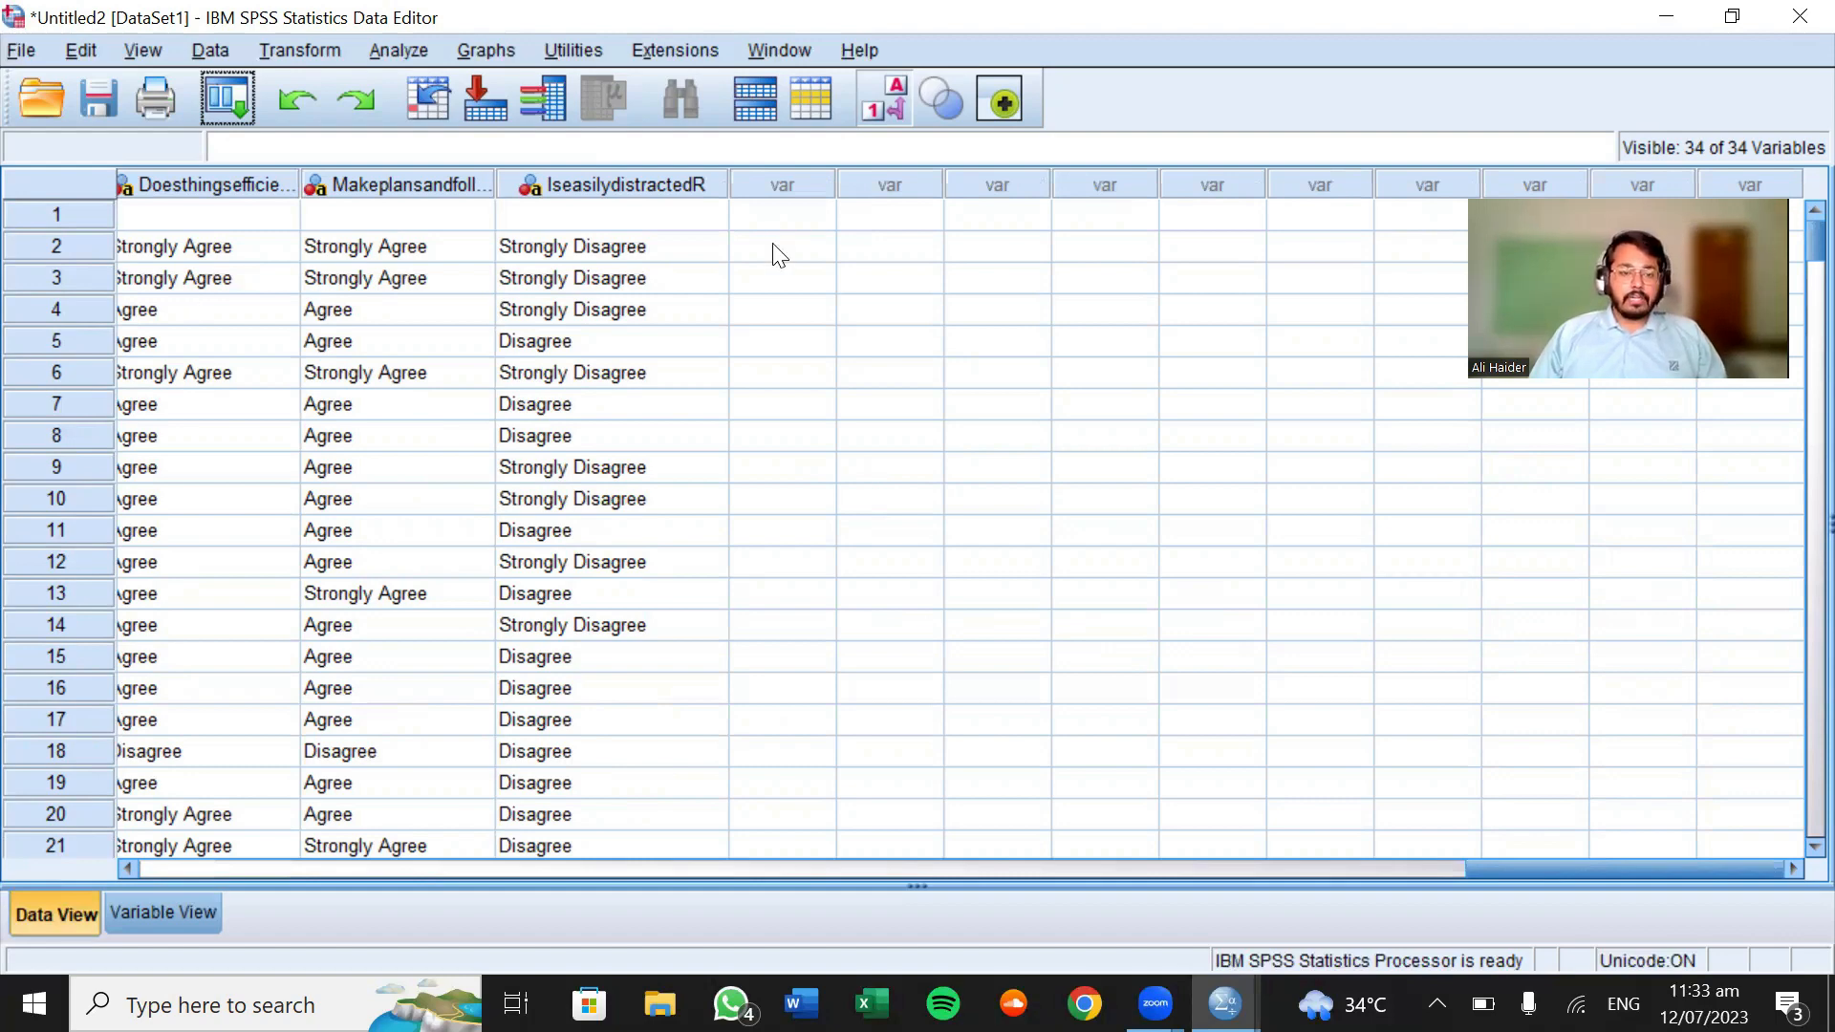
# Examine the imported variables in Variable View, checking their names, types, values and measurement levels from first to last
pyautogui.click(147, 921)
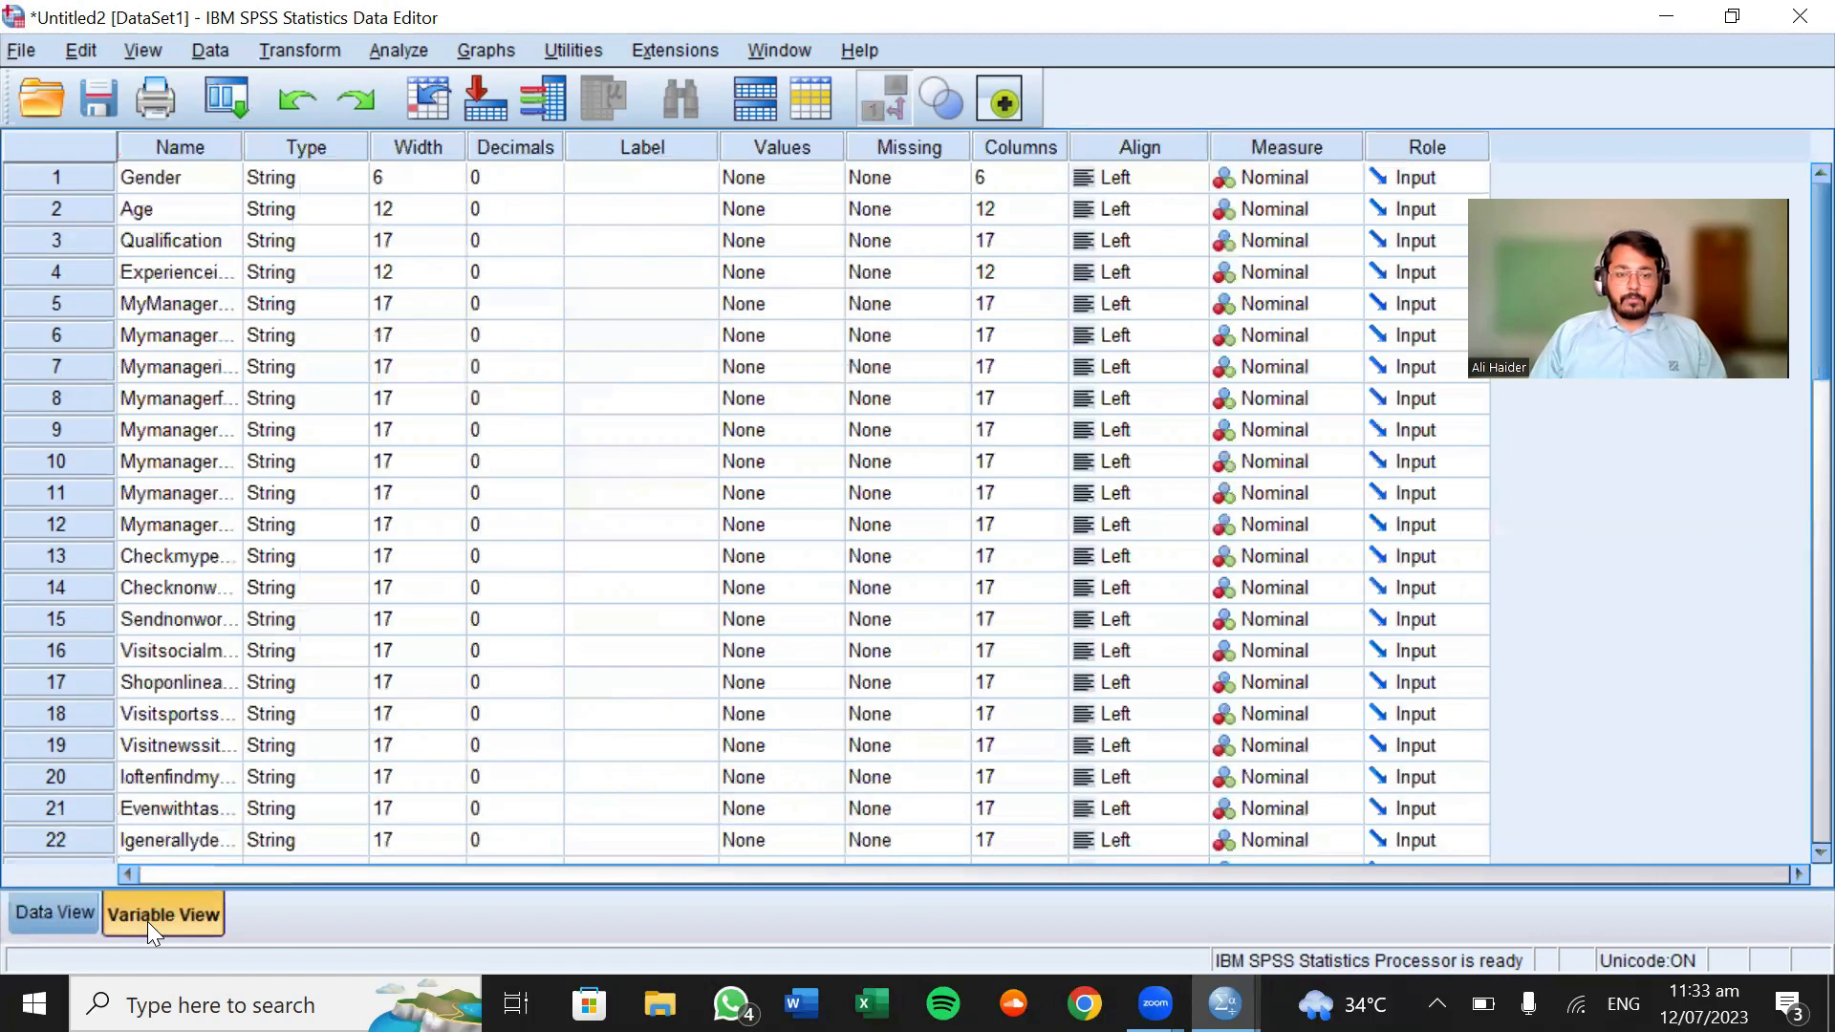
pyautogui.scroll(-12, 669, 559)
pyautogui.scroll(4, 669, 559)
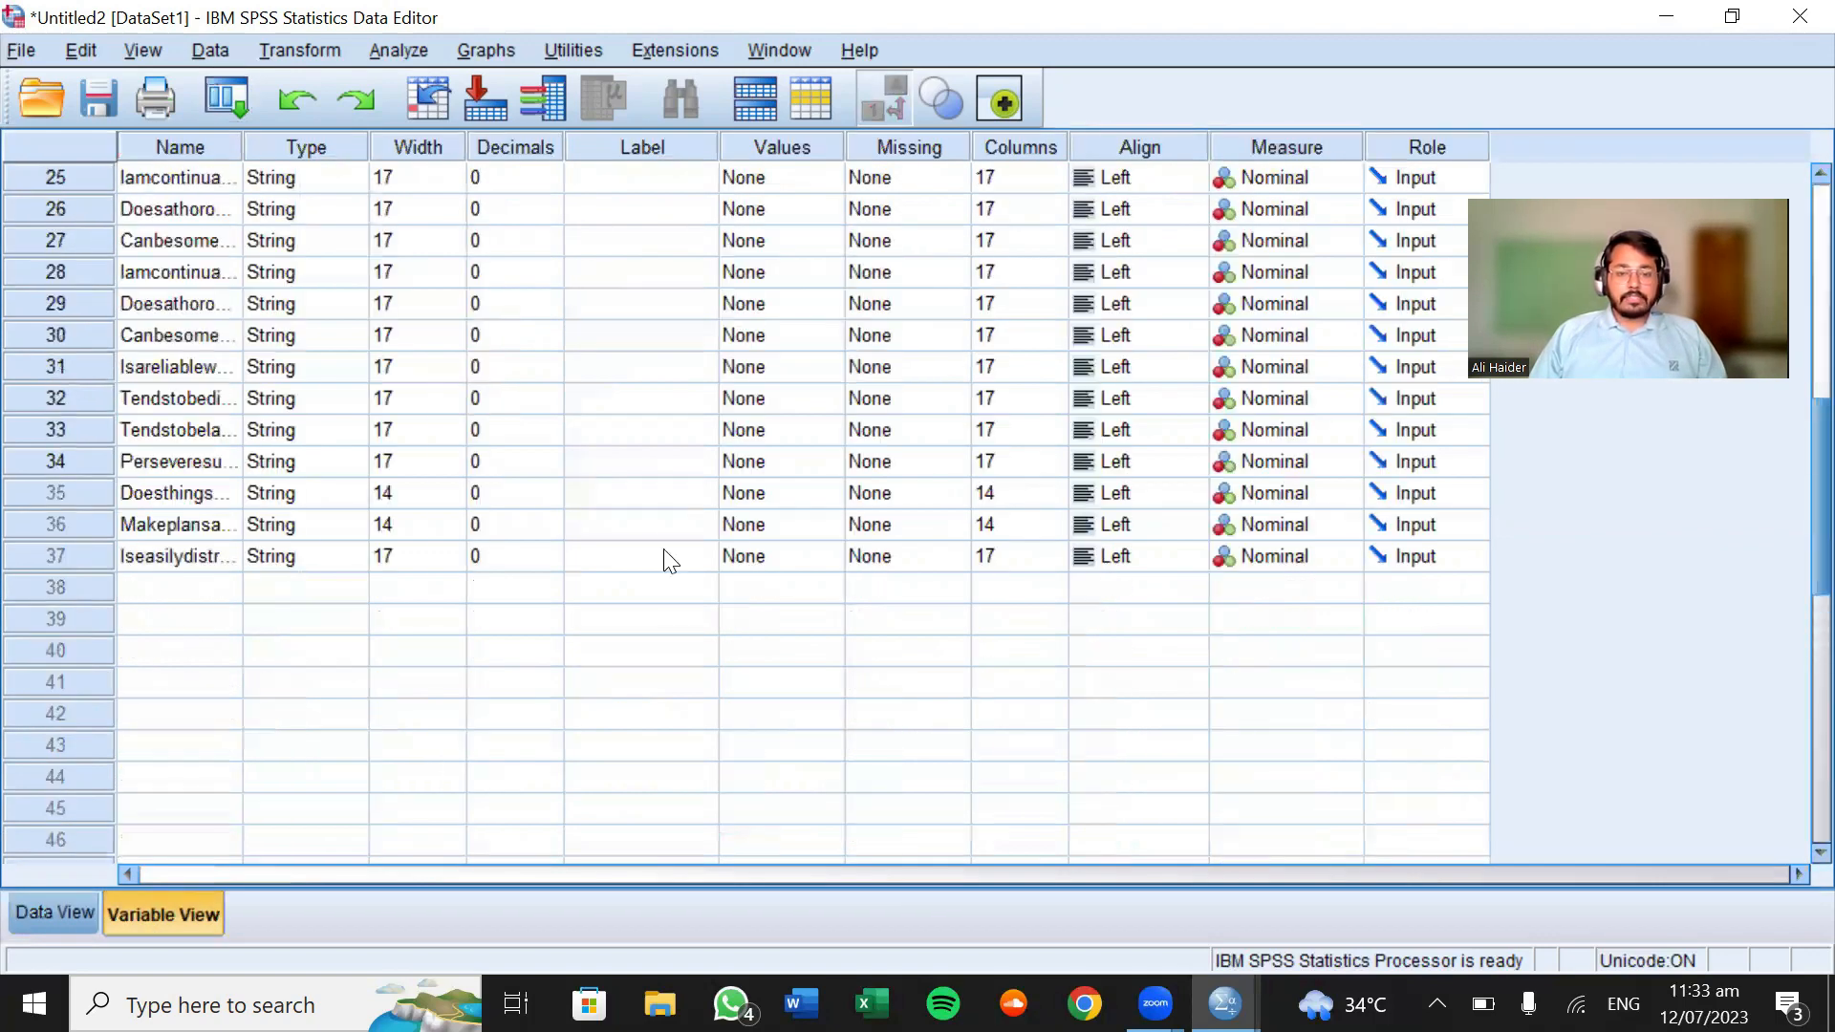
pyautogui.scroll(8, 669, 559)
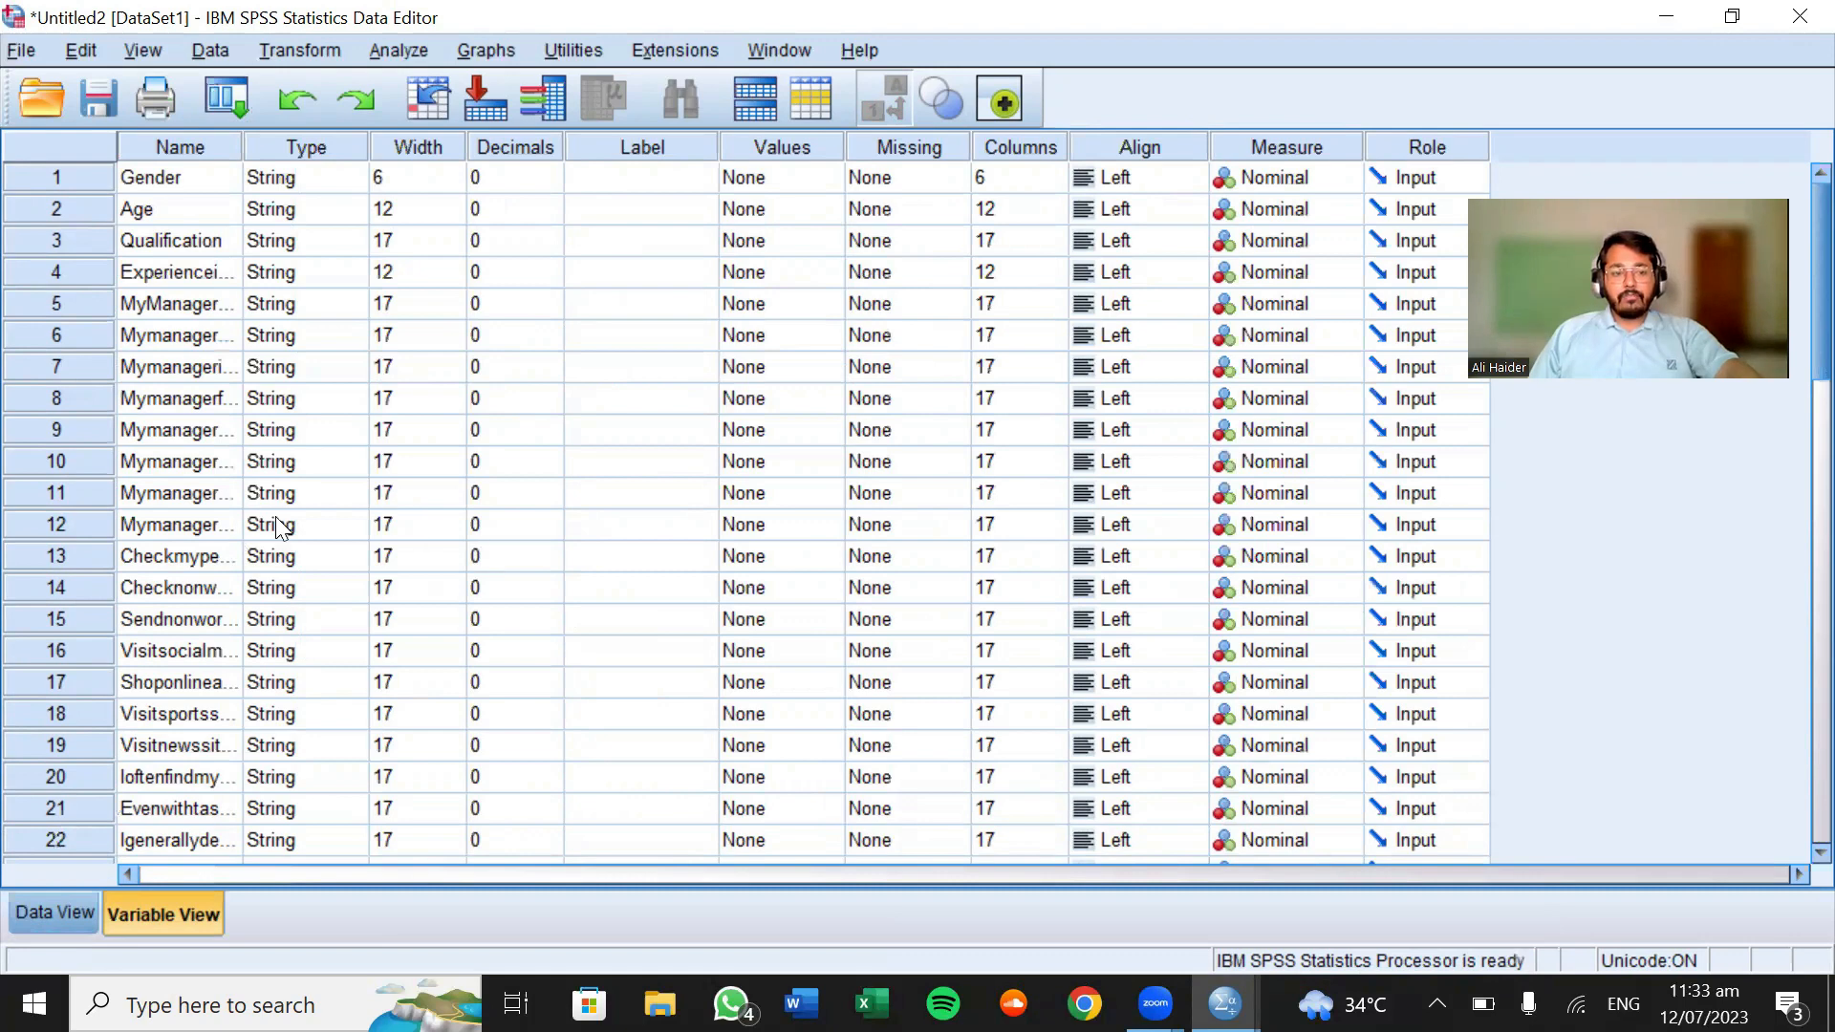
pyautogui.scroll(-5, 276, 523)
pyautogui.scroll(-4, 276, 523)
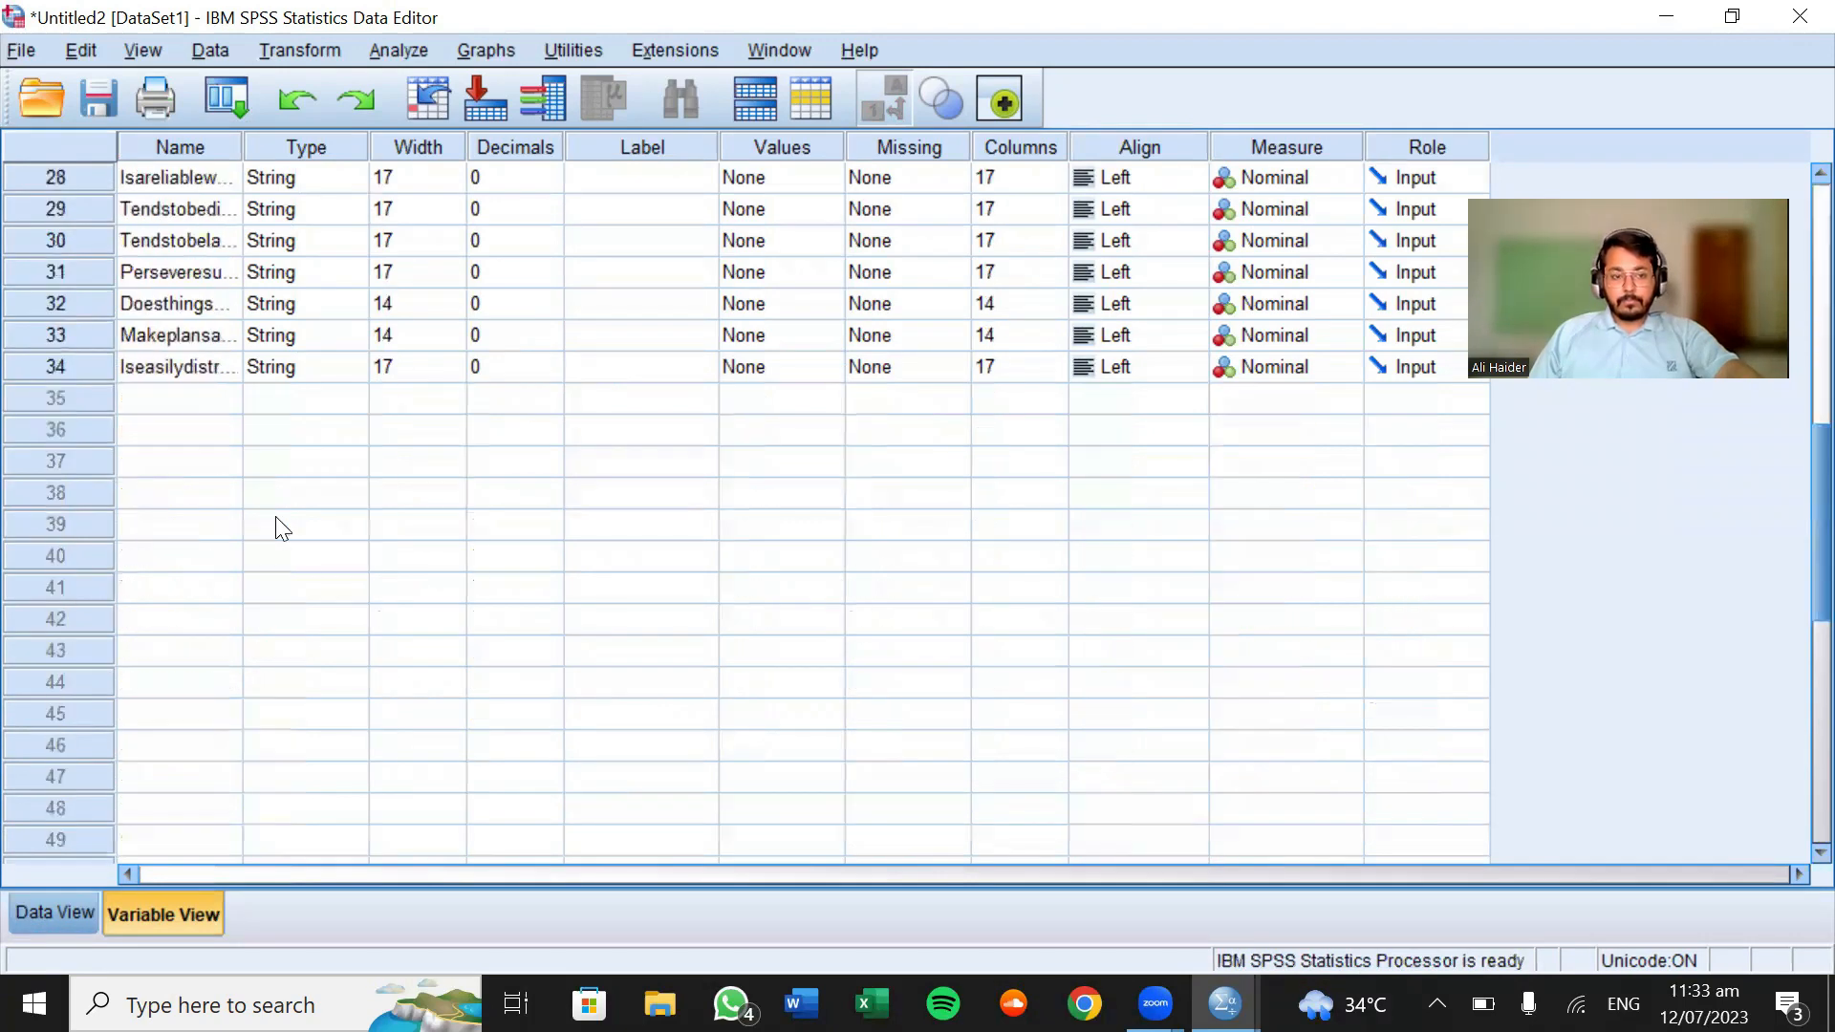
pyautogui.scroll(4, 277, 524)
pyautogui.scroll(5, 277, 524)
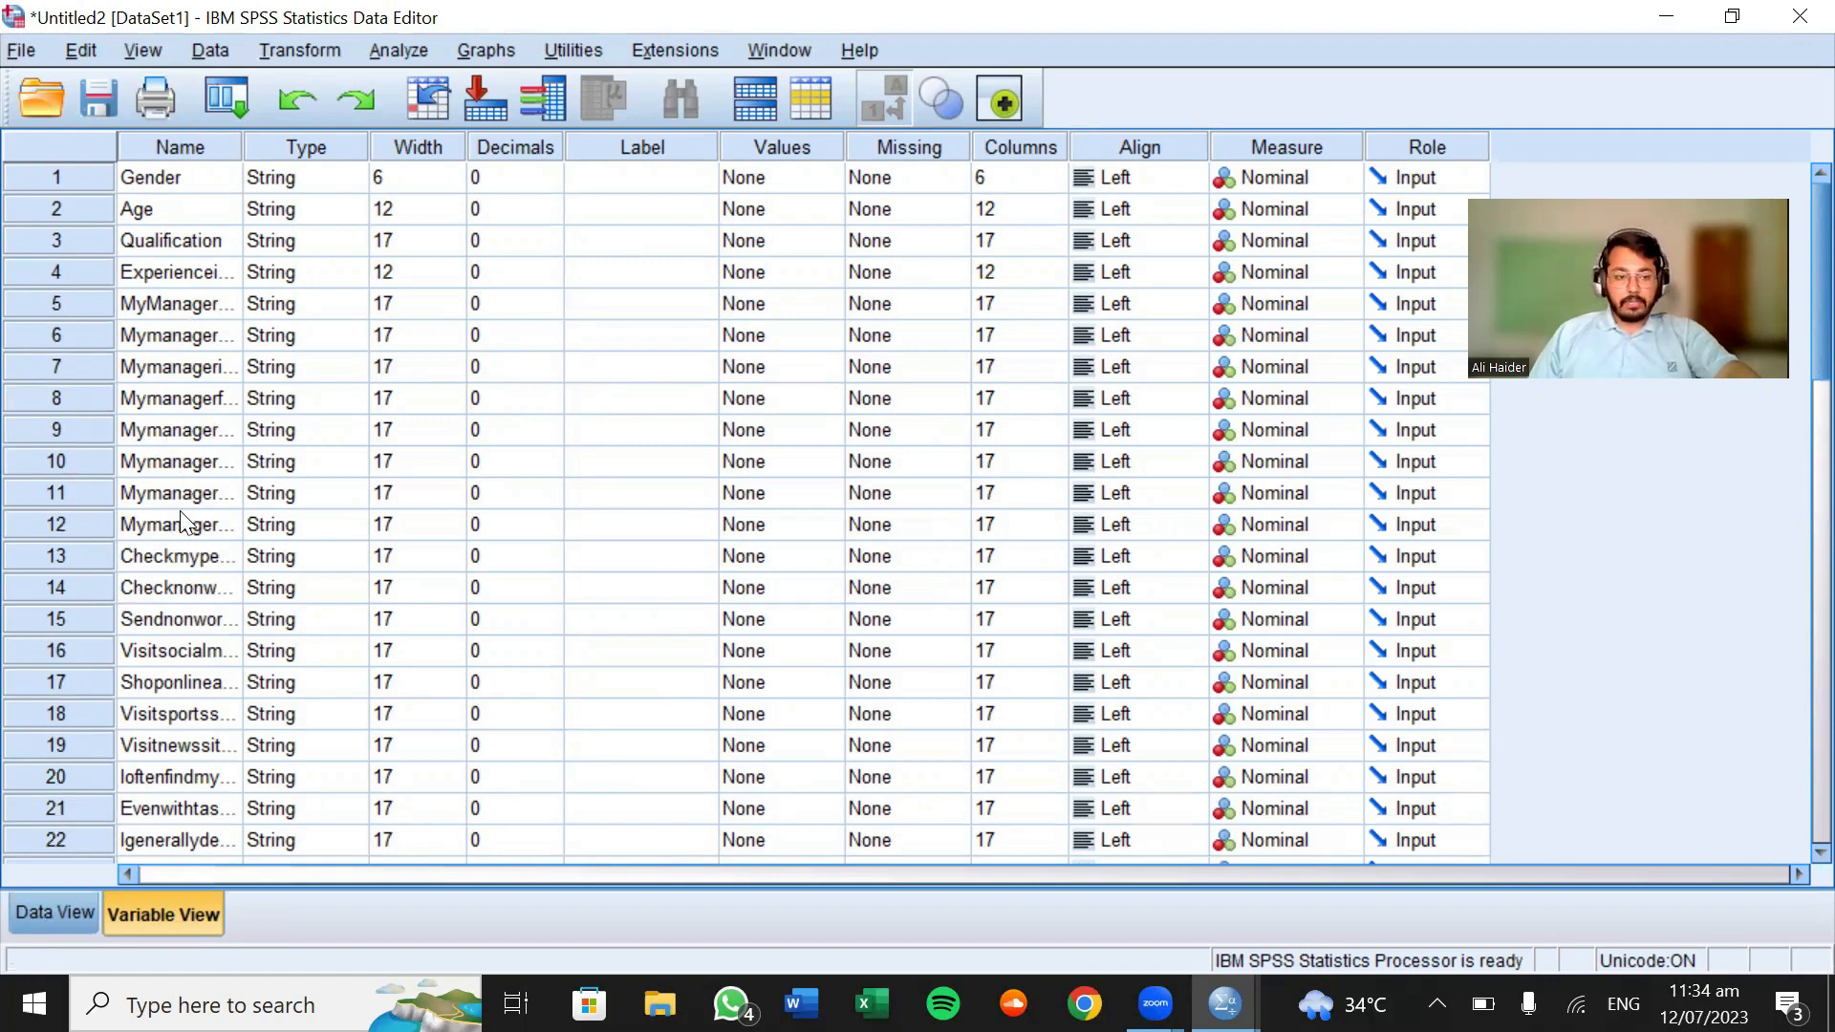
pyautogui.scroll(-2, 163, 369)
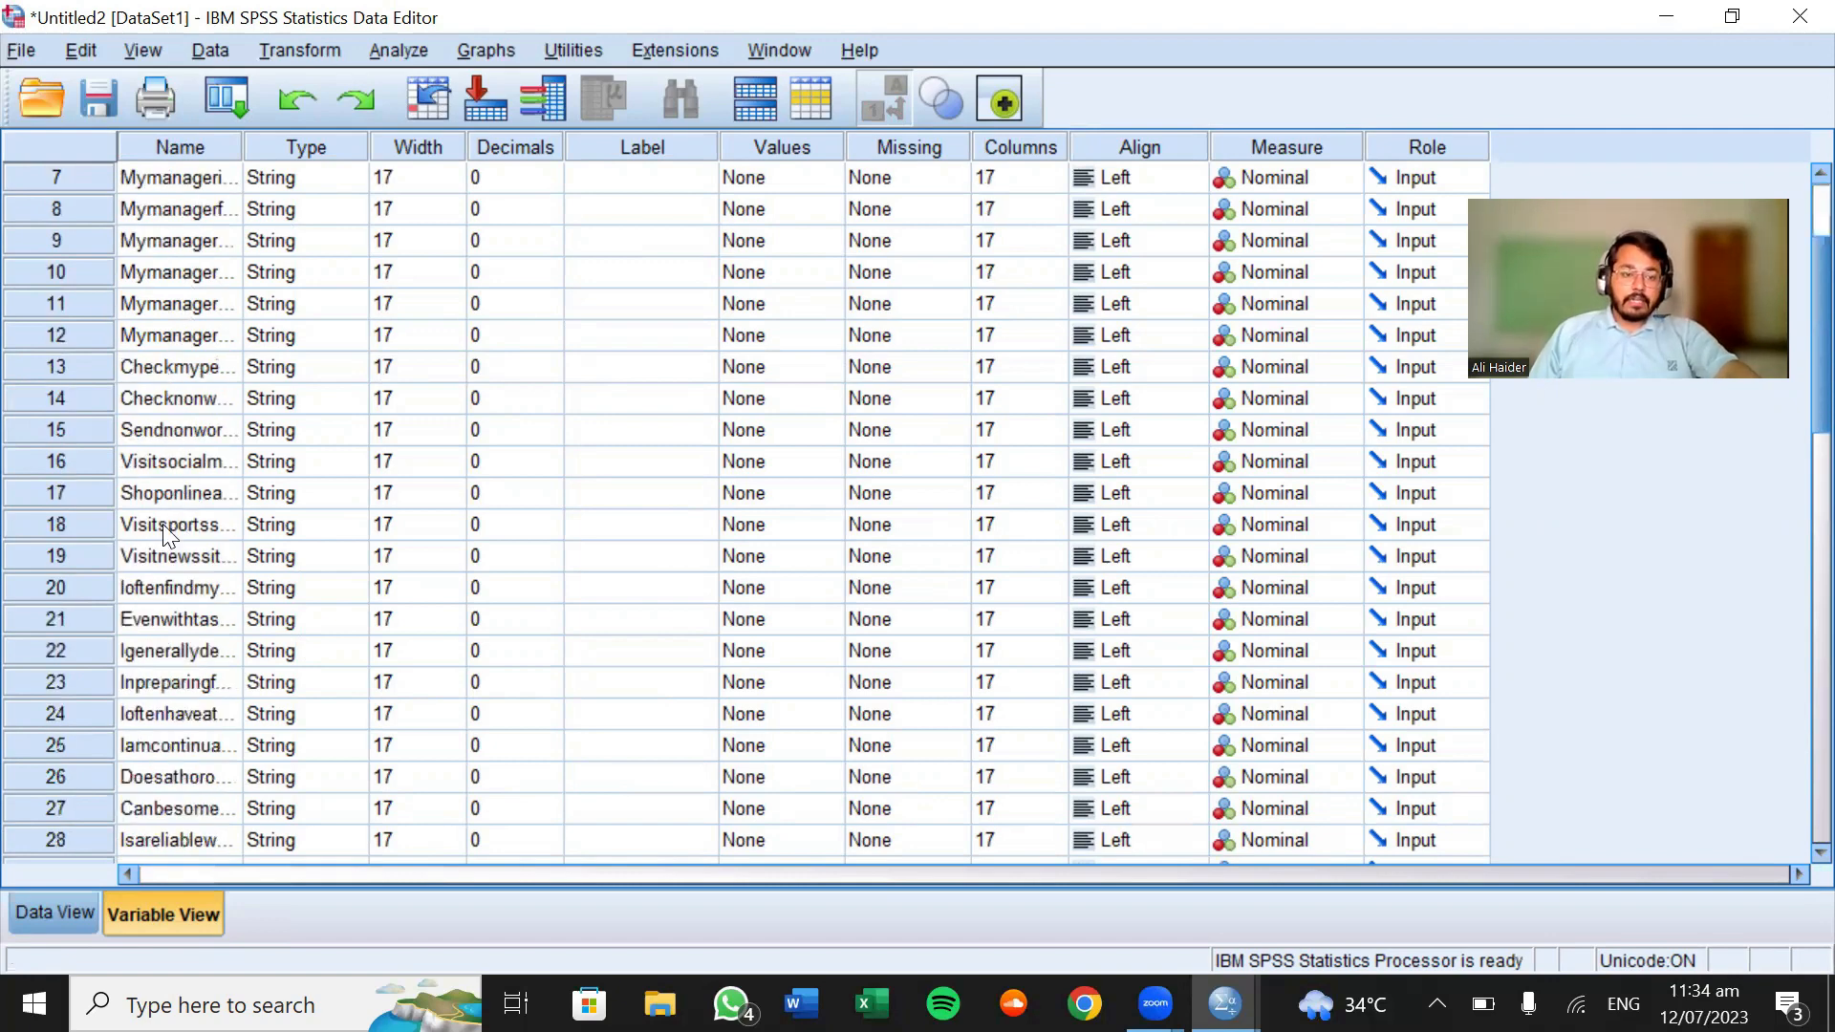
pyautogui.scroll(-7, 220, 642)
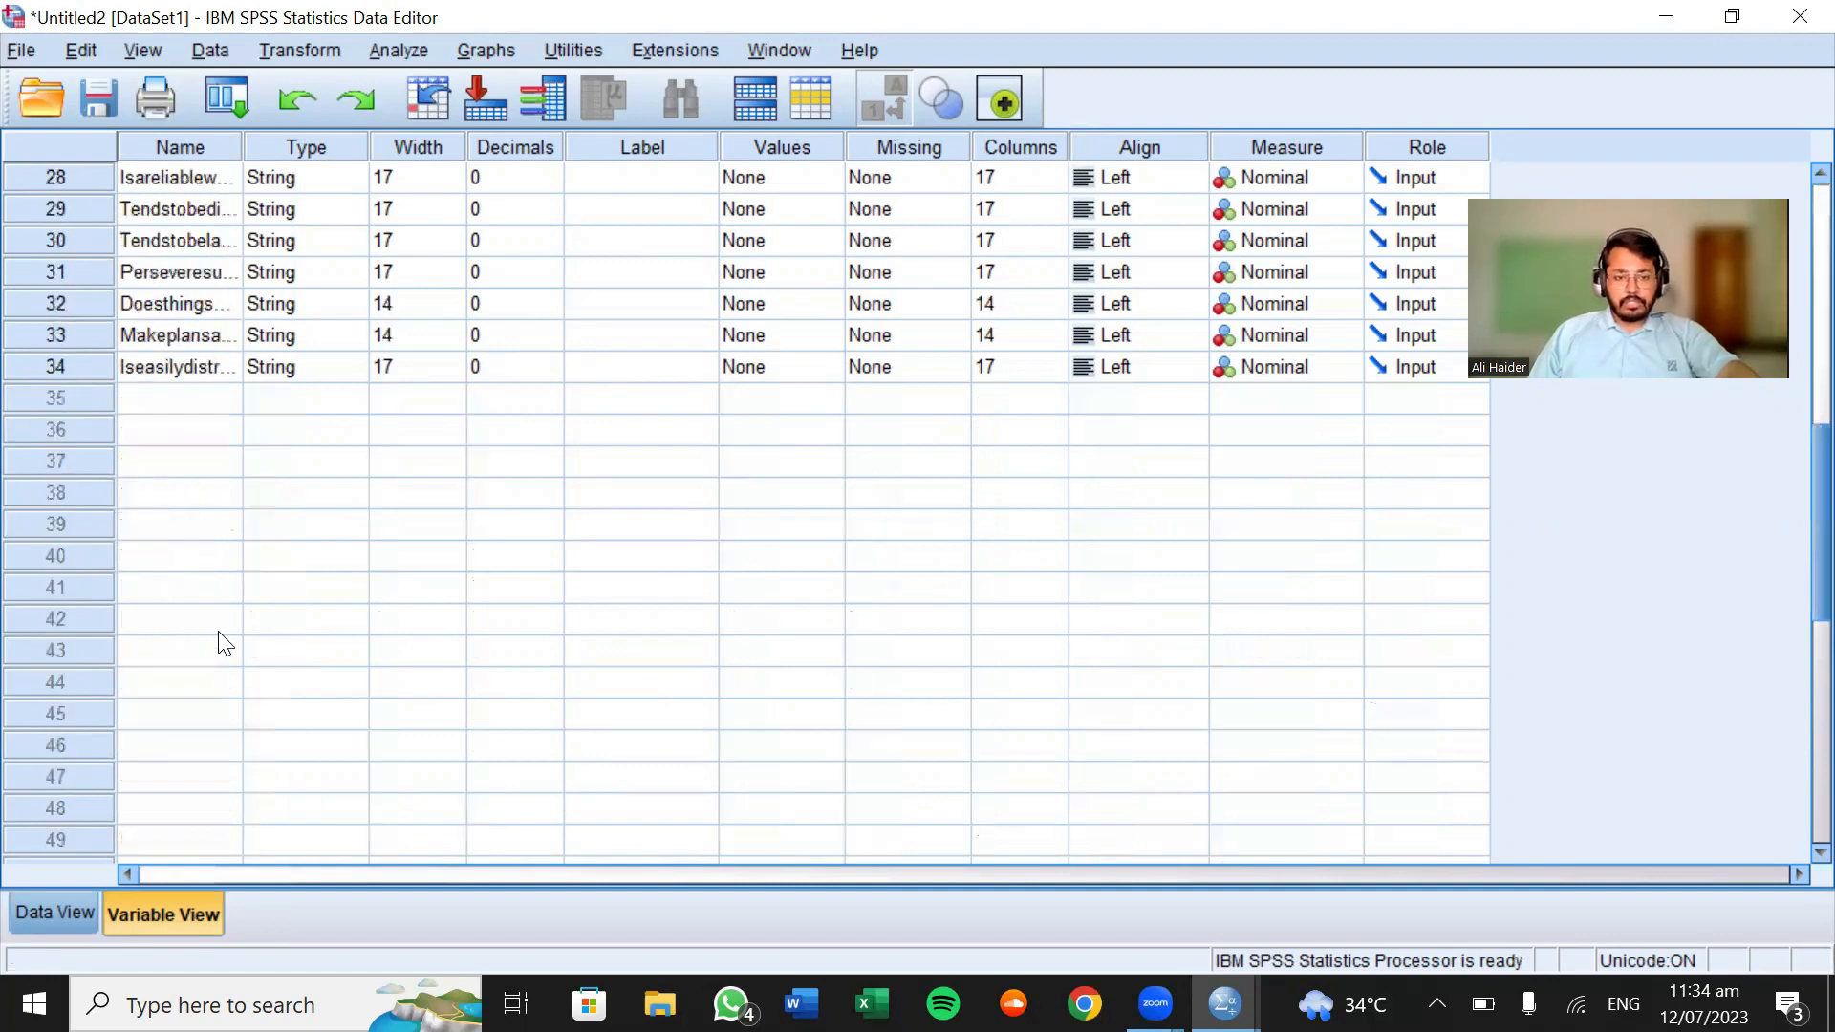
pyautogui.scroll(9, 219, 632)
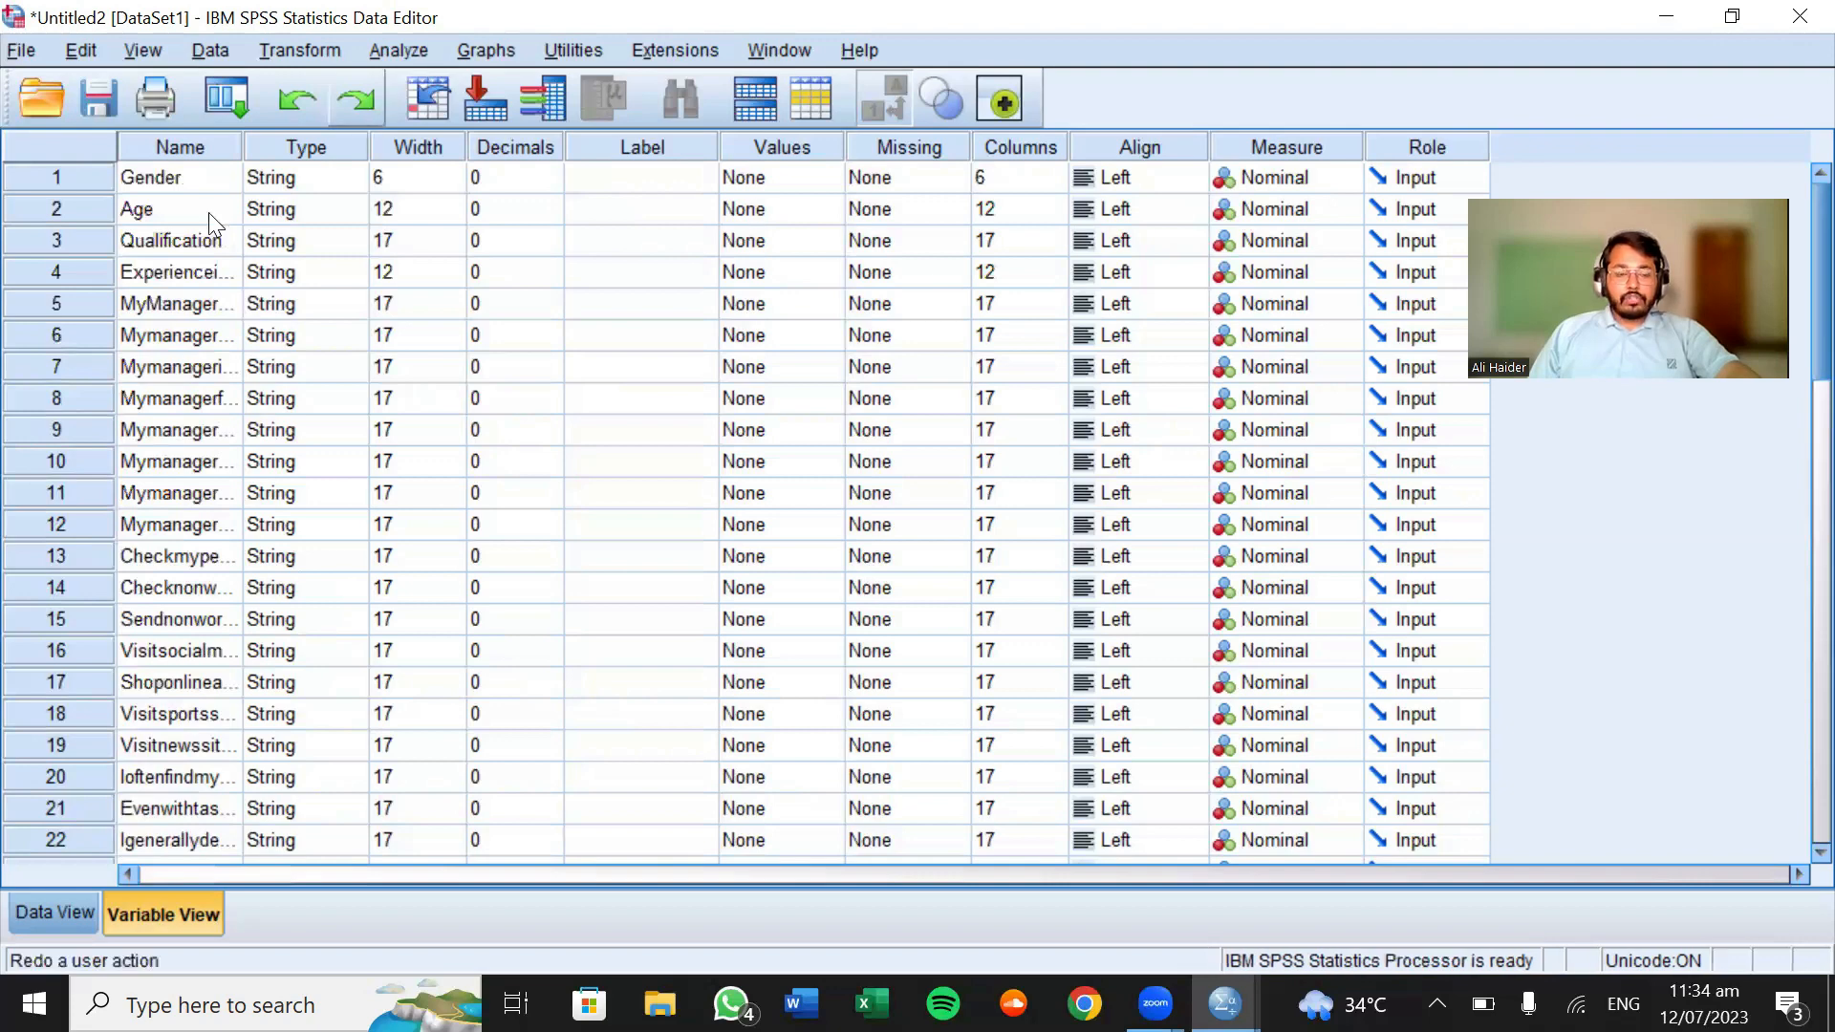
pyautogui.scroll(-5, 465, 493)
pyautogui.scroll(-3, 468, 498)
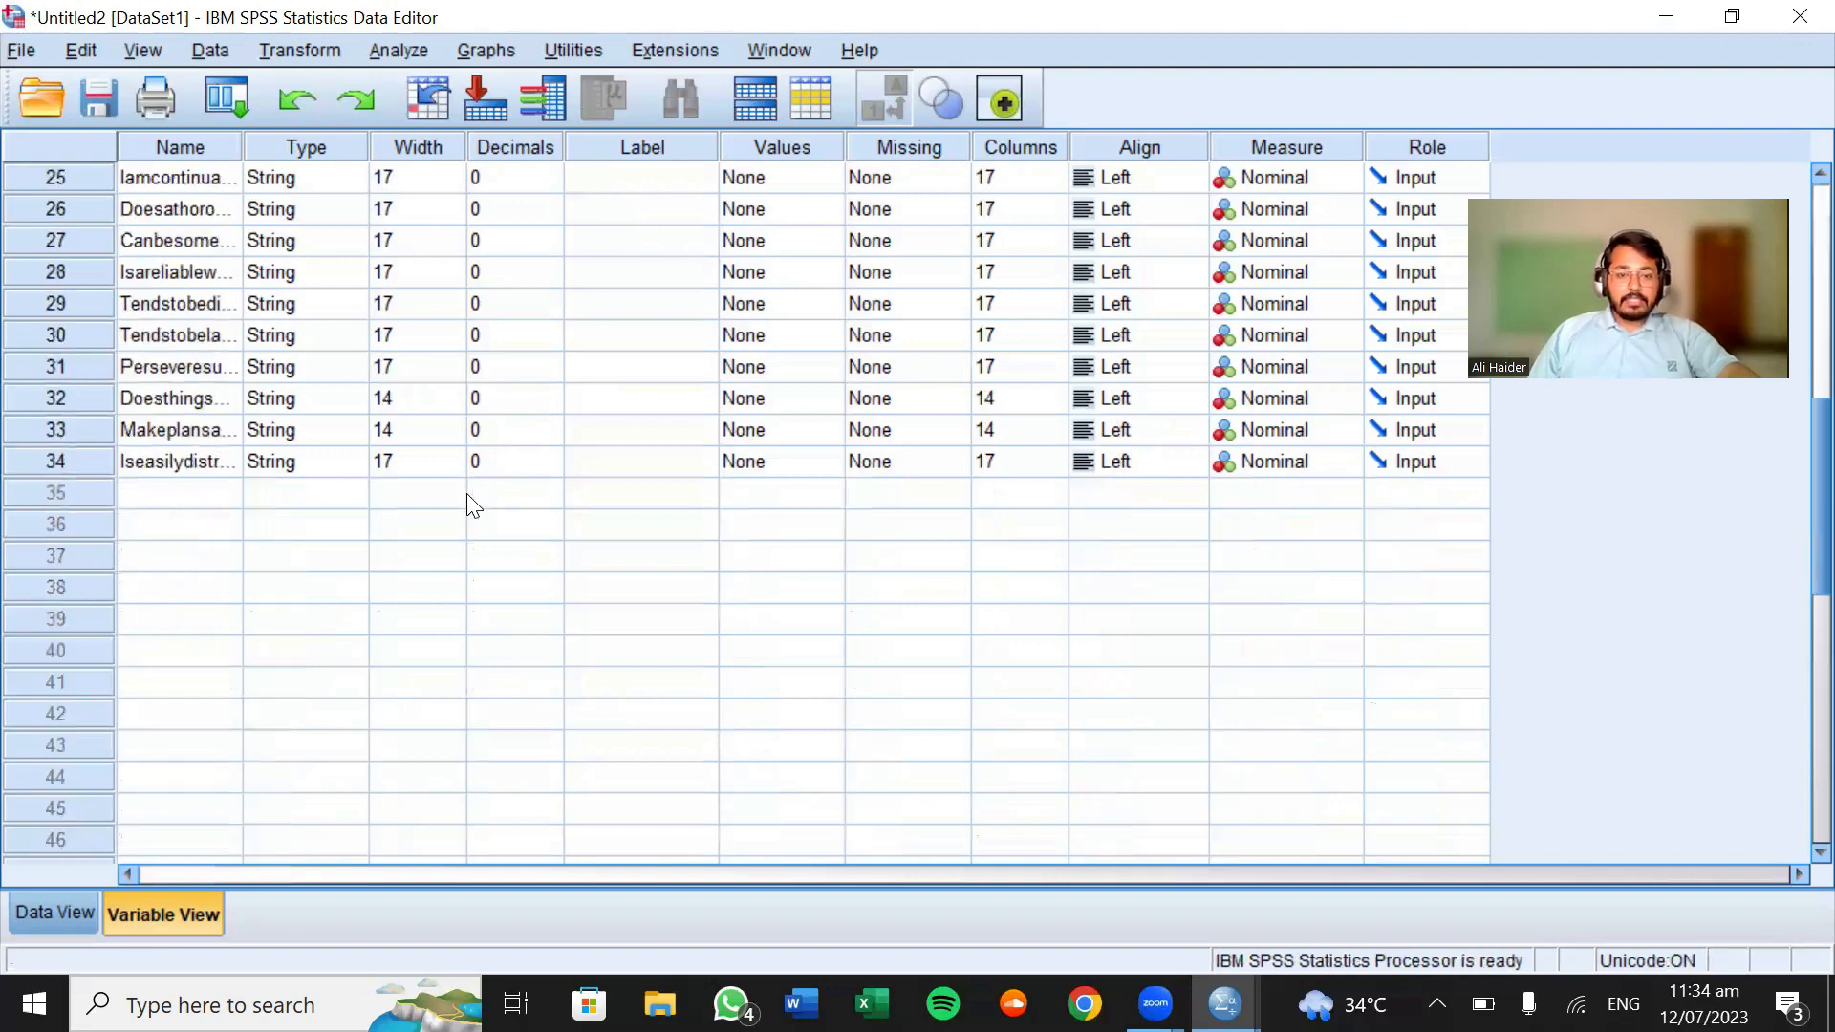
pyautogui.scroll(8, 468, 501)
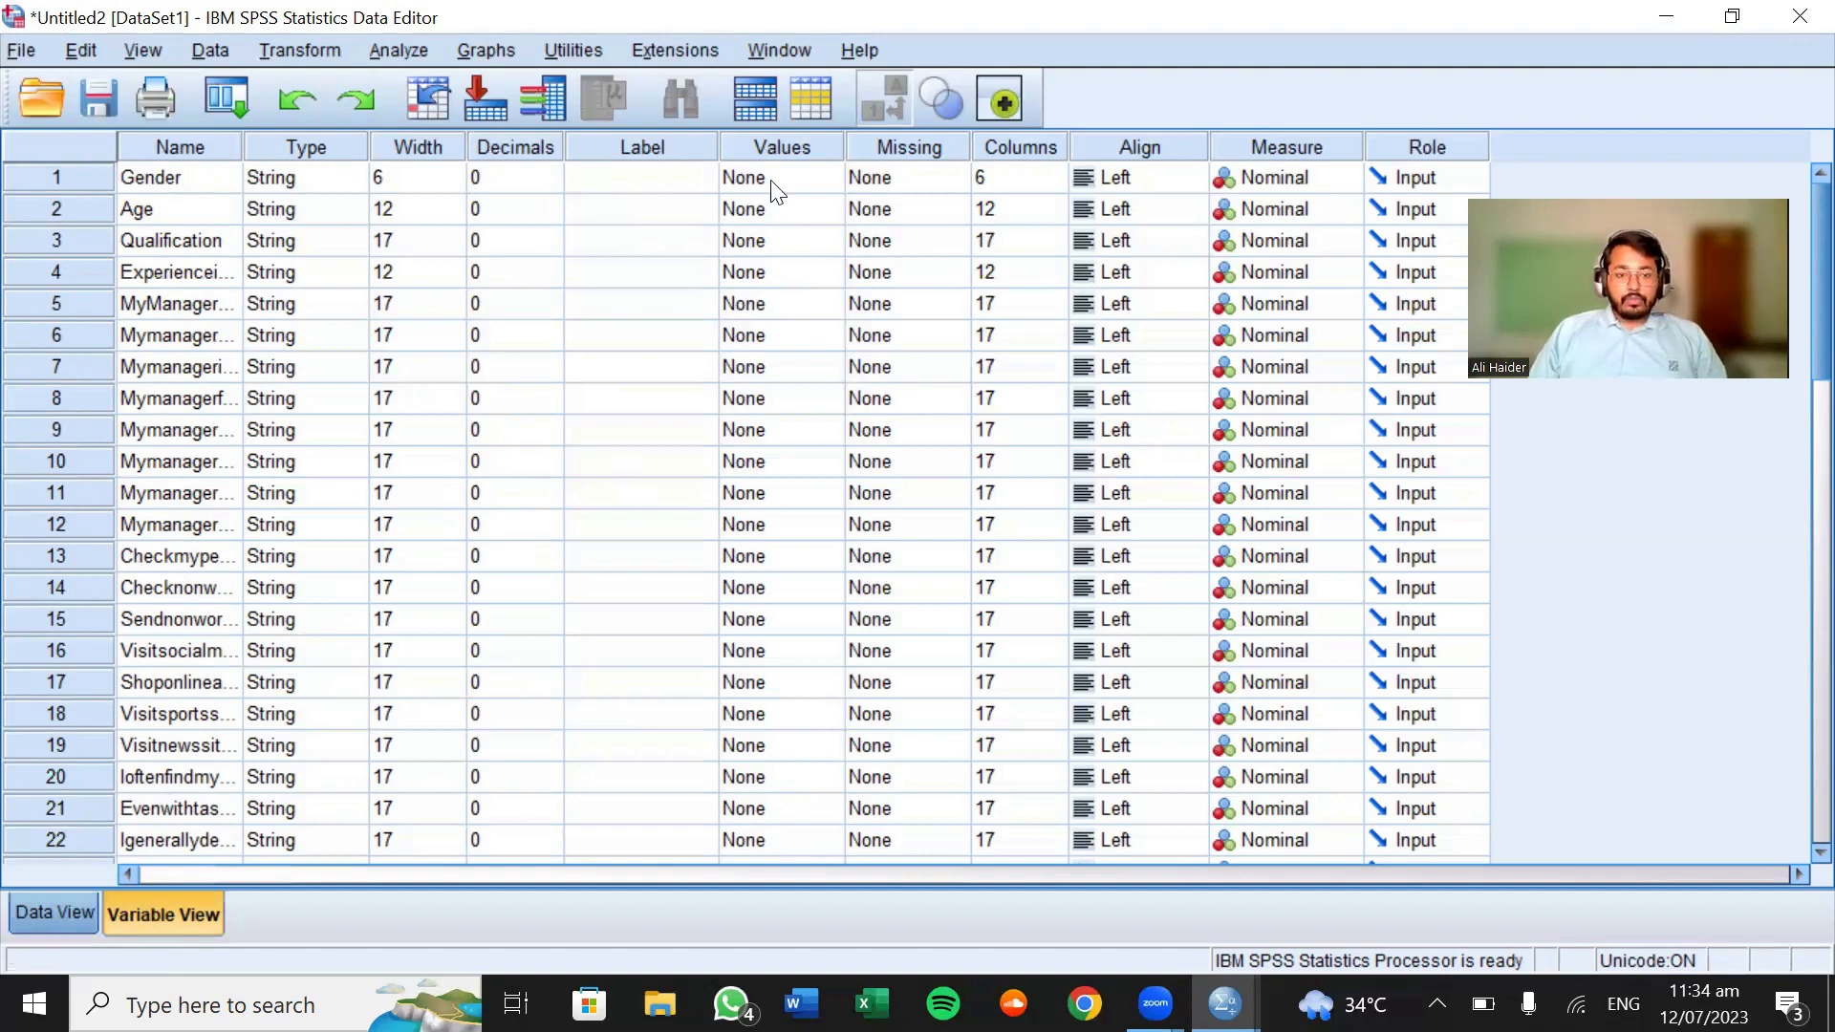
# Review the demographic and manager-related response columns in Data View, then return to the end of the variable list
pyautogui.hotkey('ctrl', 't')
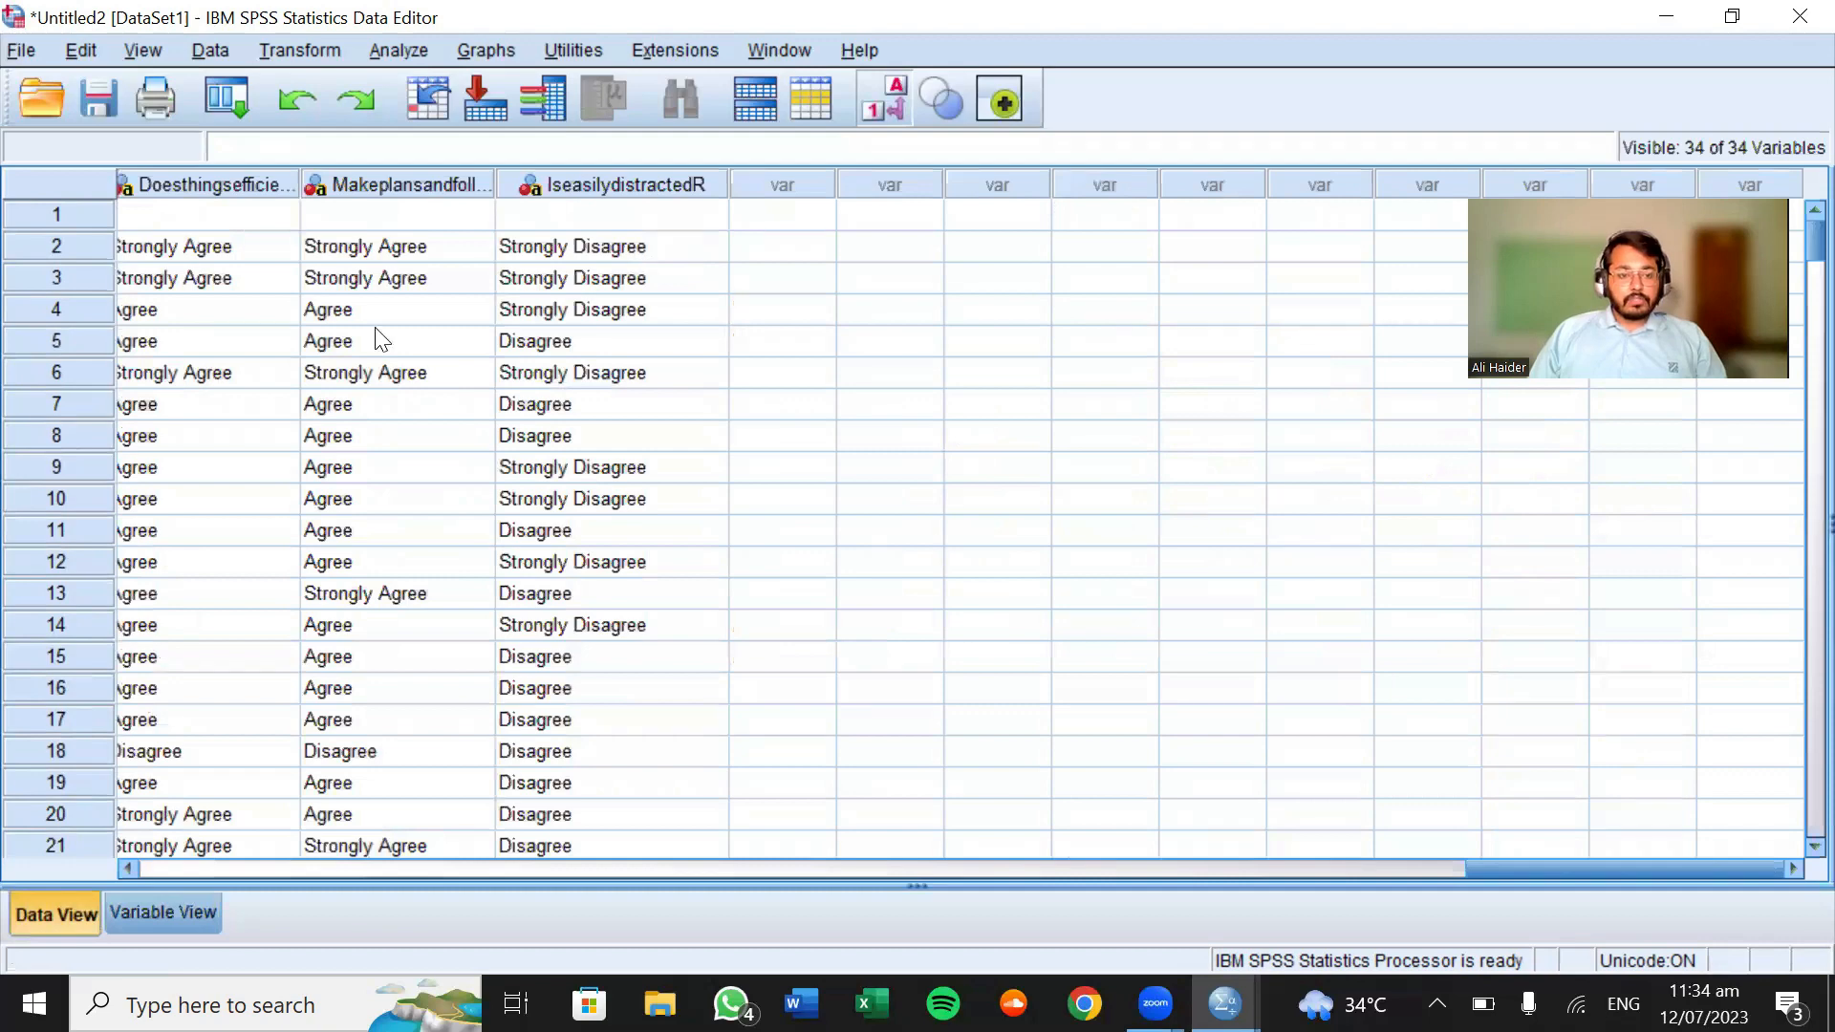
pyautogui.moveTo(1562, 865); pyautogui.dragTo(476, 872)
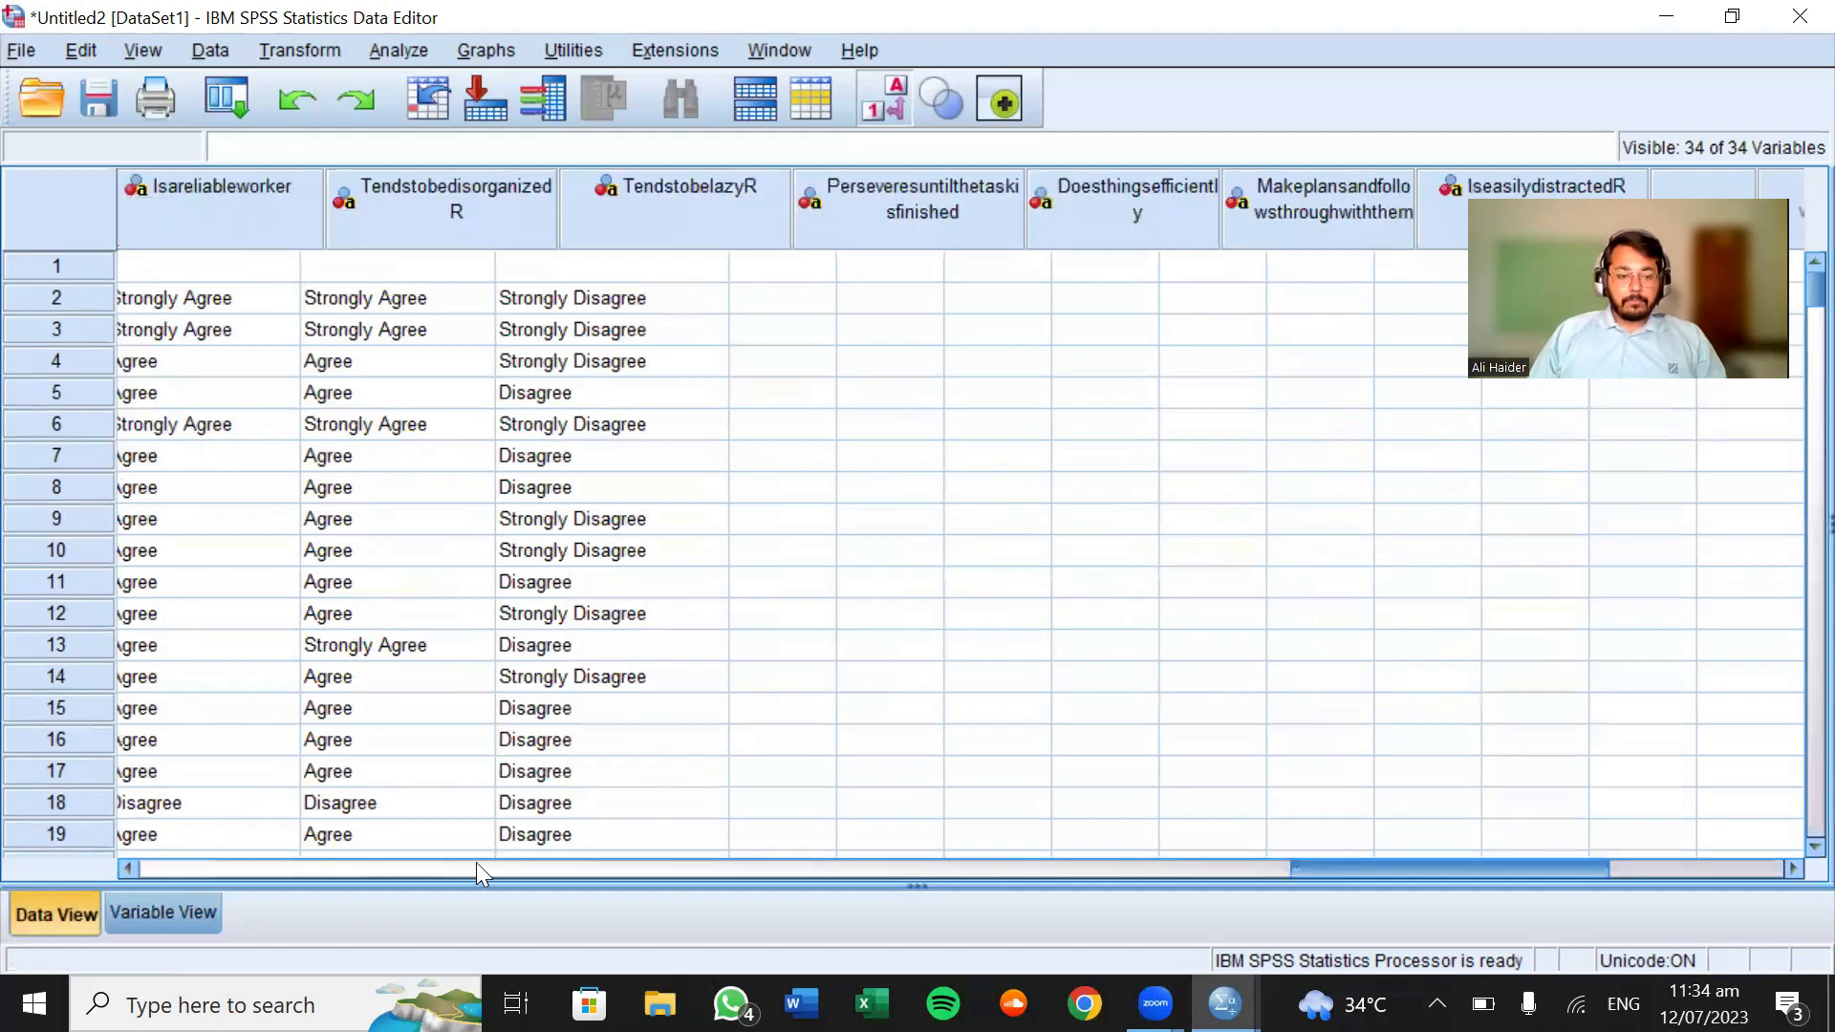
pyautogui.click(184, 872)
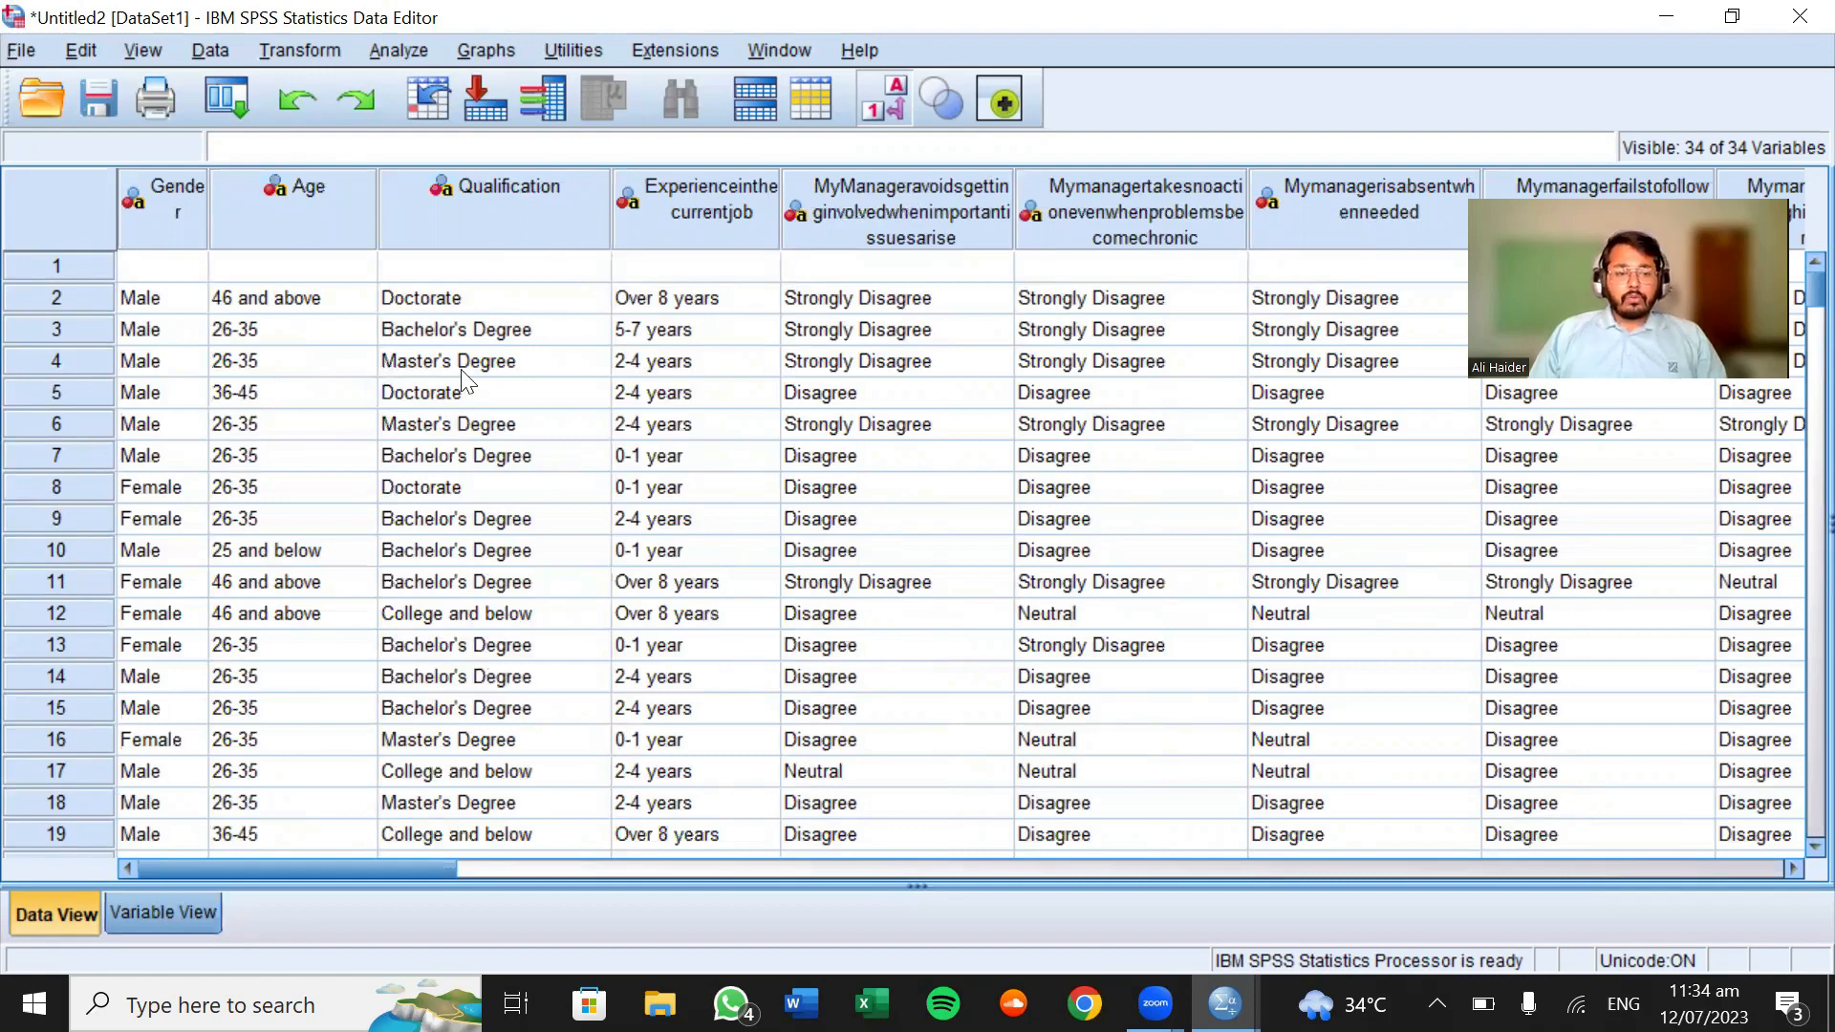
pyautogui.scroll(-6, 168, 508)
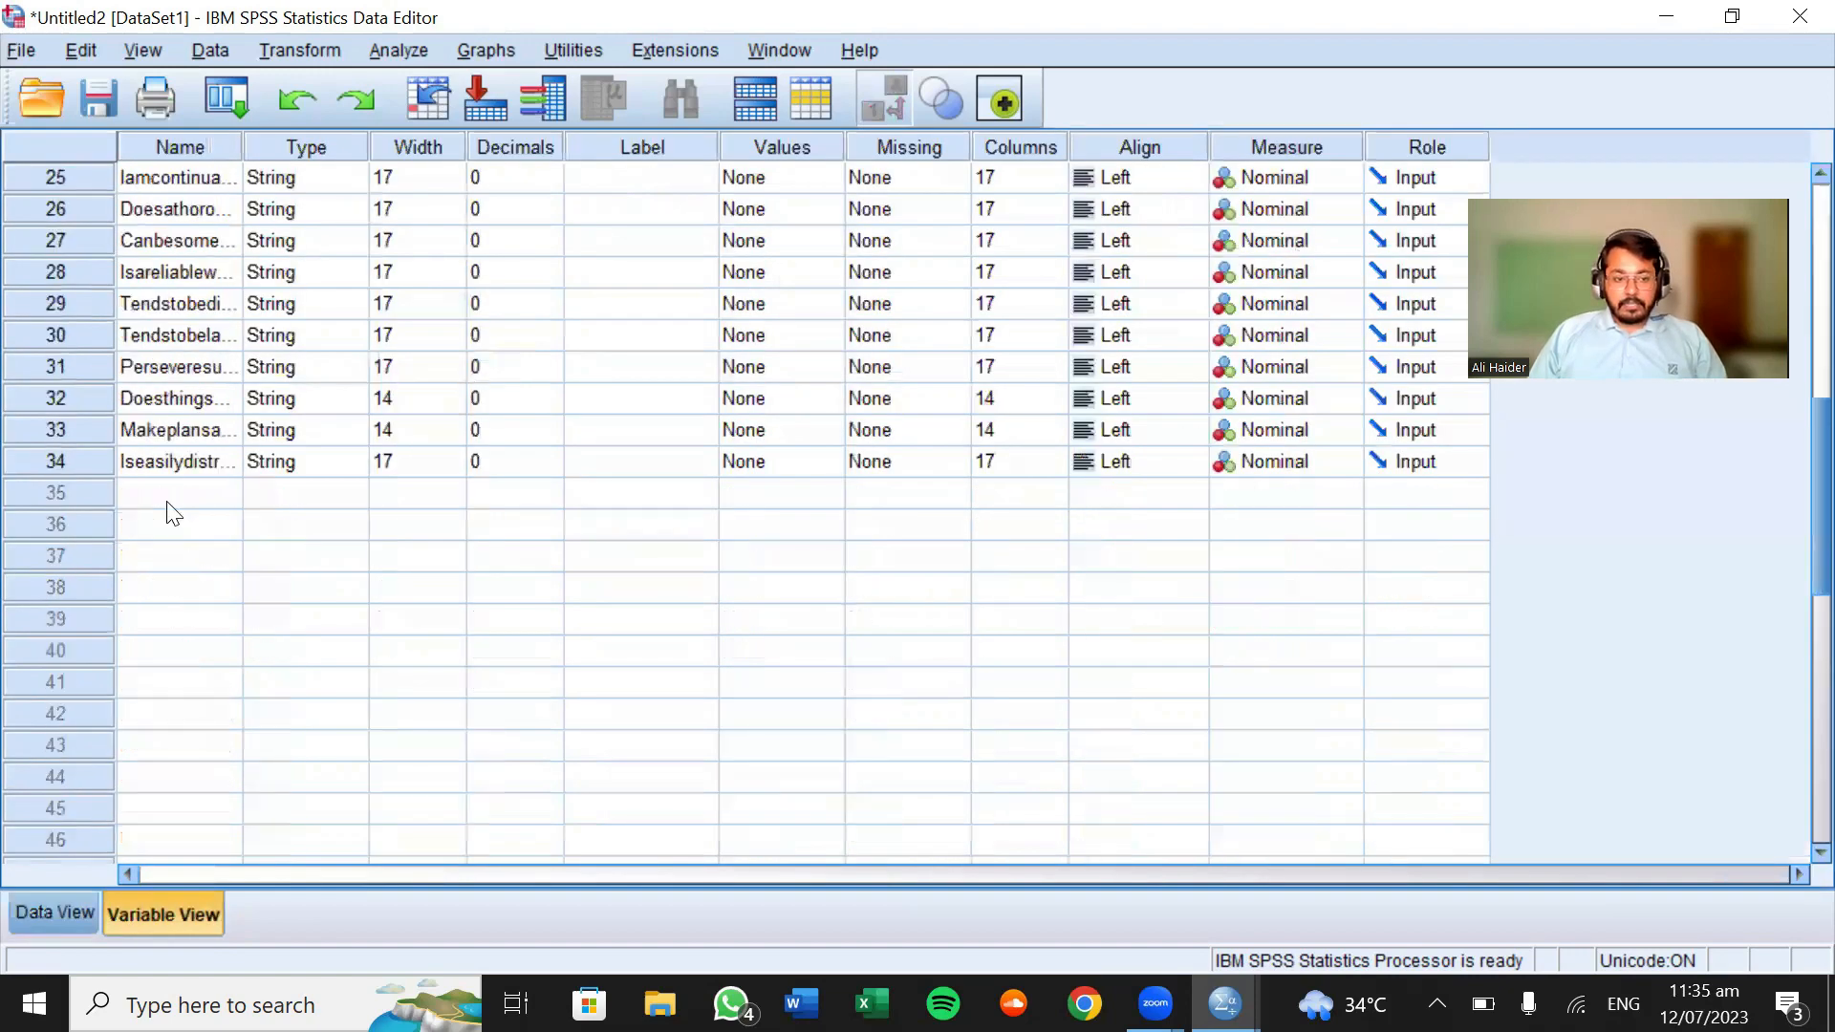
pyautogui.click(63, 903)
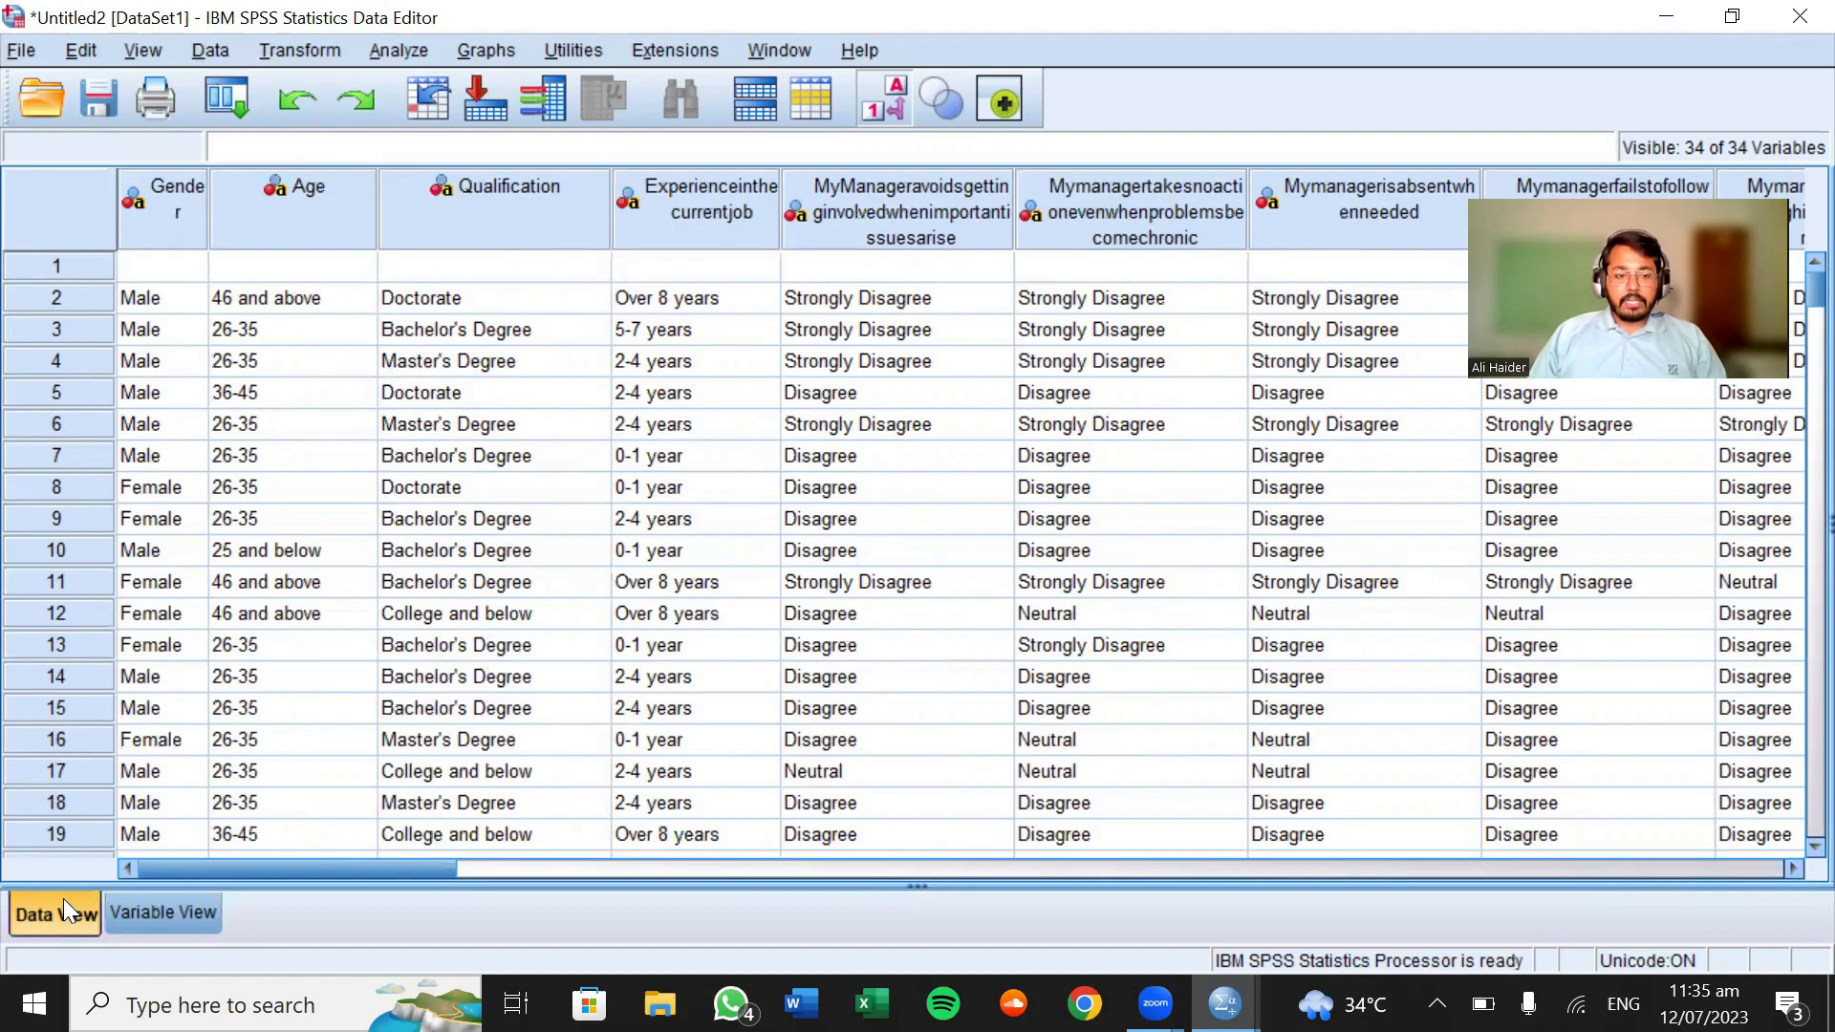
pyautogui.click(136, 918)
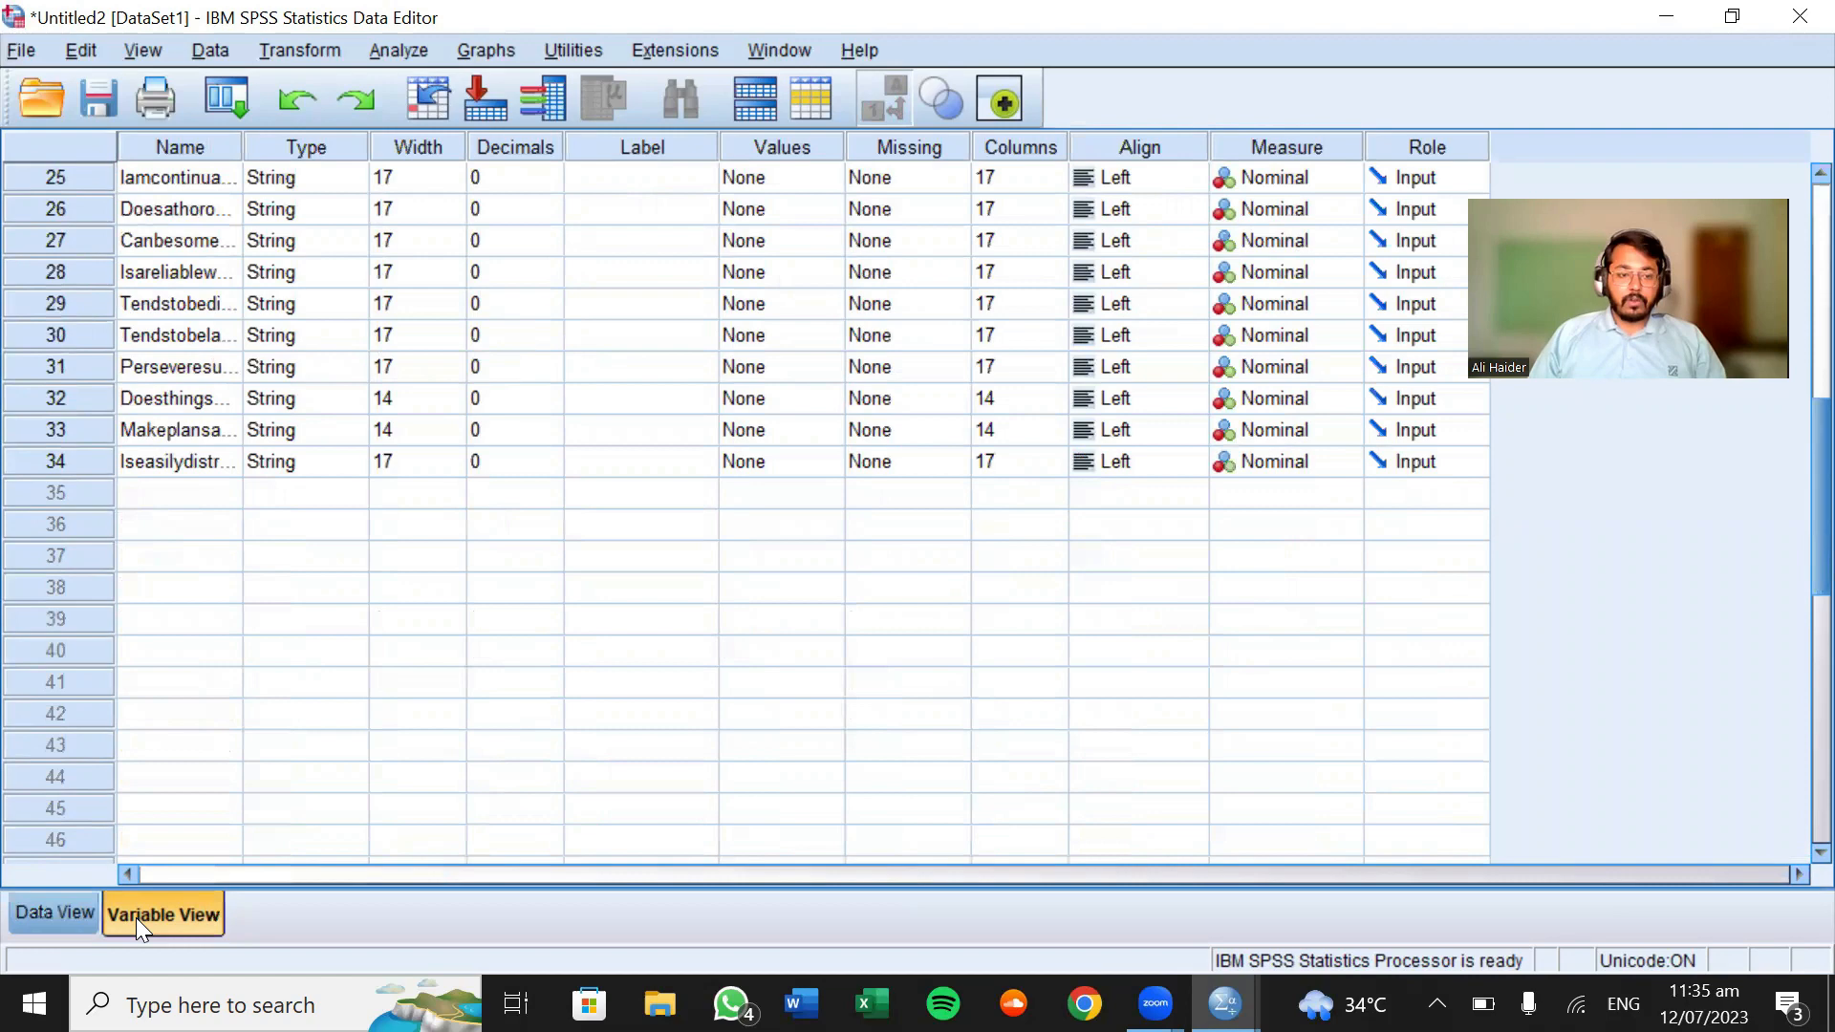
# Add a new variable named gendernew in row 35, directly below the last imported variable
pyautogui.click(159, 495)
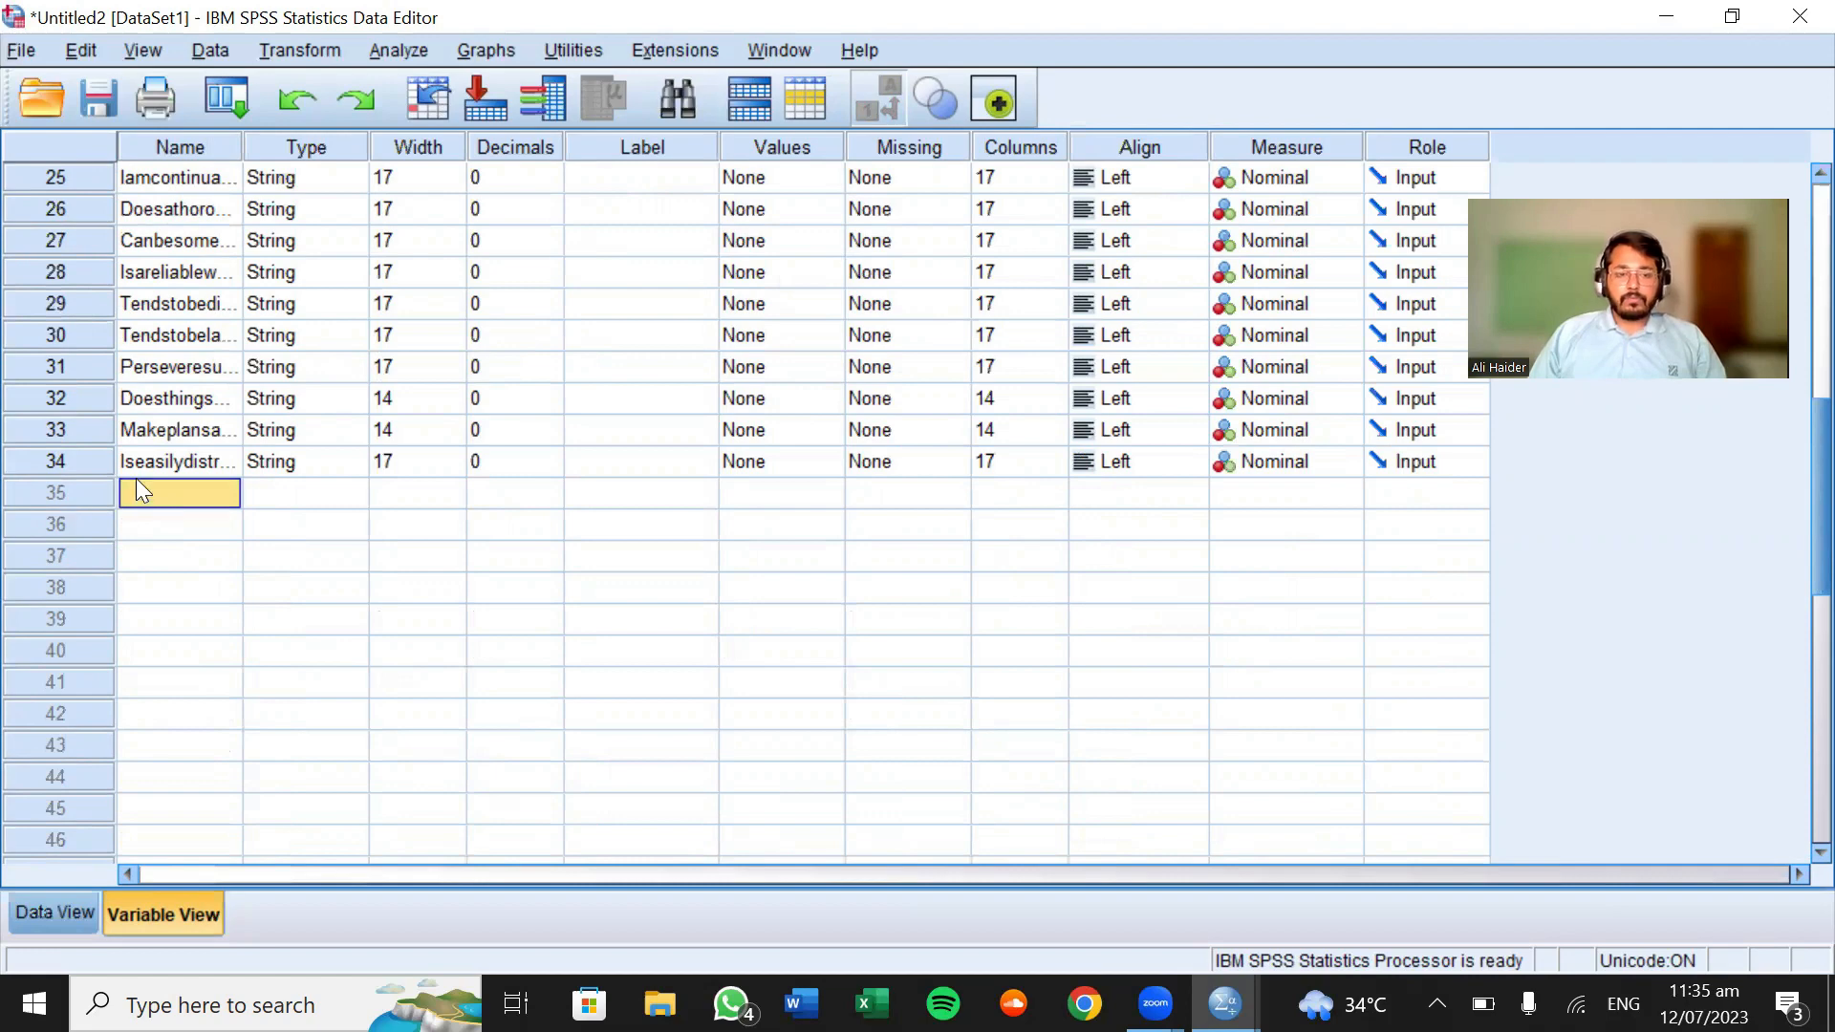
pyautogui.scroll(8, 168, 498)
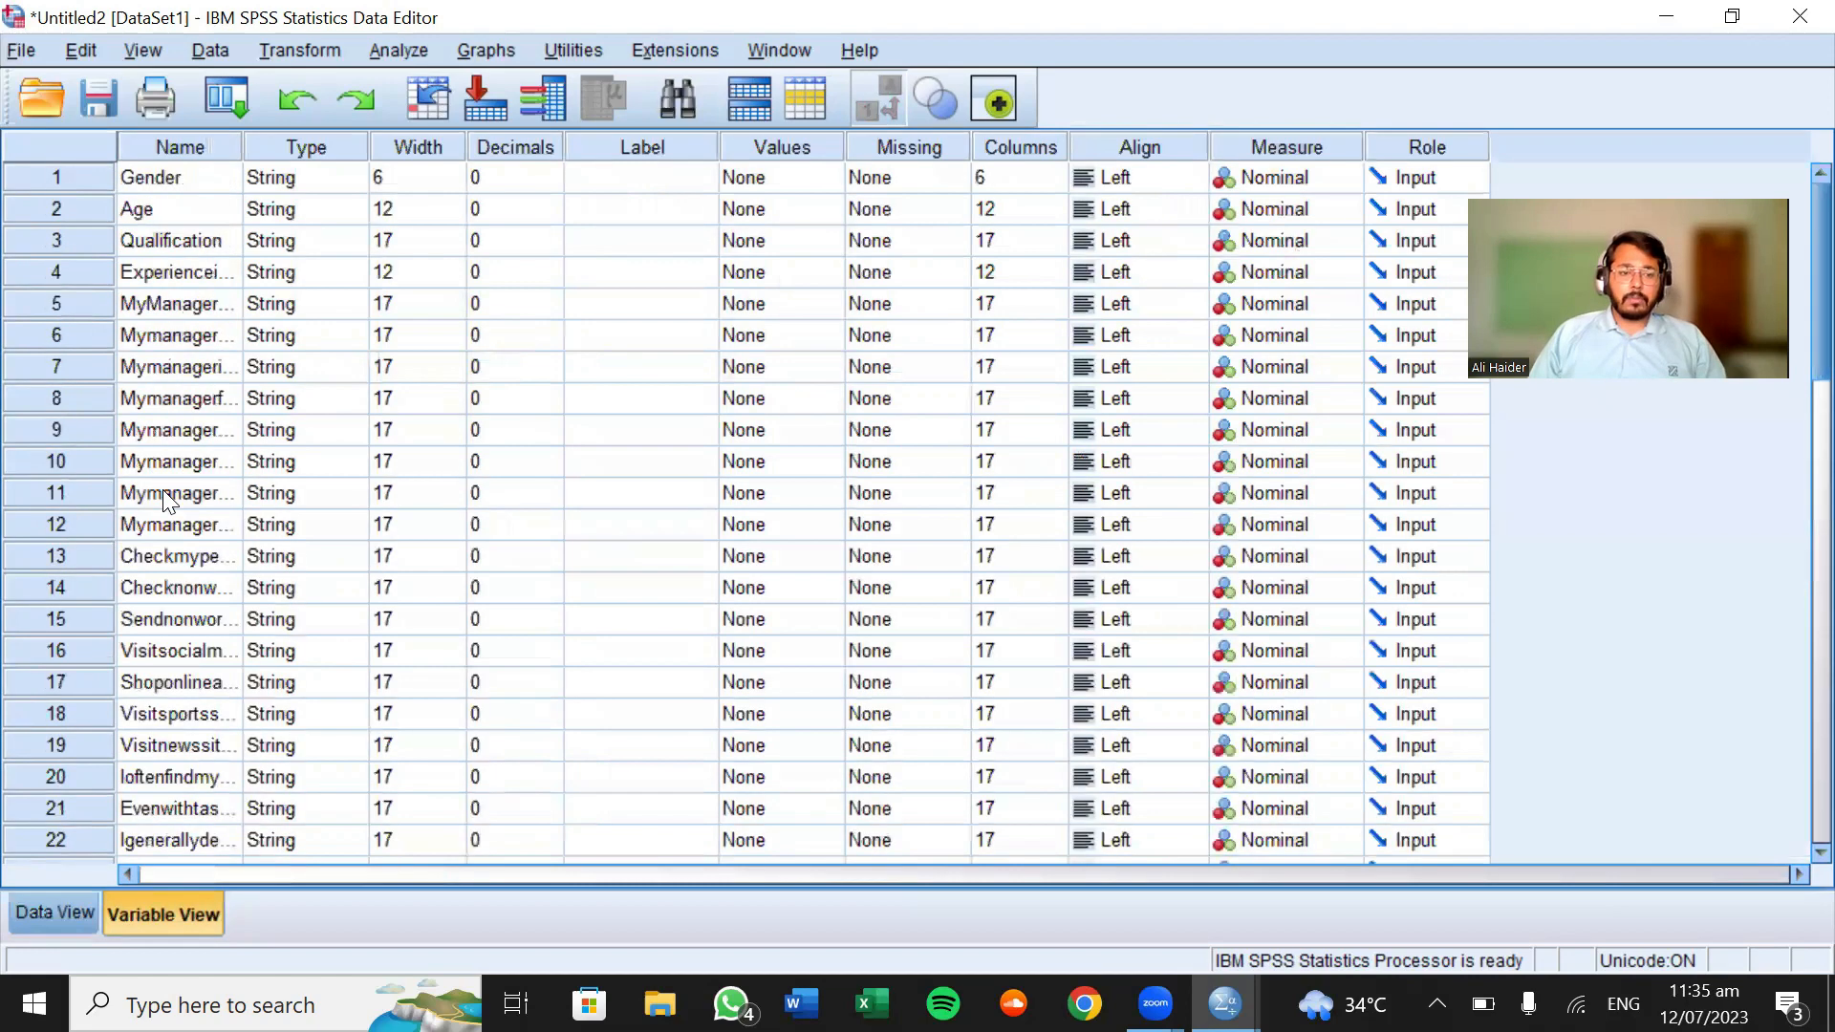
pyautogui.scroll(-7, 168, 499)
pyautogui.scroll(-2, 169, 499)
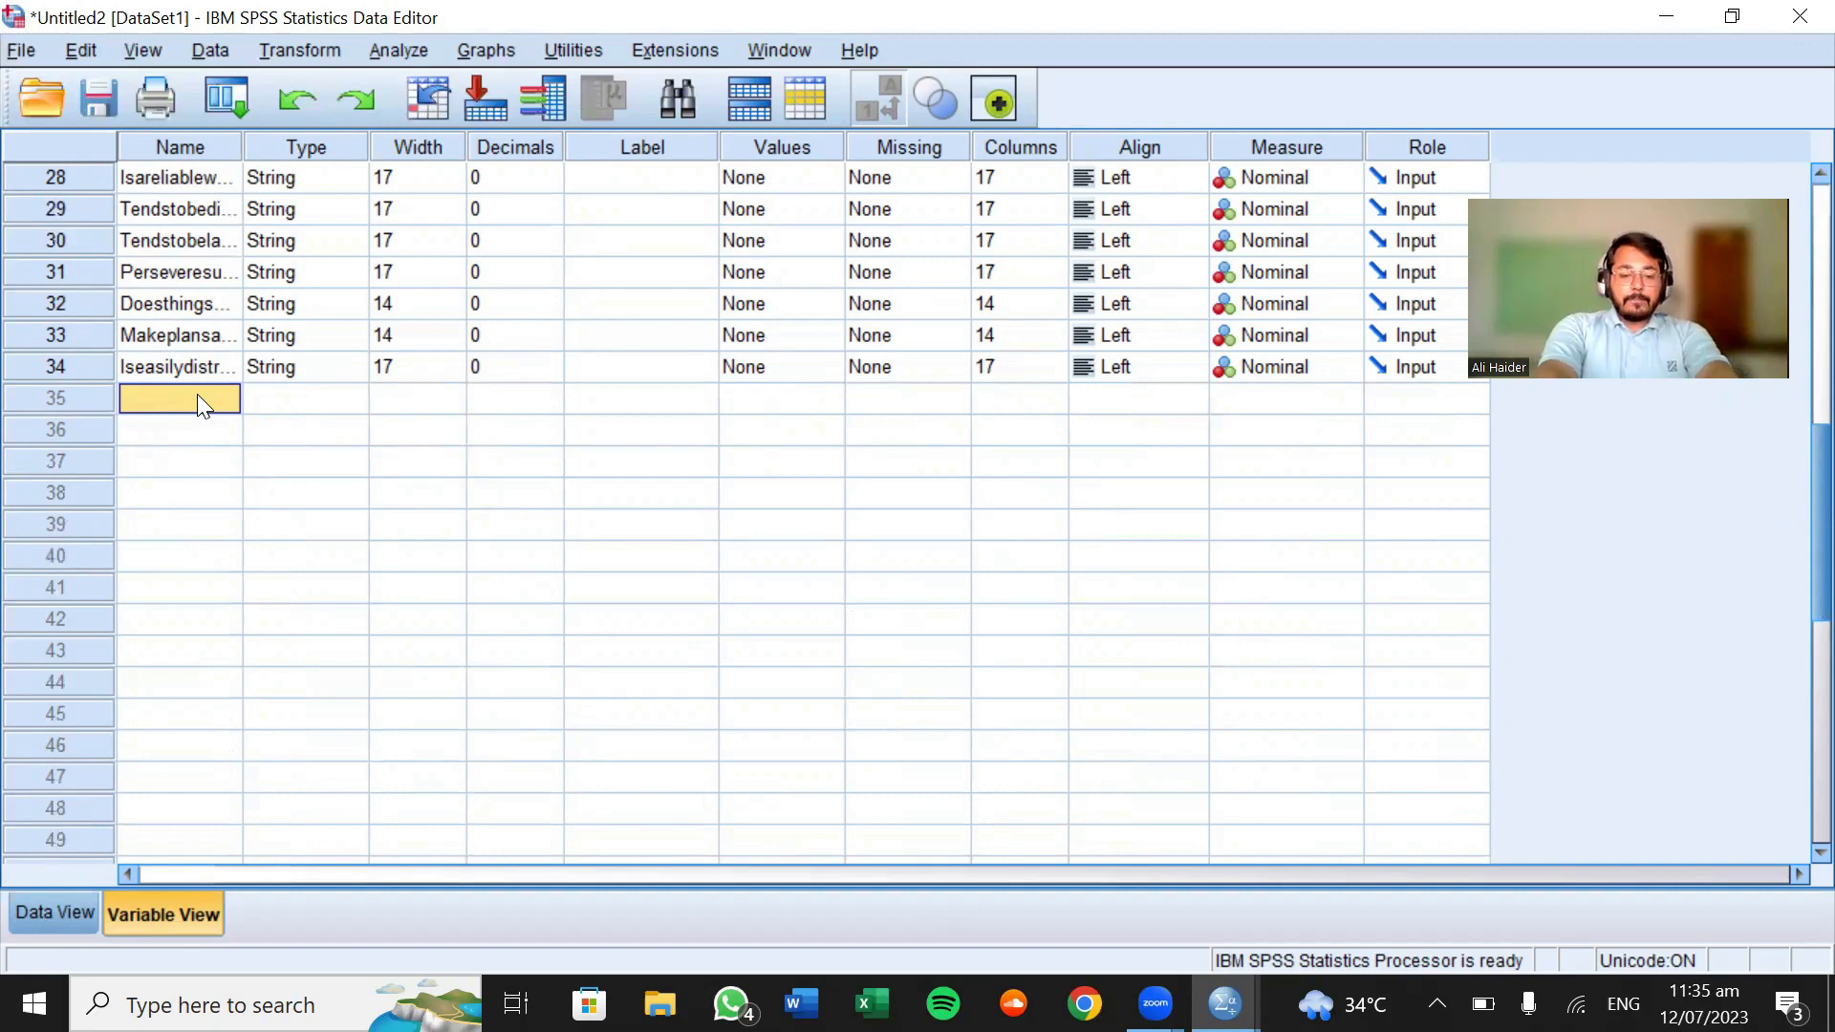
pyautogui.write('gende')
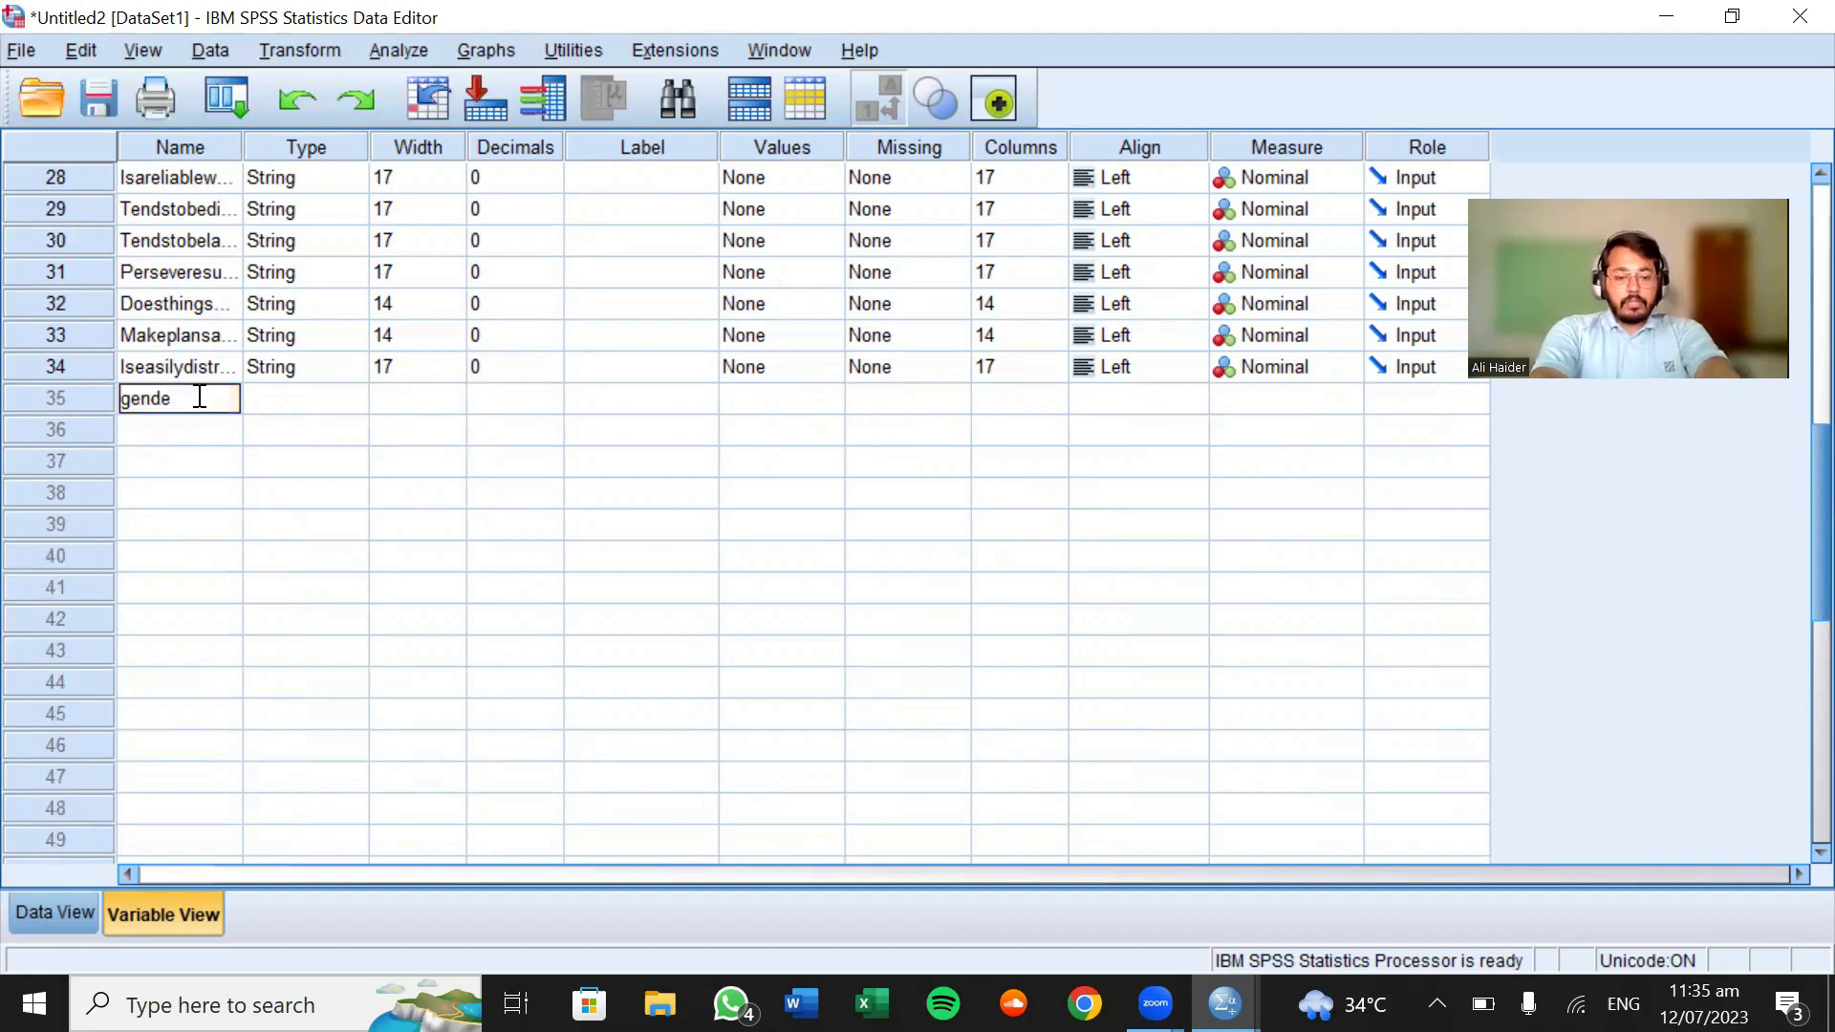
pyautogui.write('rnew')
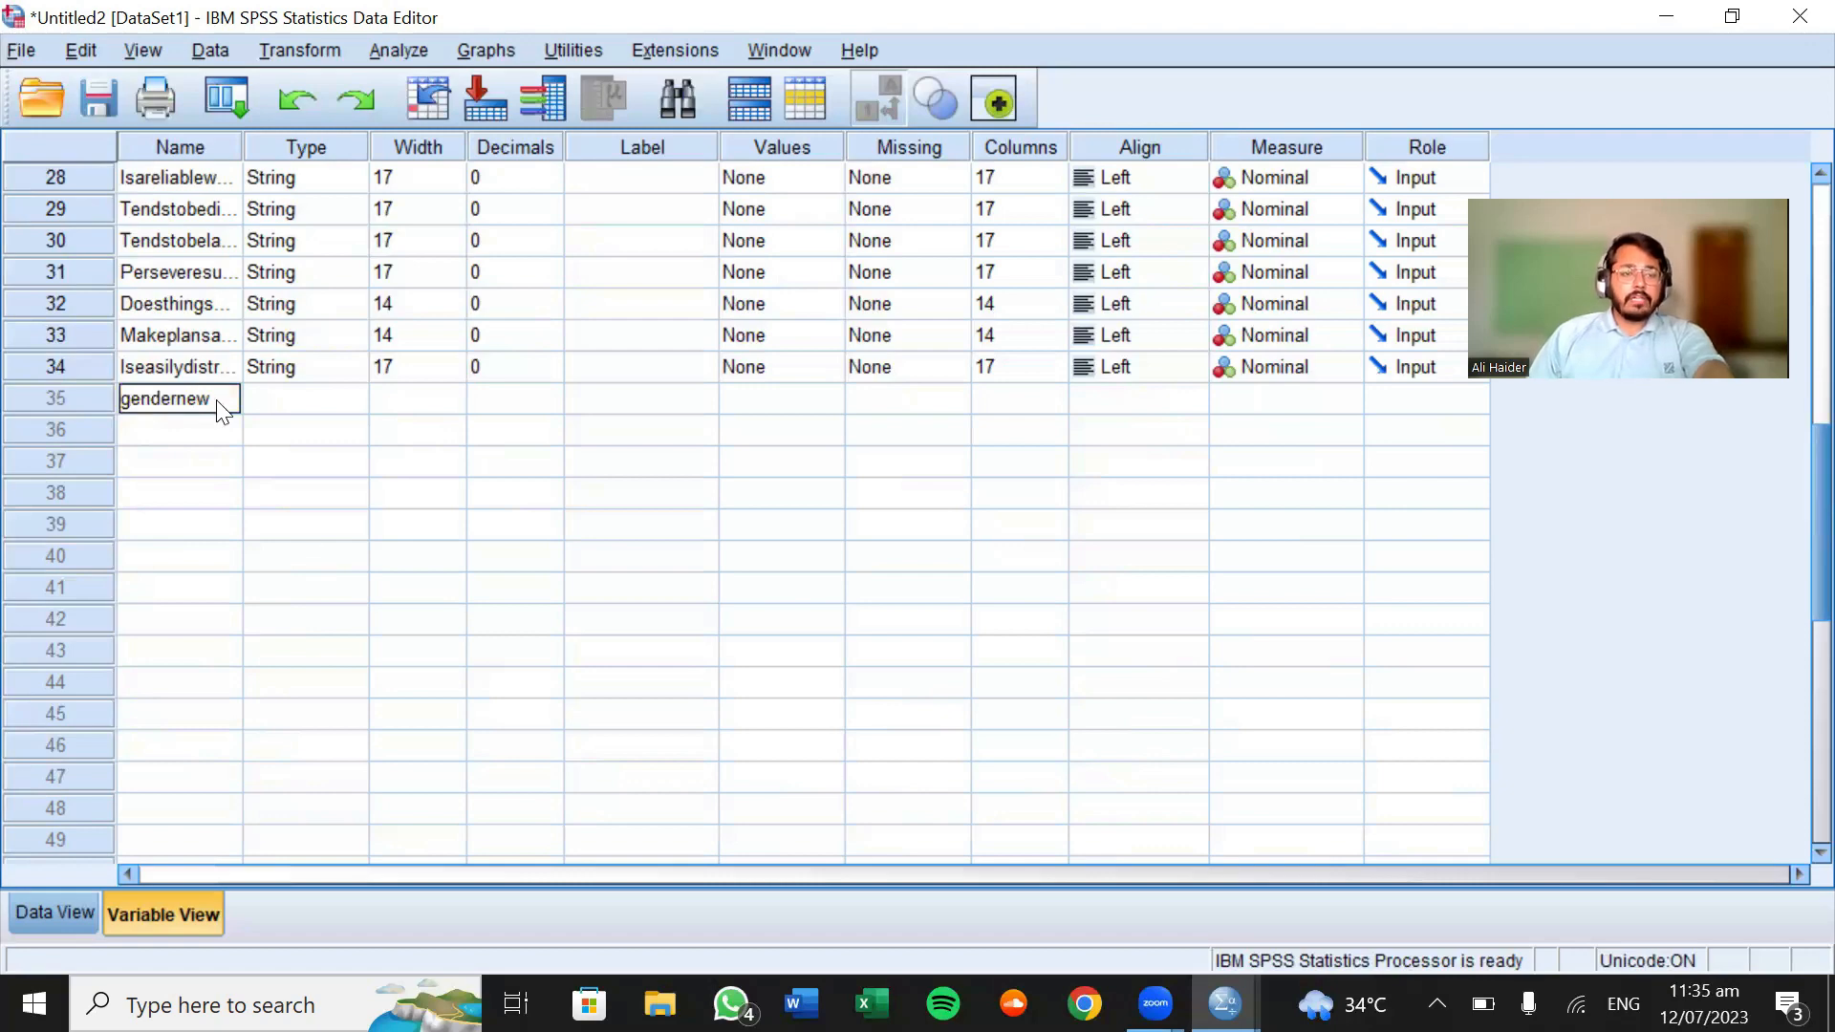
# Define the gendernew variable's type as String with a length of 8 characters
pyautogui.scroll(9, 221, 411)
pyautogui.scroll(-9, 222, 406)
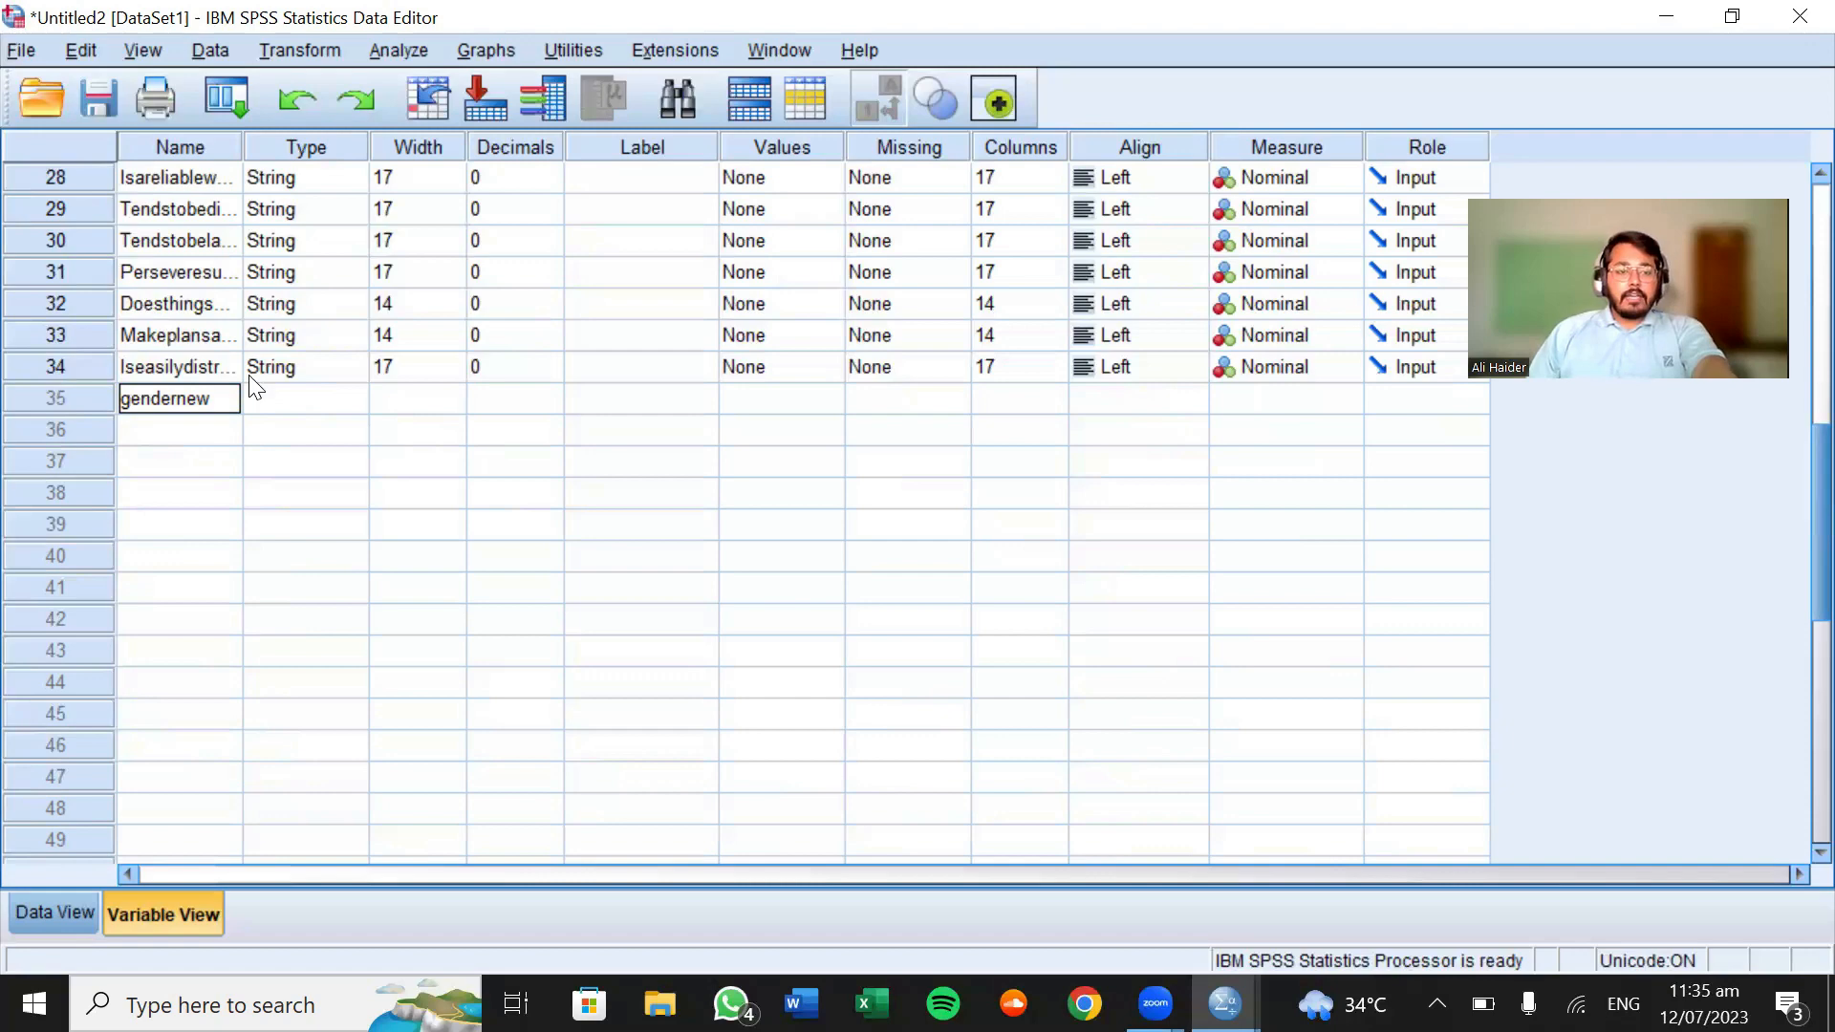
pyautogui.click(356, 400)
pyautogui.click(355, 399)
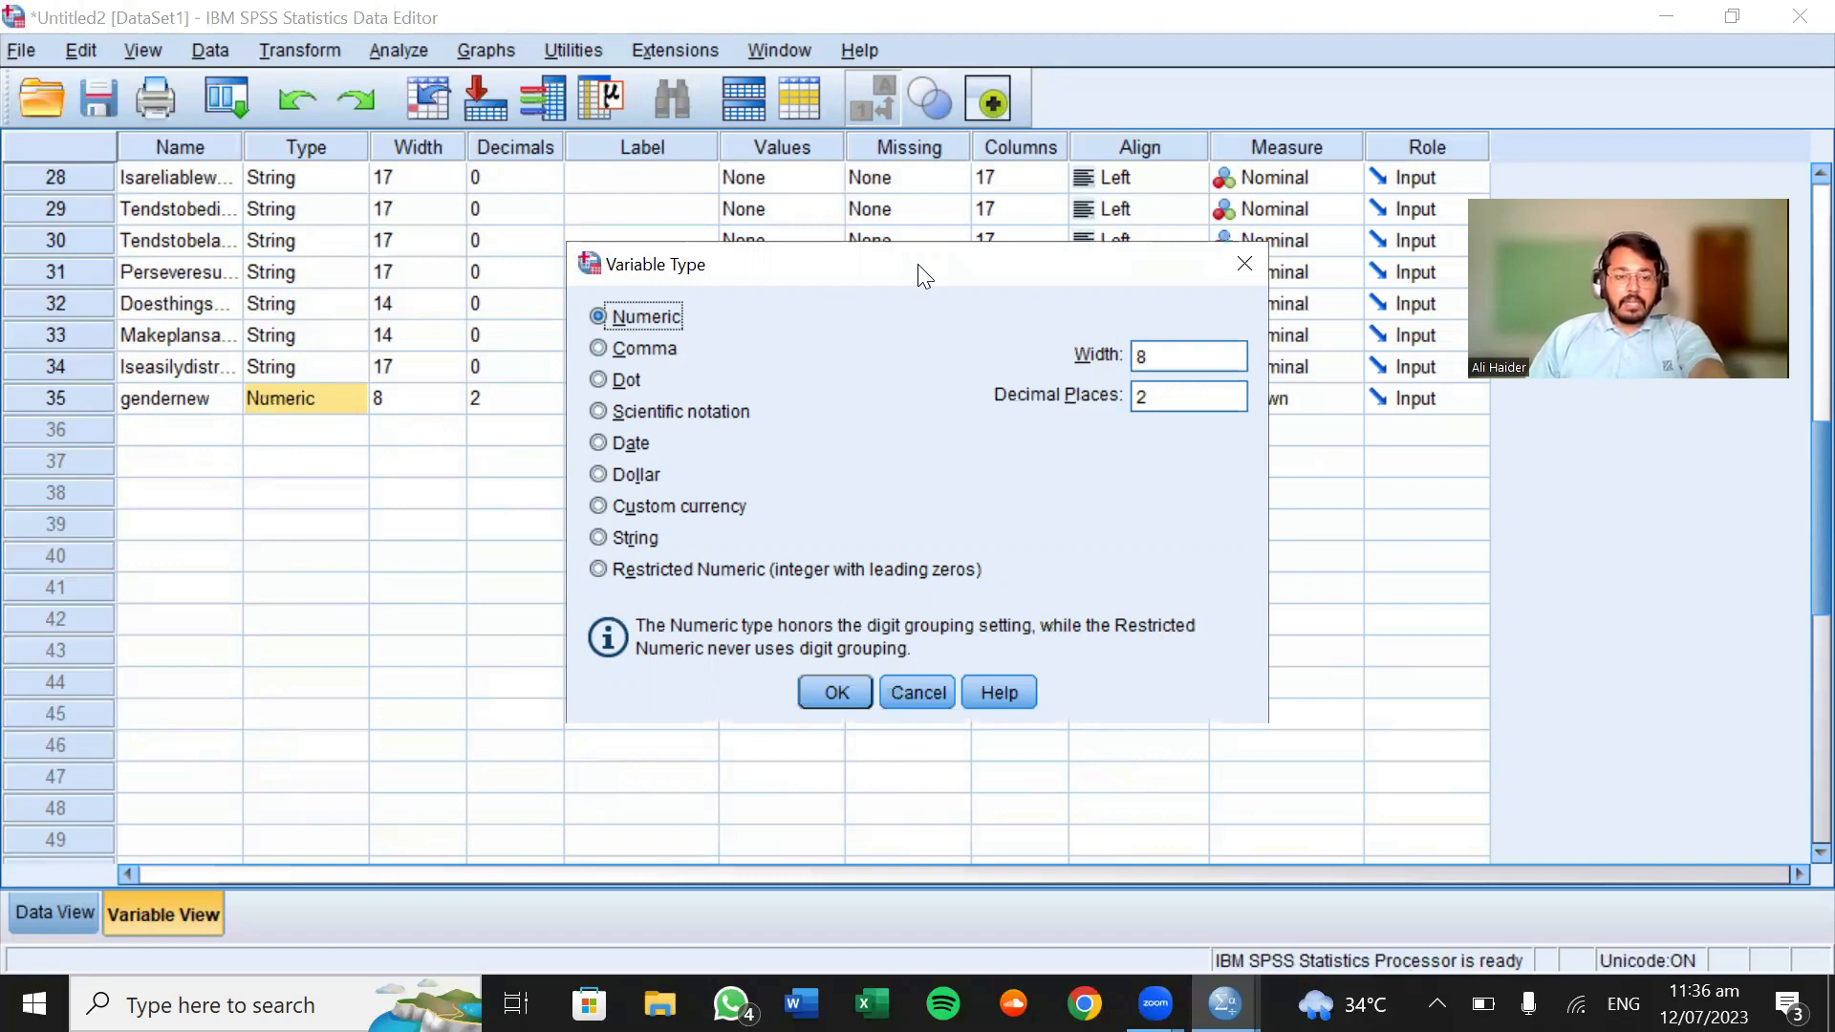
pyautogui.moveTo(917, 265); pyautogui.dragTo(826, 215)
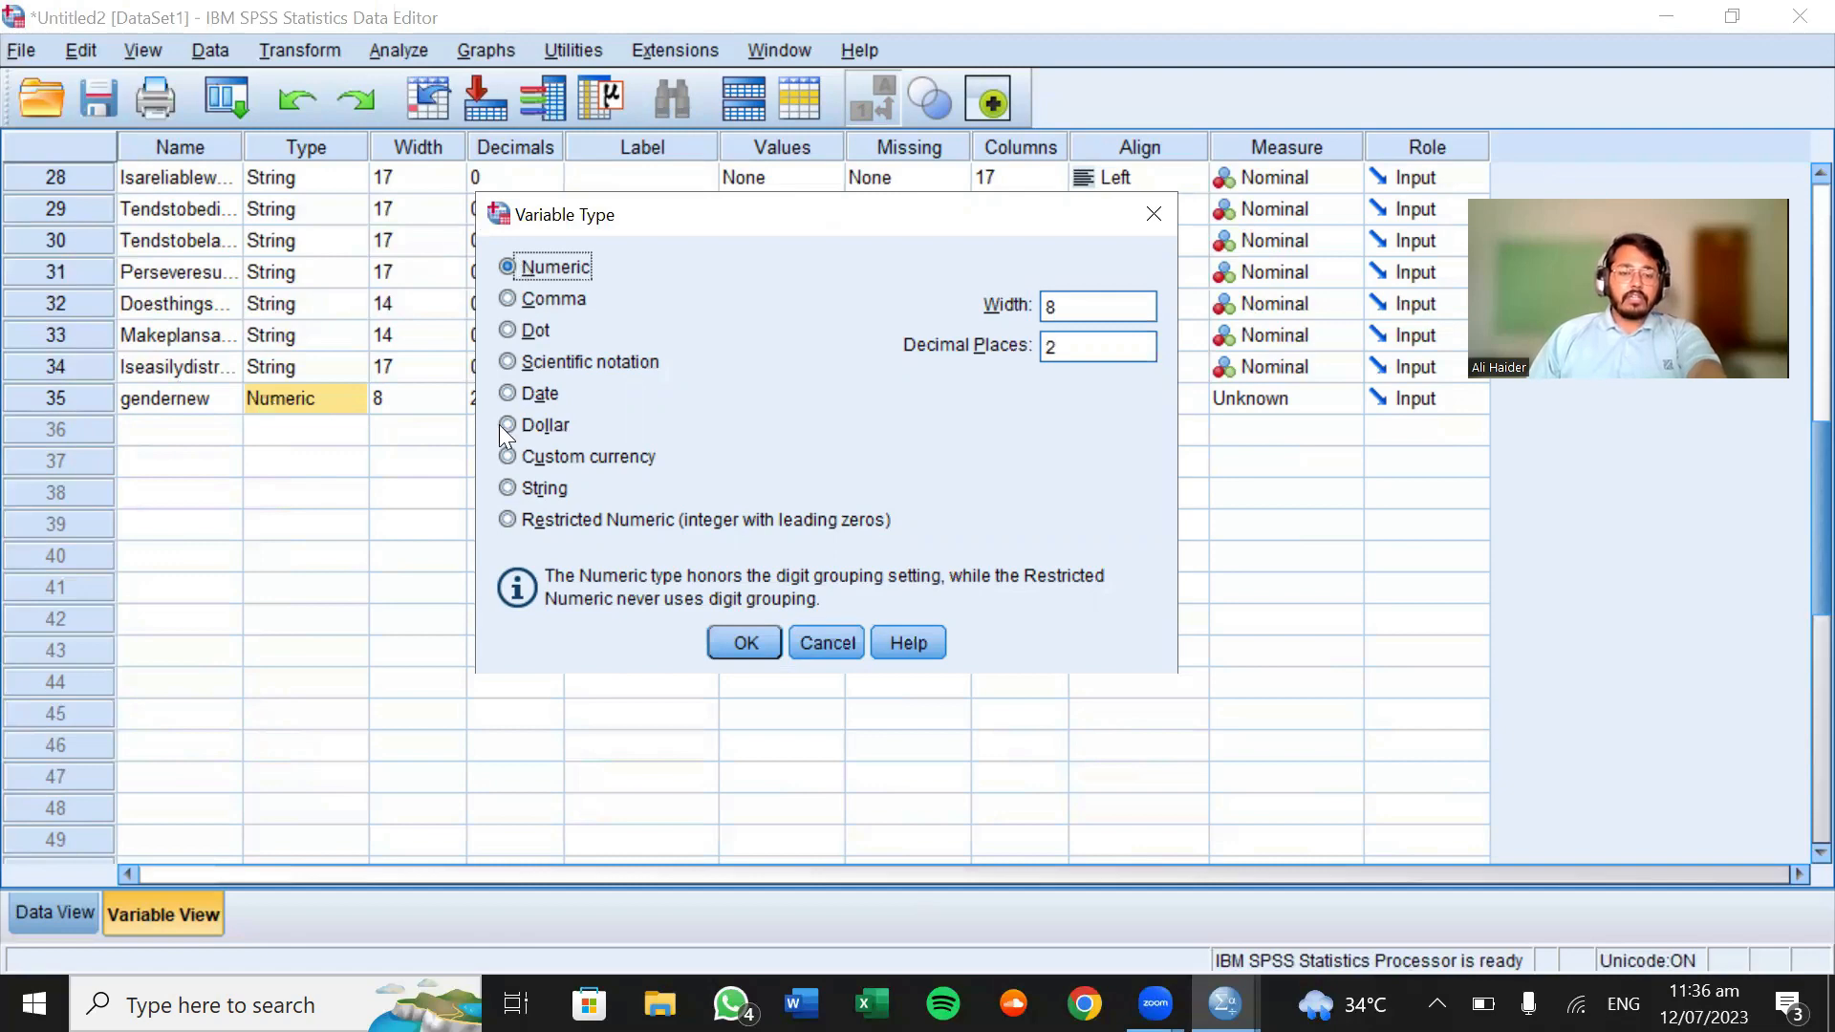
pyautogui.click(507, 490)
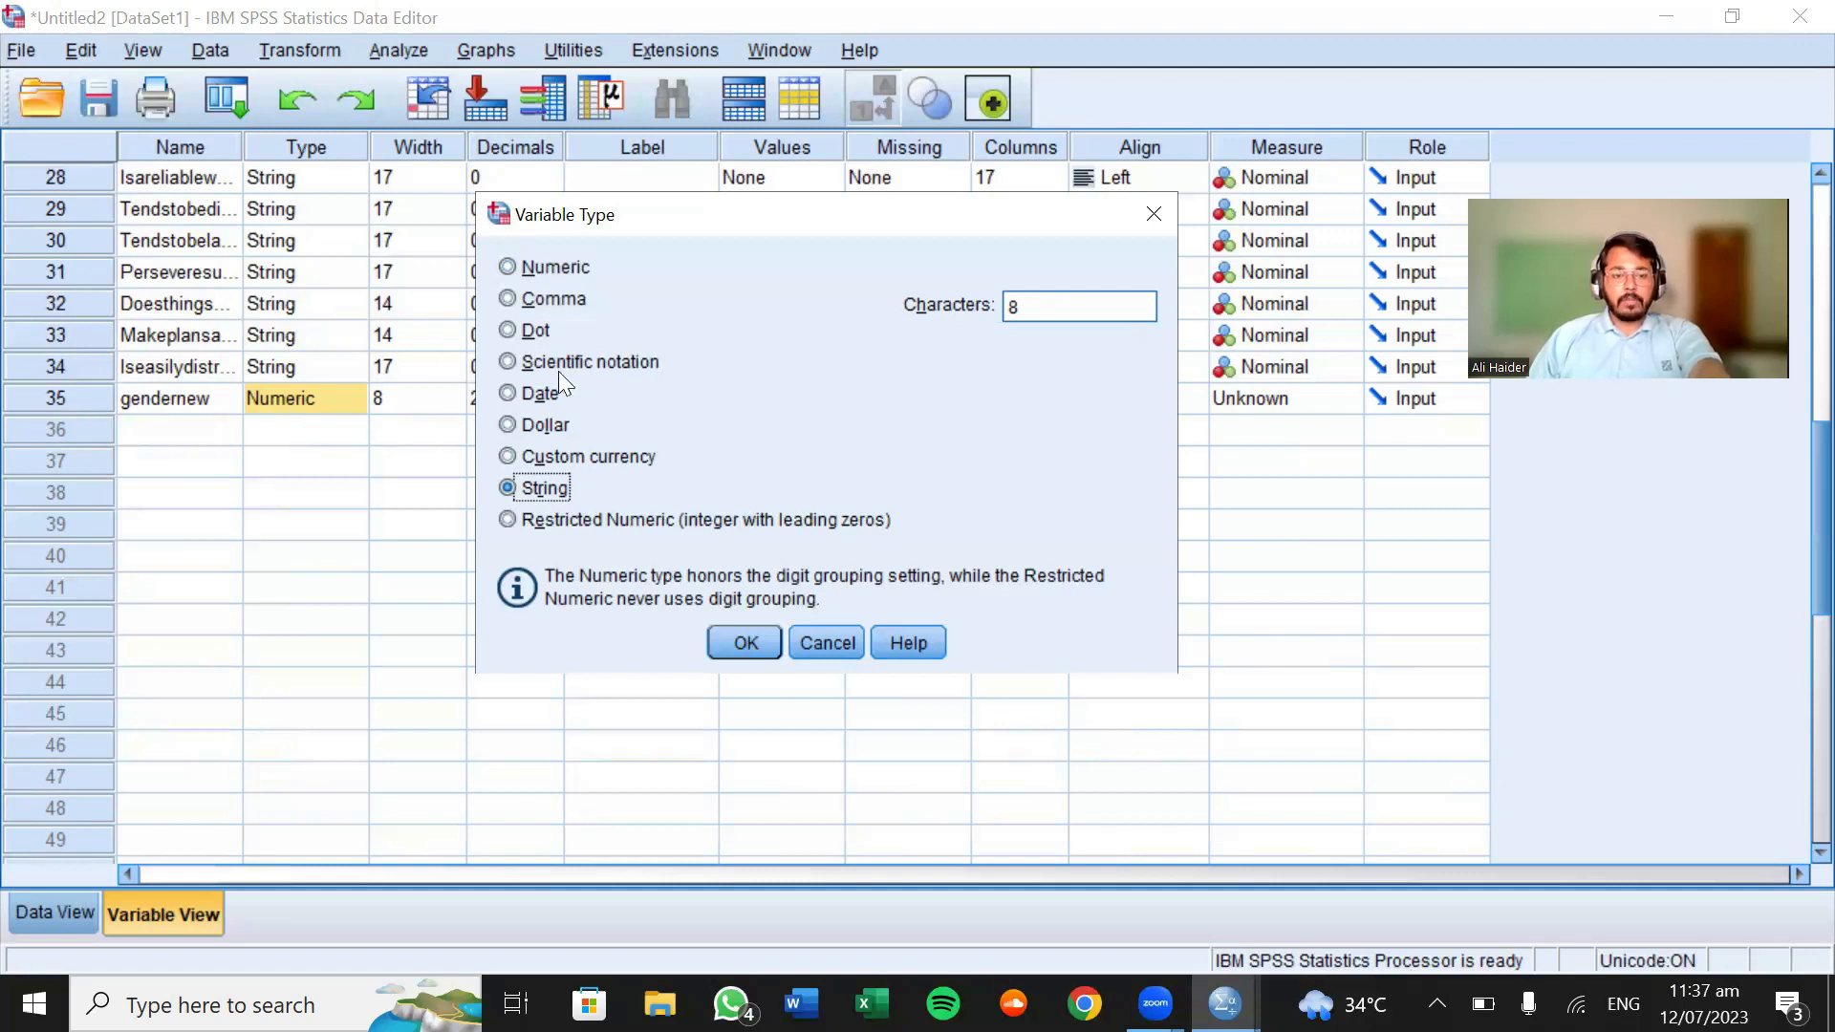
pyautogui.click(747, 643)
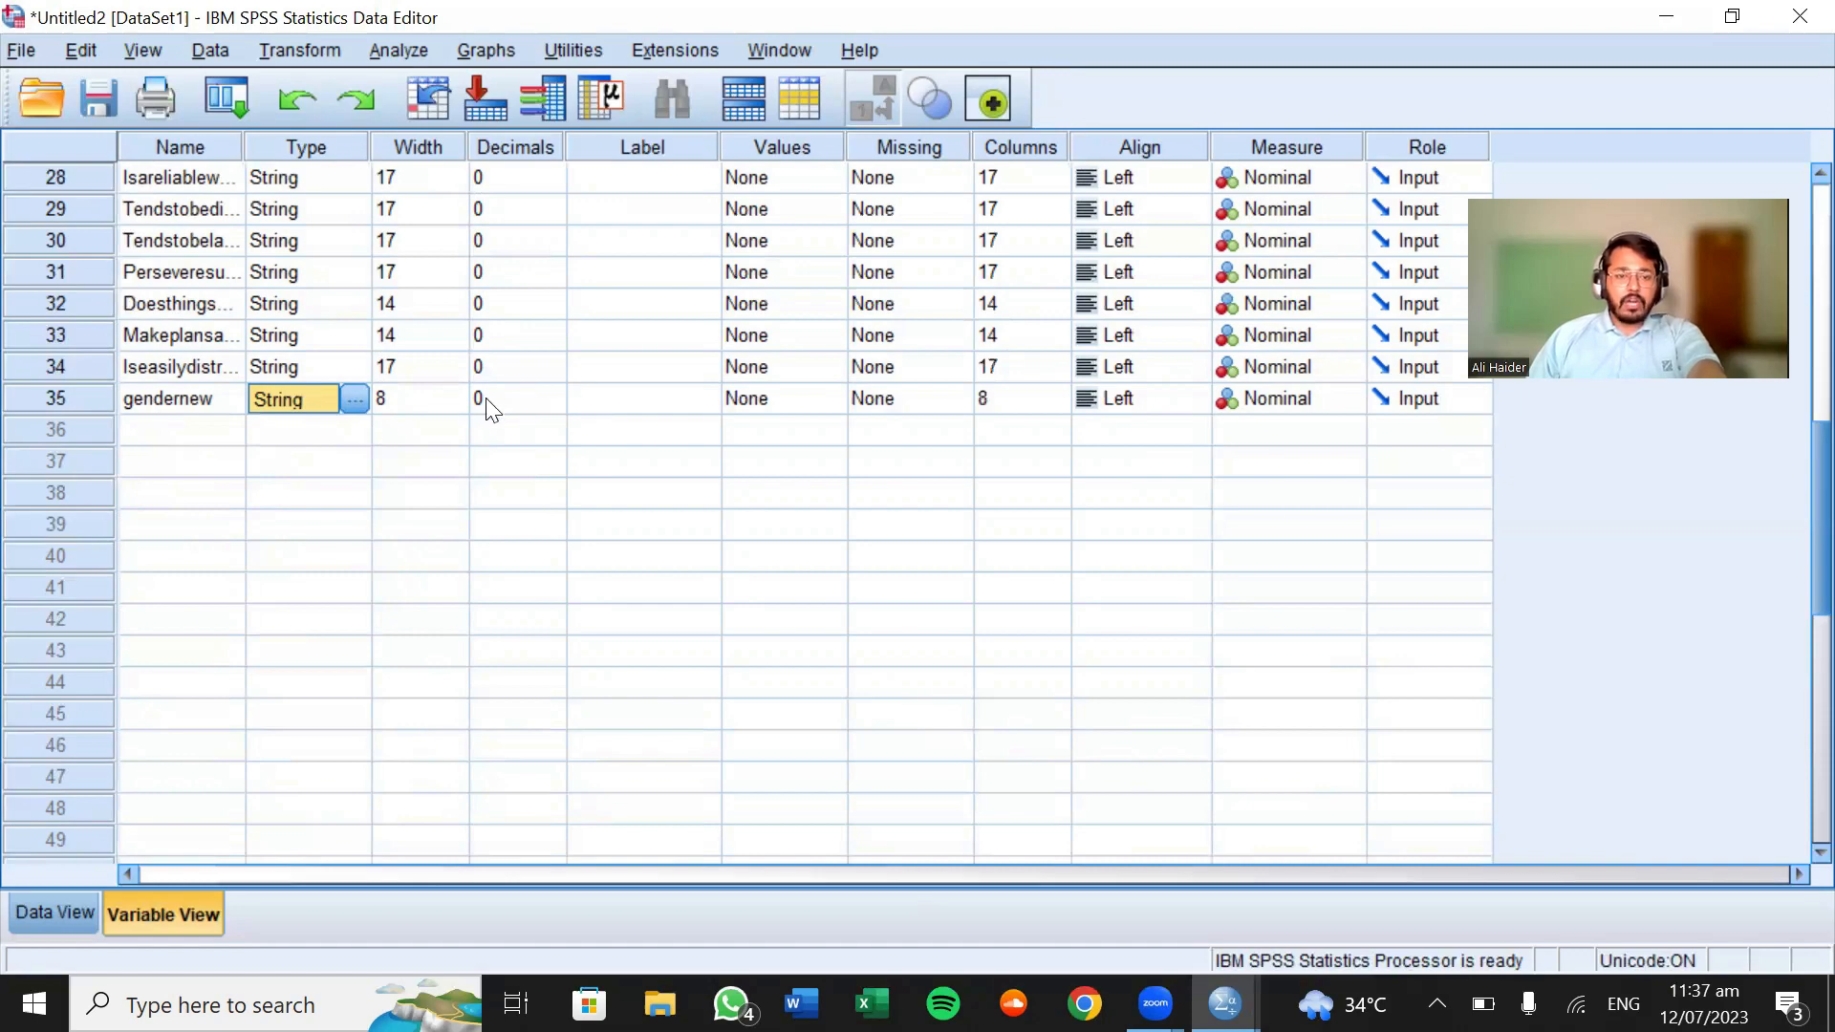
# Give the gendernew variable the label "what is your gender"
pyautogui.scroll(4, 487, 409)
pyautogui.scroll(-1, 487, 408)
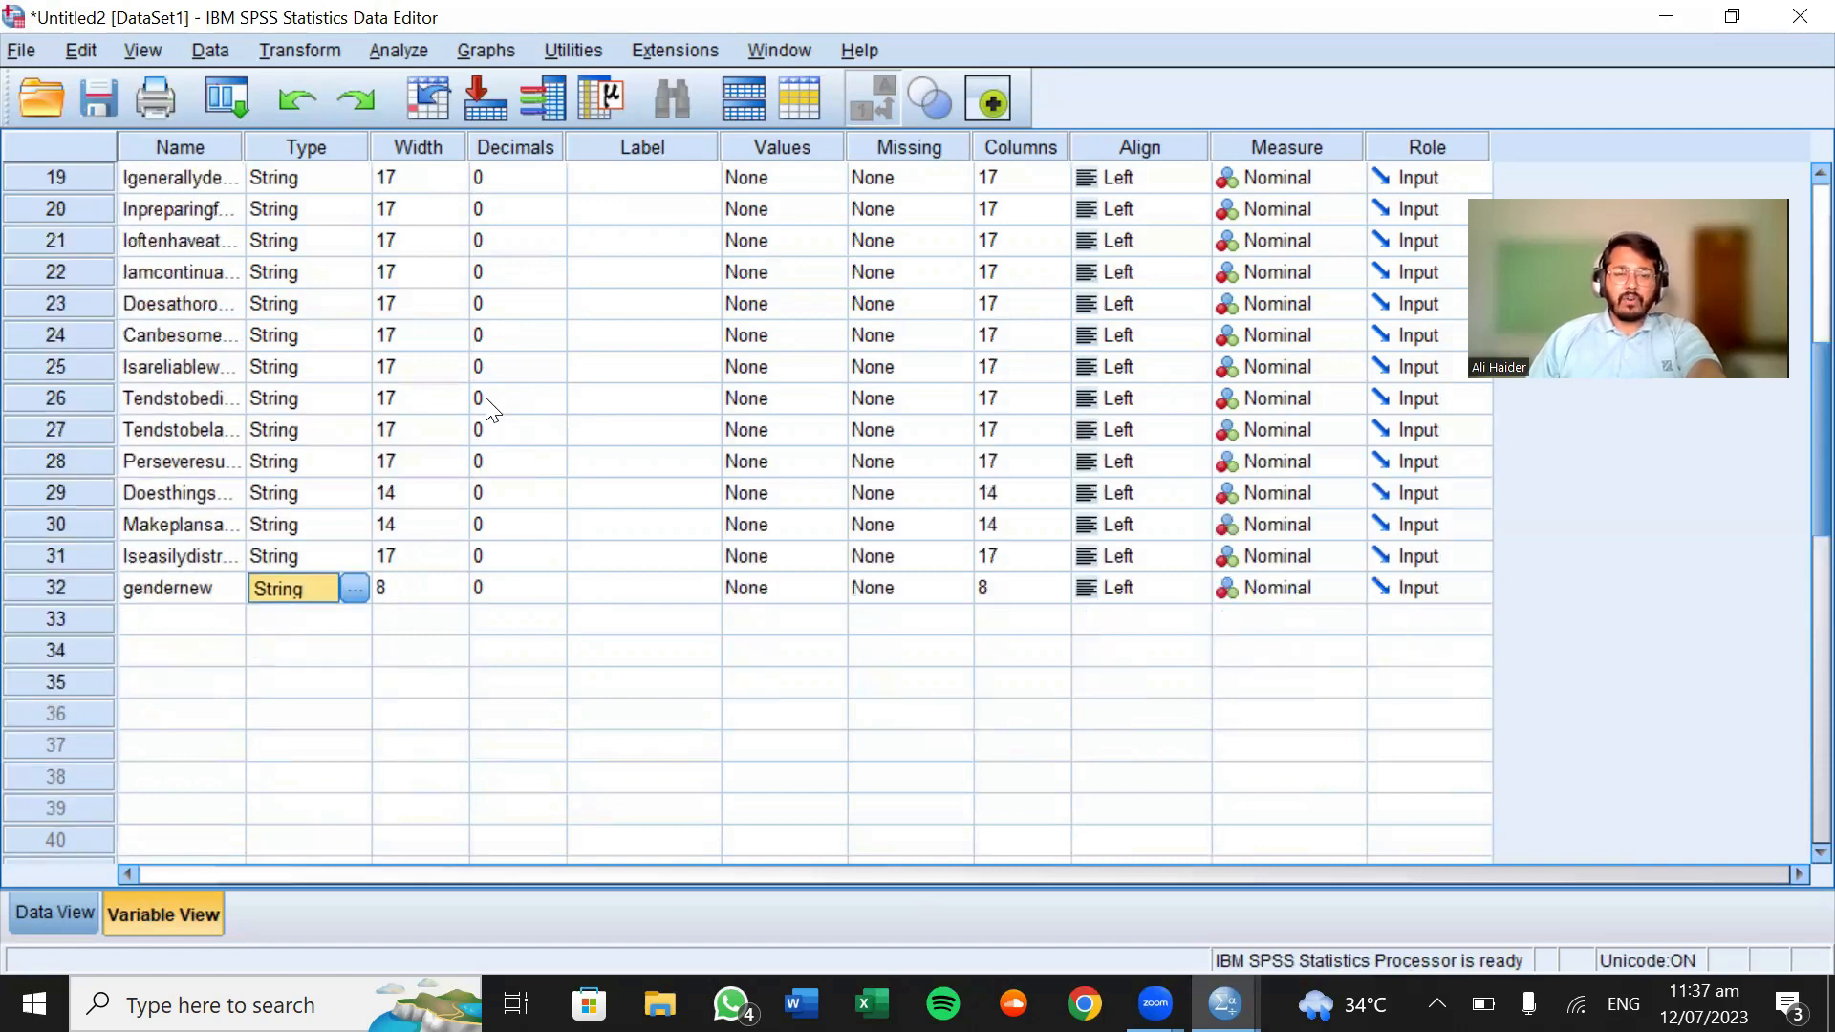
pyautogui.scroll(-2, 487, 409)
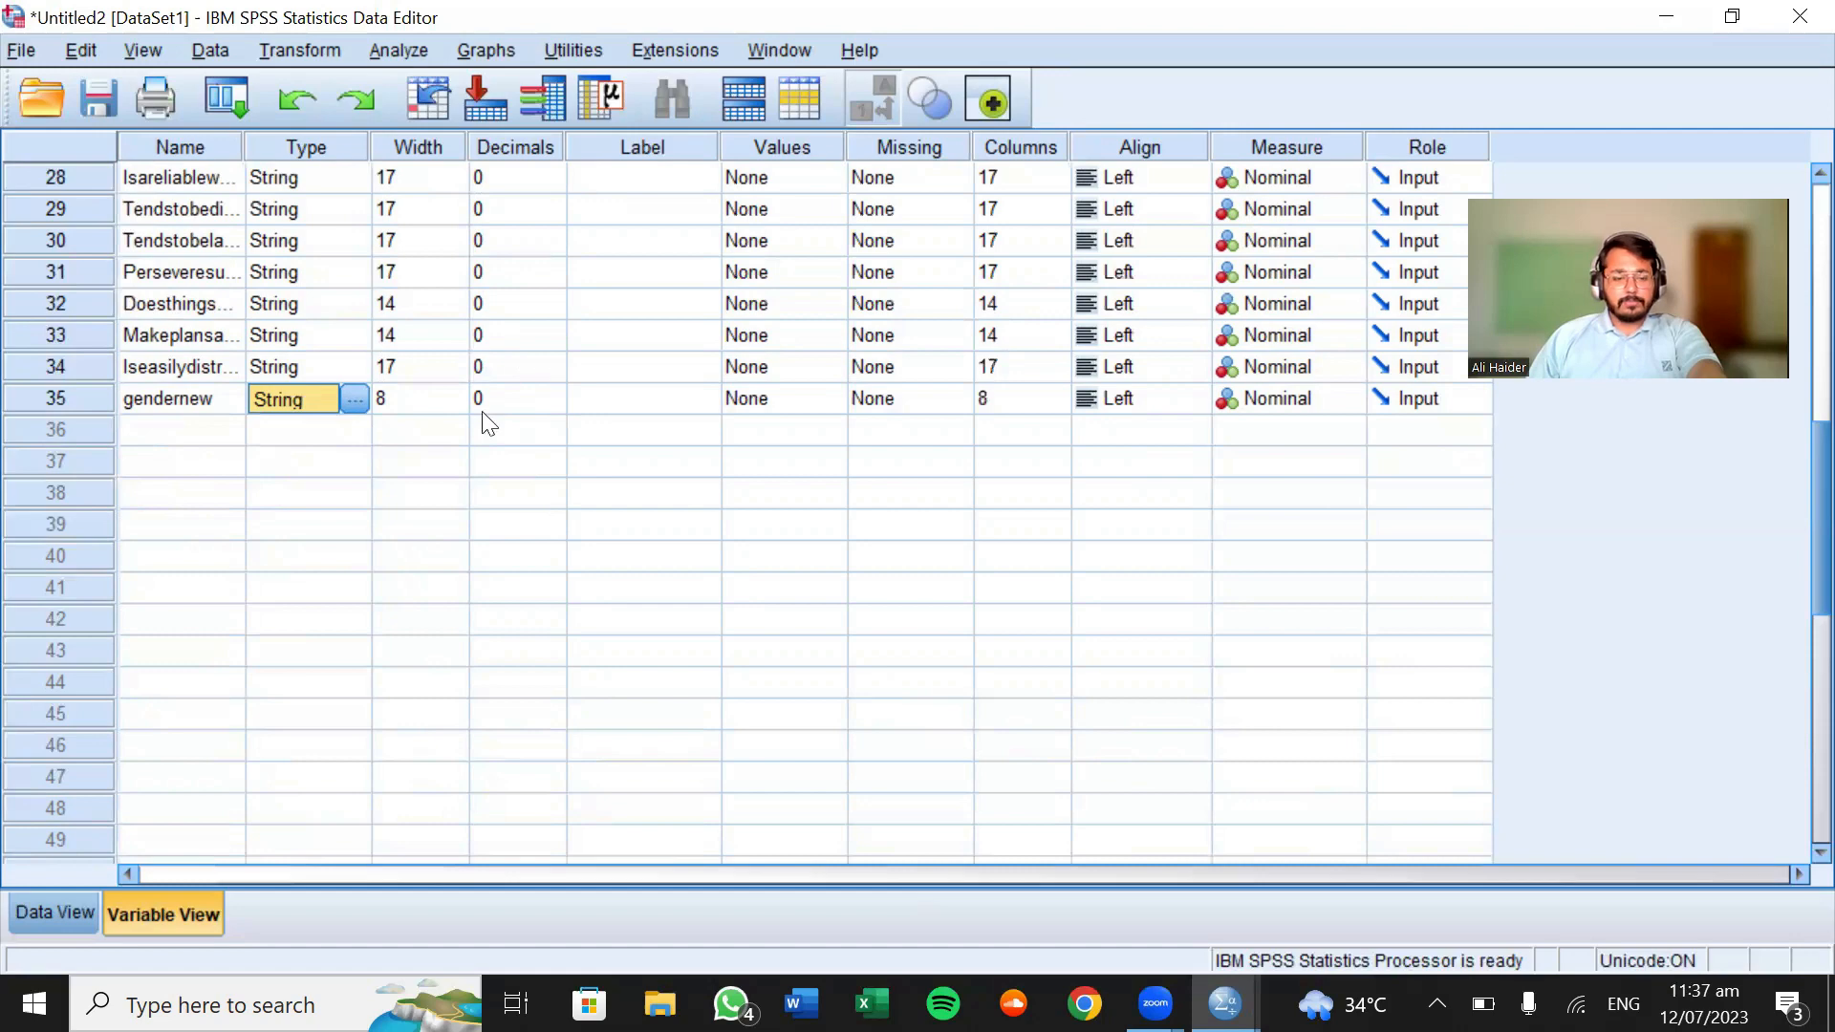
pyautogui.click(648, 397)
pyautogui.scroll(8, 648, 396)
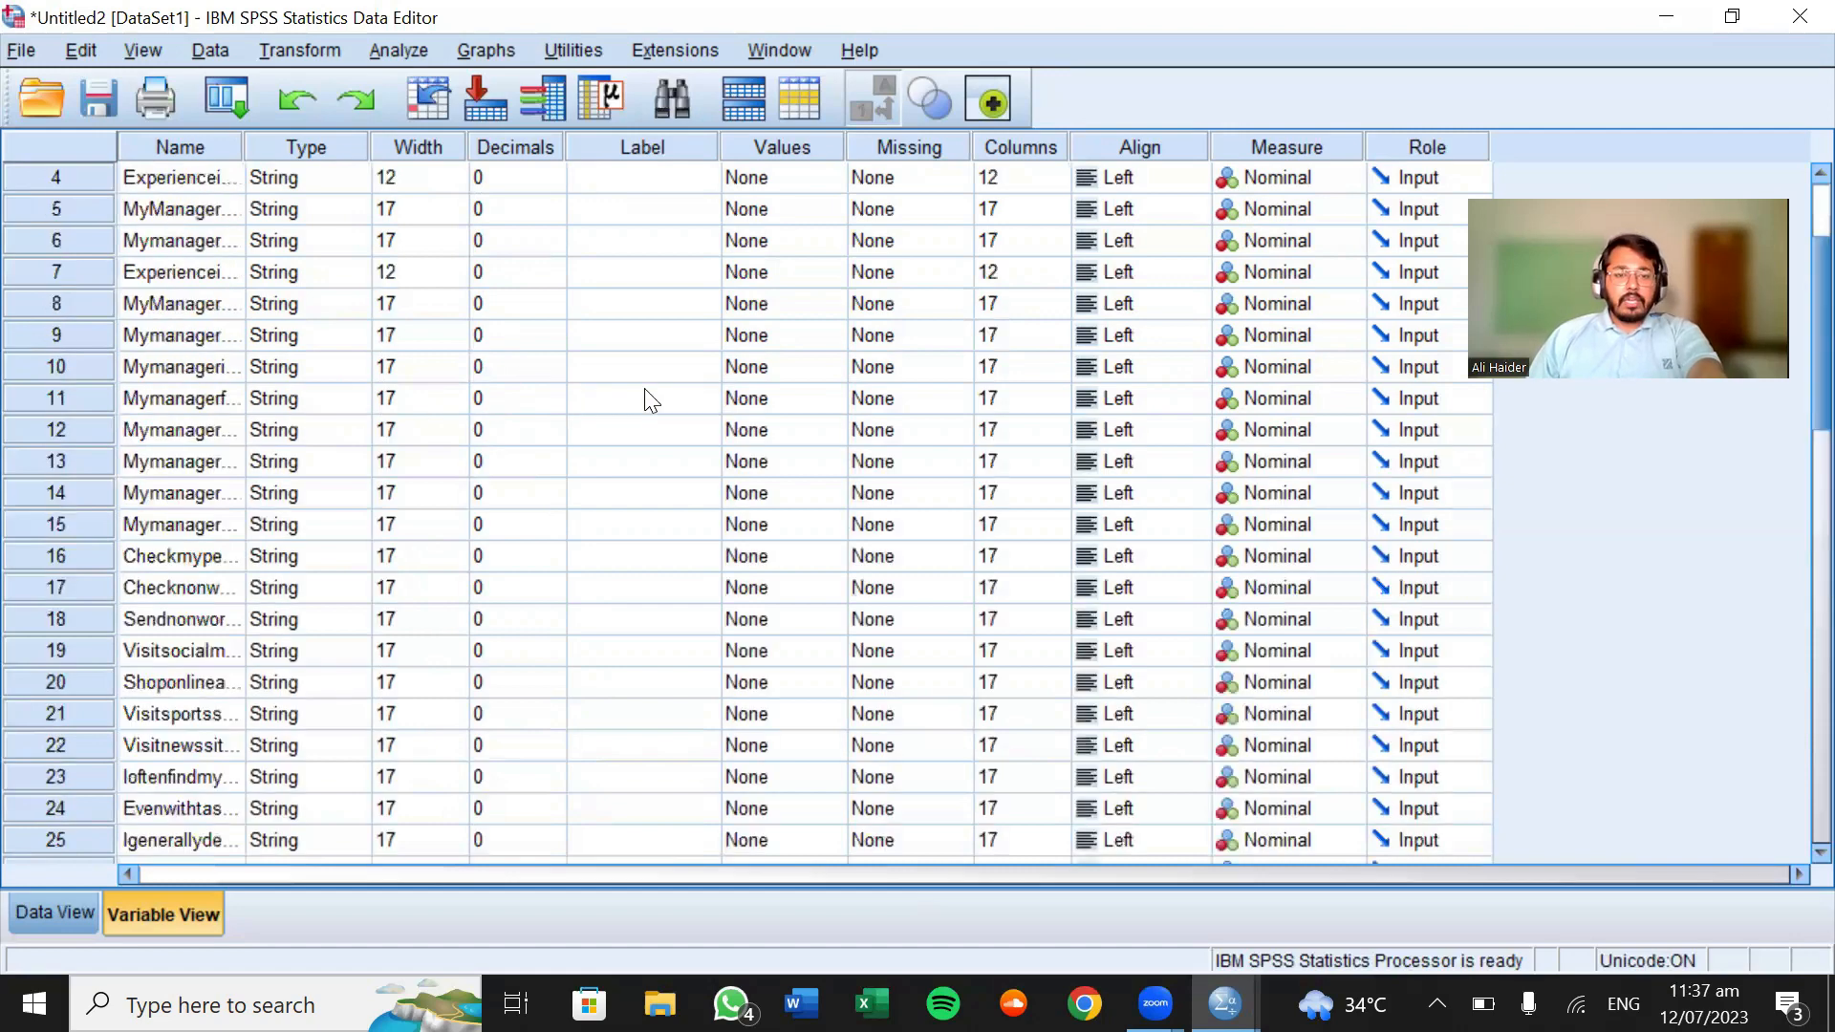
pyautogui.scroll(1, 649, 397)
pyautogui.scroll(-4, 644, 388)
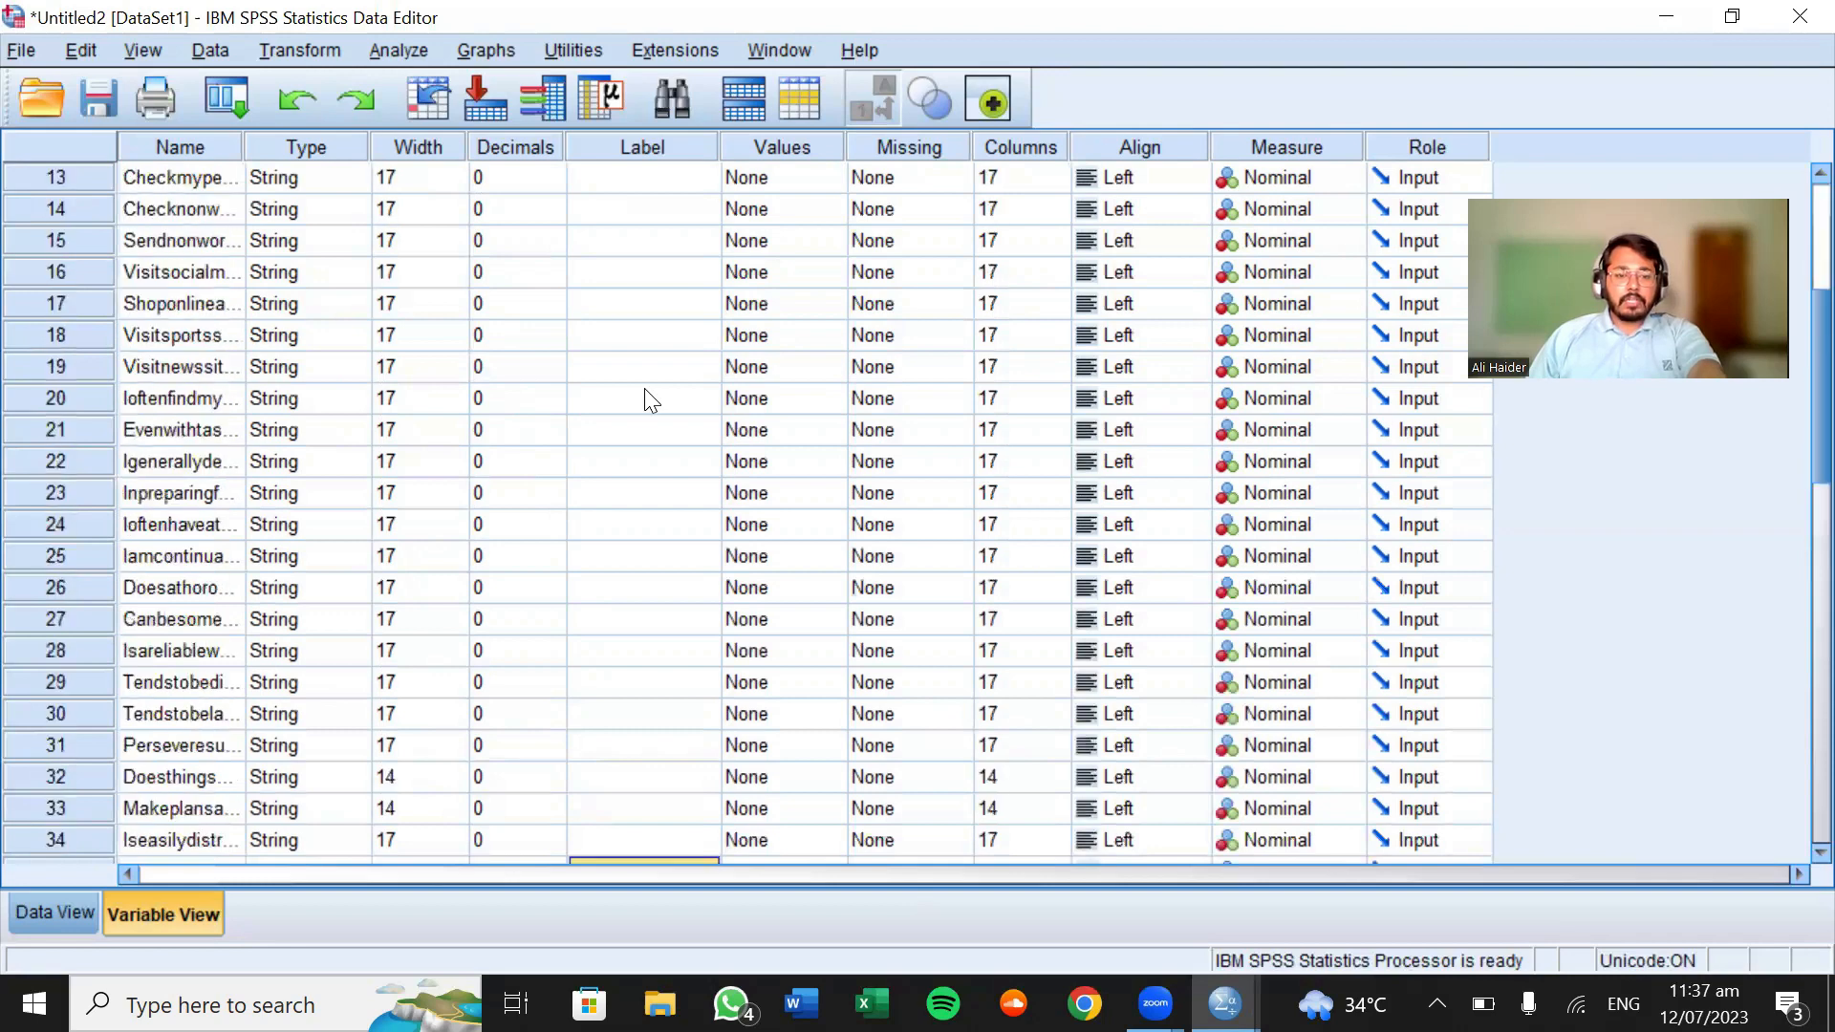
pyautogui.scroll(-4, 637, 482)
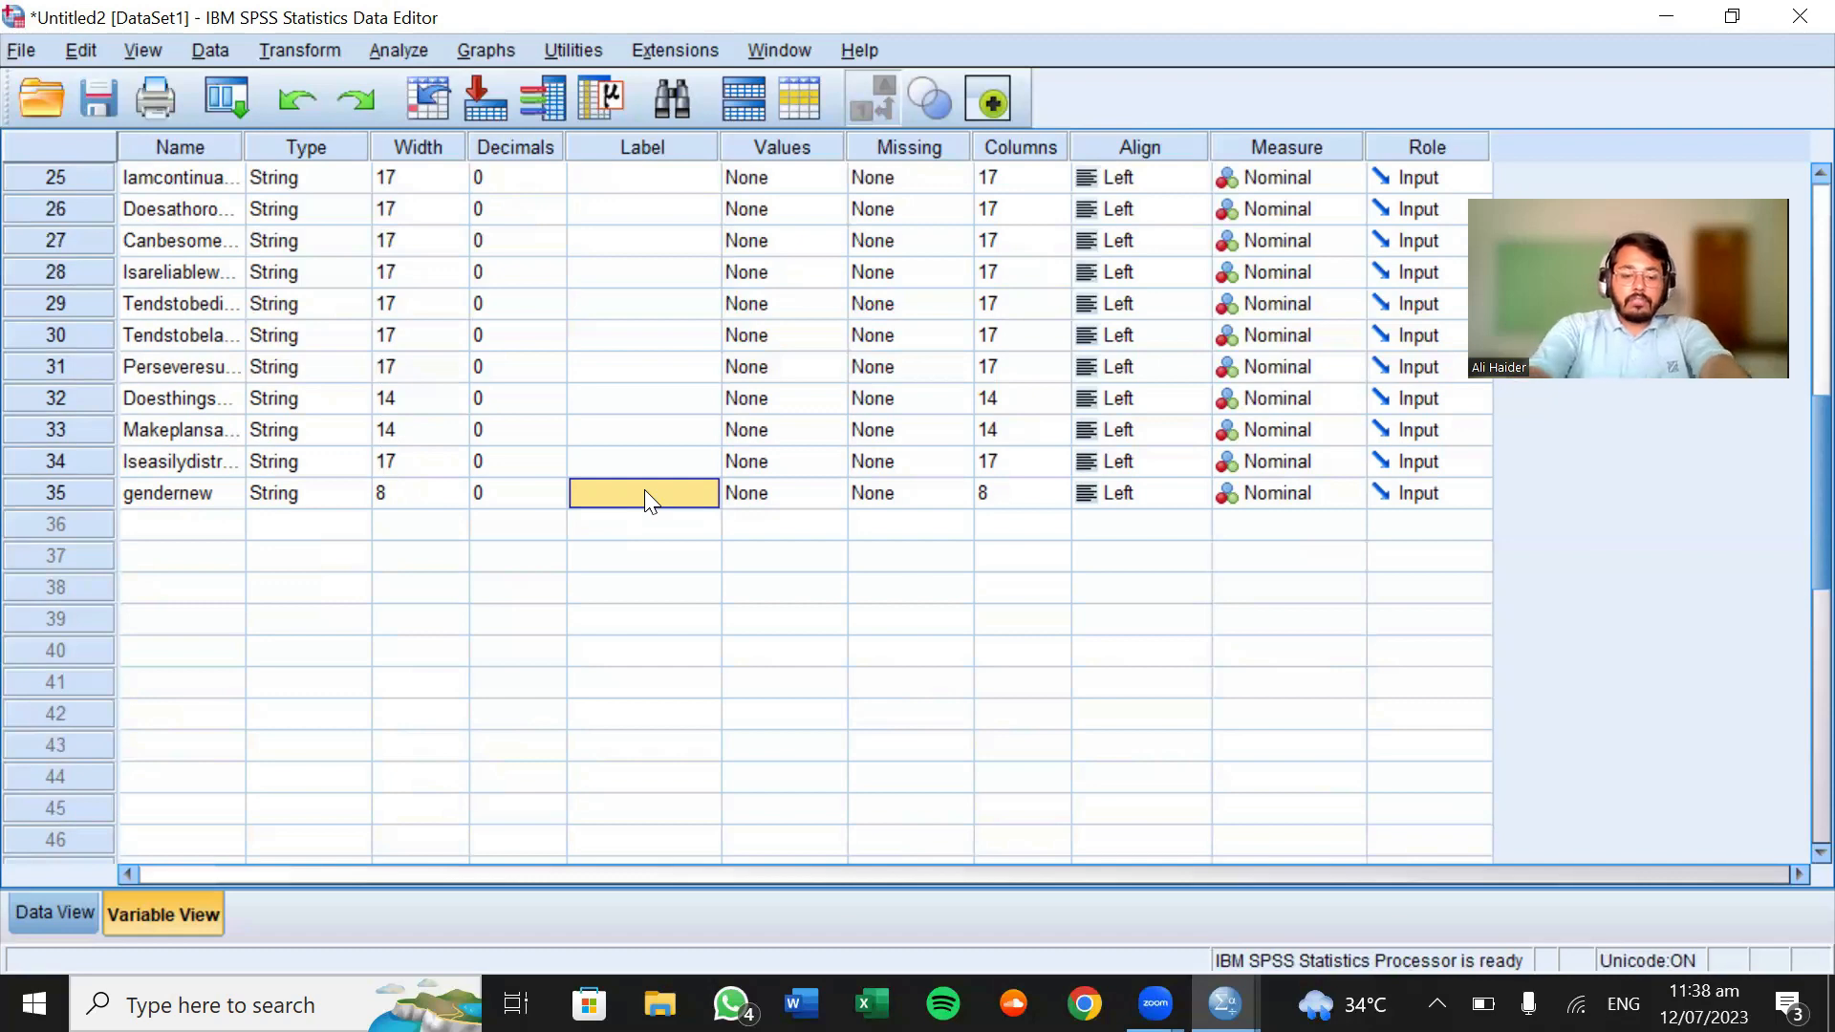
pyautogui.write('wha')
pyautogui.write('t is yo')
pyautogui.write('ur gender')
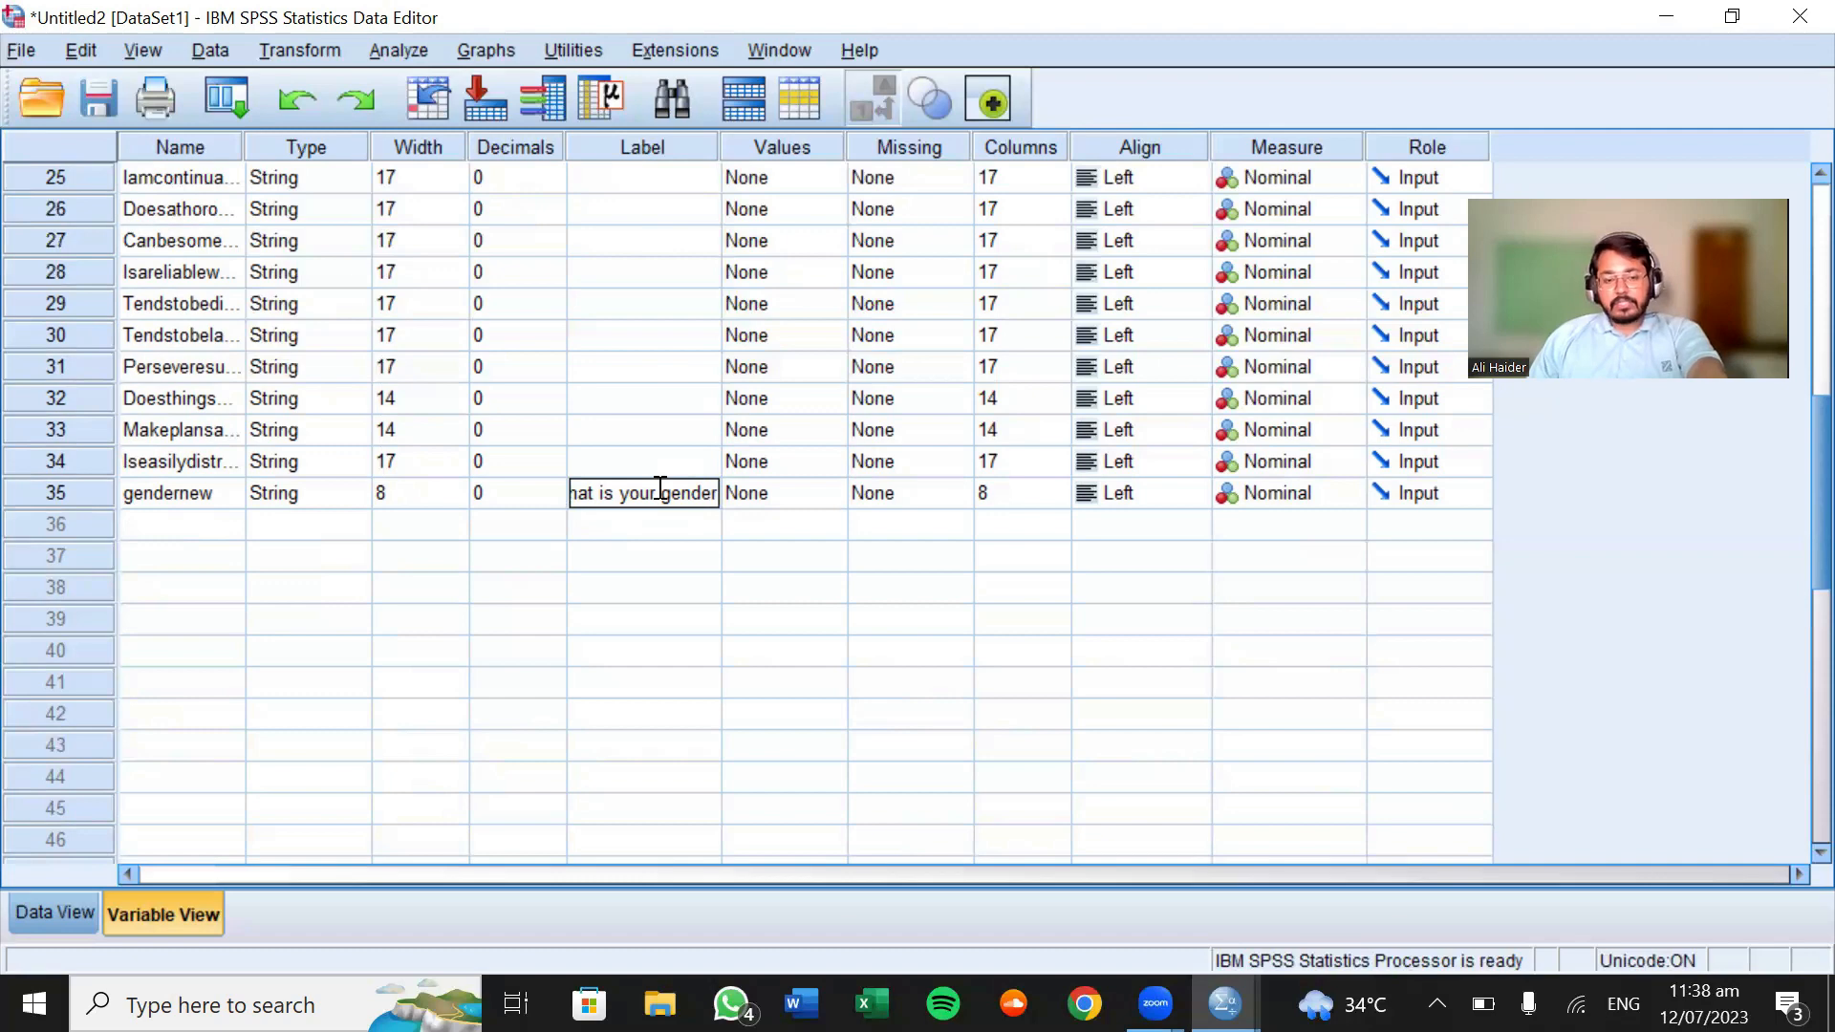
# Open the value labels of the gendernew variable and add value 1 with the label "Male"
pyautogui.click(790, 503)
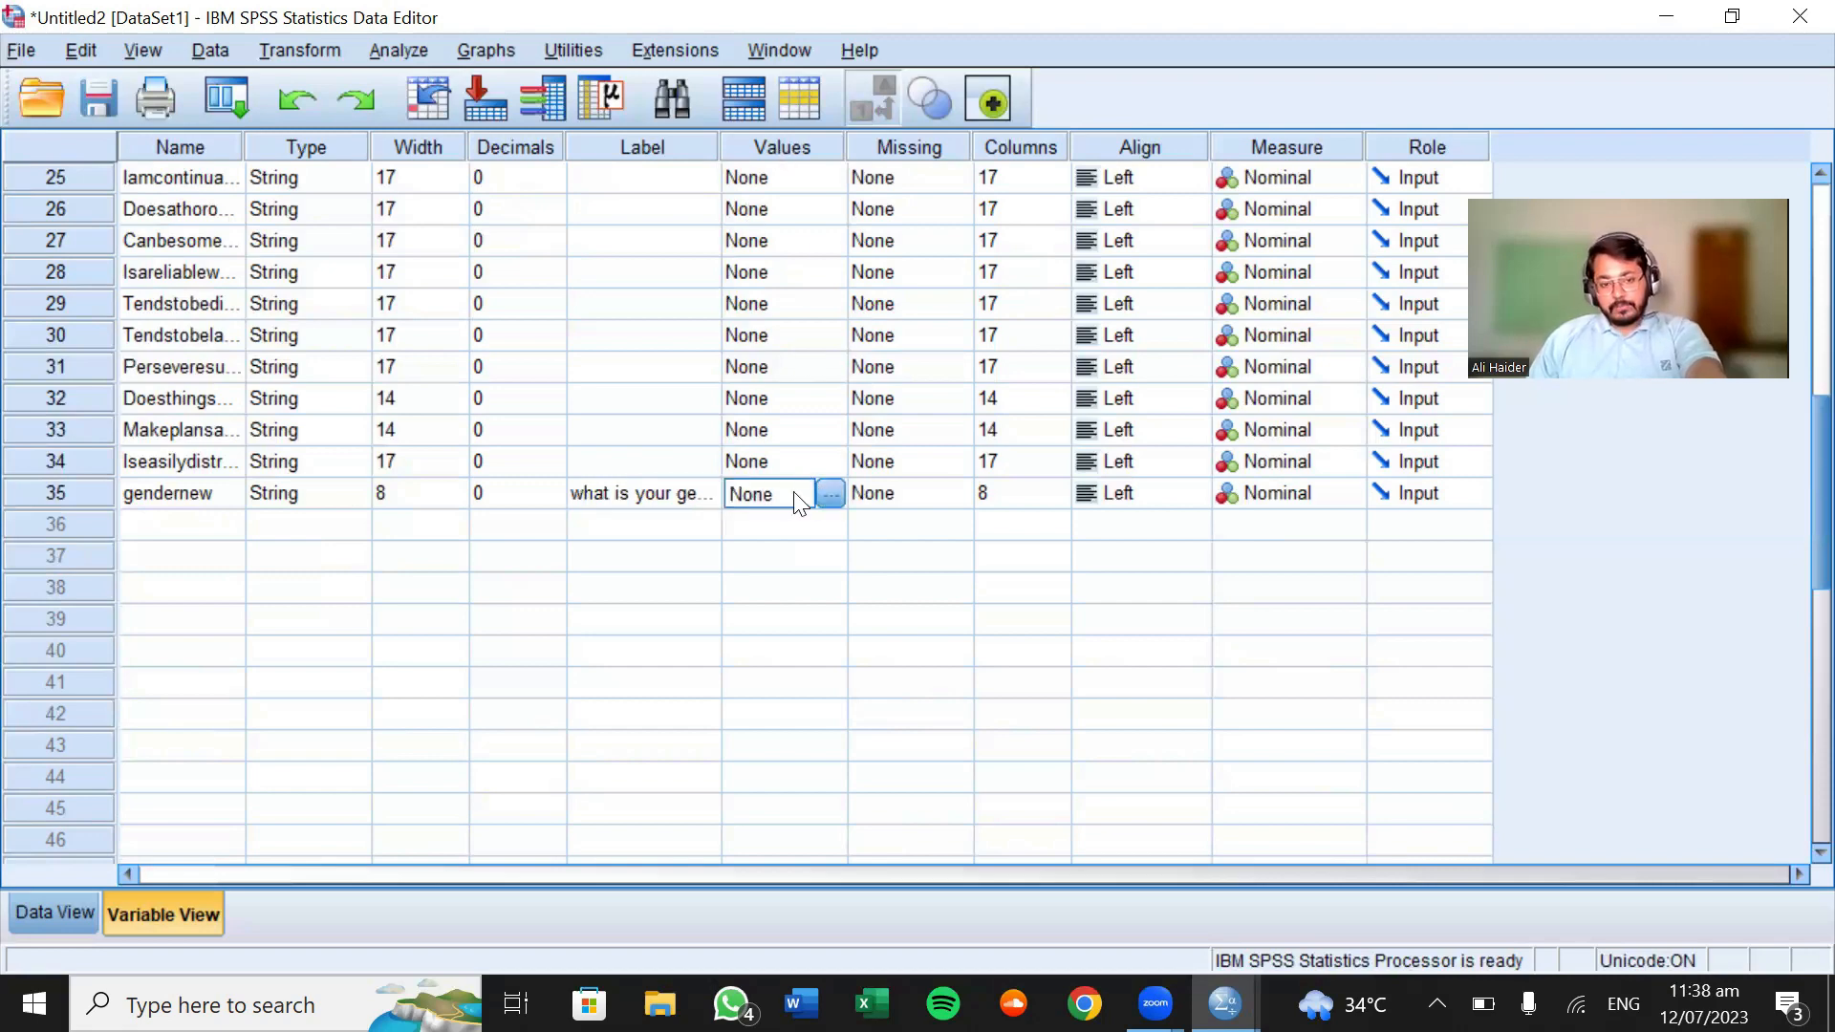
pyautogui.click(831, 494)
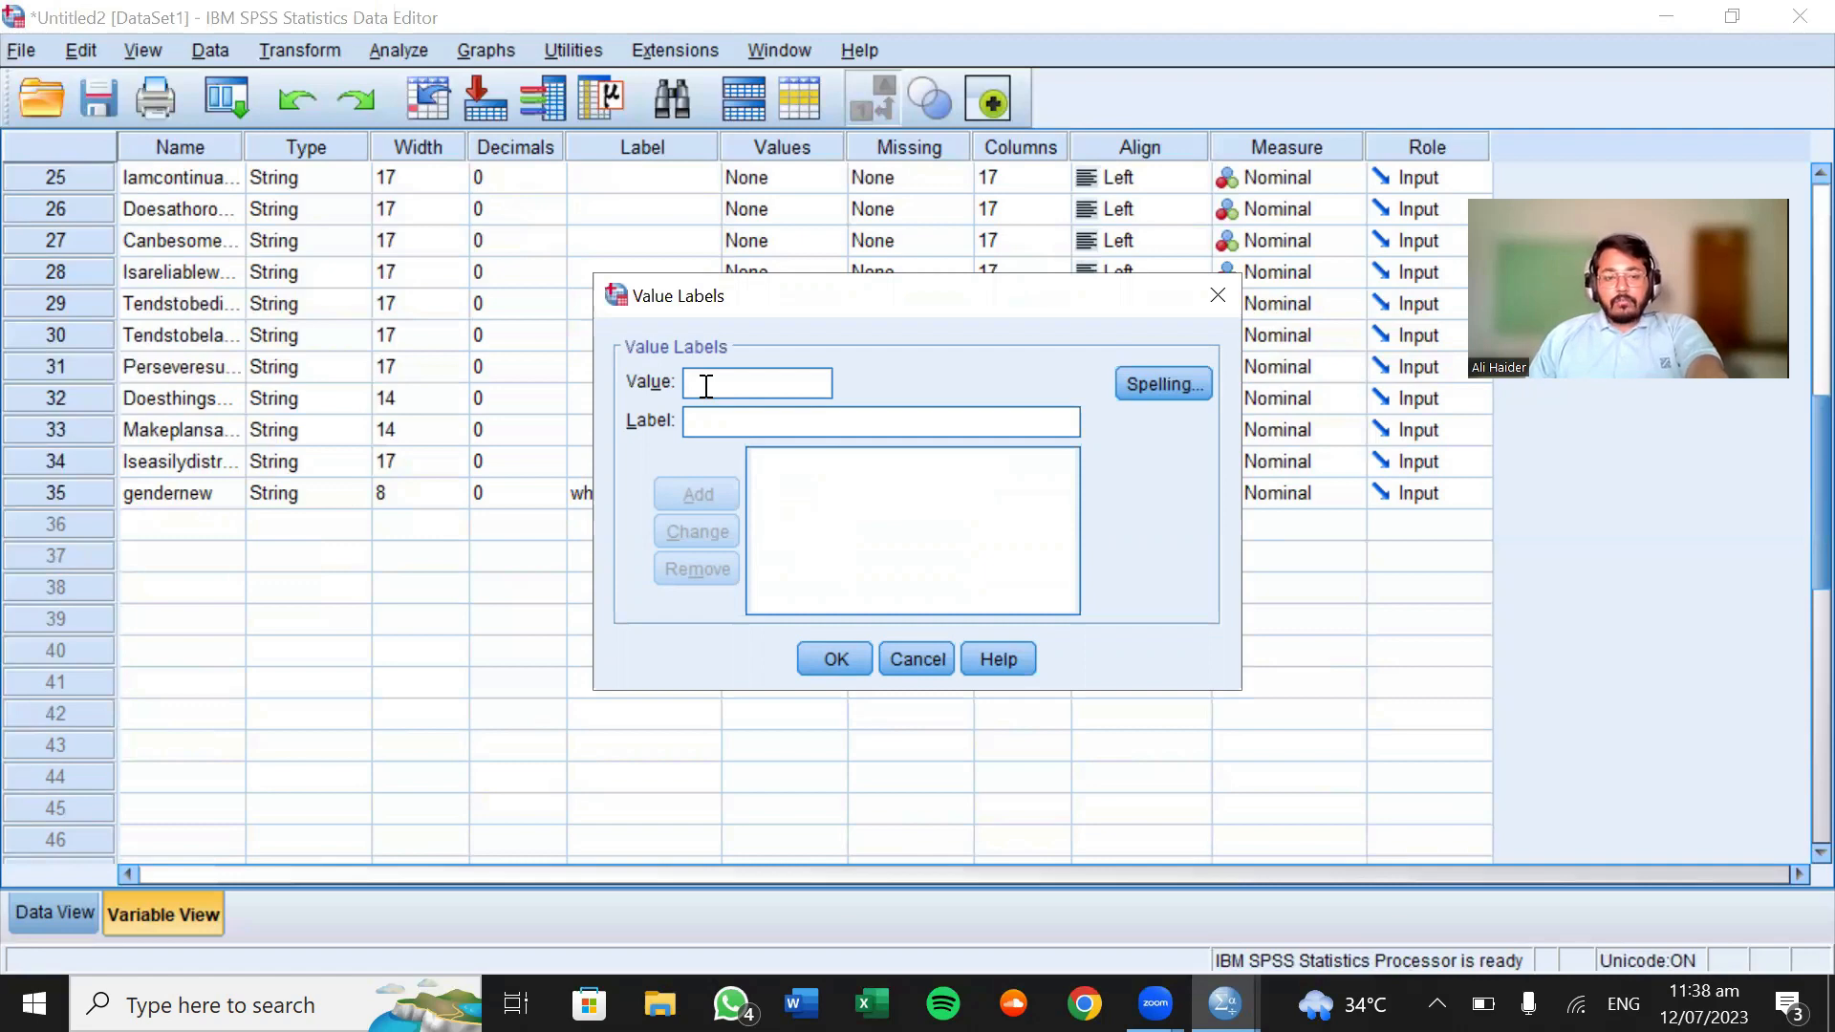
pyautogui.write('1')
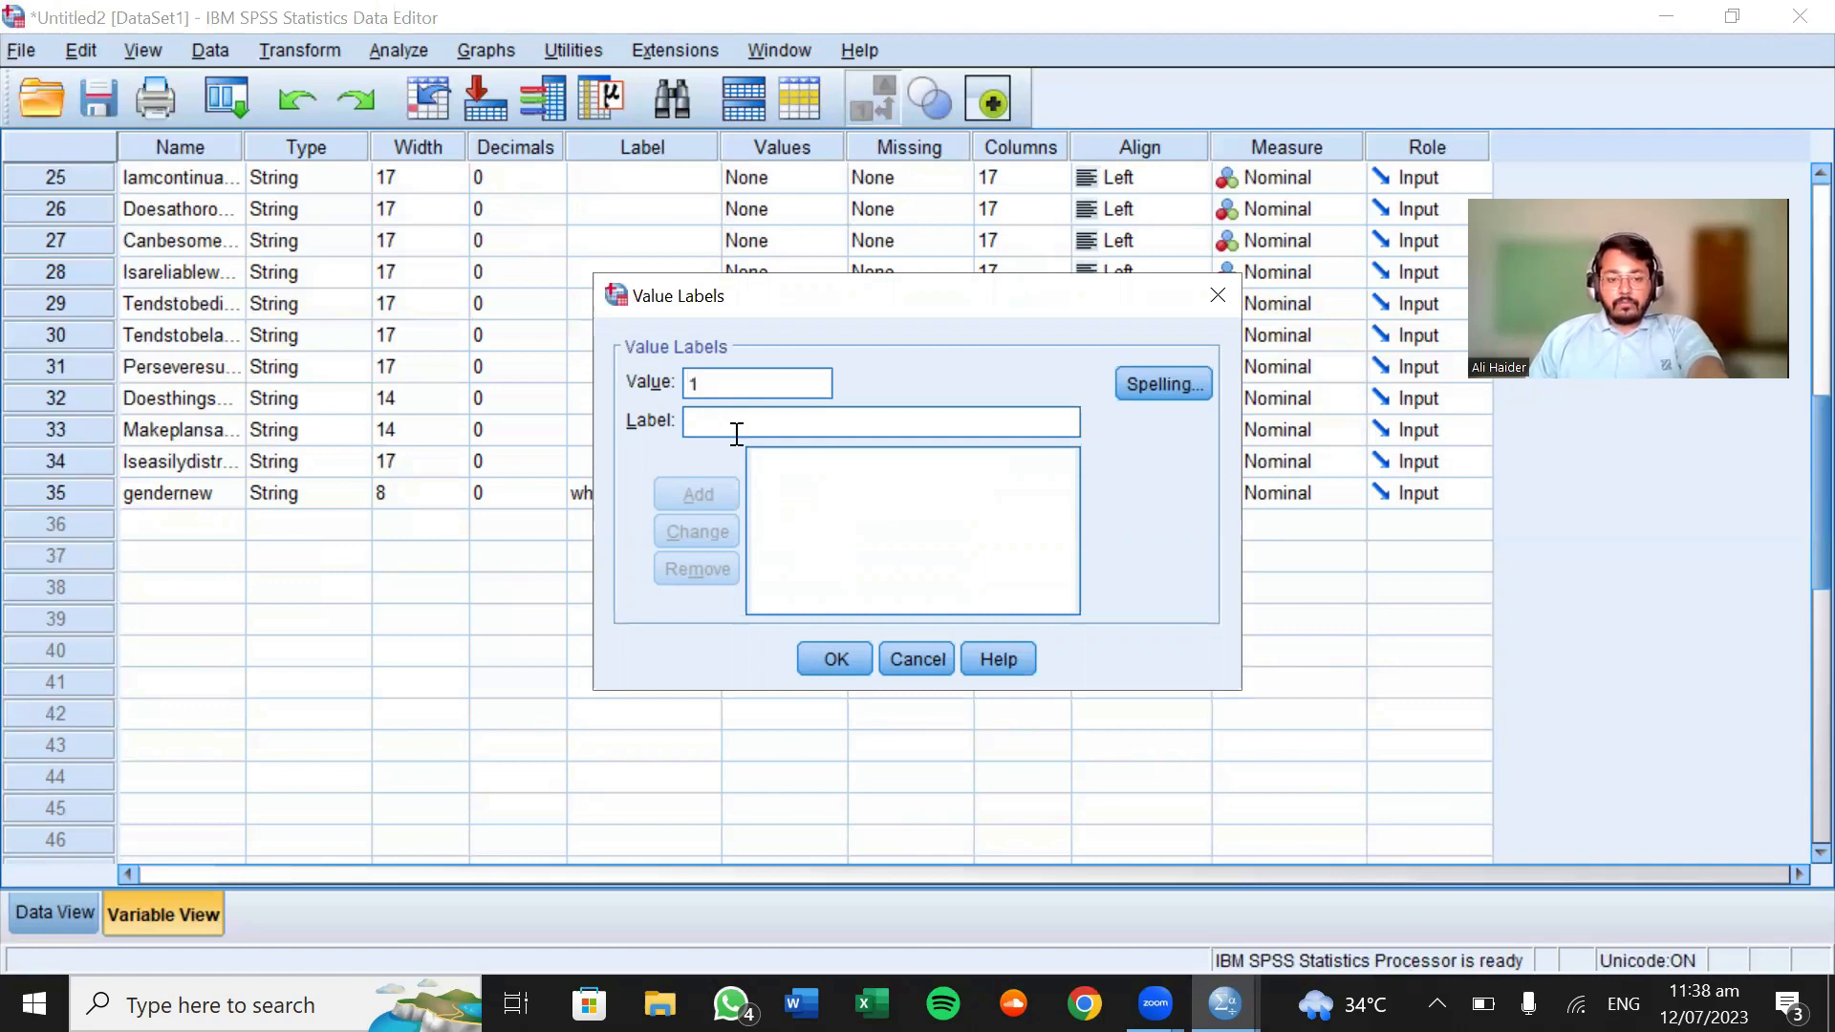
pyautogui.click(737, 431)
pyautogui.write('Male')
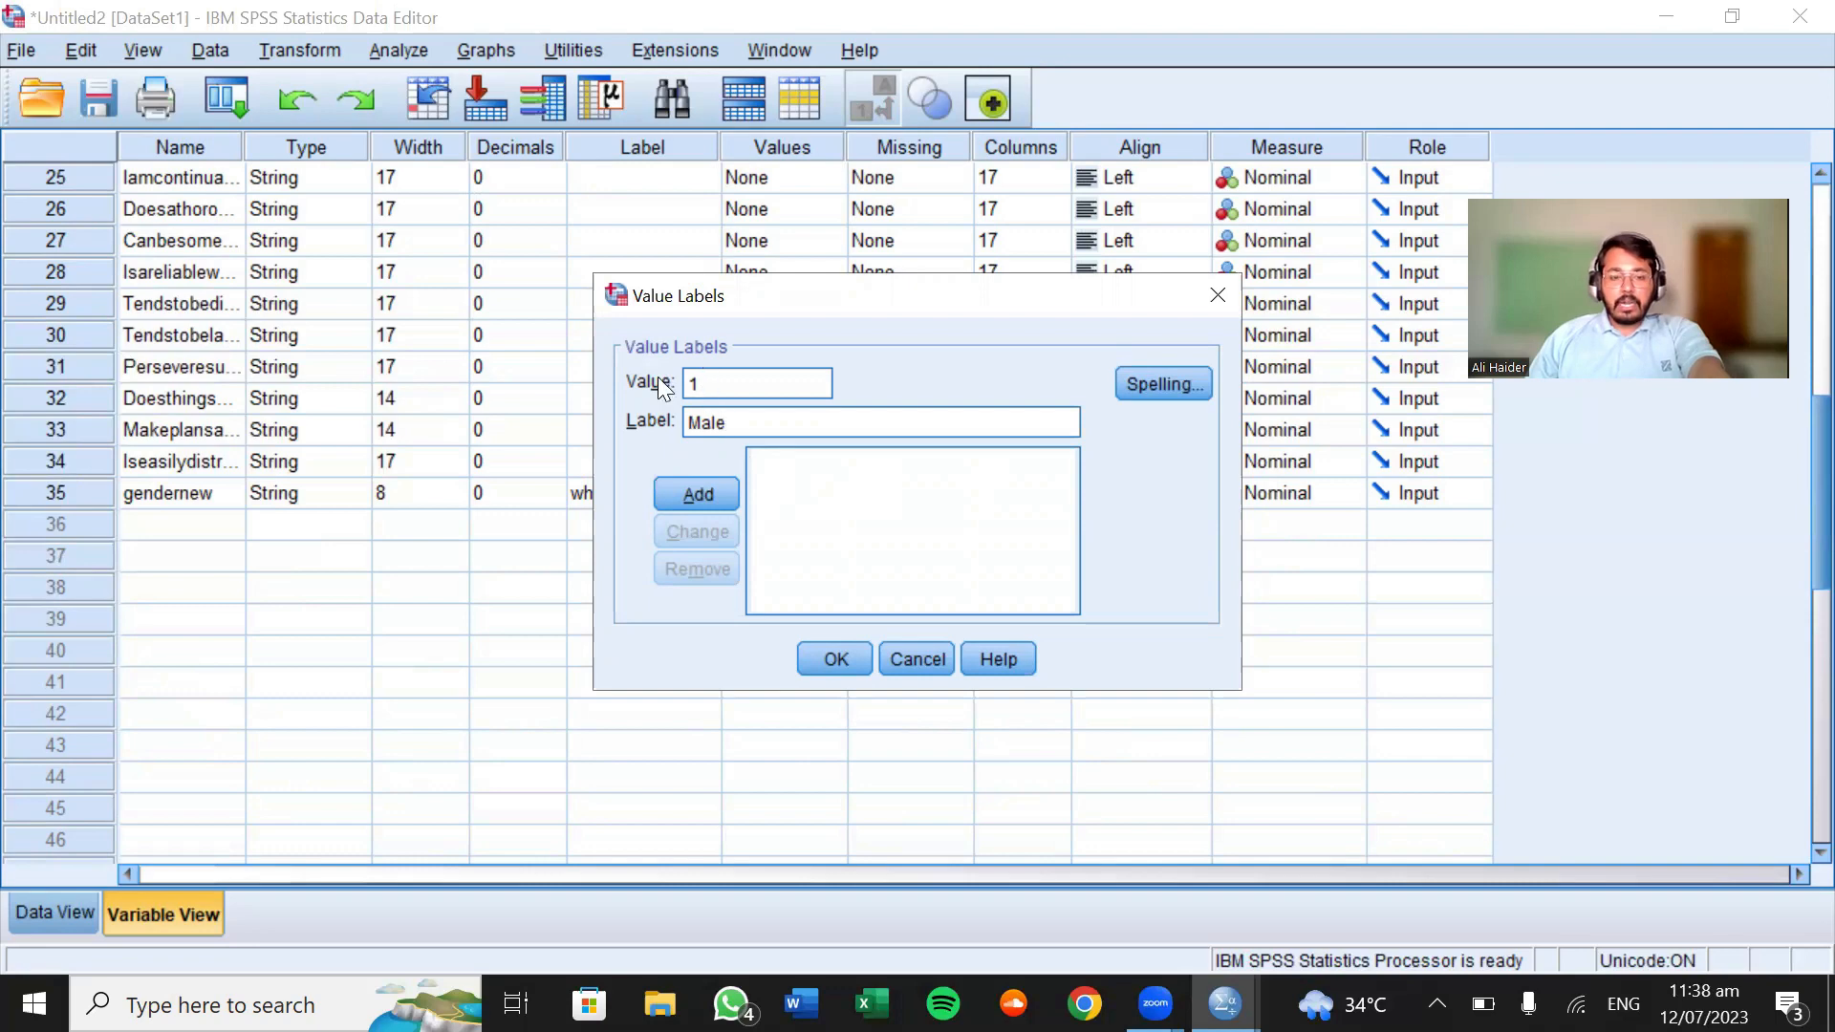
pyautogui.click(724, 496)
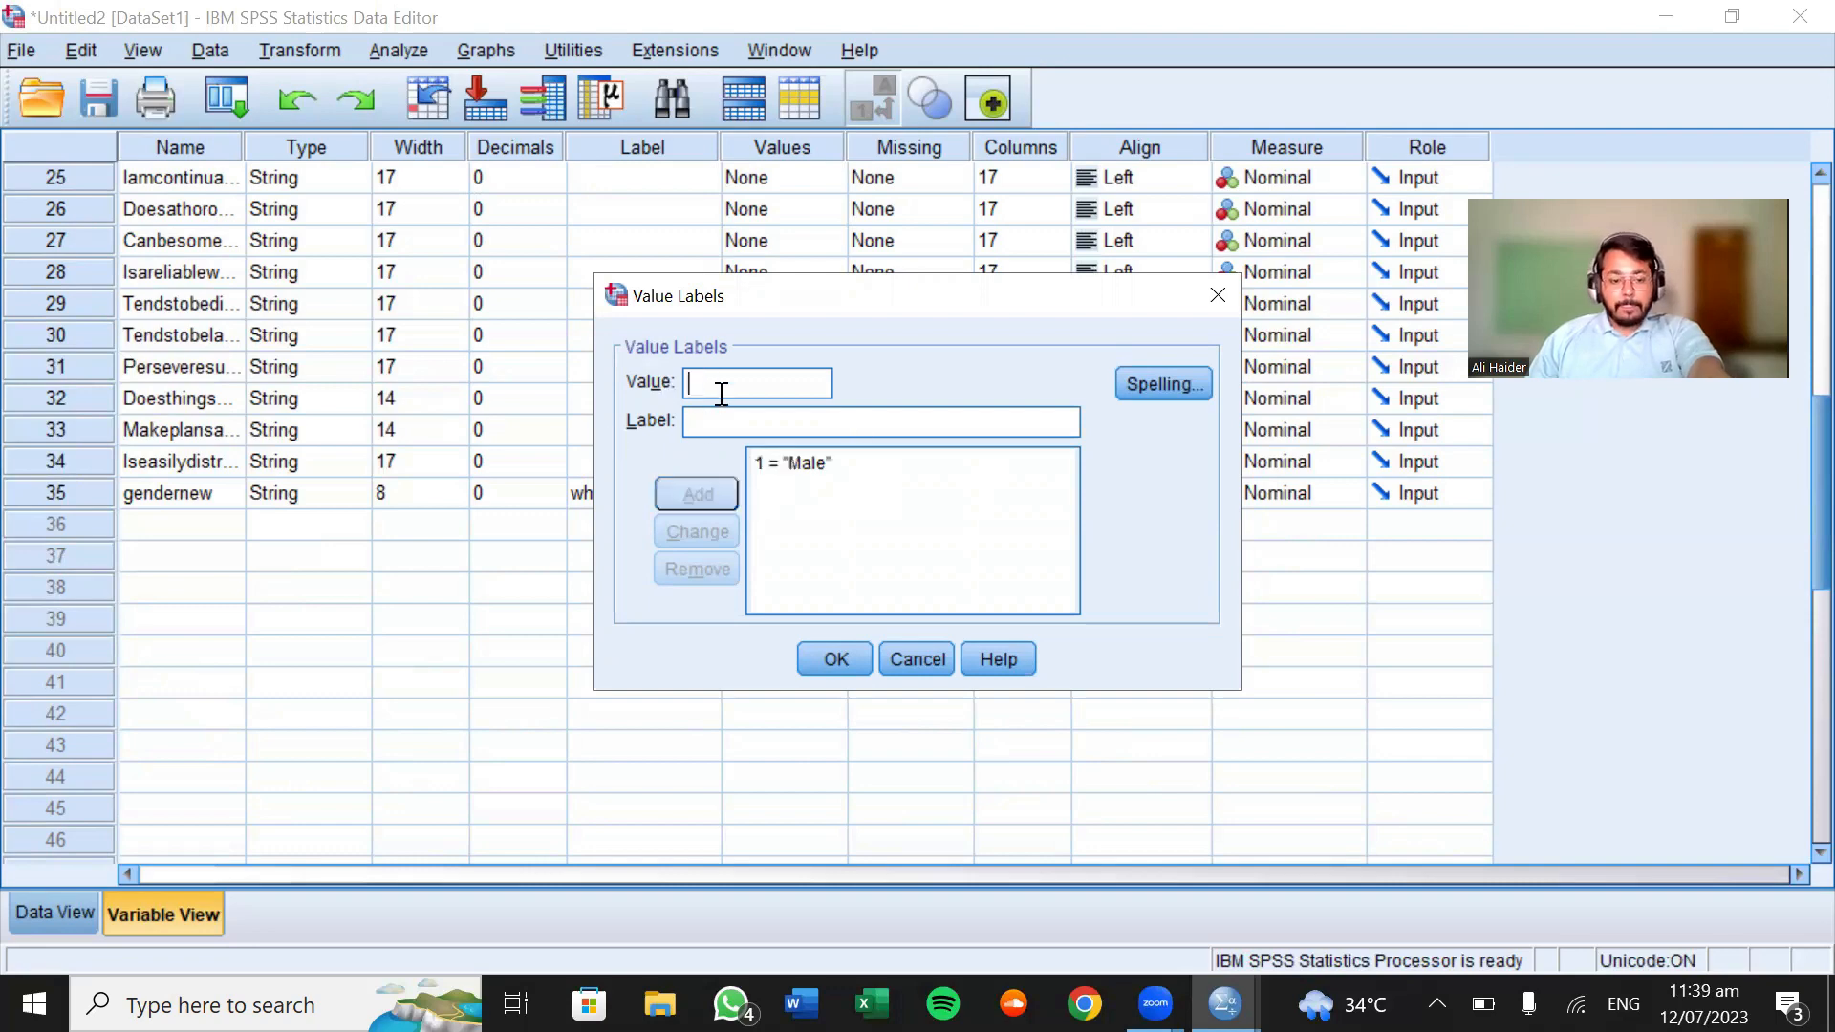
# Add value 2 with the label "Female" to gendernew's value labels
pyautogui.write('2')
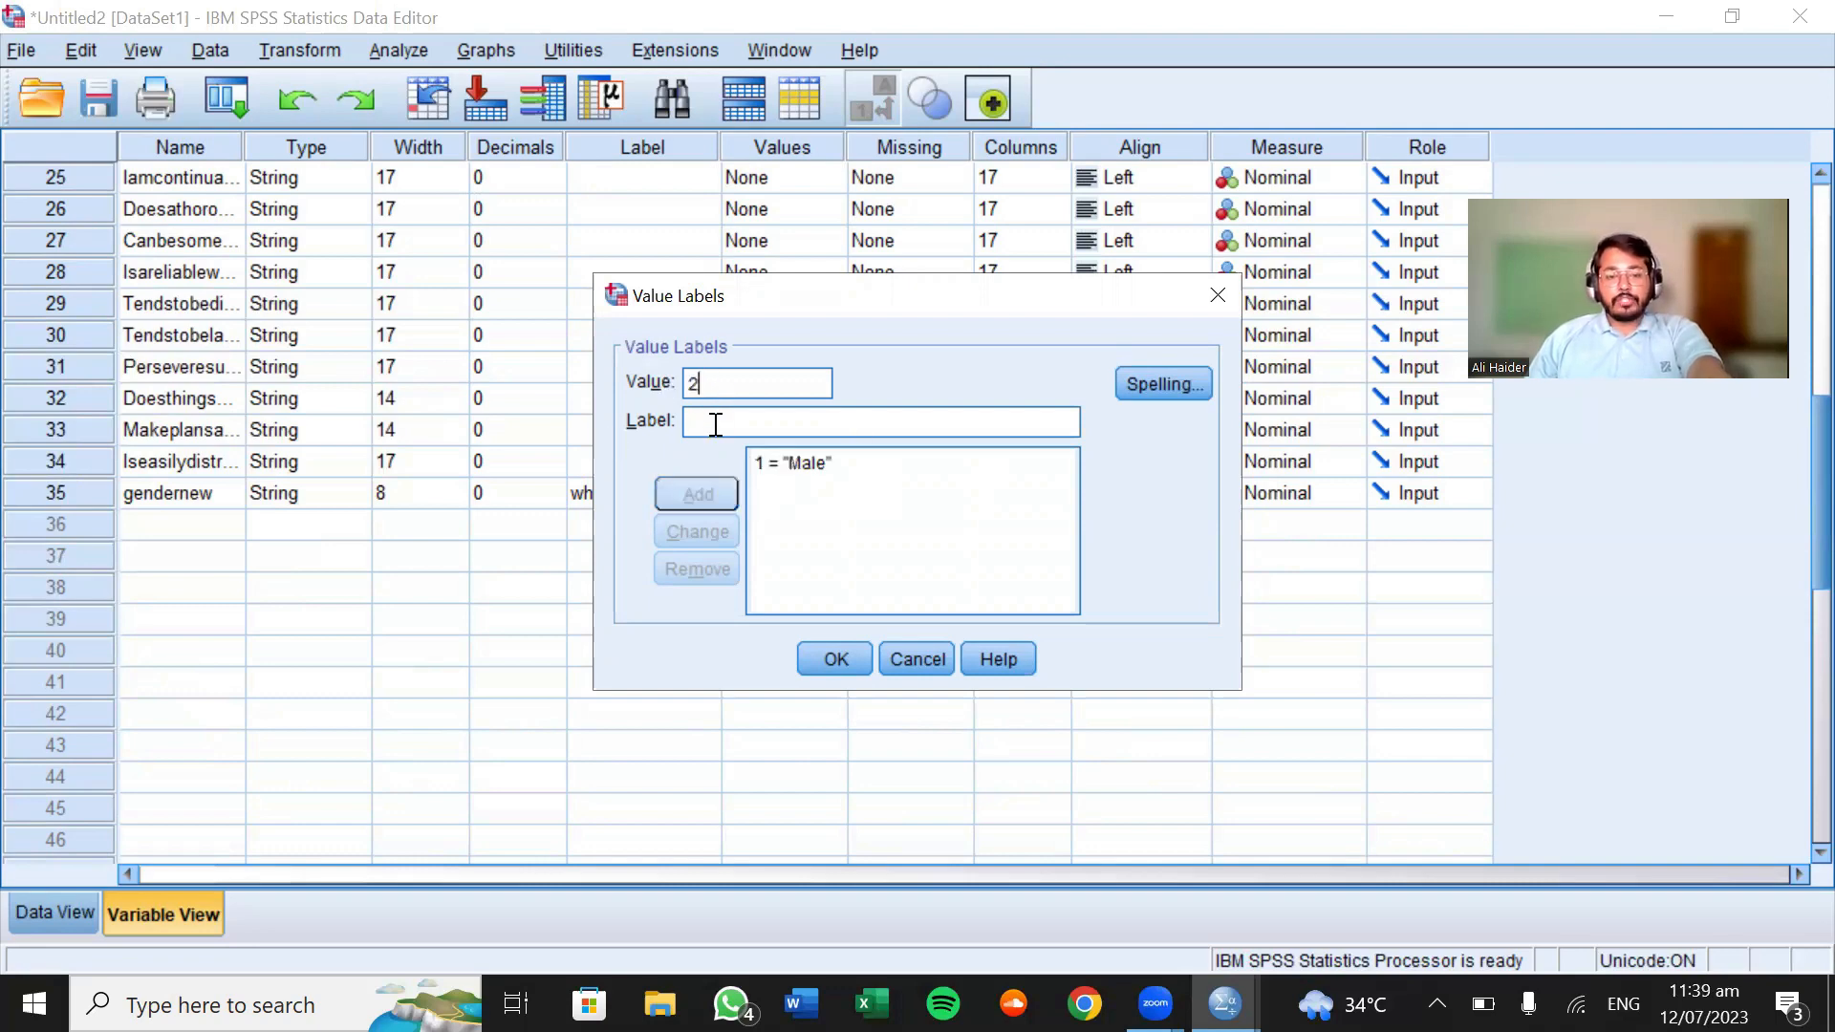
pyautogui.click(716, 424)
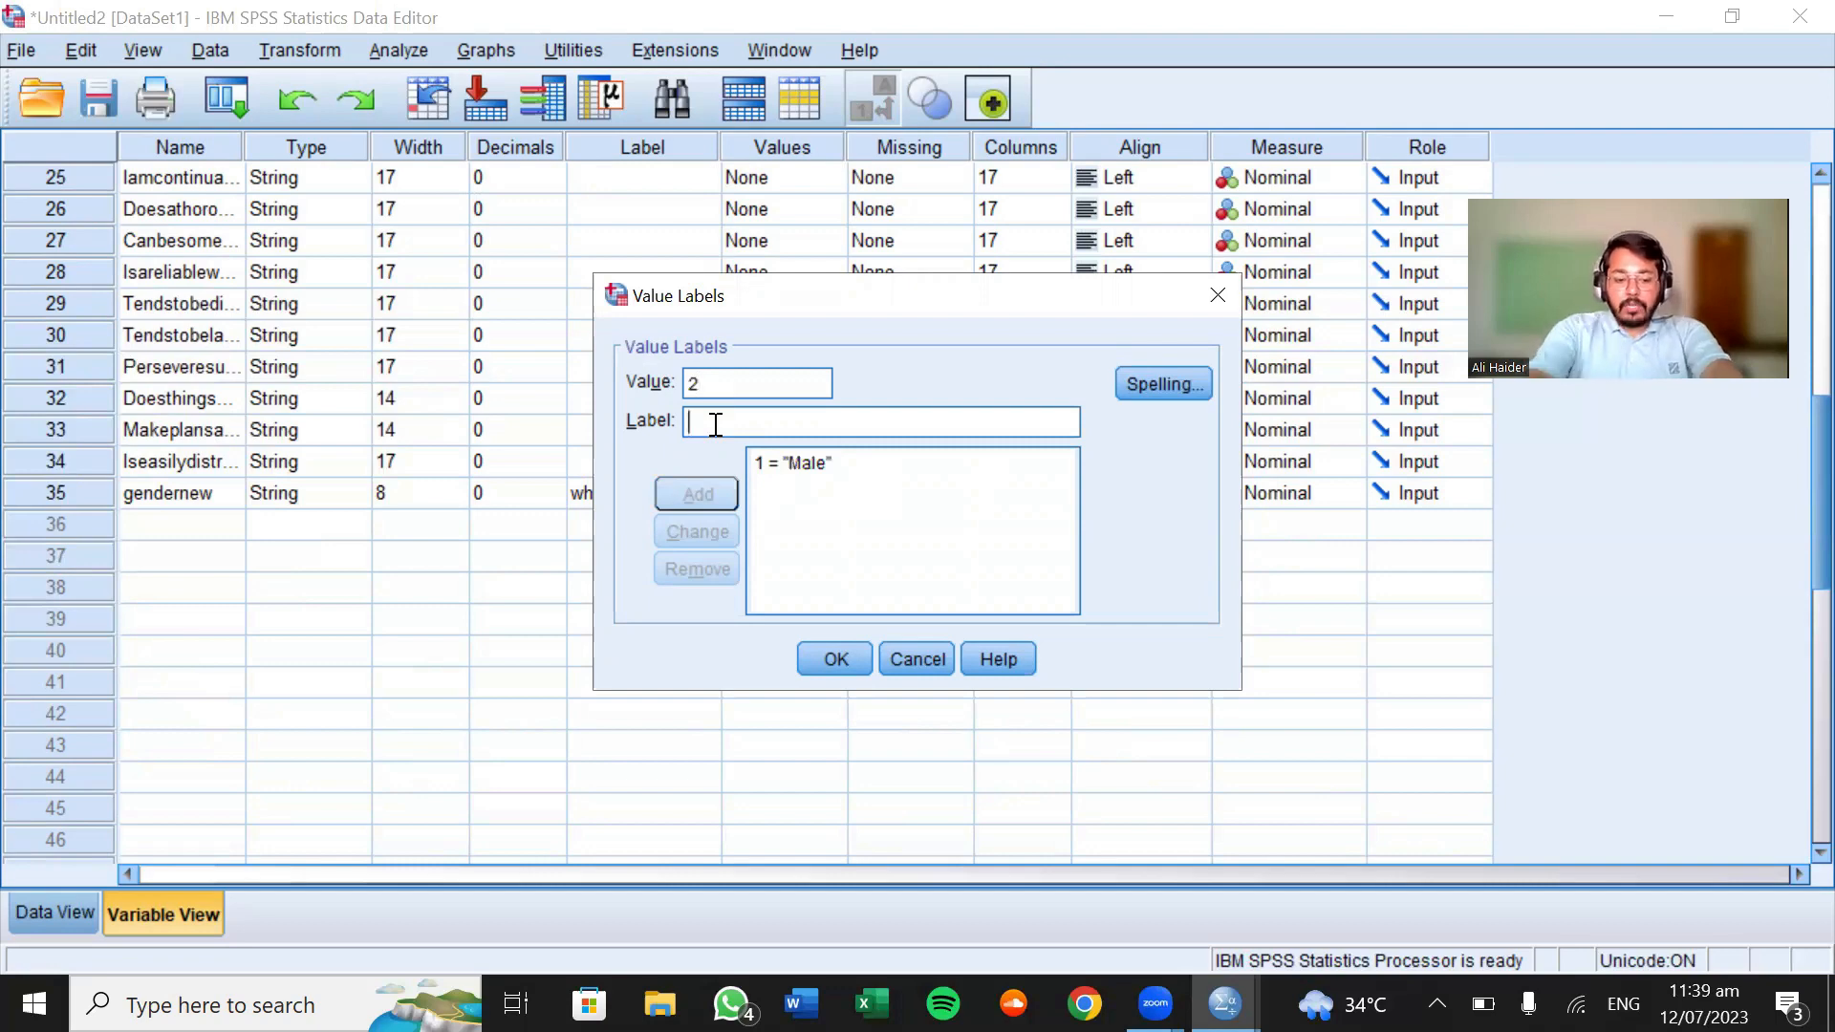
pyautogui.write('Female')
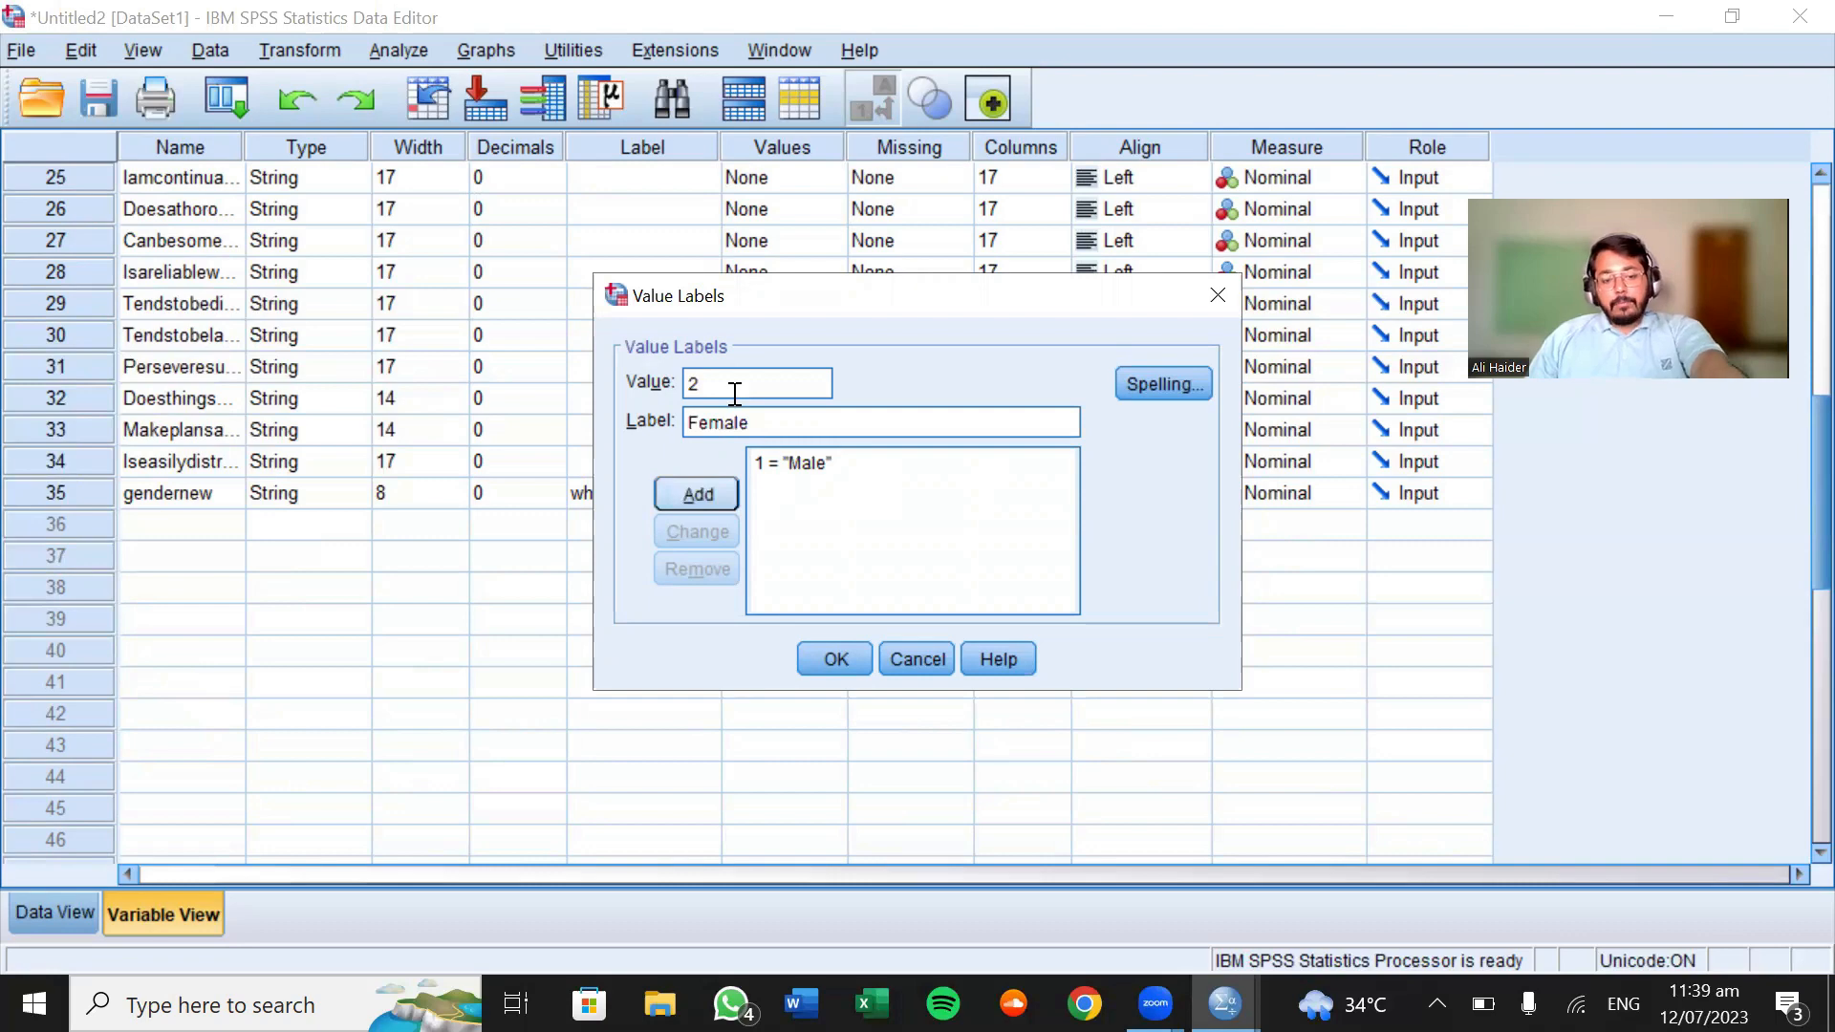
pyautogui.press('Return')
# Add value 3 with the label "Prefer not to say" to gendernew's value labels
pyautogui.write('3')
pyautogui.click(727, 409)
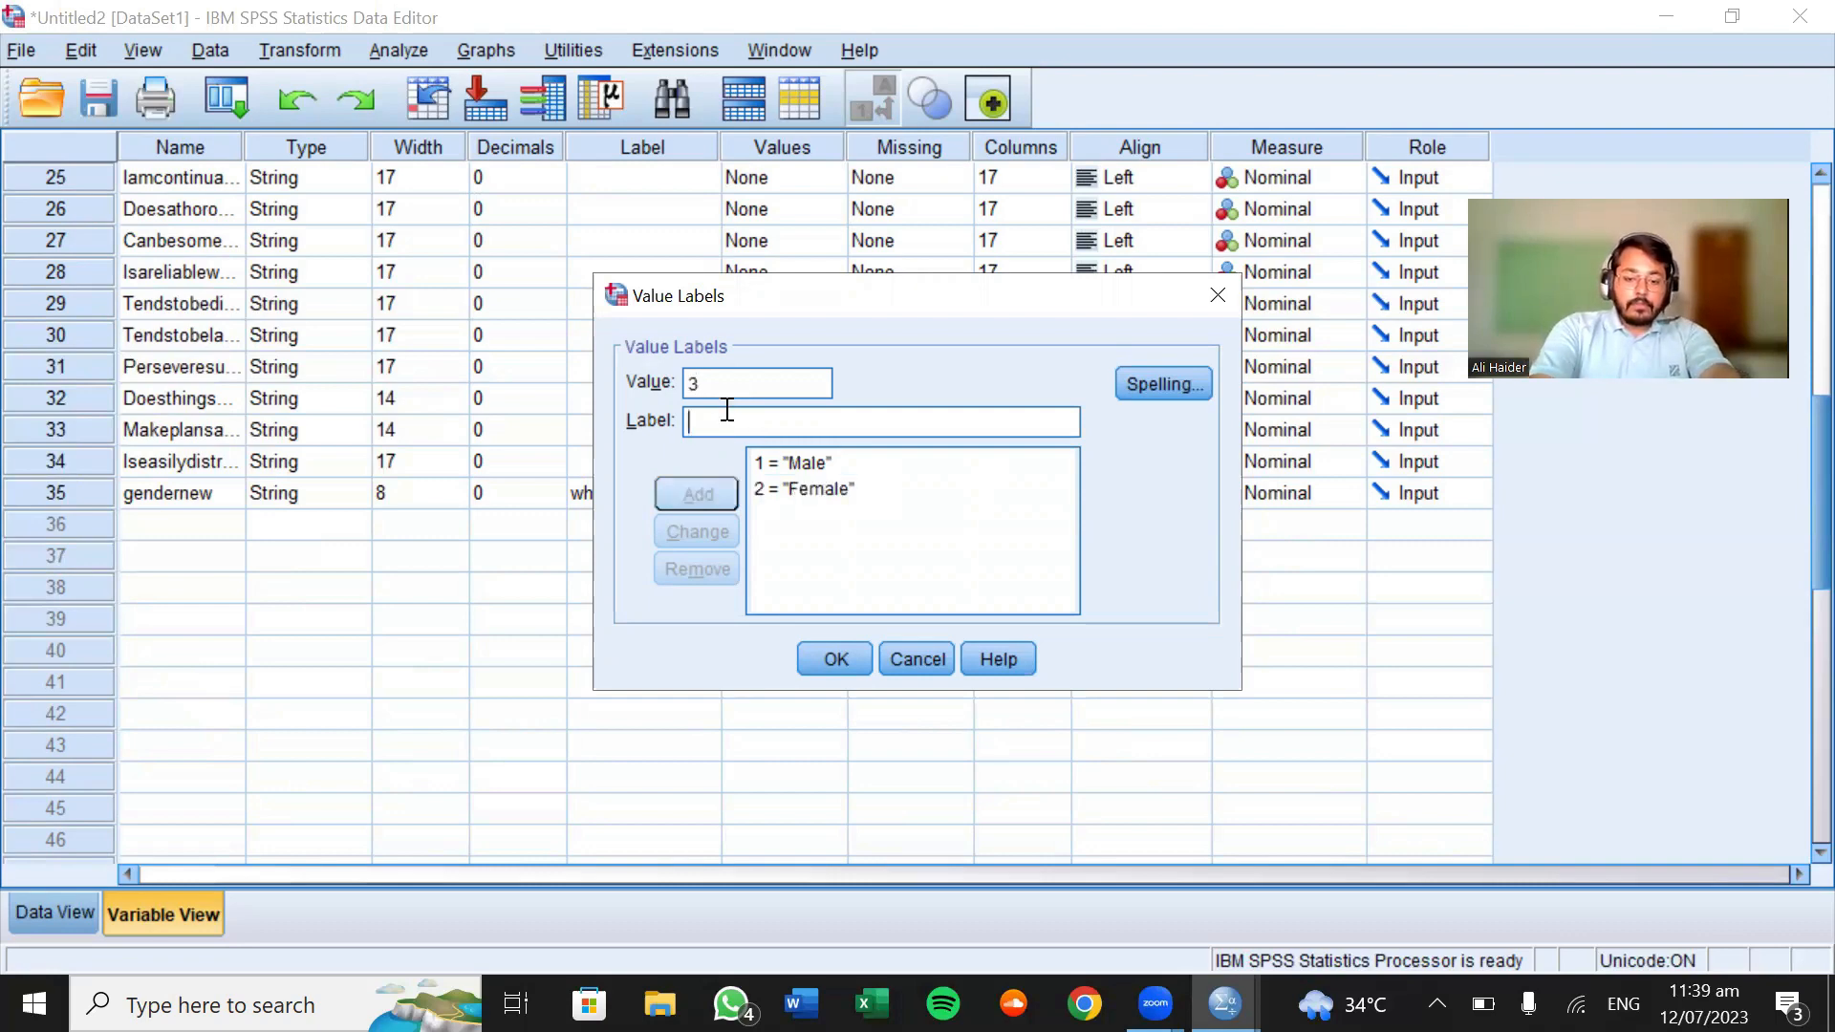
pyautogui.write('Pref')
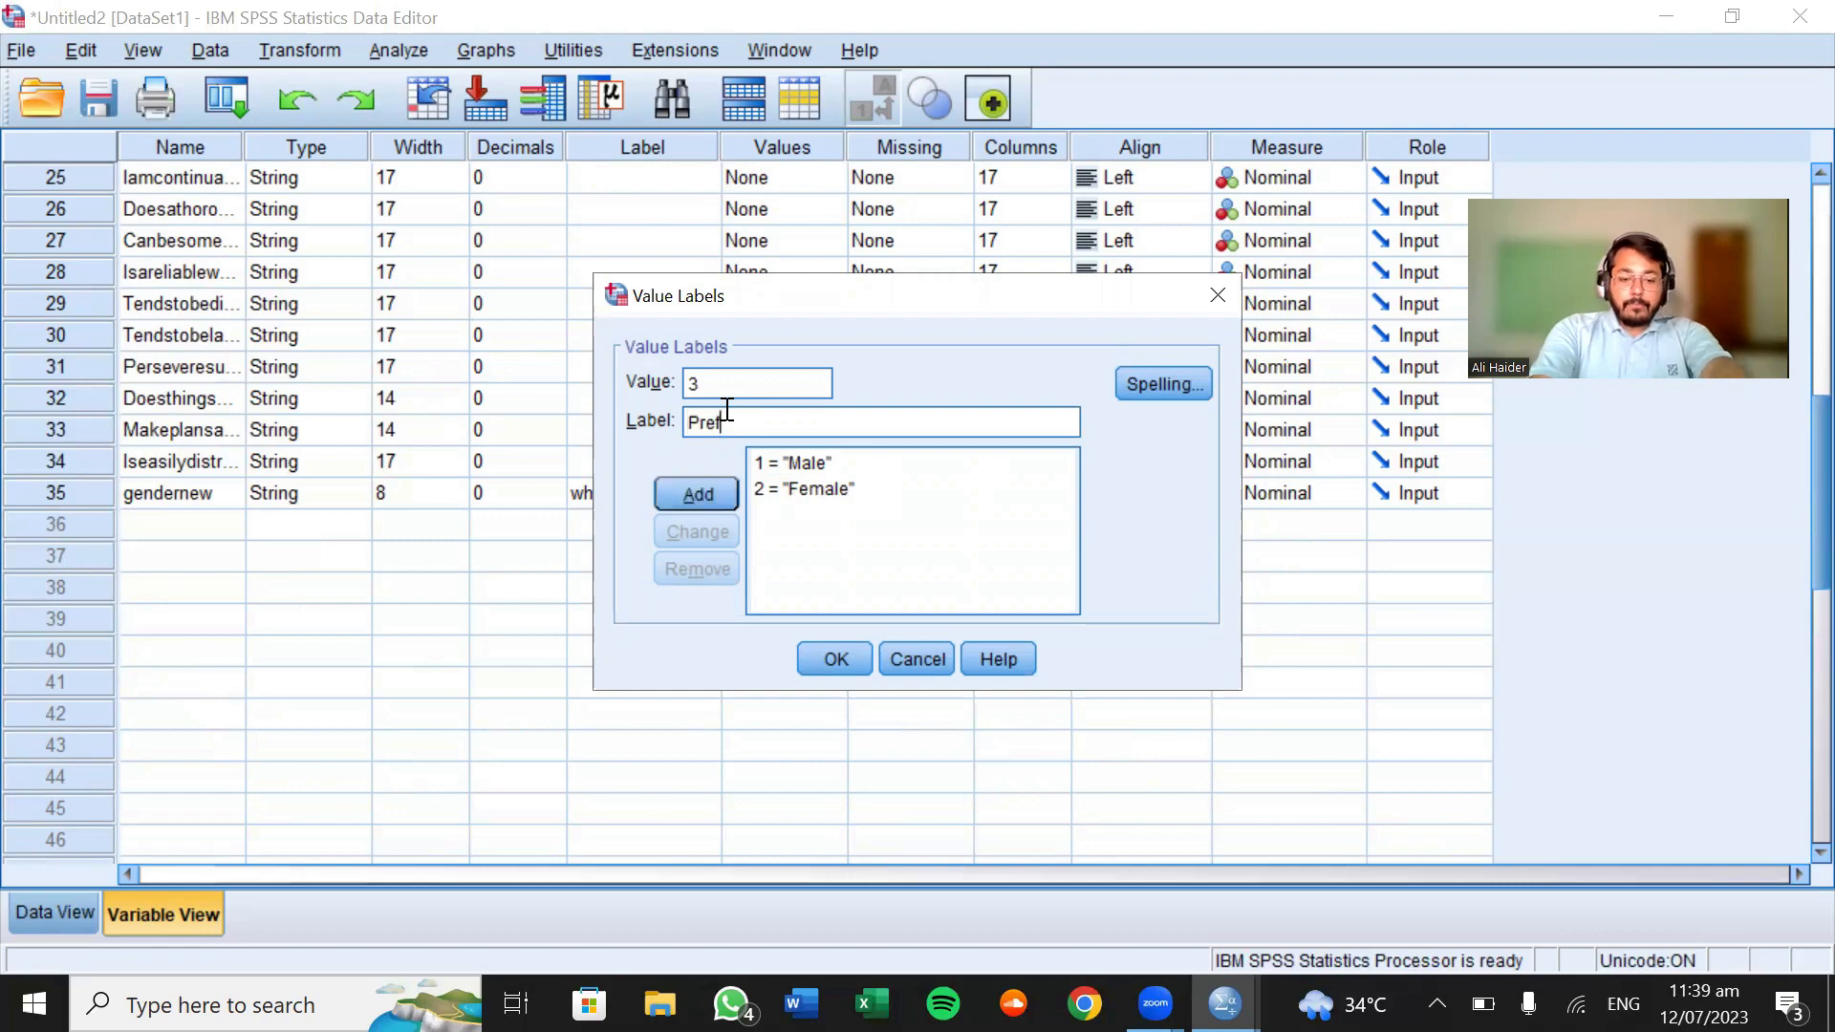
pyautogui.write('er not sa')
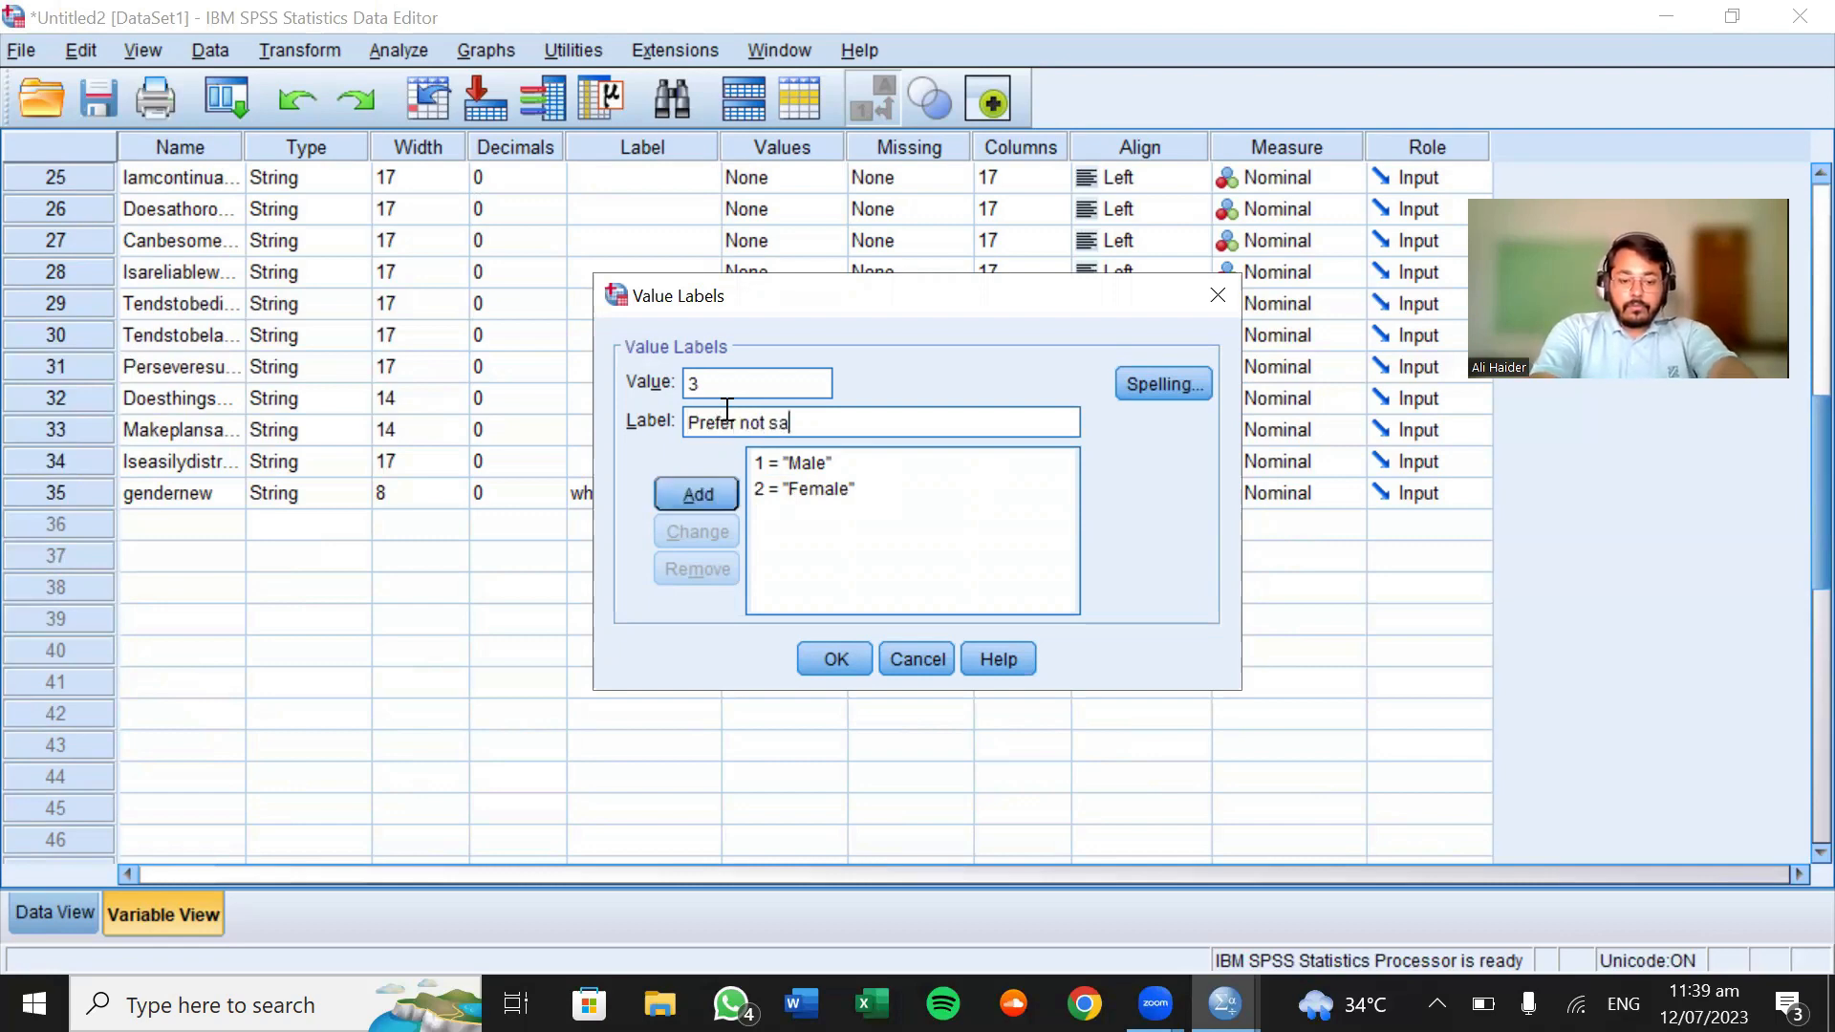
pyautogui.press('BackSpace')
pyautogui.press('BackSpace')
pyautogui.write('to say')
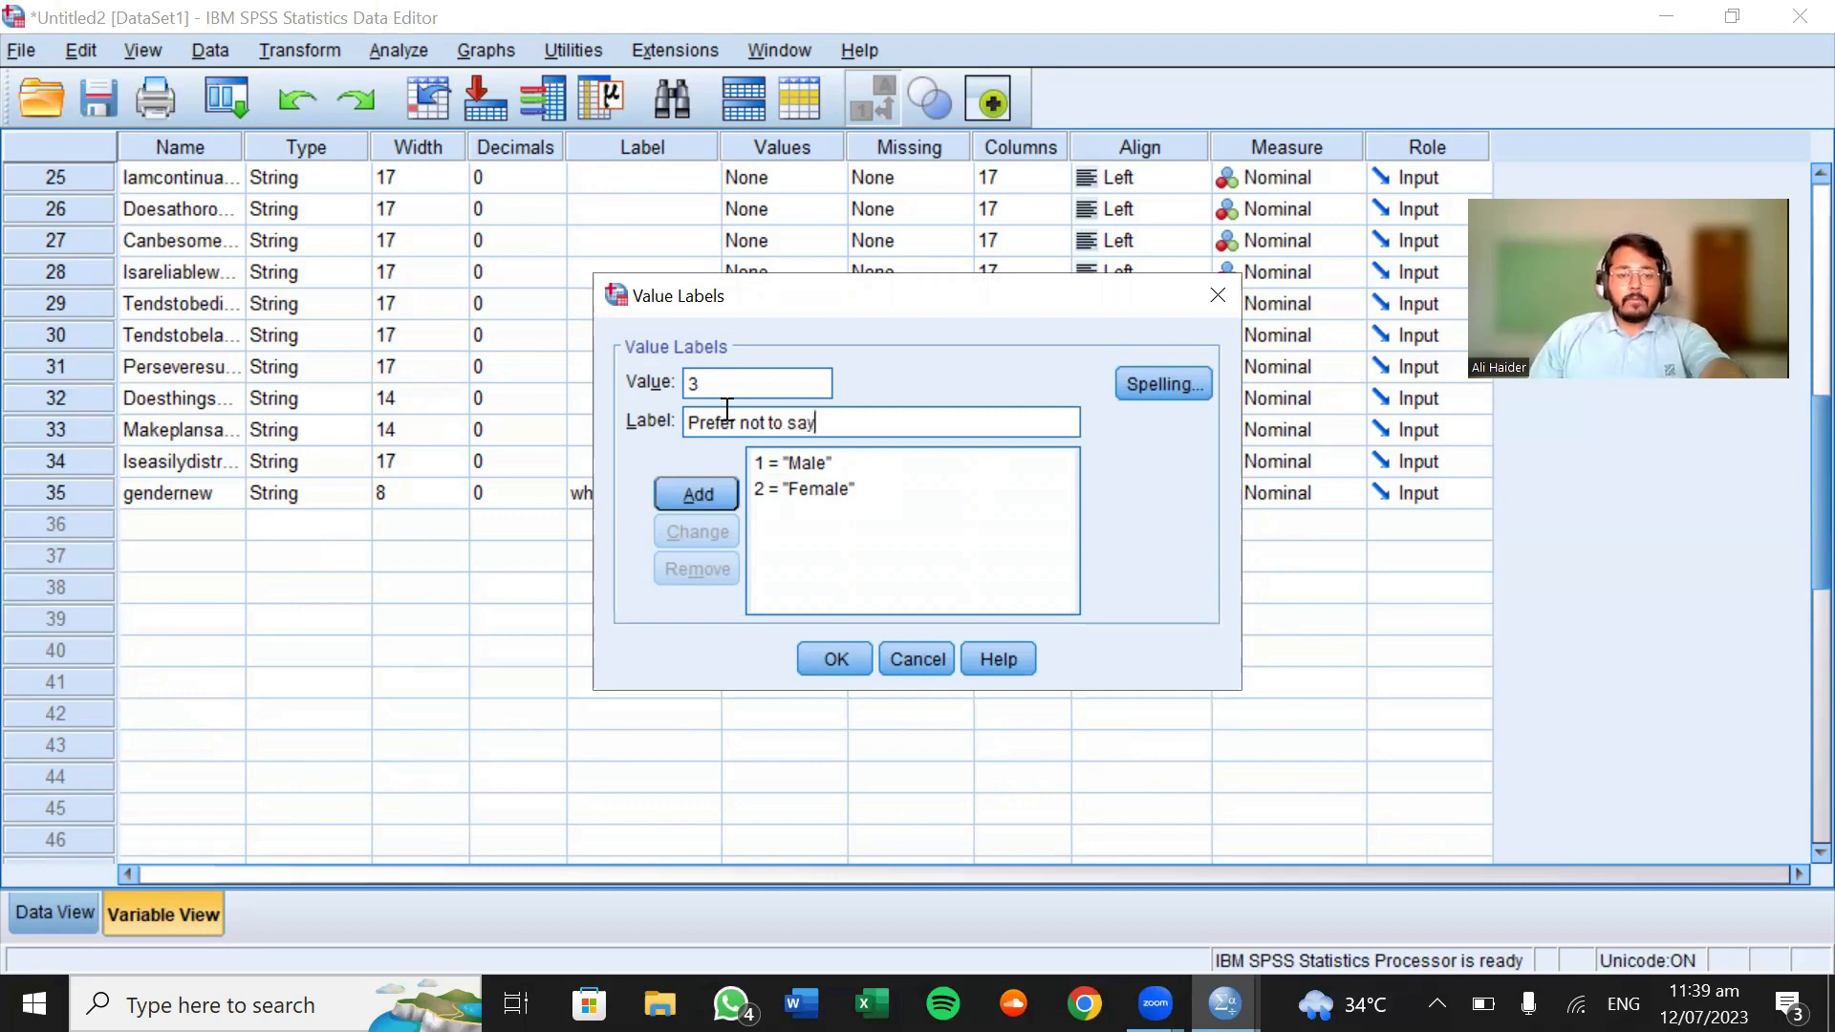
pyautogui.click(716, 491)
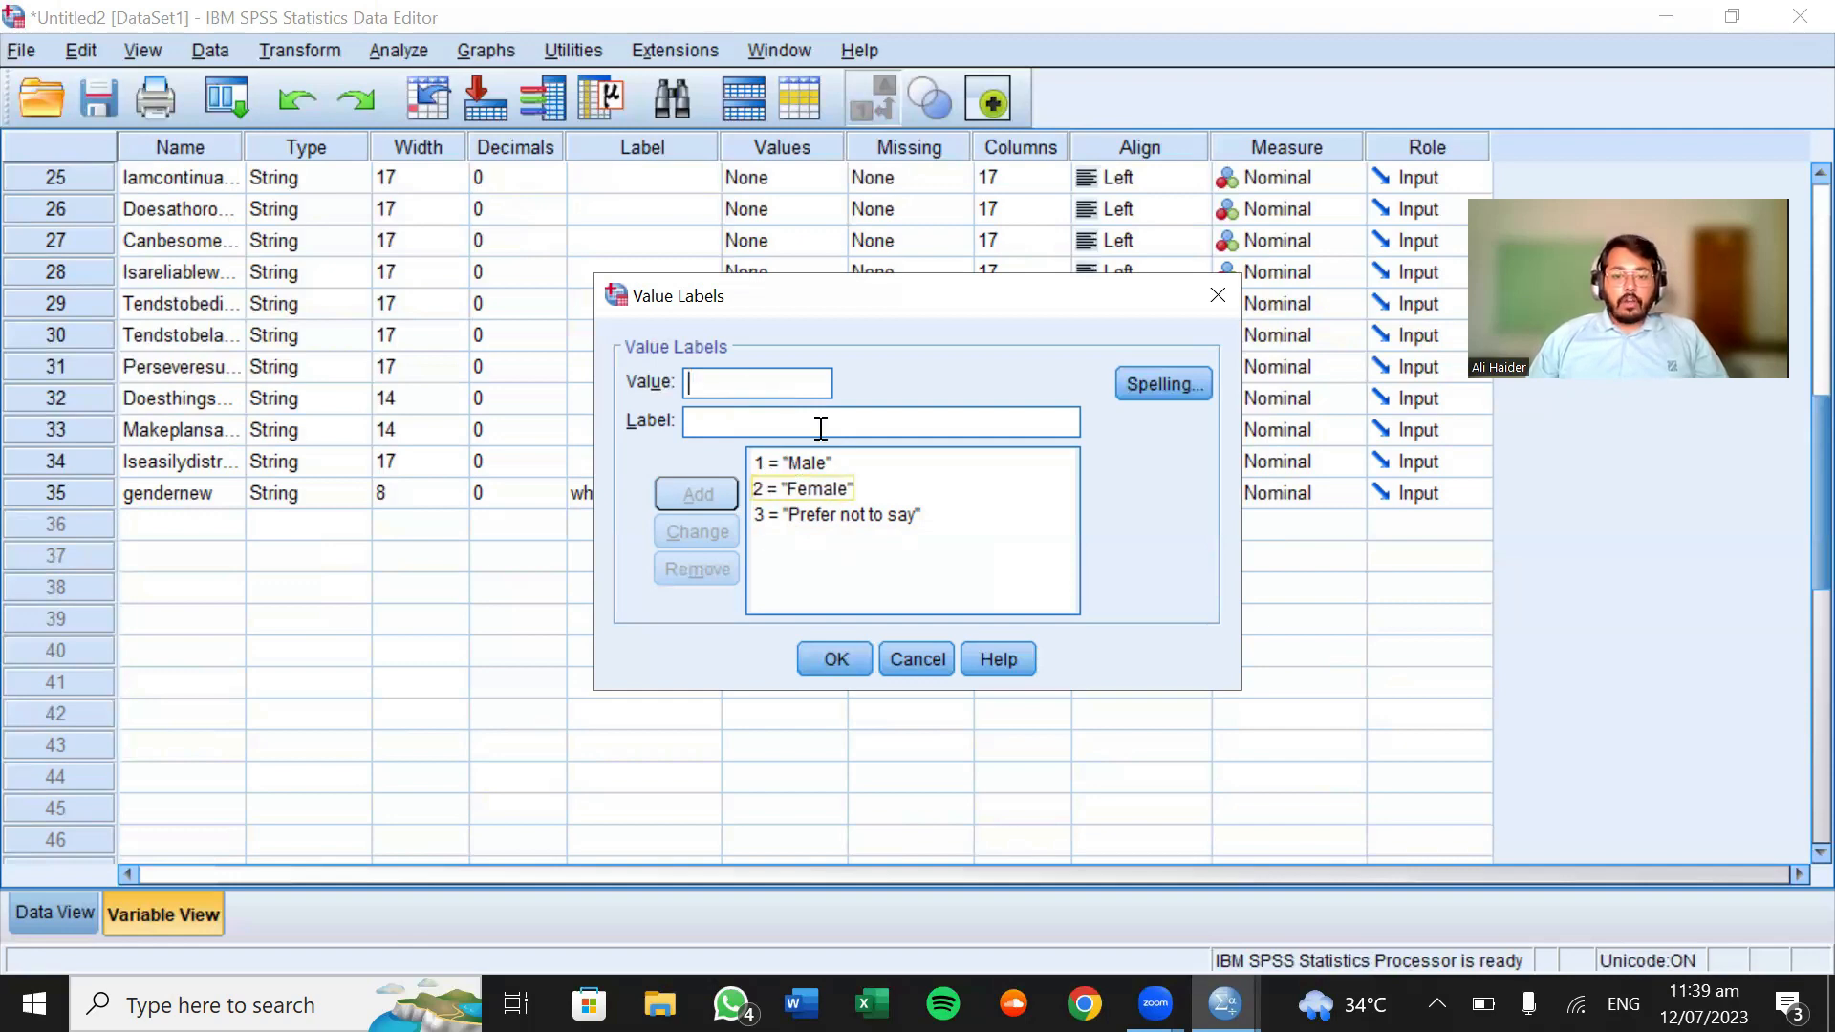
# Apply the three value labels to the gendernew variable and look over the variable list
pyautogui.click(836, 659)
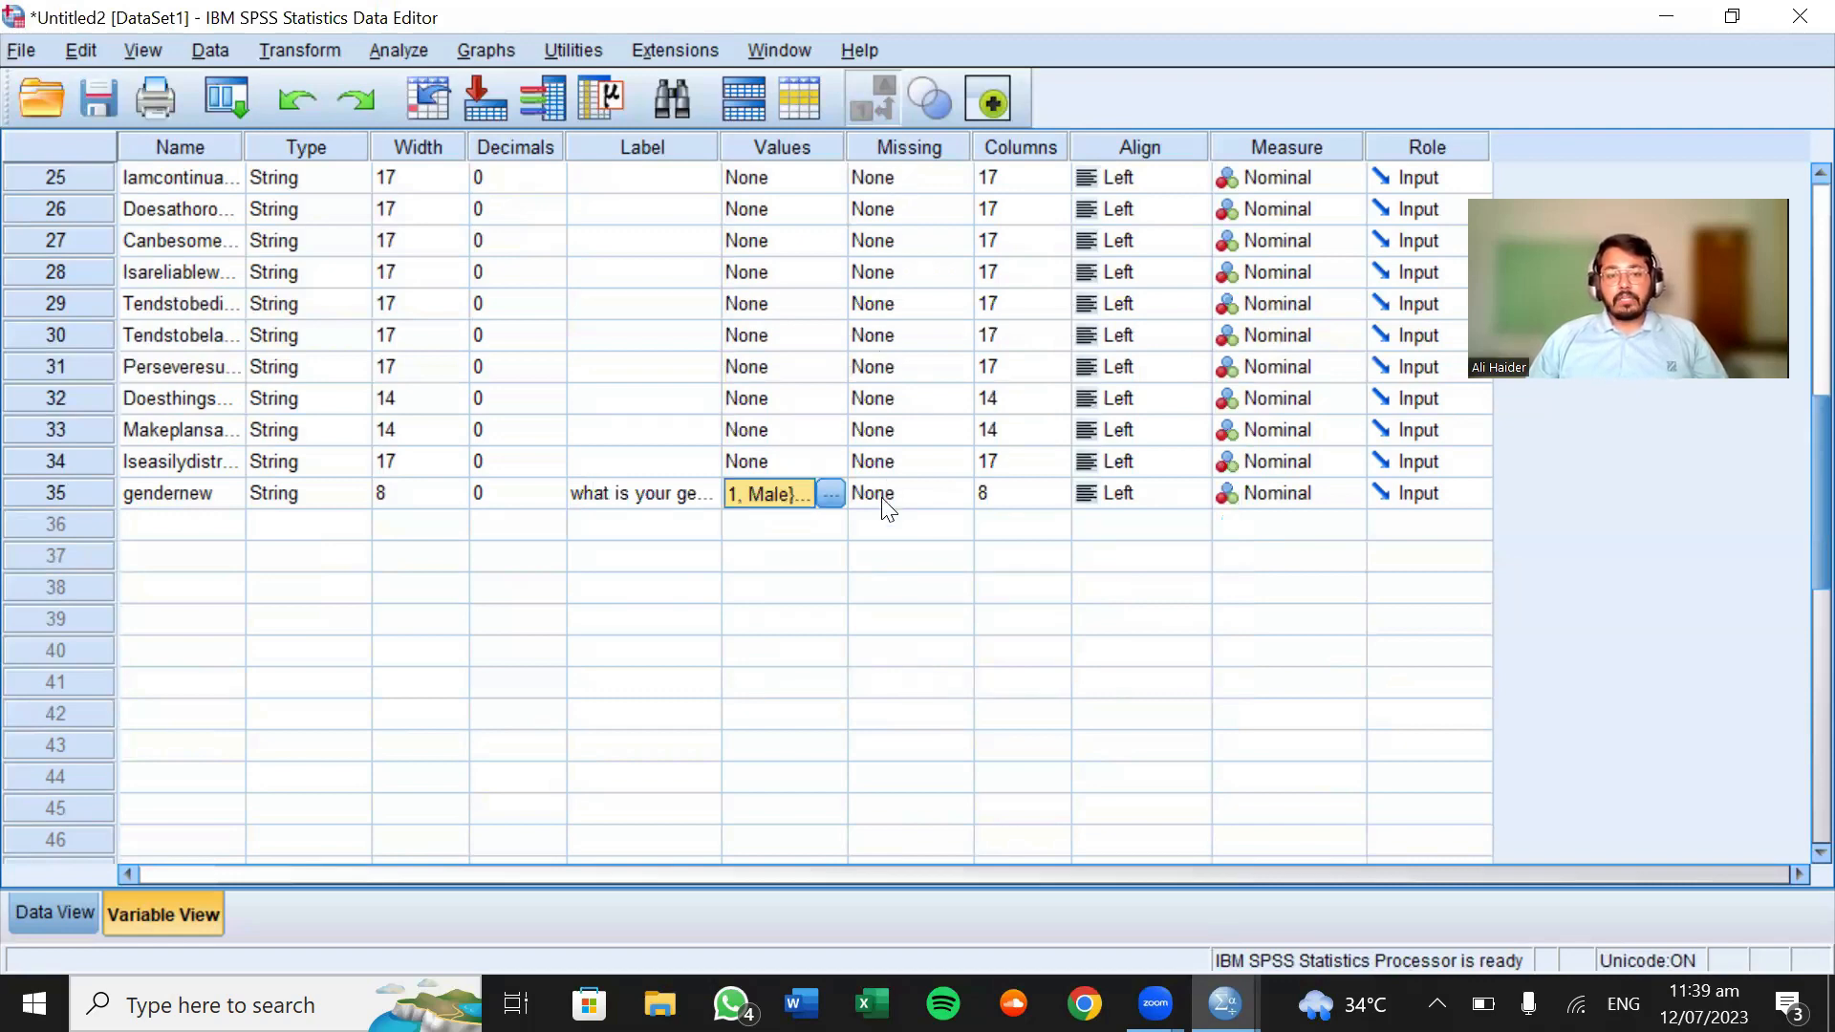
pyautogui.scroll(8, 881, 497)
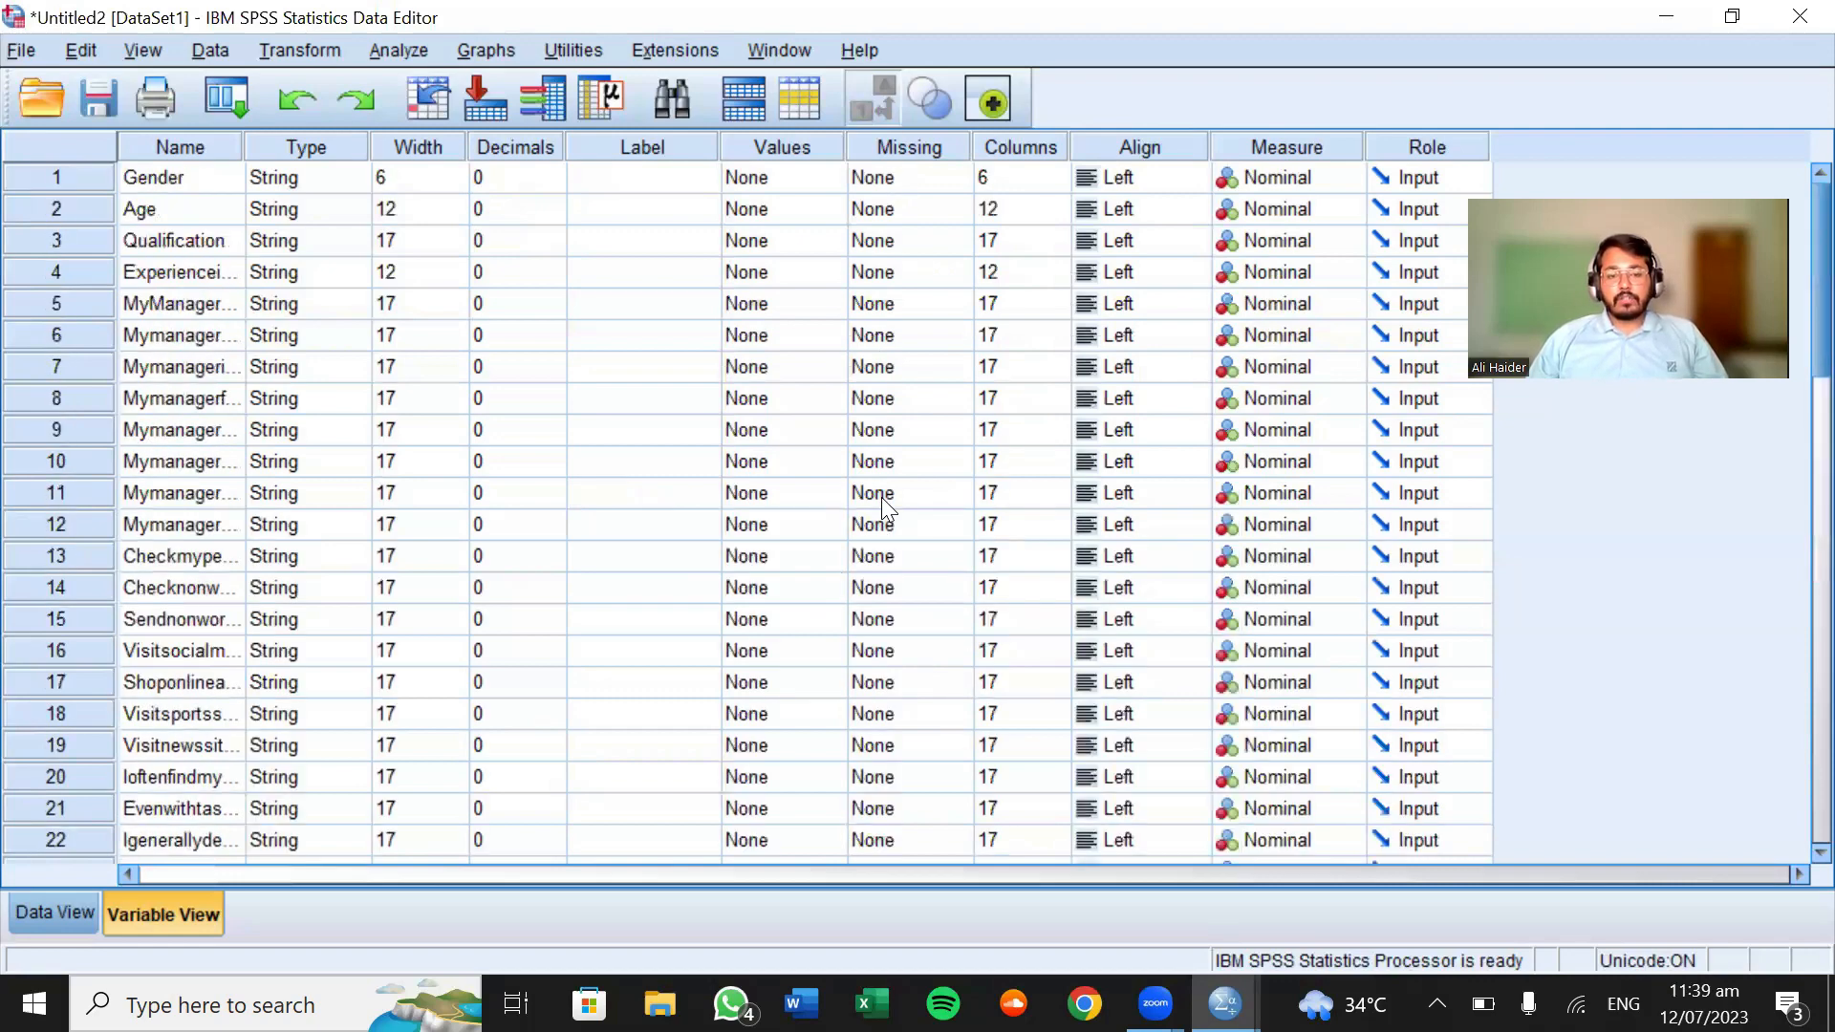
pyautogui.scroll(-8, 881, 496)
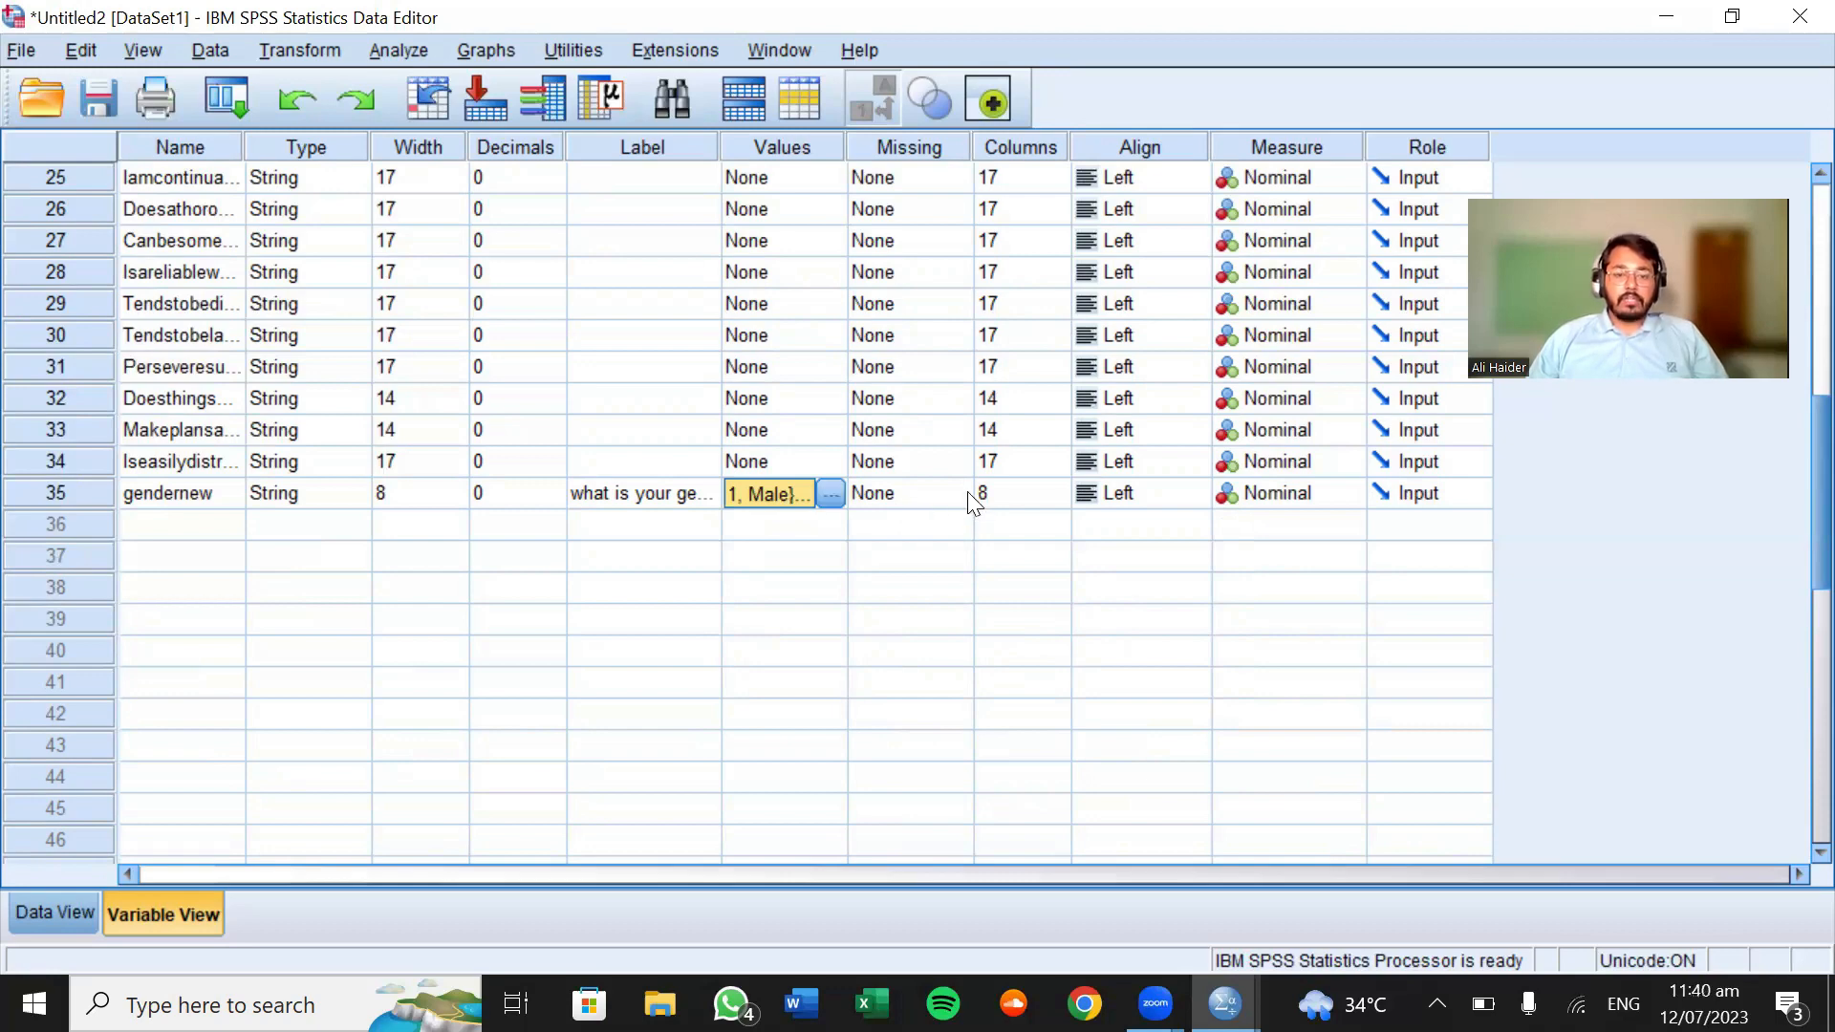
# Inspect gendernew's missing-value settings without changing them and choose Nominal as its measurement level
pyautogui.doubleClick(904, 493)
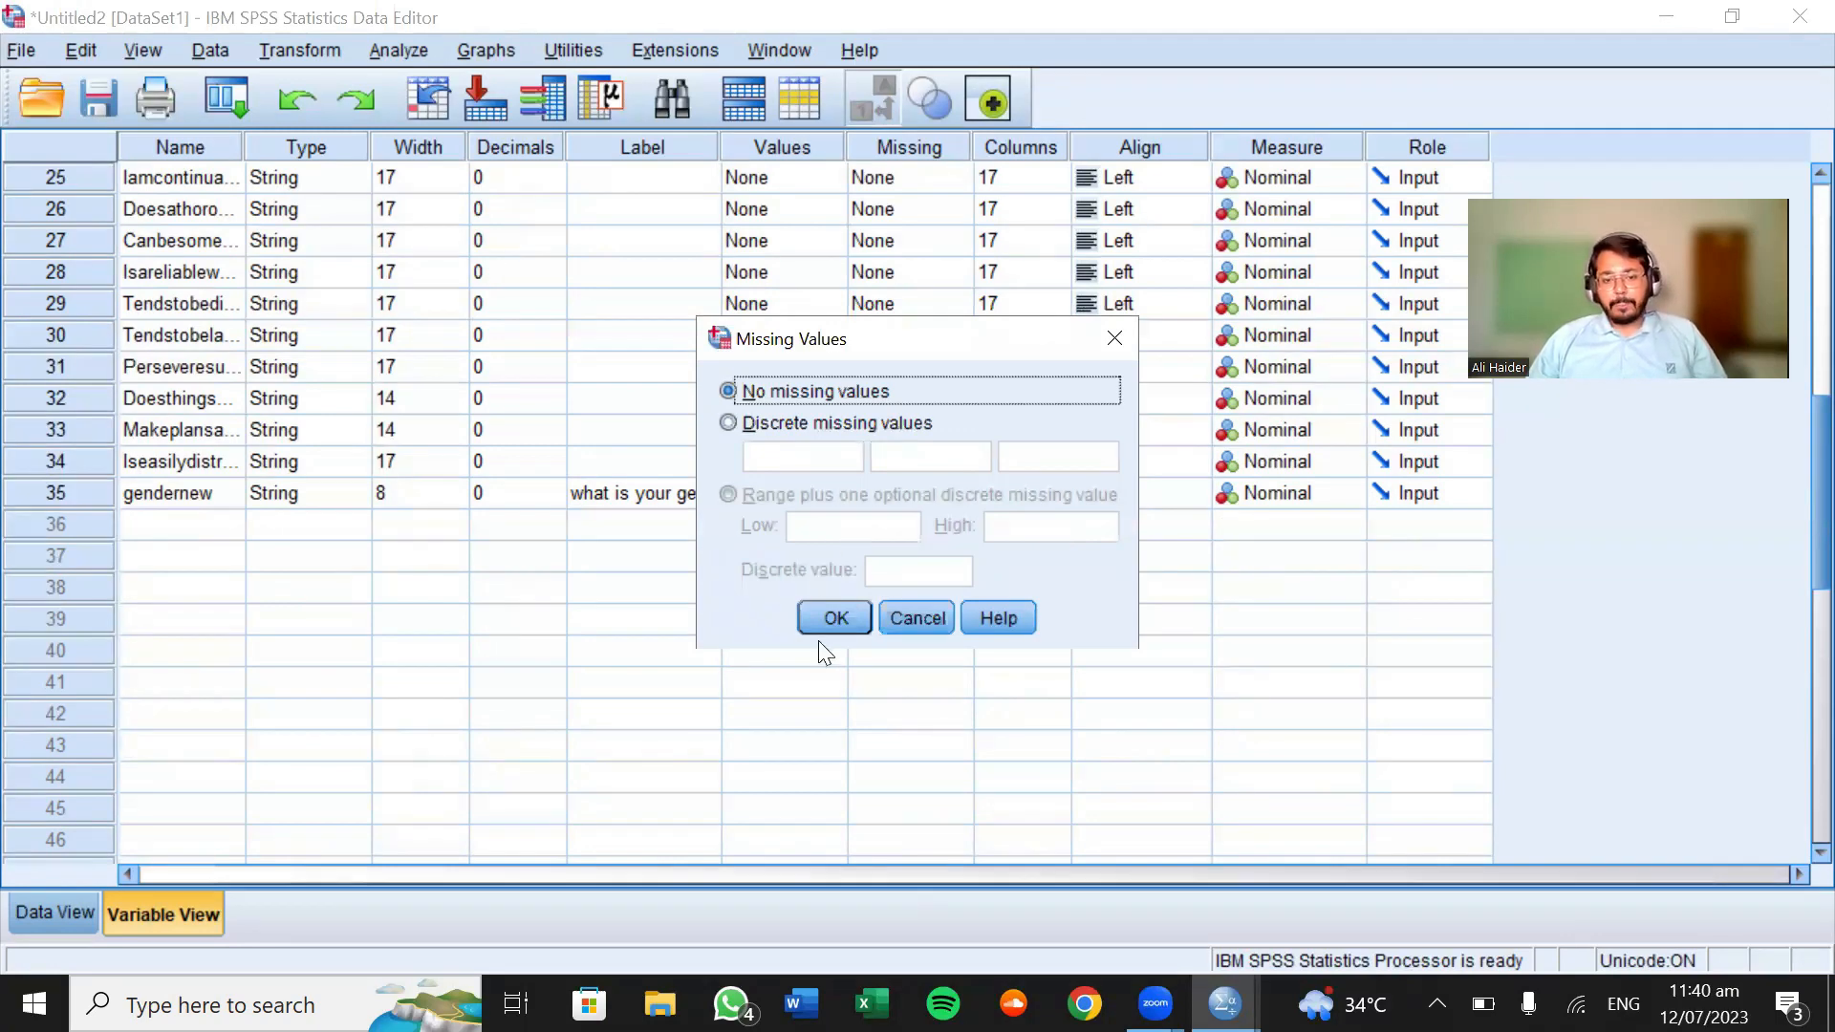
pyautogui.click(1114, 339)
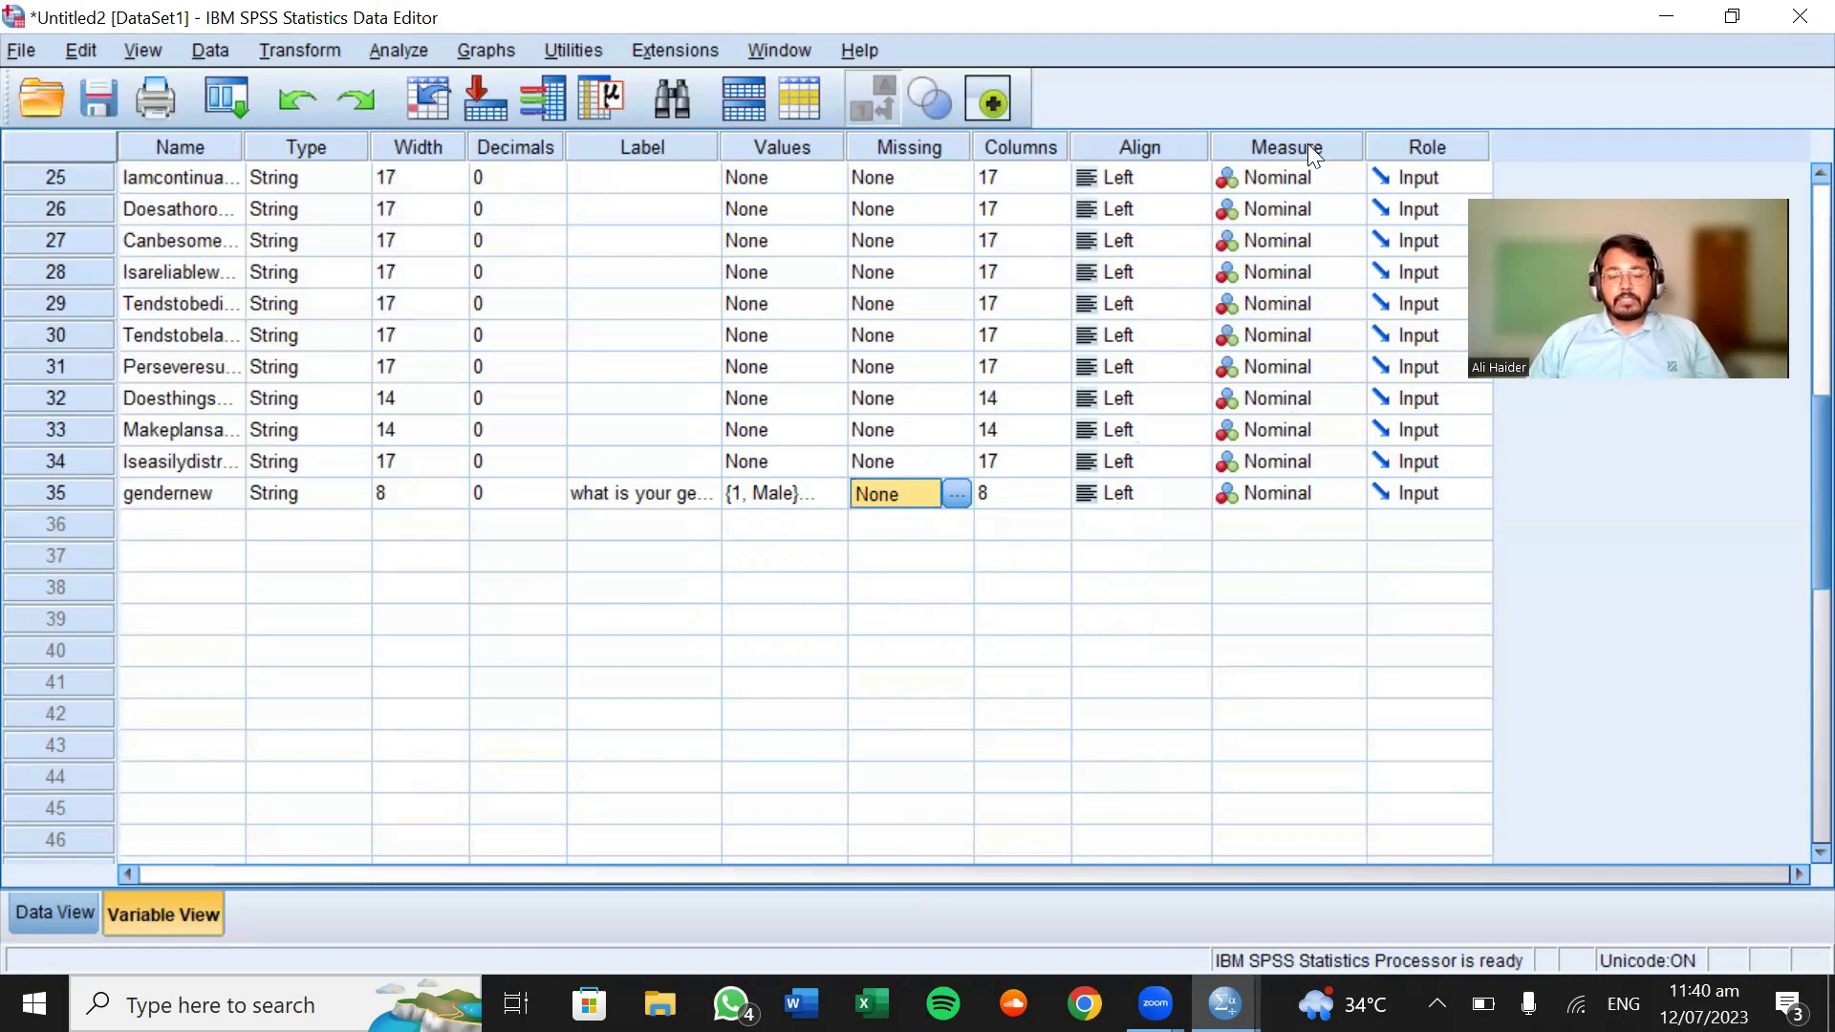
pyautogui.click(1347, 493)
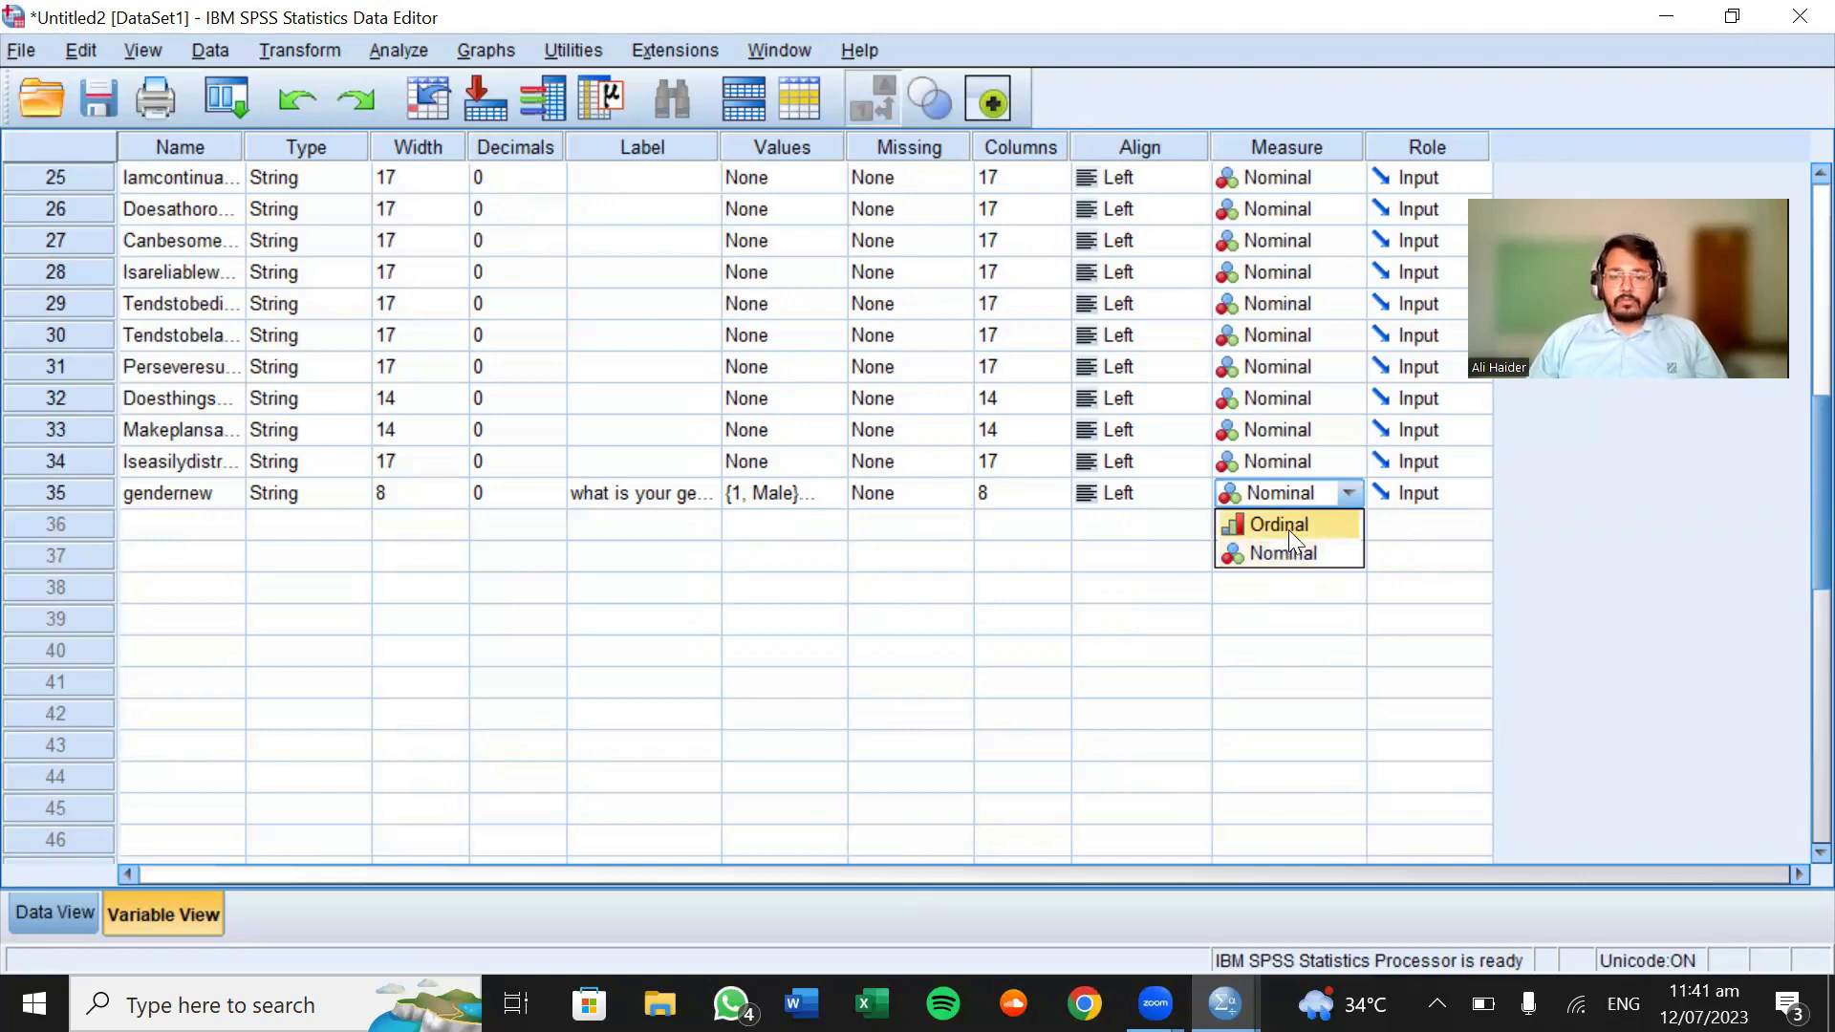
pyautogui.click(1276, 553)
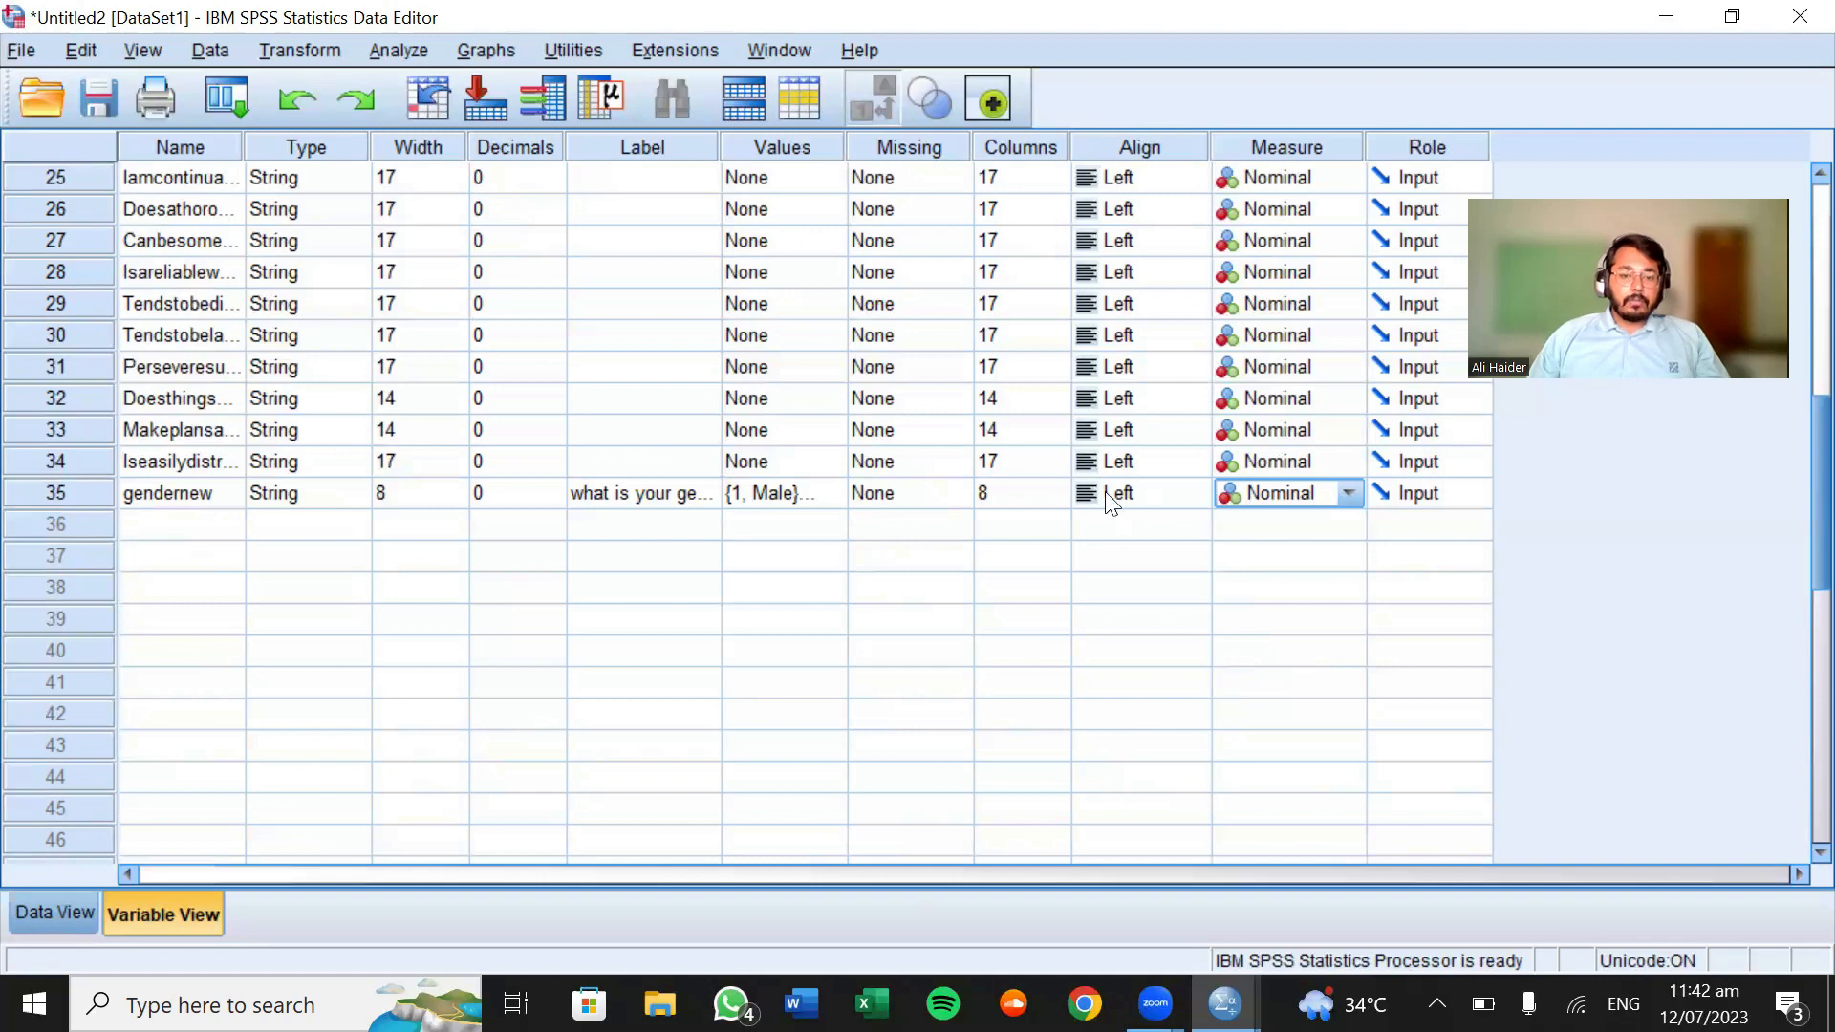
# Enter the codes 1, 2 and 3 for gendernew in cases 2, 3 and 4 of the data
pyautogui.click(16, 916)
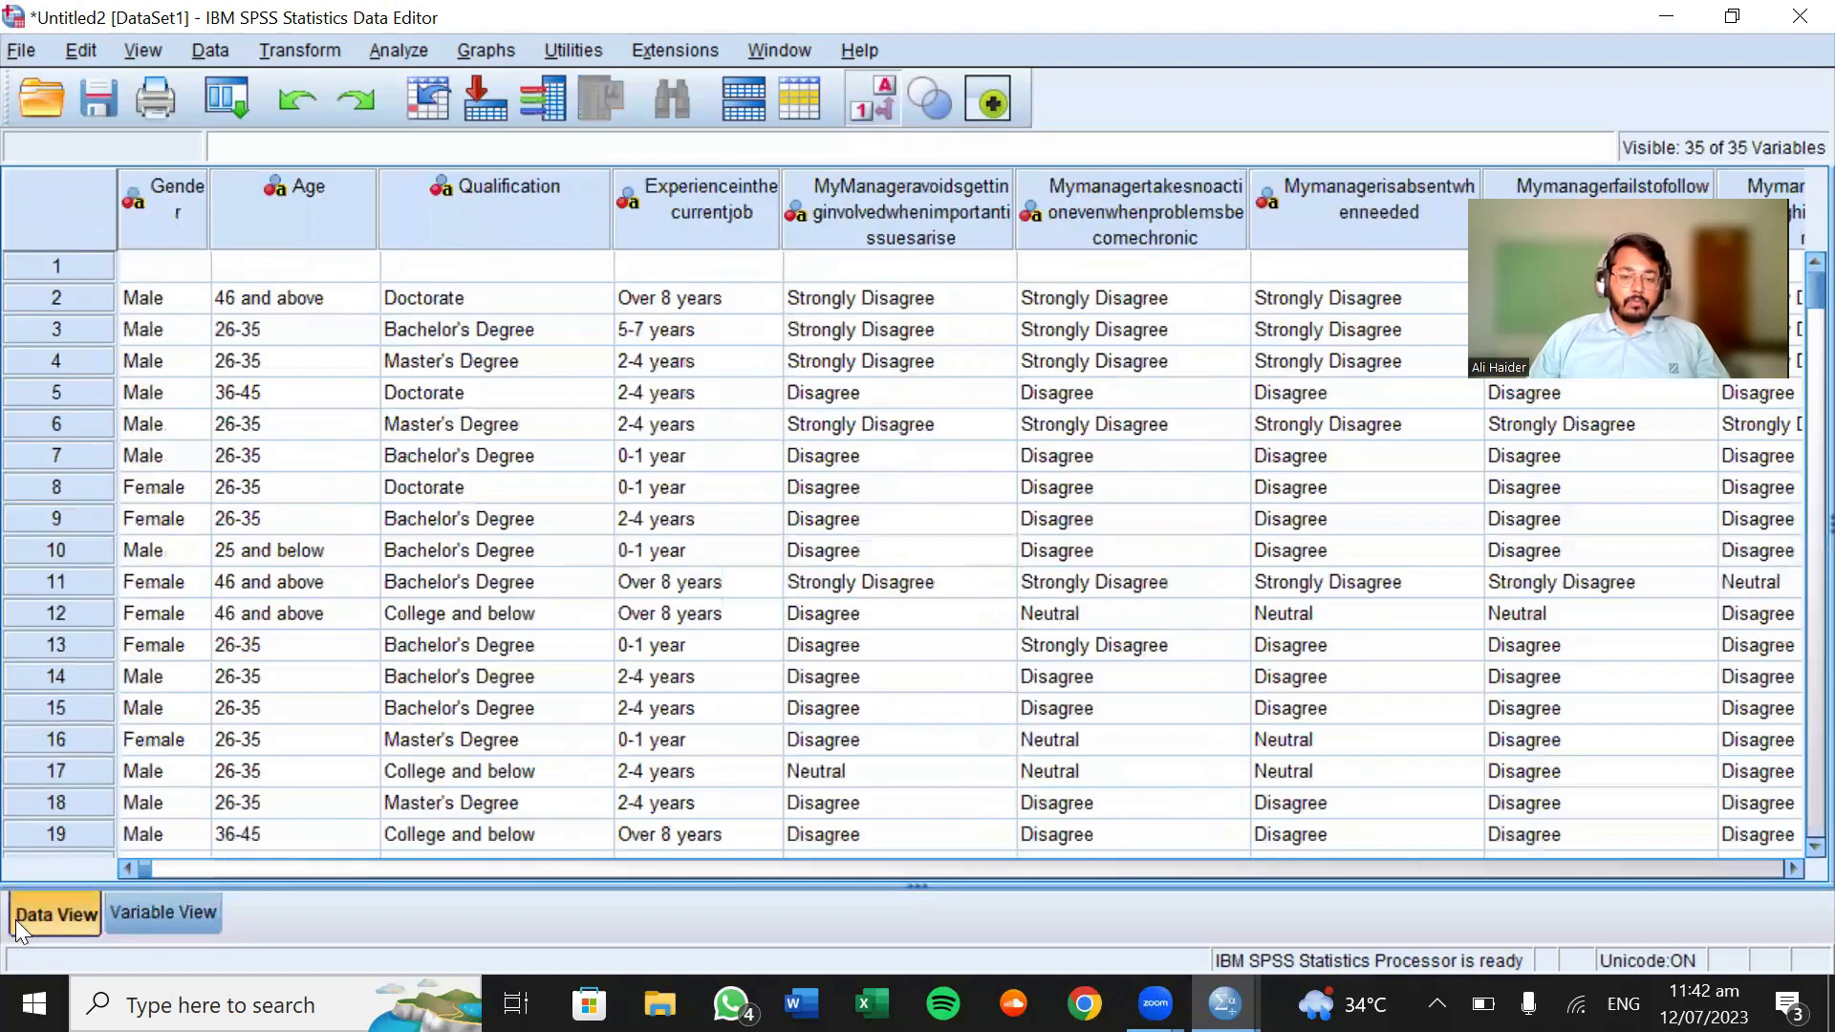
pyautogui.moveTo(140, 867); pyautogui.dragTo(616, 857)
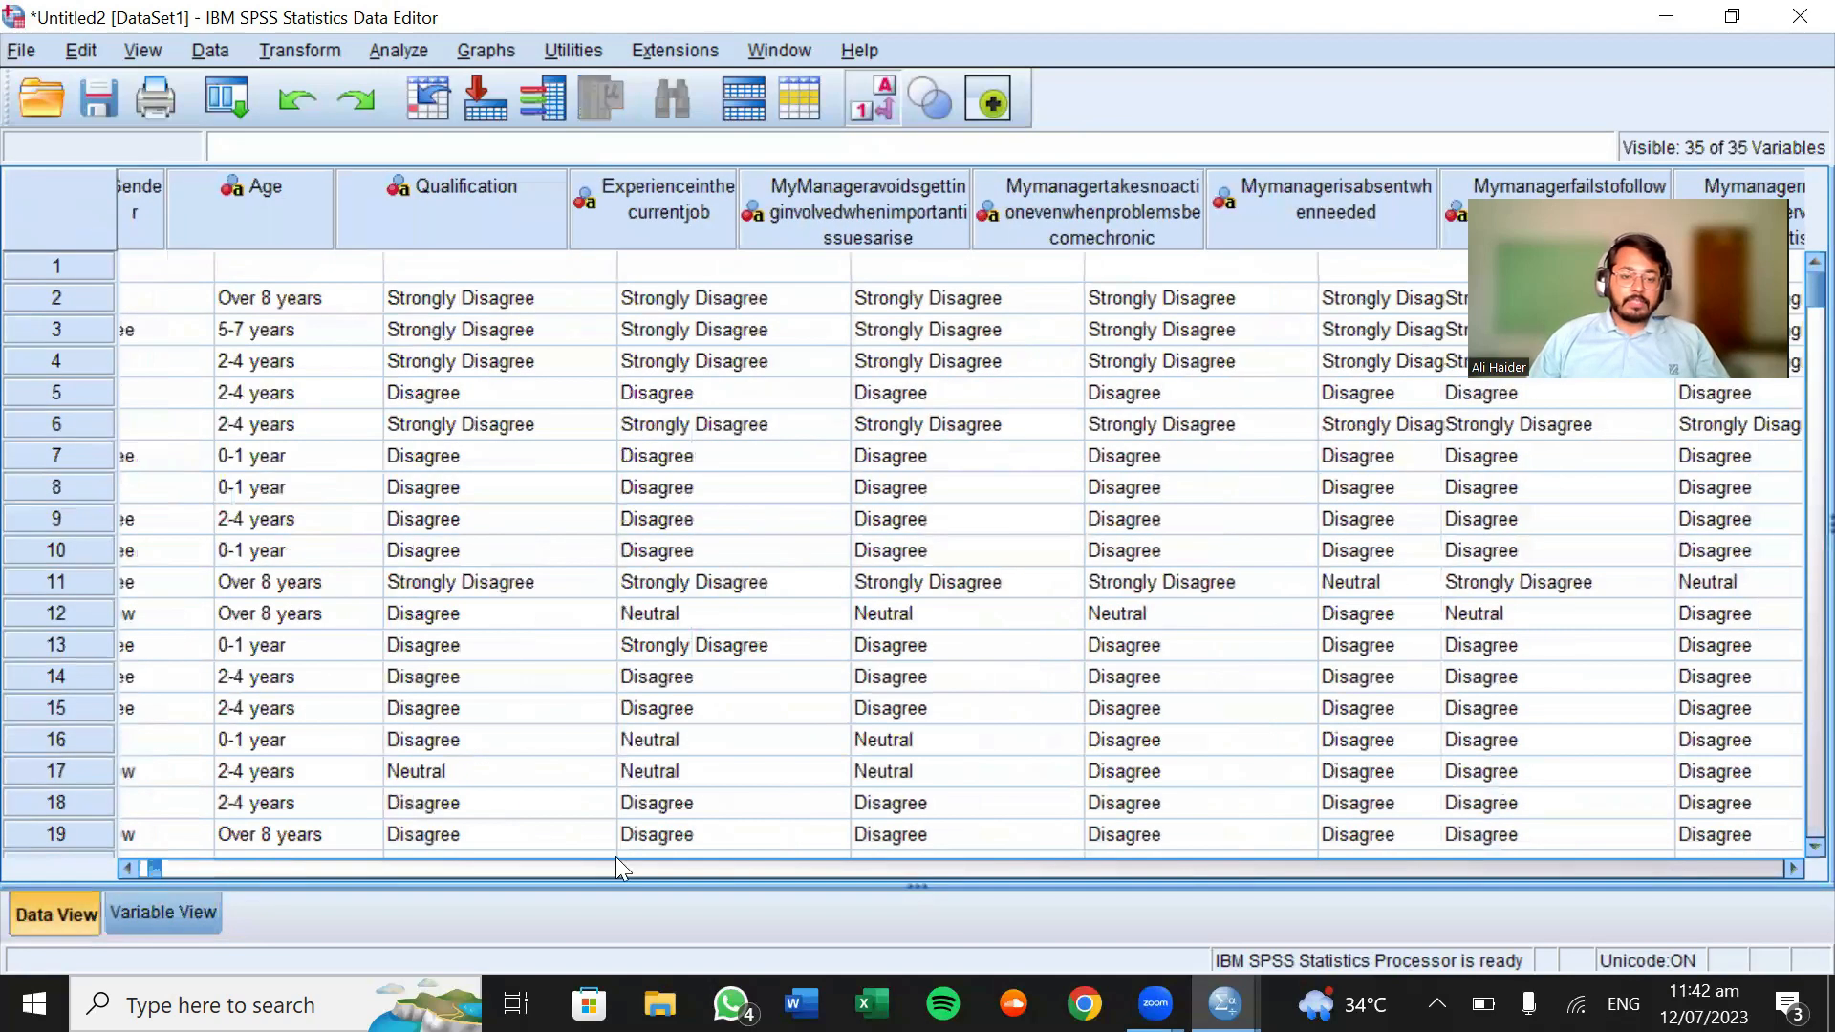
pyautogui.moveTo(1643, 857); pyautogui.dragTo(1737, 856)
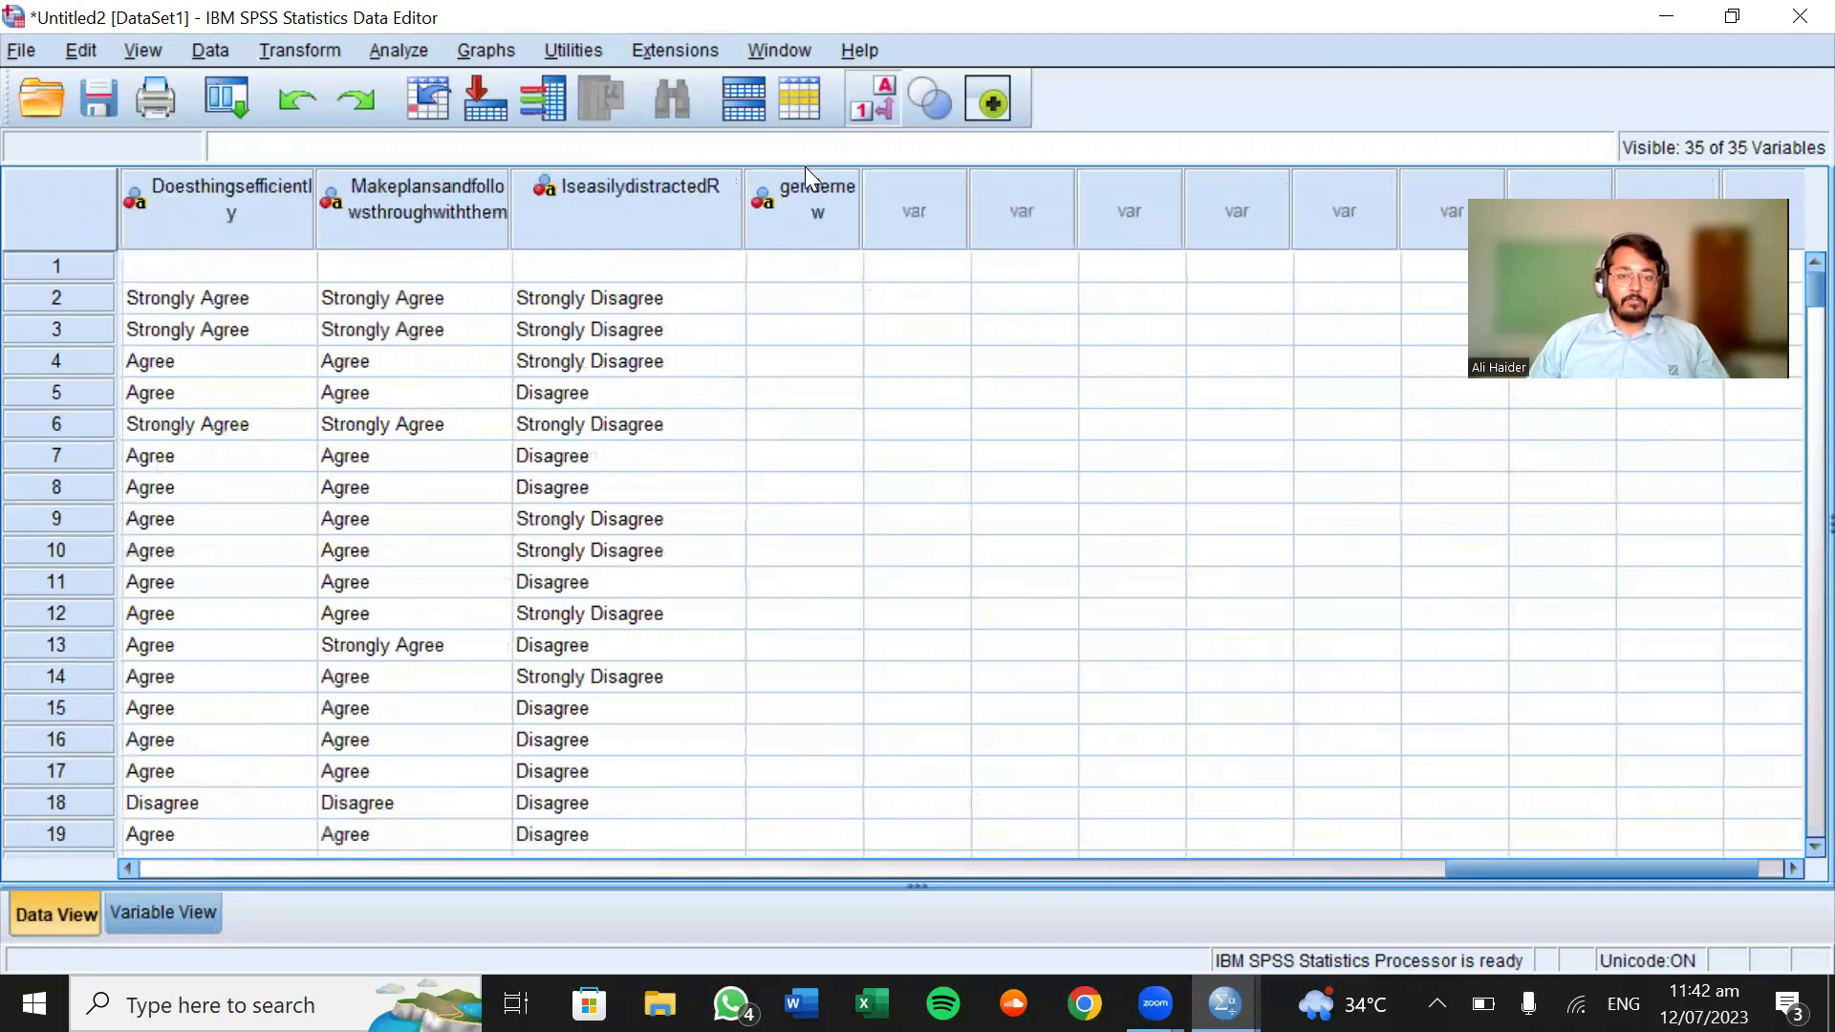
pyautogui.click(826, 299)
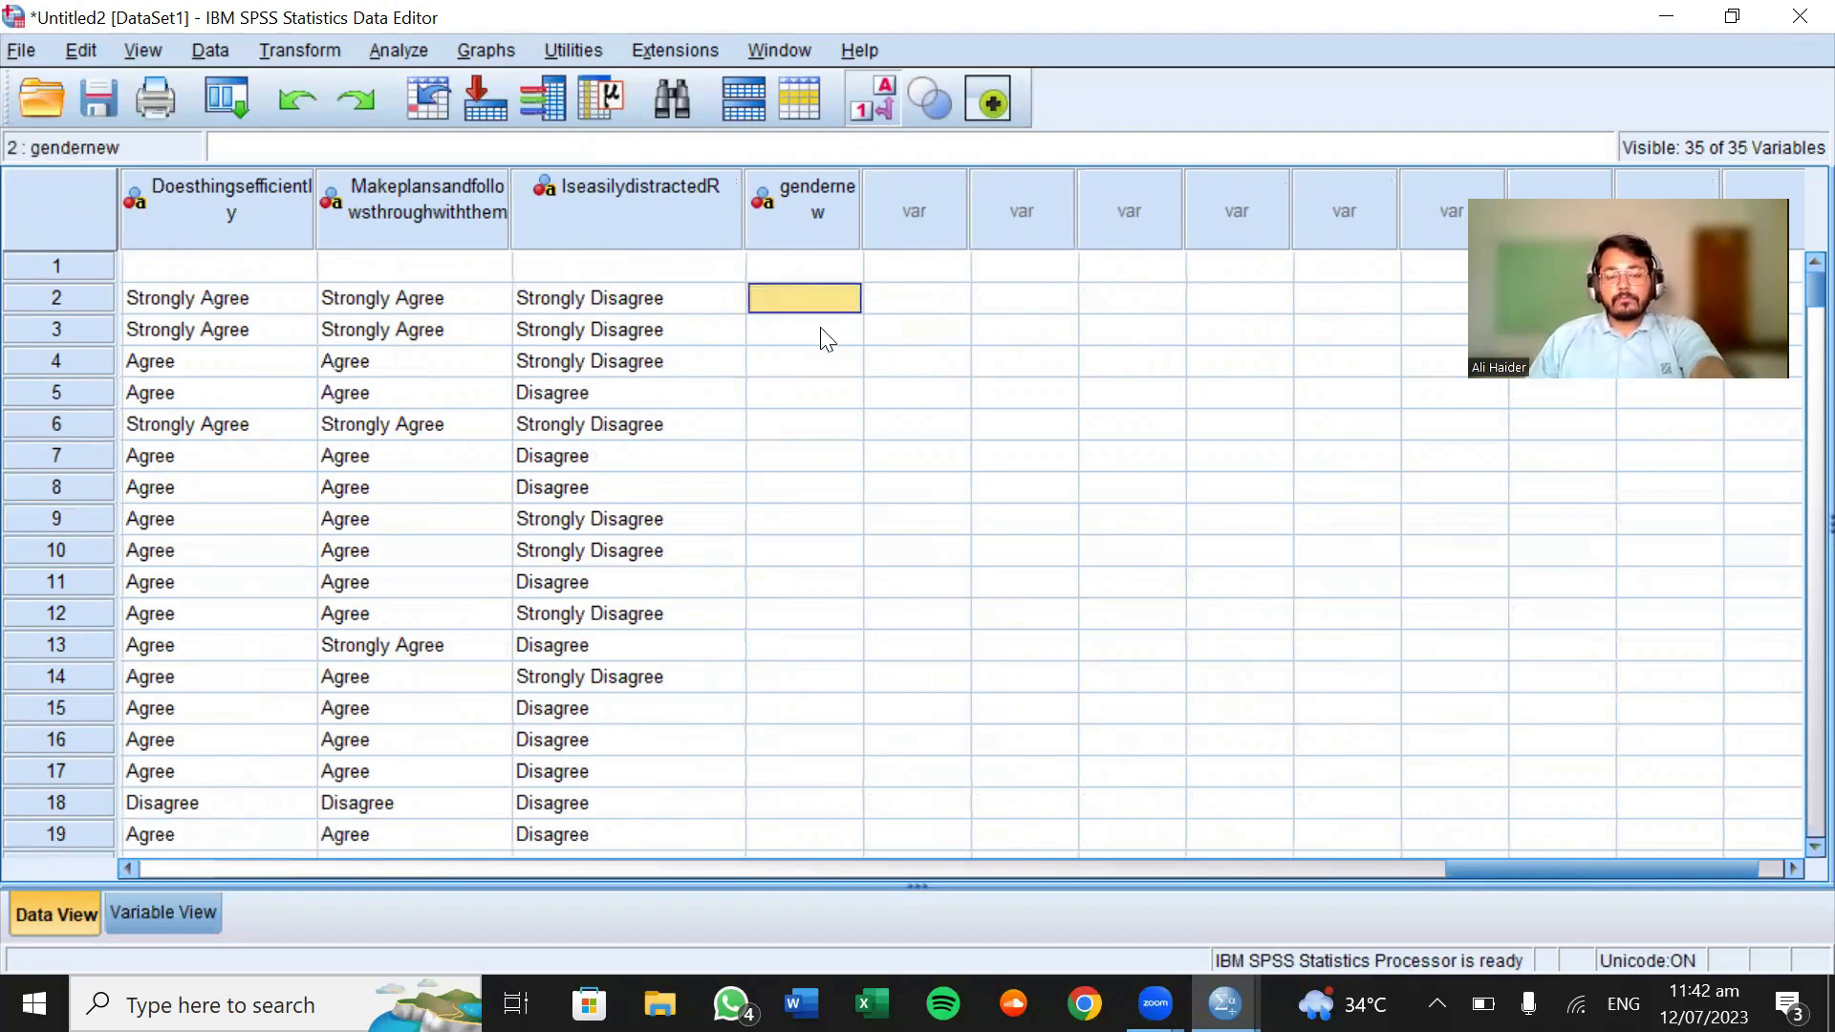
pyautogui.write('1')
pyautogui.press('Return')
pyautogui.write('2')
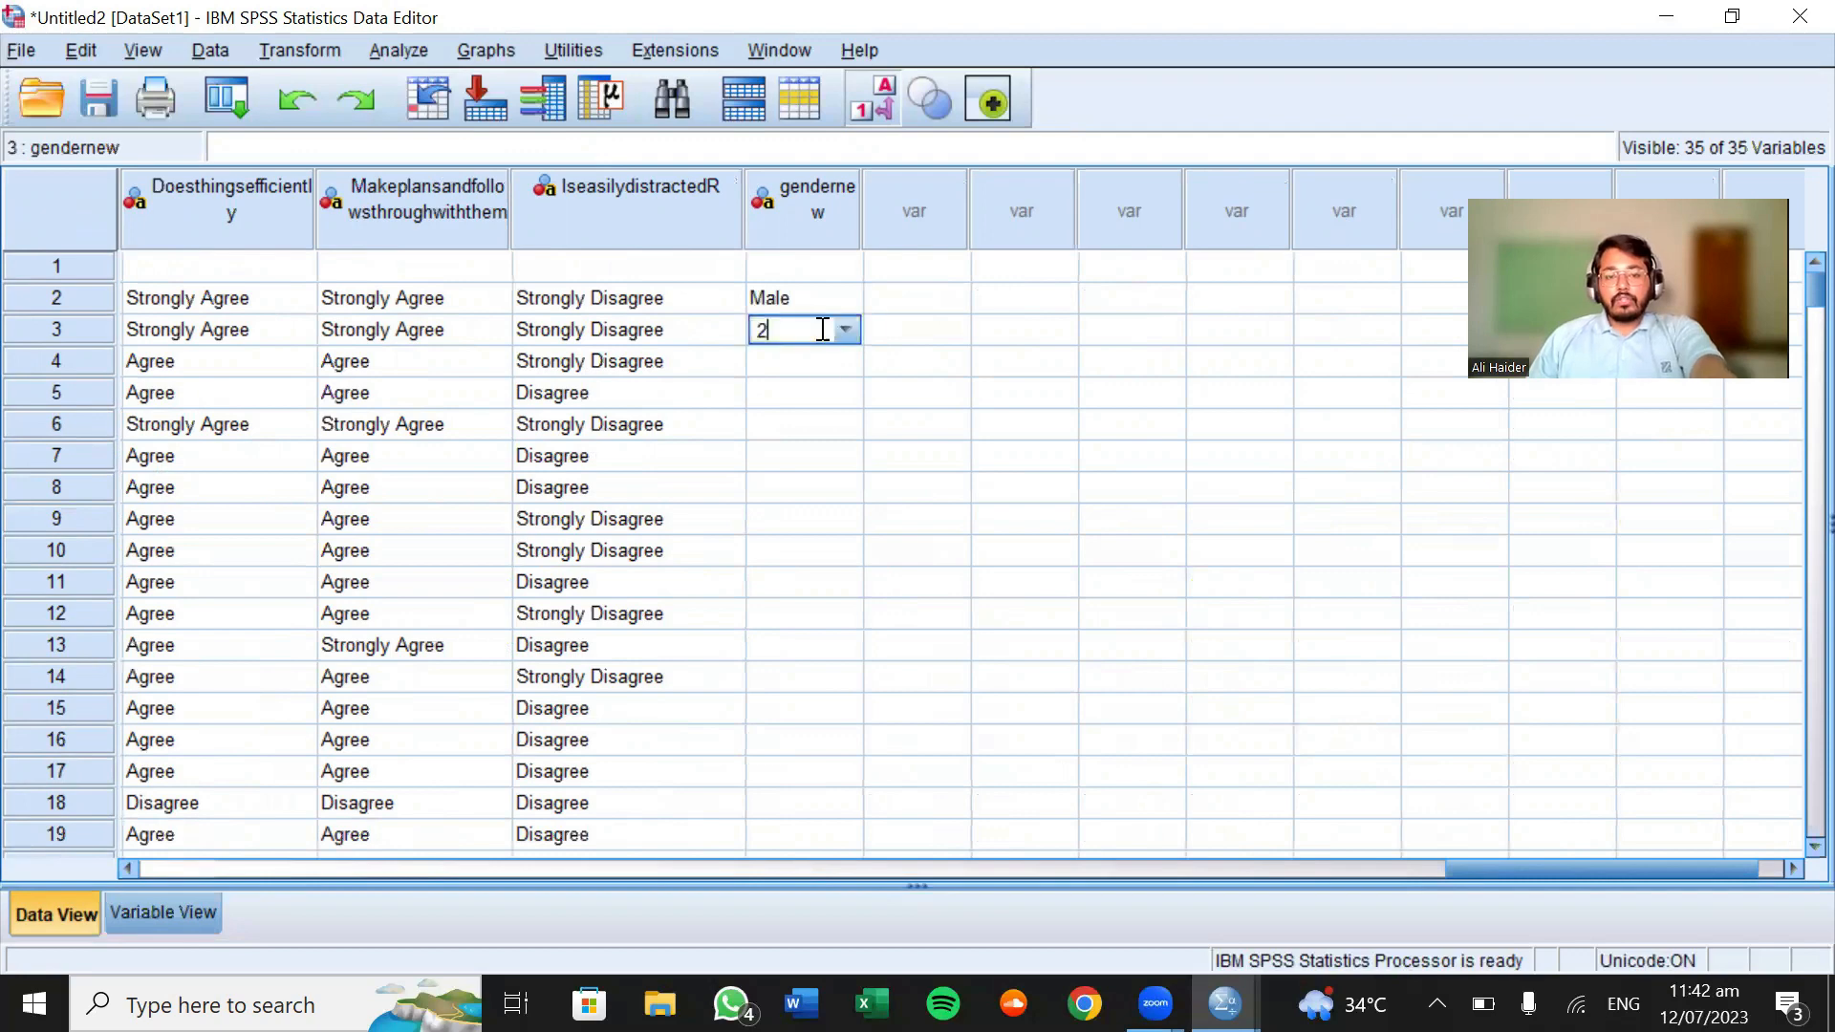
pyautogui.press('Return')
pyautogui.write('3')
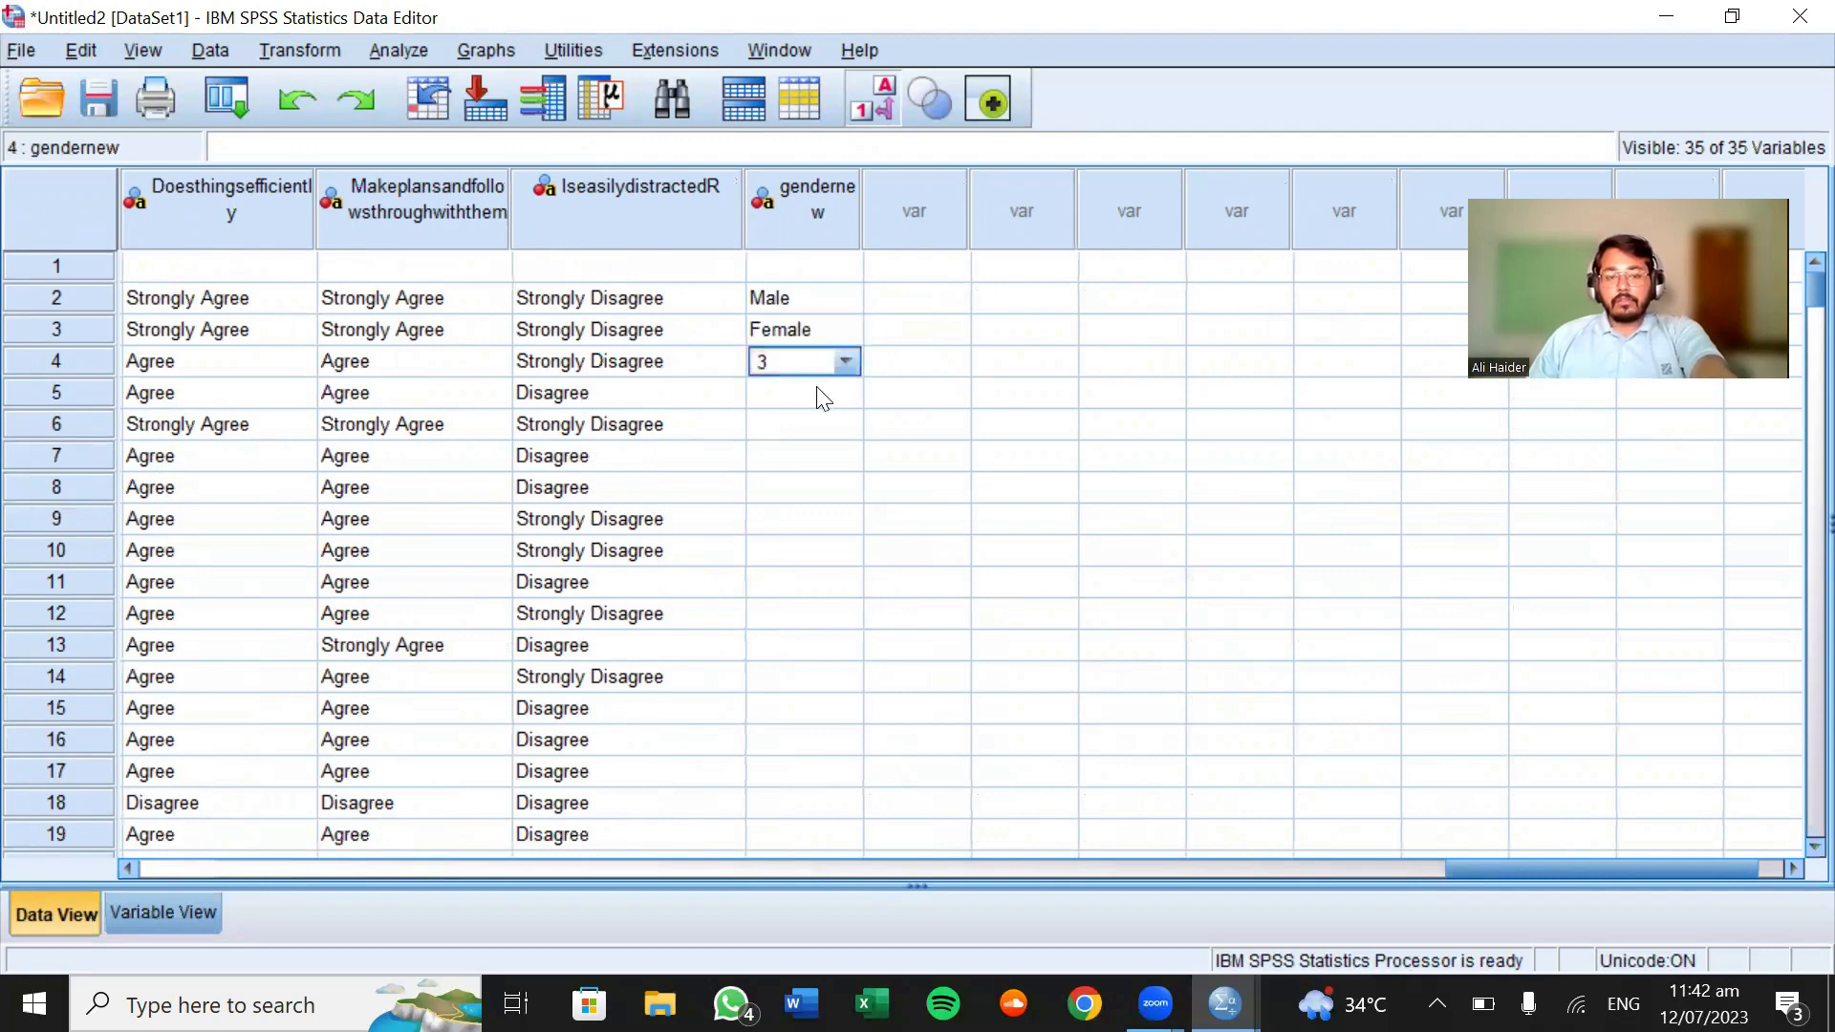
pyautogui.press('Return')
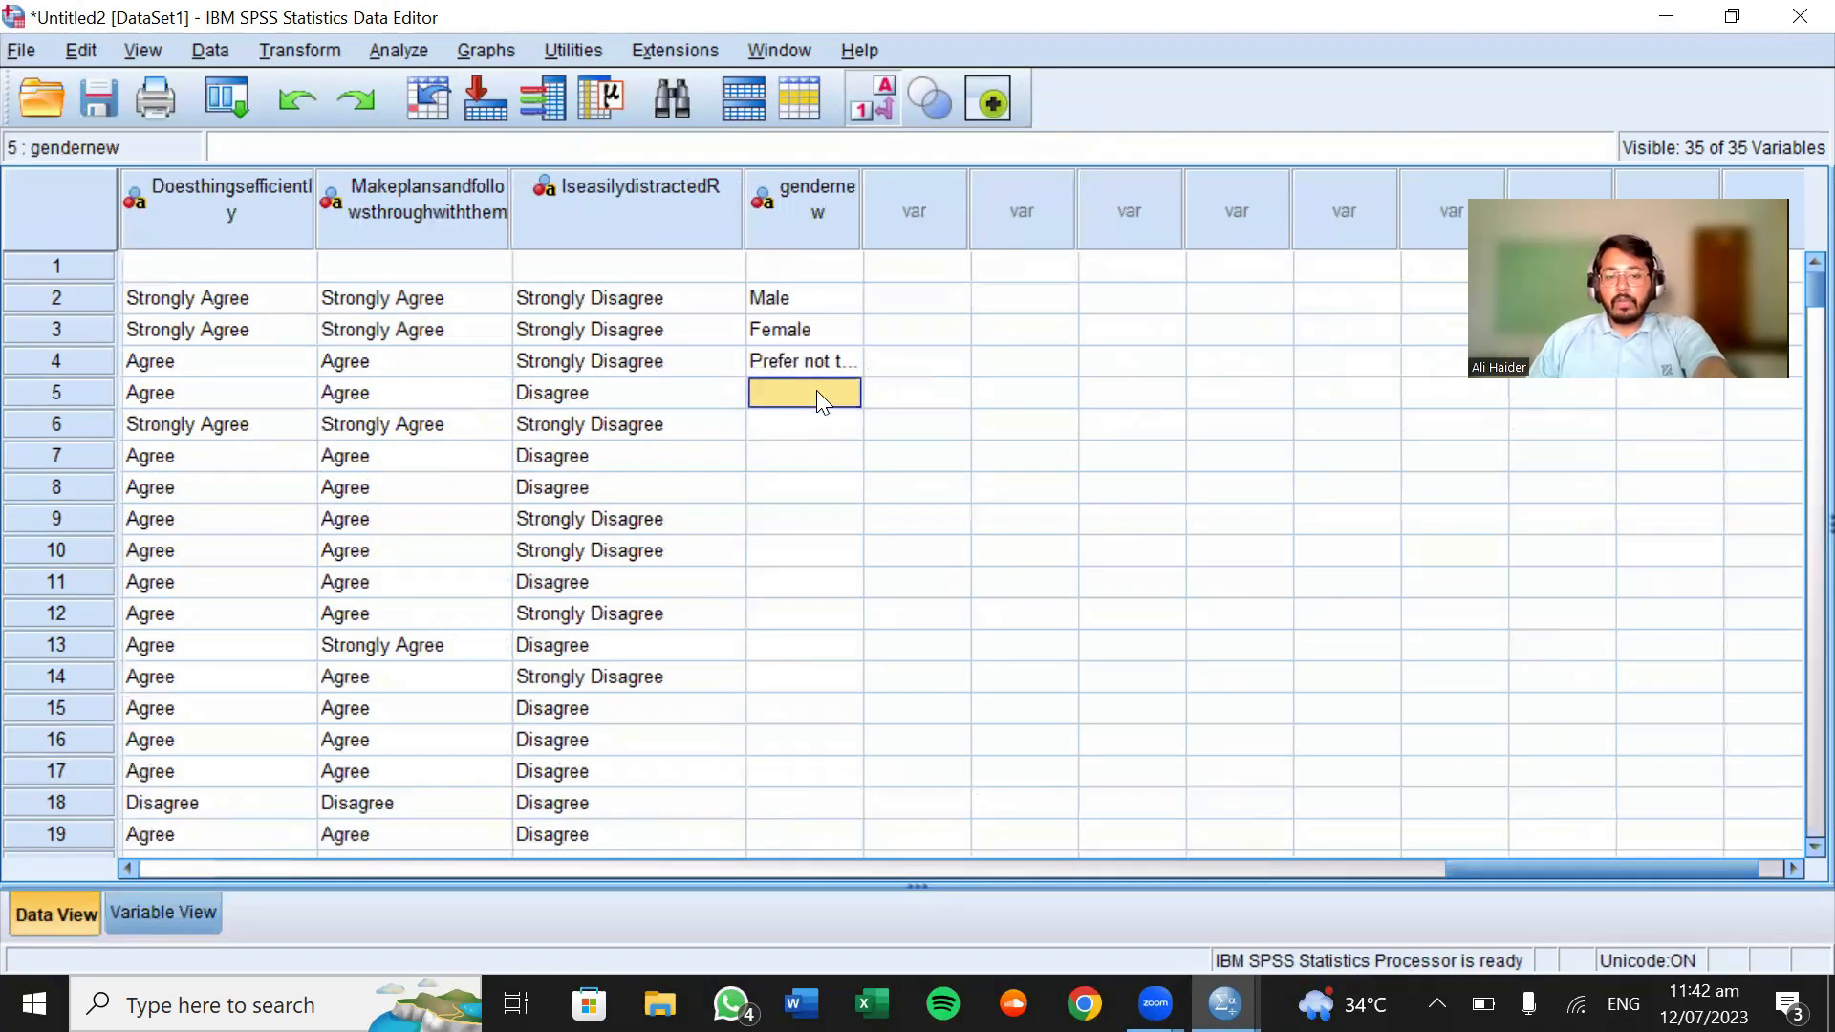
# Set gendernew to Male for case 5 and Female for case 6 by choosing from the defined value labels
pyautogui.write('ma')
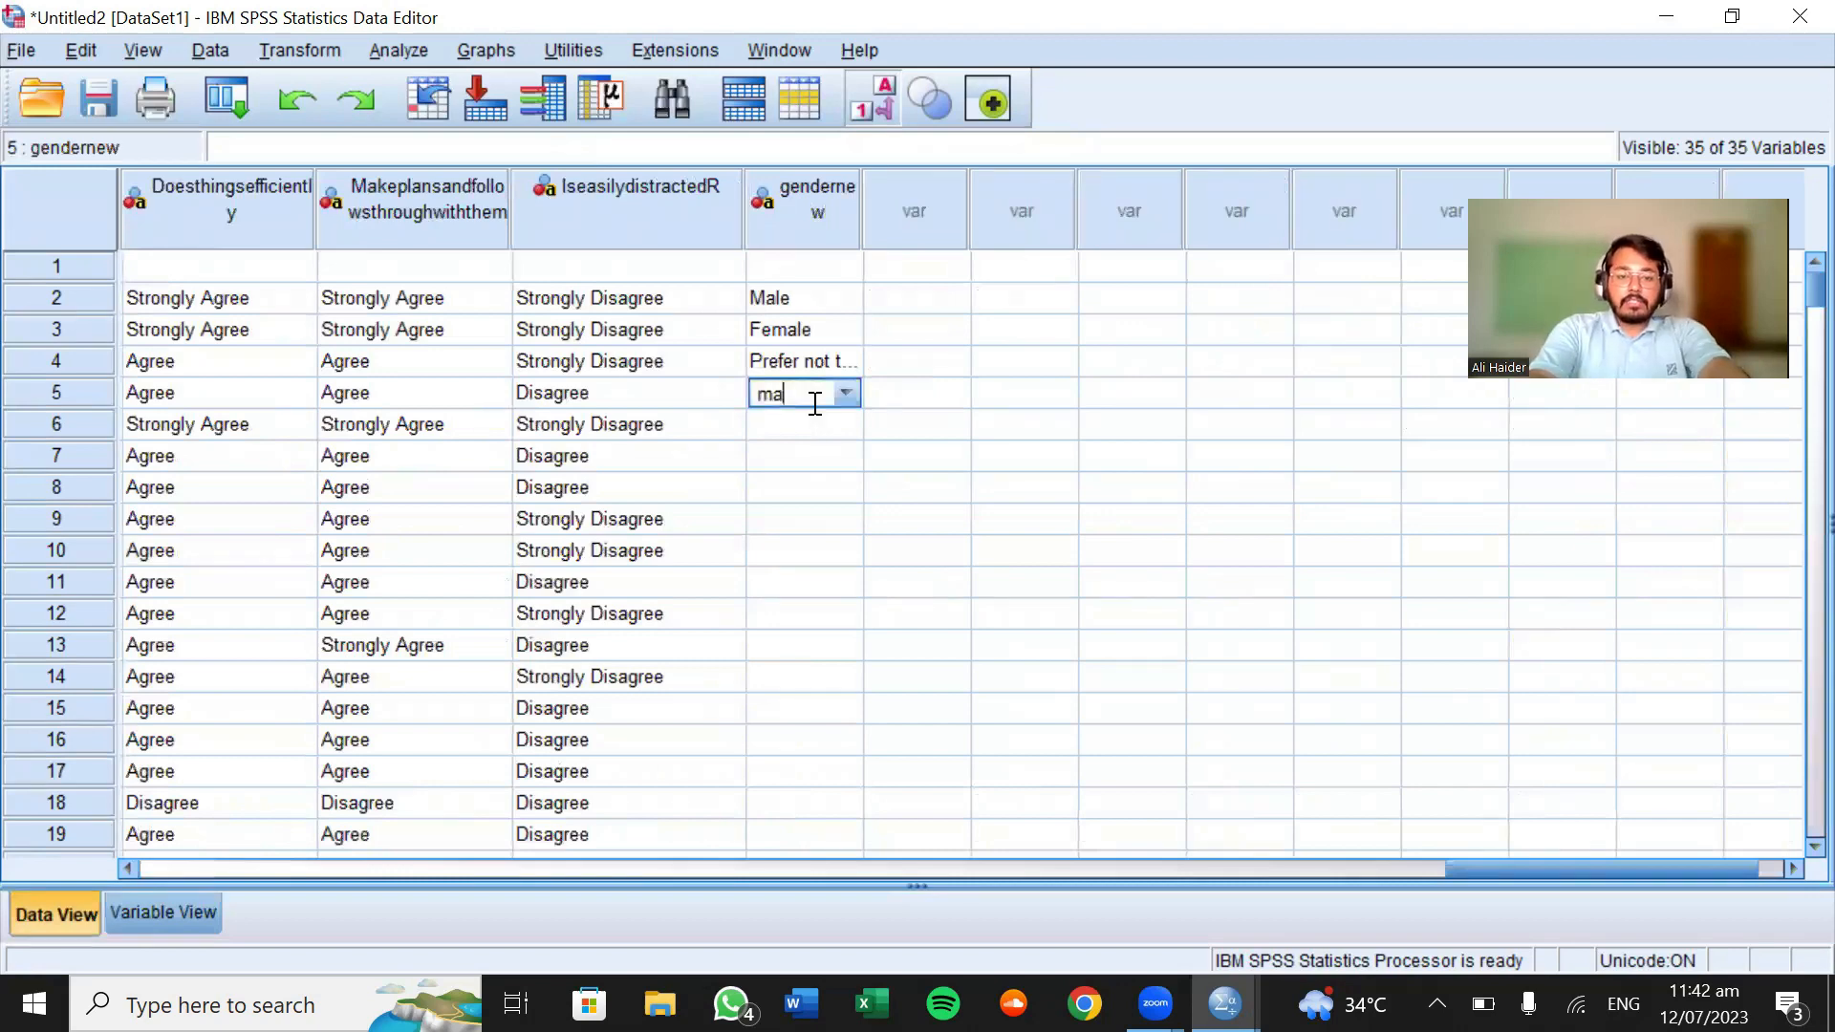
pyautogui.write('le')
pyautogui.press('BackSpace')
pyautogui.press('BackSpace')
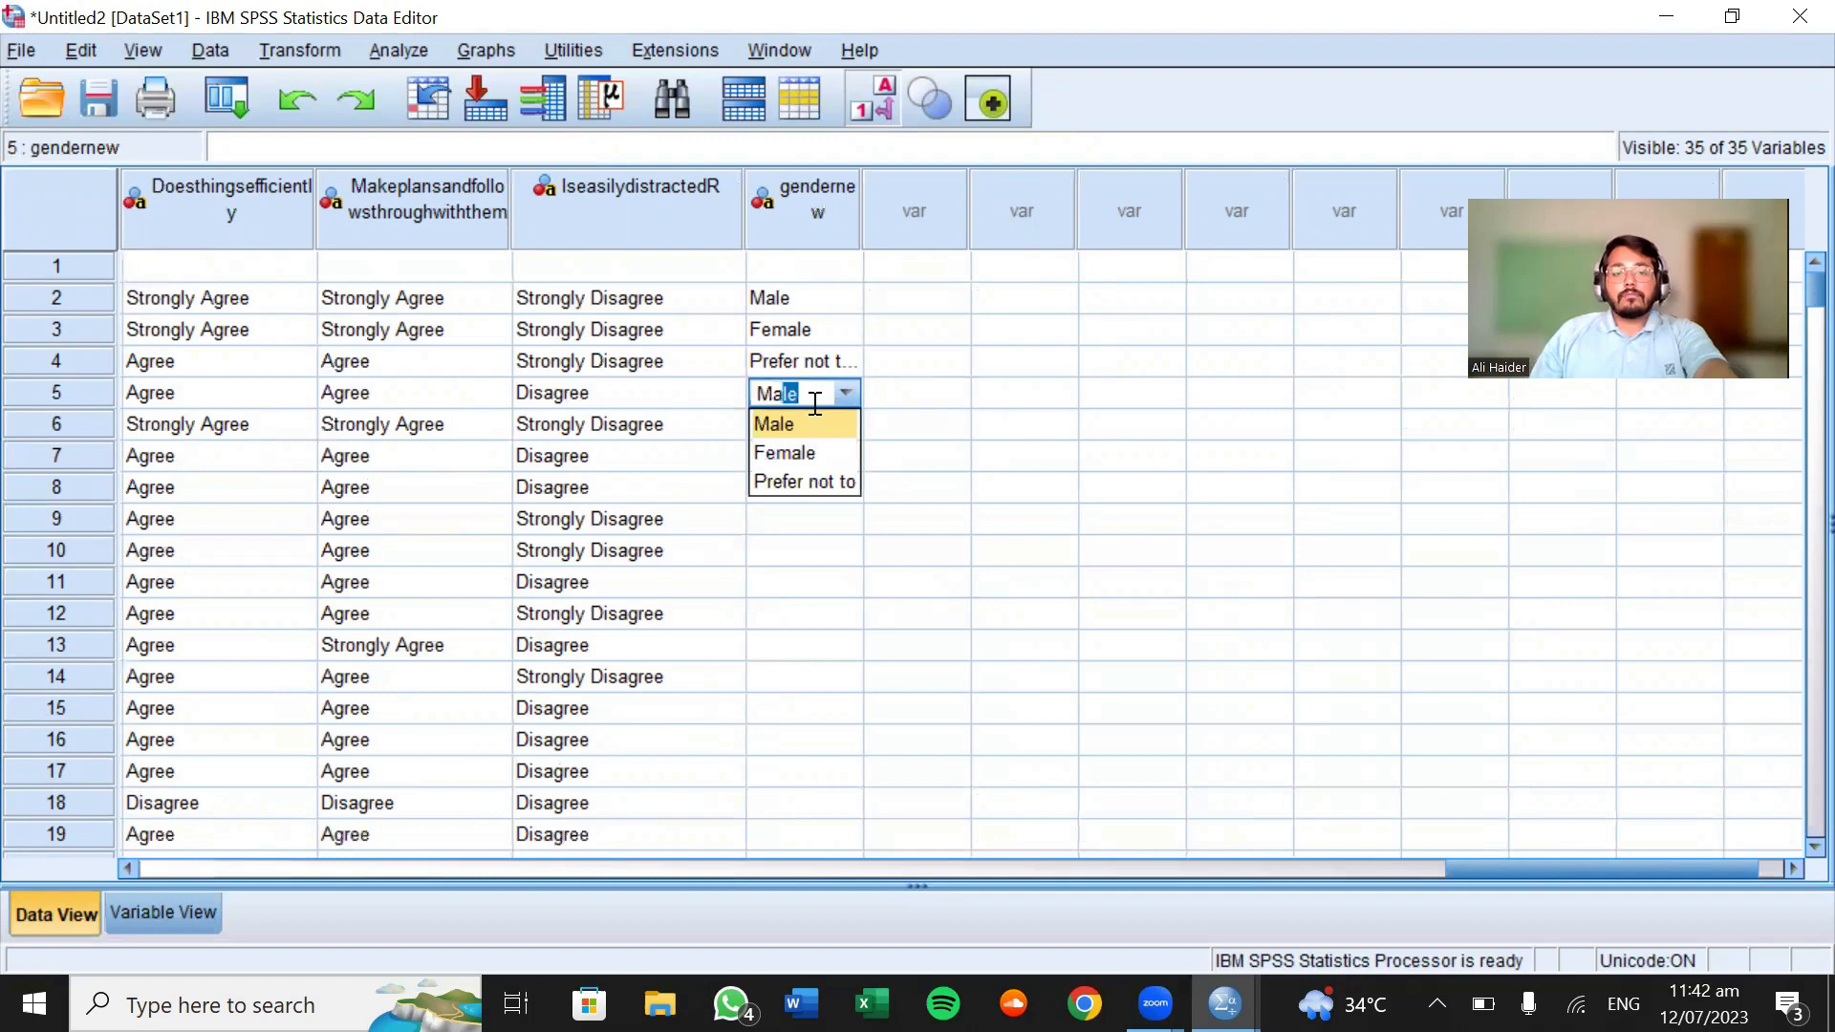
pyautogui.click(822, 428)
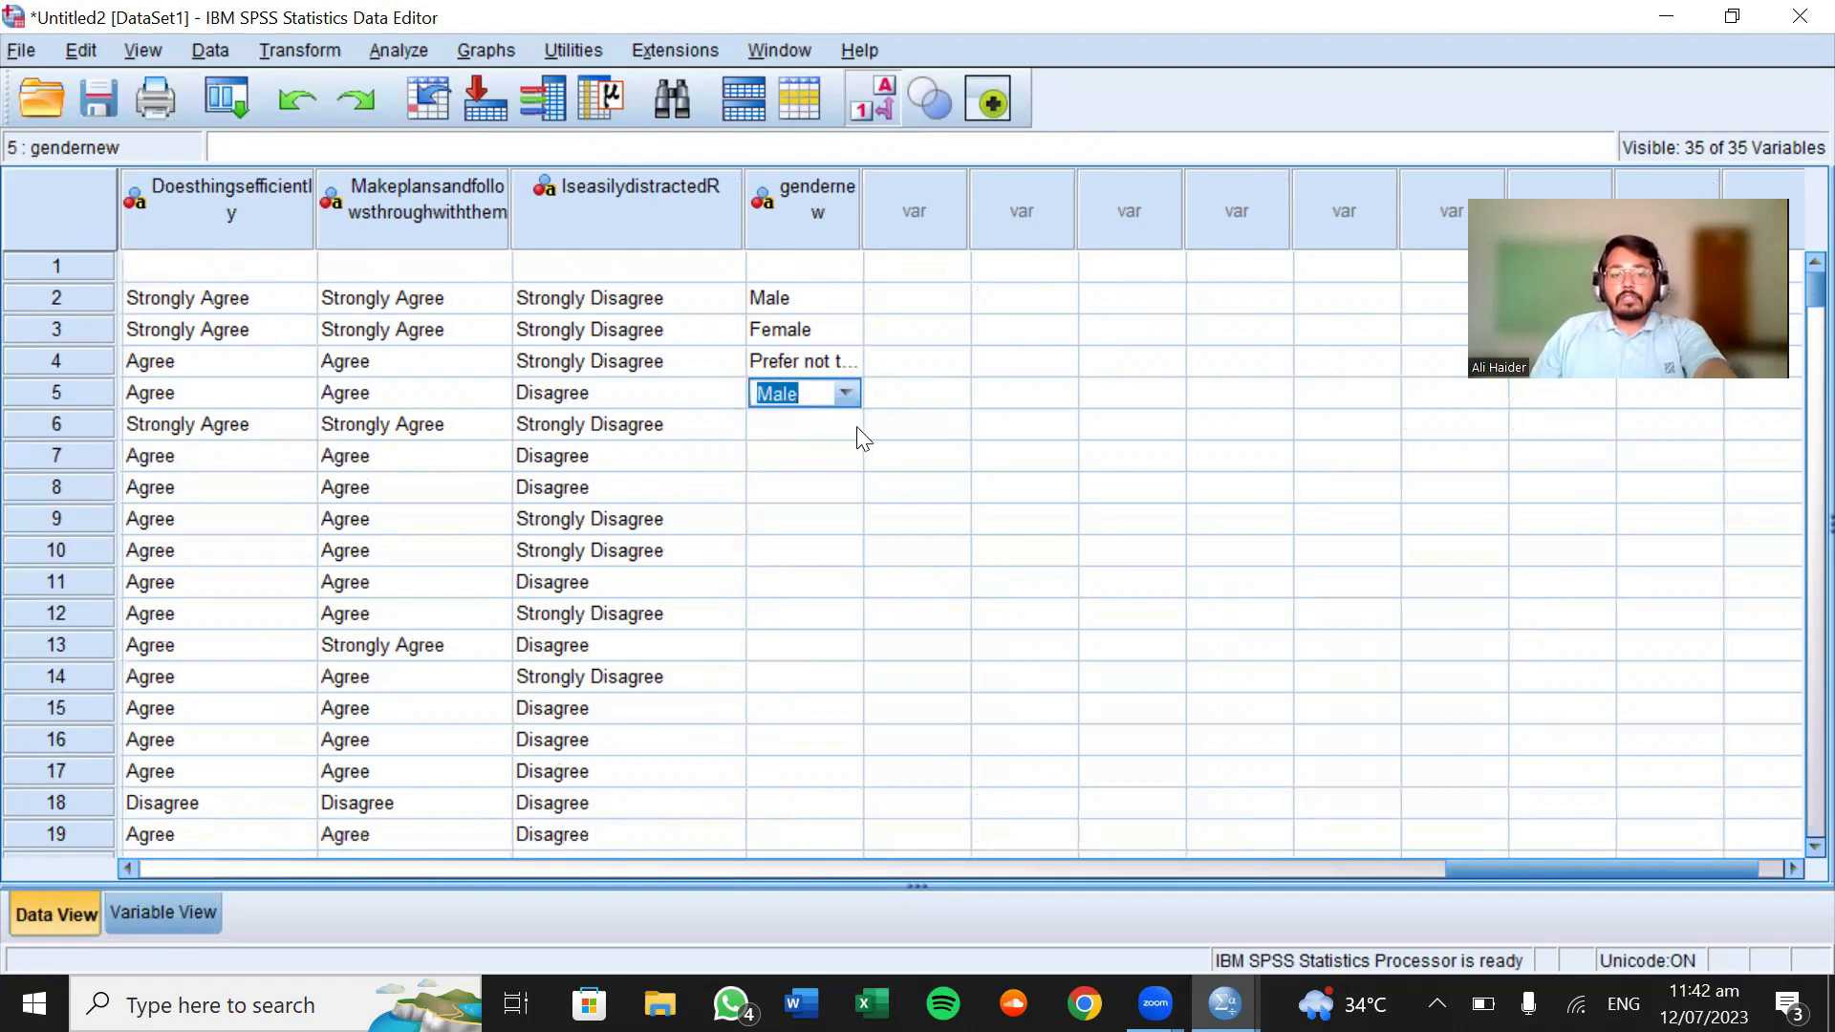
pyautogui.click(852, 426)
pyautogui.click(849, 426)
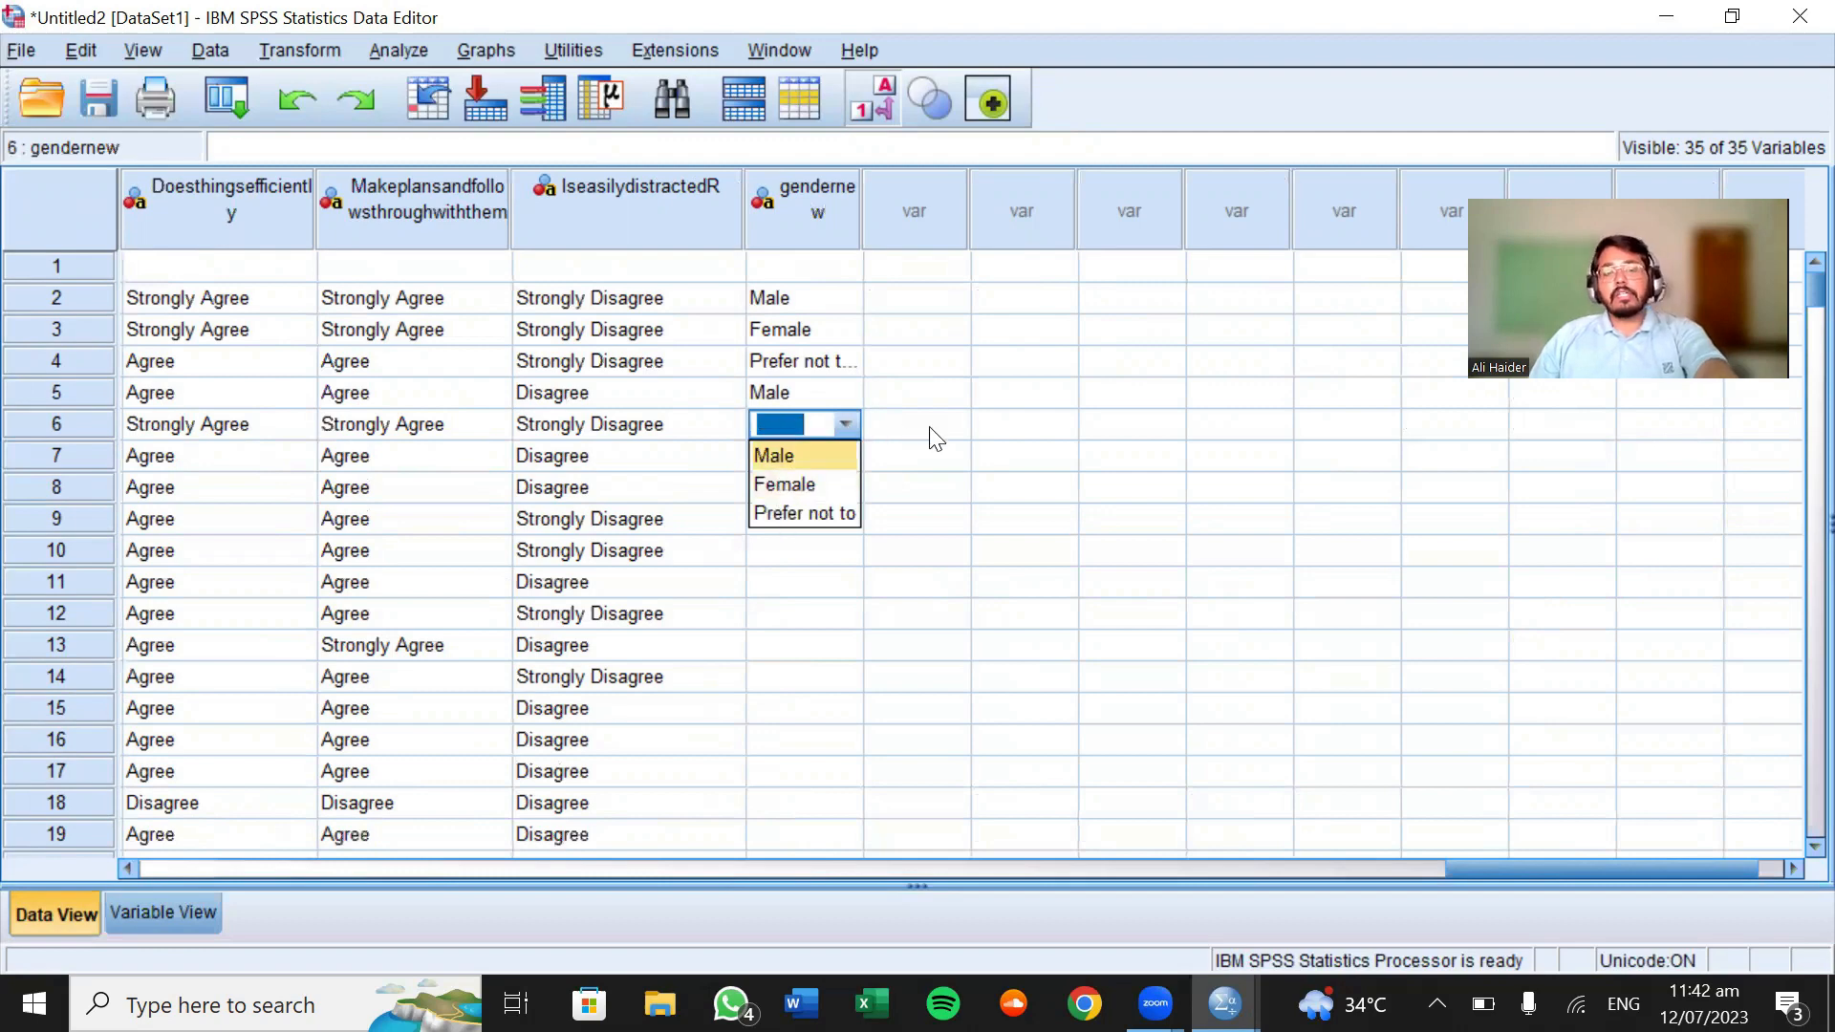
pyautogui.press('Return')
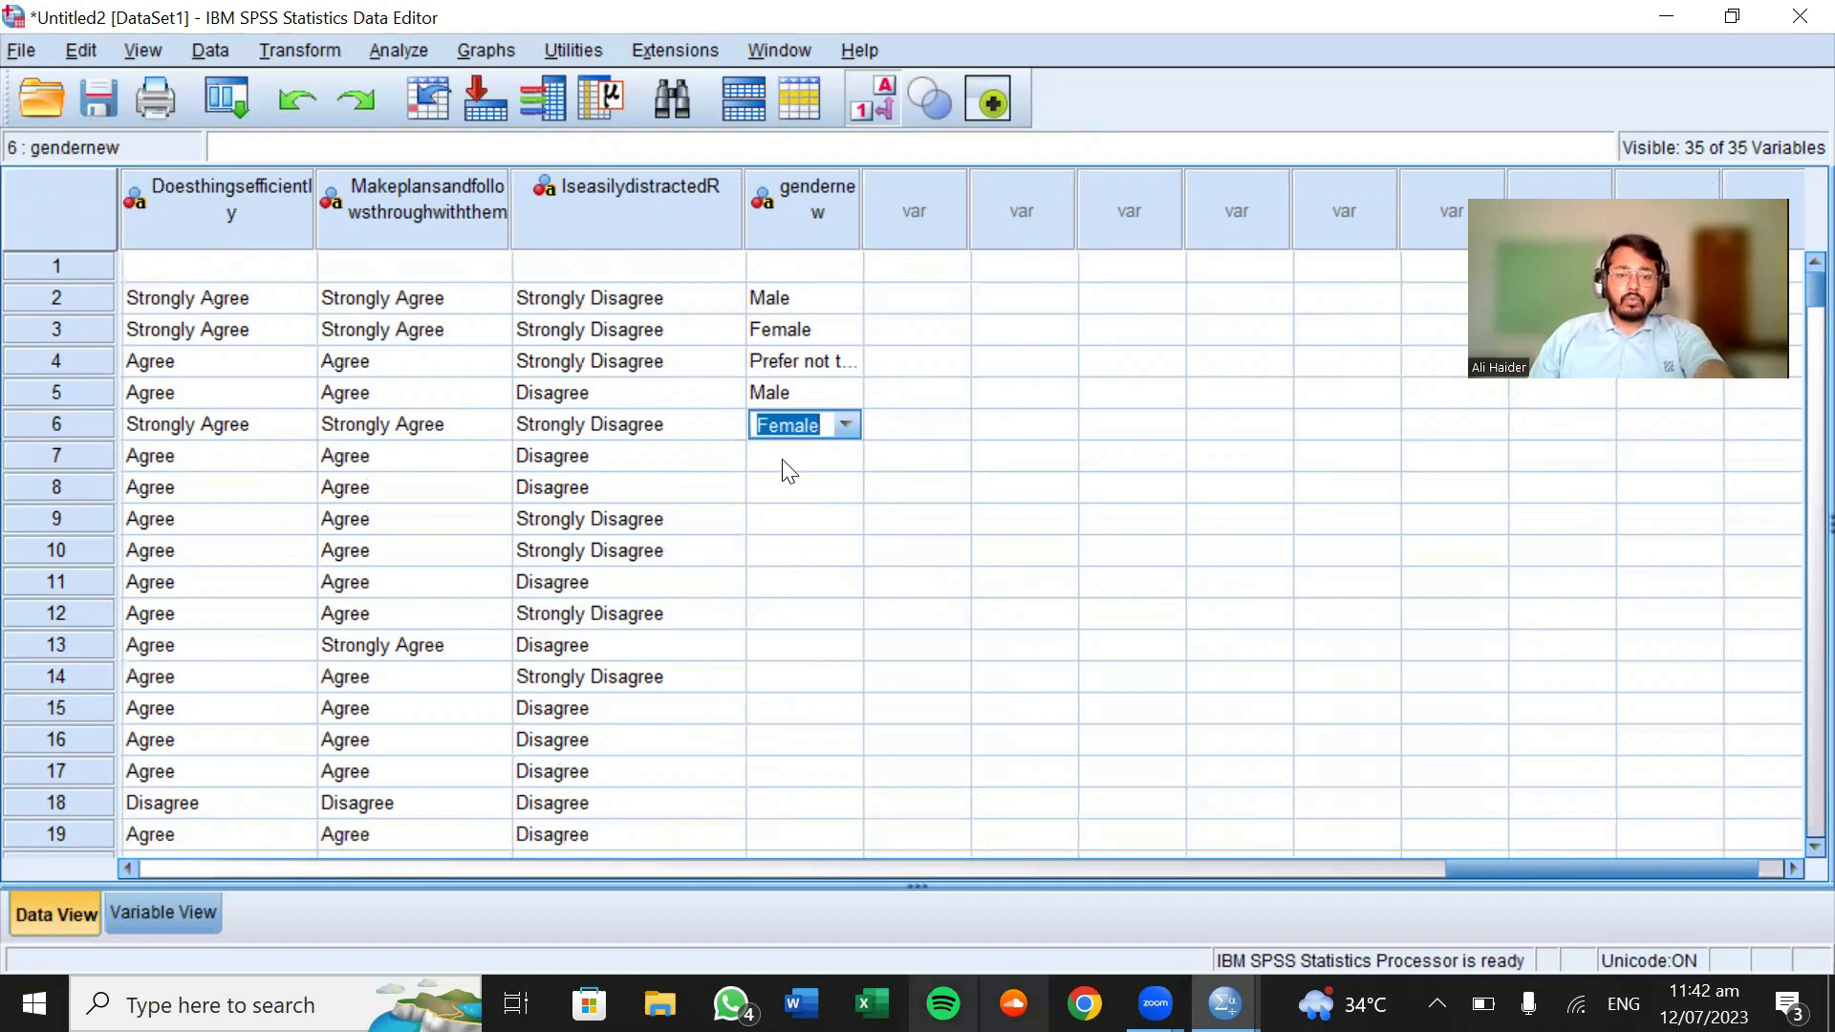
# Review the variable definitions down to gendernew and return to the data at case 7
pyautogui.hotkey('ctrl', 't')
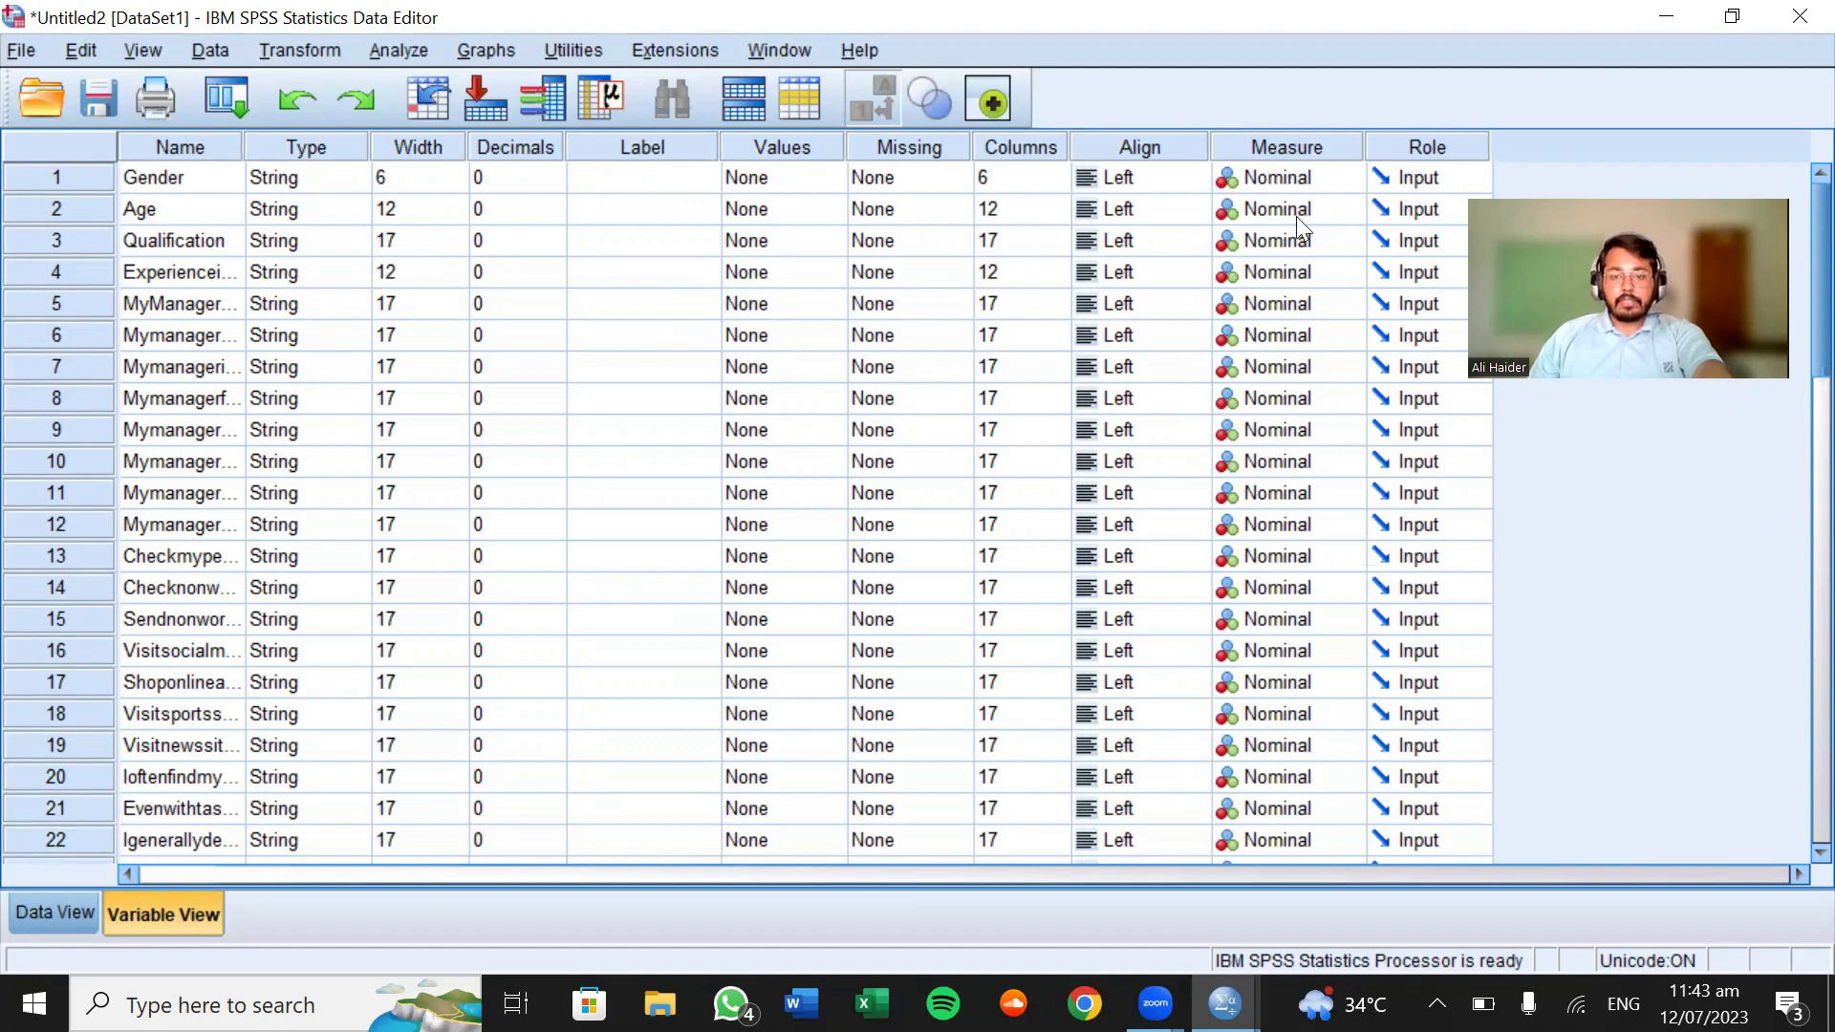
pyautogui.scroll(-3, 473, 277)
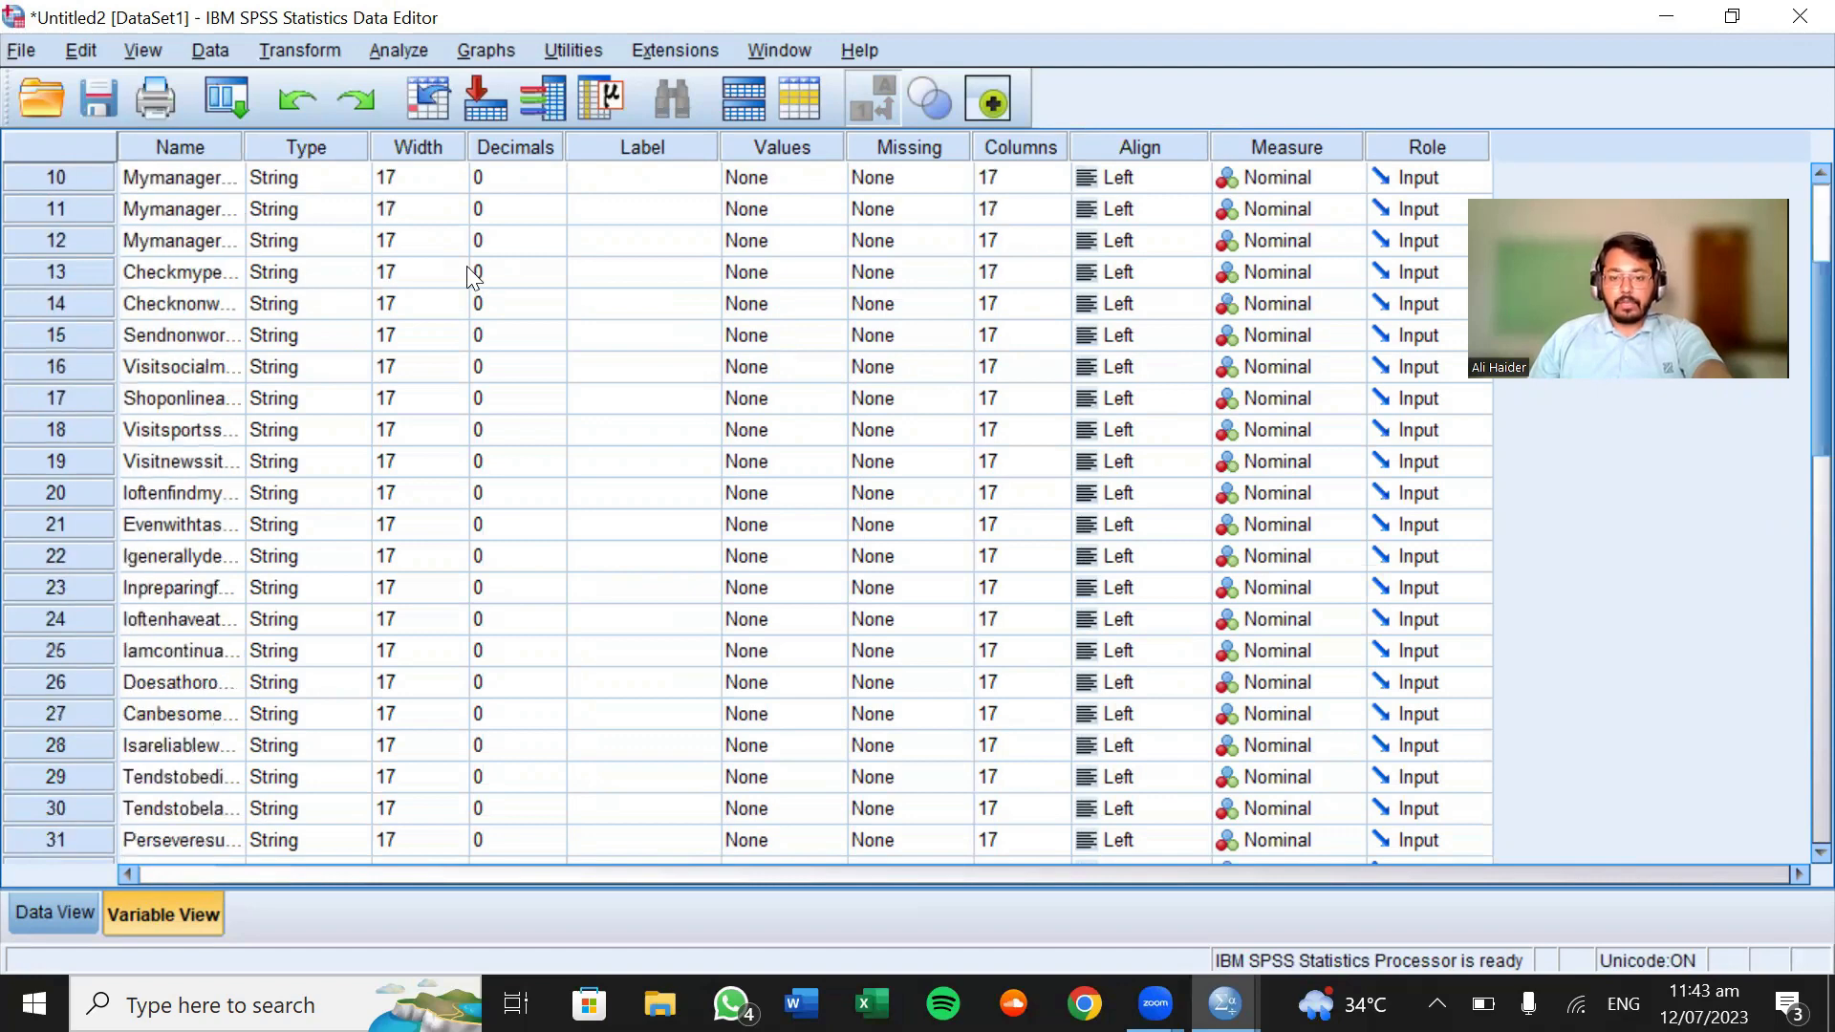
pyautogui.scroll(-2, 473, 277)
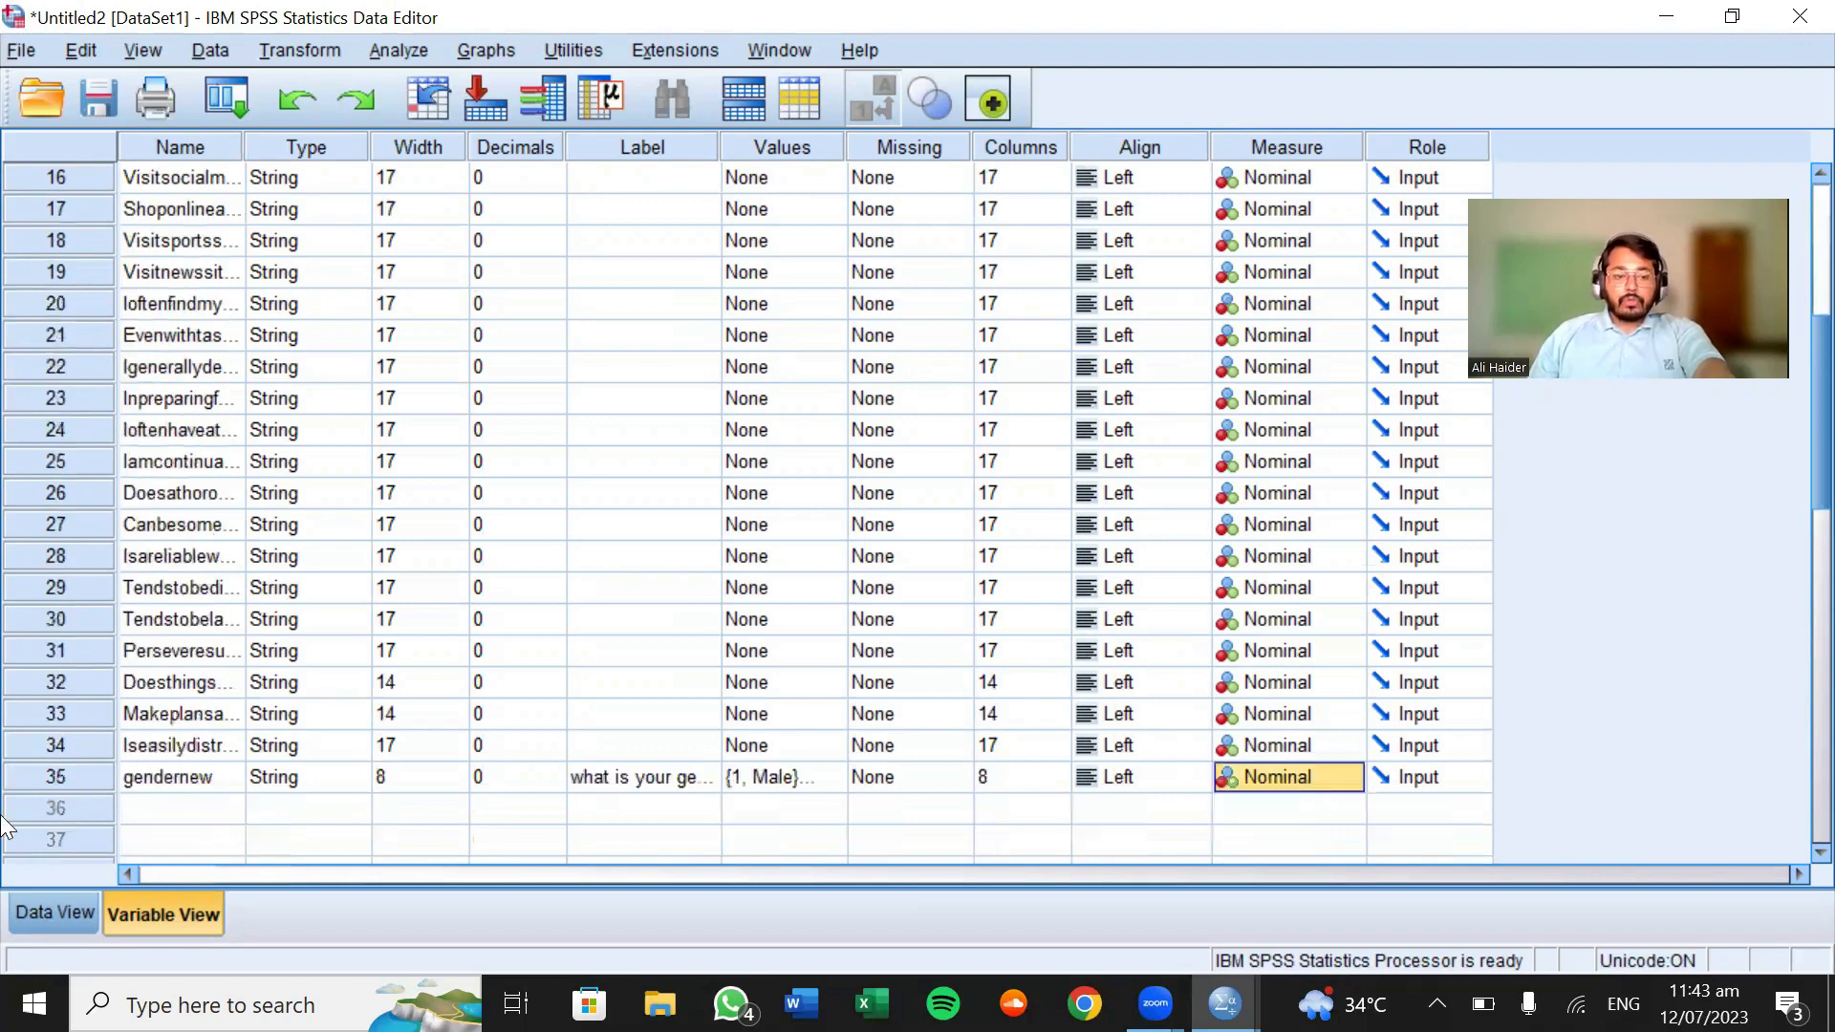
pyautogui.scroll(-5, 55, 905)
pyautogui.hotkey('ctrl', 't')
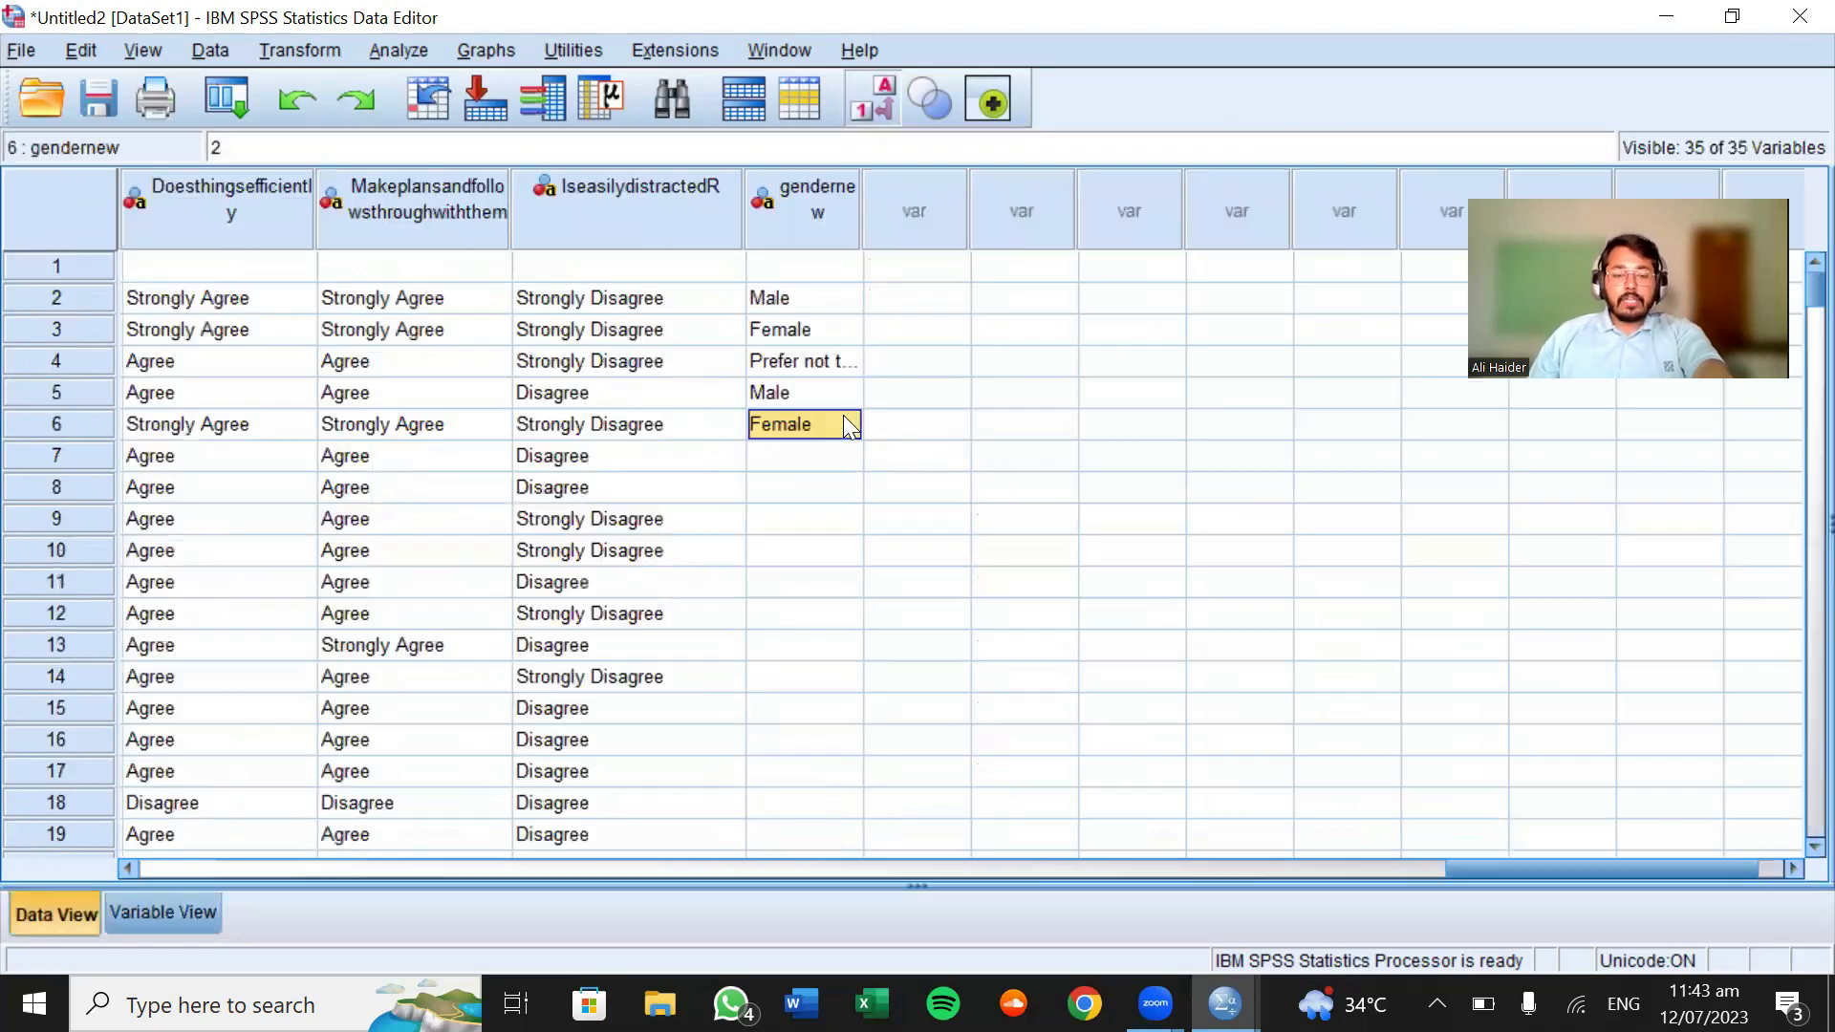
pyautogui.click(813, 464)
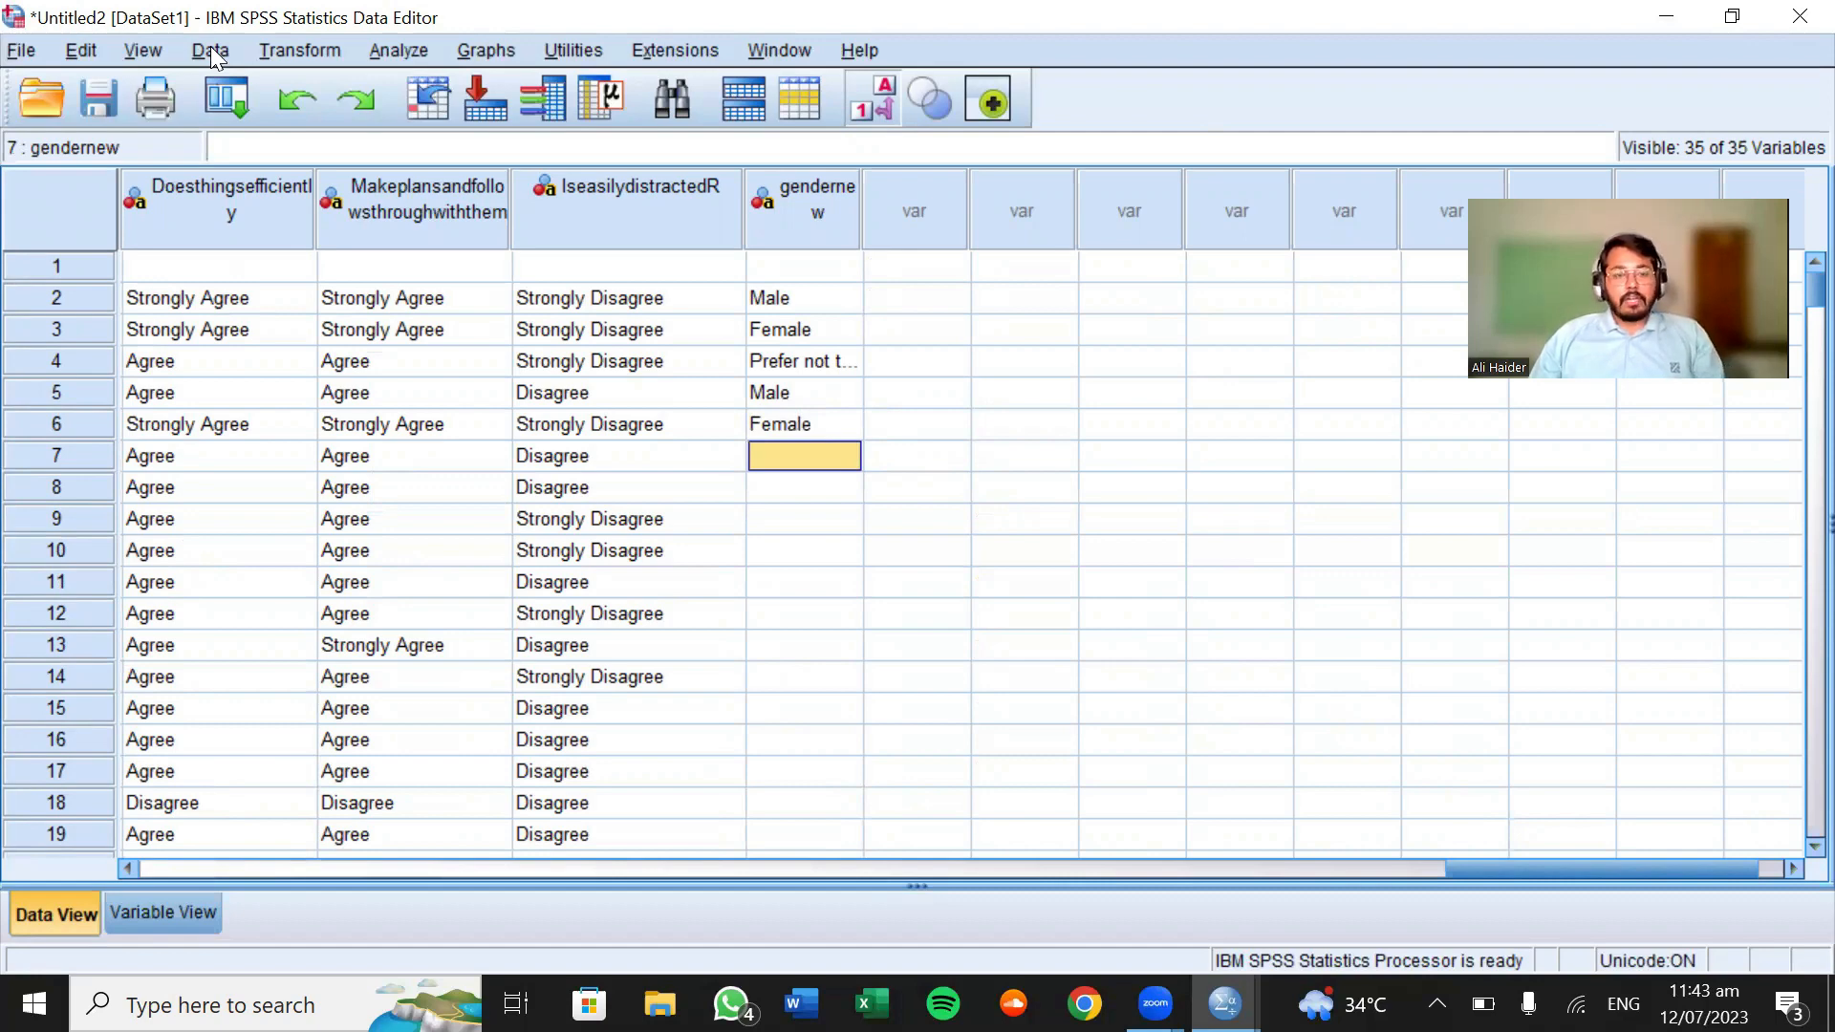
# Set up a Frequencies analysis with the "what is your gender" variable and open its statistics options
pyautogui.click(392, 49)
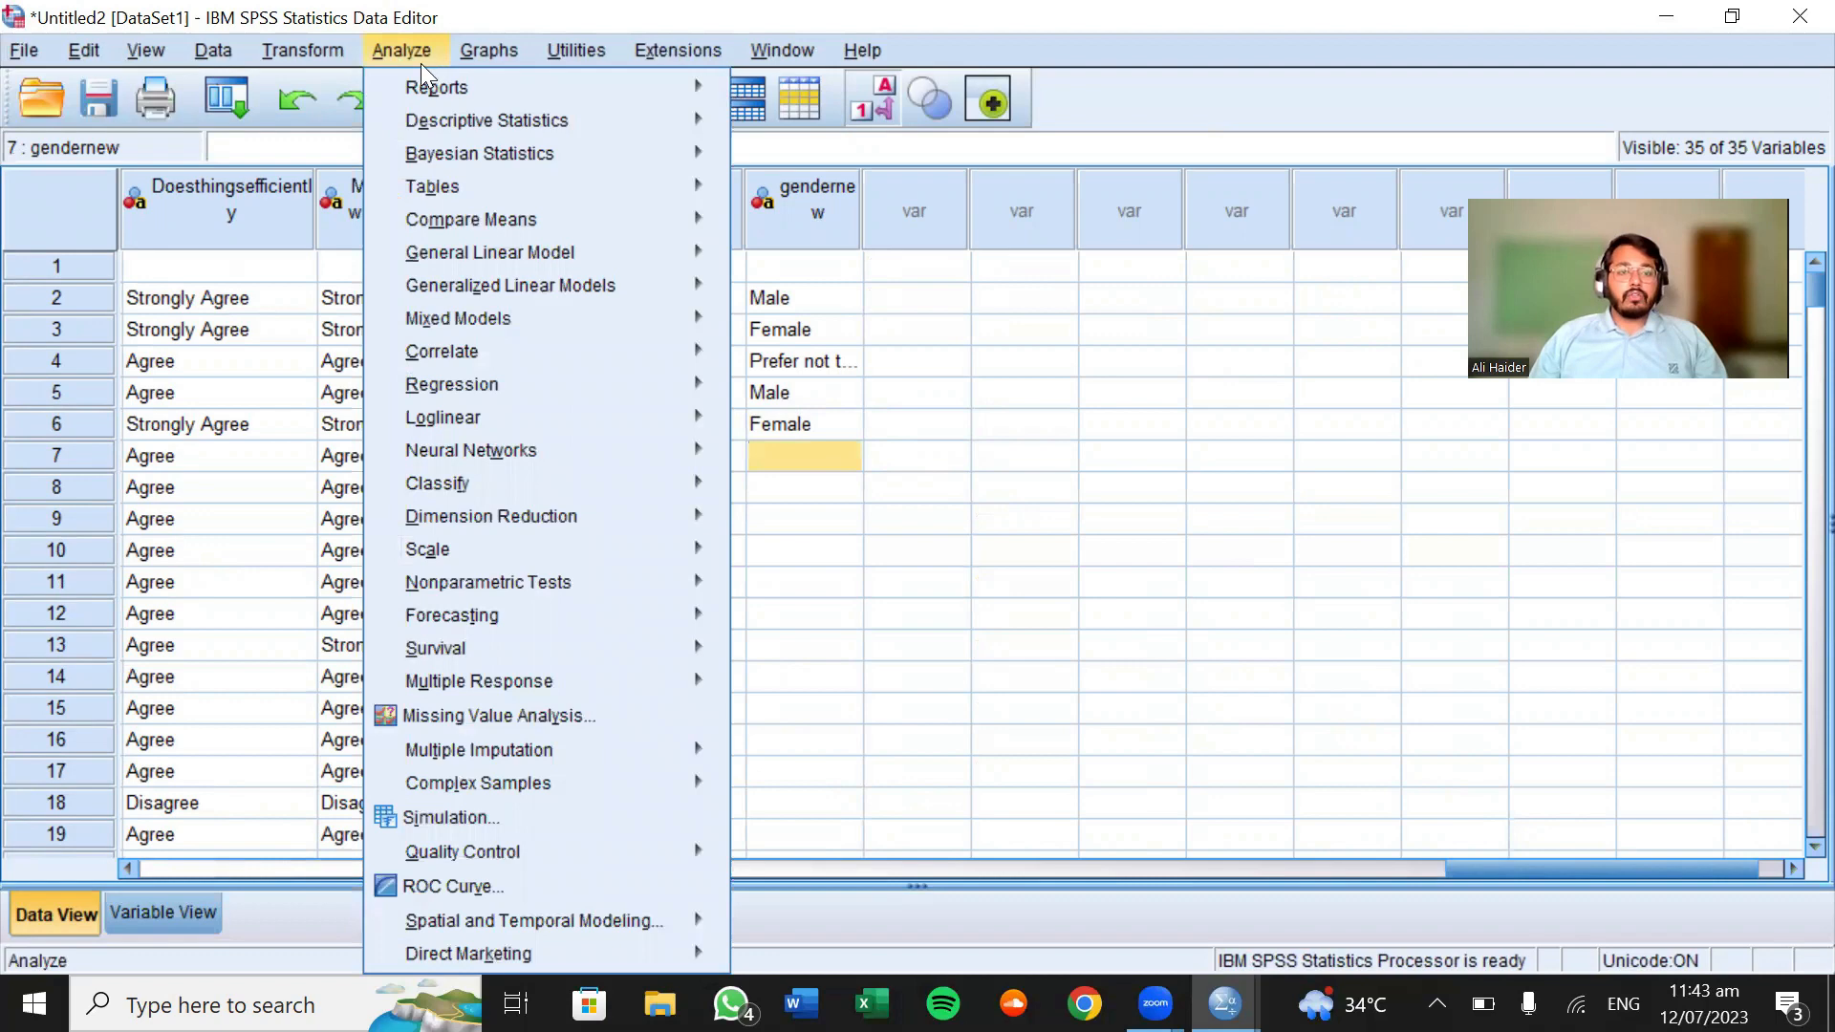
pyautogui.moveTo(411, 116)
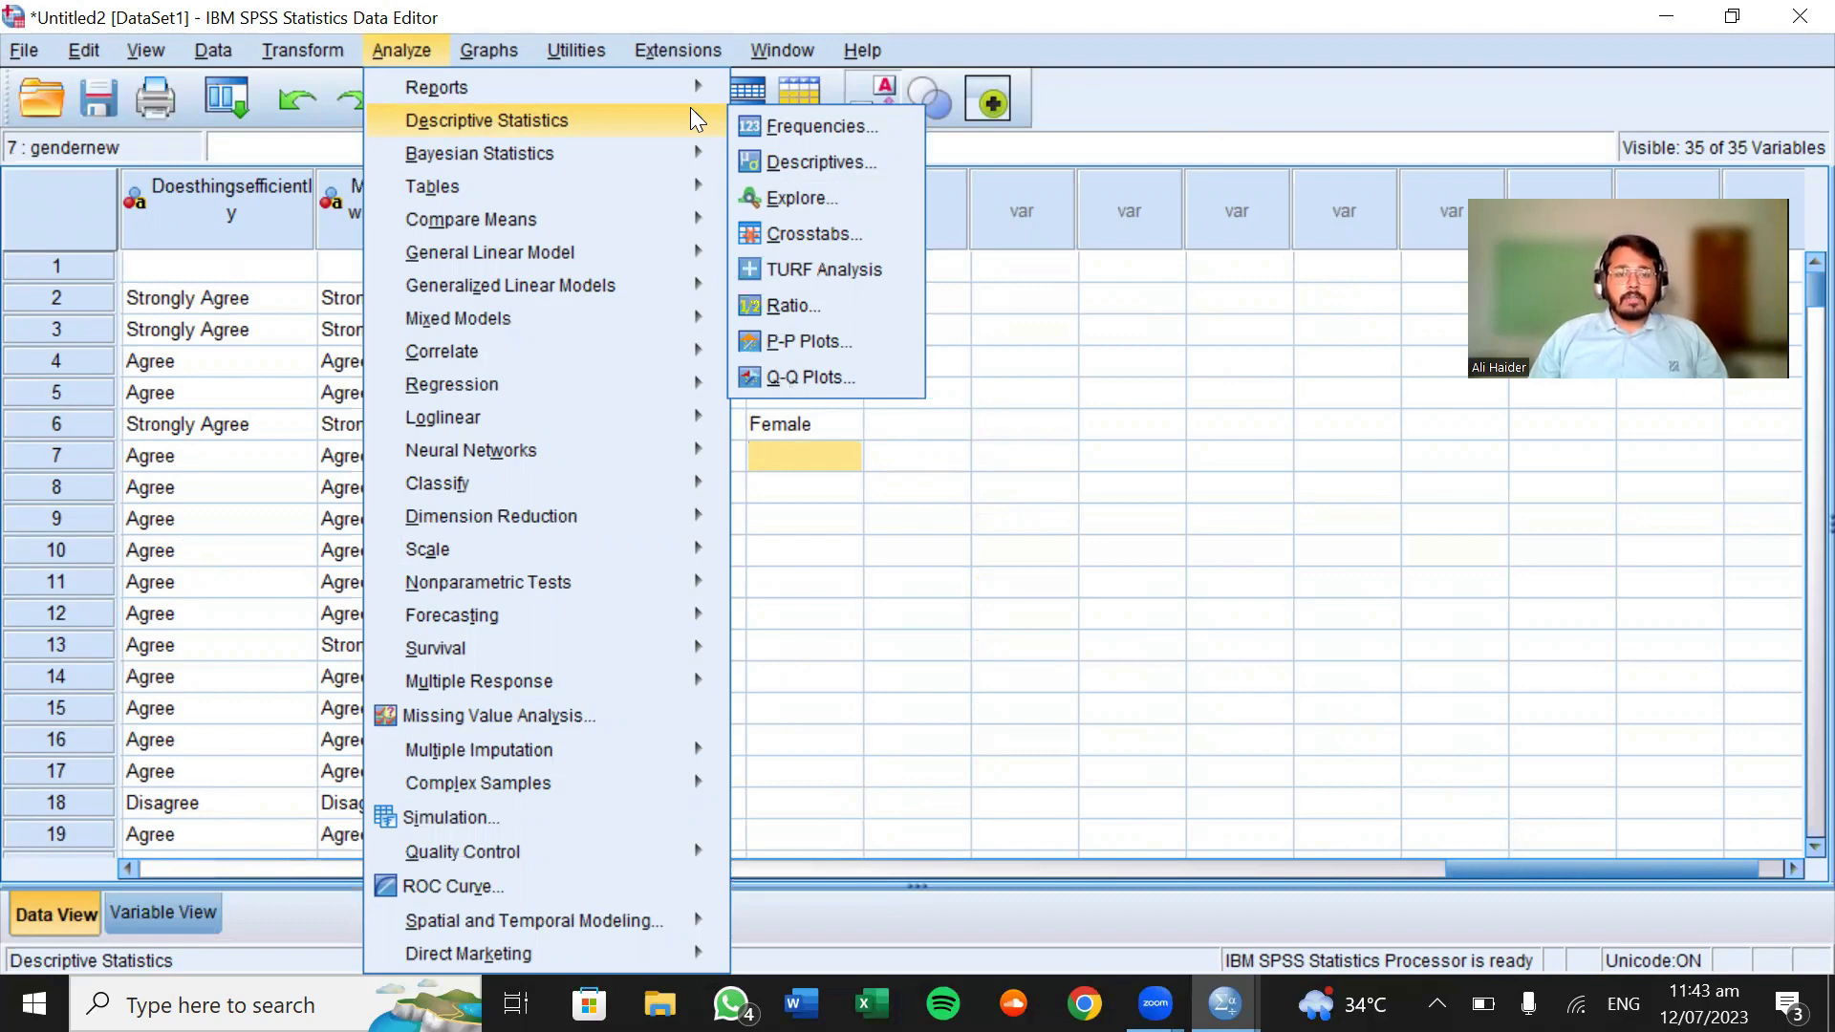
pyautogui.moveTo(701, 121)
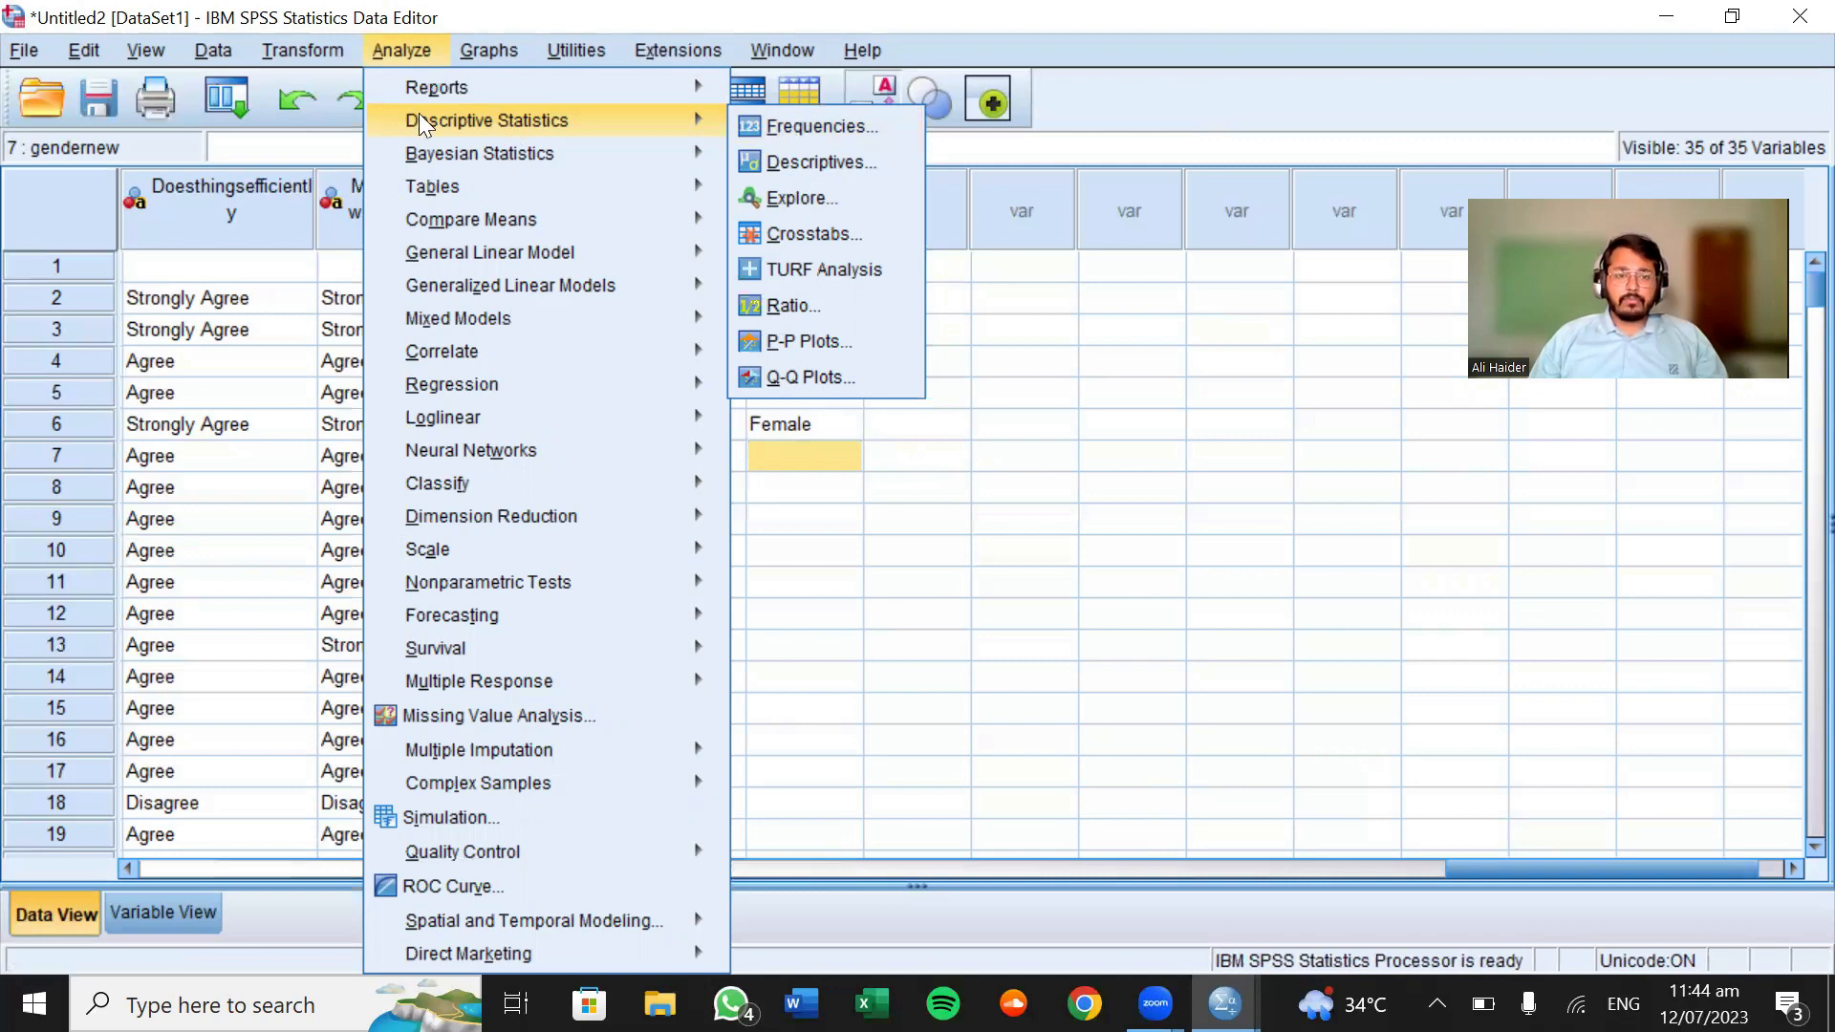
pyautogui.click(764, 126)
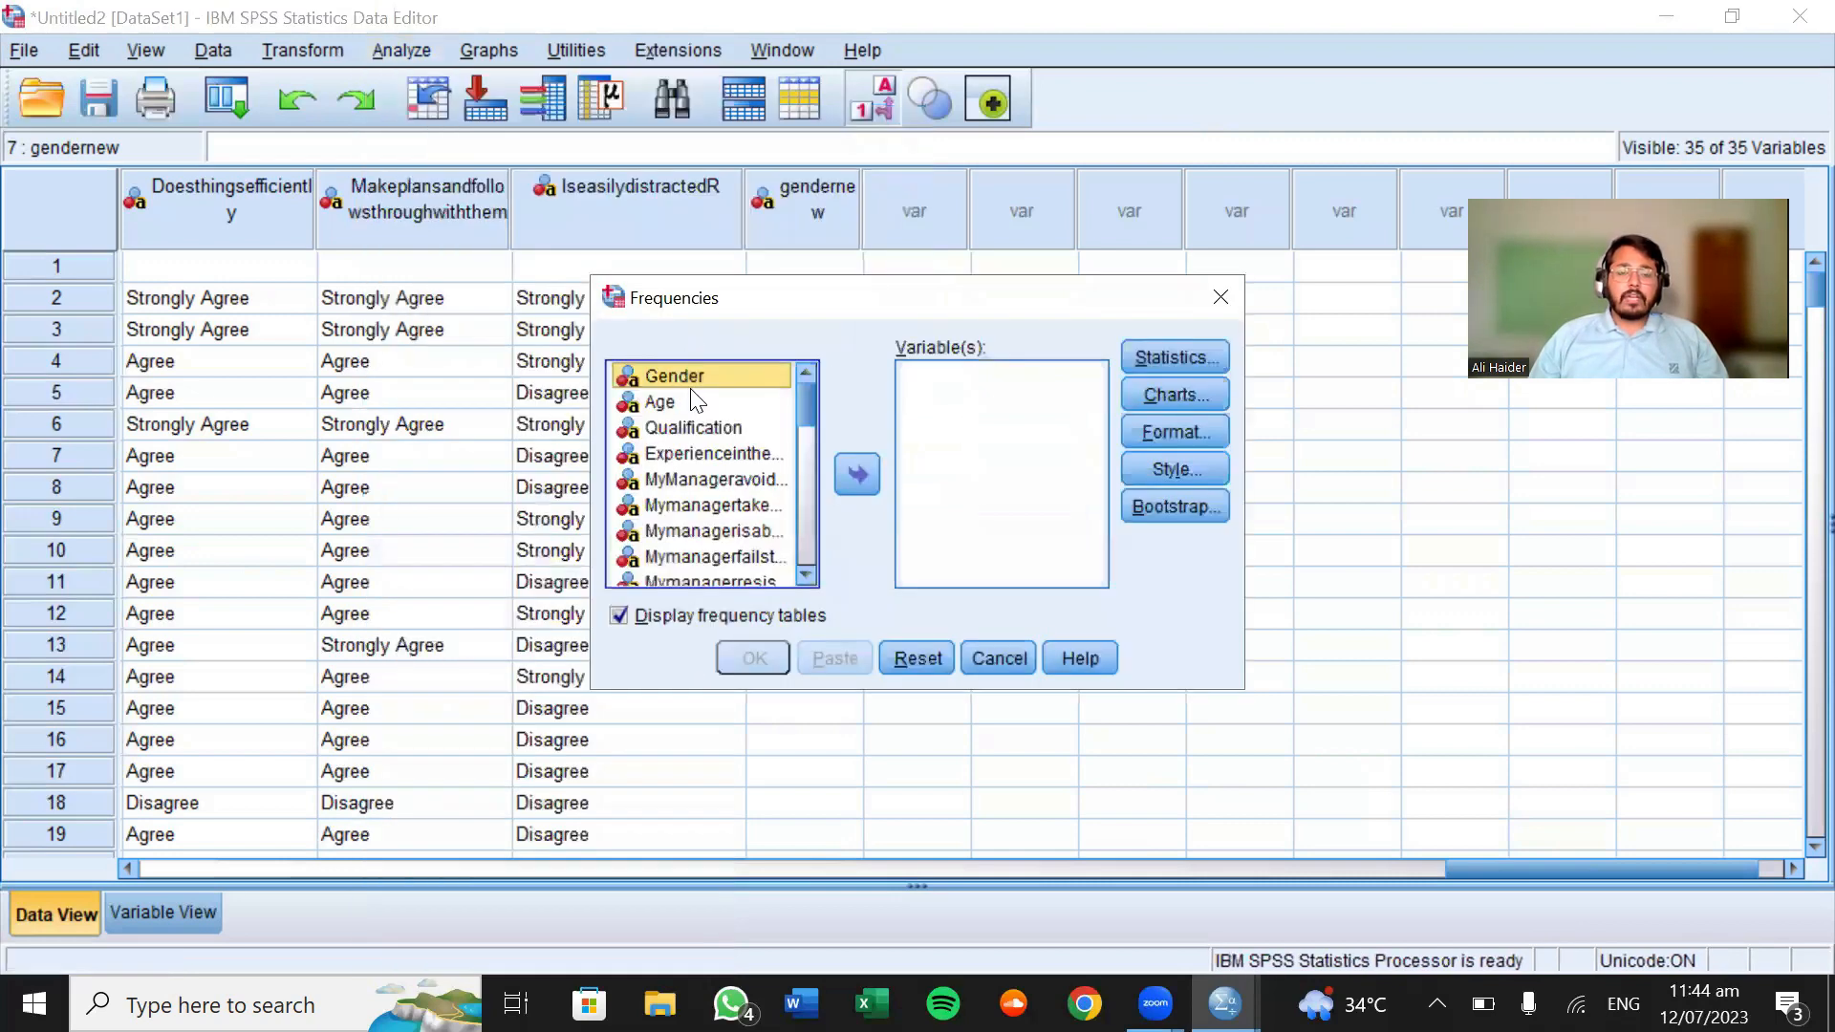
pyautogui.scroll(-3, 695, 400)
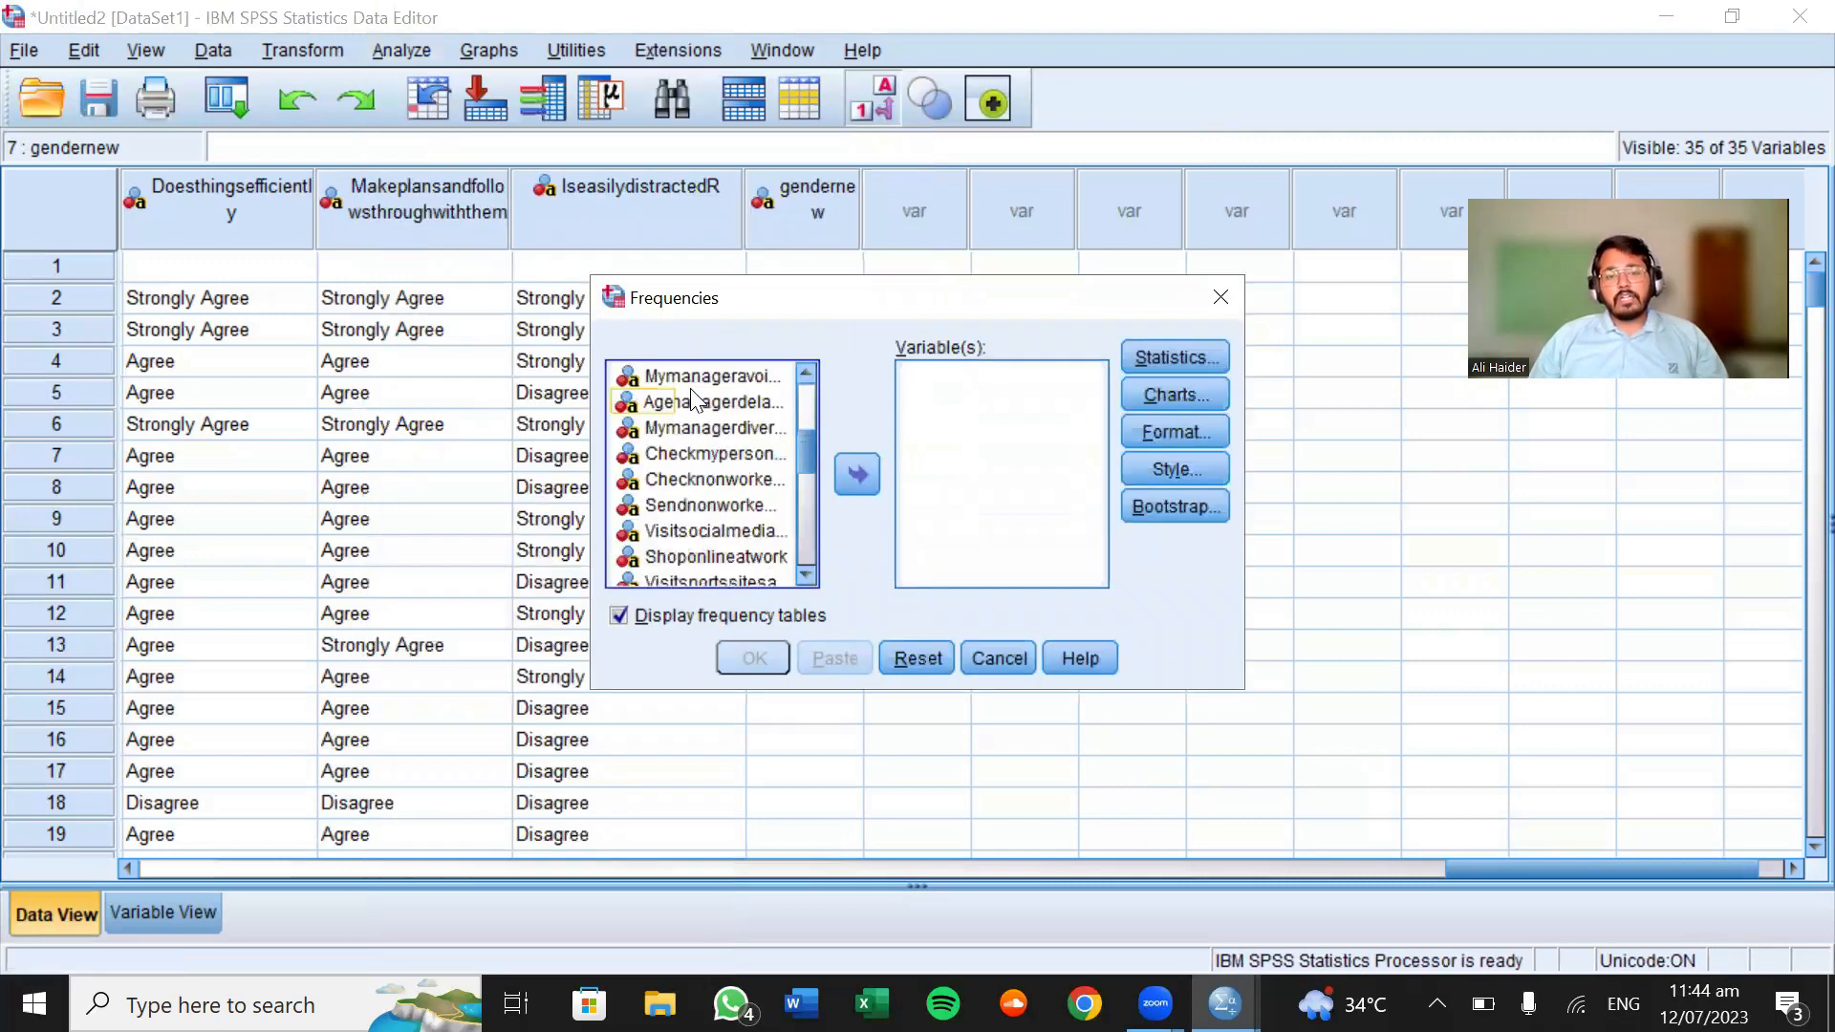
pyautogui.scroll(-6, 695, 393)
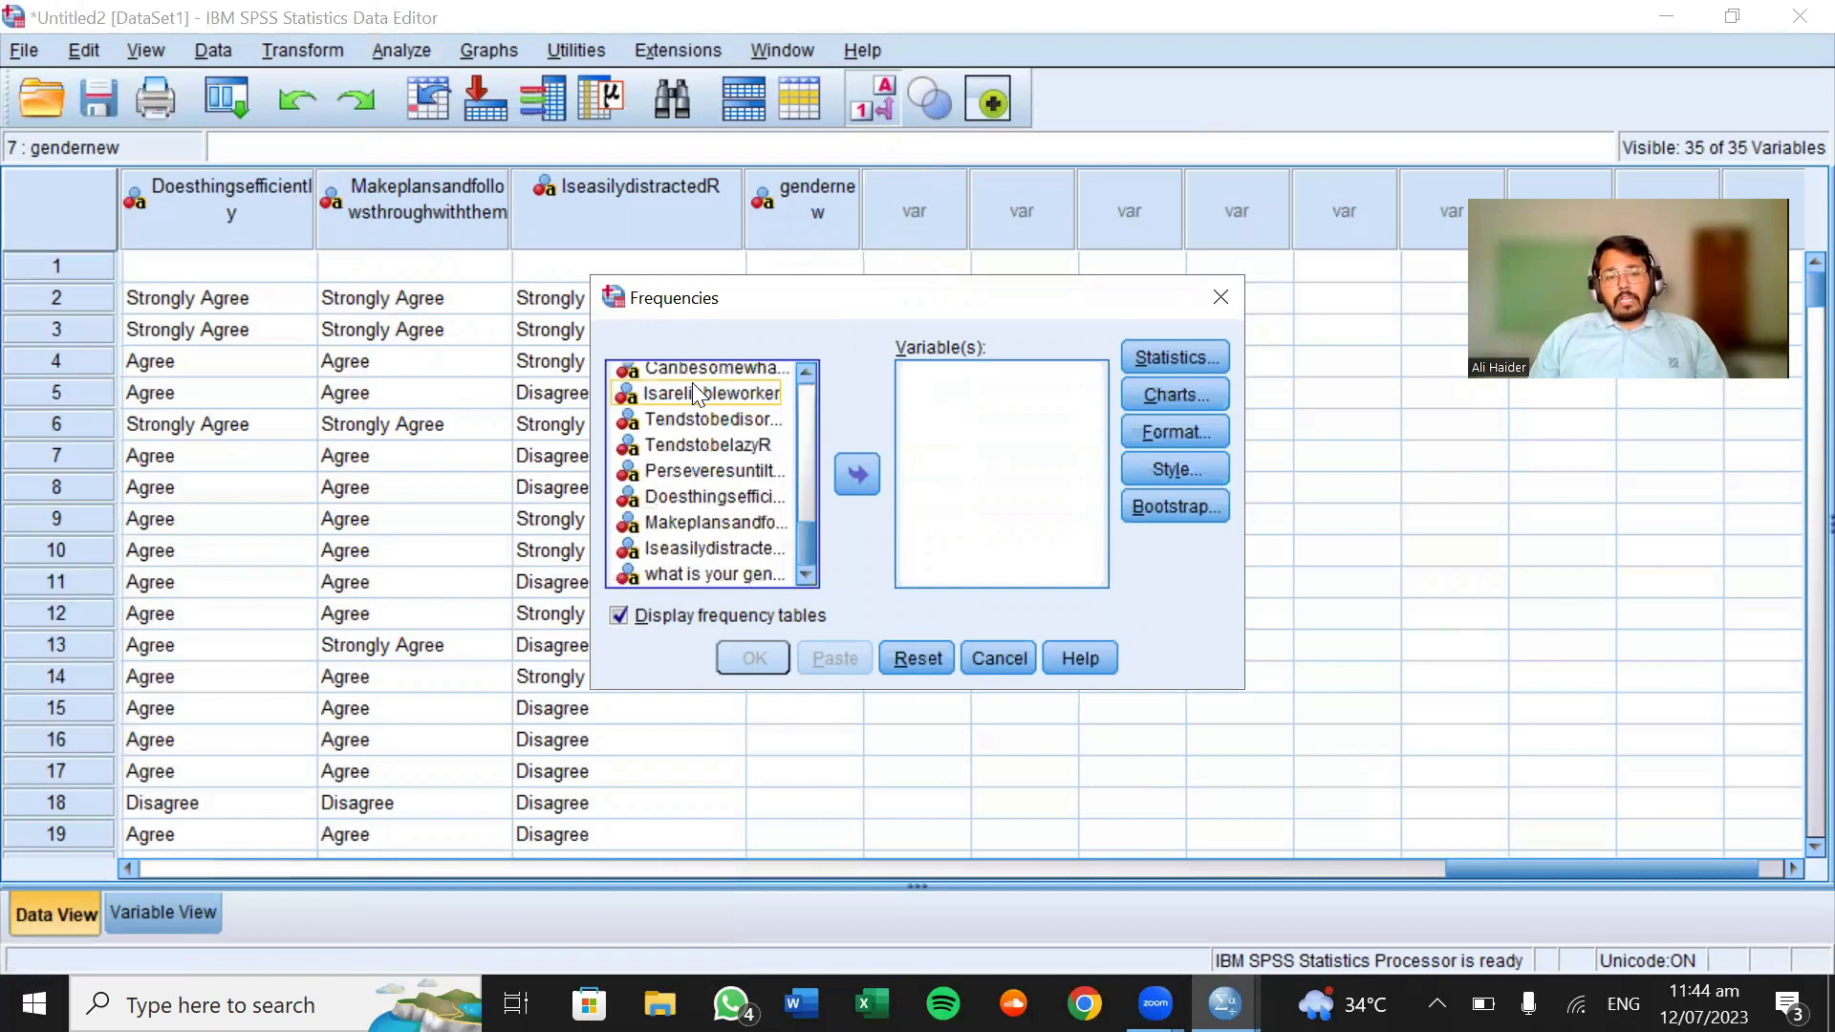
pyautogui.click(679, 571)
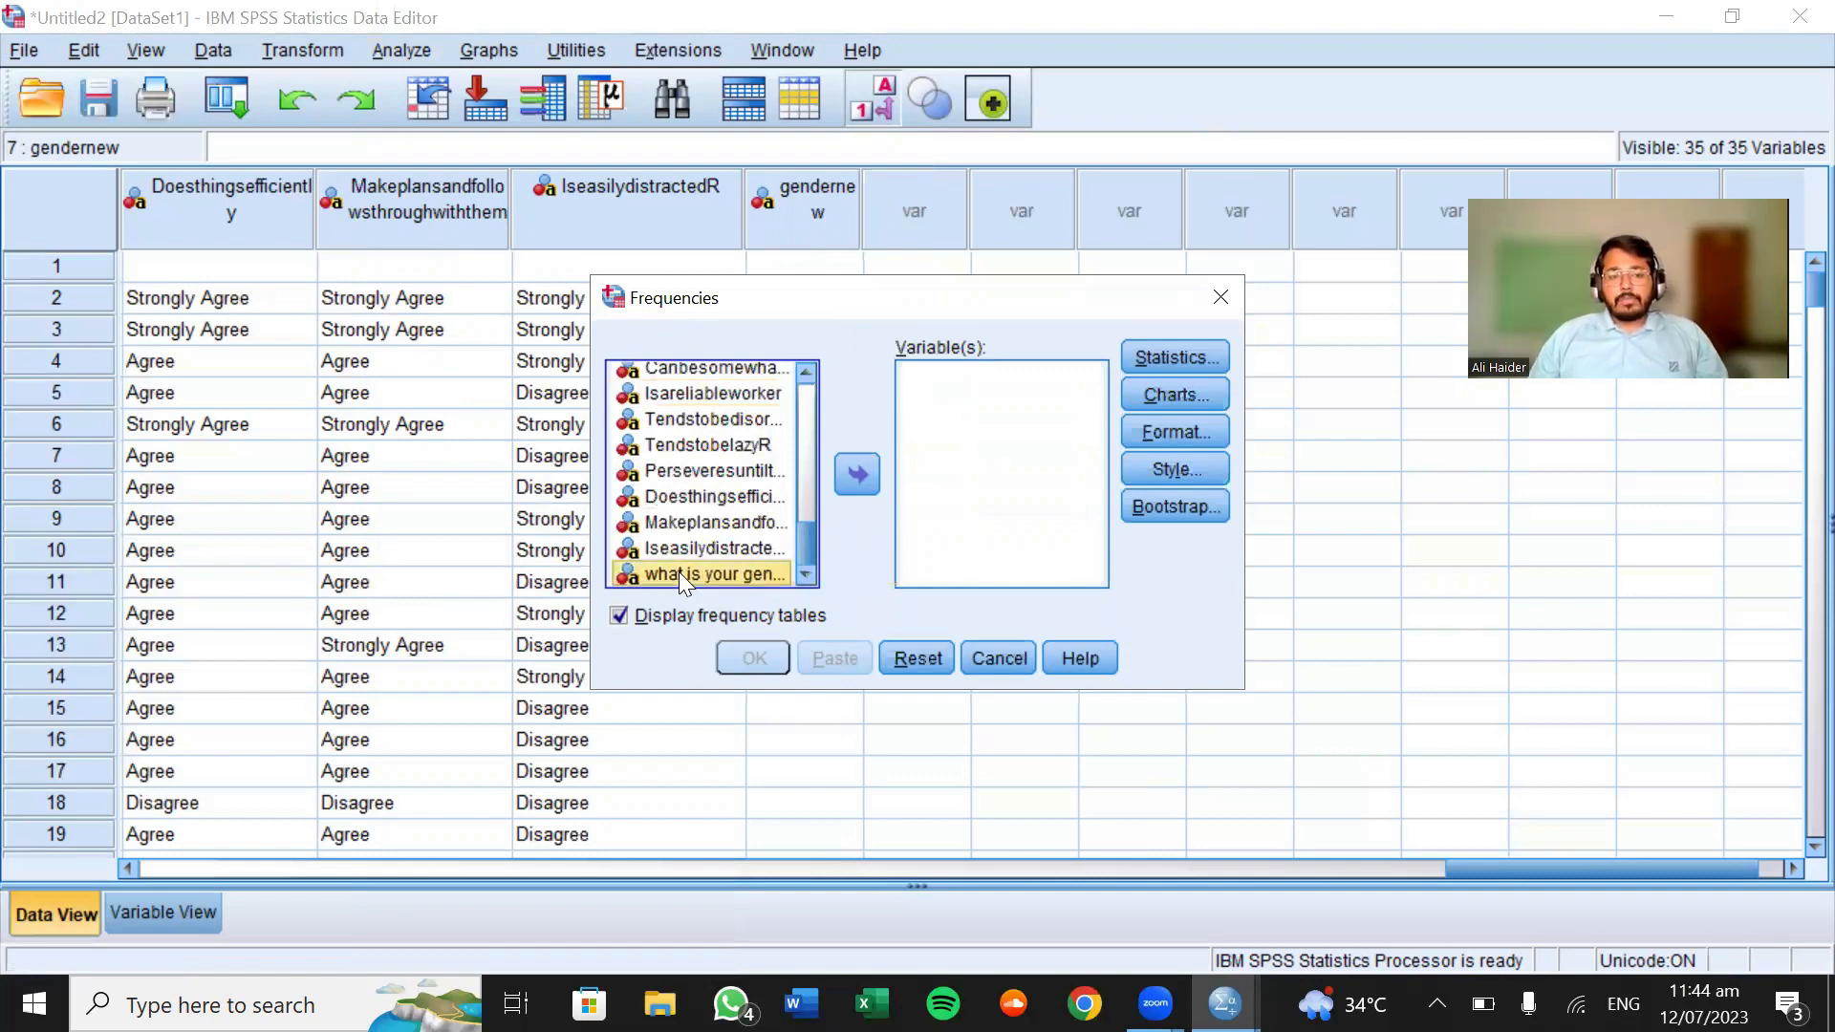
pyautogui.click(847, 468)
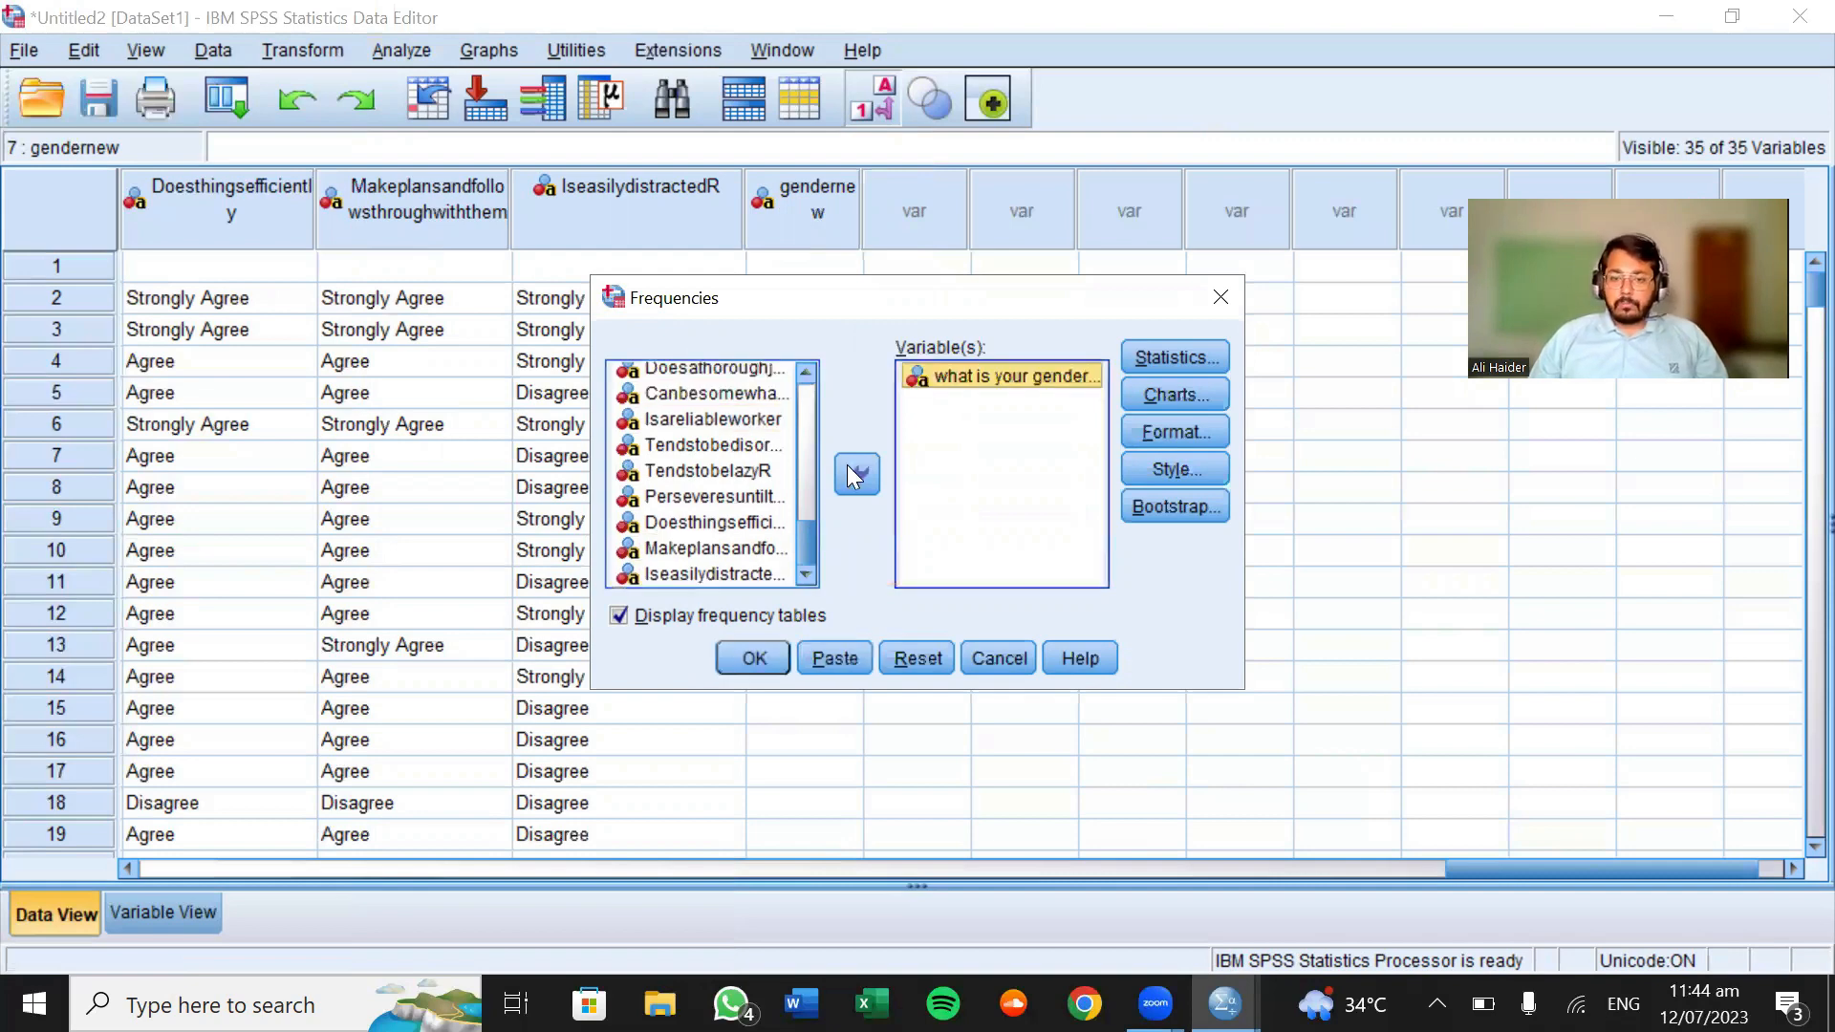
pyautogui.click(1212, 355)
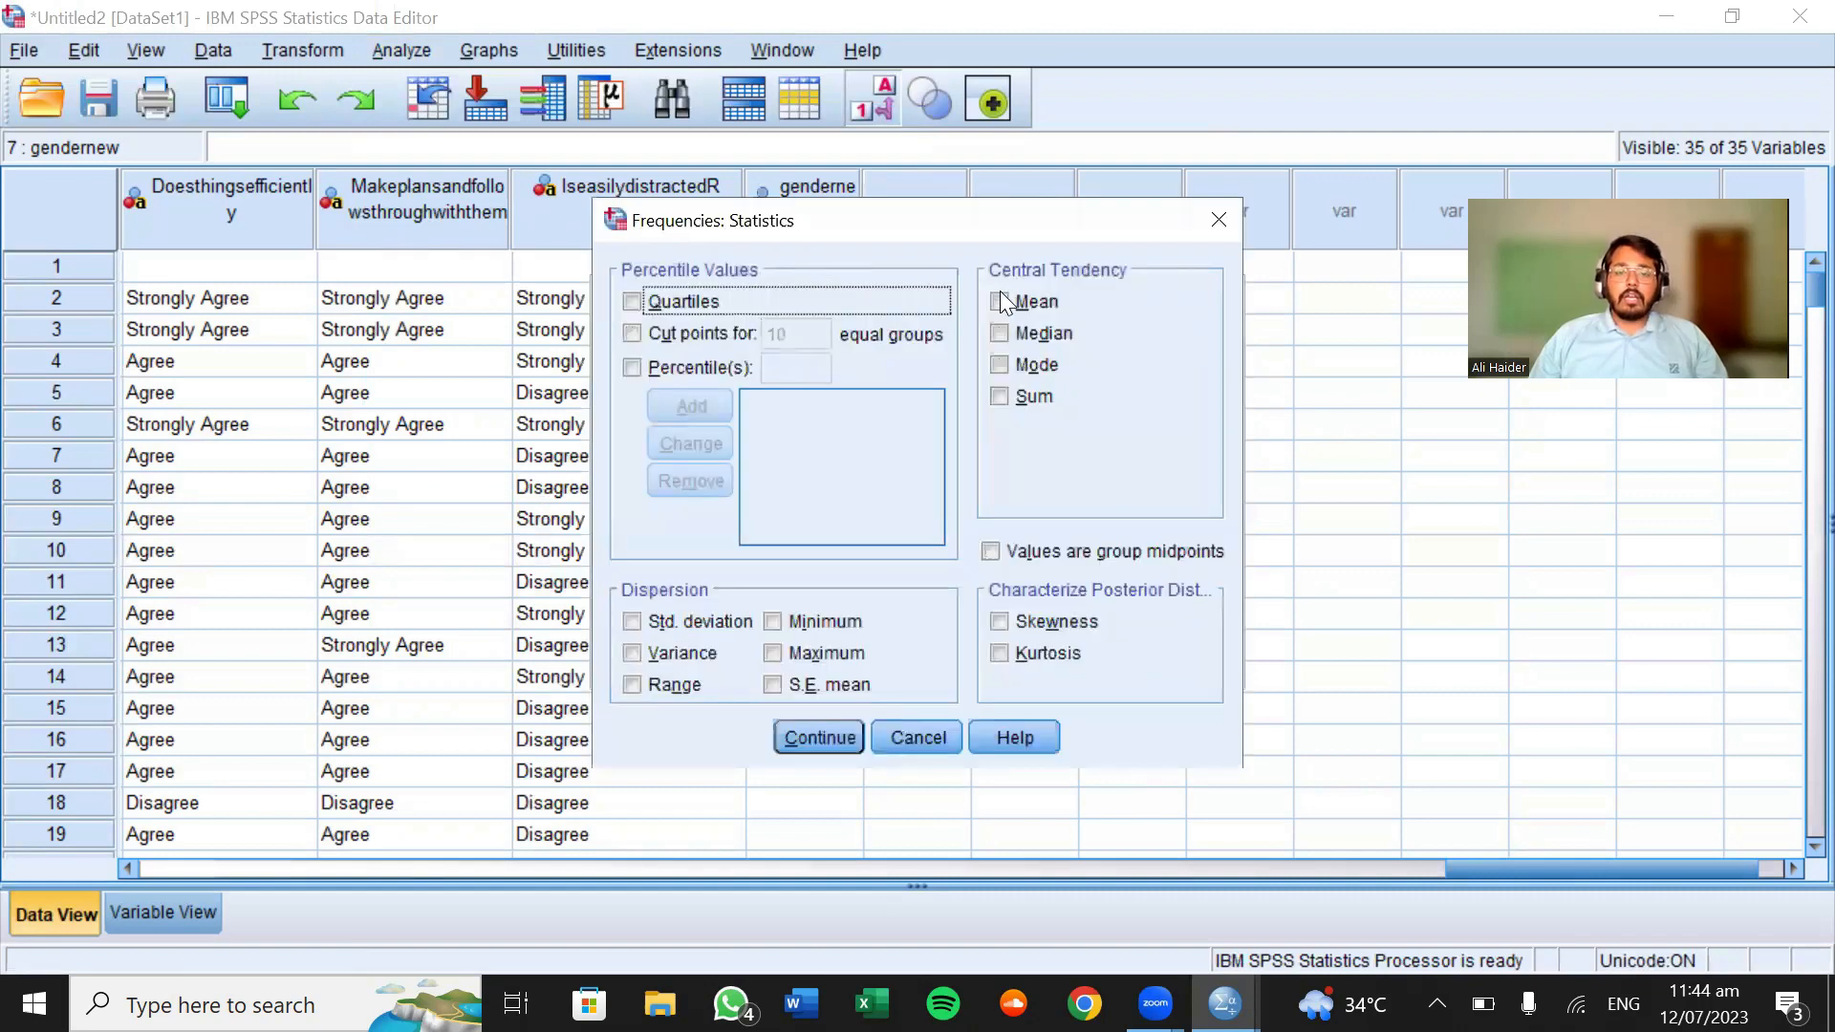
pyautogui.click(1000, 302)
pyautogui.click(1000, 332)
pyautogui.click(998, 364)
pyautogui.click(999, 396)
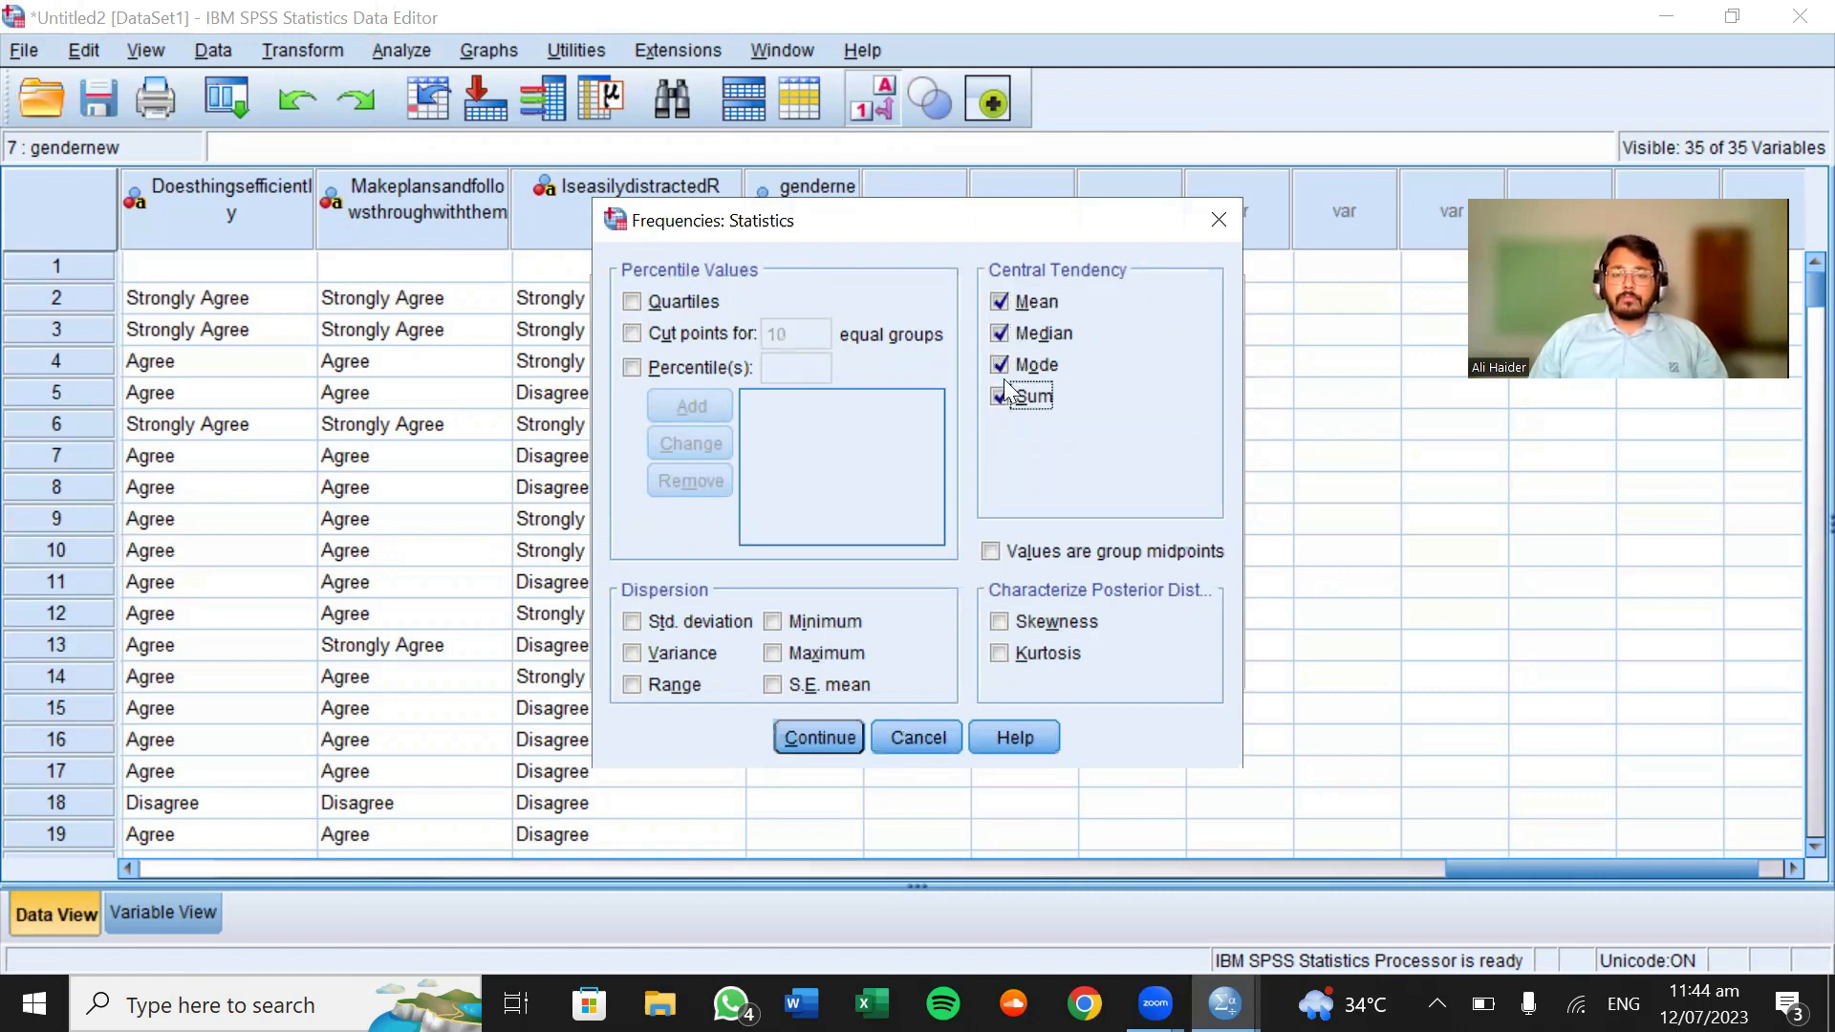
pyautogui.click(999, 395)
pyautogui.click(998, 364)
pyautogui.click(1000, 333)
pyautogui.click(1003, 303)
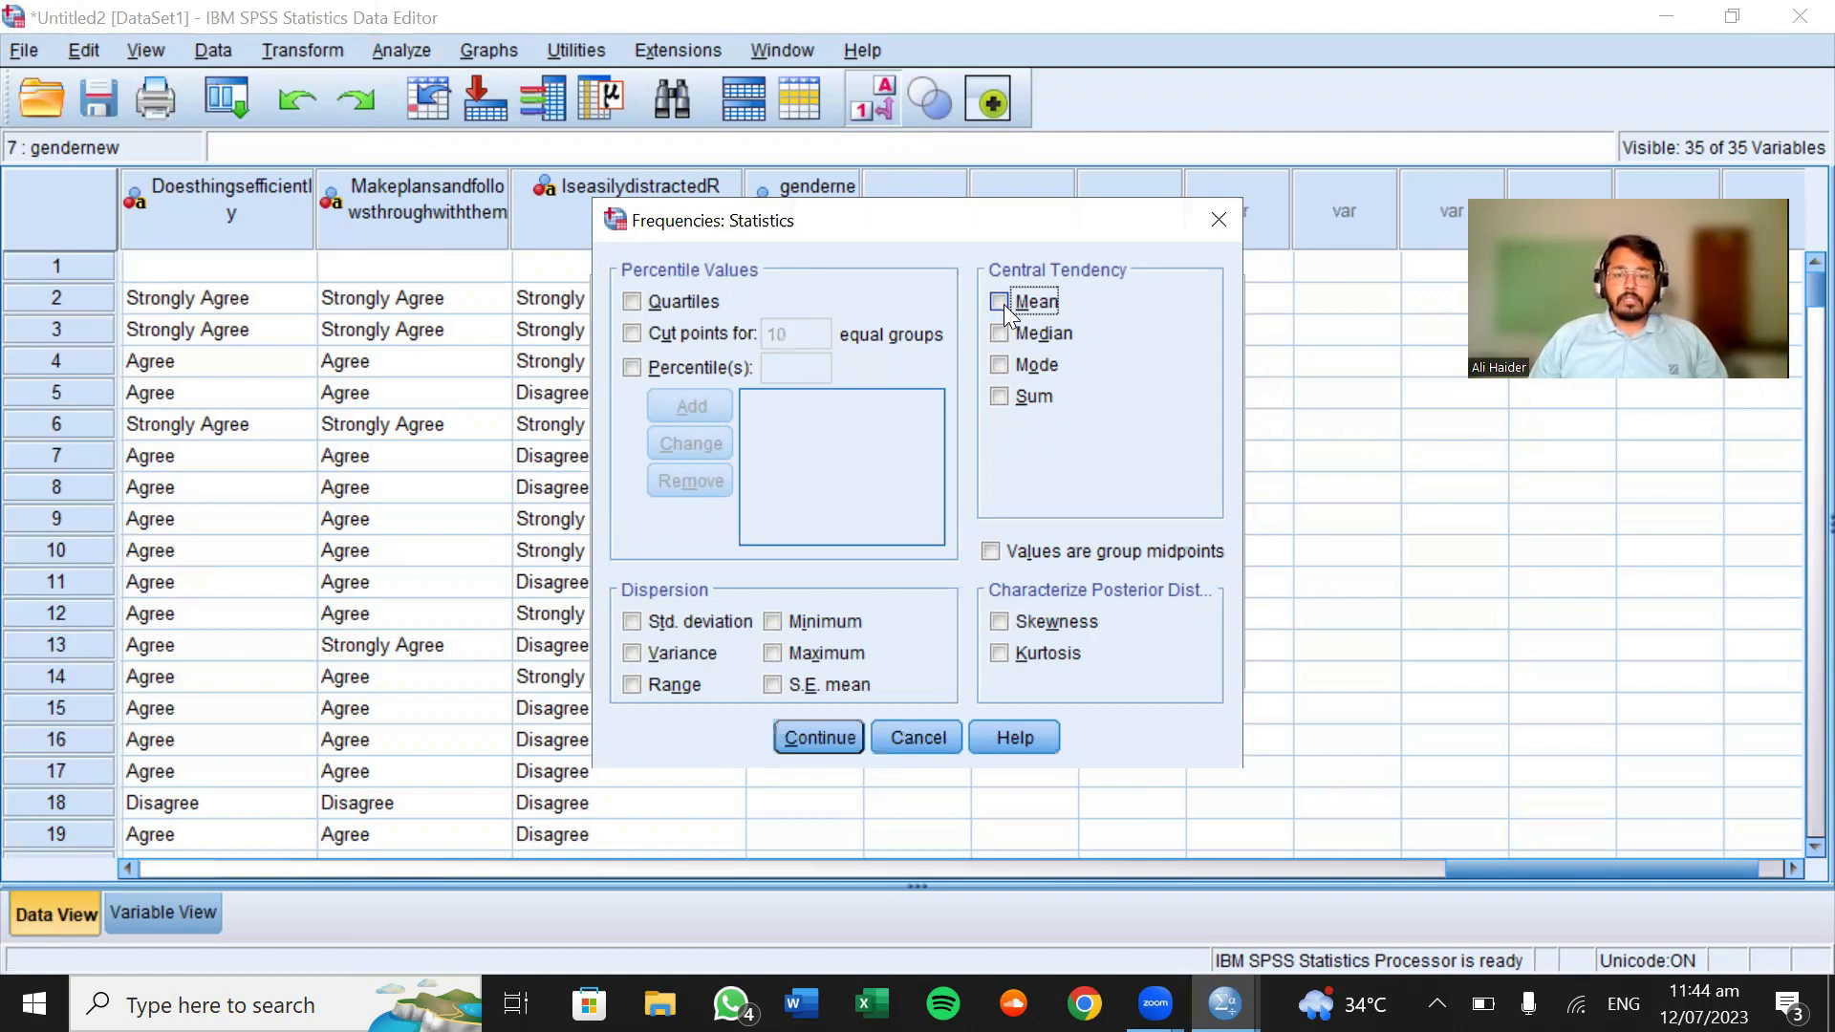
# Include the mode and standard deviation in the Frequencies statistics
pyautogui.click(1003, 363)
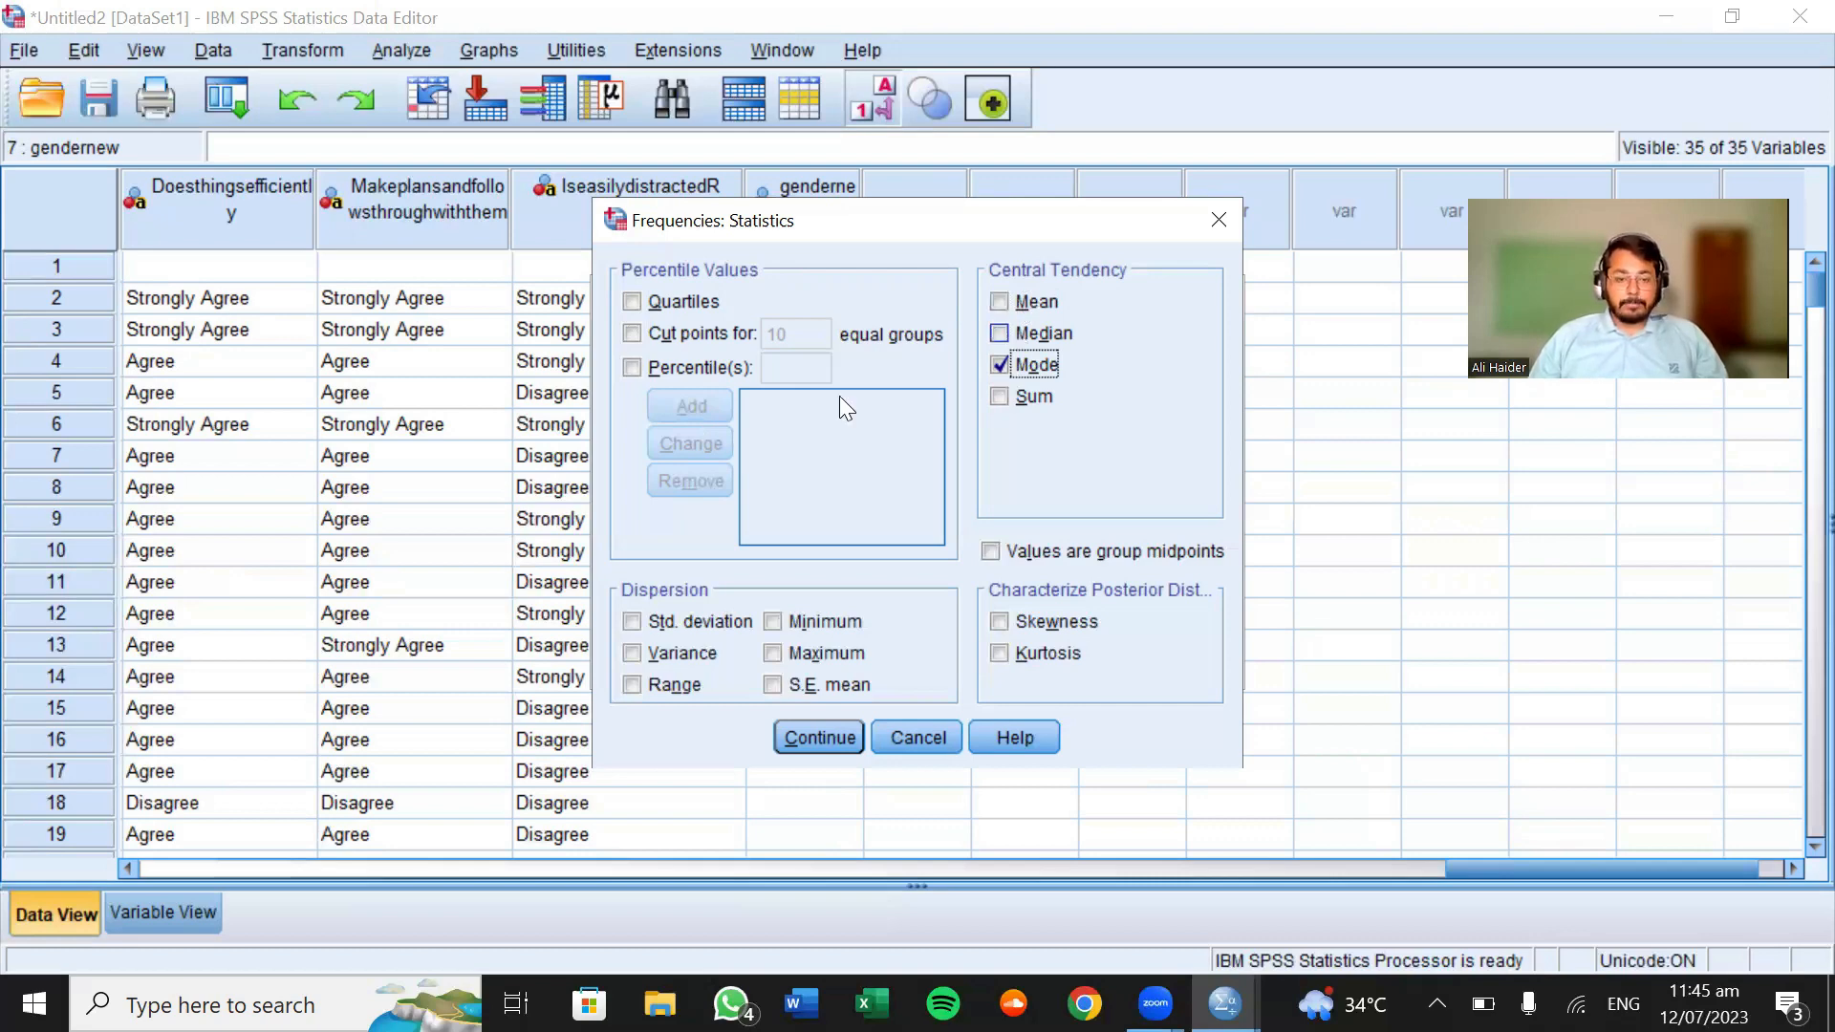
pyautogui.click(633, 622)
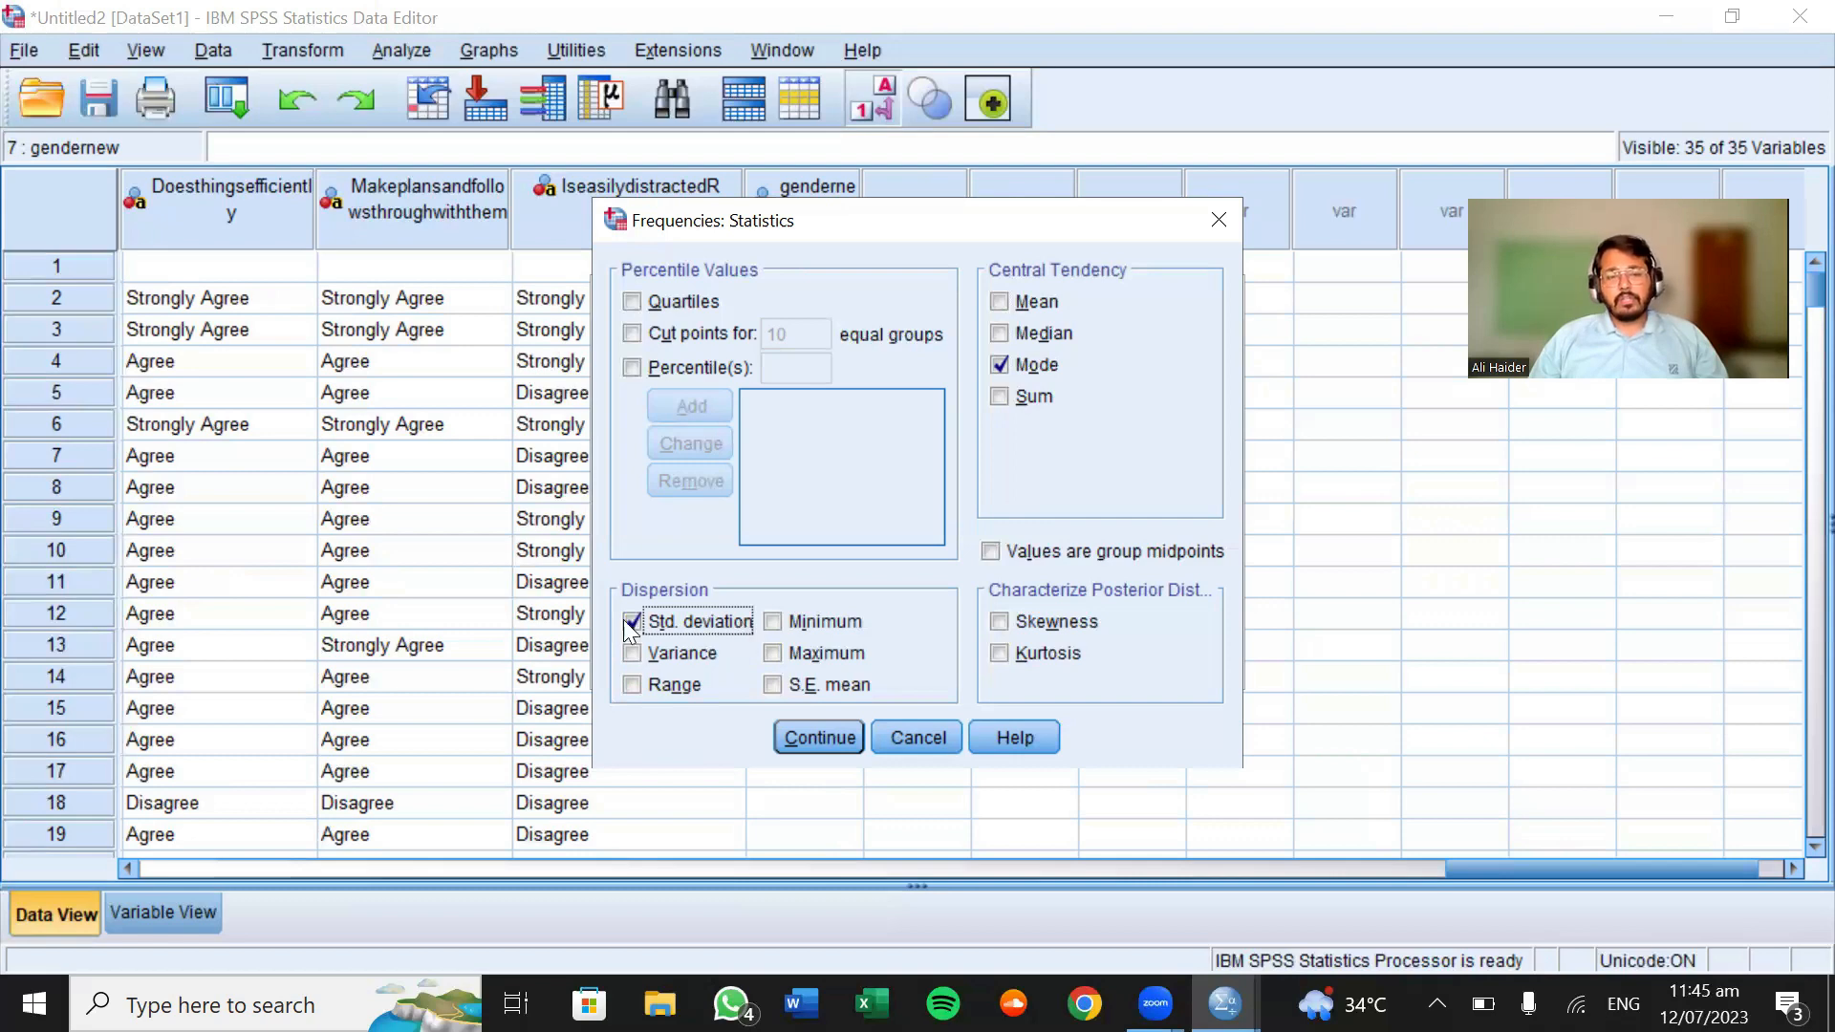
pyautogui.click(814, 737)
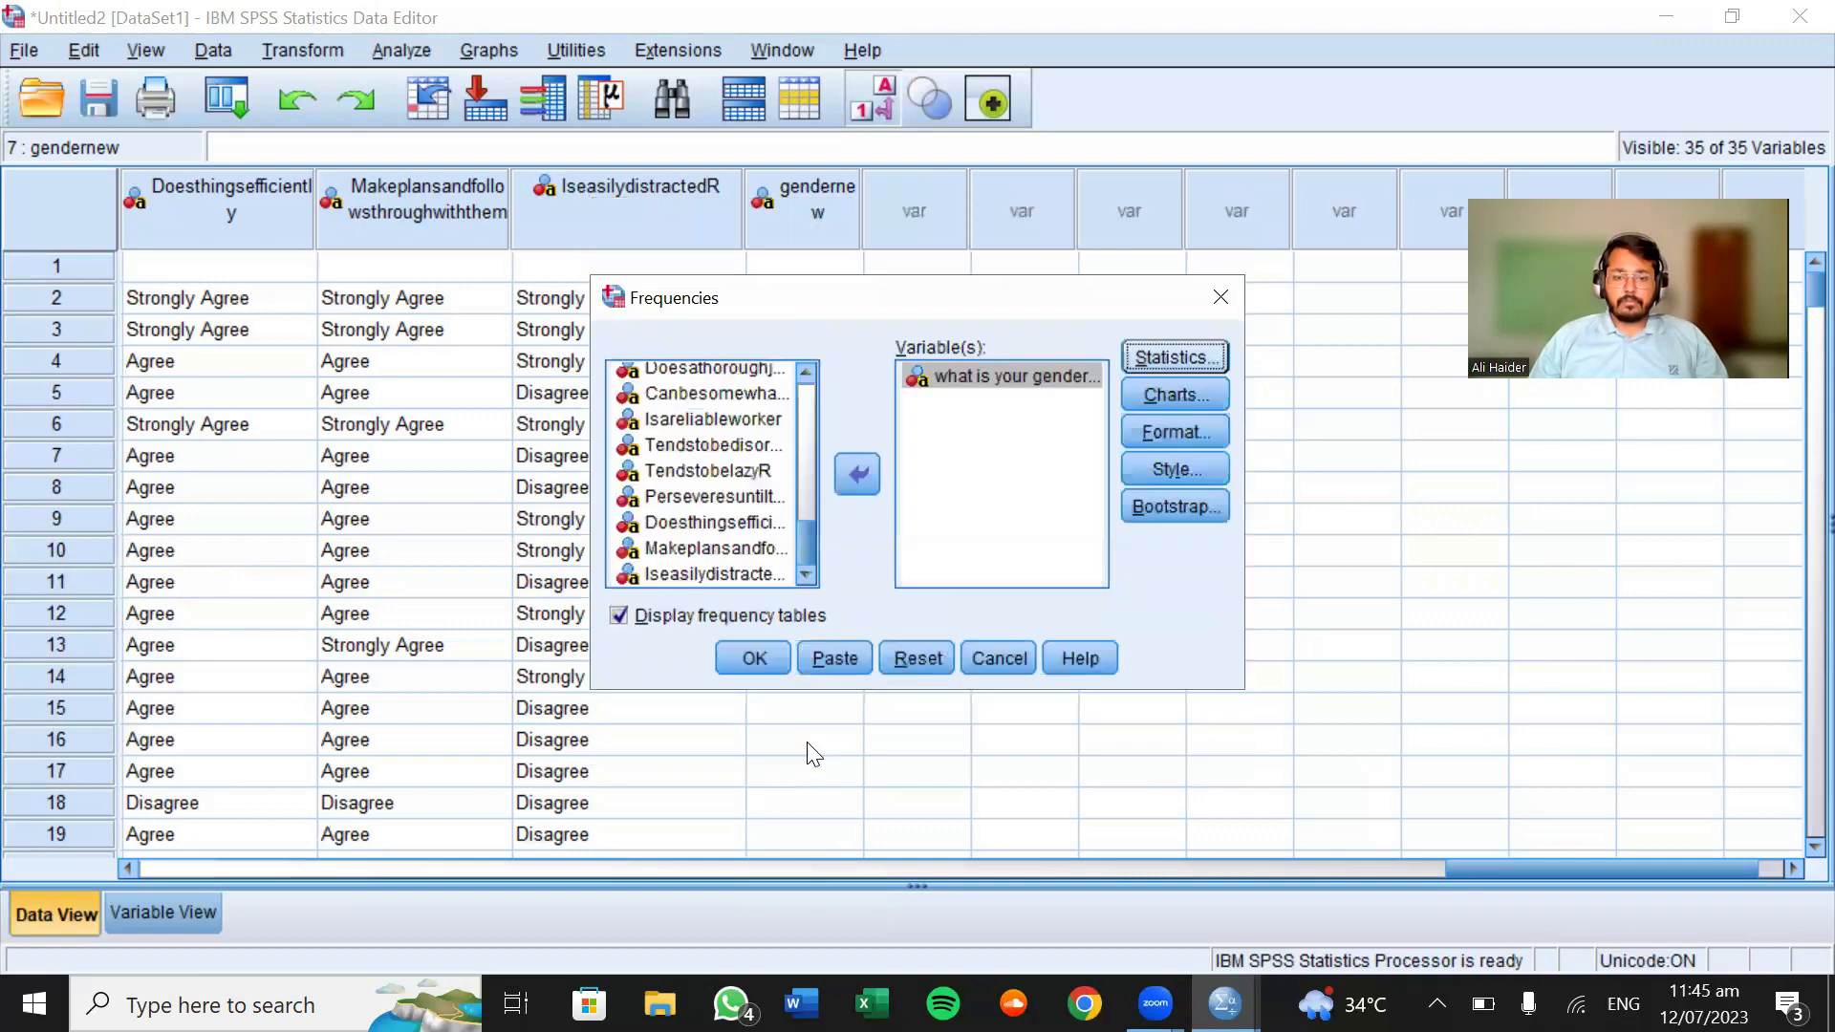
# Add bar charts showing percentages to the Frequencies analysis of the gender variable and run it
pyautogui.click(1153, 400)
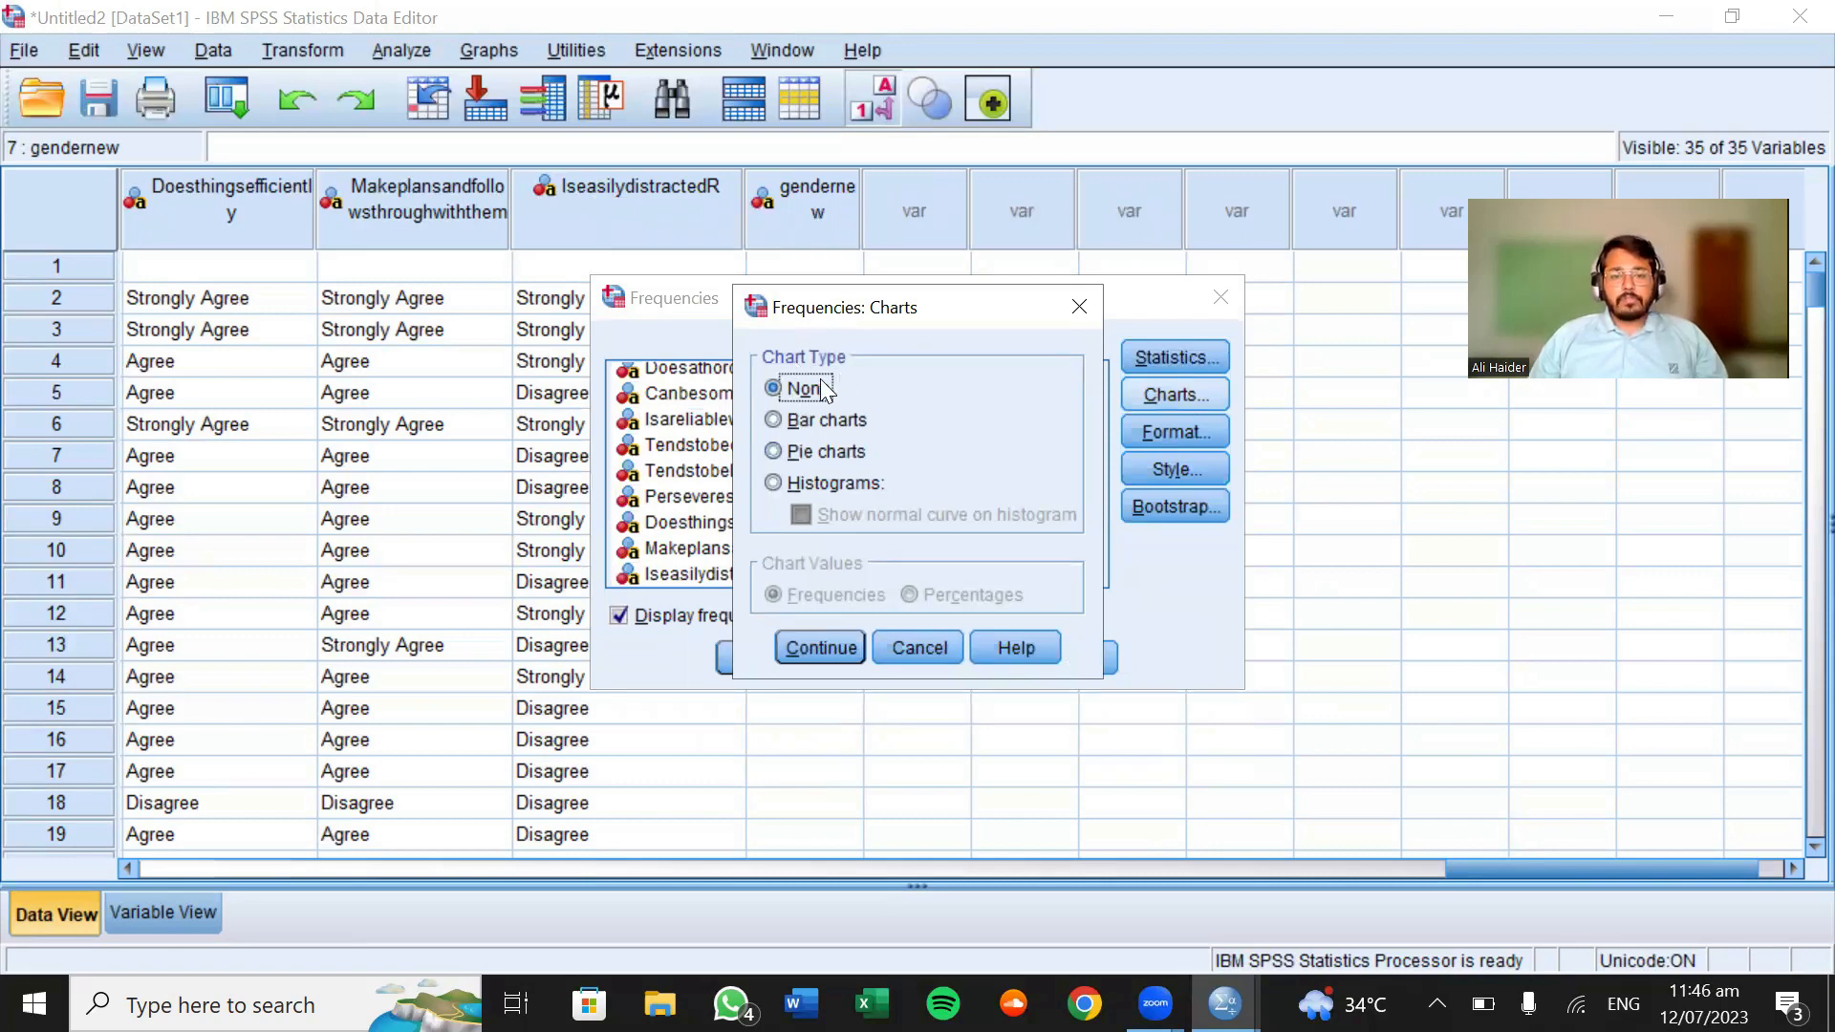
pyautogui.click(777, 427)
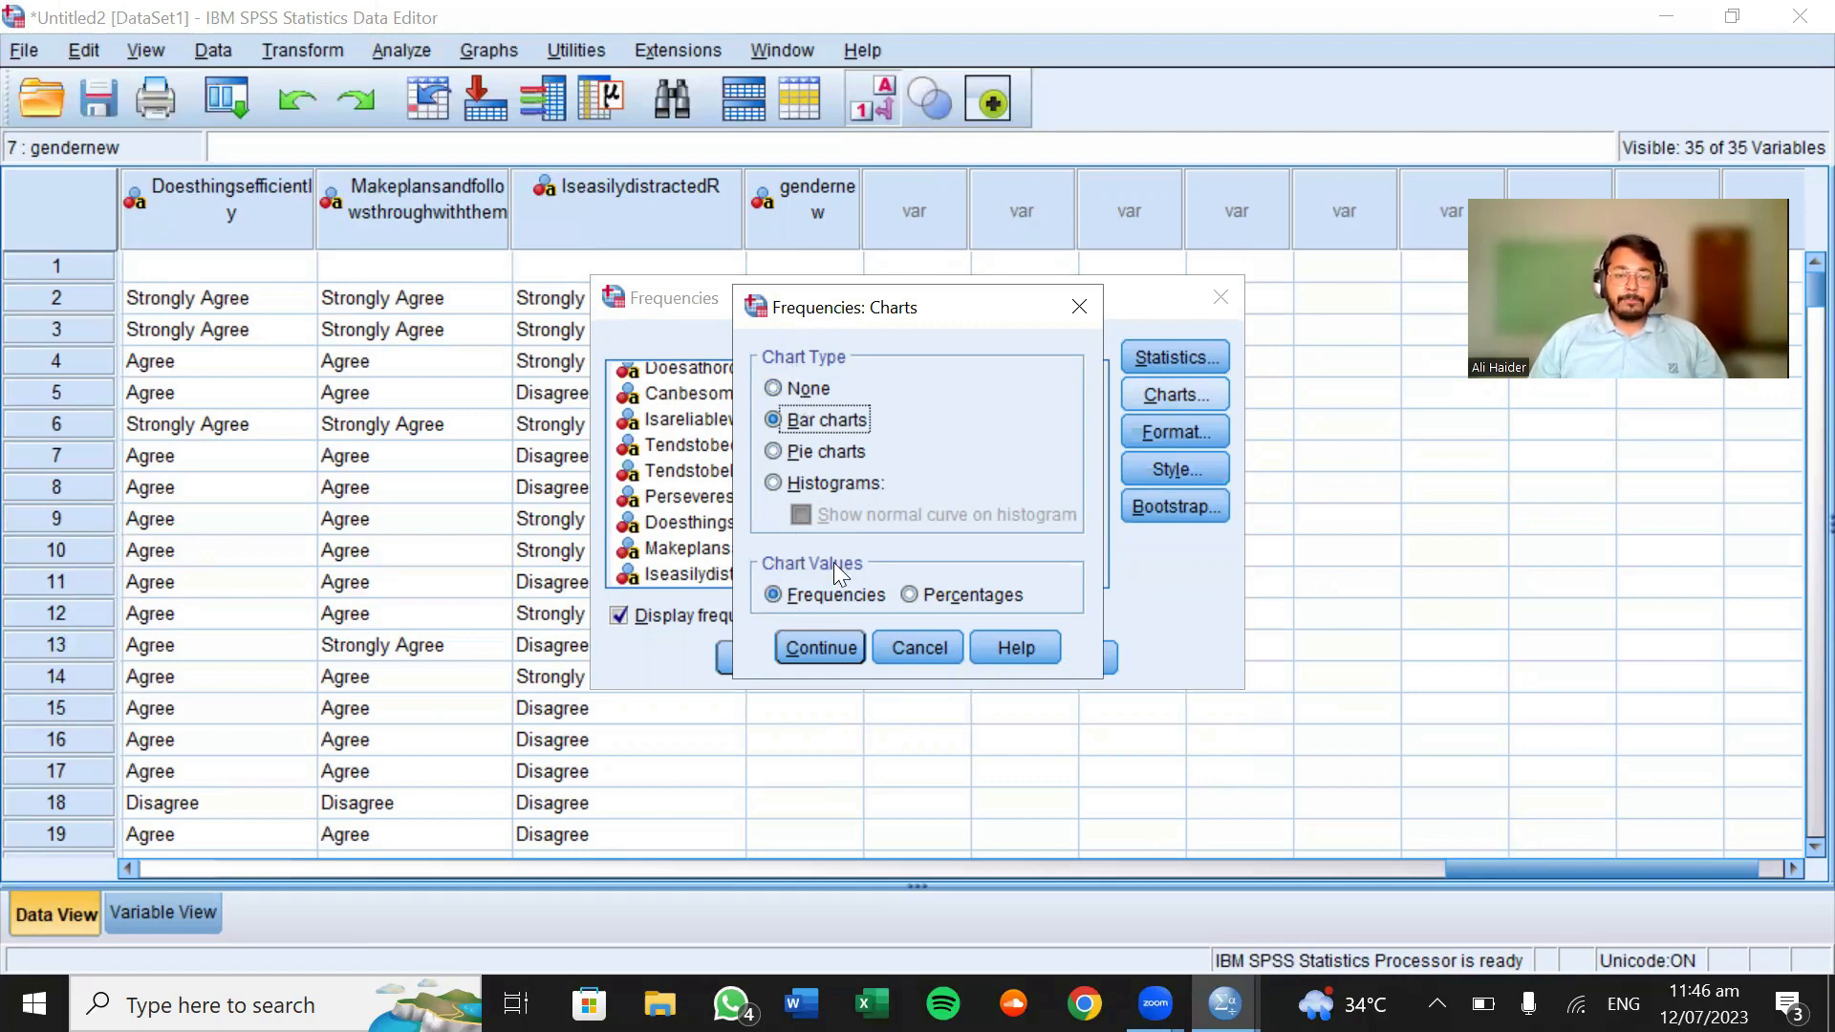
pyautogui.click(911, 594)
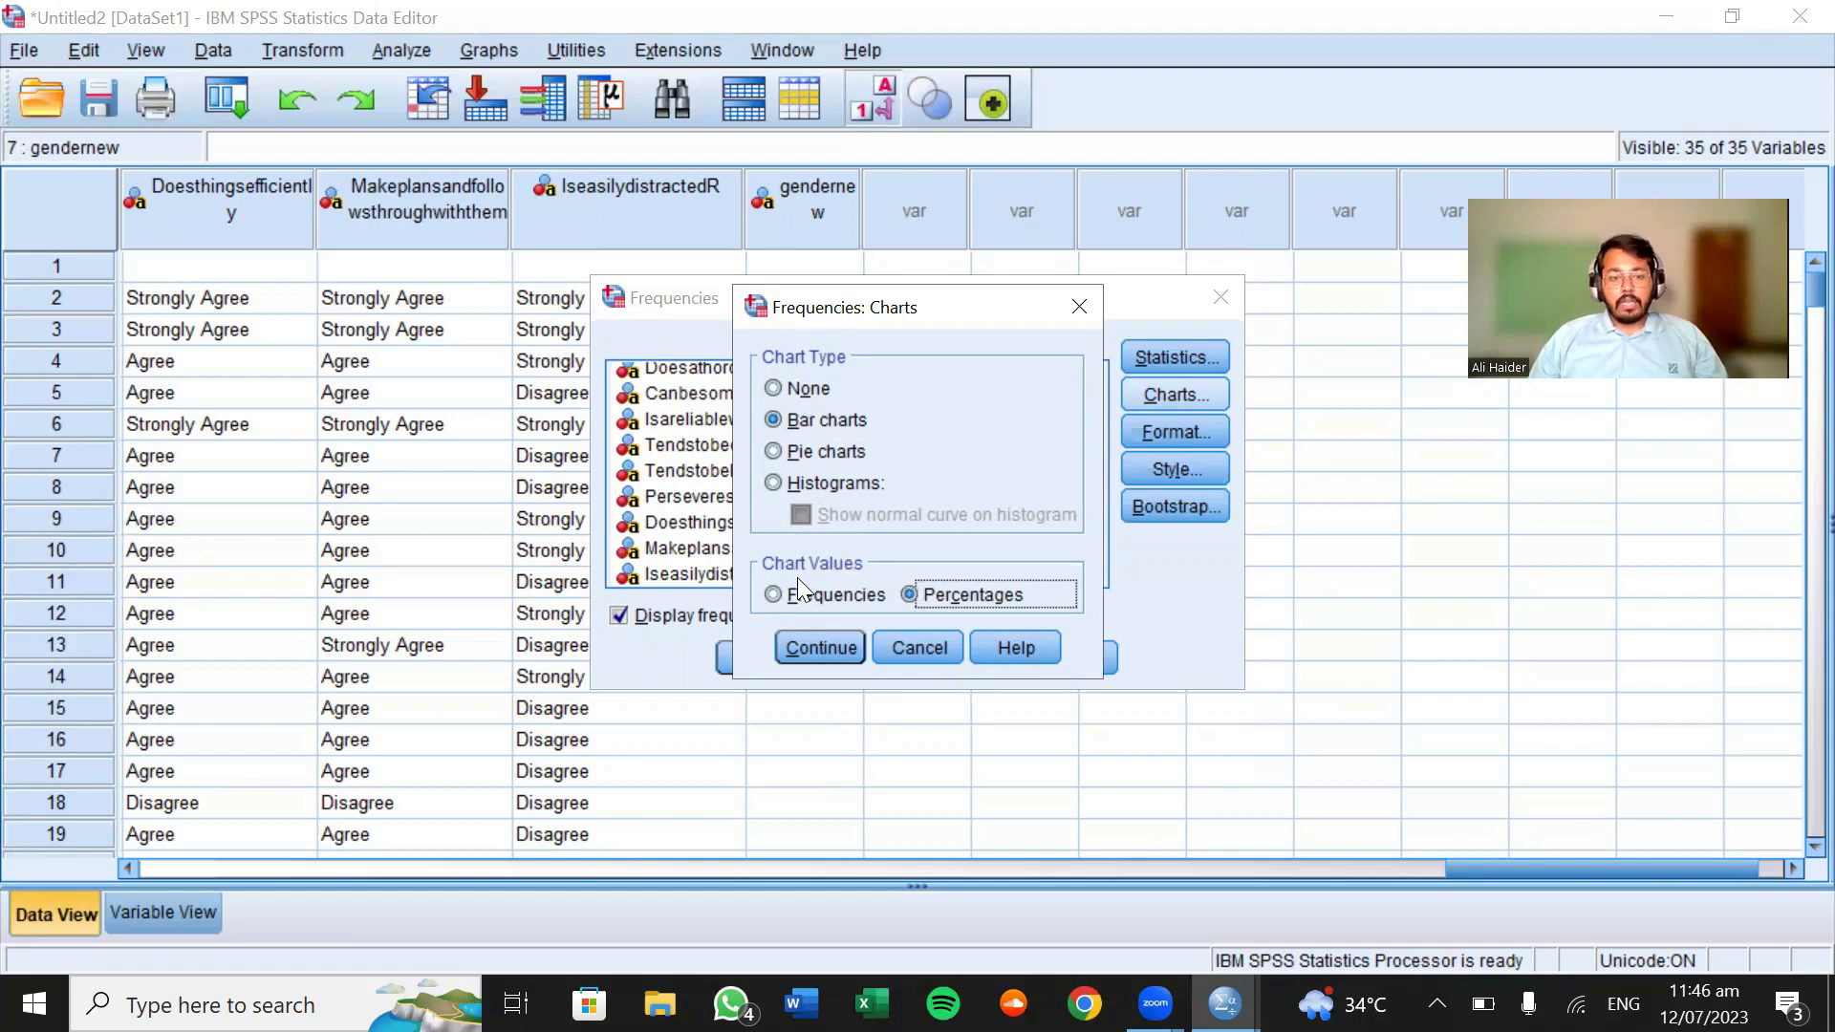
pyautogui.click(822, 647)
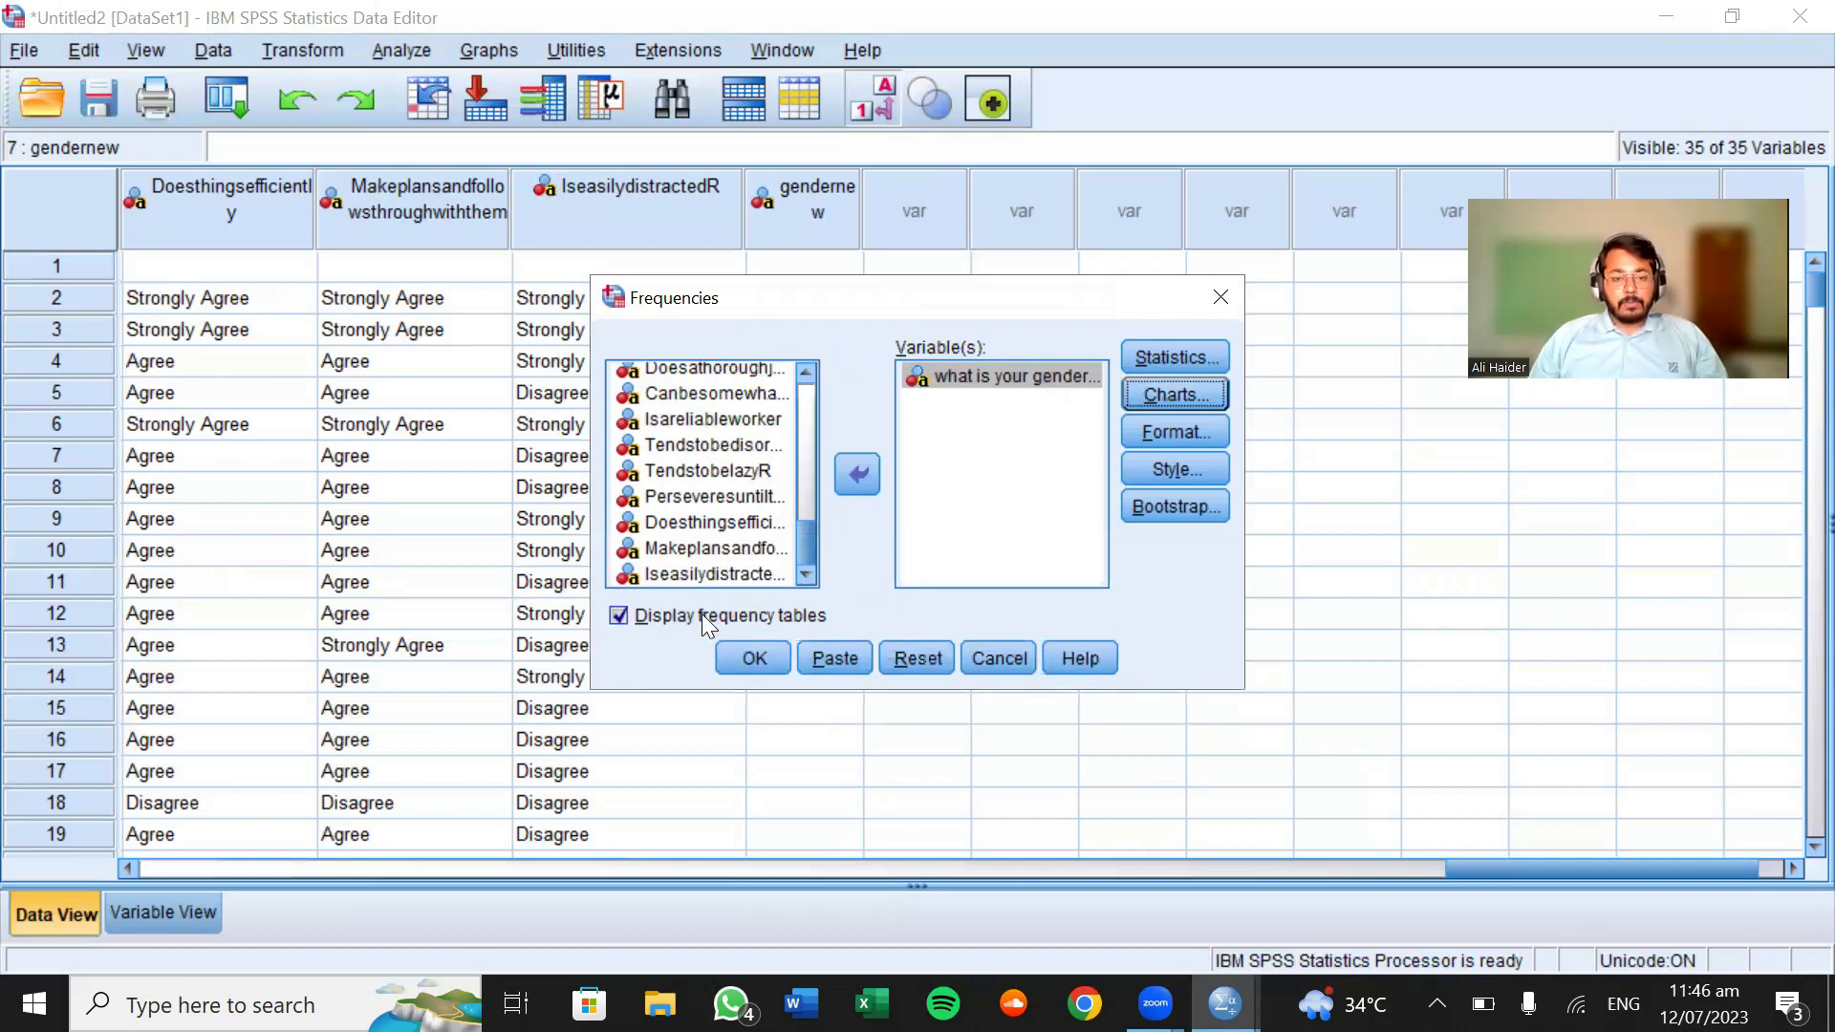
pyautogui.click(751, 651)
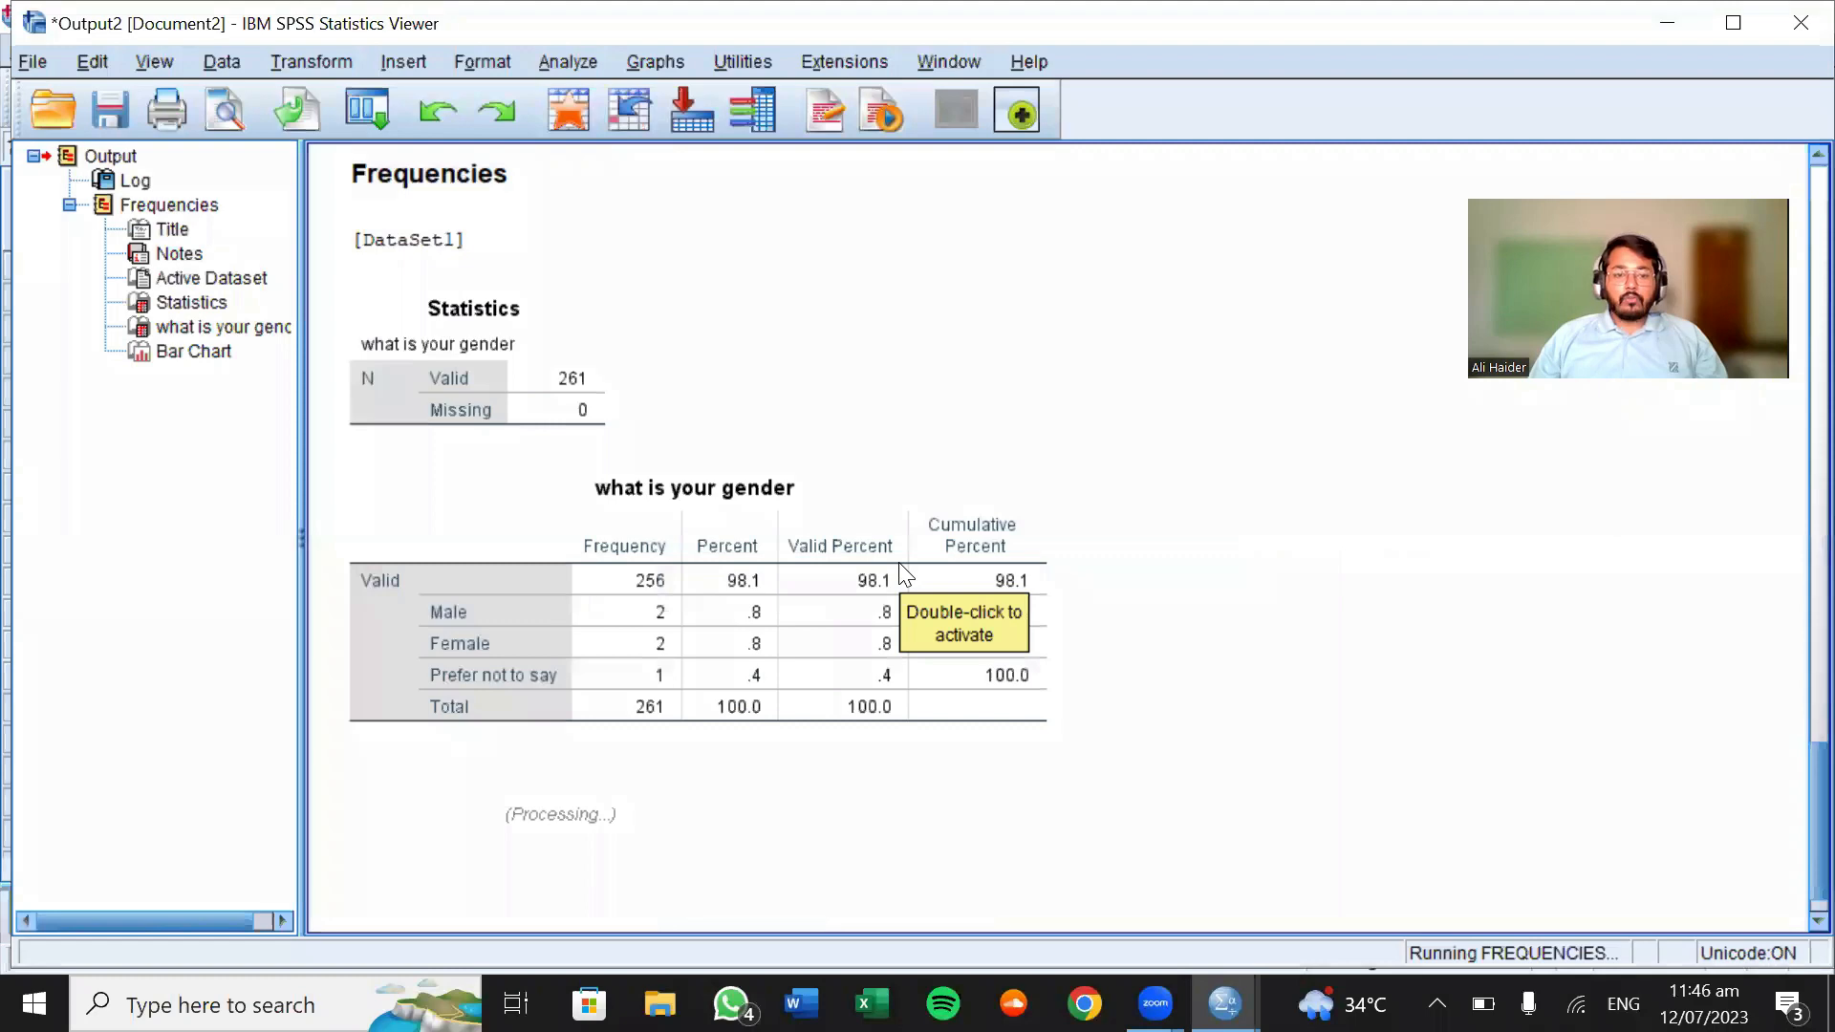
# Examine the statistics, frequency table and bar chart for the gender question, and close the output without saving it
pyautogui.scroll(5, 905, 573)
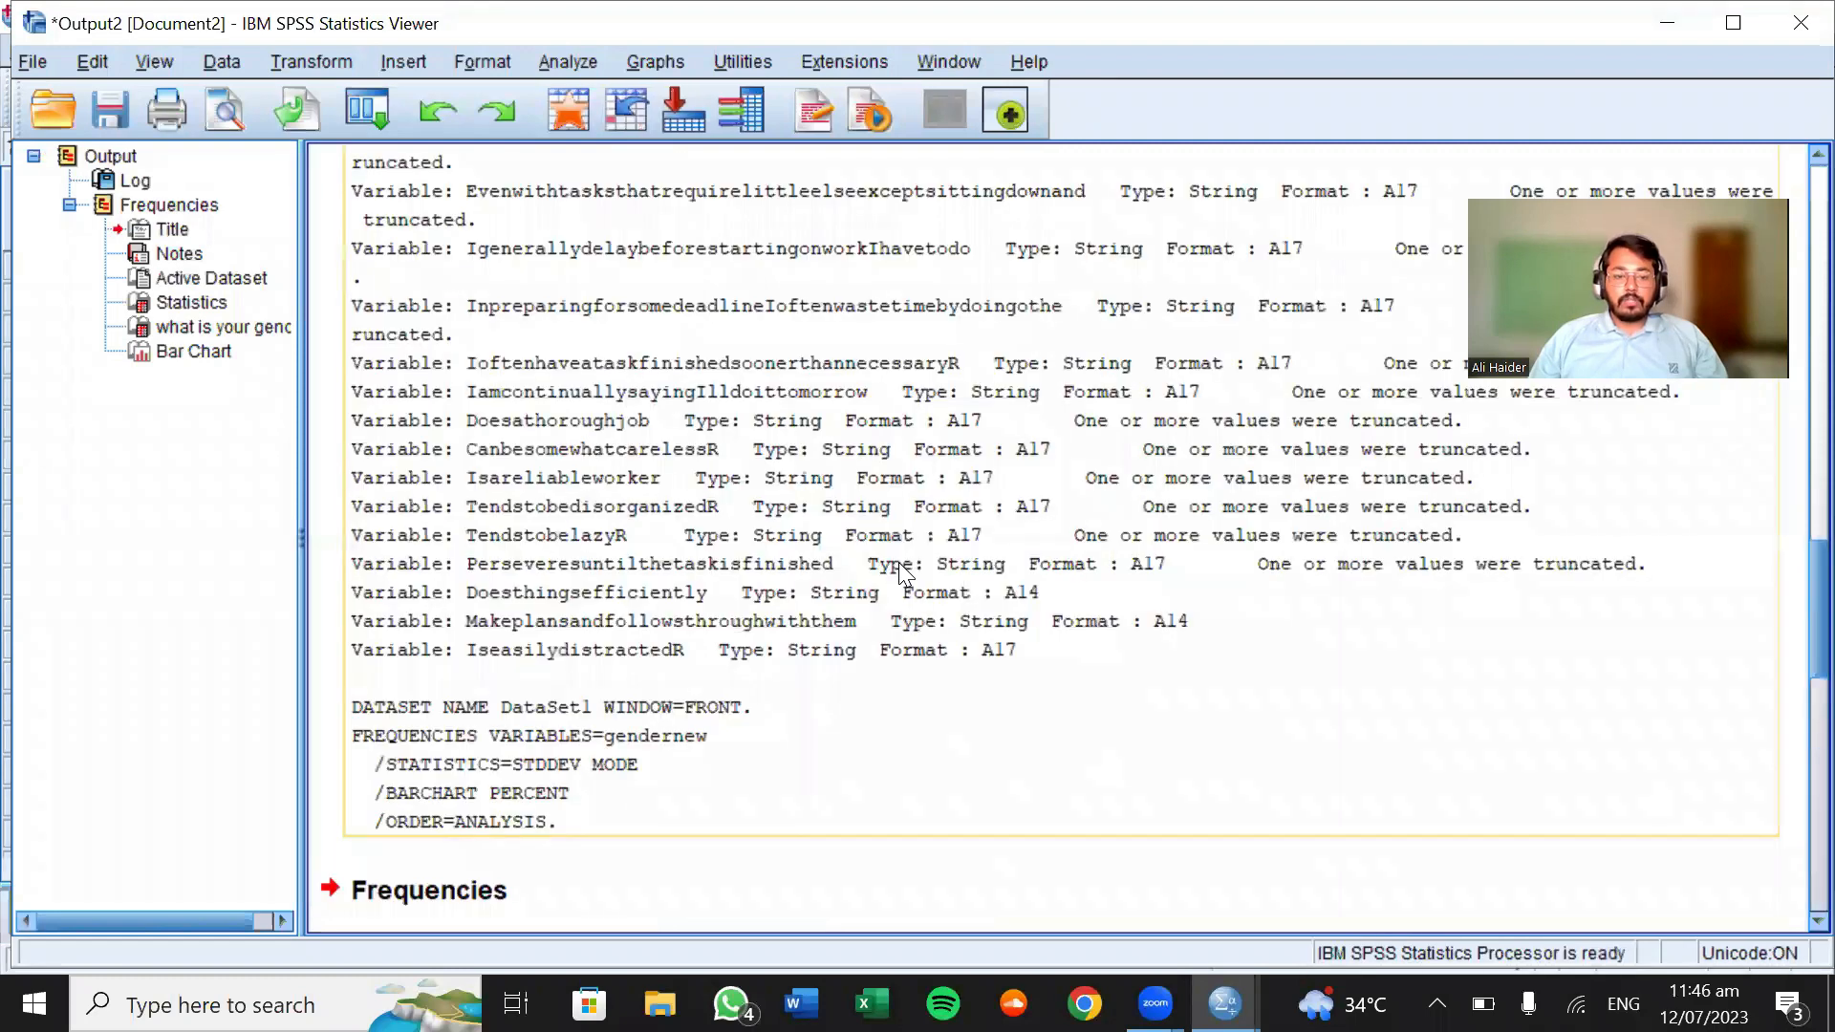
pyautogui.scroll(-5, 904, 574)
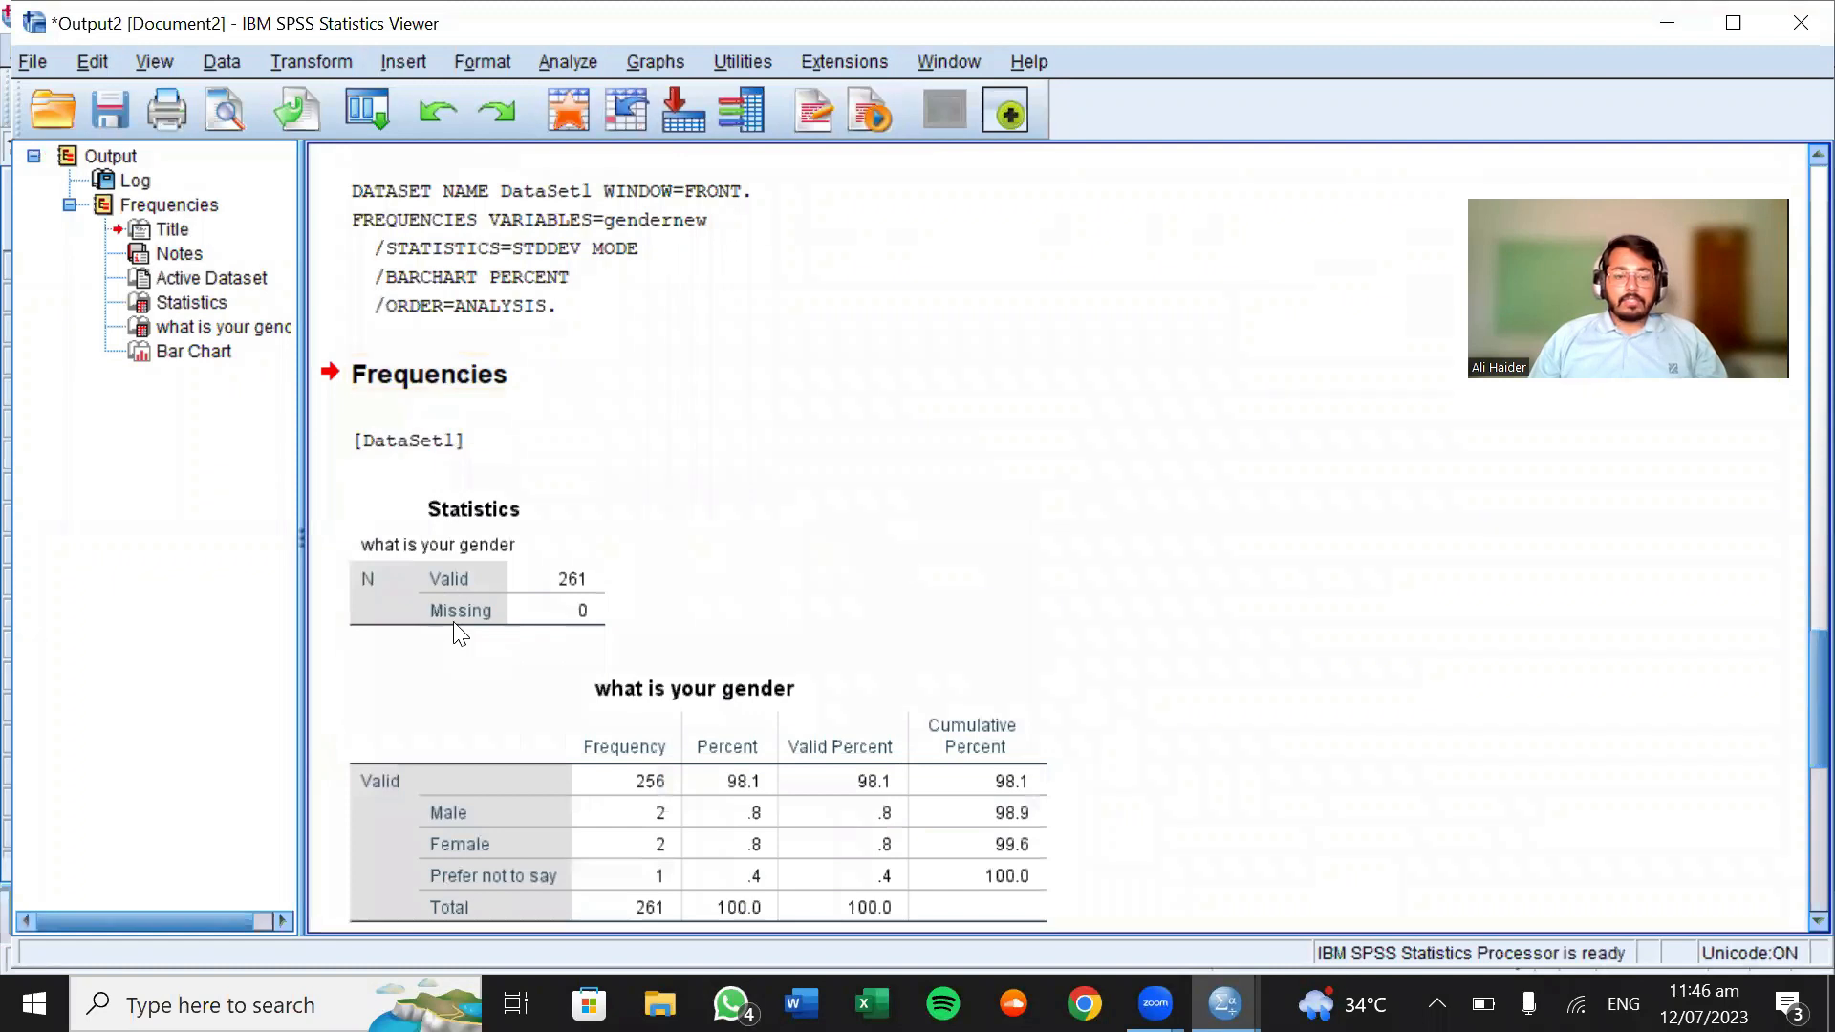
pyautogui.scroll(-3, 906, 566)
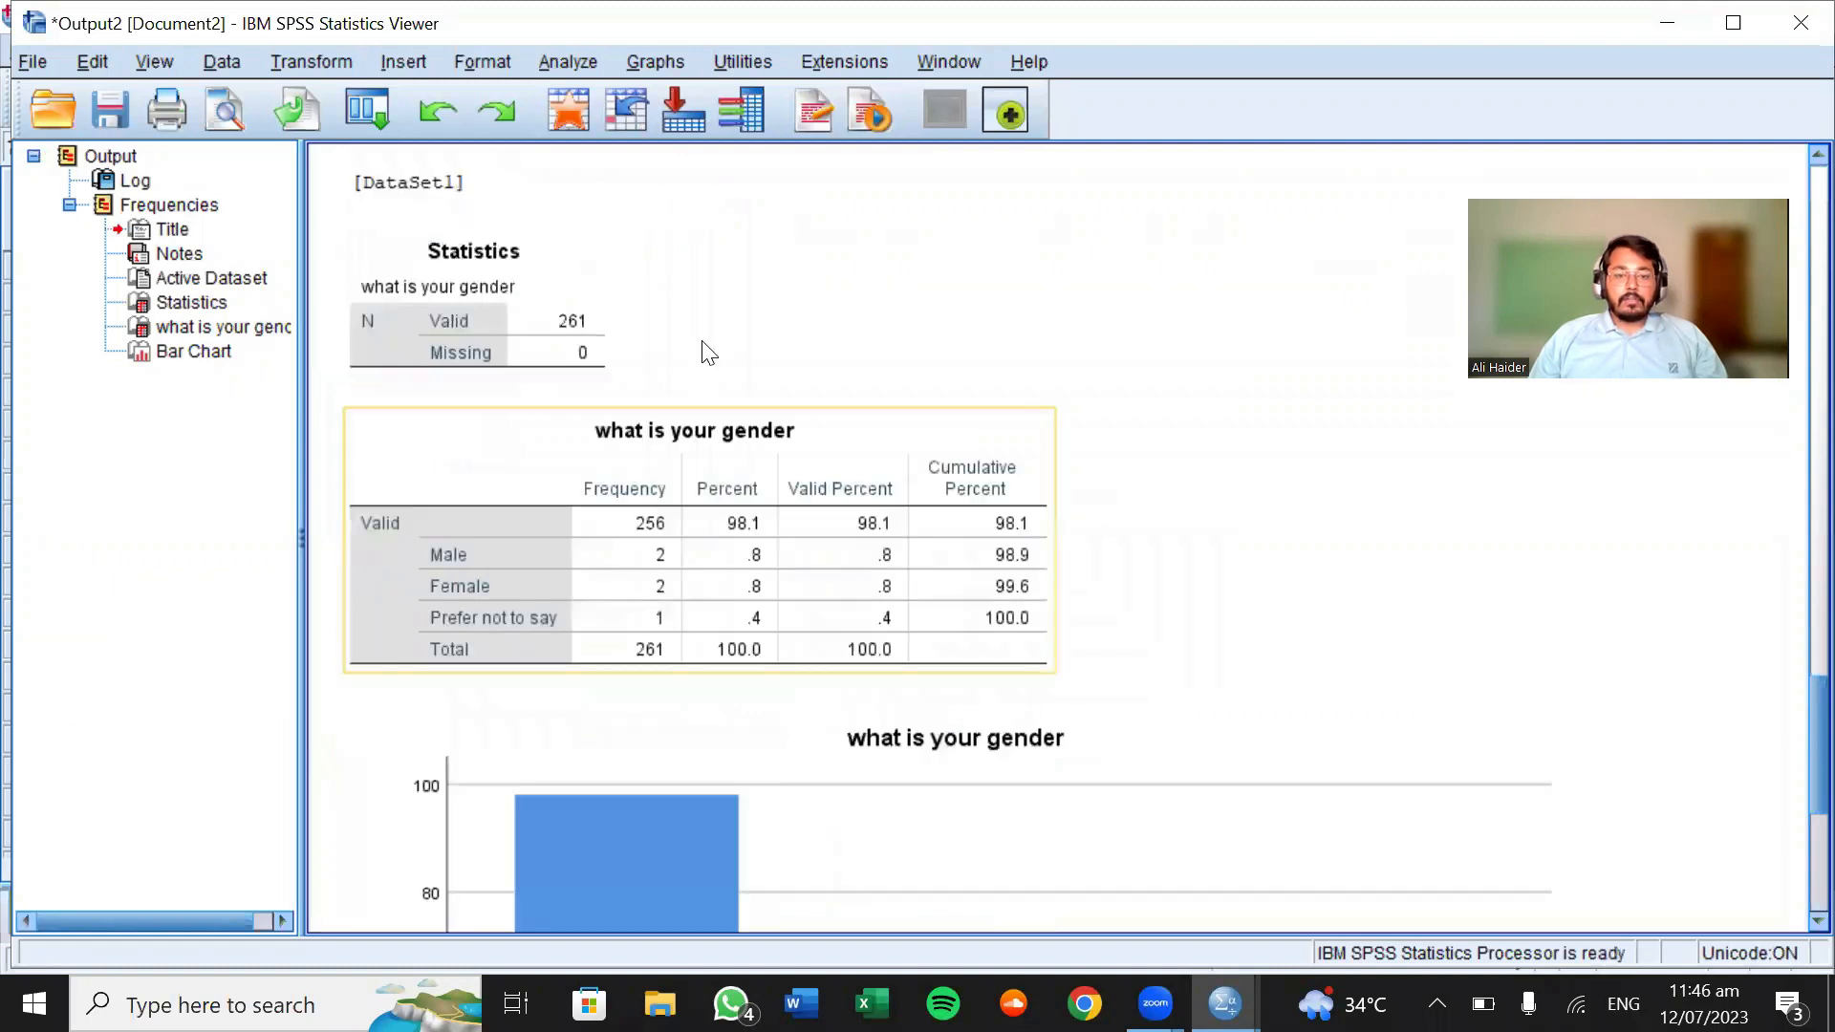
pyautogui.scroll(-2, 704, 352)
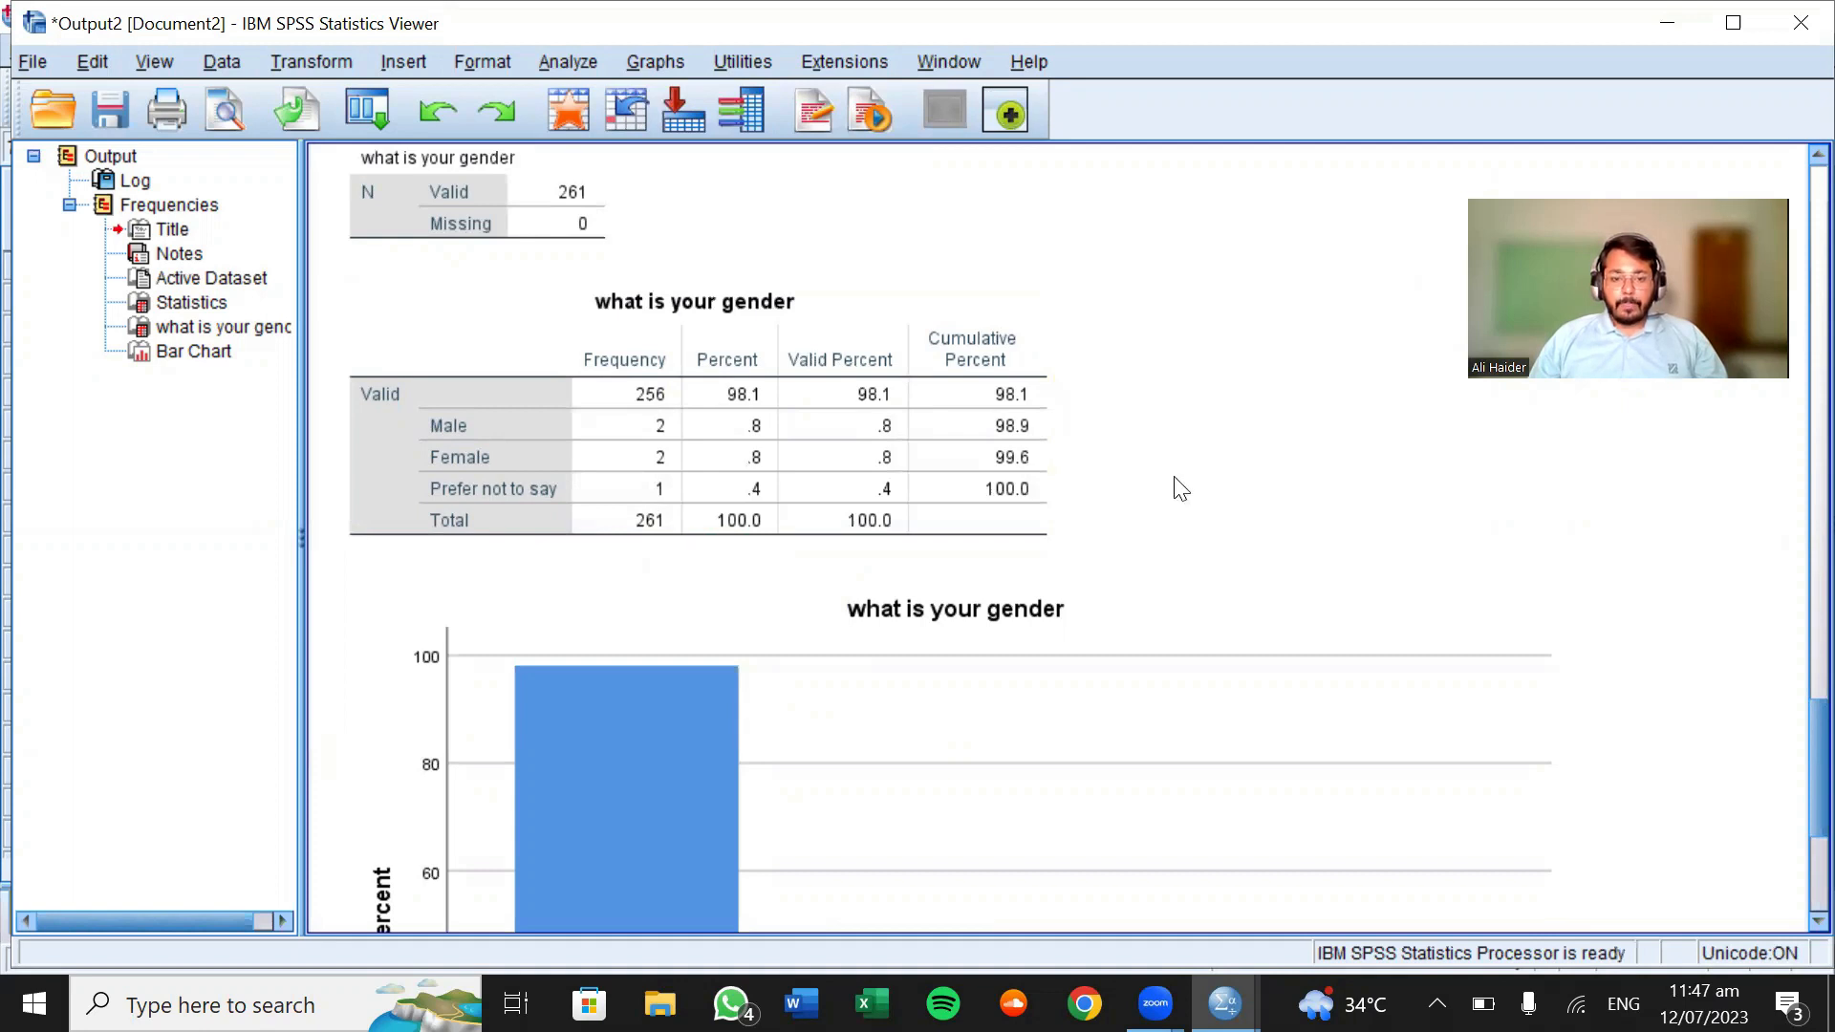
pyautogui.scroll(-3, 1181, 488)
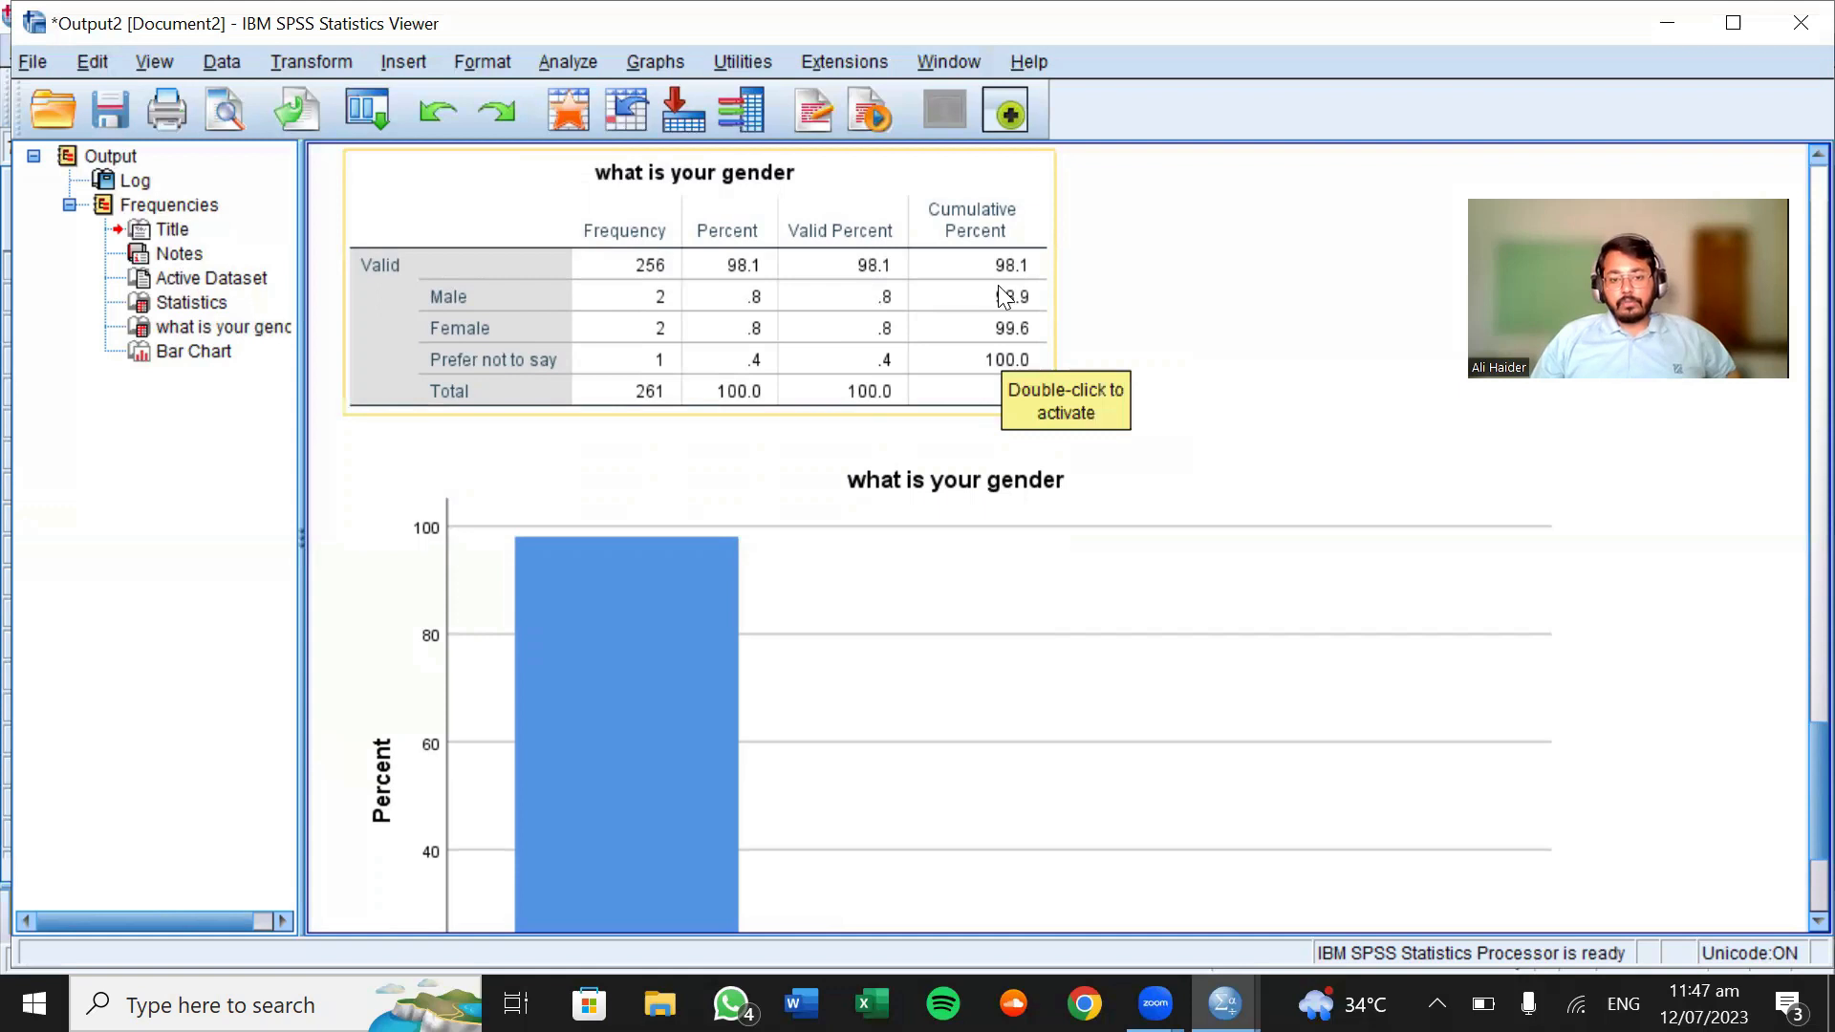
pyautogui.scroll(-3, 1035, 490)
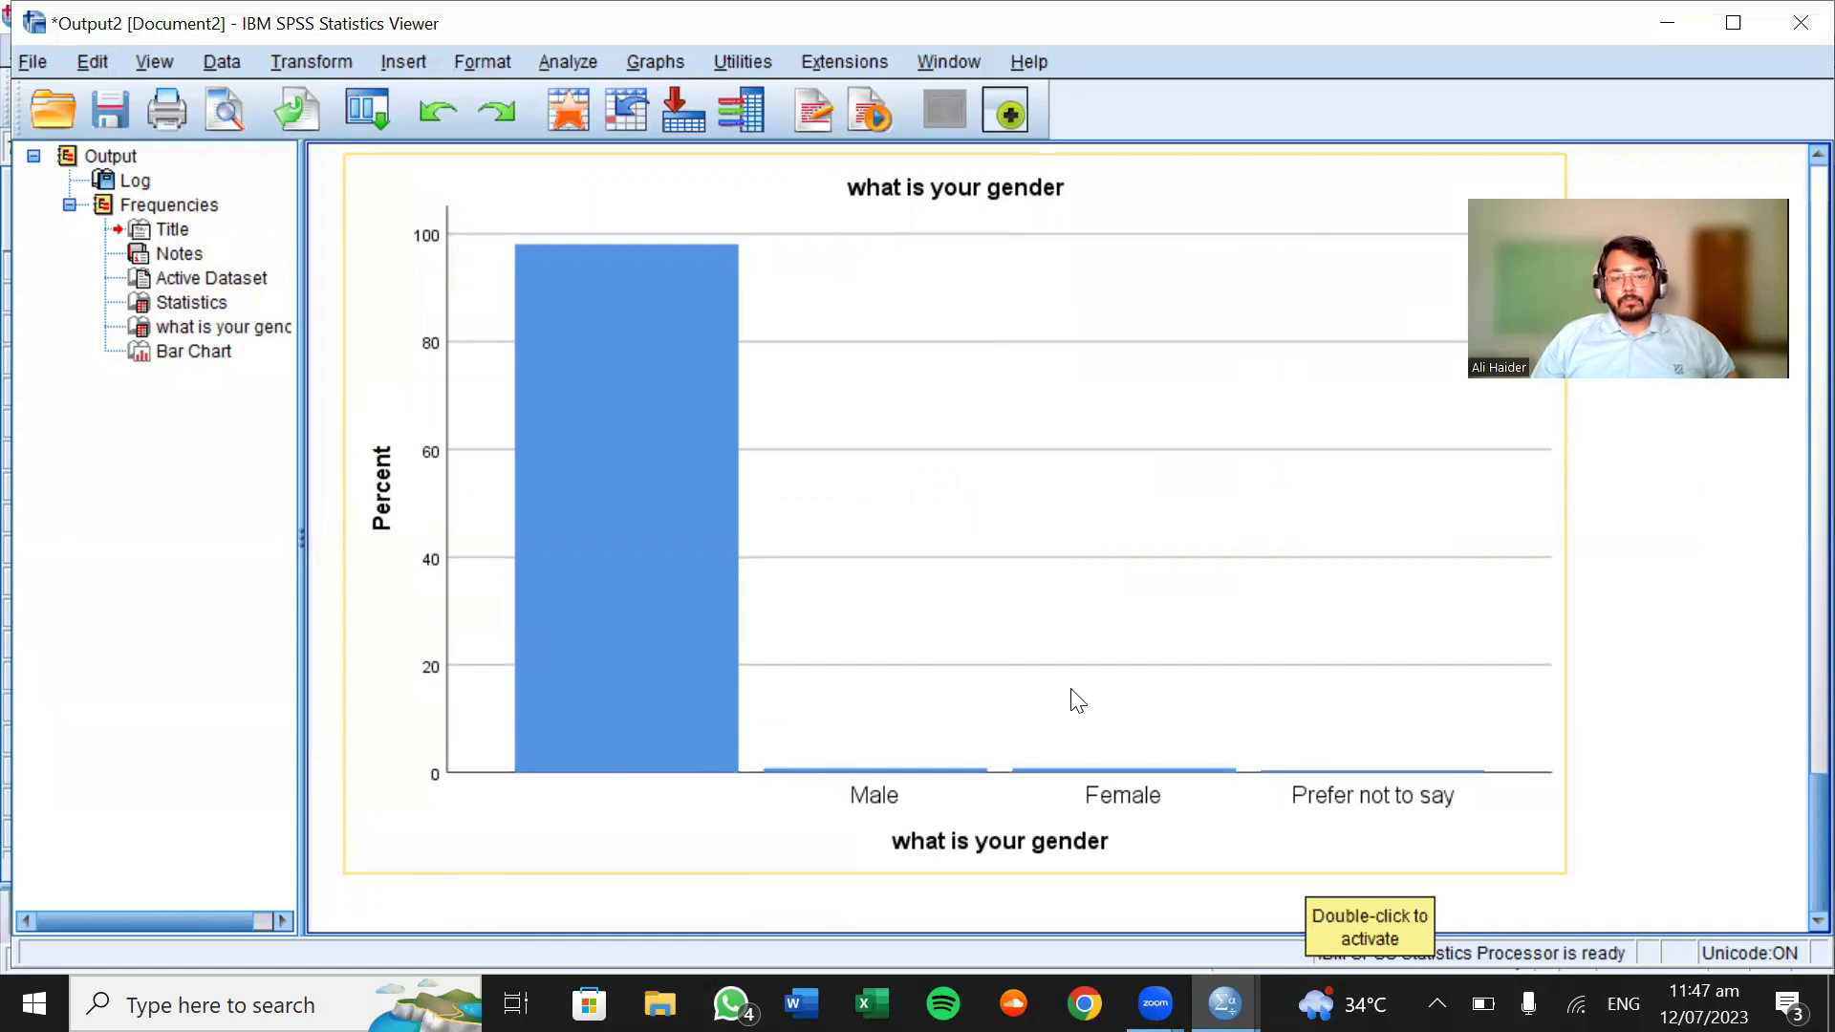
pyautogui.scroll(10, 1078, 700)
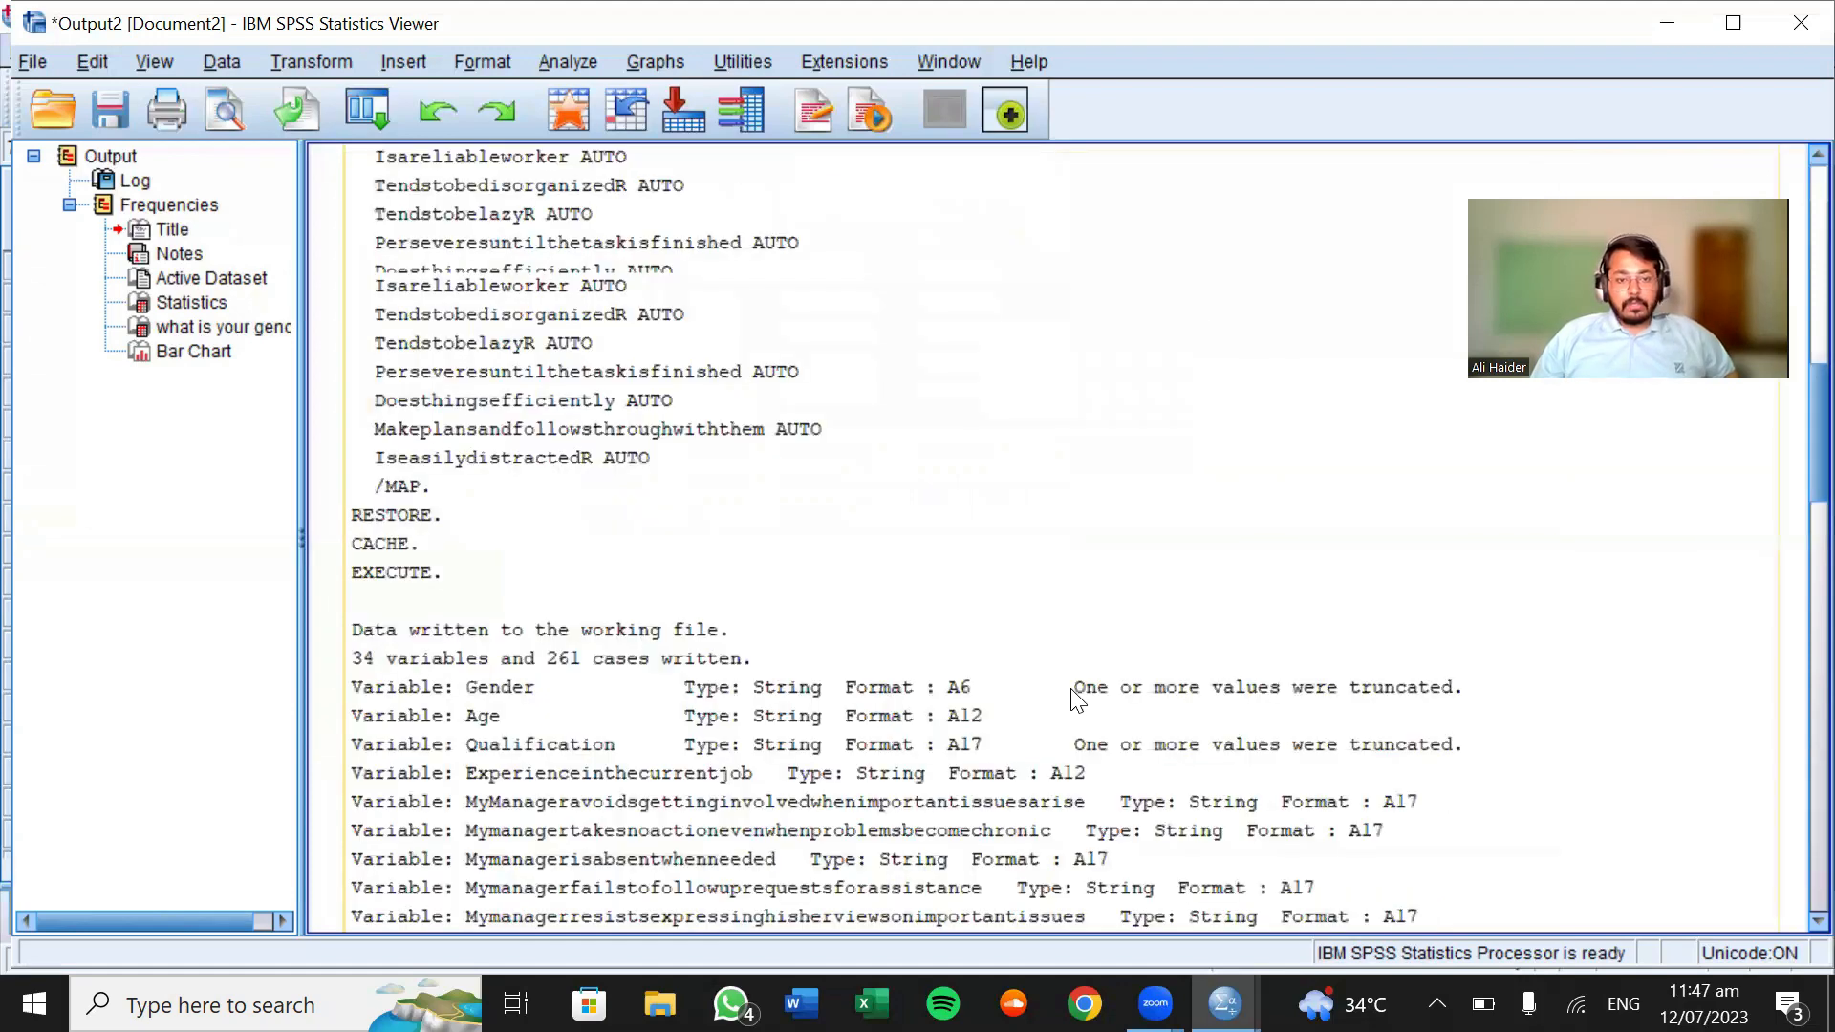
pyautogui.scroll(10, 1078, 701)
pyautogui.scroll(-20, 1078, 700)
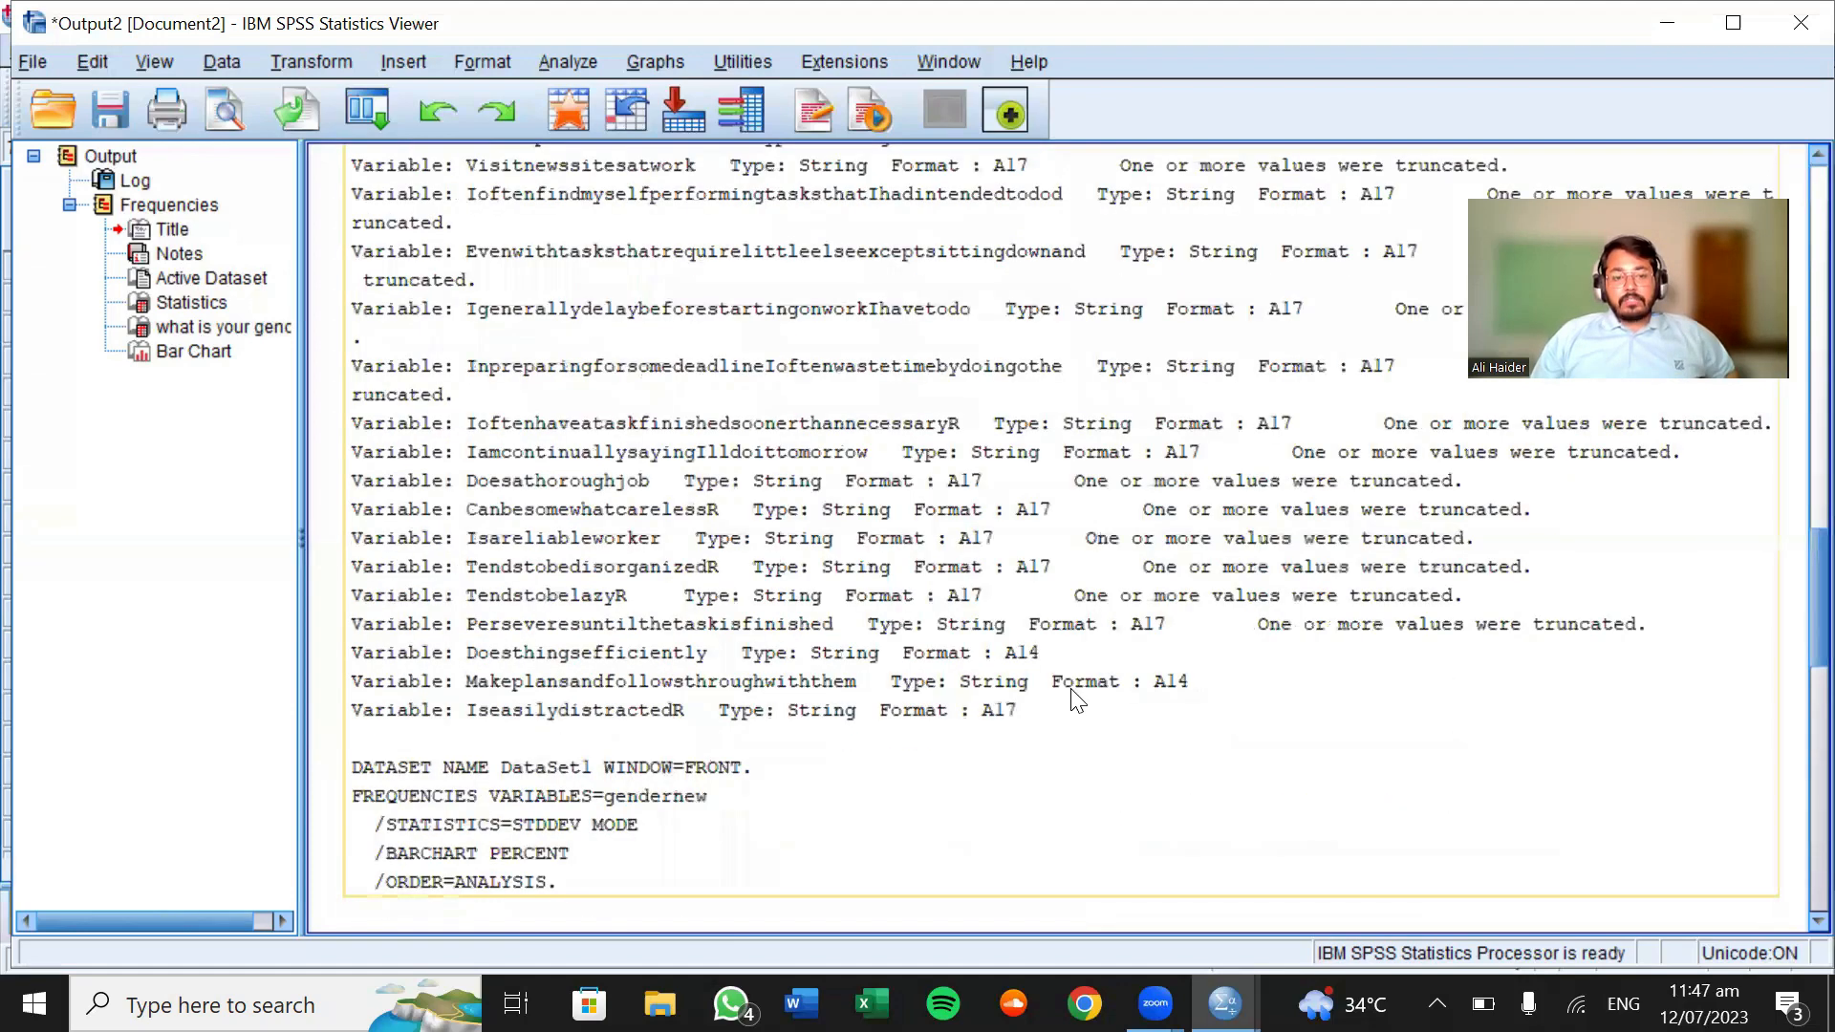
pyautogui.scroll(-10, 1078, 701)
pyautogui.scroll(-2, 1078, 700)
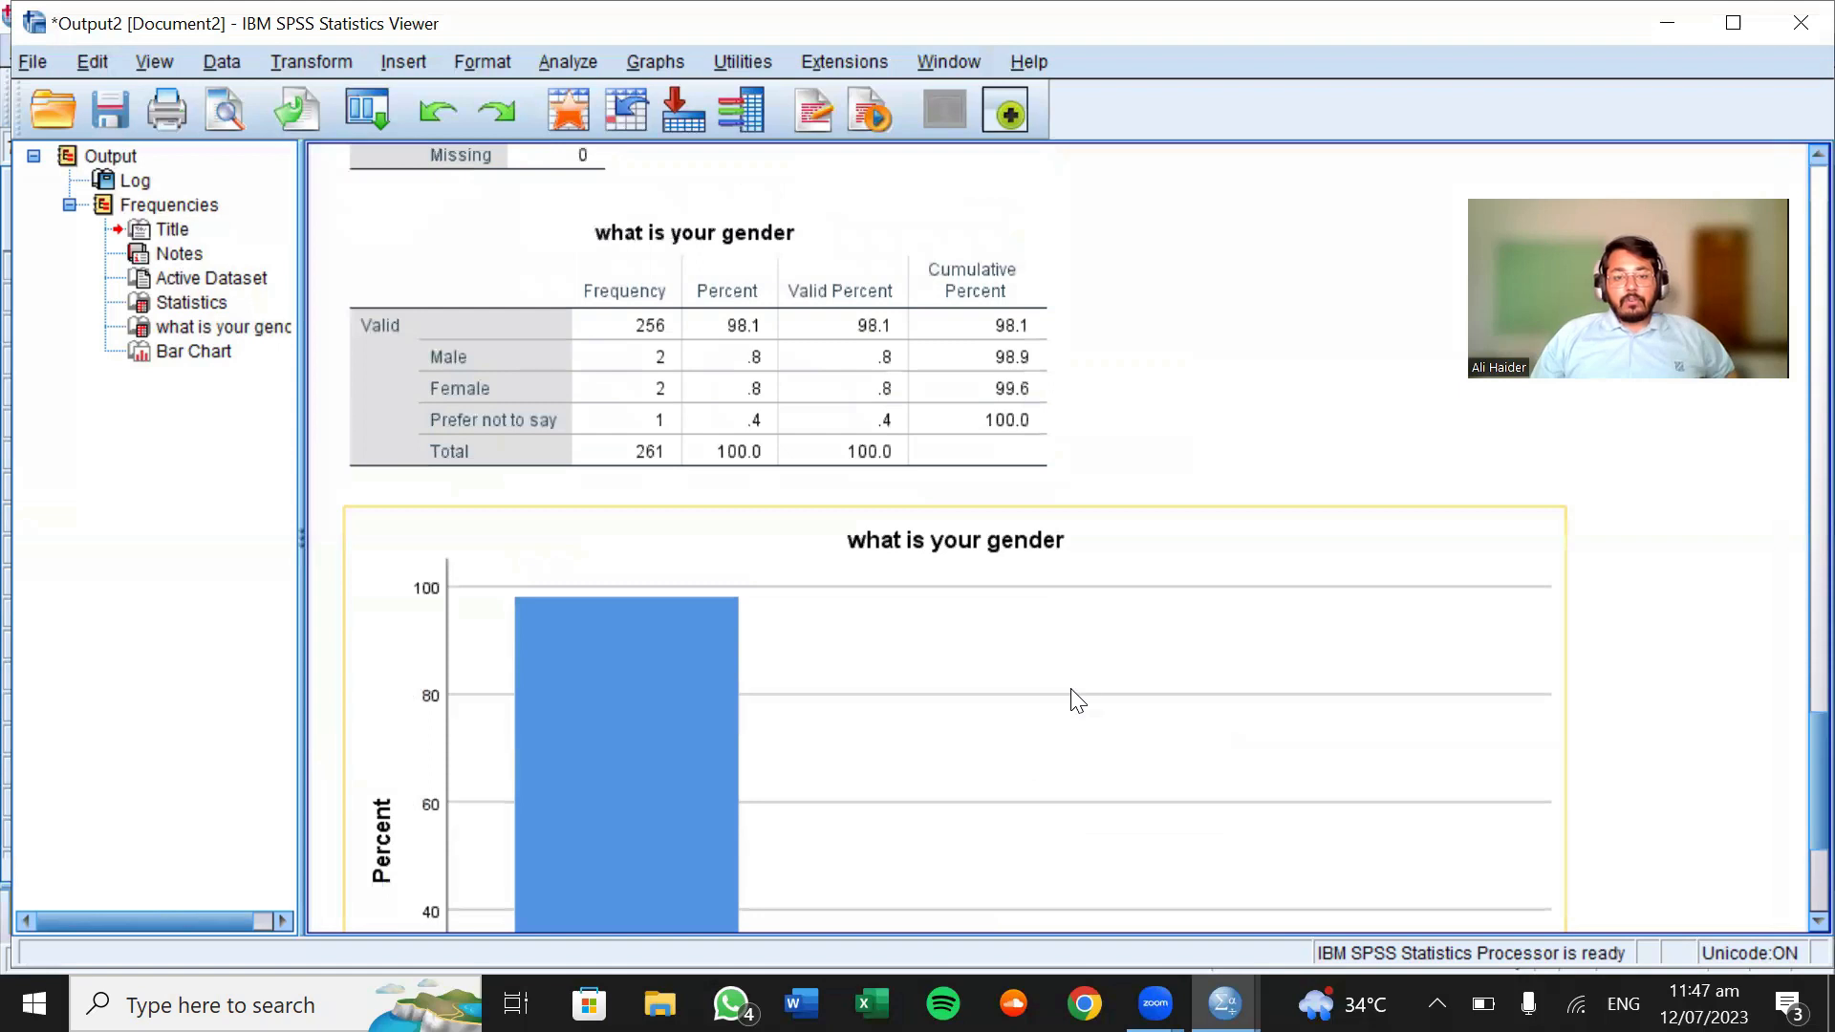
pyautogui.click(496, 323)
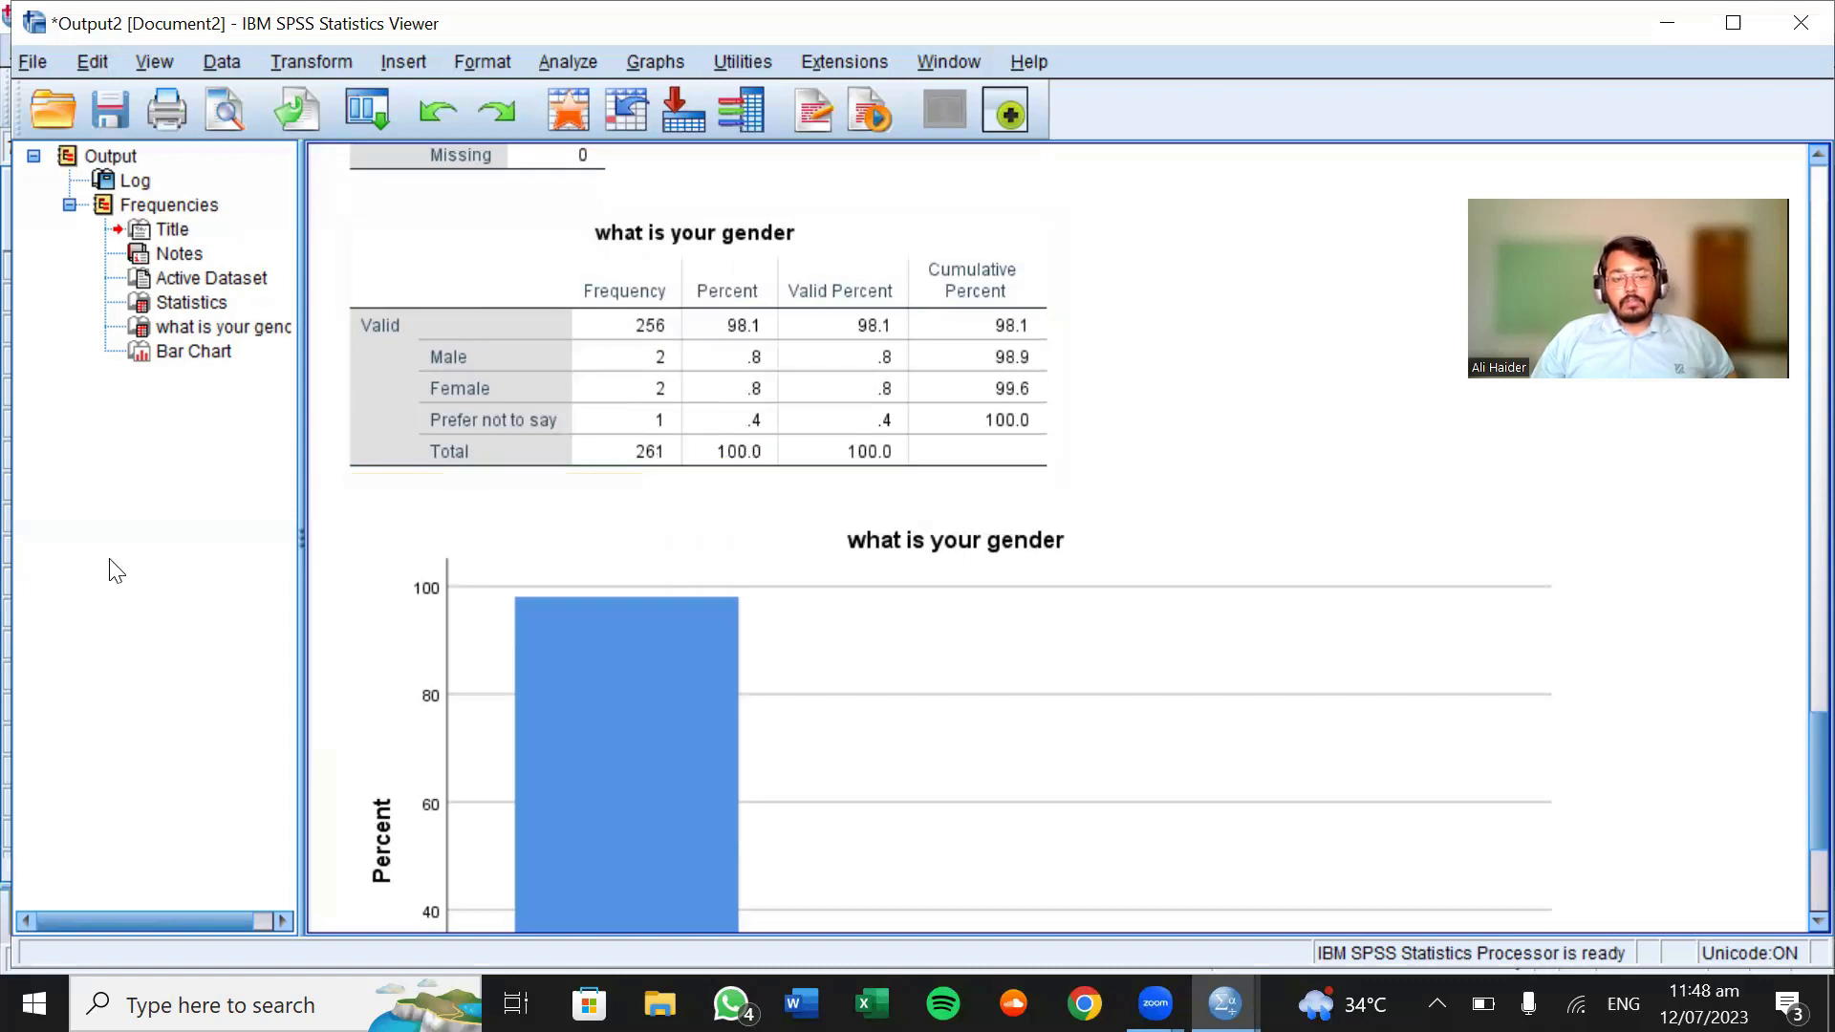
pyautogui.click(1800, 22)
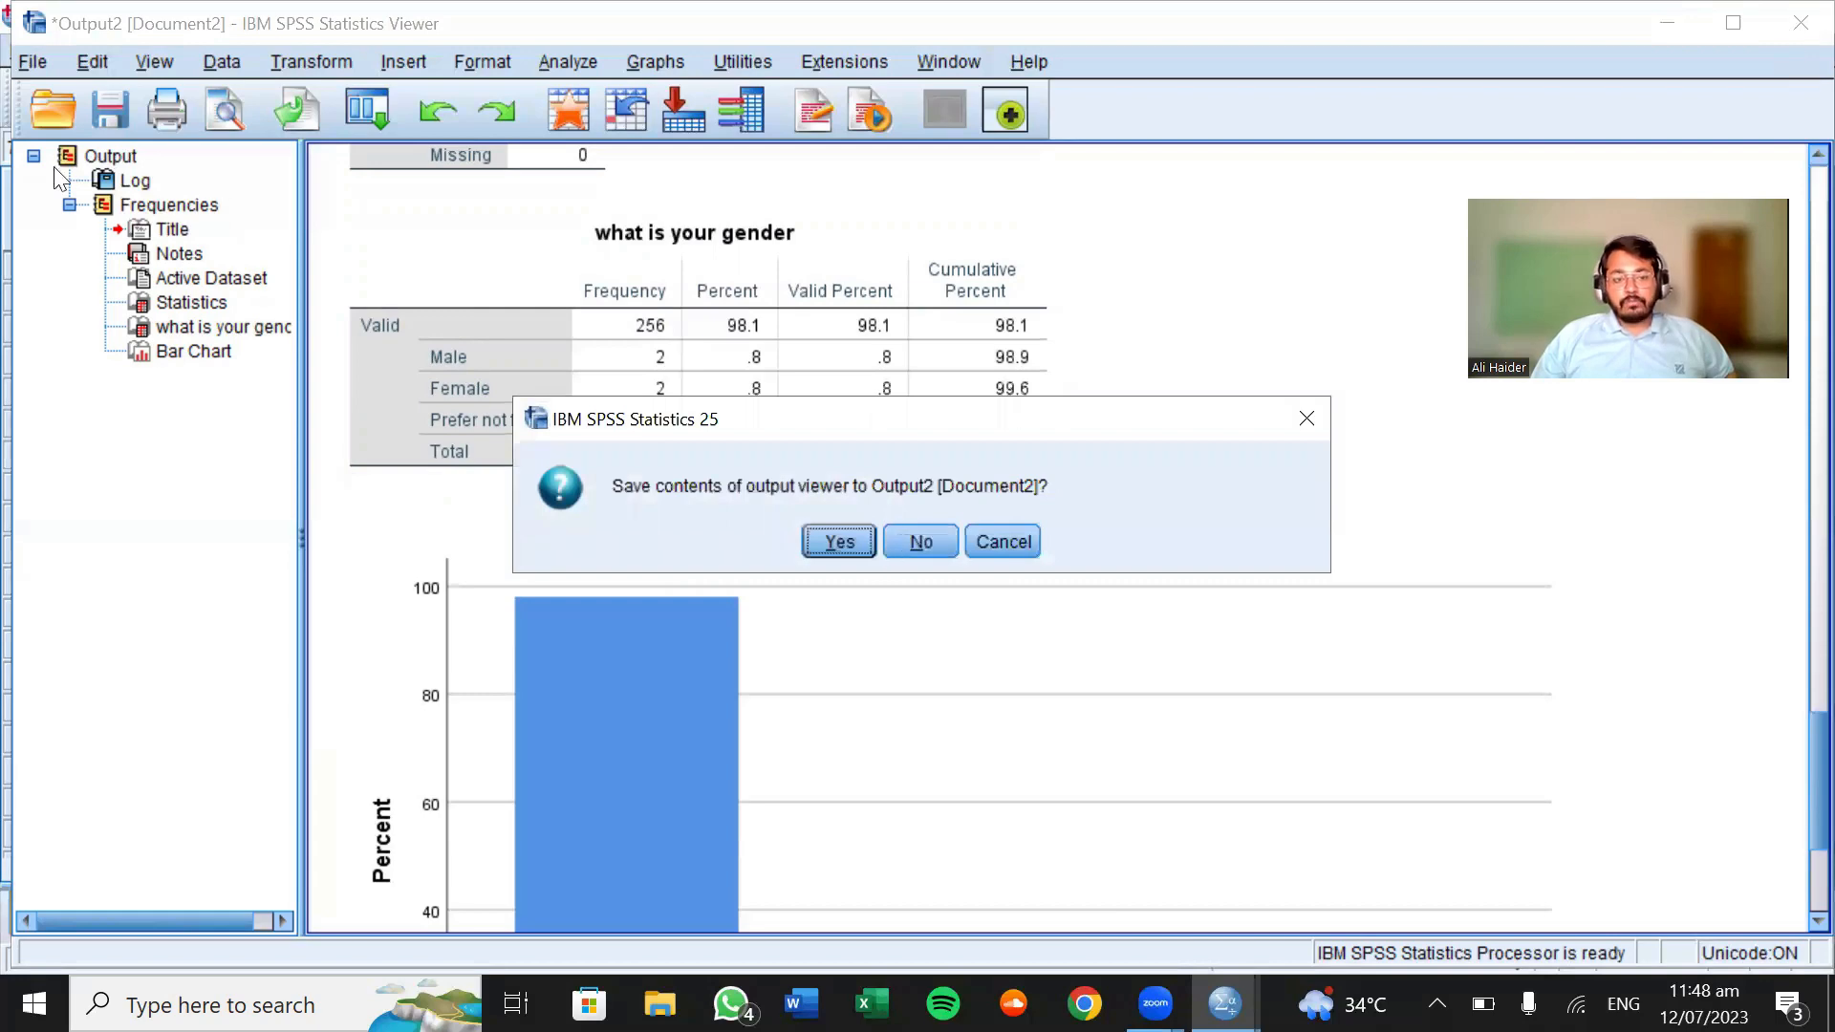
pyautogui.click(919, 543)
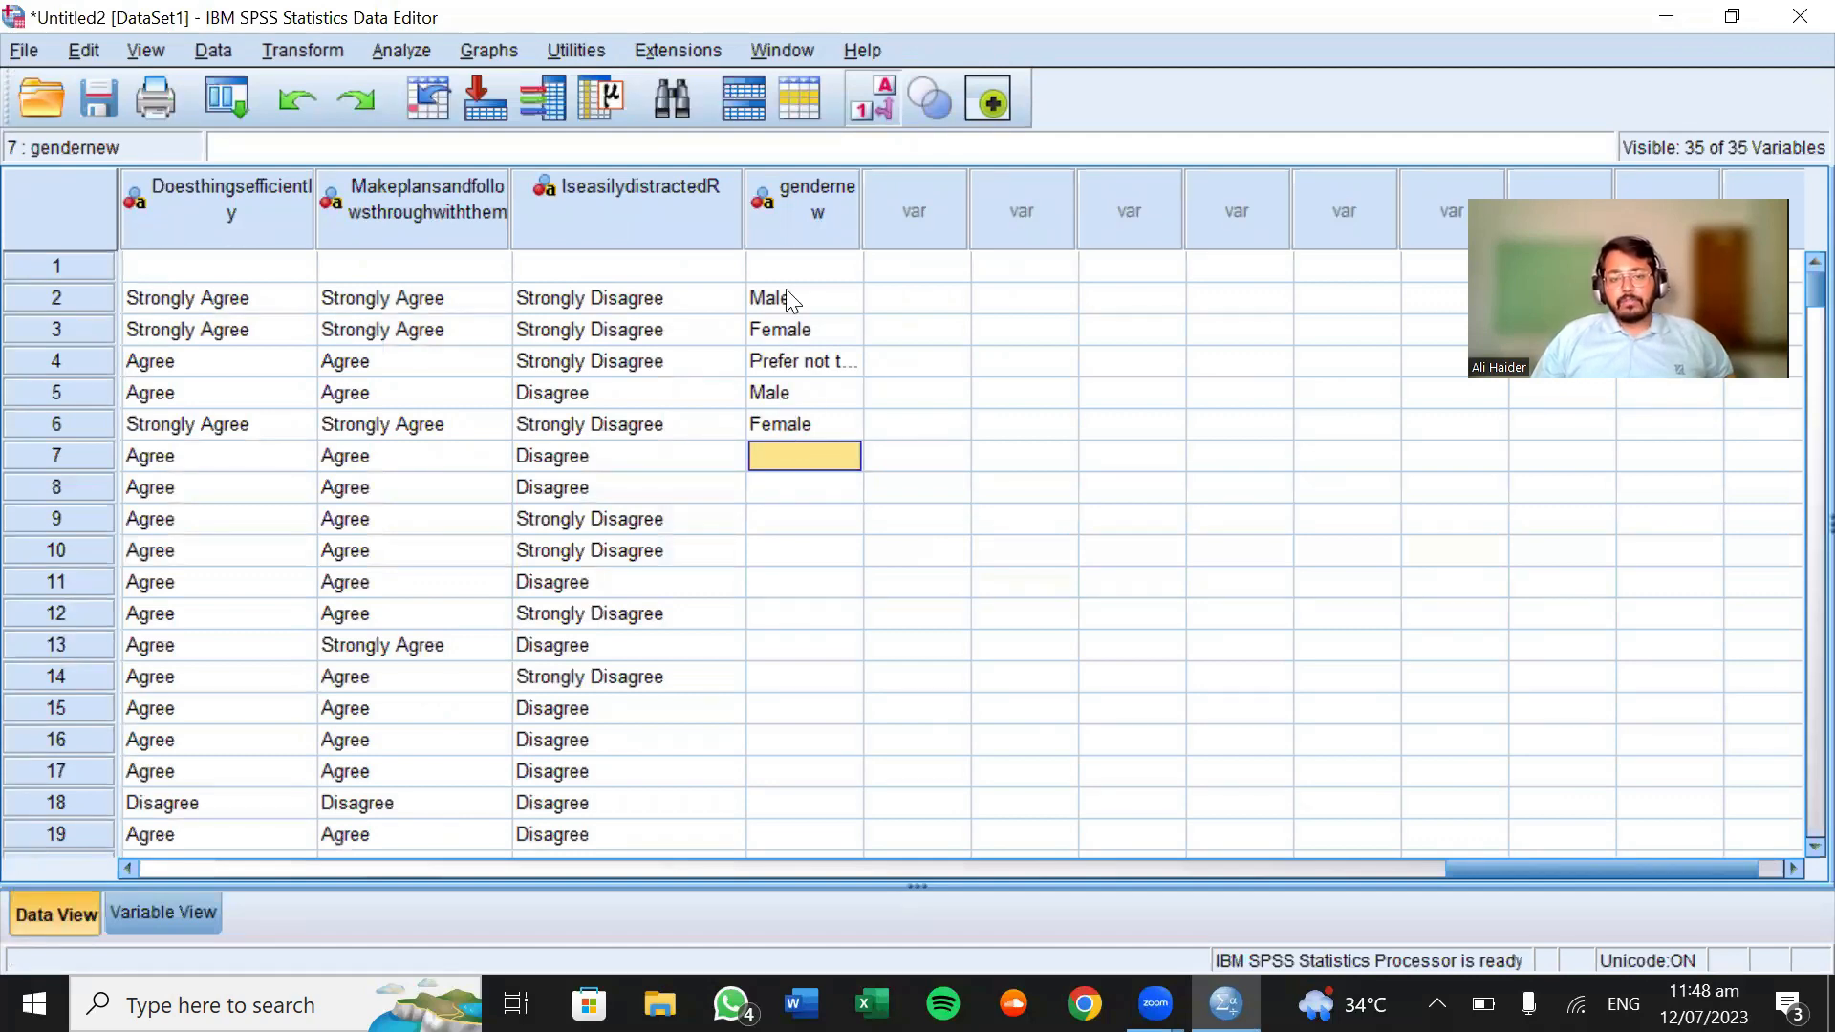
# Look through the gendernew column down to the last case and return to the first cases
pyautogui.scroll(-4, 773, 550)
pyautogui.scroll(-18, 780, 557)
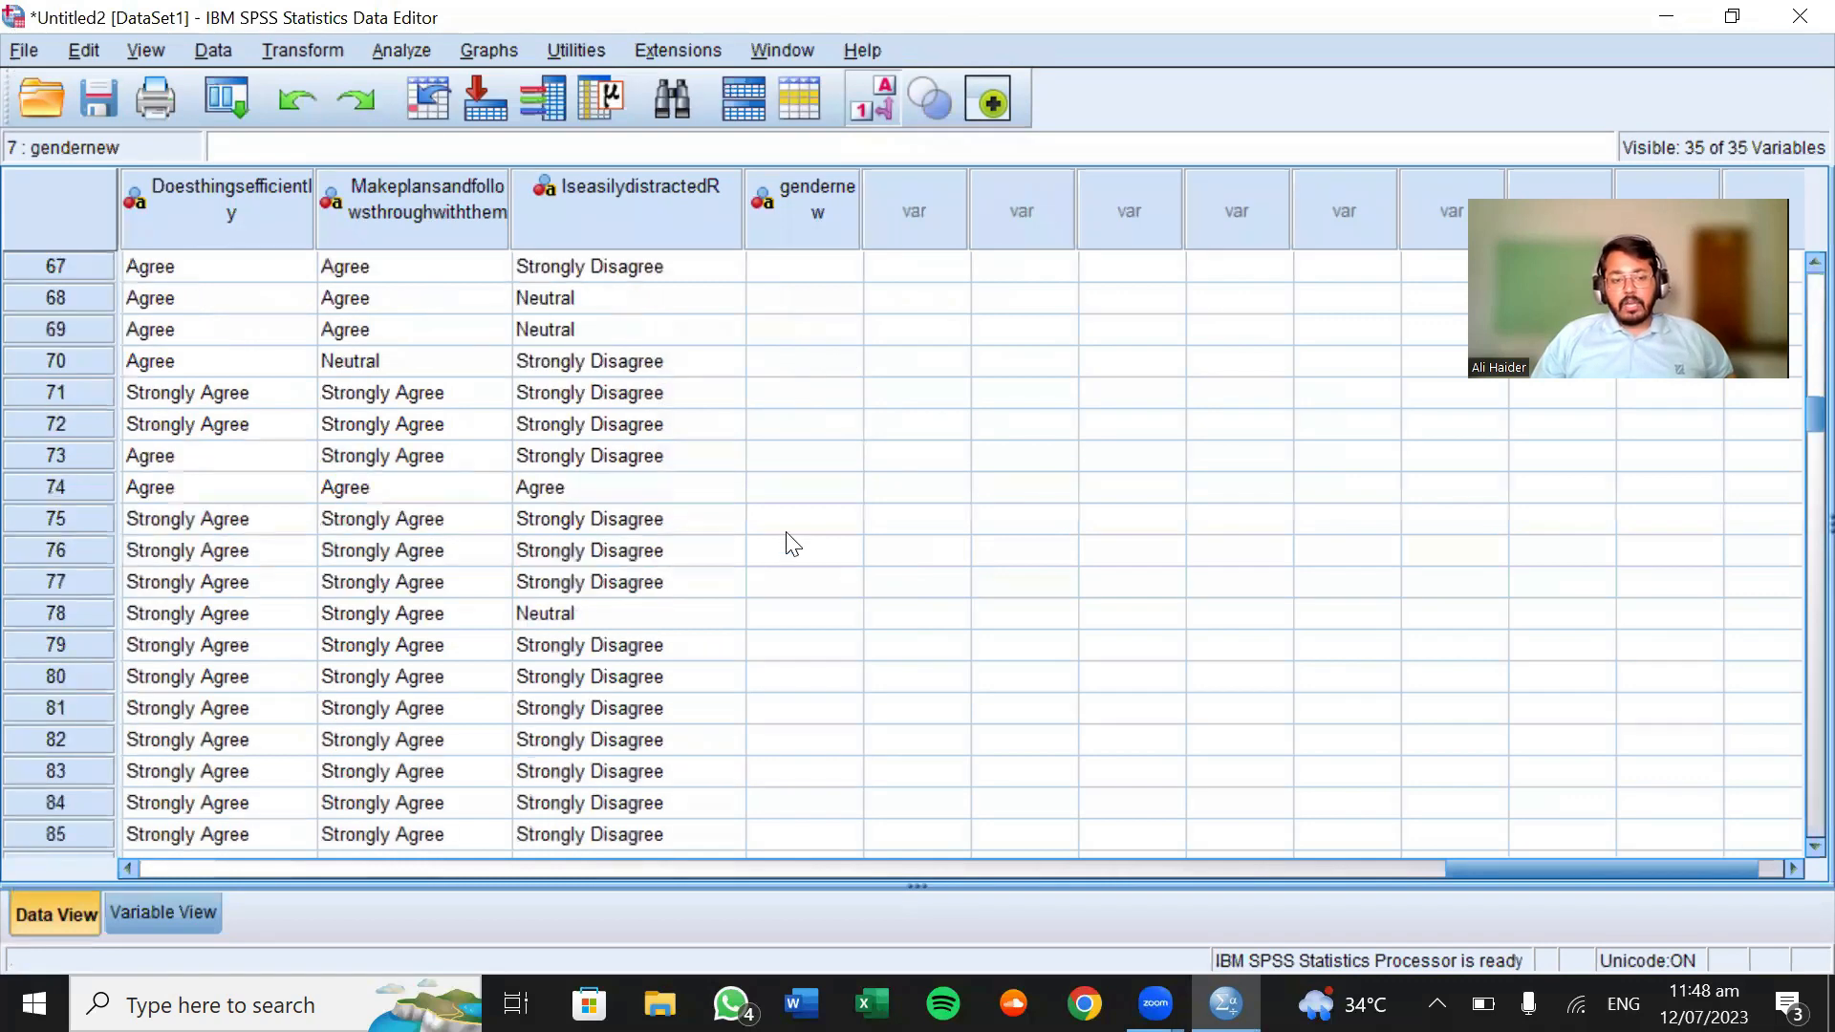
pyautogui.scroll(-20, 792, 544)
pyautogui.scroll(-20, 788, 542)
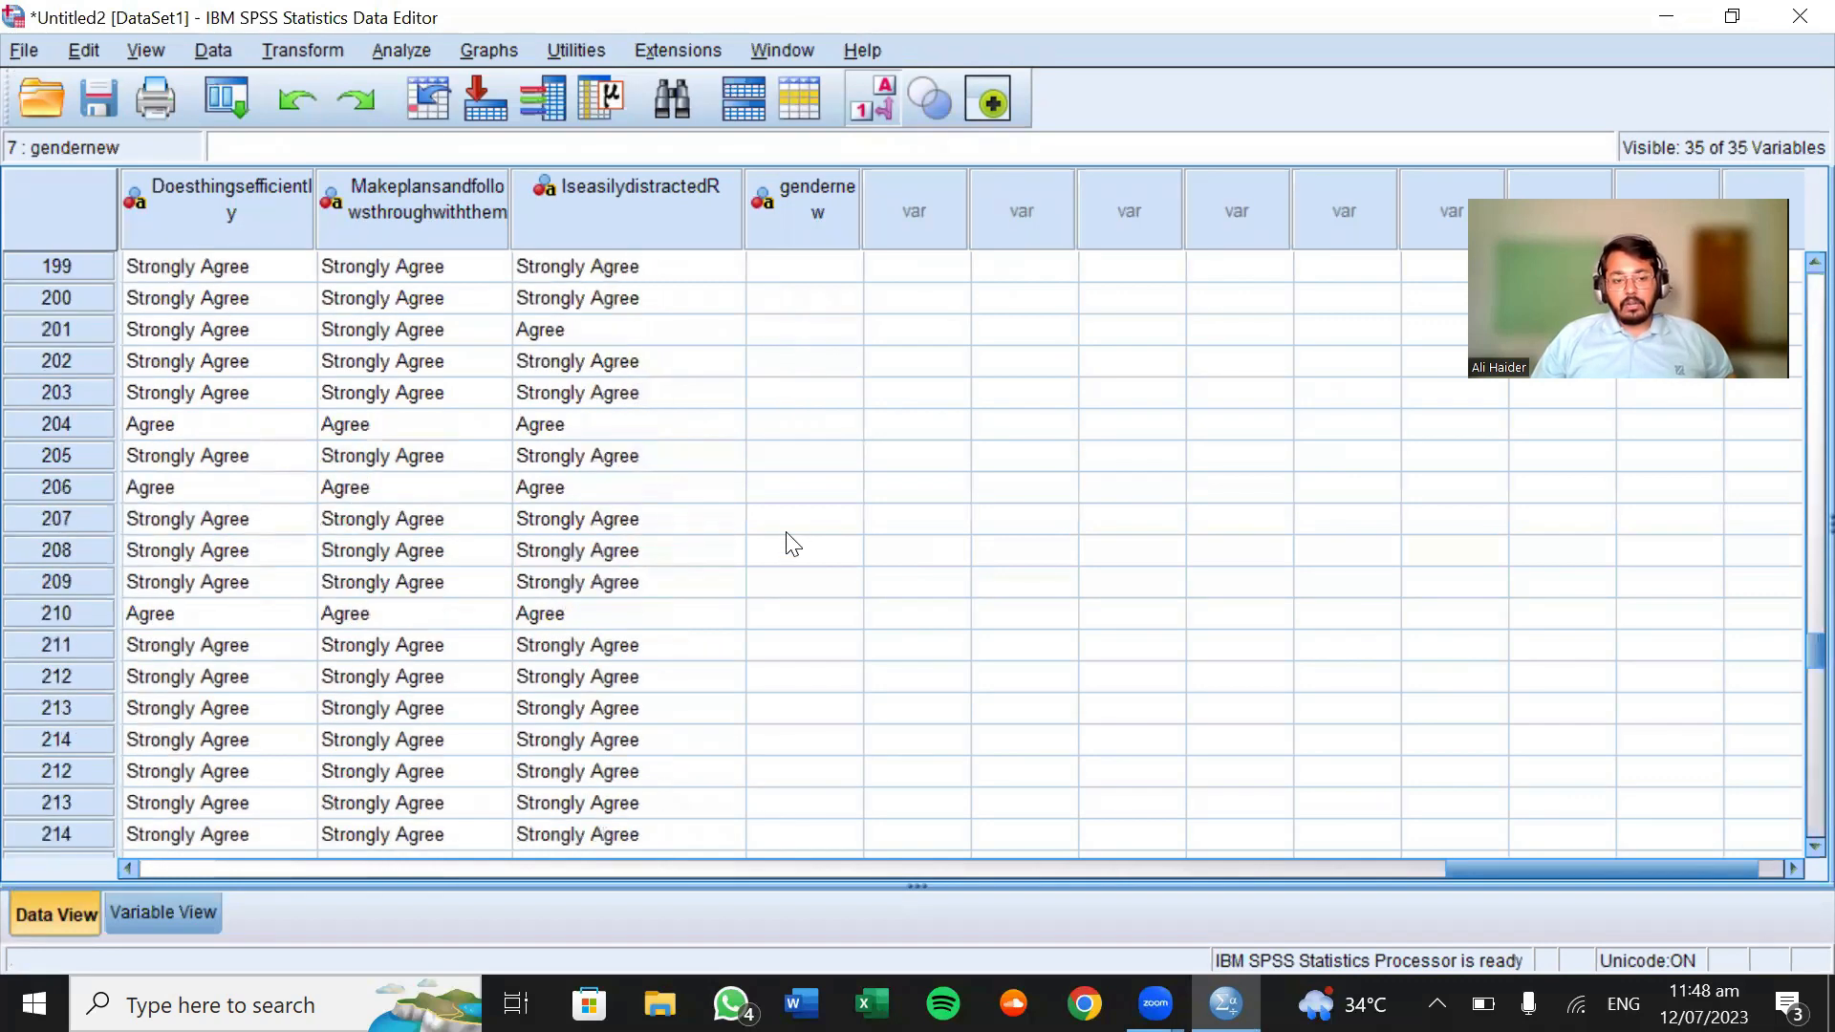
pyautogui.scroll(-13, 800, 541)
pyautogui.scroll(-2, 800, 541)
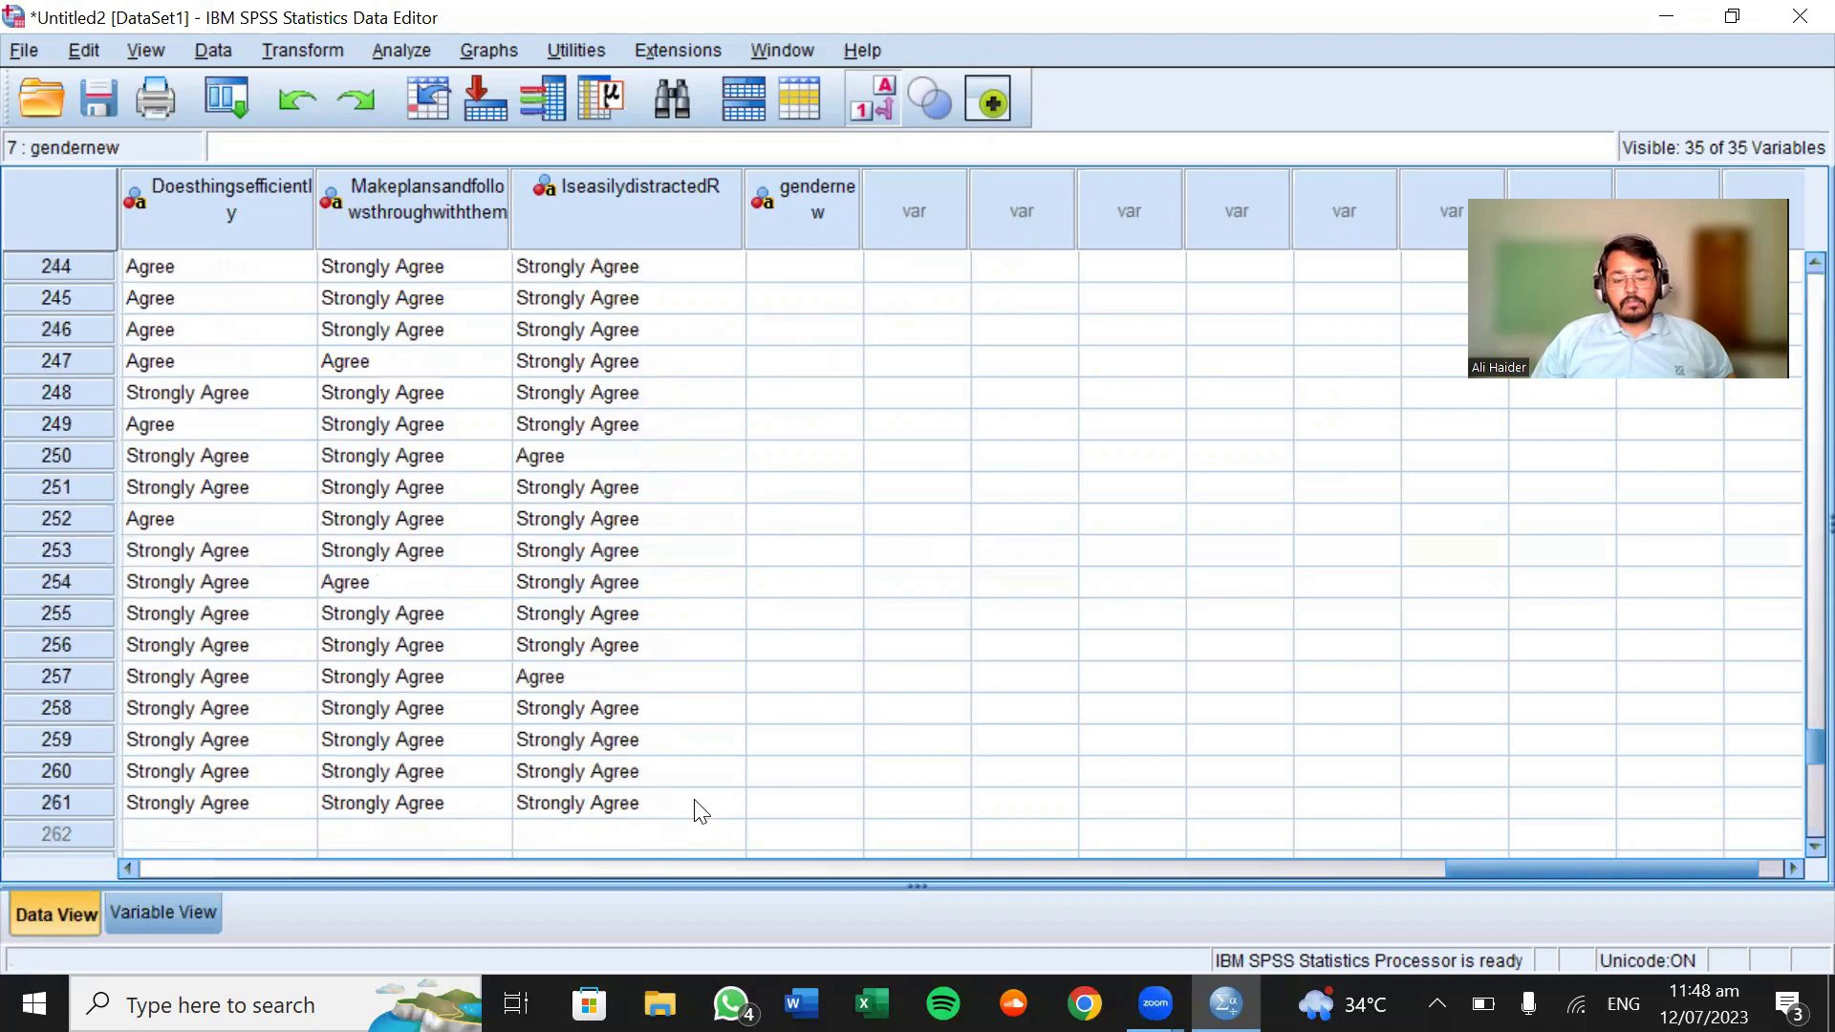
pyautogui.scroll(7, 700, 810)
pyautogui.scroll(20, 707, 804)
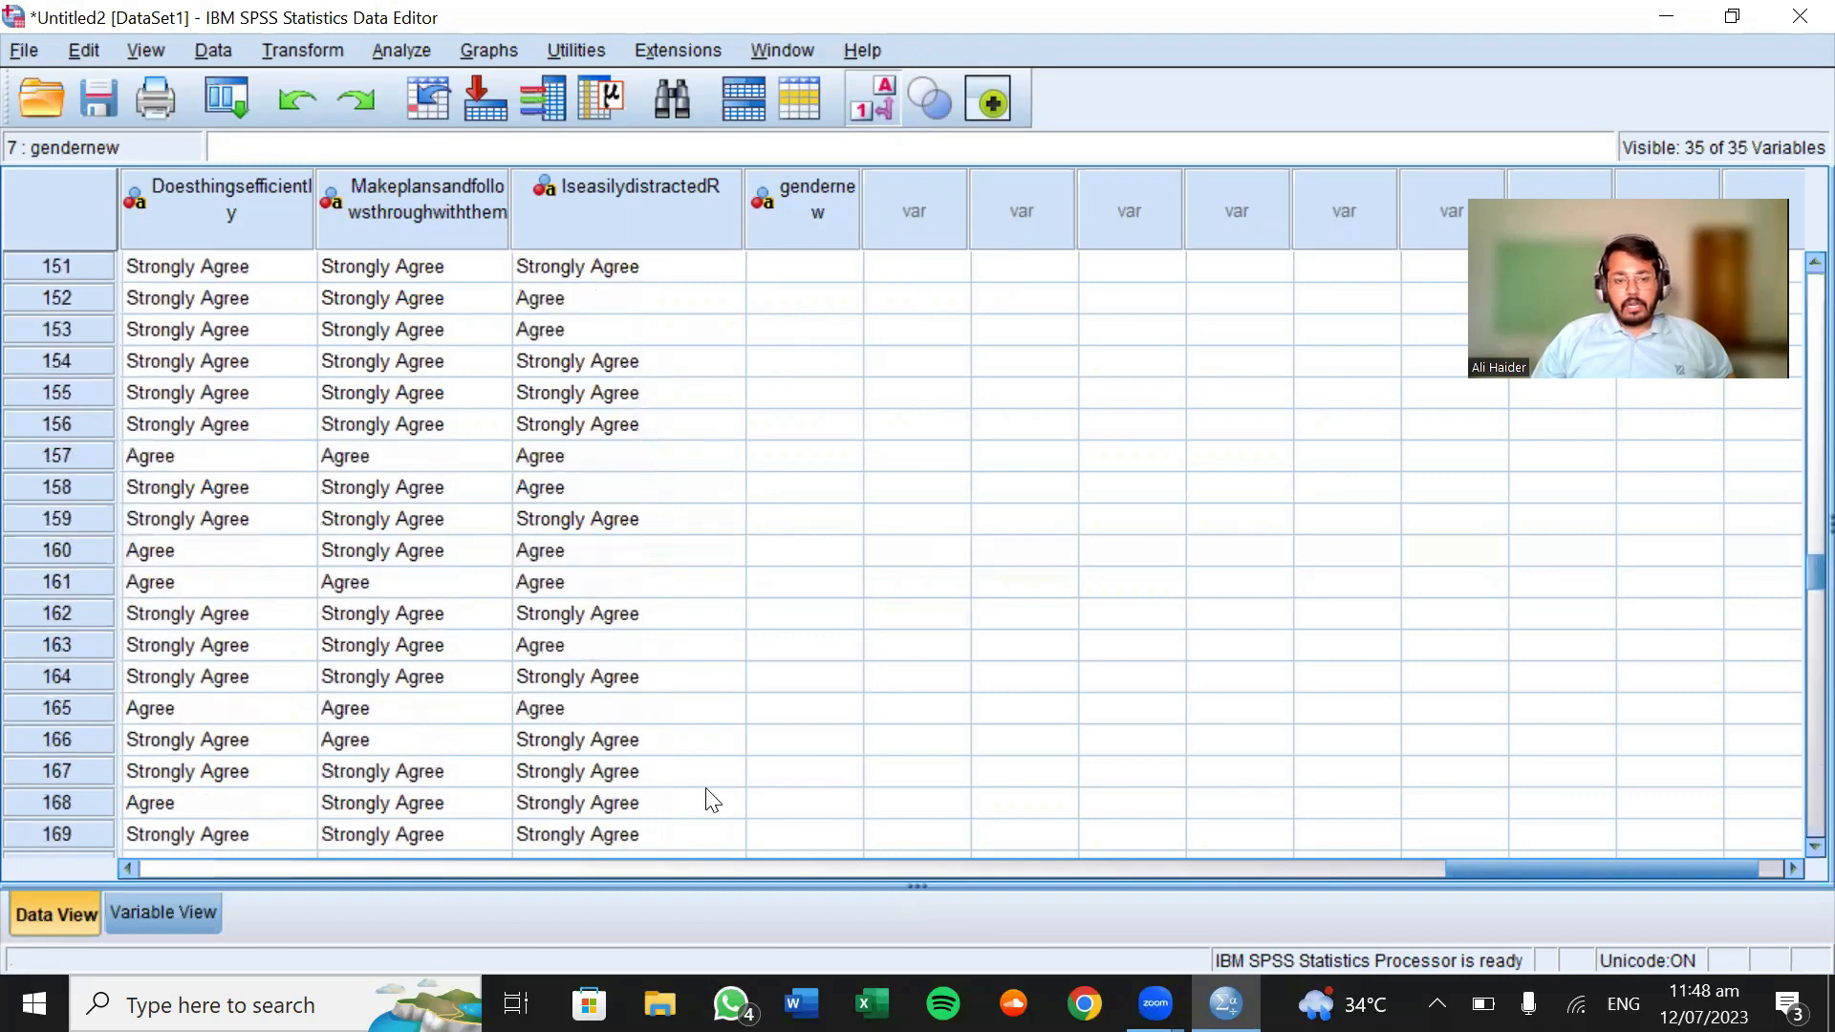
pyautogui.scroll(20, 712, 801)
pyautogui.scroll(20, 712, 800)
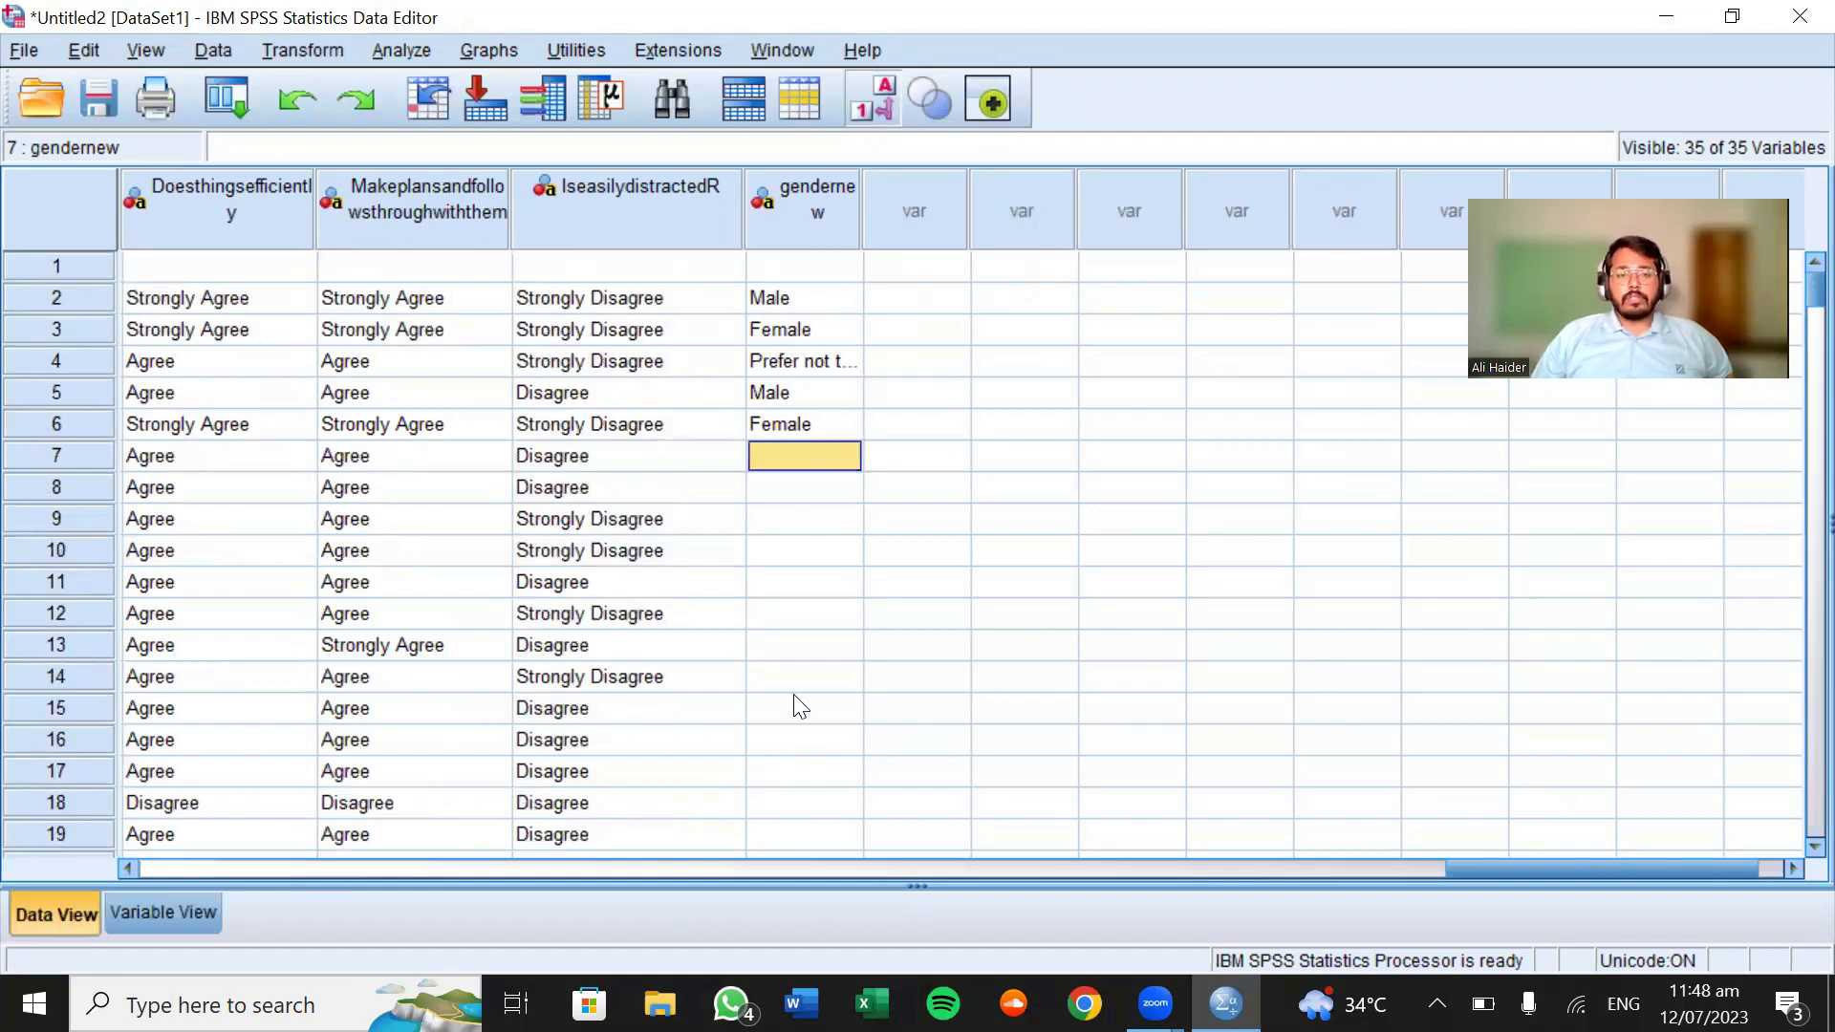
# Try to start a Descriptives analysis on the current dataset
pyautogui.click(394, 52)
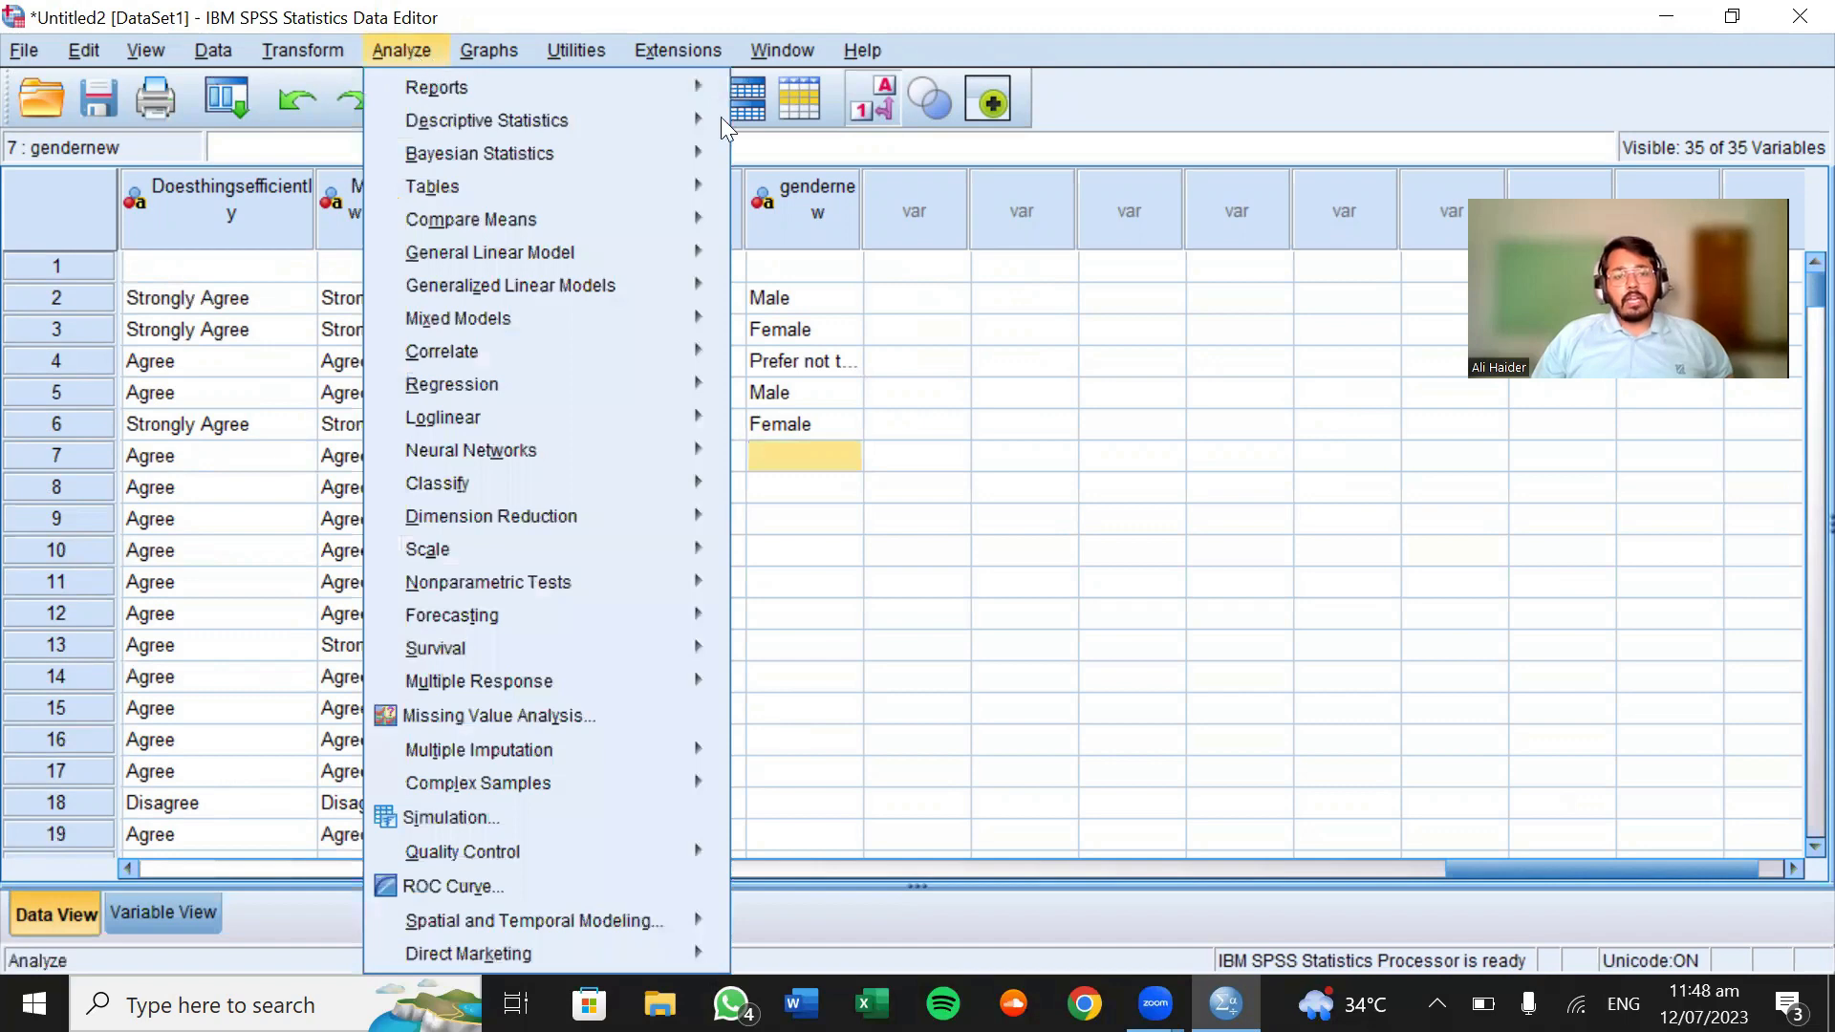
pyautogui.moveTo(720, 116)
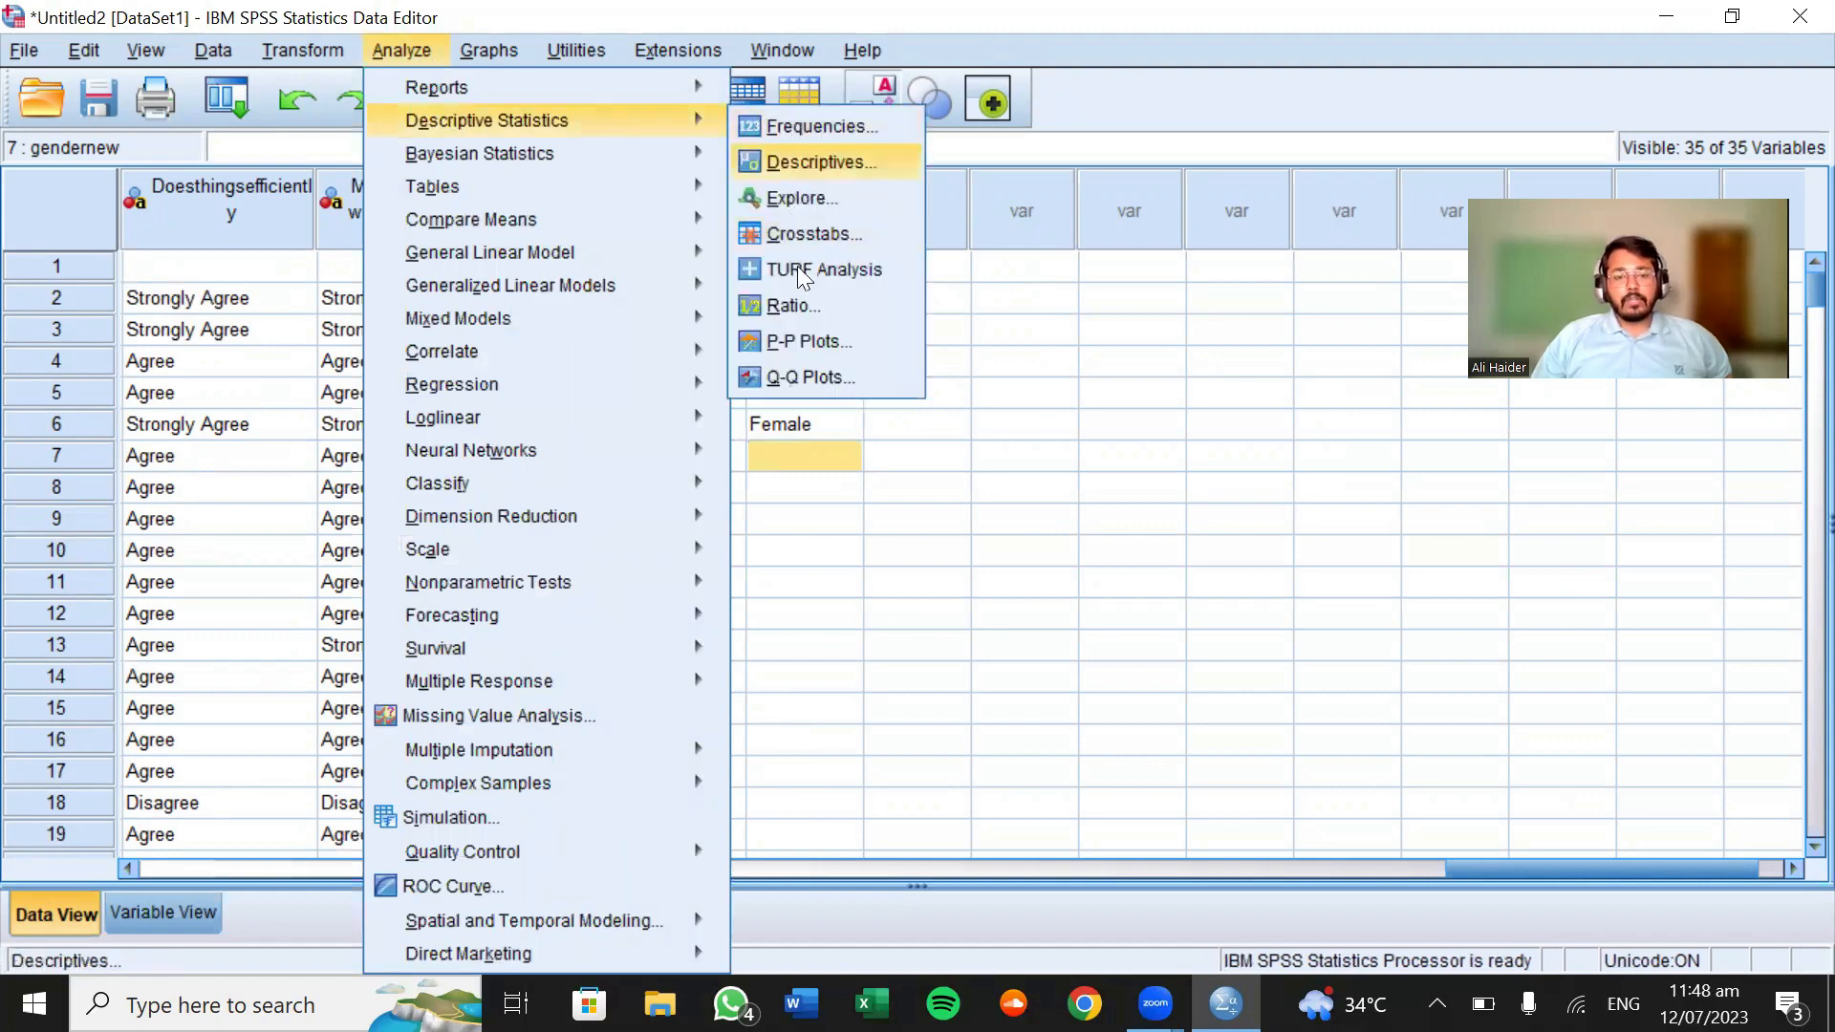
pyautogui.moveTo(584, 164)
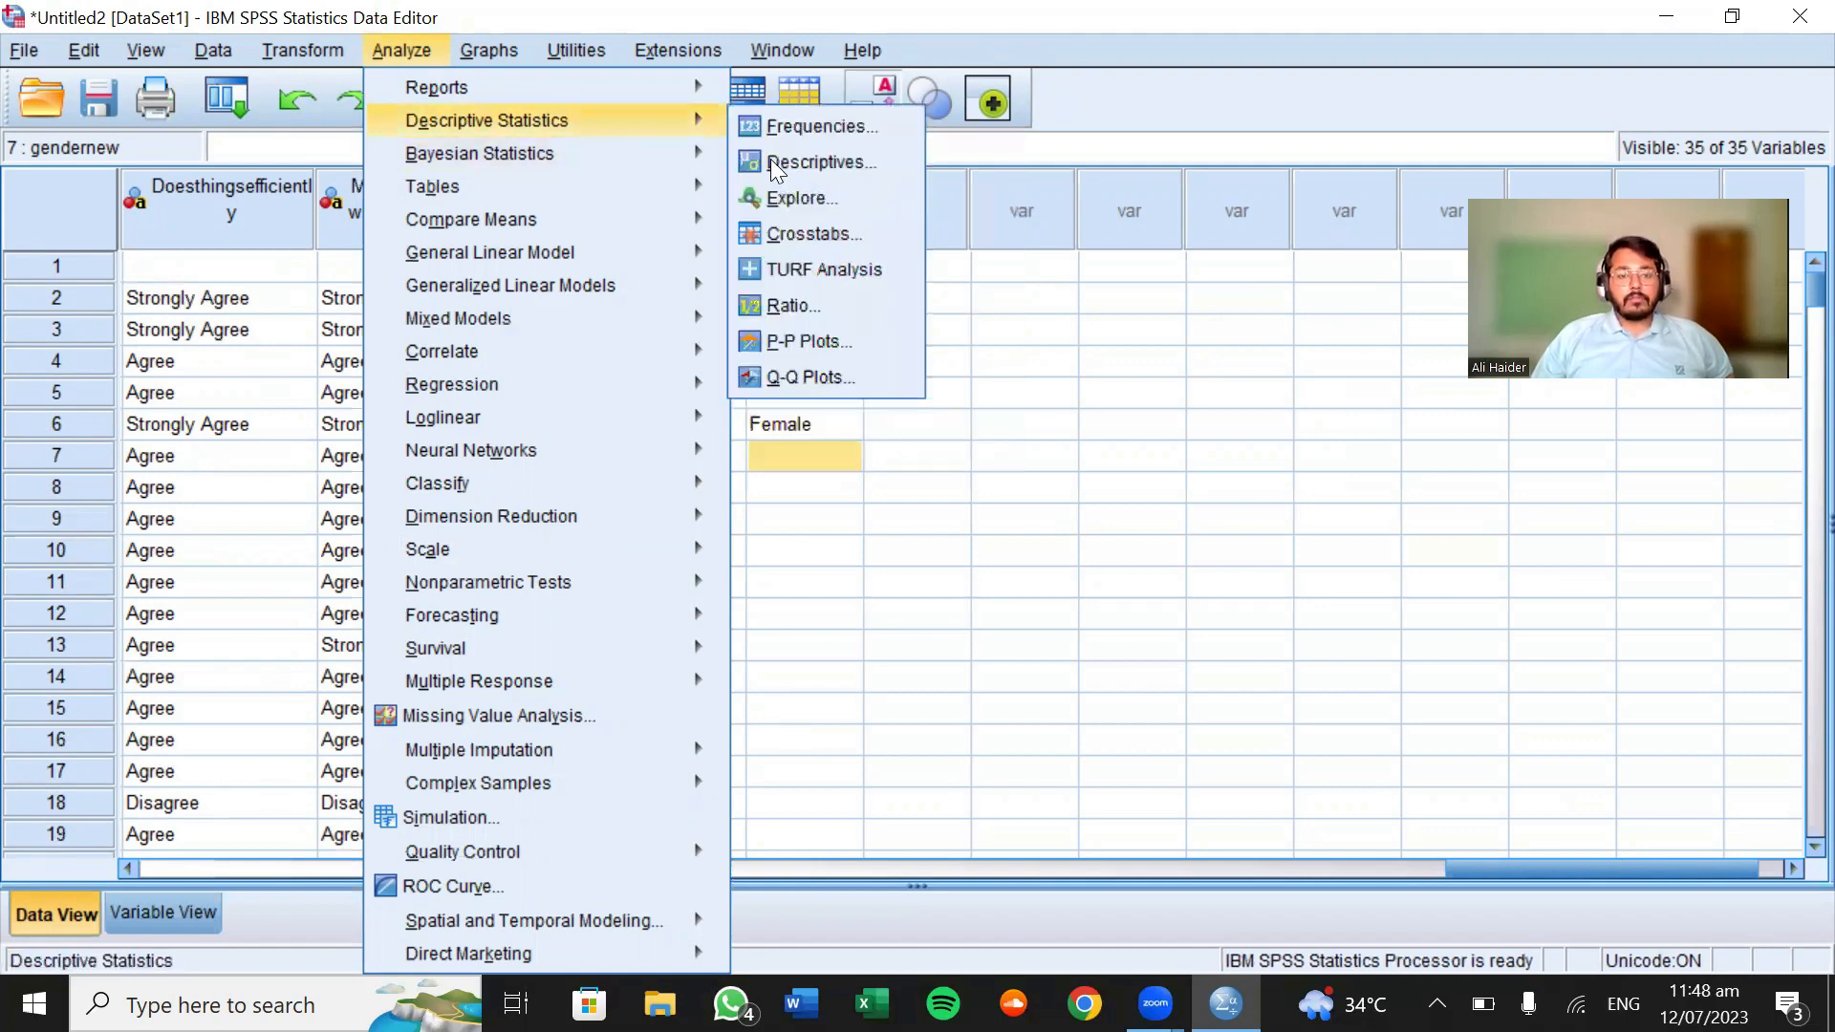
pyautogui.click(773, 163)
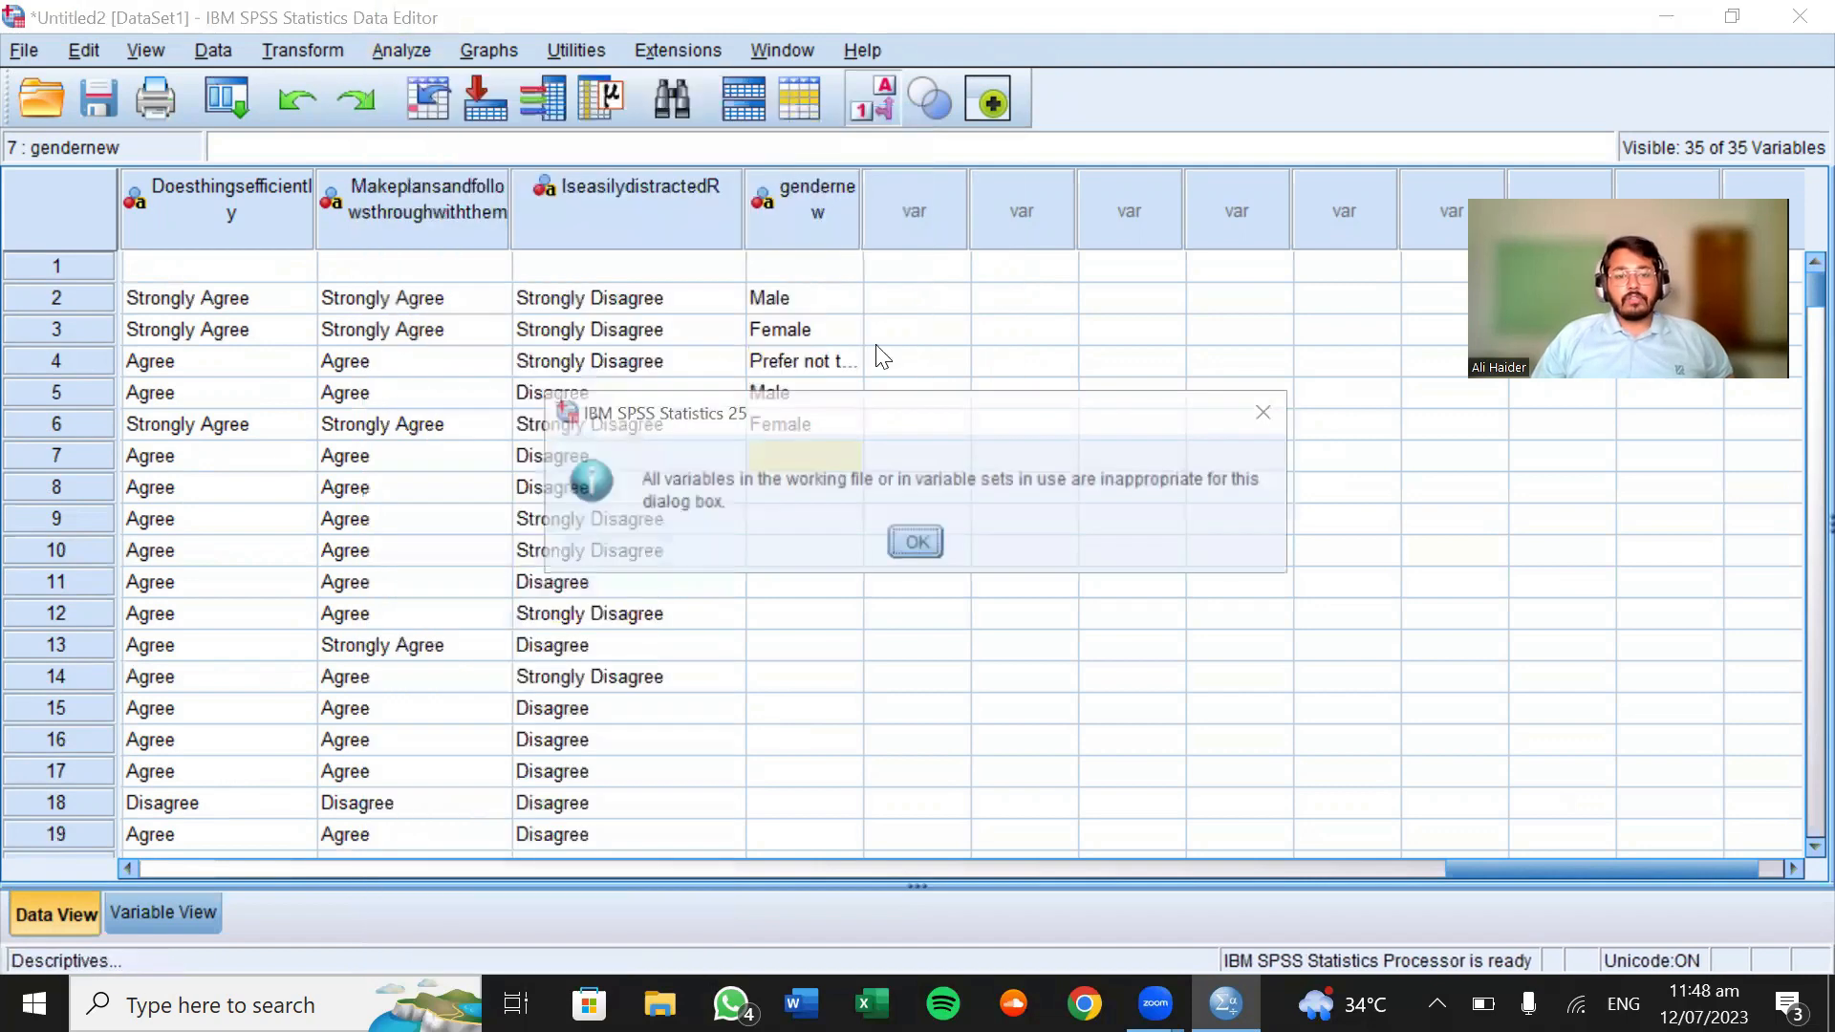
pyautogui.click(913, 543)
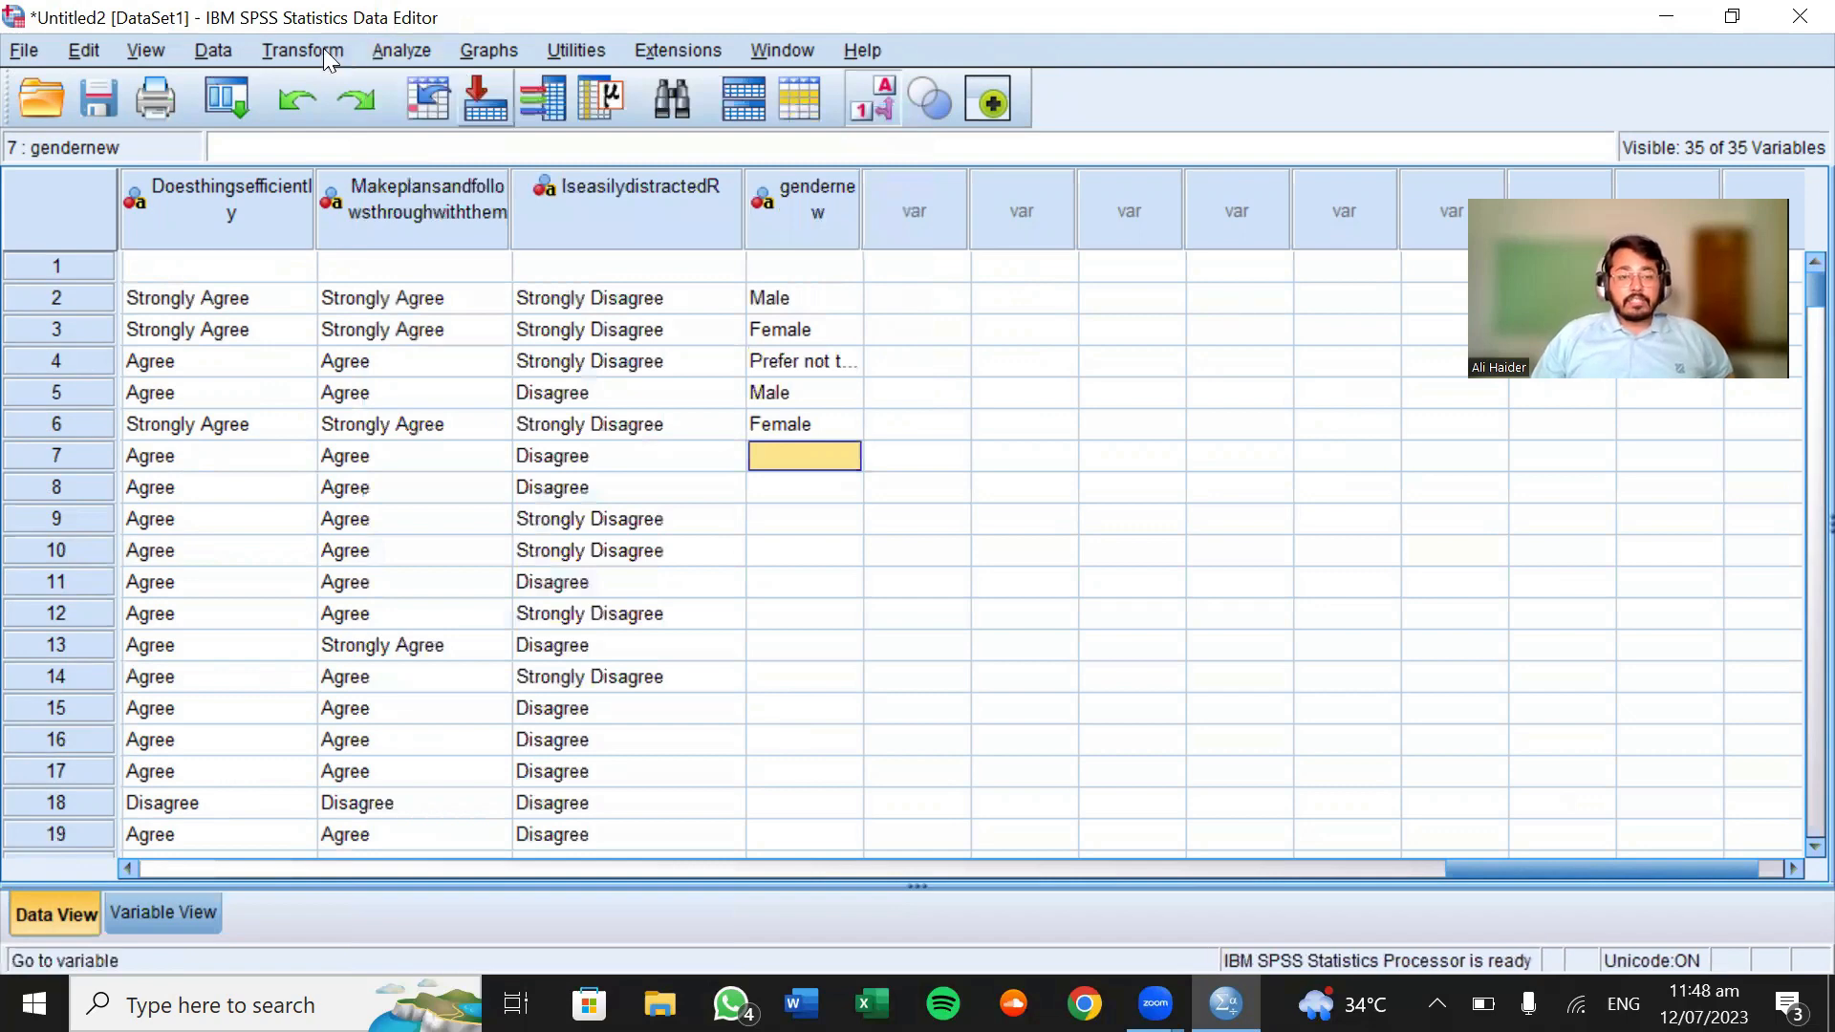
pyautogui.click(400, 52)
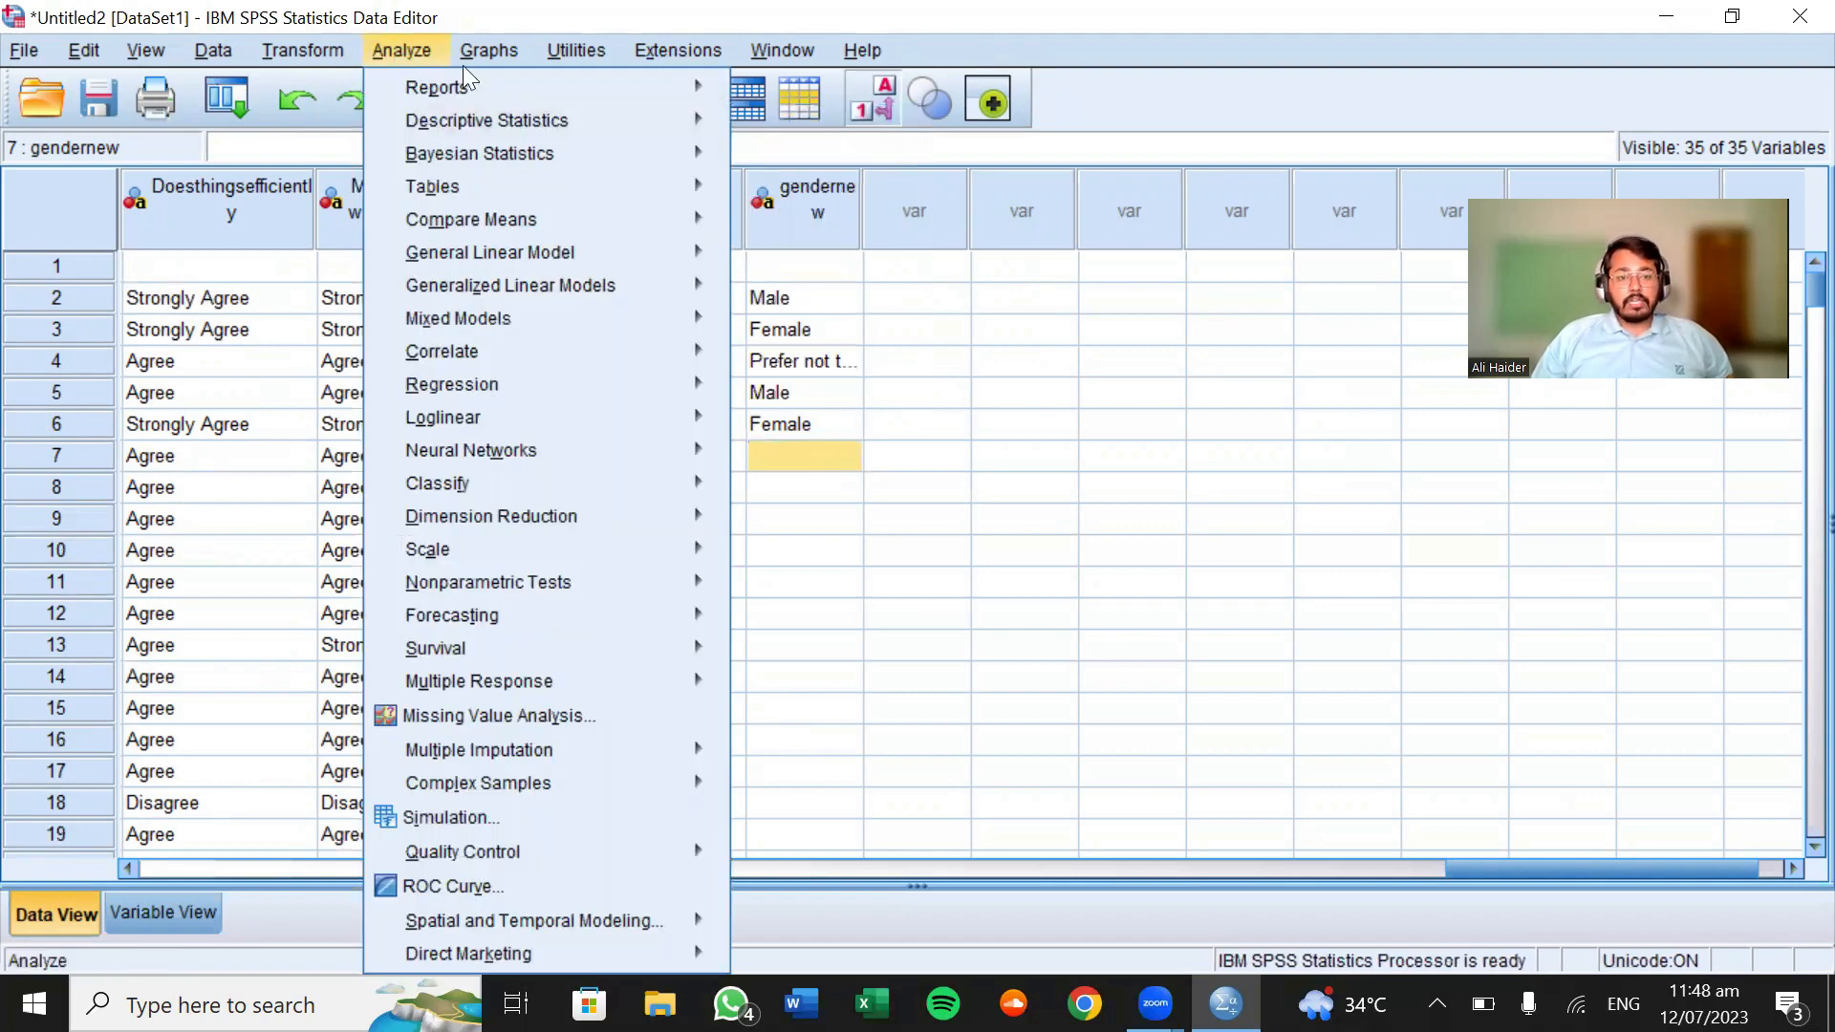
pyautogui.click(439, 132)
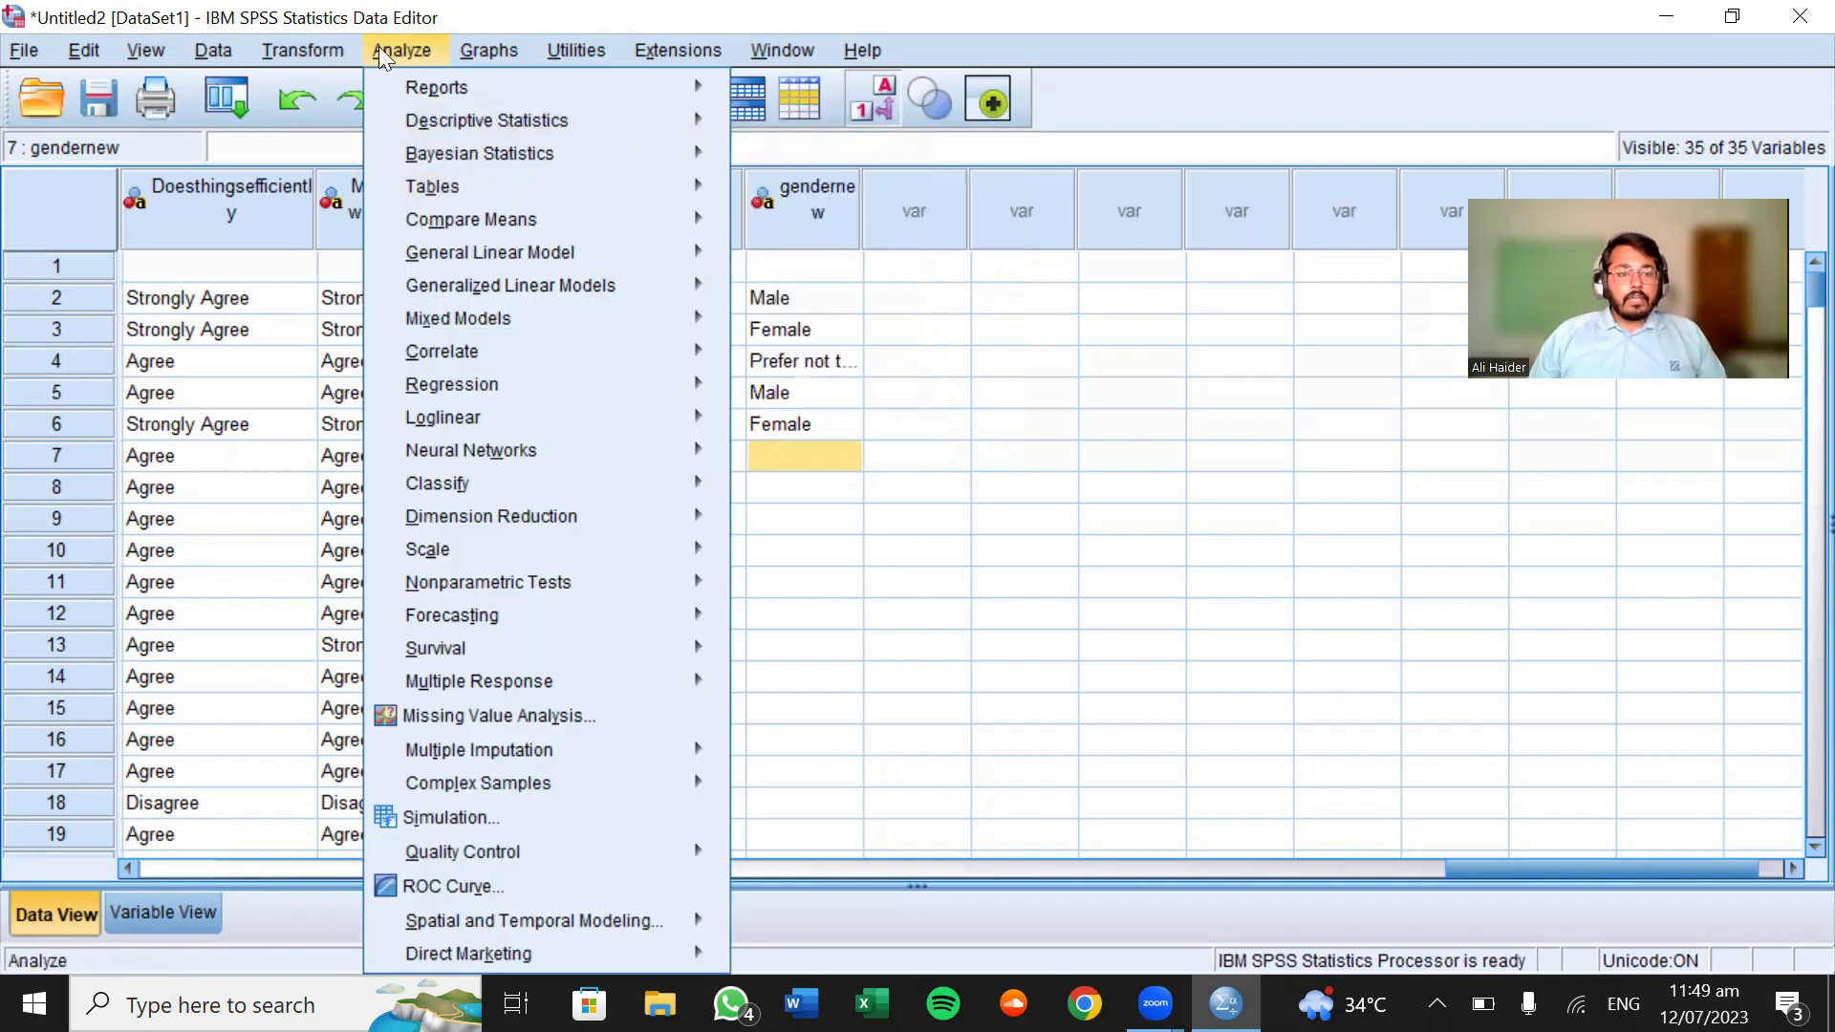
pyautogui.moveTo(273, 46)
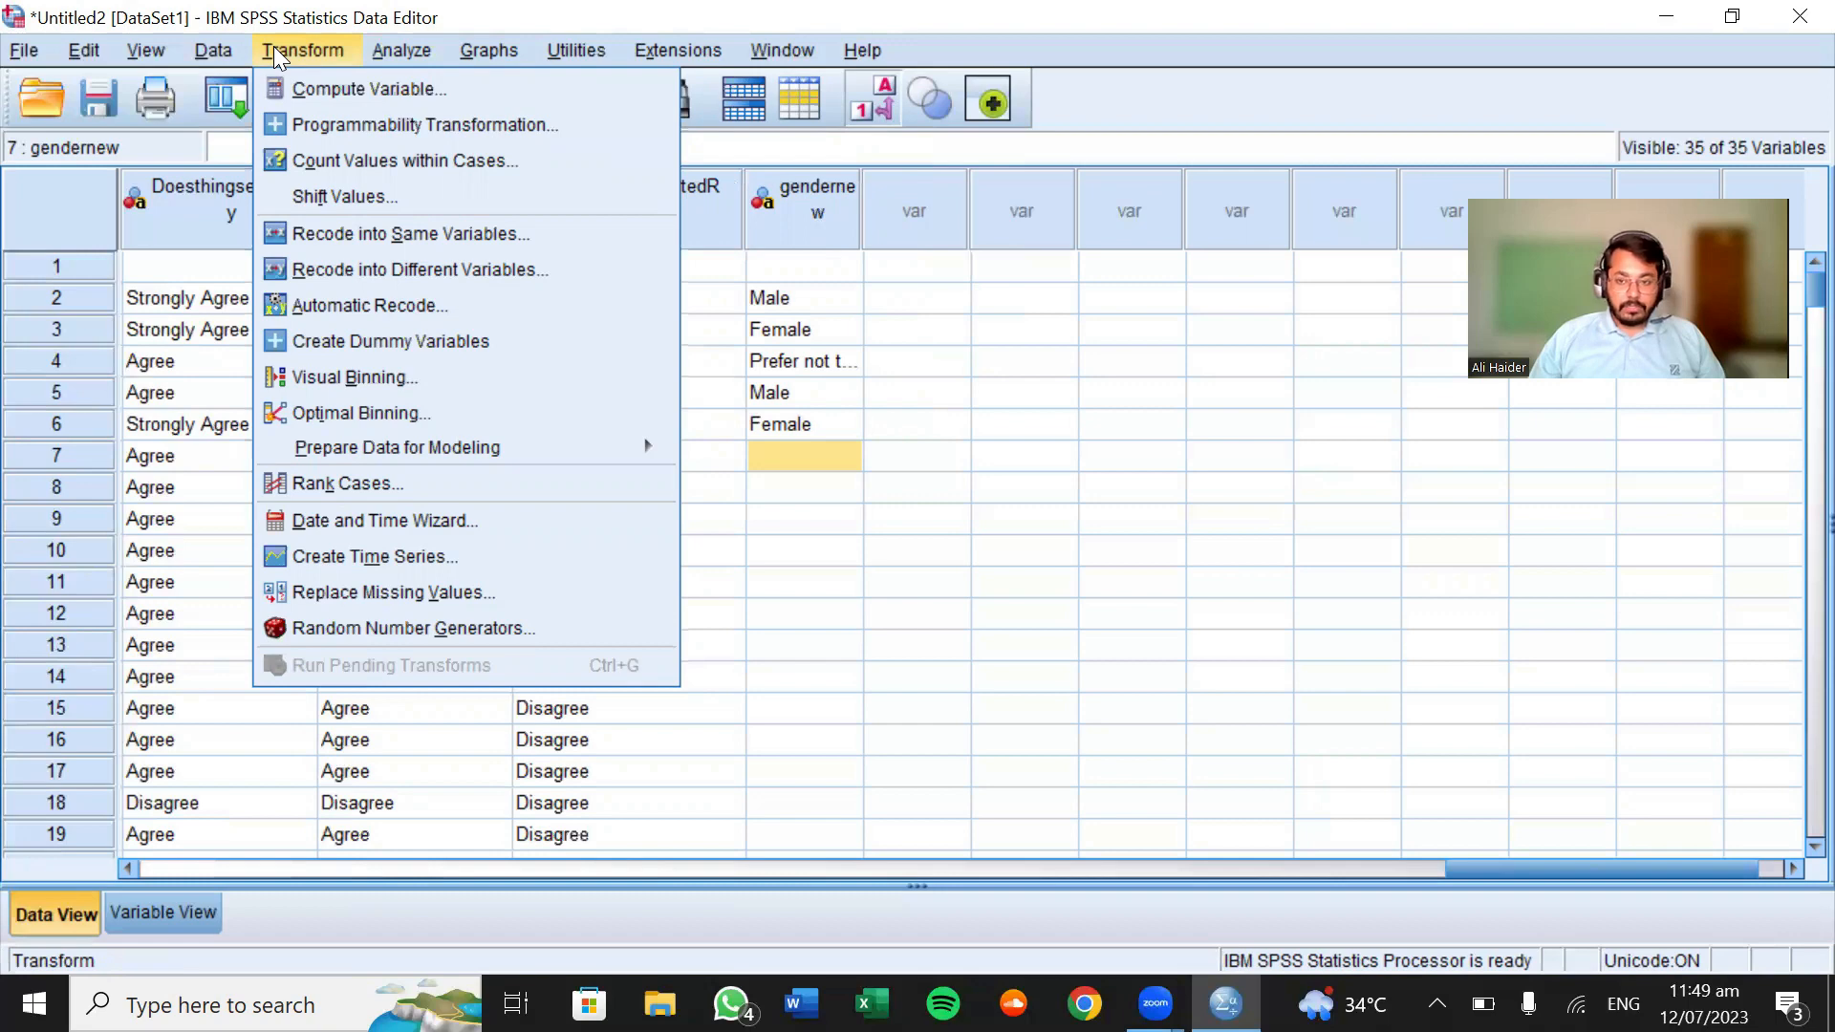
# Switch from the Untitled2 dataset to Practice file.sav, discarding the unsaved dataset and the output document
pyautogui.click(1793, 29)
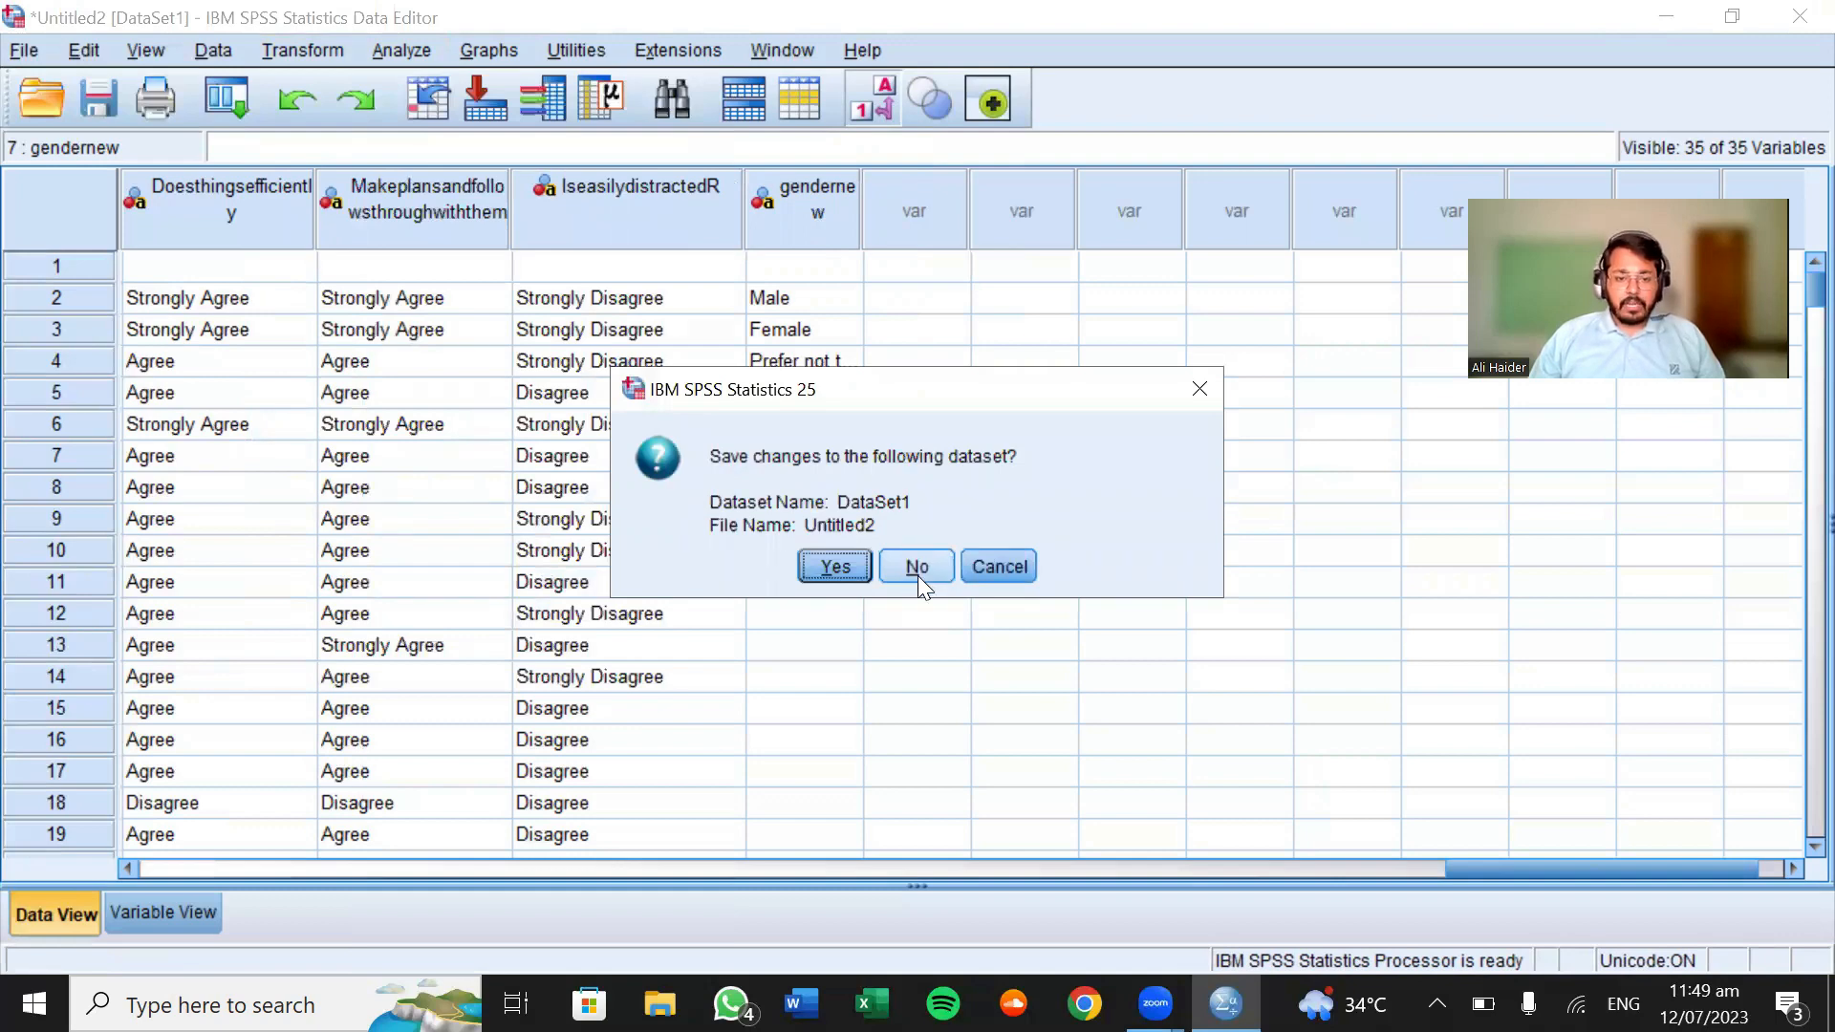
pyautogui.click(917, 567)
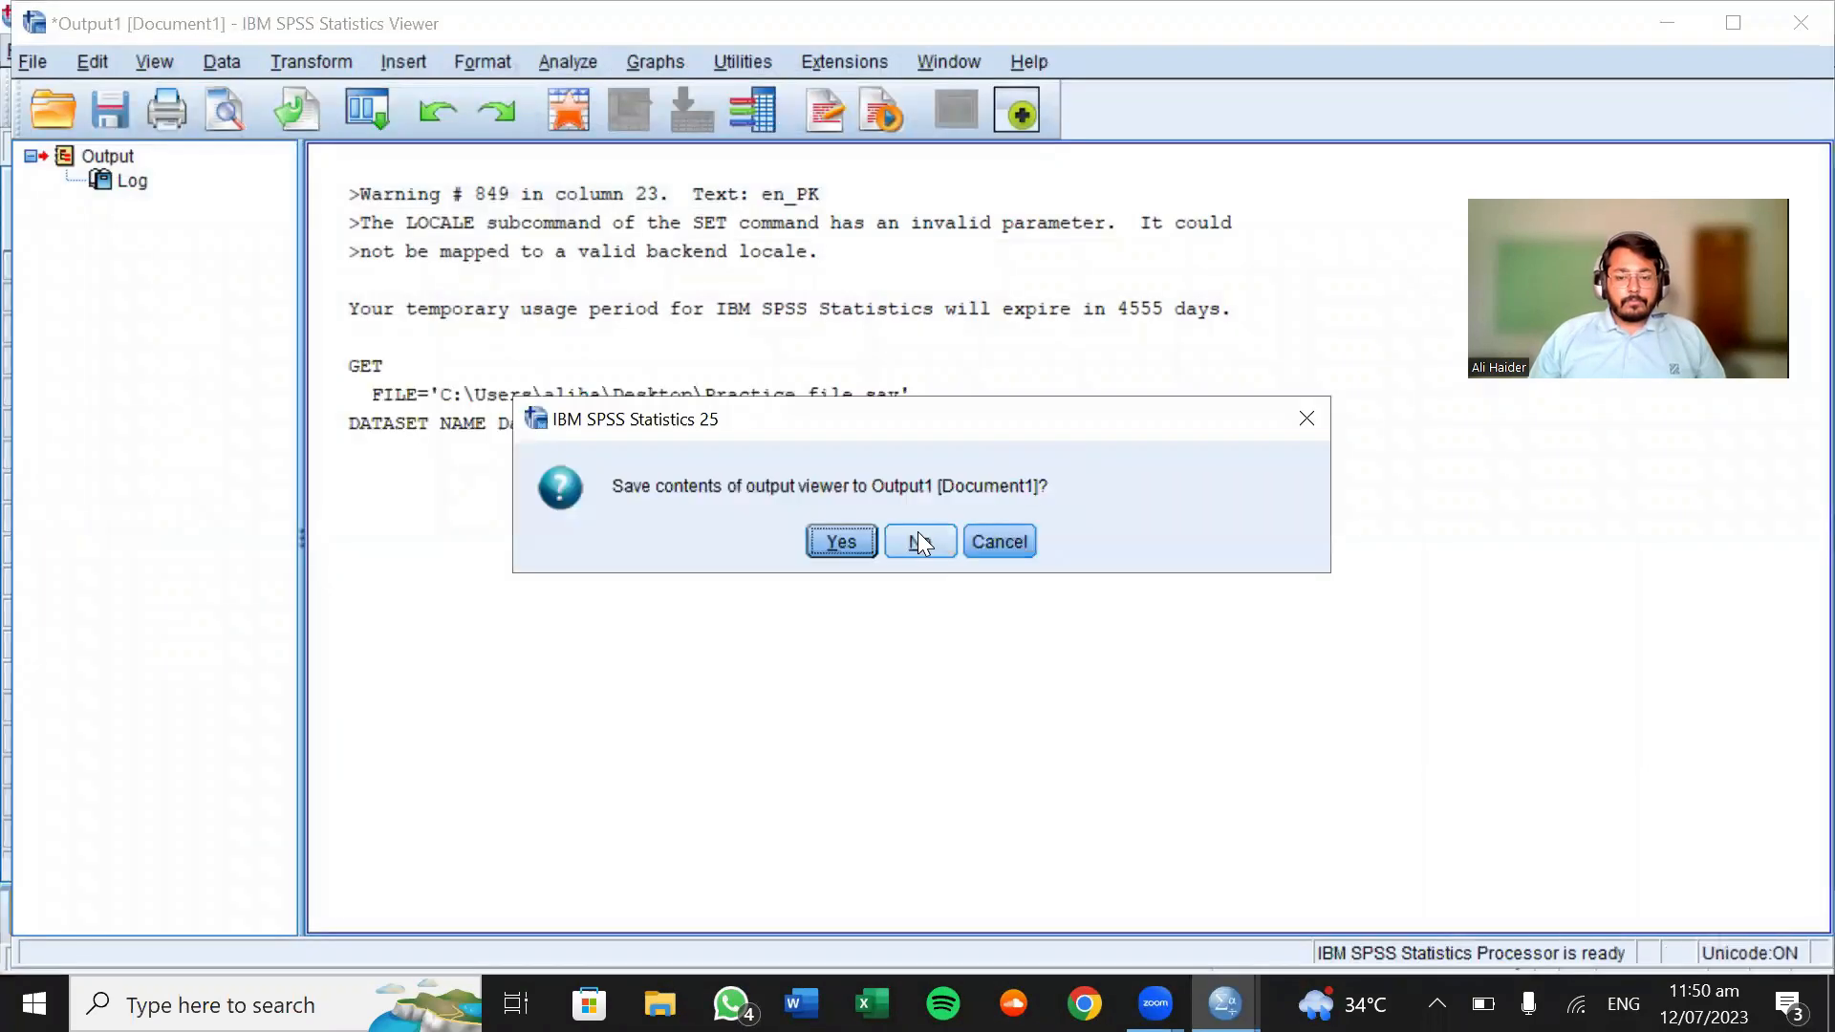
pyautogui.click(917, 540)
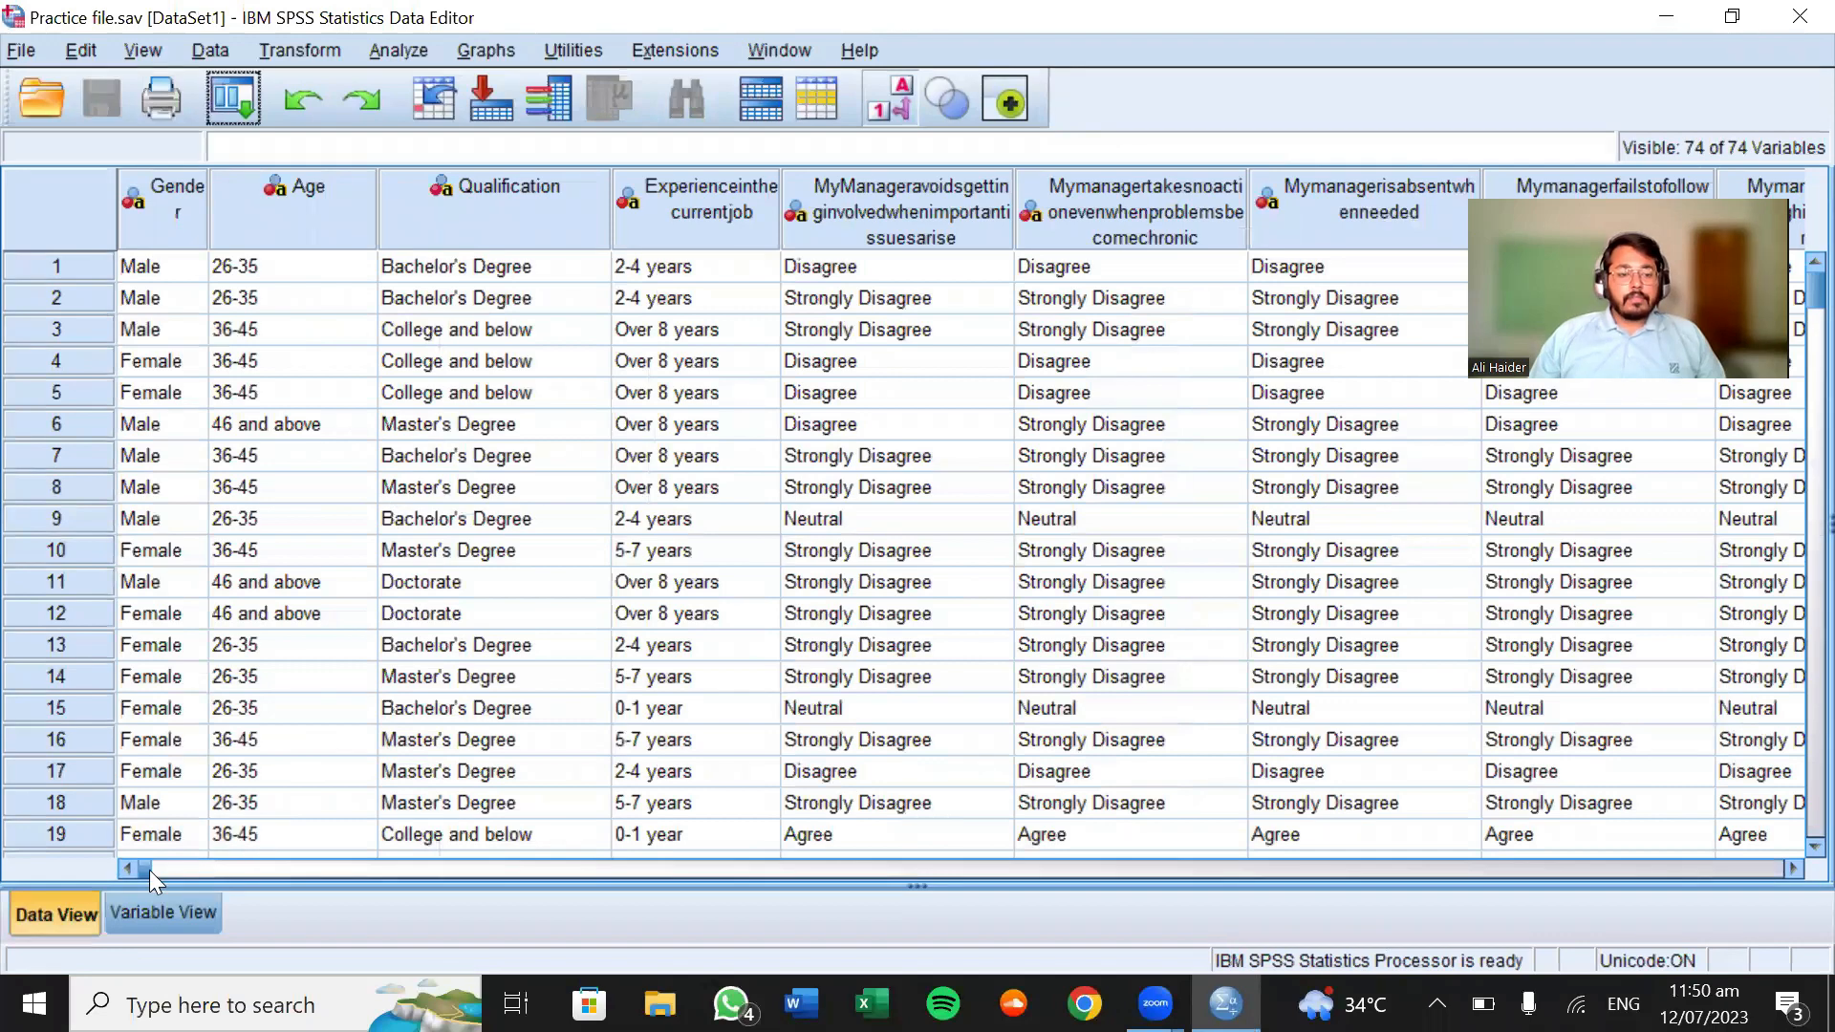
# Look through the columns of Practice file.sav to find the recoded demographic variables and the LF1 to LF8 items
pyautogui.click(483, 868)
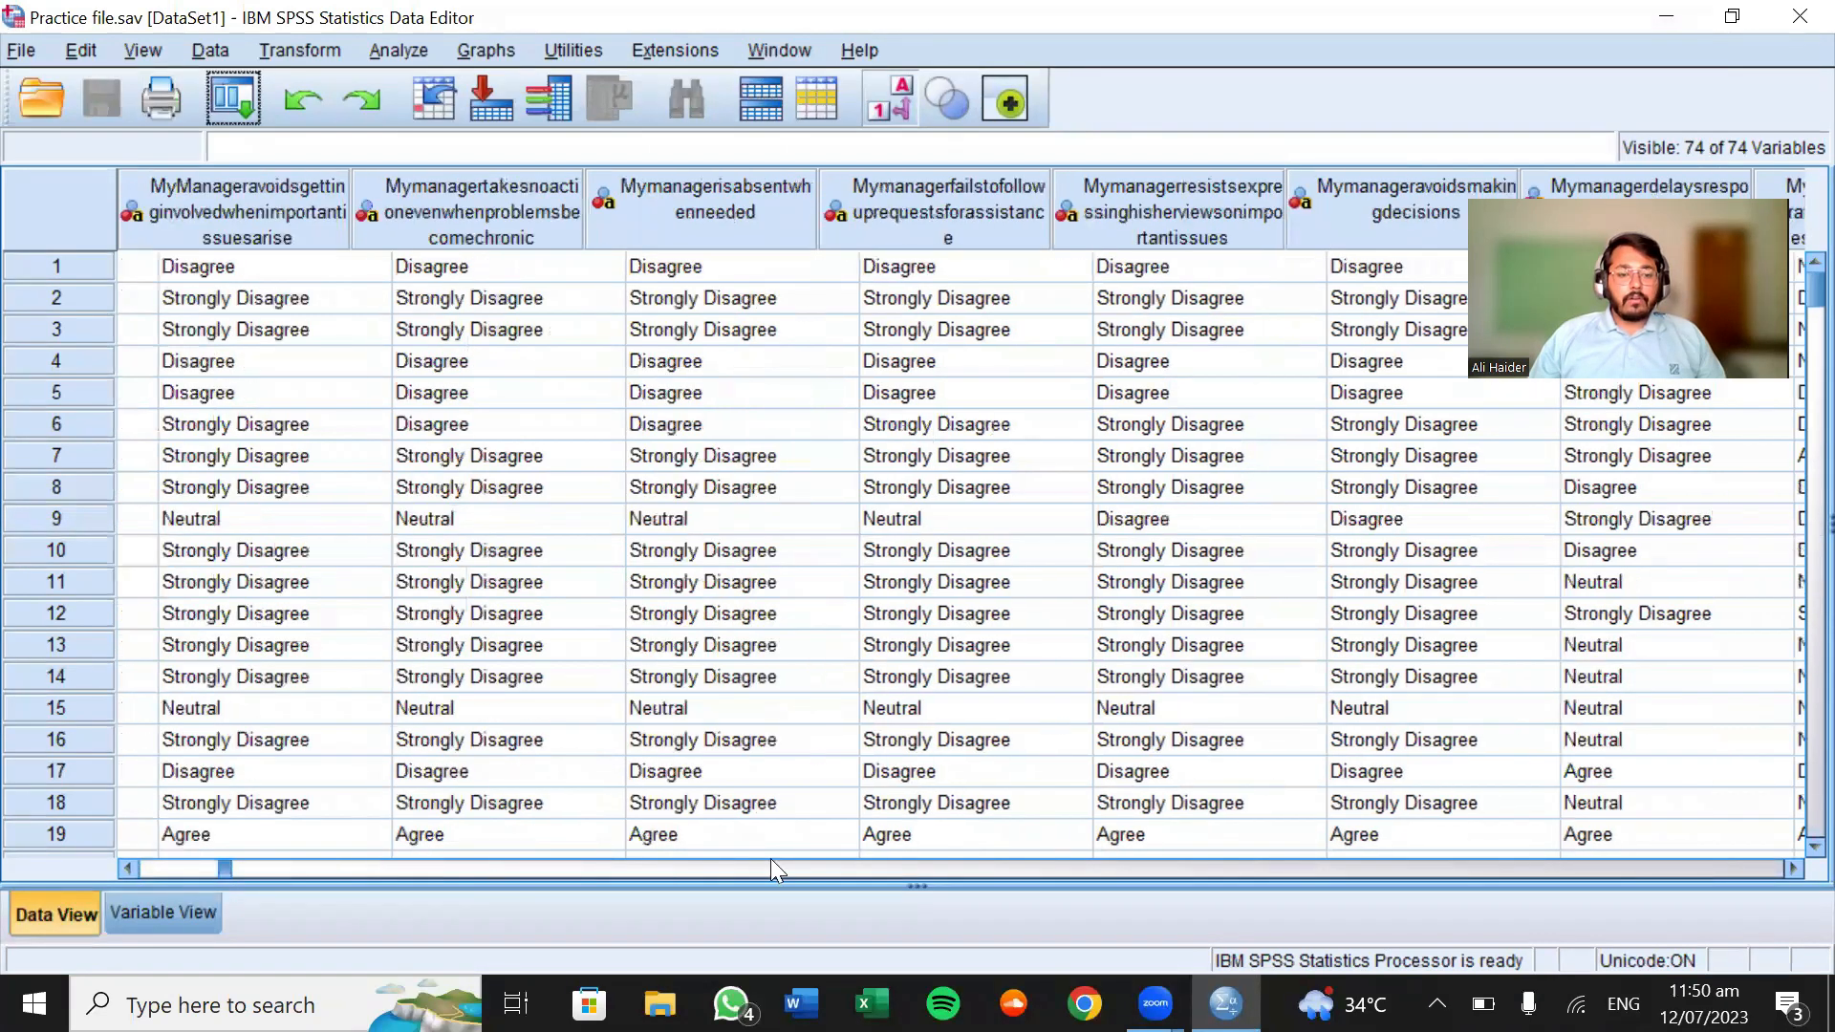
pyautogui.click(885, 866)
pyautogui.moveTo(1232, 904); pyautogui.dragTo(1261, 904)
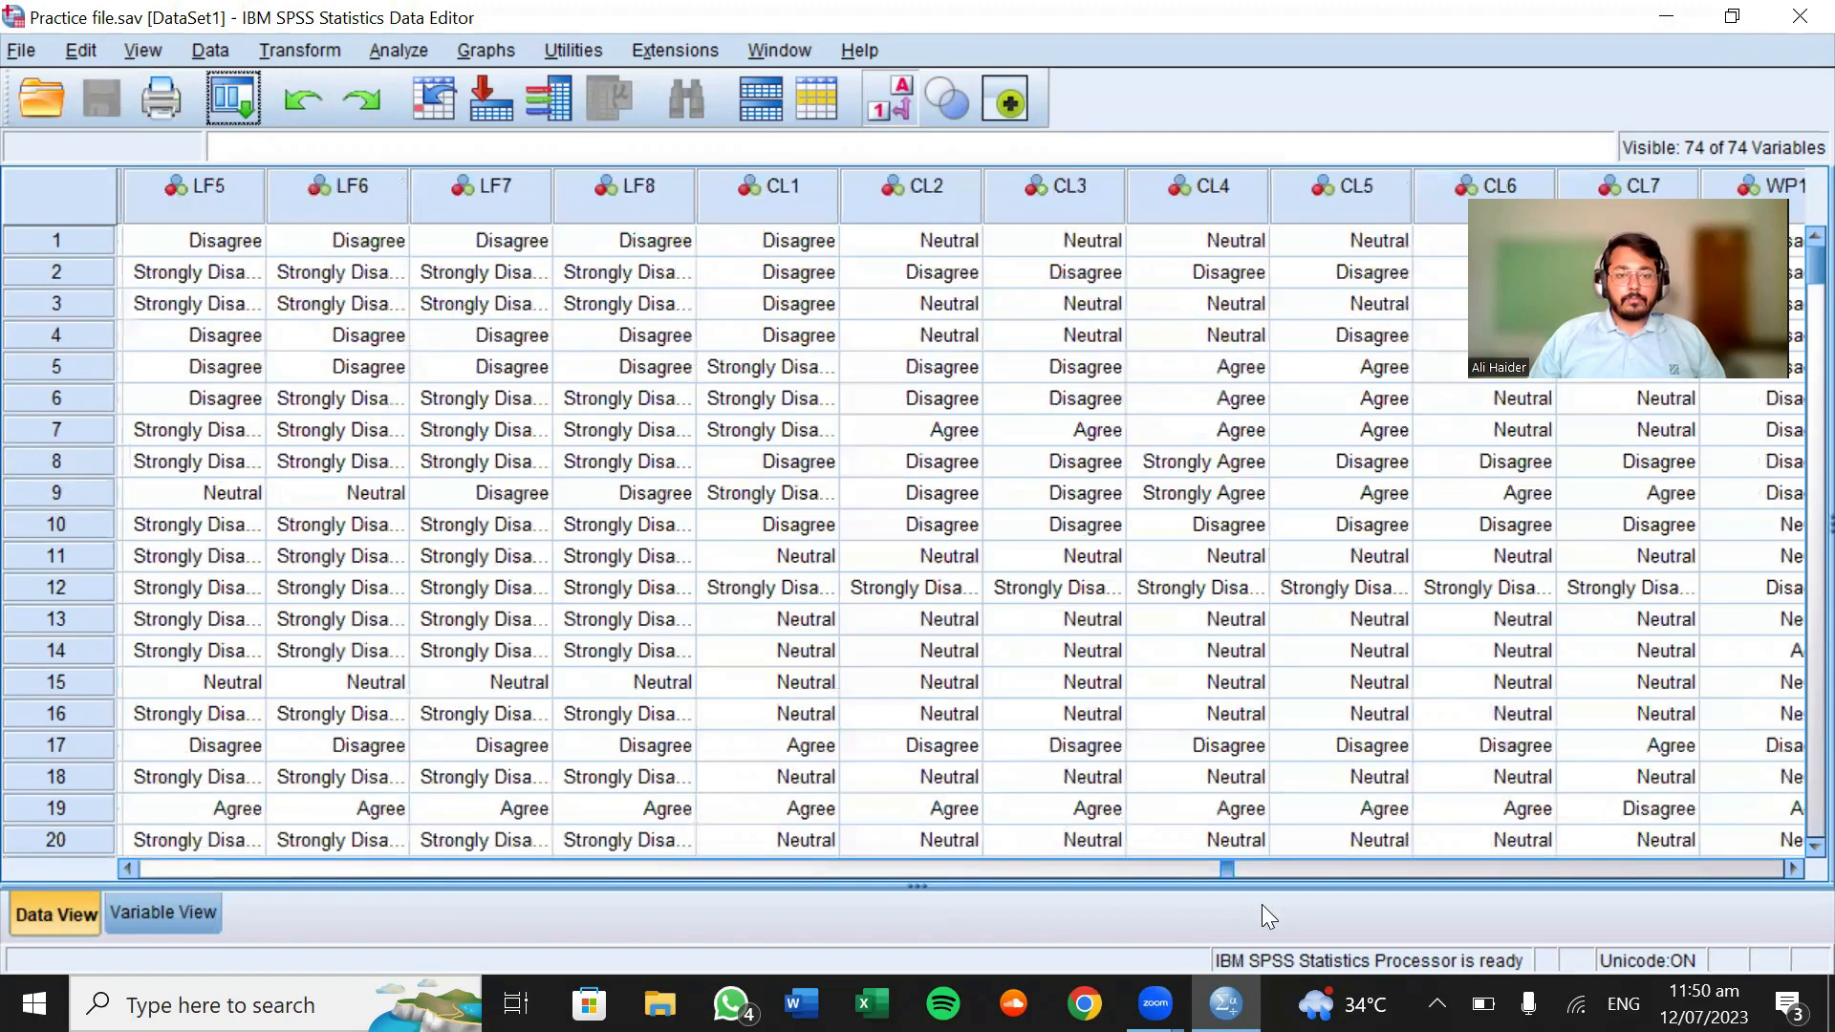
pyautogui.click(881, 868)
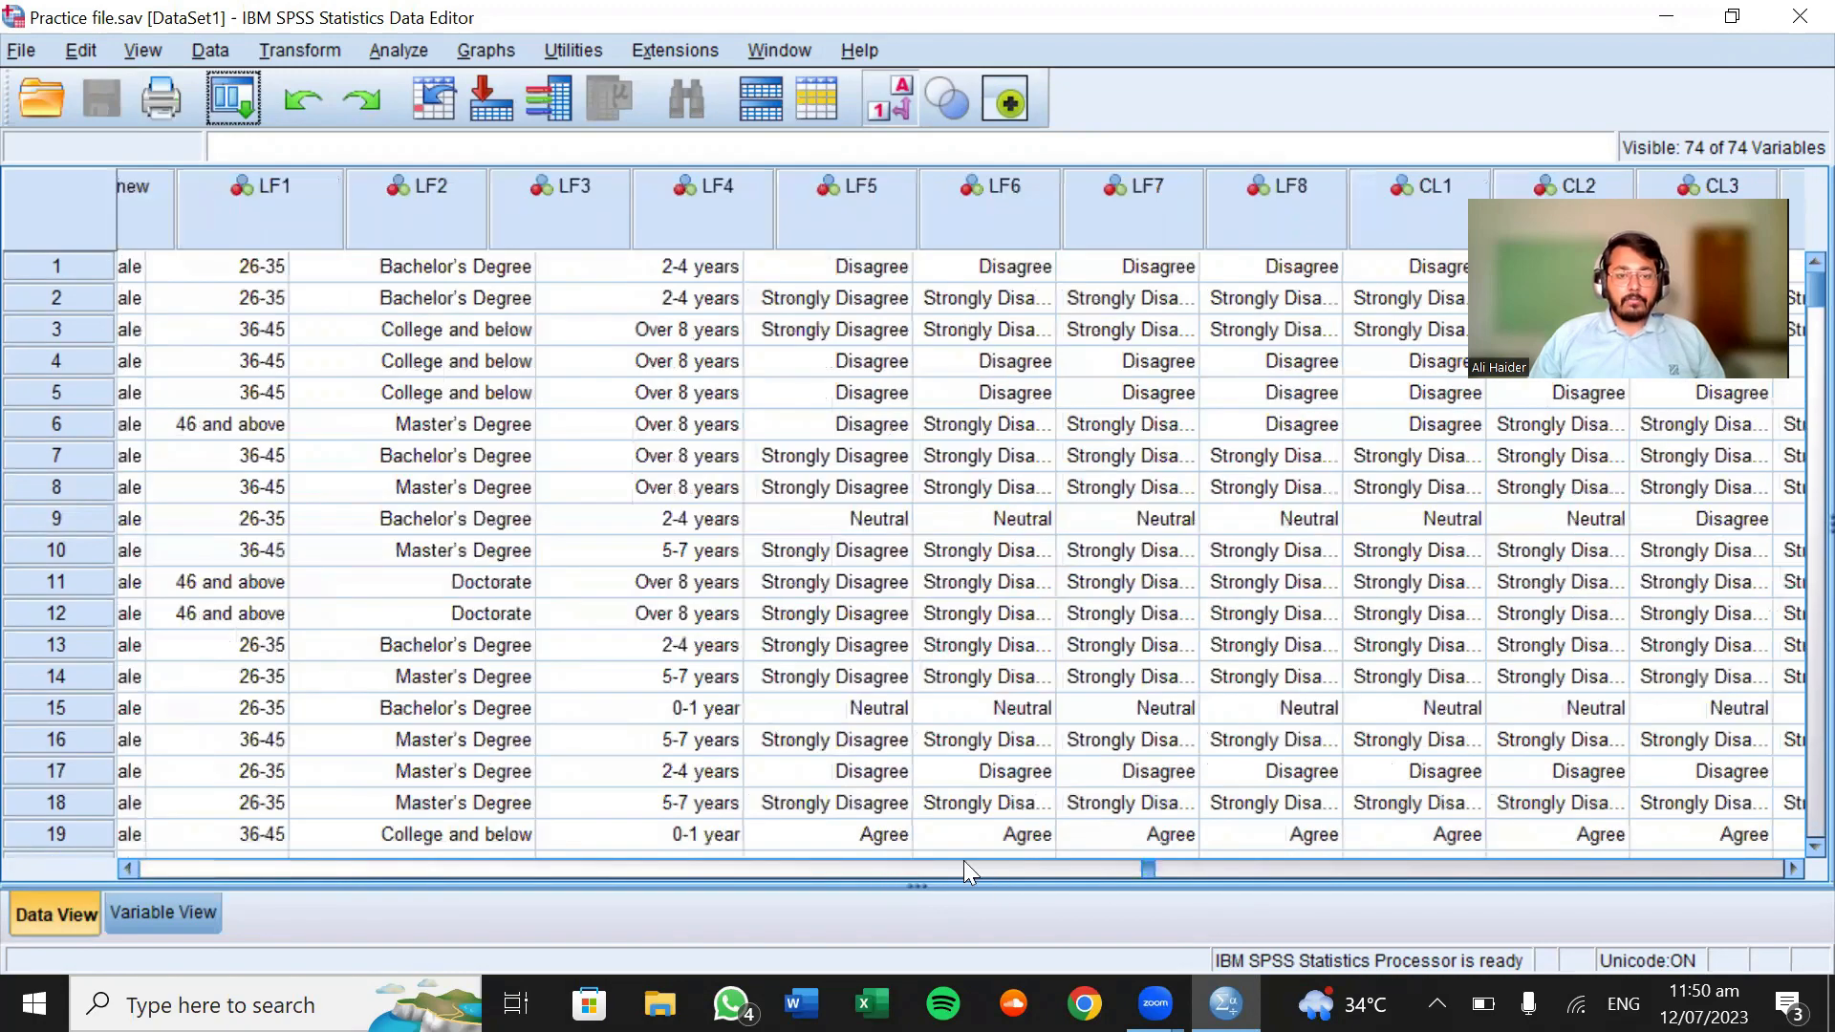
pyautogui.click(1034, 852)
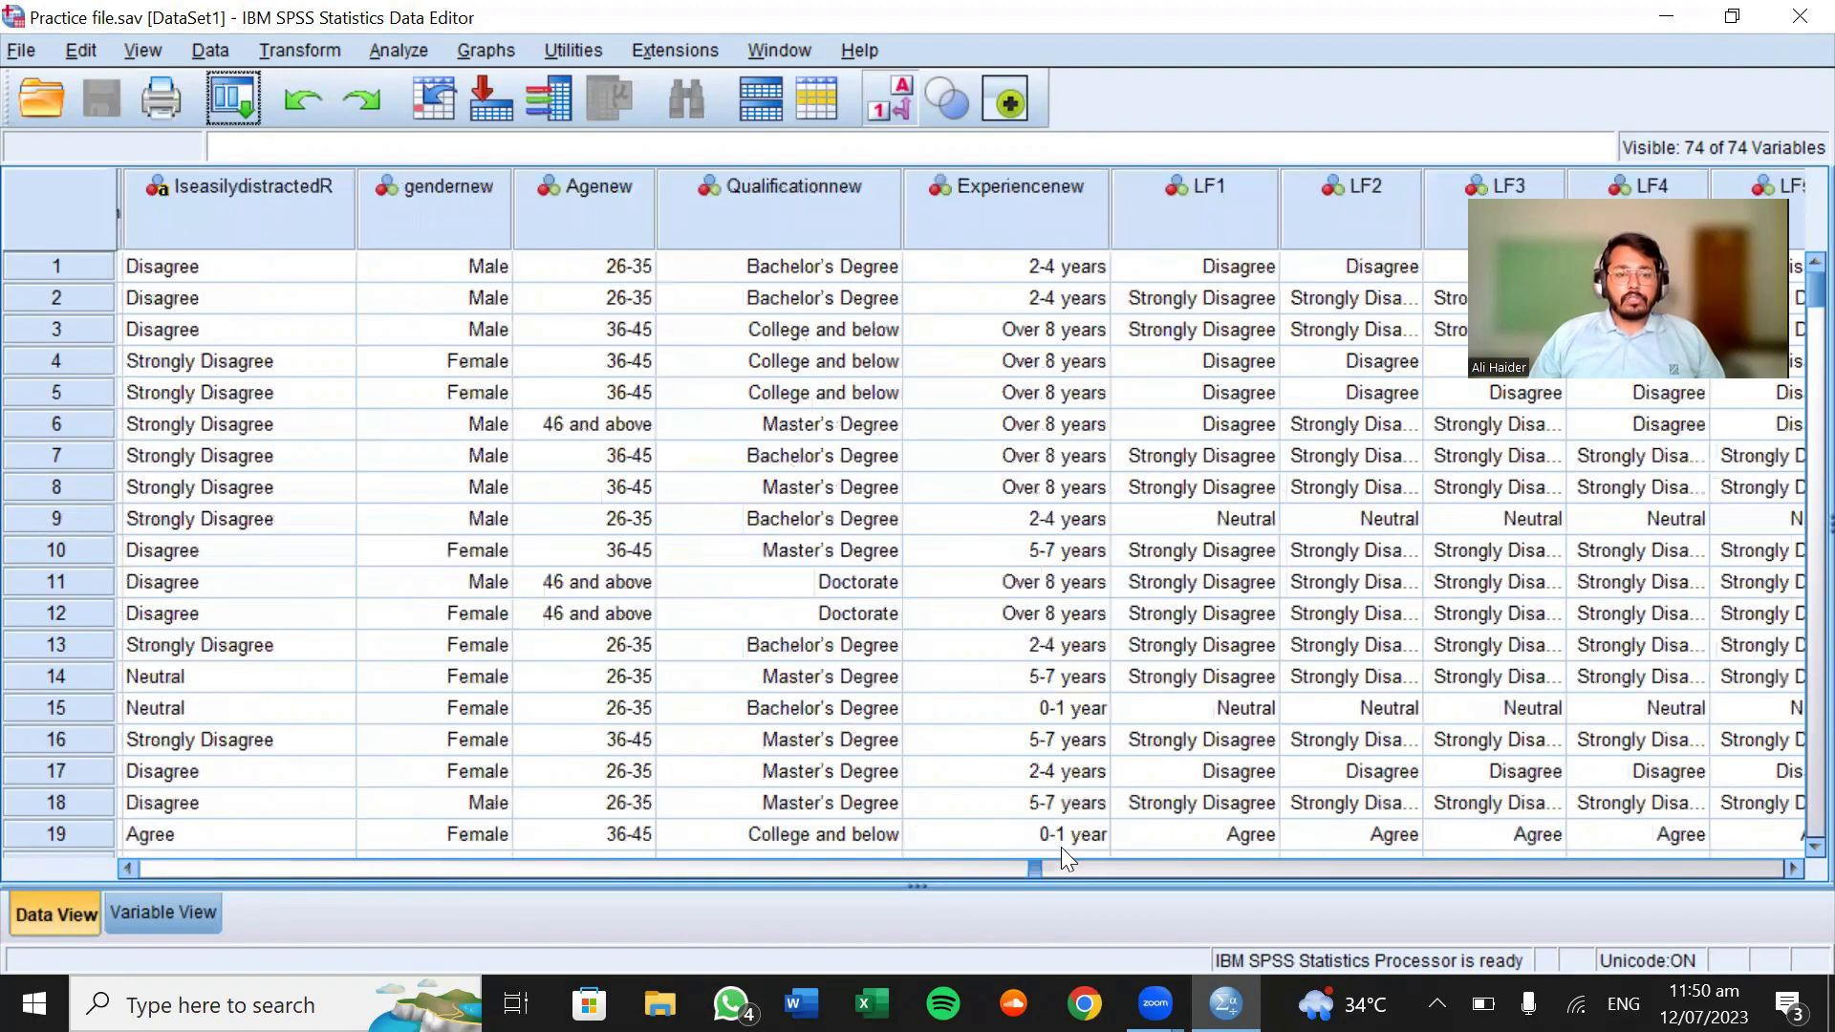
pyautogui.click(1106, 849)
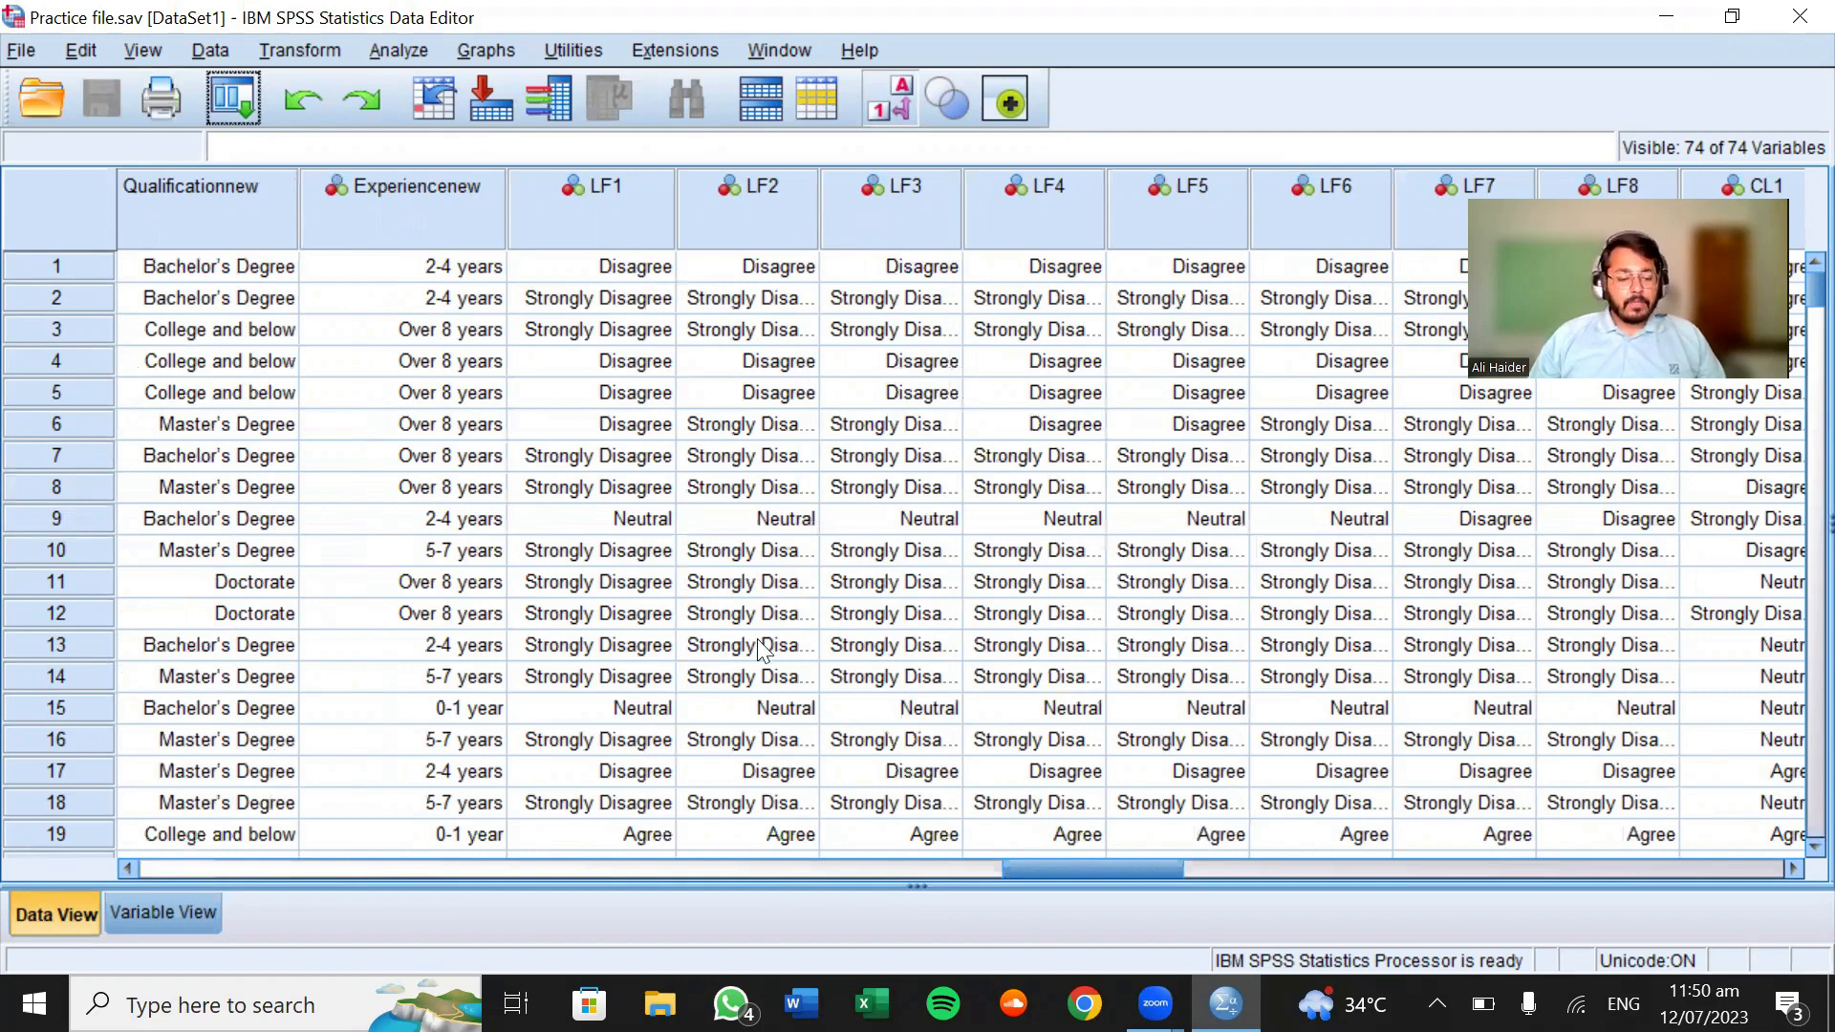
pyautogui.scroll(-2, 757, 650)
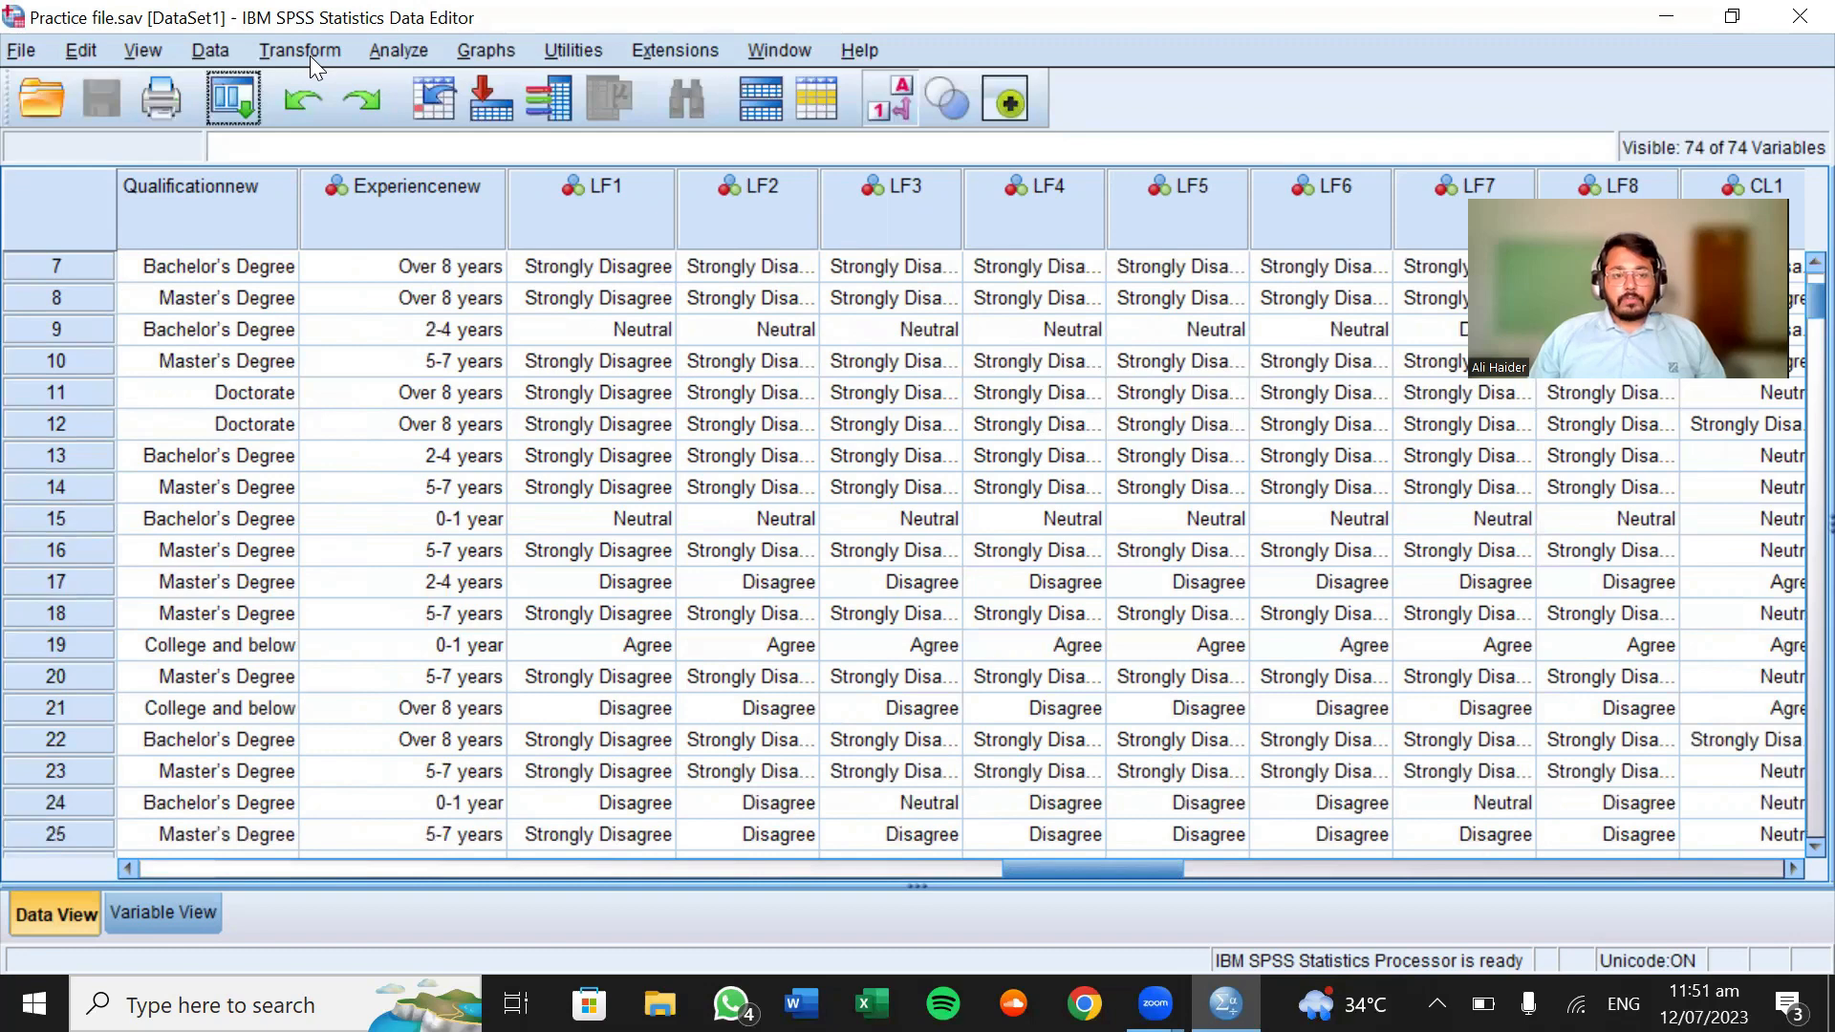
# Start a Compute Variable transformation and name the target variable total-score-lab
pyautogui.click(300, 49)
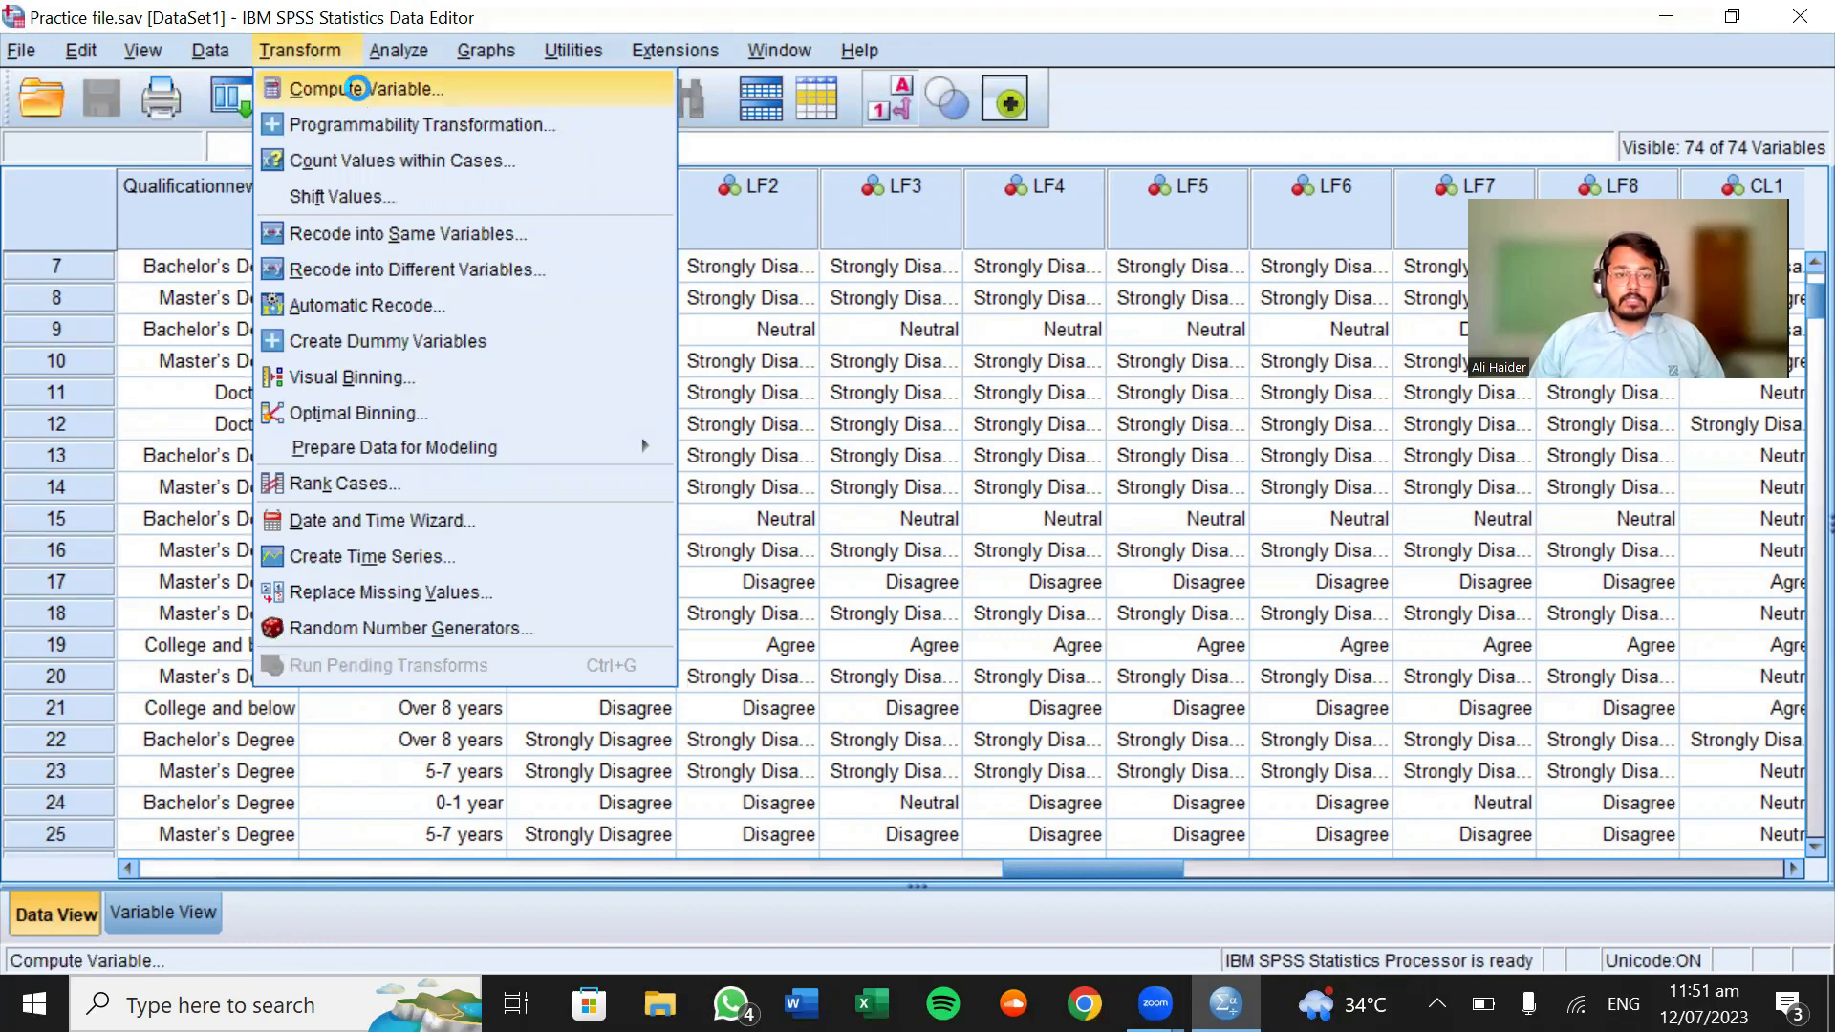
pyautogui.click(361, 88)
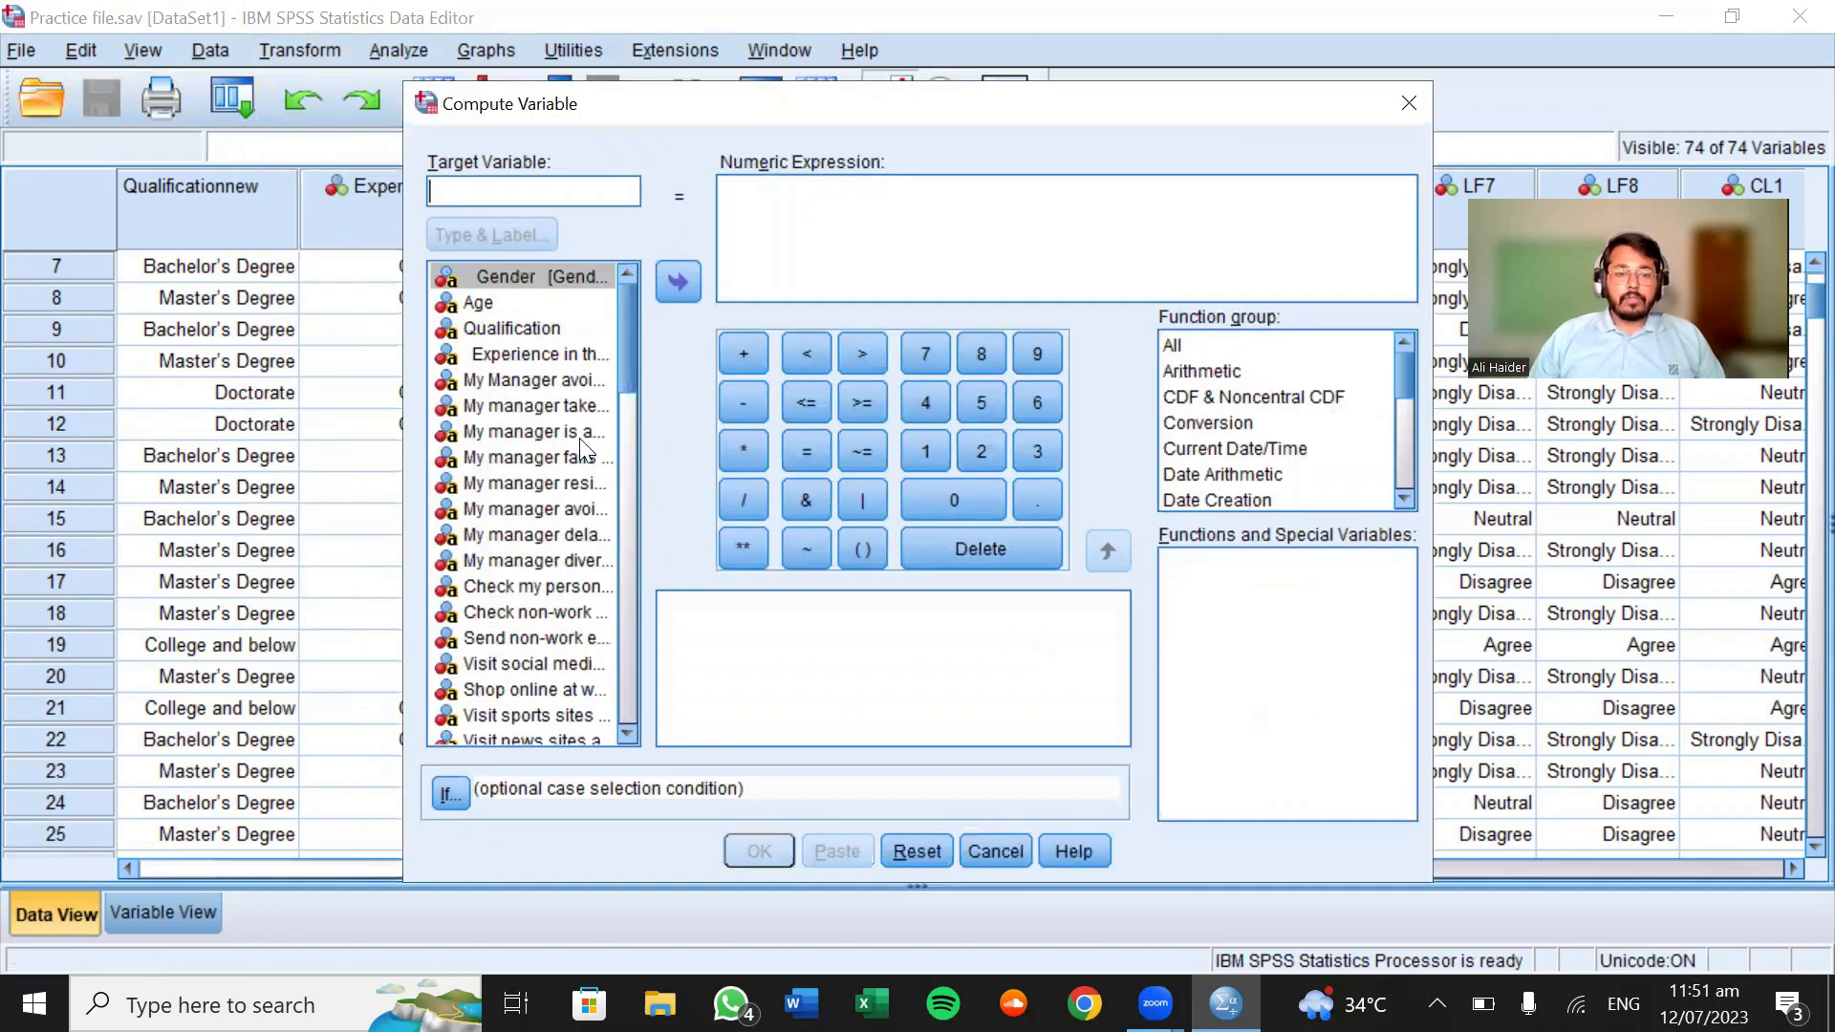
pyautogui.scroll(-7, 487, 407)
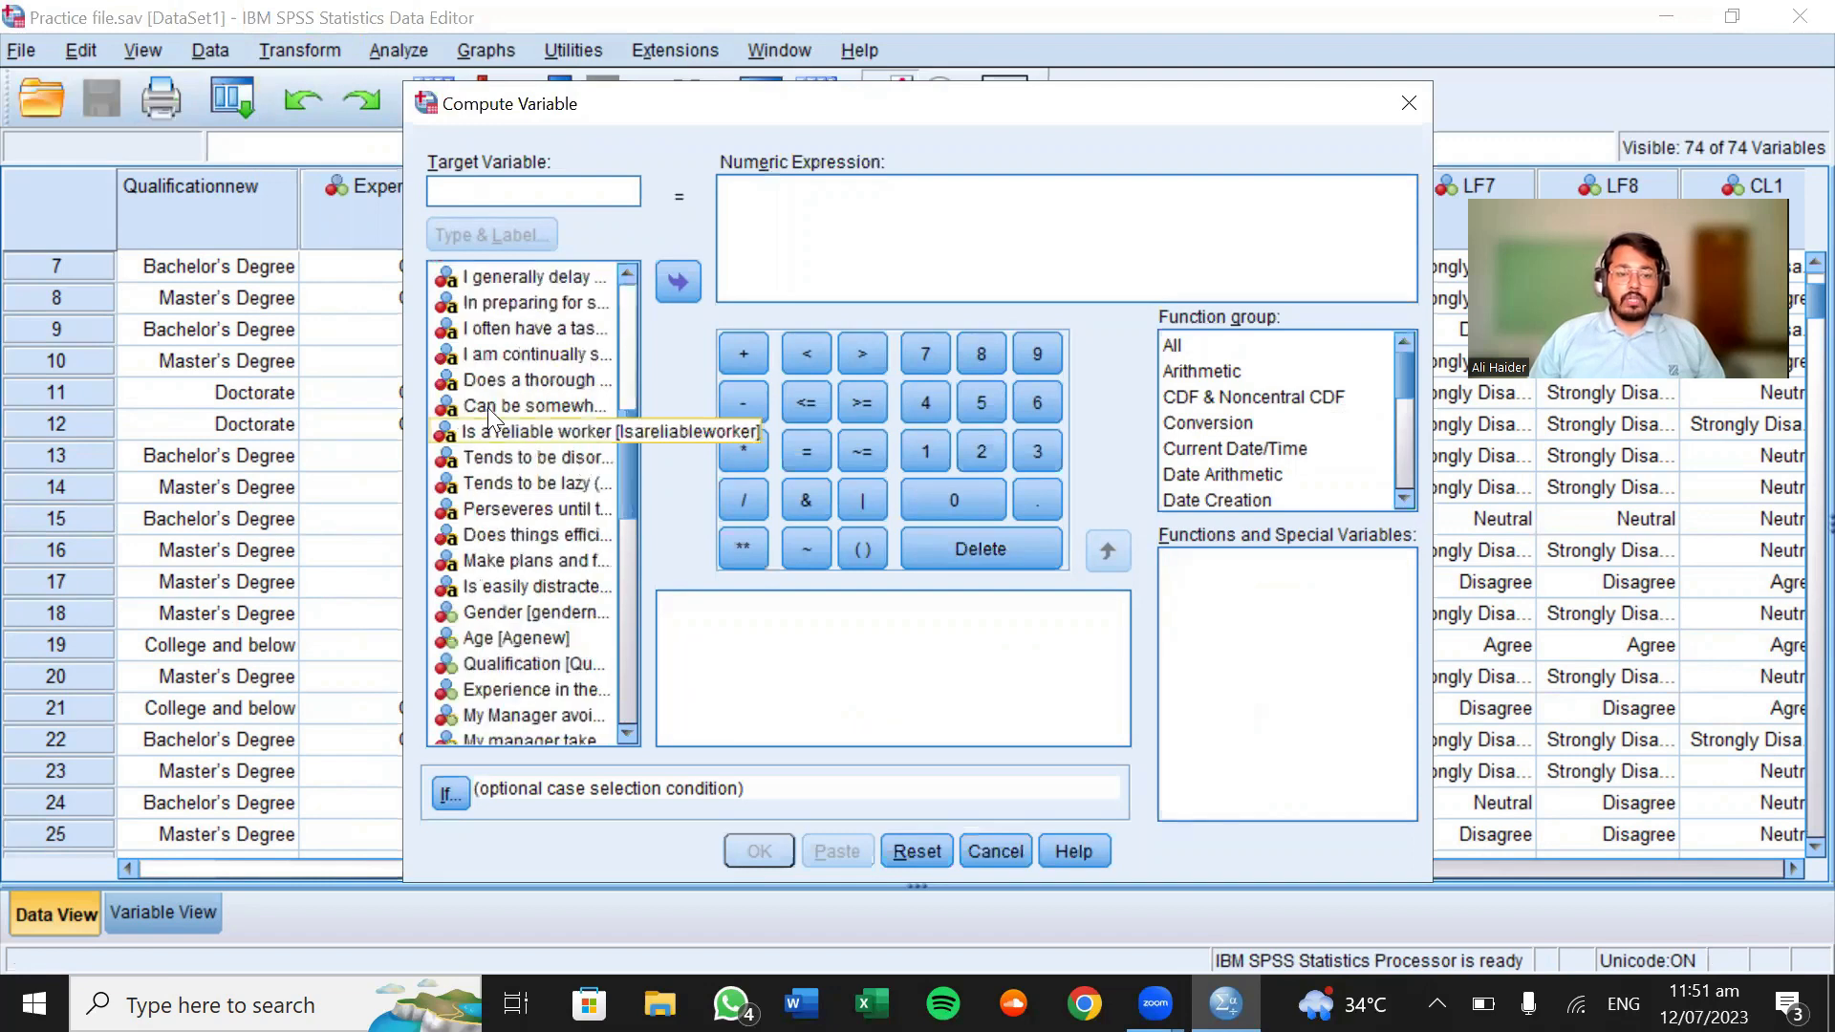
pyautogui.scroll(-4, 487, 407)
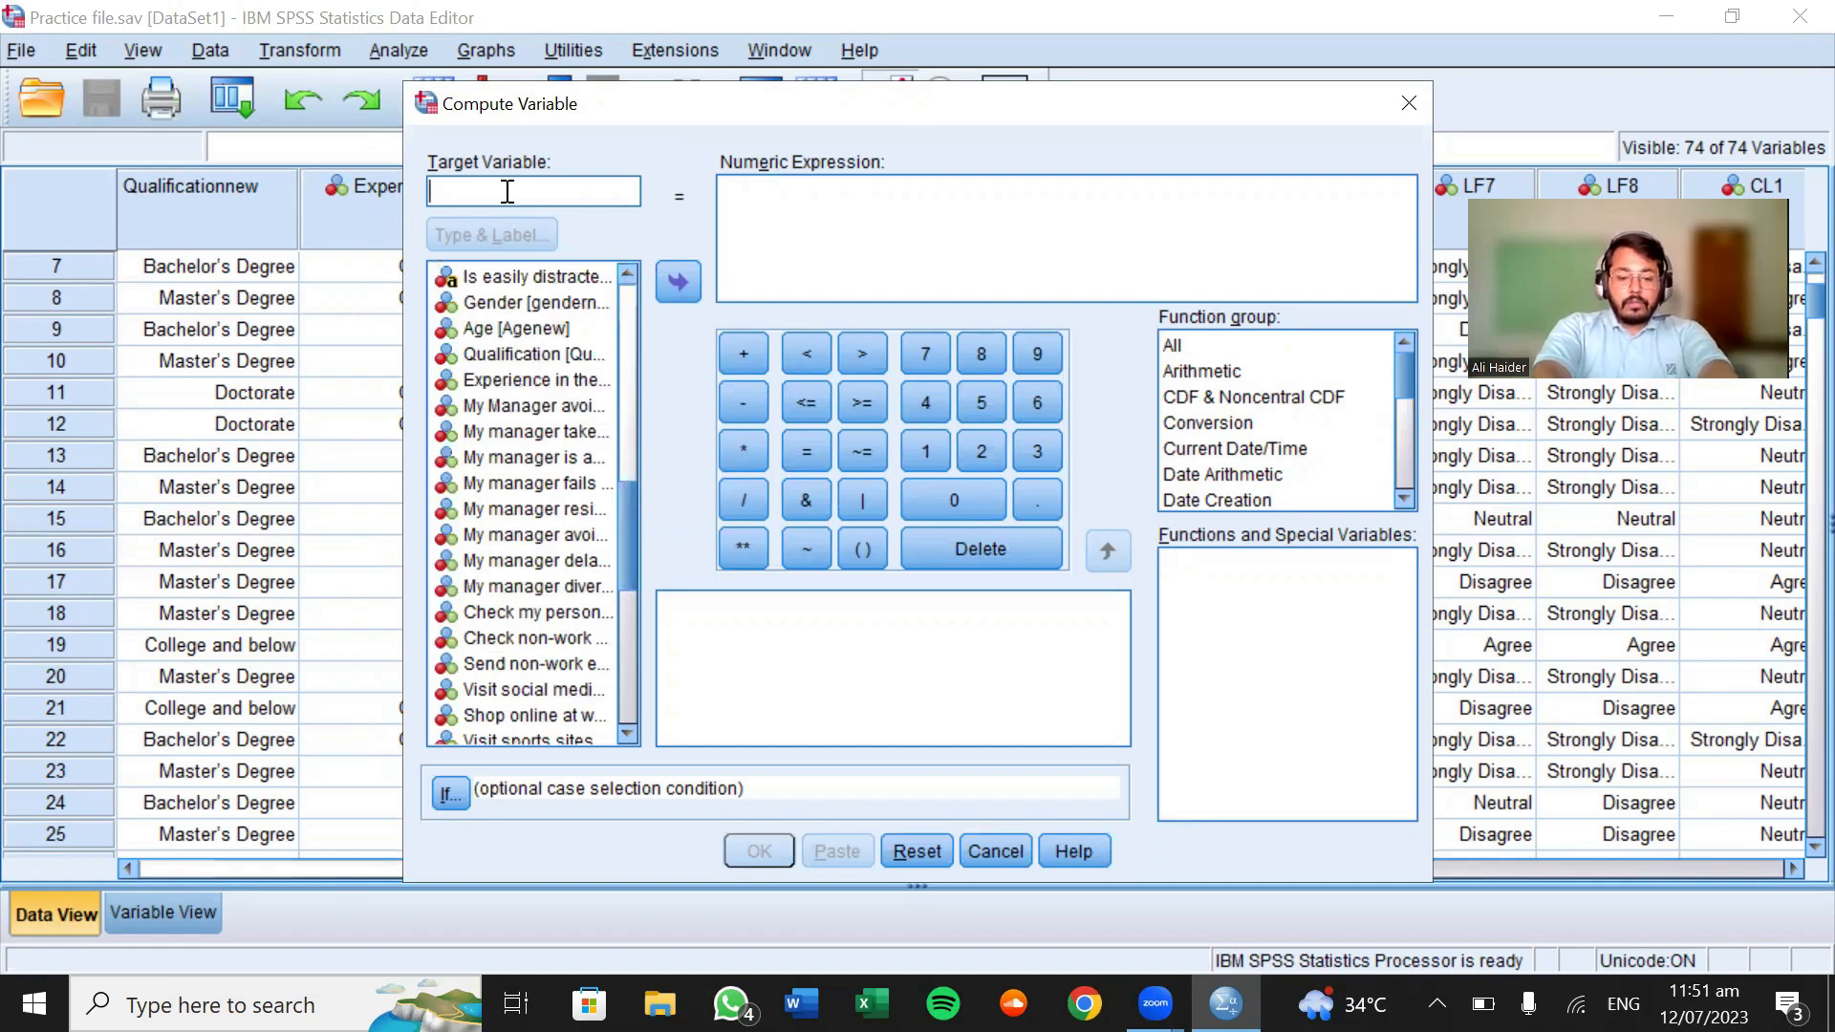
pyautogui.write('toa')
pyautogui.write('tal')
pyautogui.press('BackSpace')
pyautogui.press('BackSpace')
pyautogui.press('BackSpace')
pyautogui.press('BackSpace')
pyautogui.press('BackSpace')
pyautogui.write('tal score')
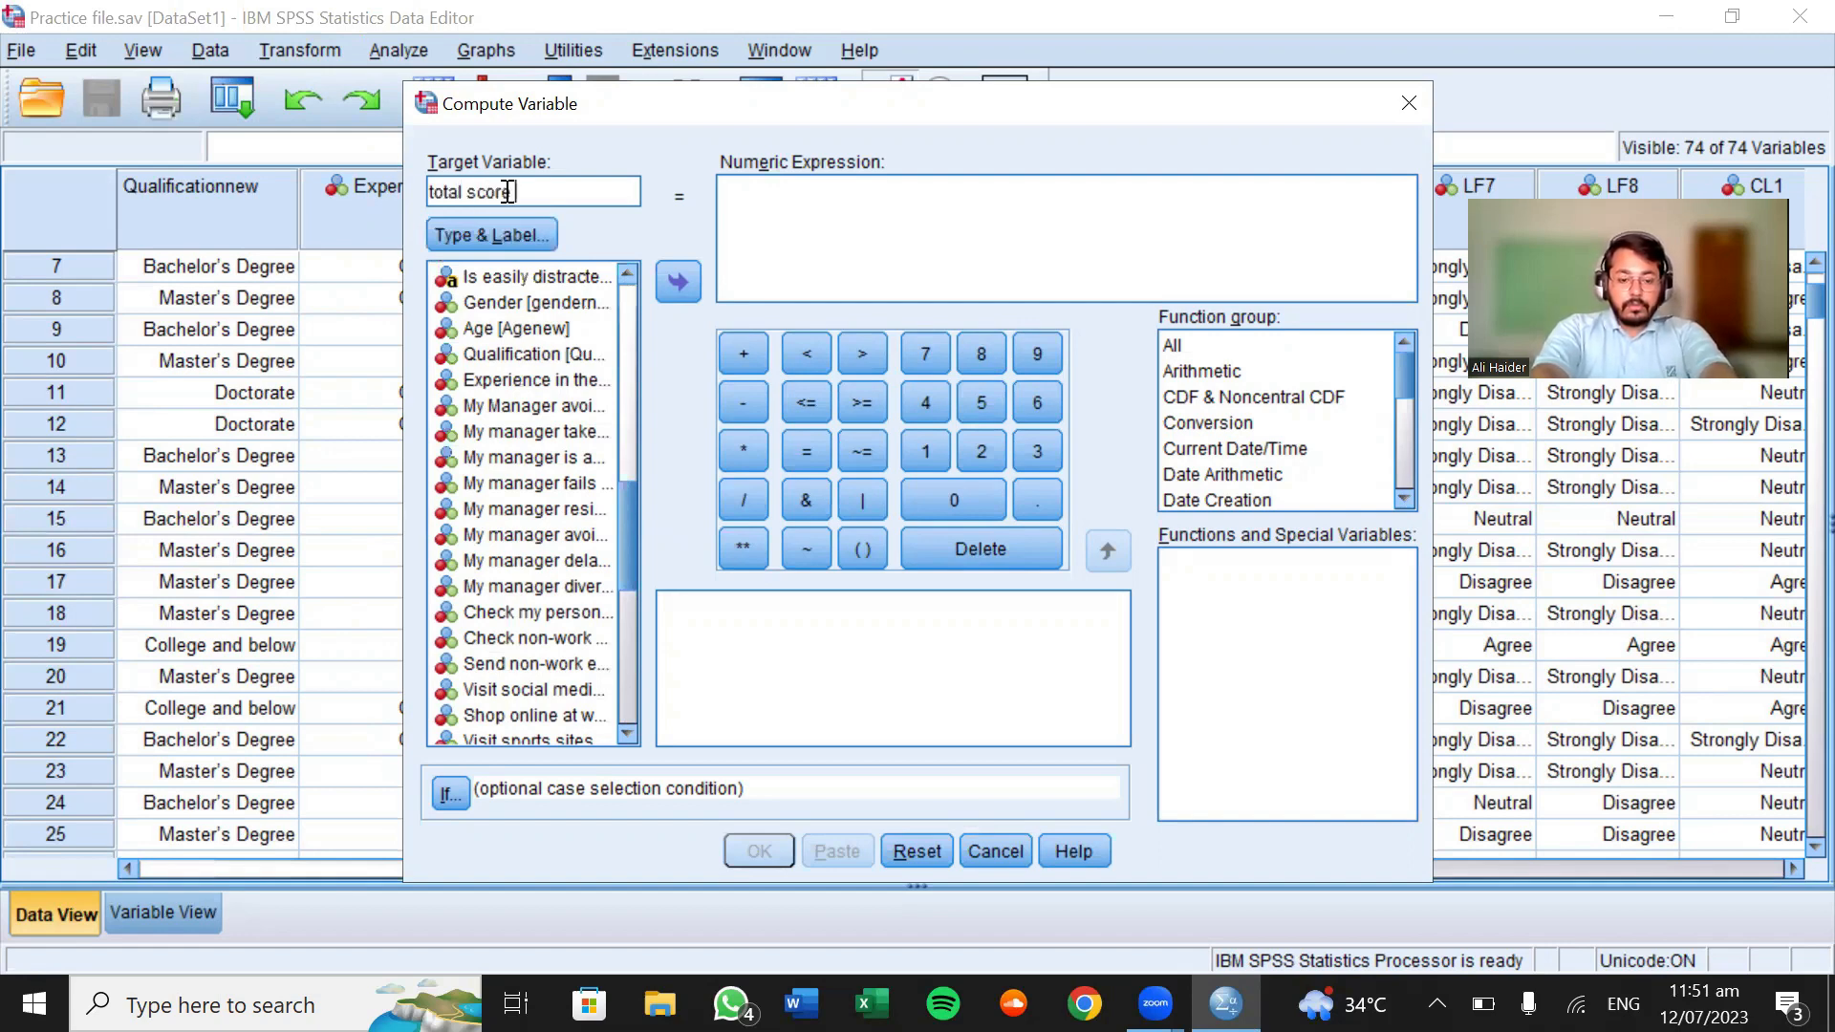
pyautogui.write(' for')
pyautogui.press('BackSpace')
pyautogui.press('BackSpace')
pyautogui.press('BackSpace')
pyautogui.press('BackSpace')
pyautogui.press('BackSpace')
pyautogui.press('BackSpace')
pyautogui.press('BackSpace')
pyautogui.press('BackSpace')
pyautogui.press('BackSpace')
pyautogui.press('BackSpace')
pyautogui.press('BackSpace')
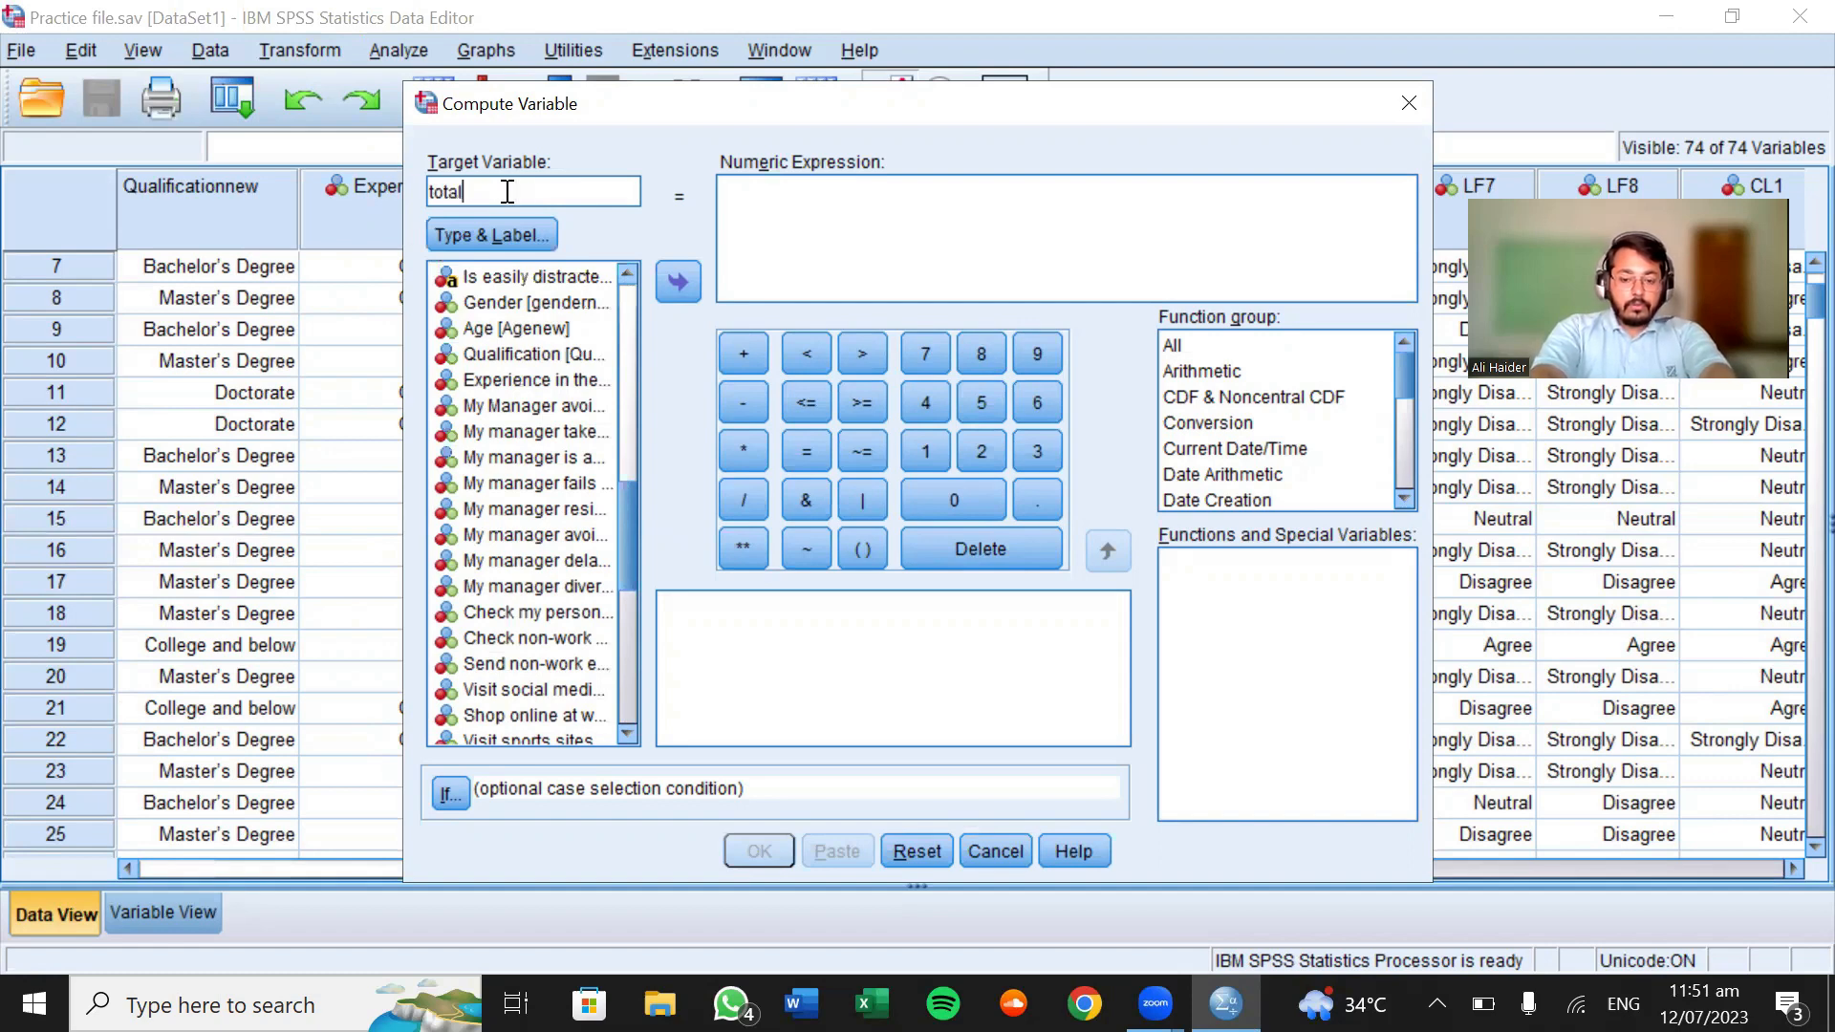
pyautogui.write('-score')
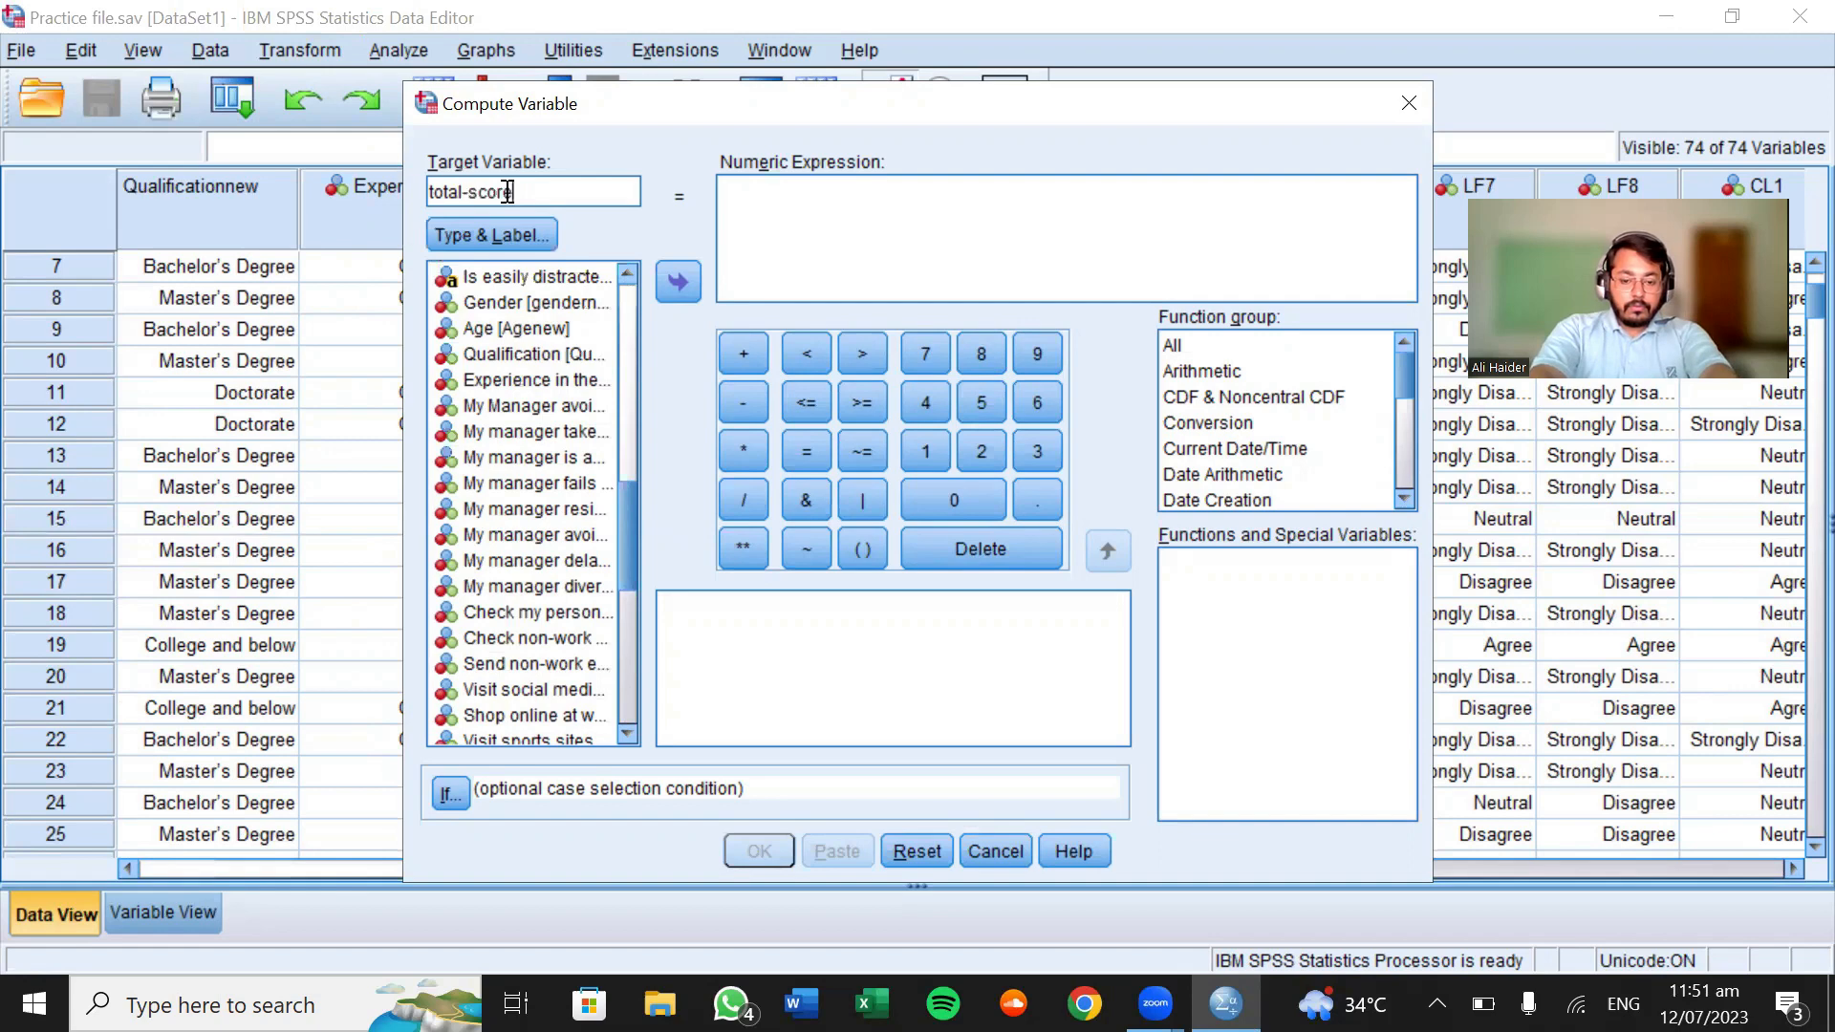
pyautogui.write('-lab')
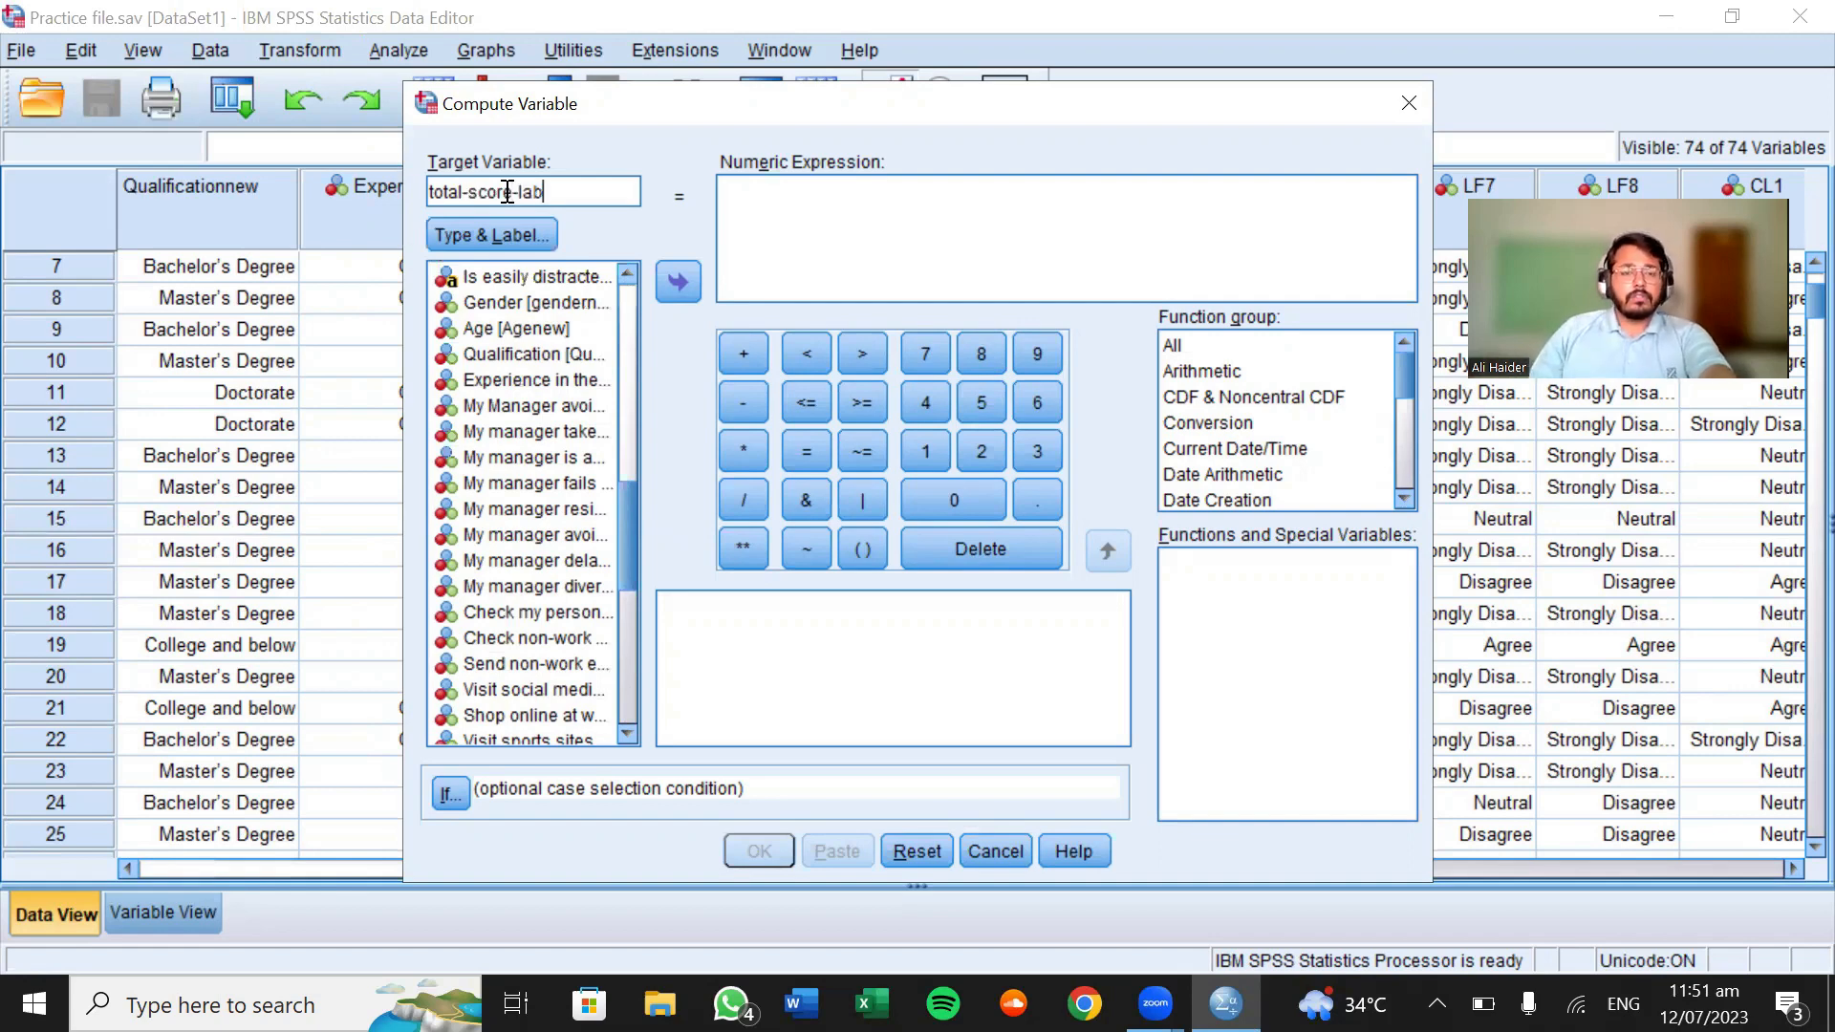
# Build the numeric expression LF1 + LF2 + LF3 from the first three numeric manager items
pyautogui.click(515, 400)
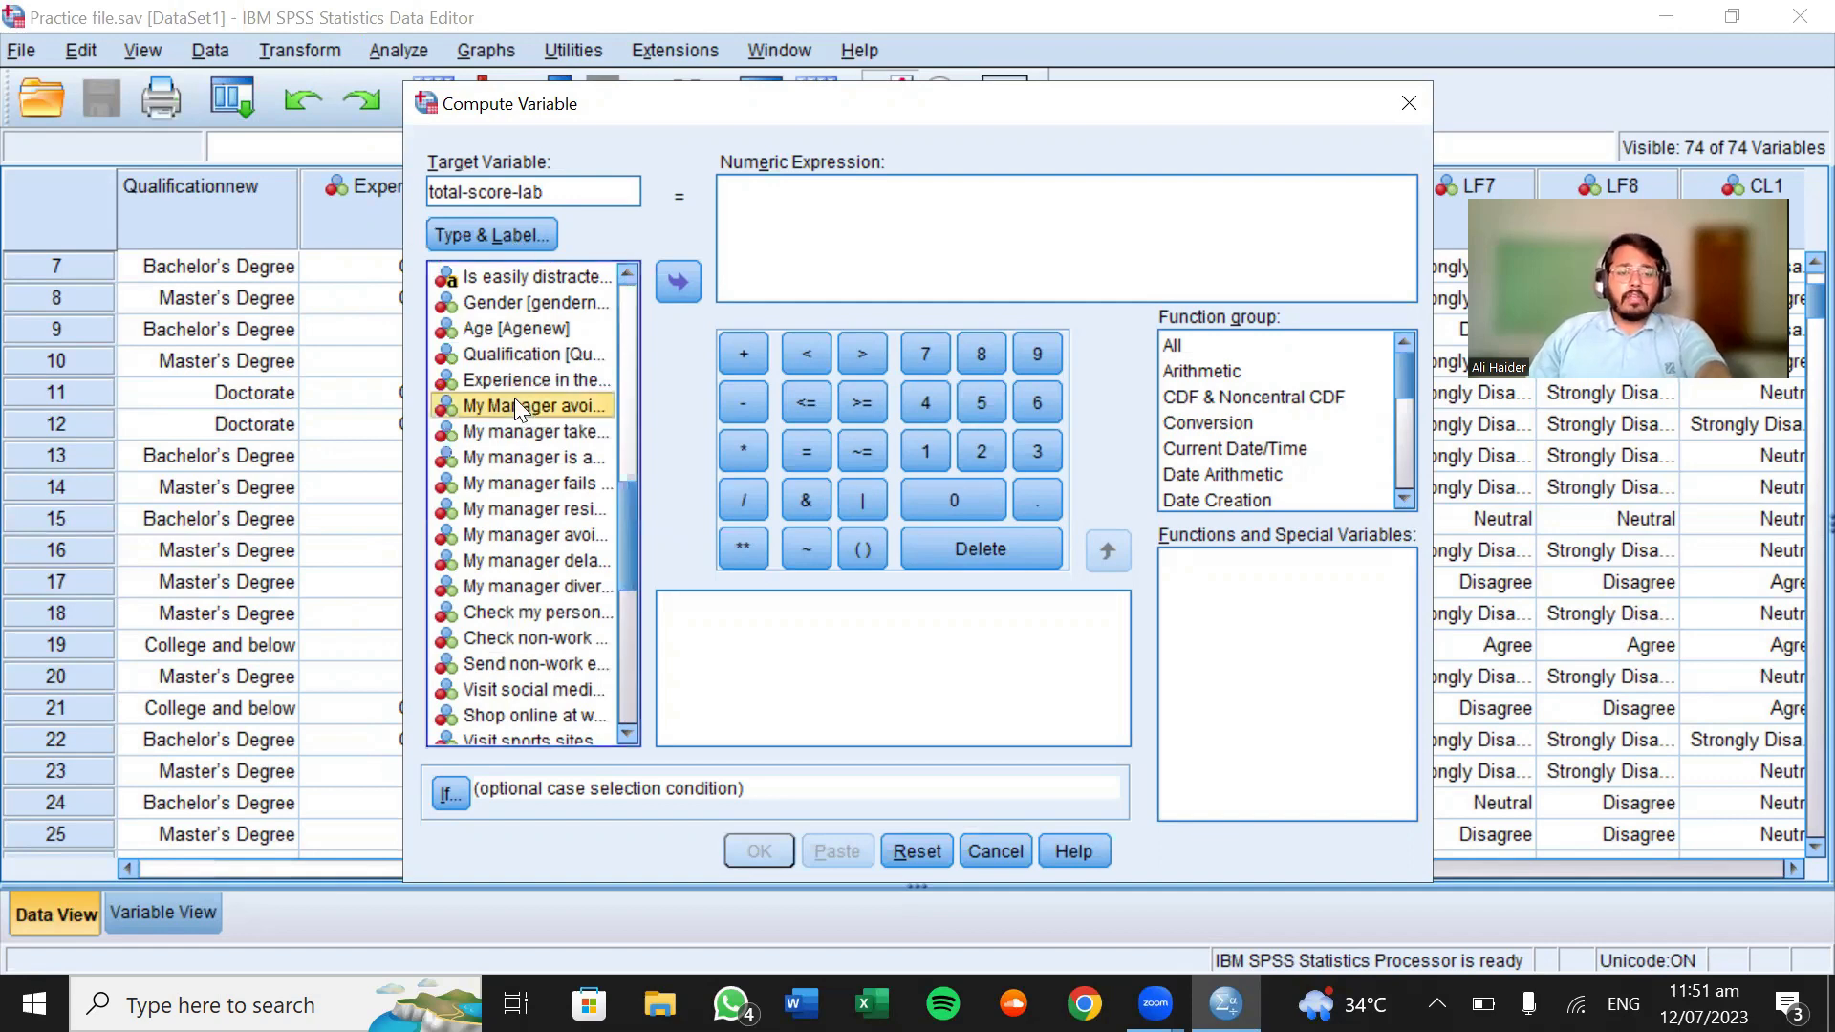
pyautogui.click(673, 287)
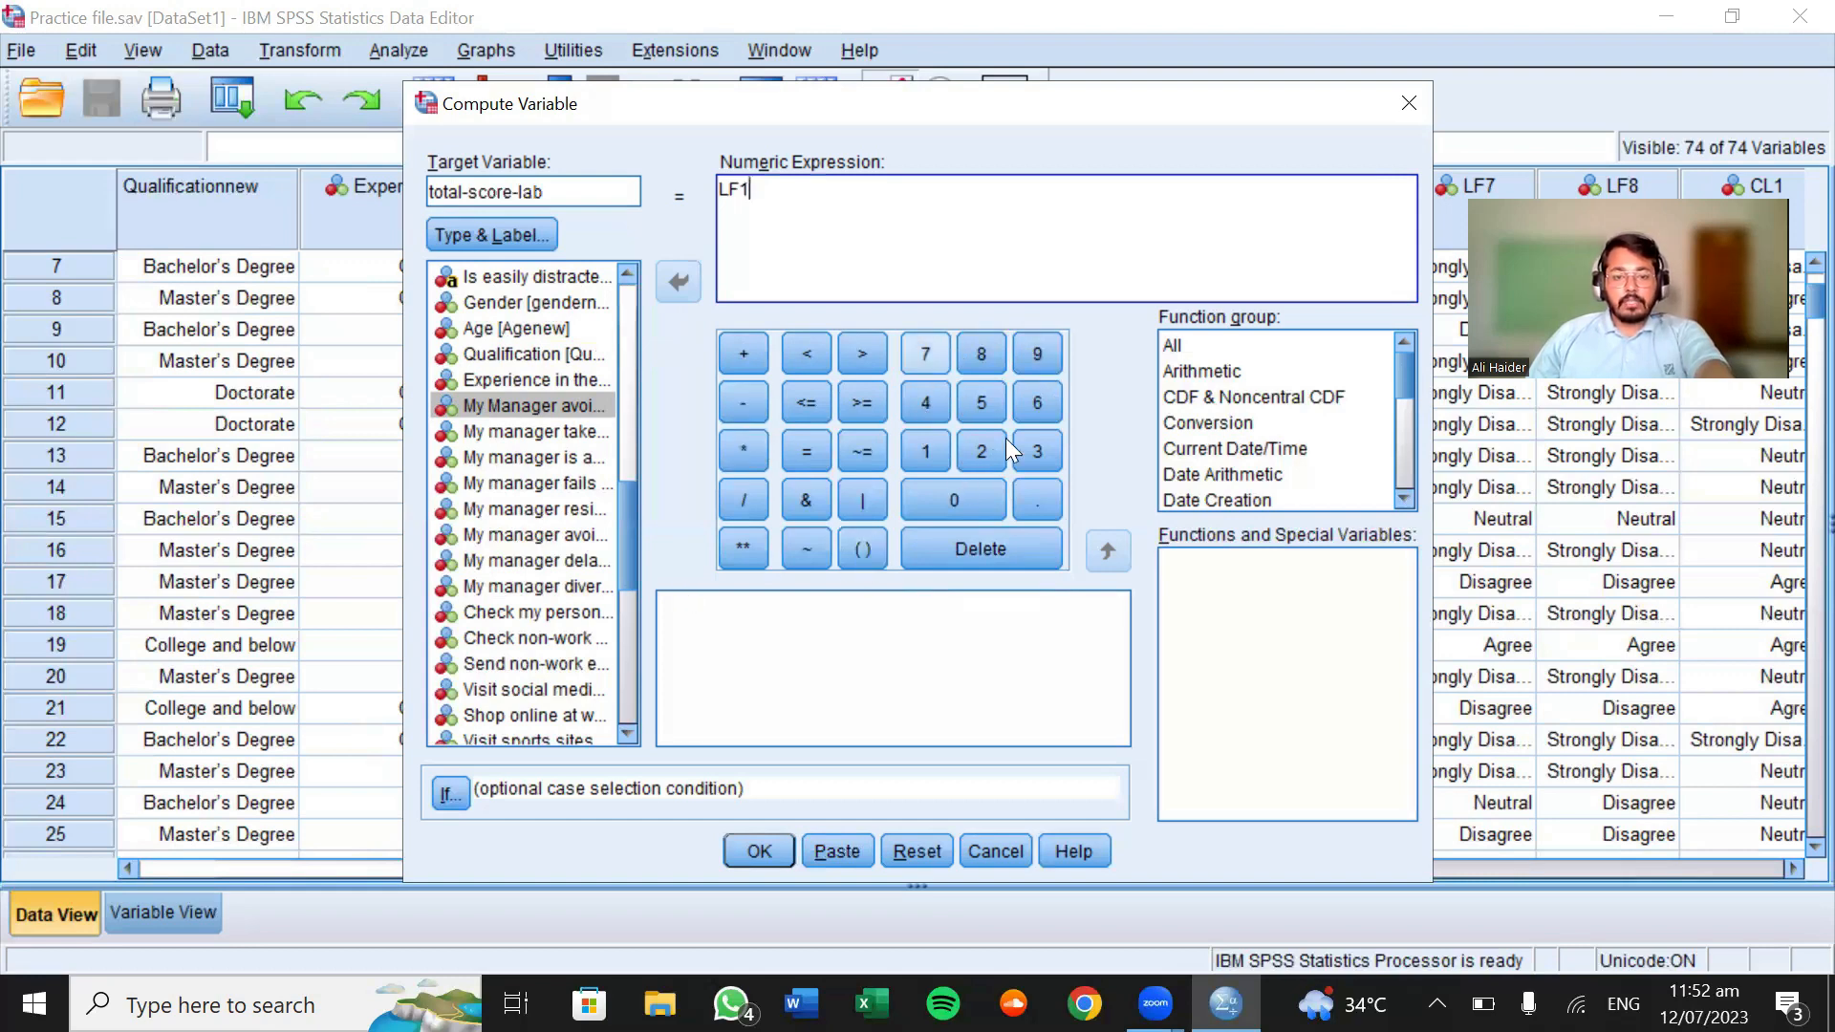
pyautogui.click(735, 355)
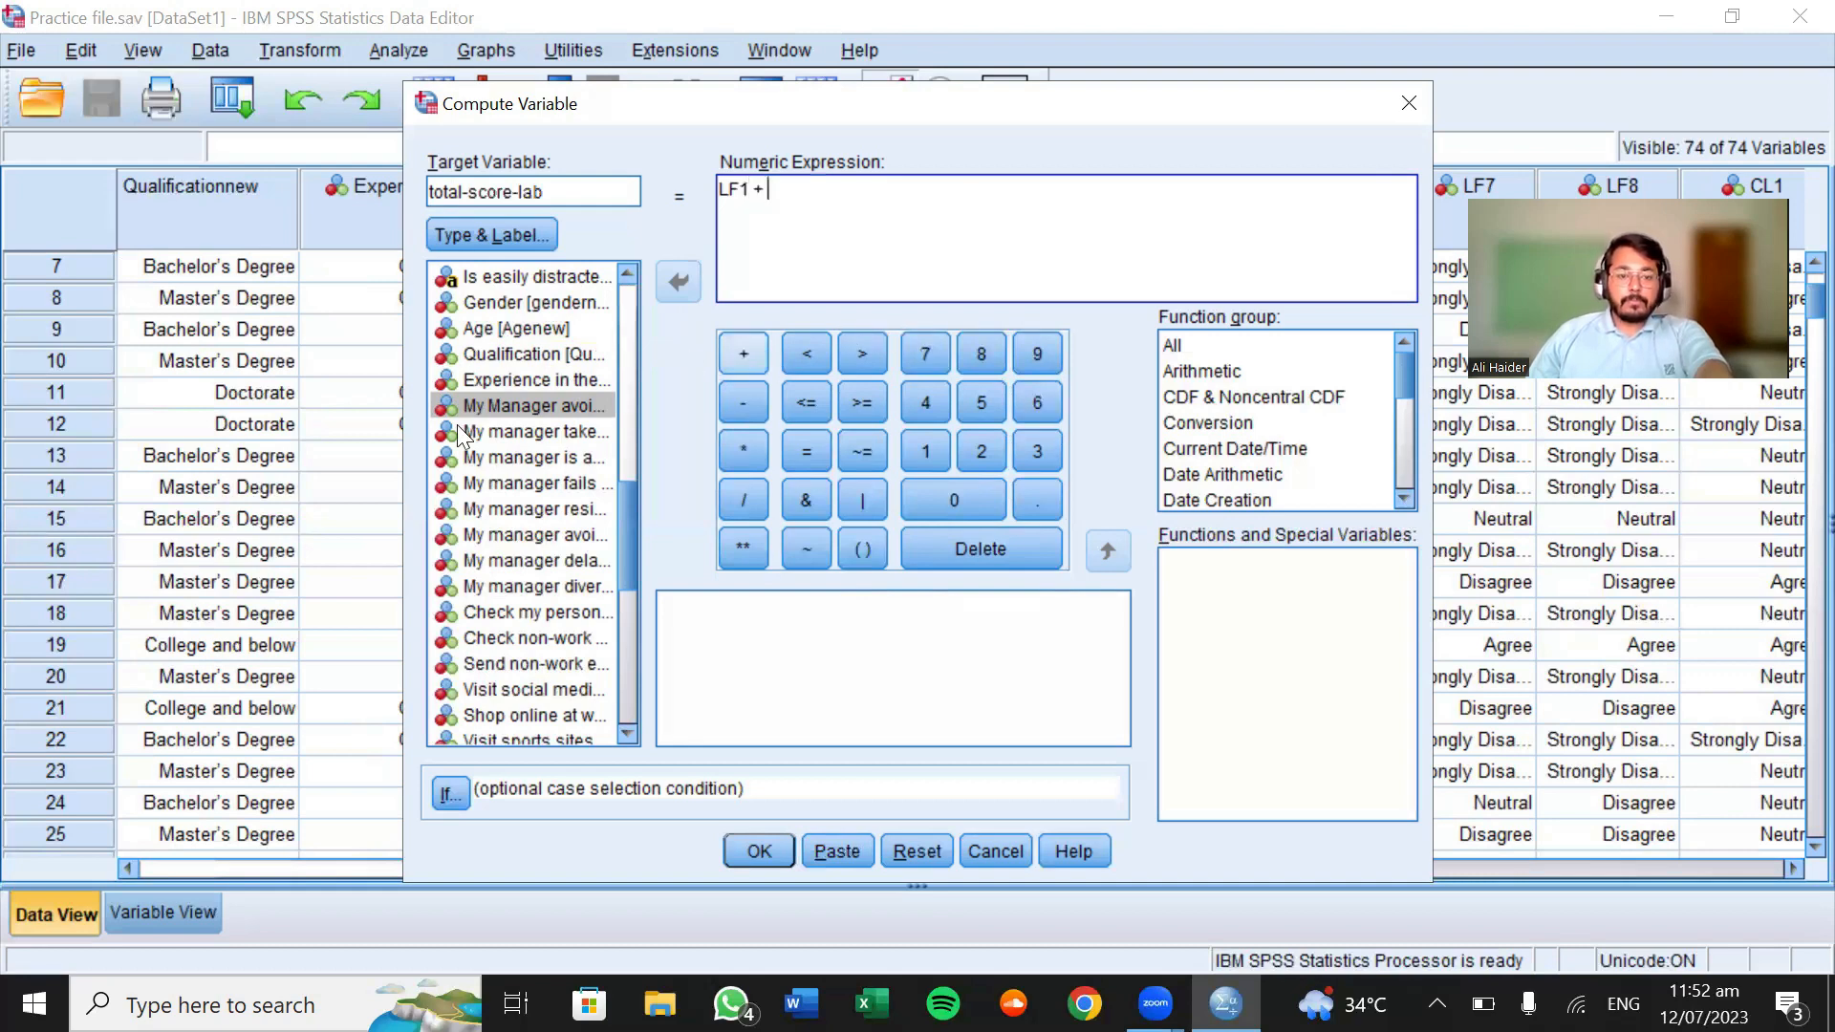
pyautogui.click(516, 432)
pyautogui.click(679, 283)
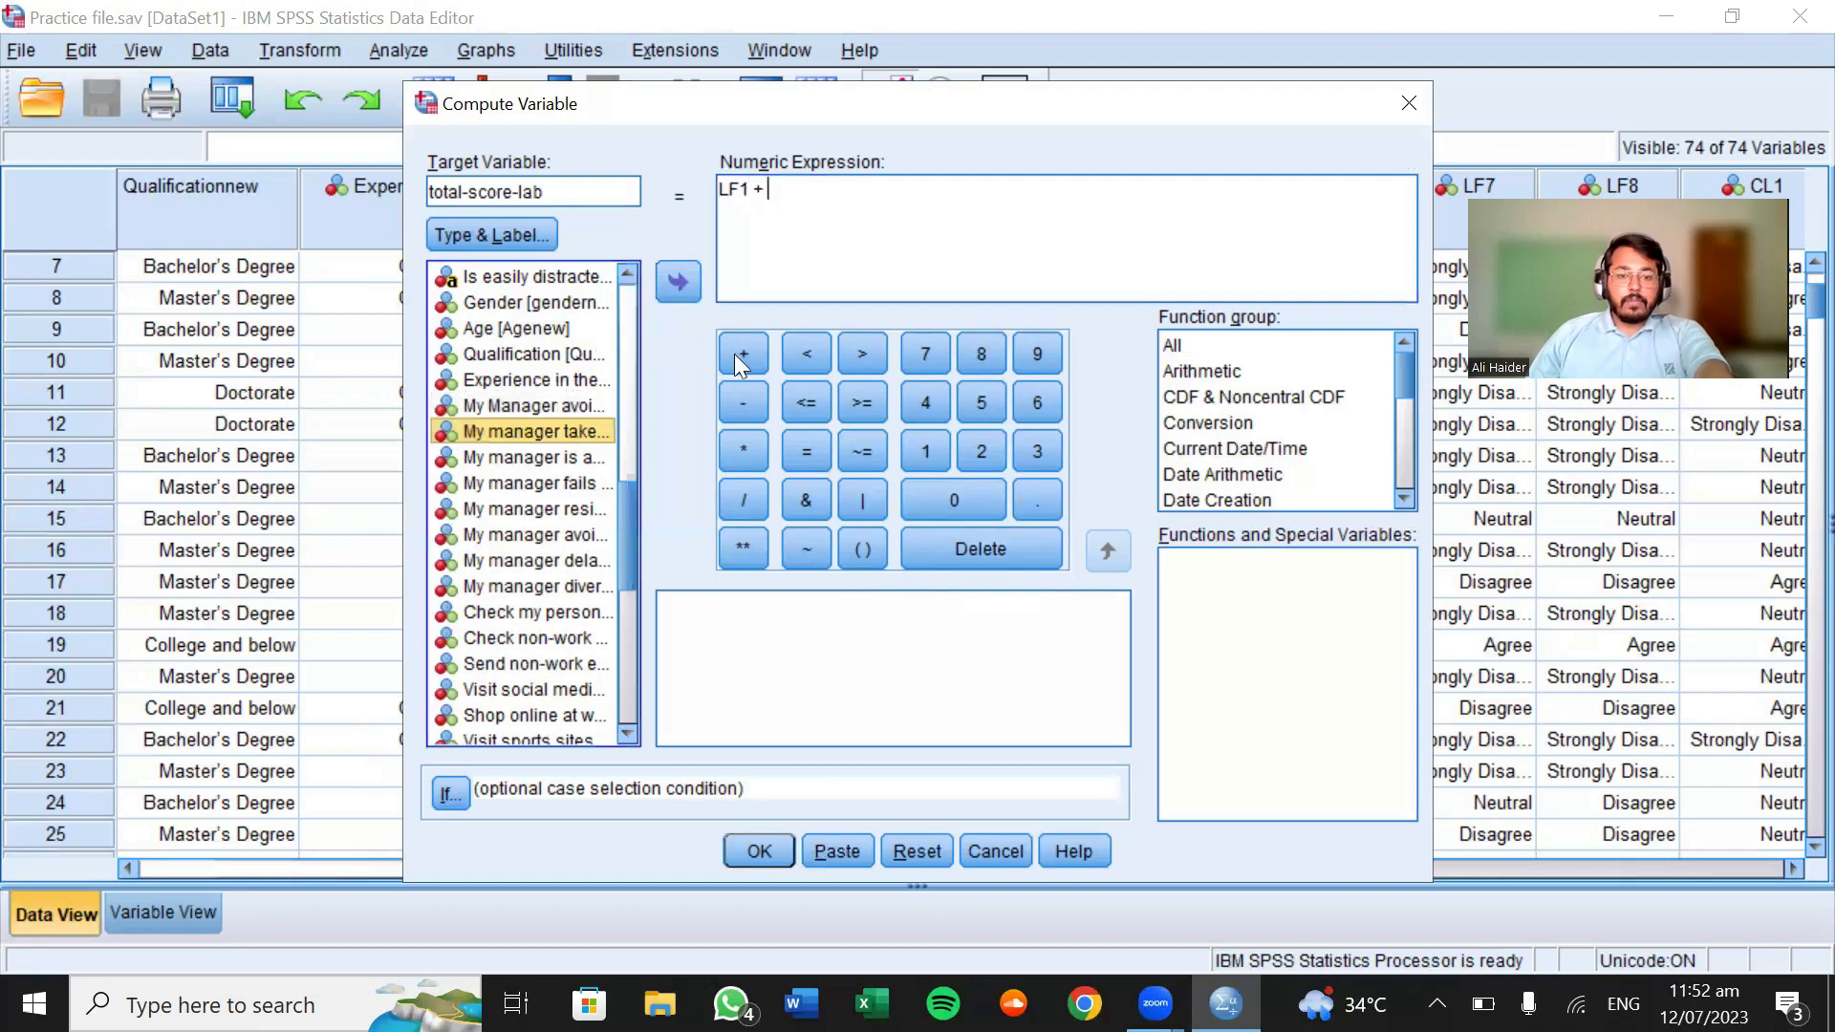
pyautogui.click(734, 353)
pyautogui.click(530, 458)
pyautogui.click(679, 282)
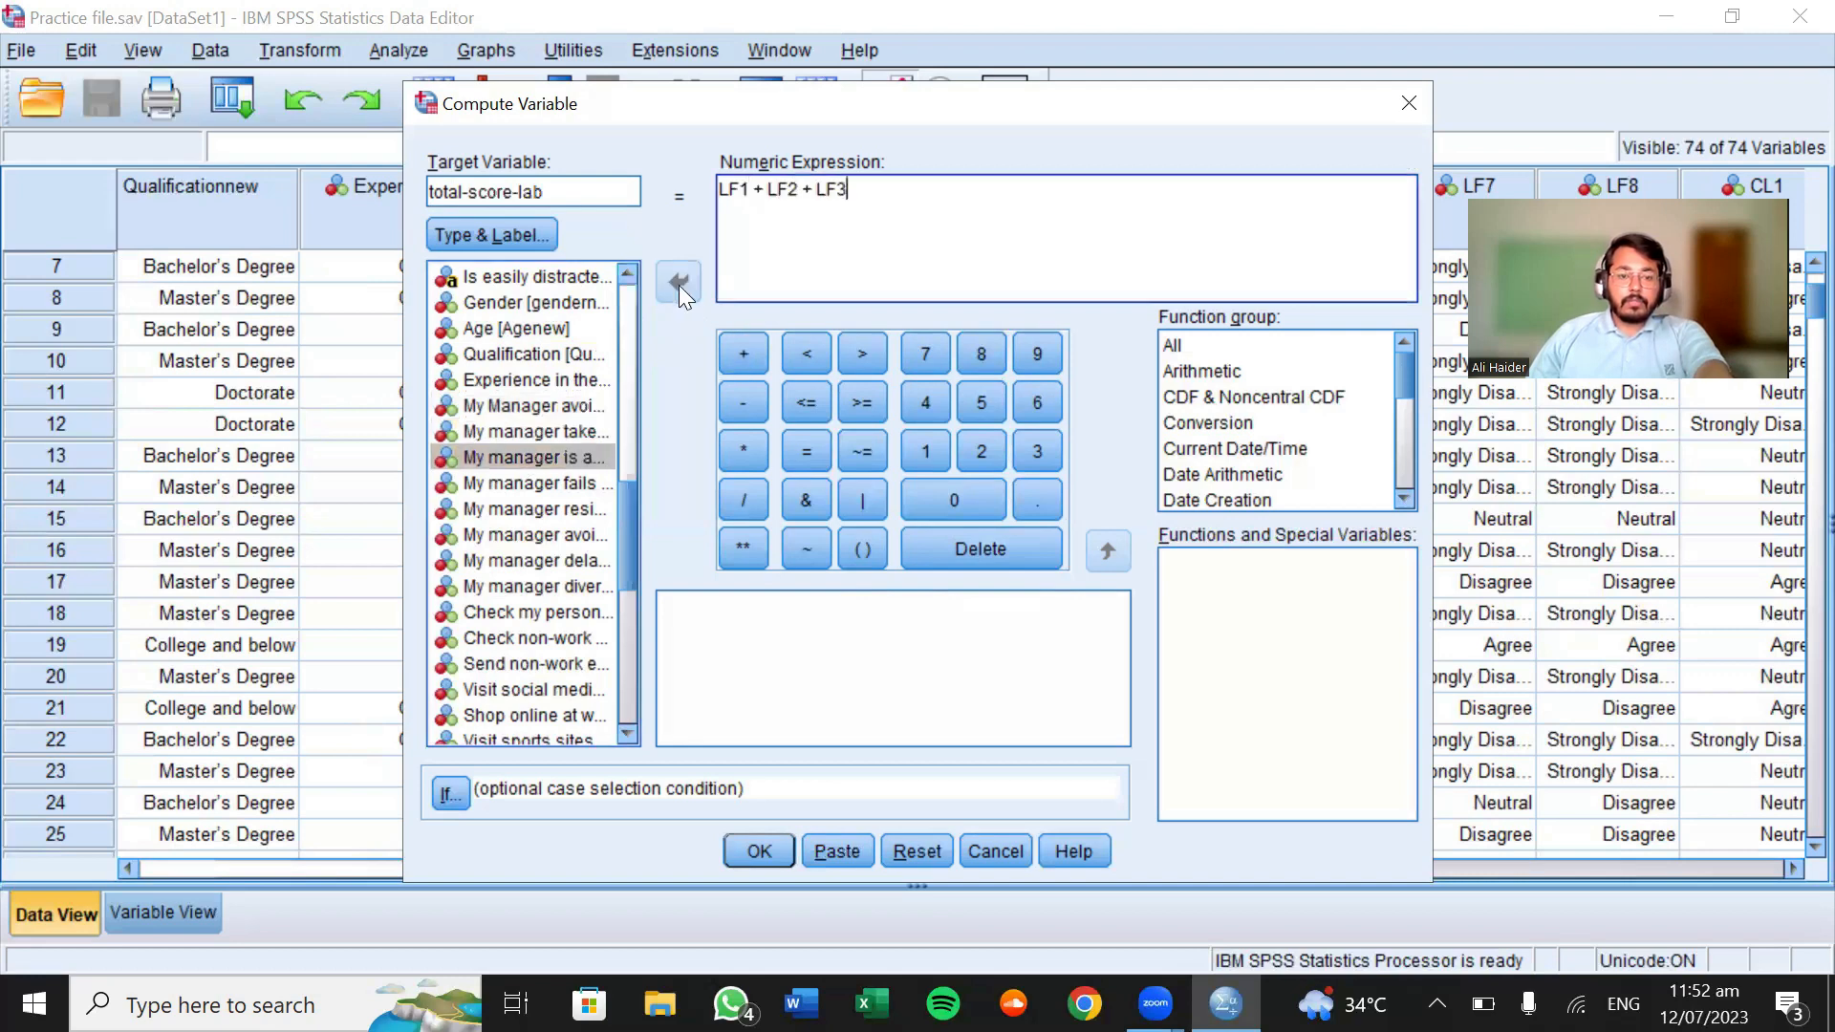
# Extend the numeric expression by adding the manager items LF4, LF5 and LF6
pyautogui.click(745, 352)
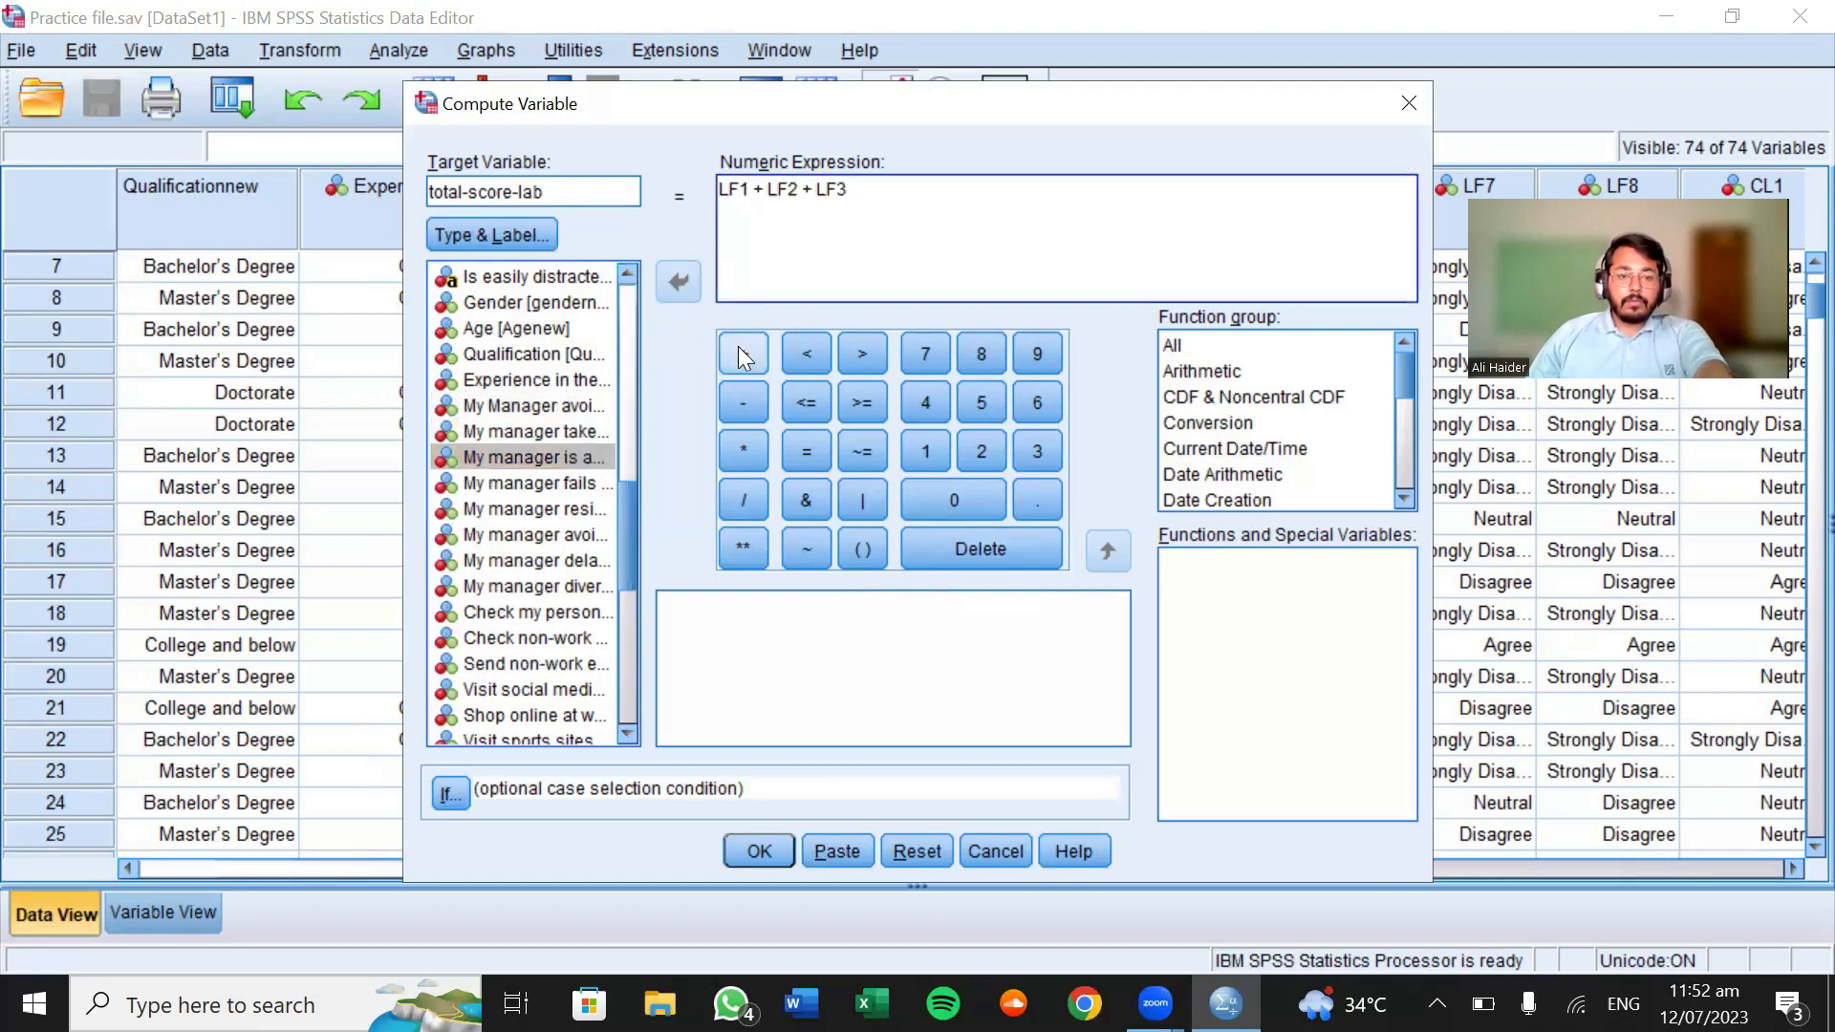
pyautogui.click(533, 483)
pyautogui.click(677, 290)
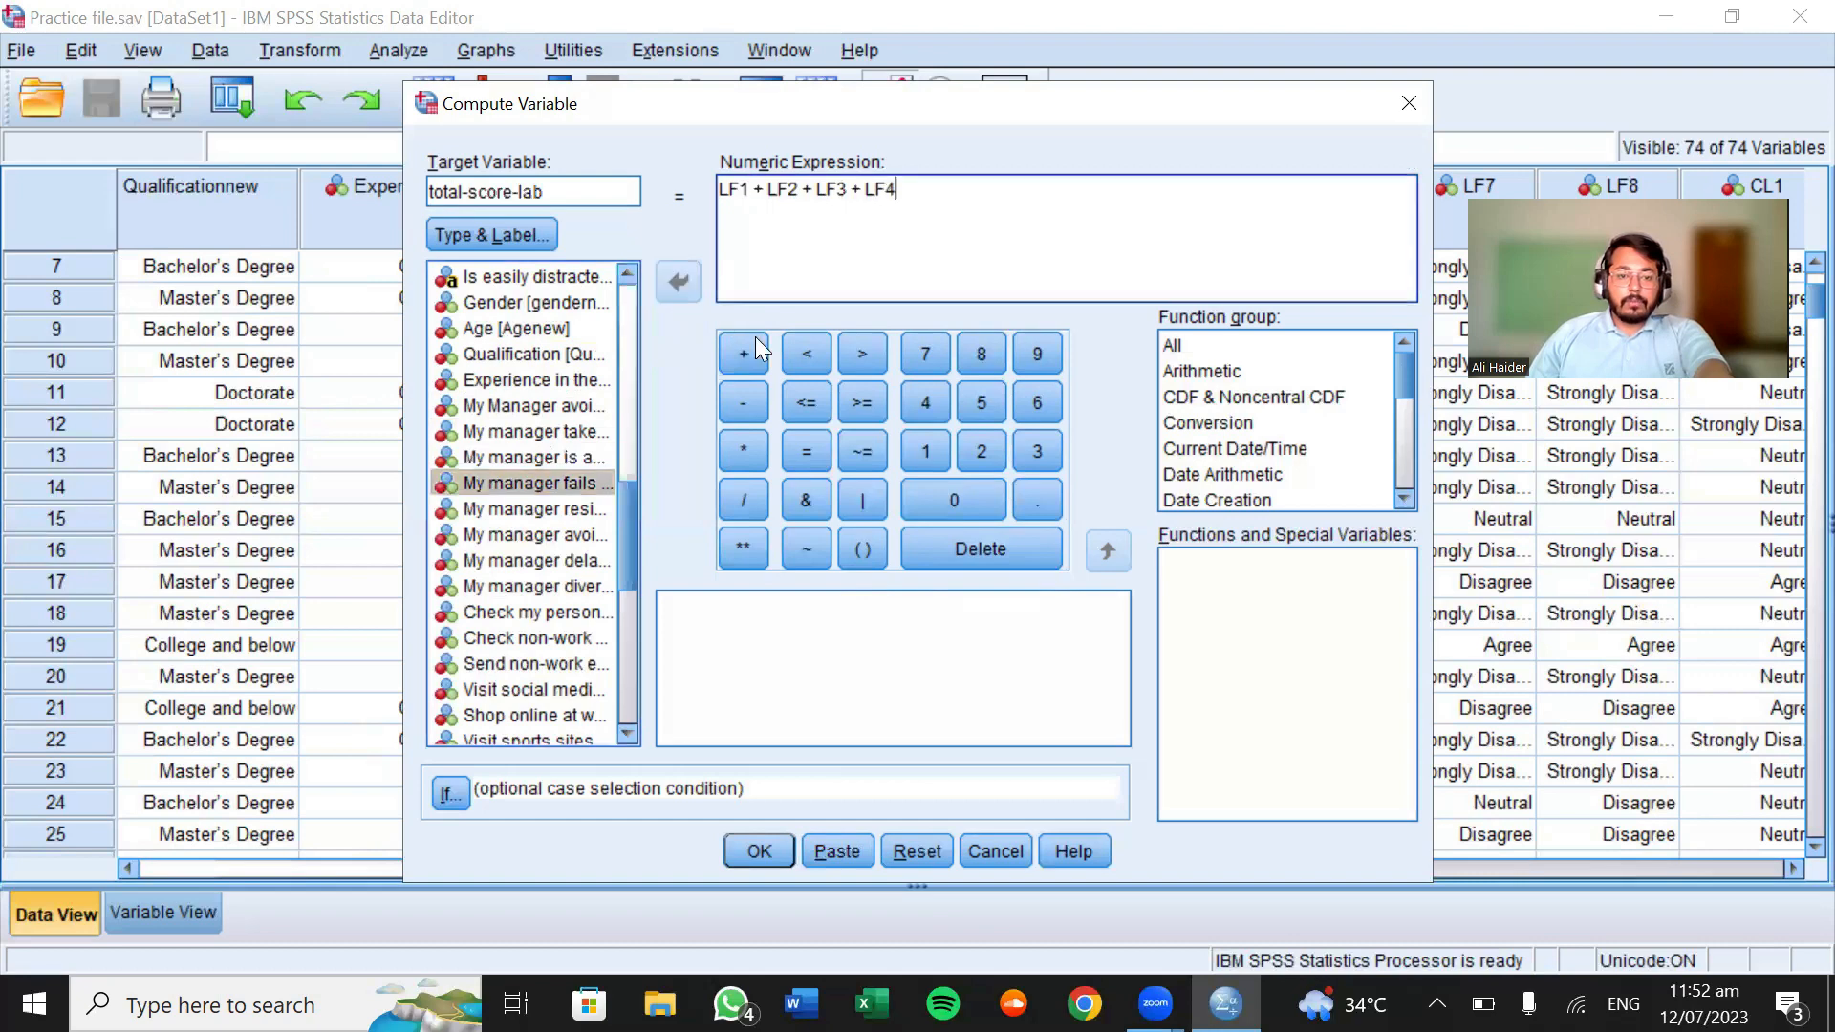
pyautogui.click(744, 354)
pyautogui.click(569, 509)
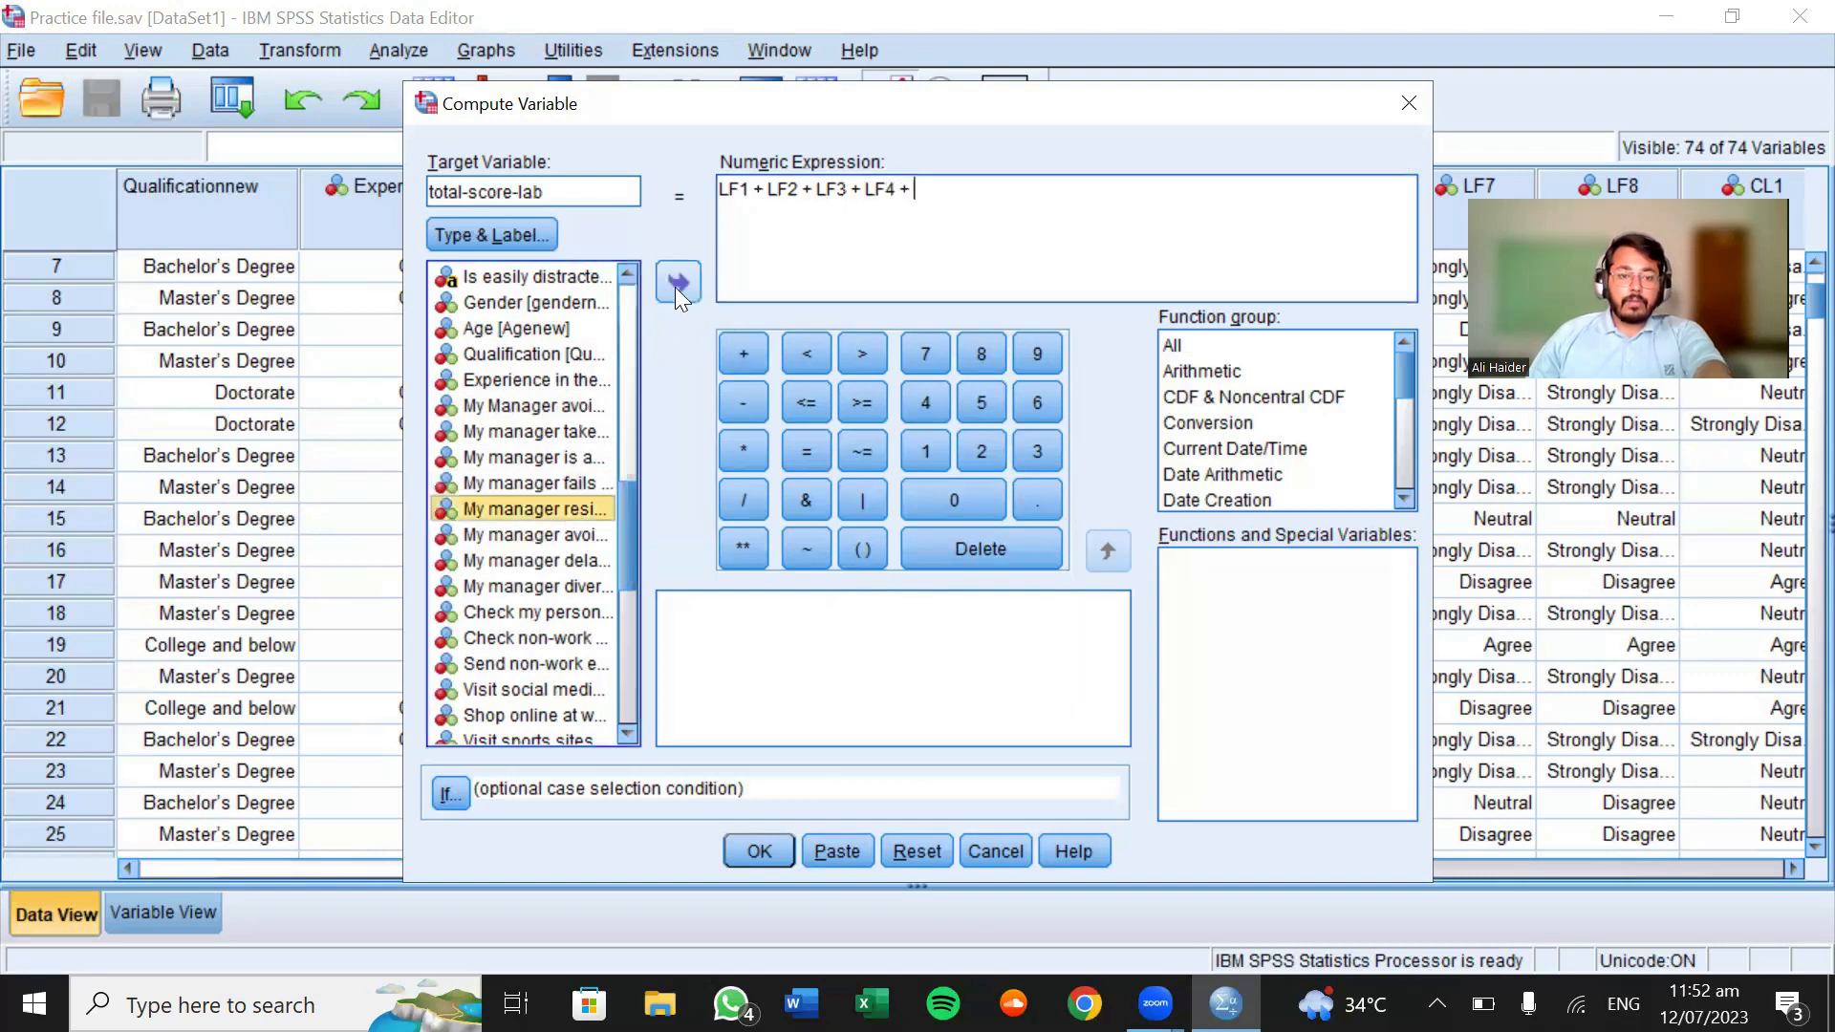
pyautogui.click(678, 284)
pyautogui.click(741, 350)
pyautogui.click(564, 536)
pyautogui.click(686, 277)
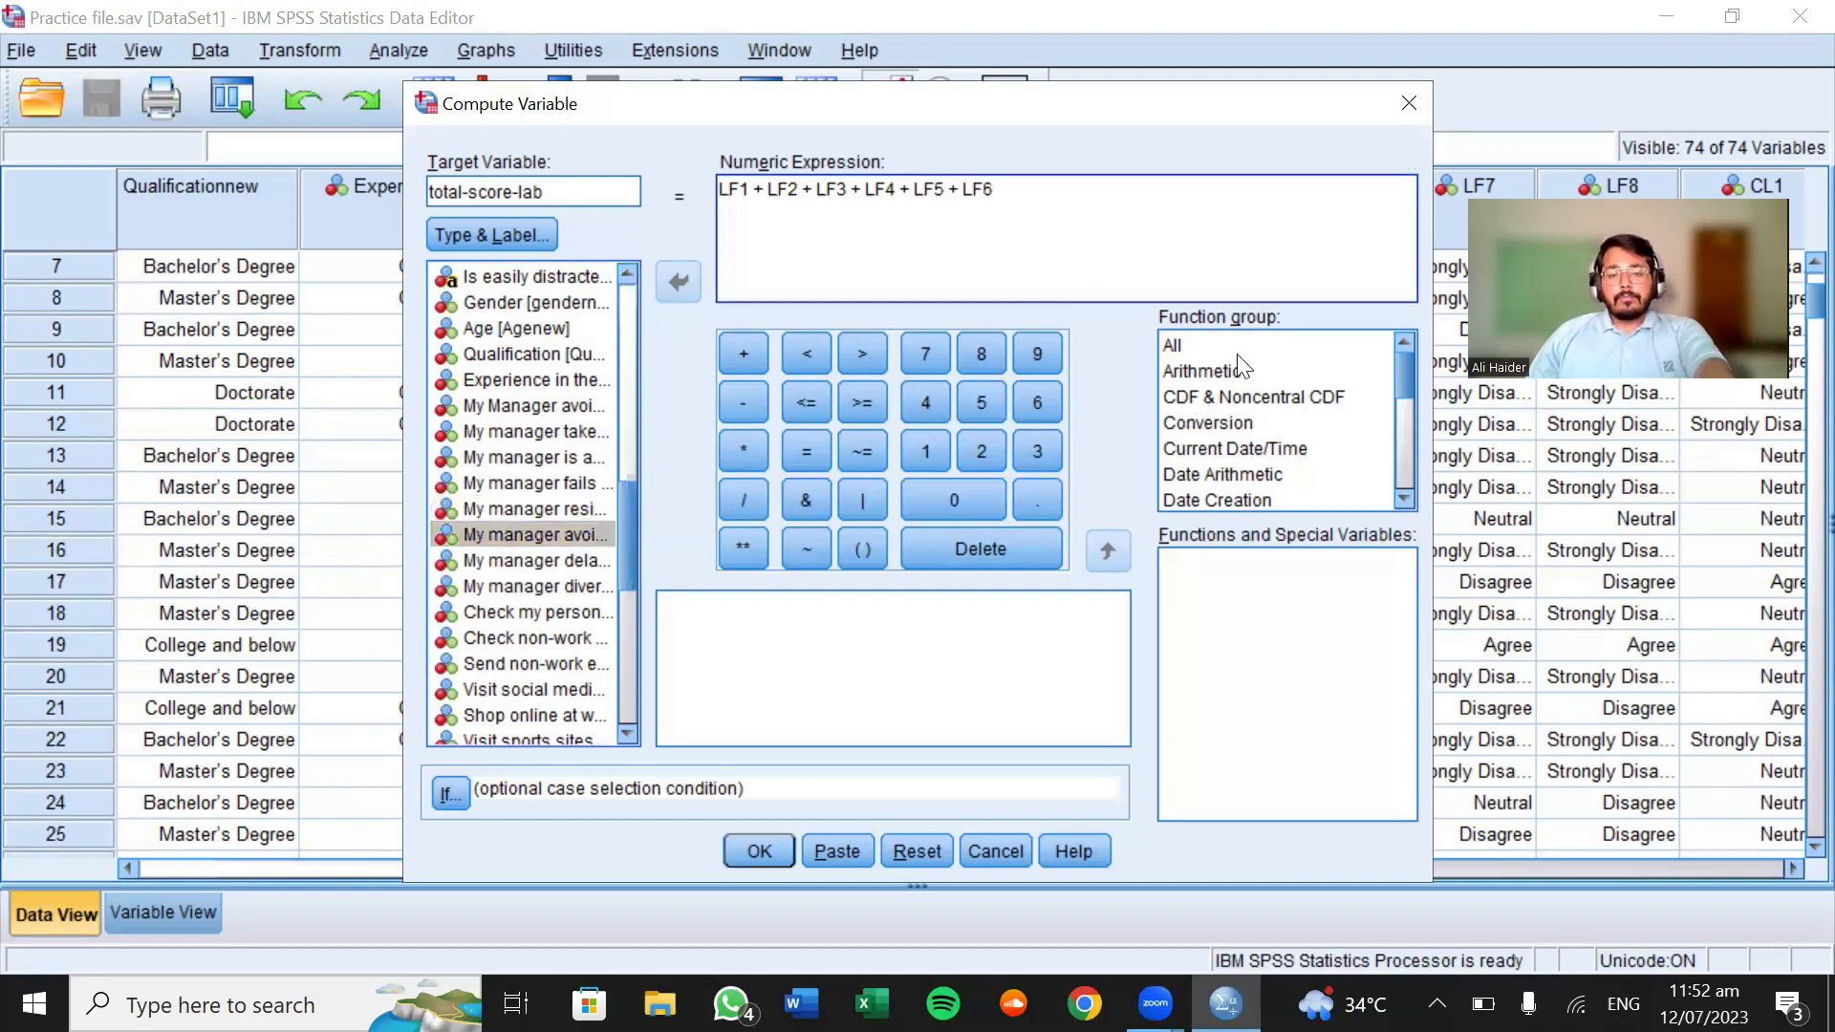
# Try to run the computation with the target variable named total-score-lab
pyautogui.scroll(-5, 1237, 354)
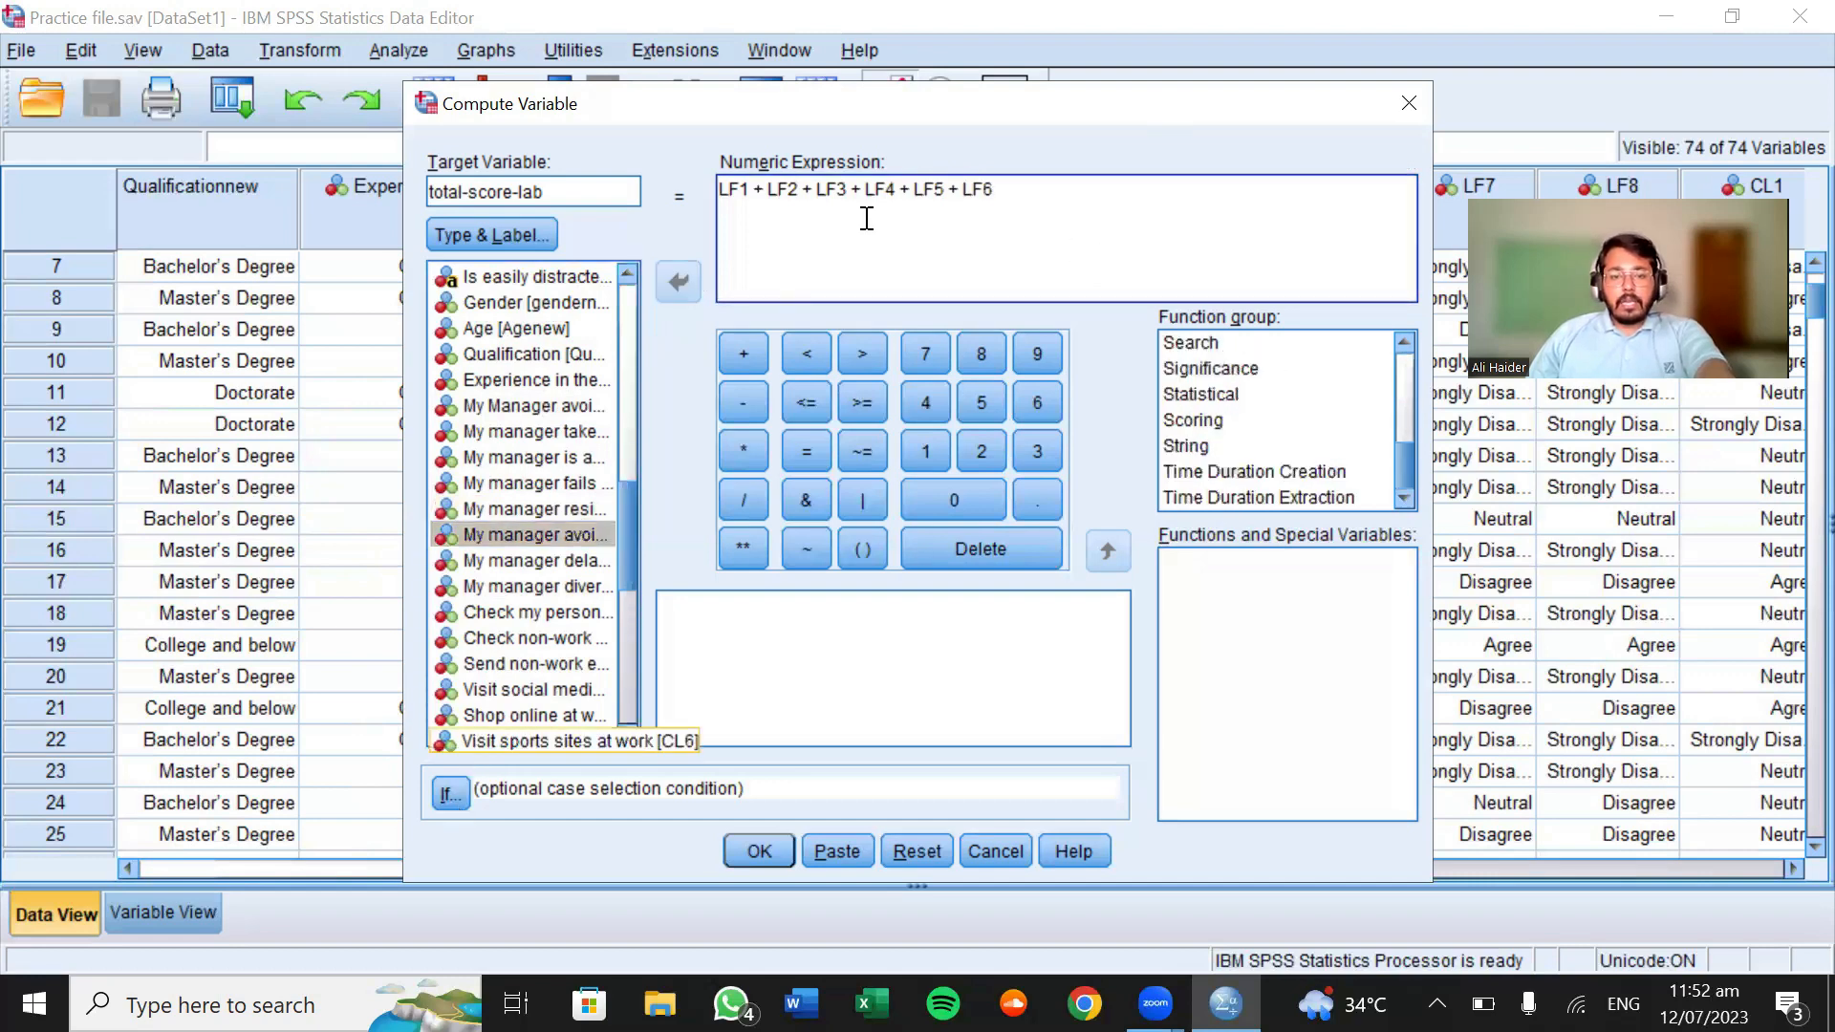
pyautogui.click(760, 850)
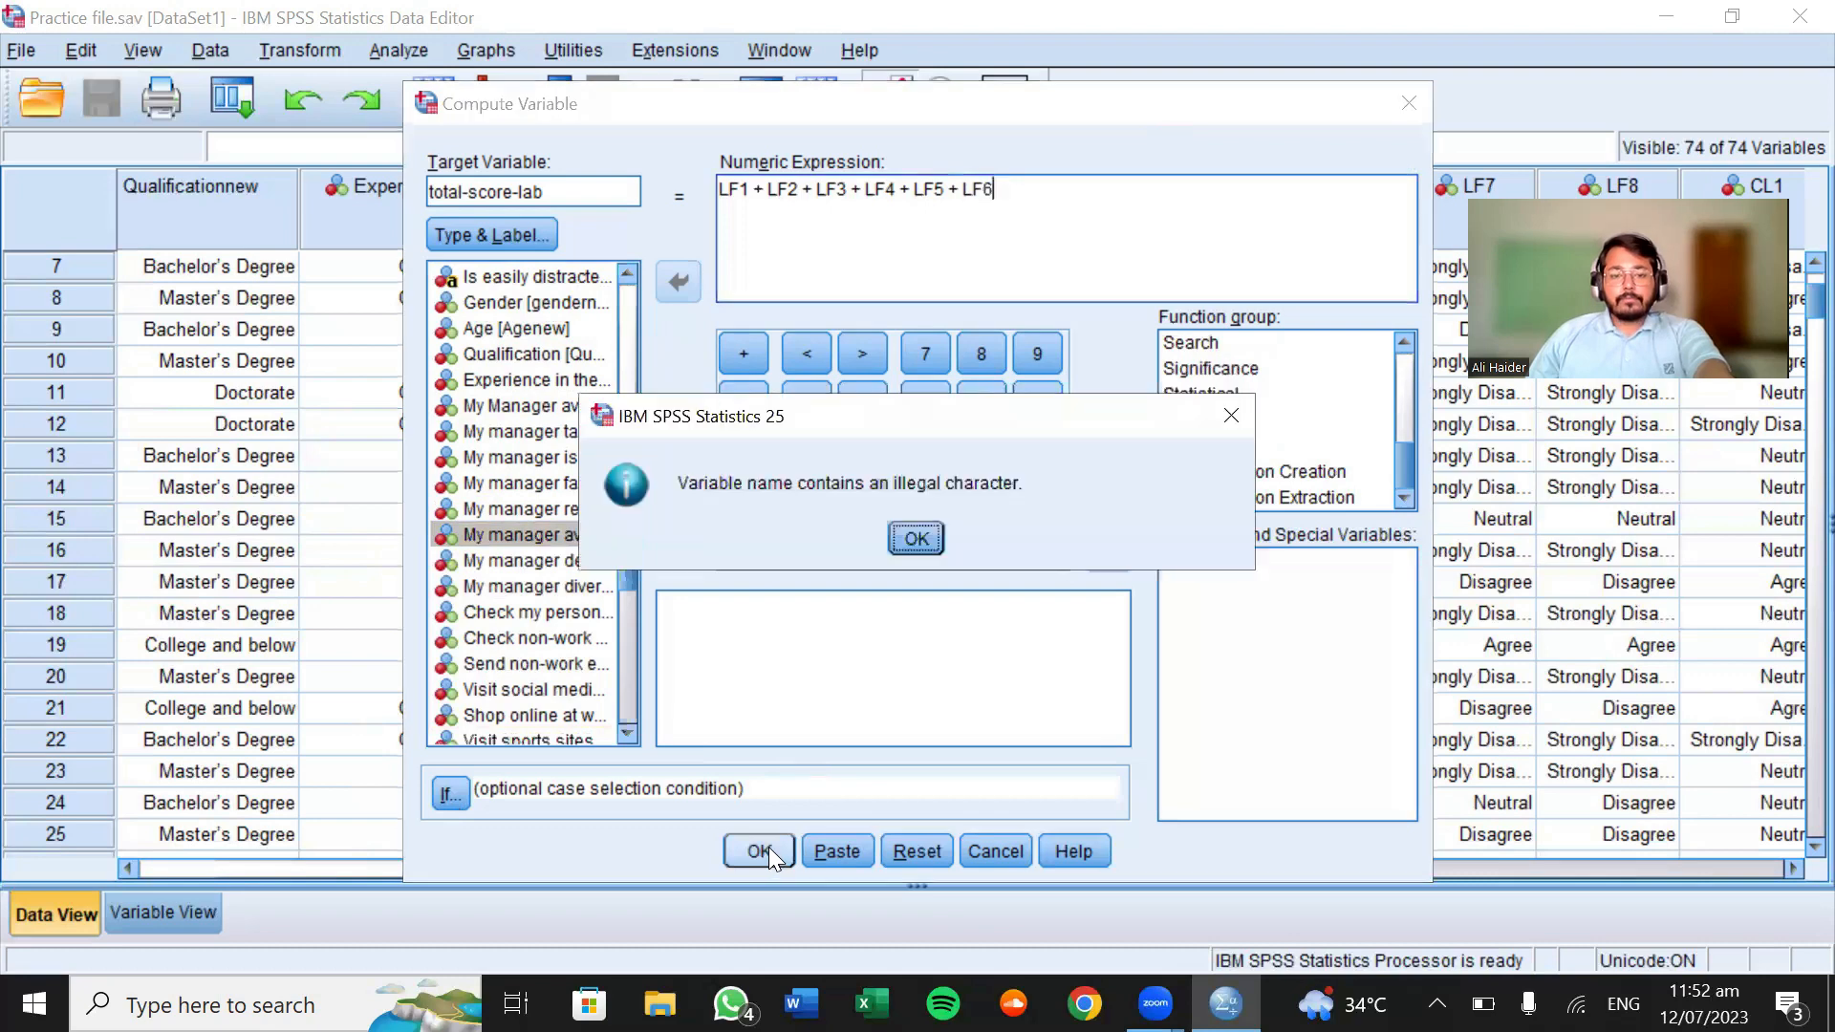
pyautogui.click(918, 537)
# Remove the hyphens so the target variable is named totalscorelab, and run the computation
pyautogui.click(520, 192)
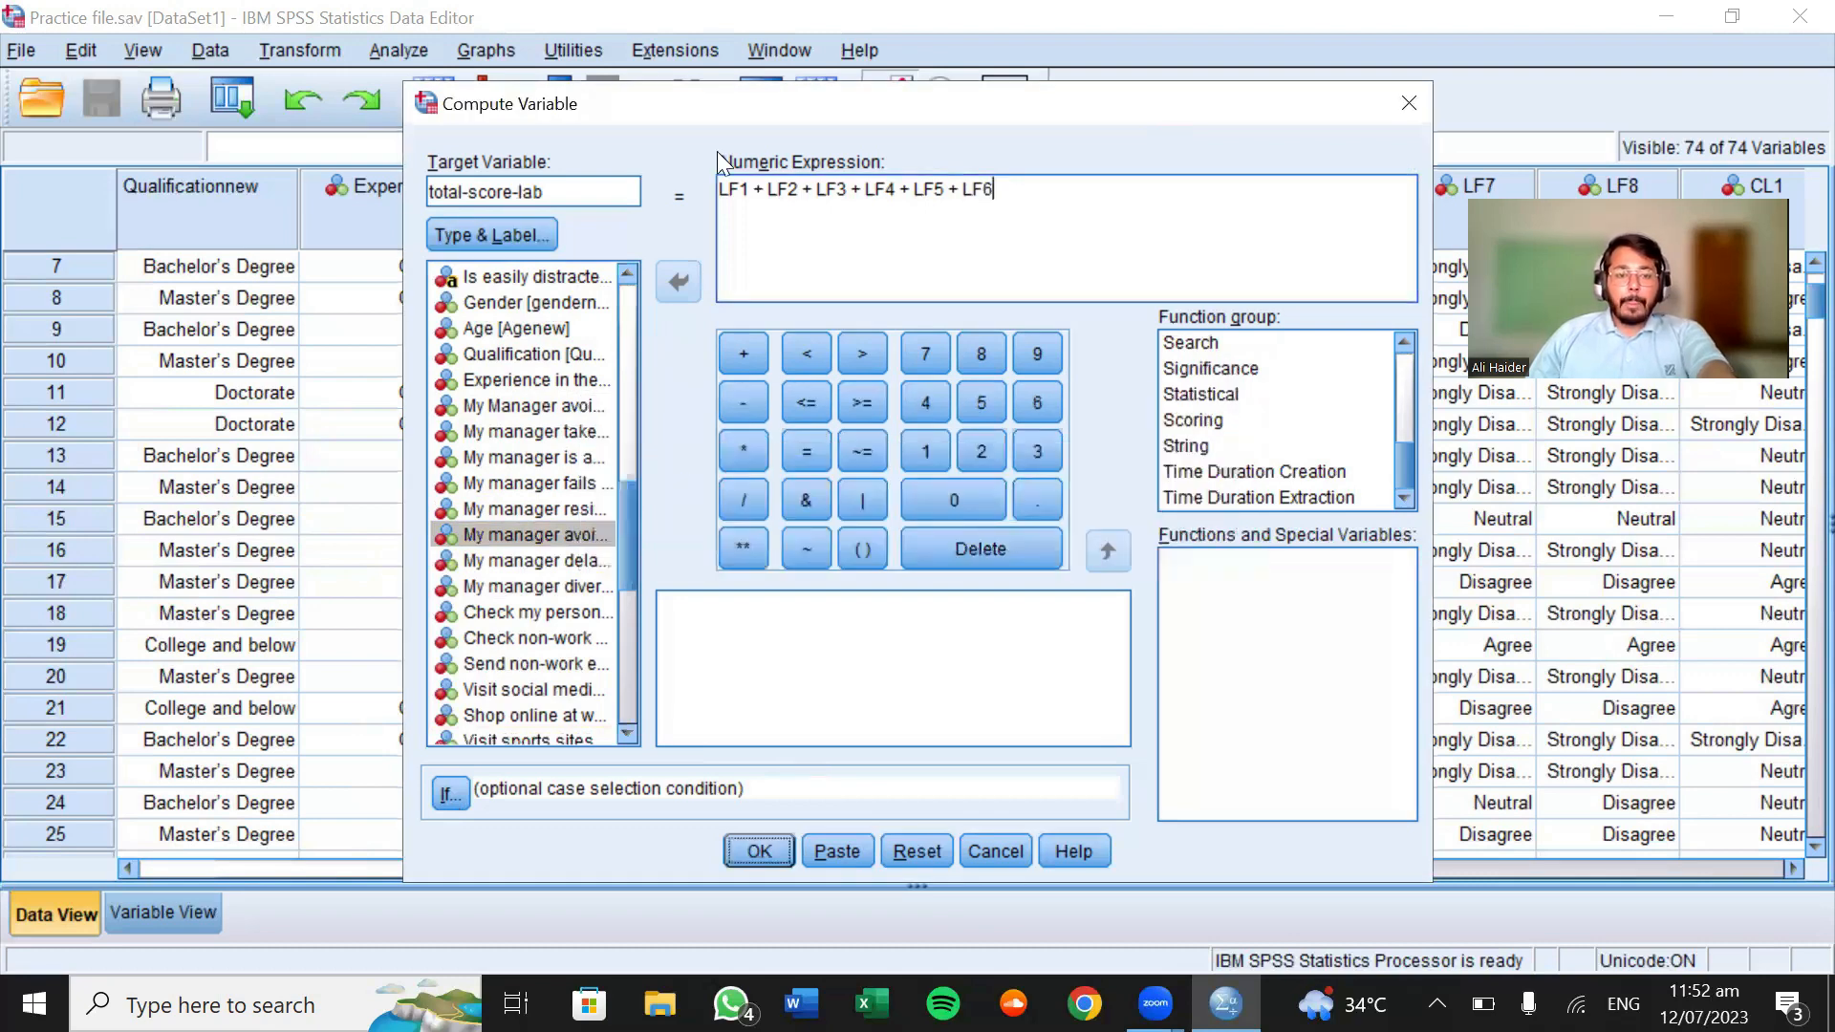
pyautogui.press('BackSpace')
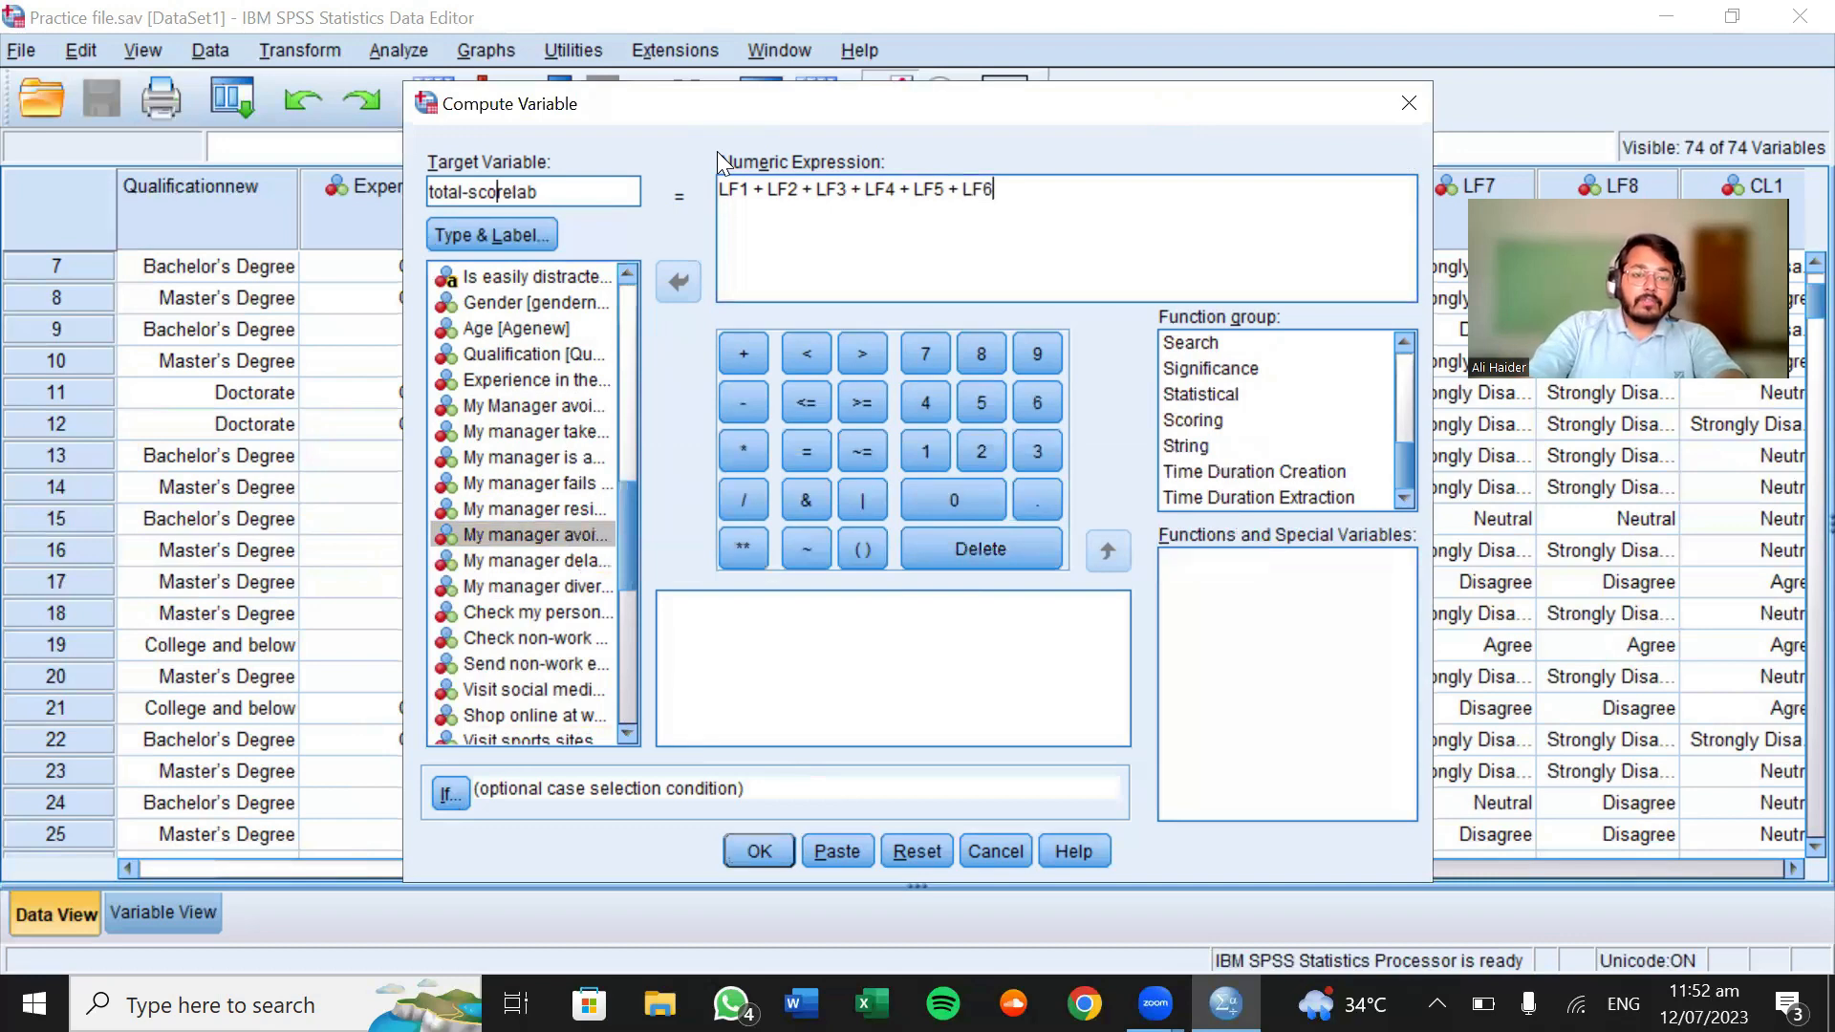
pyautogui.press('Left')
pyautogui.press('Left')
pyautogui.press('Left')
pyautogui.press('Left')
pyautogui.press('Left')
pyautogui.press('BackSpace')
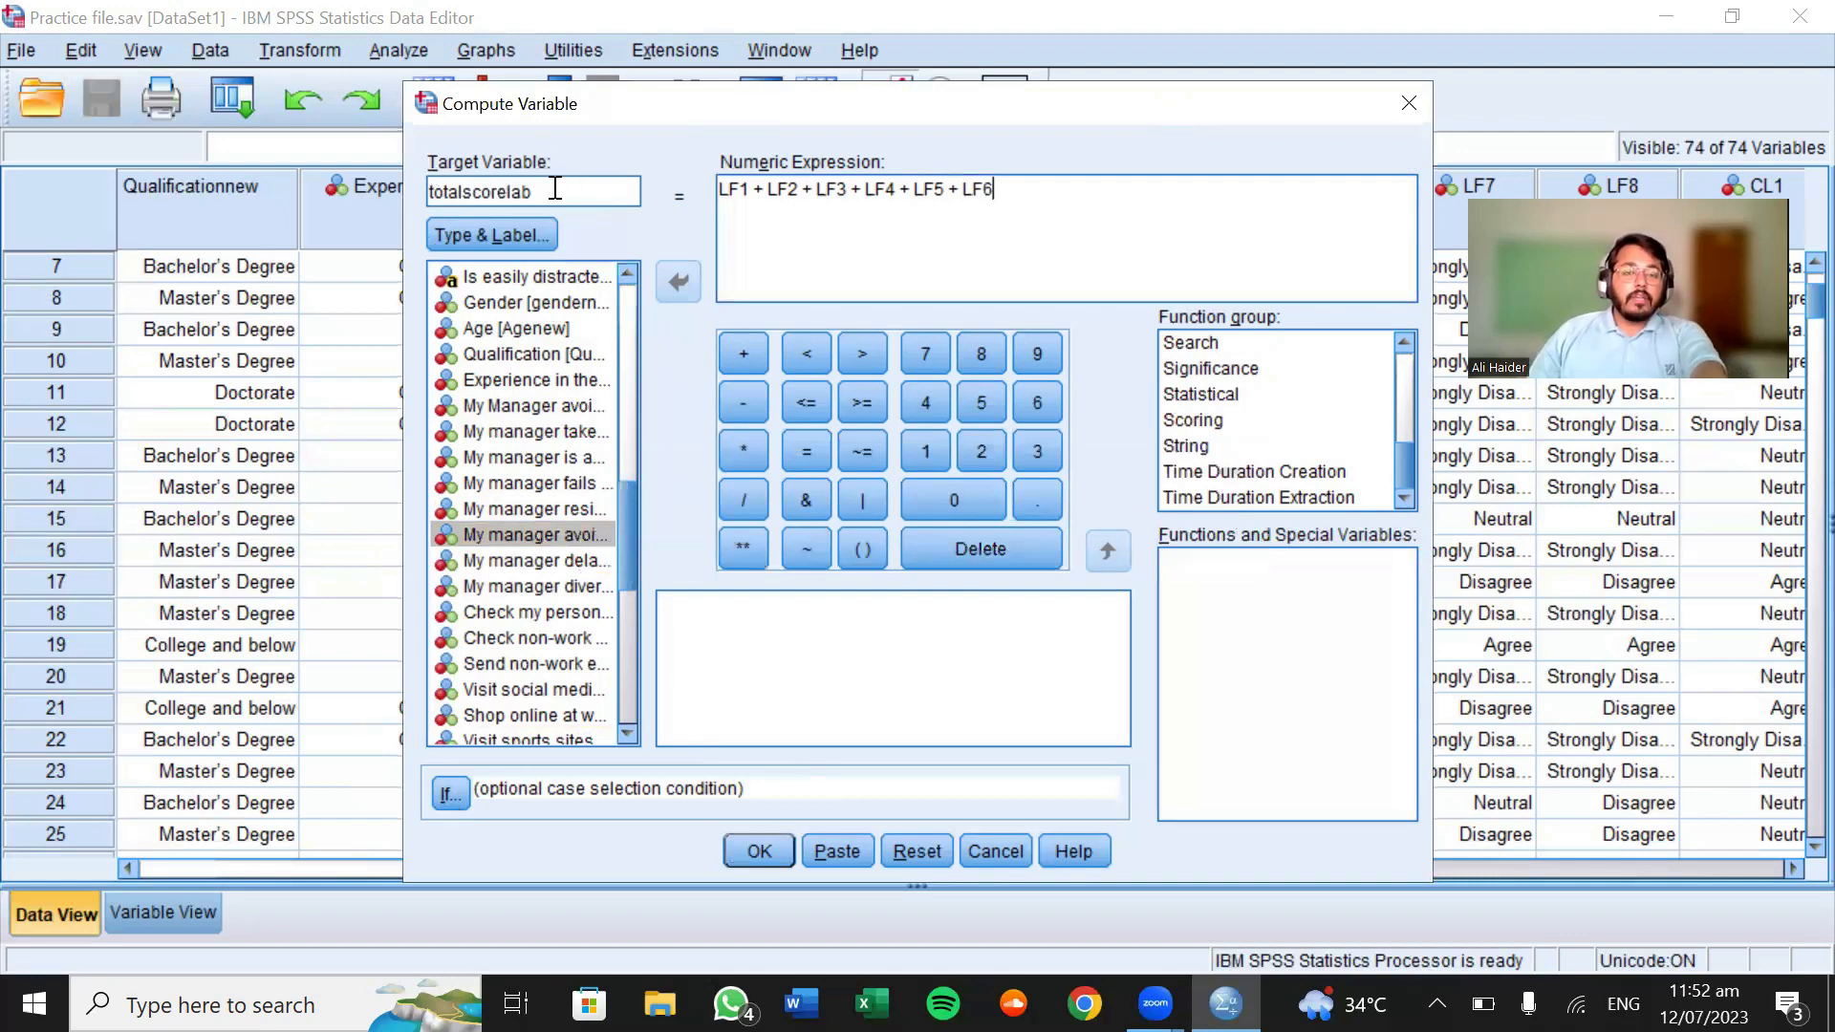
pyautogui.click(755, 850)
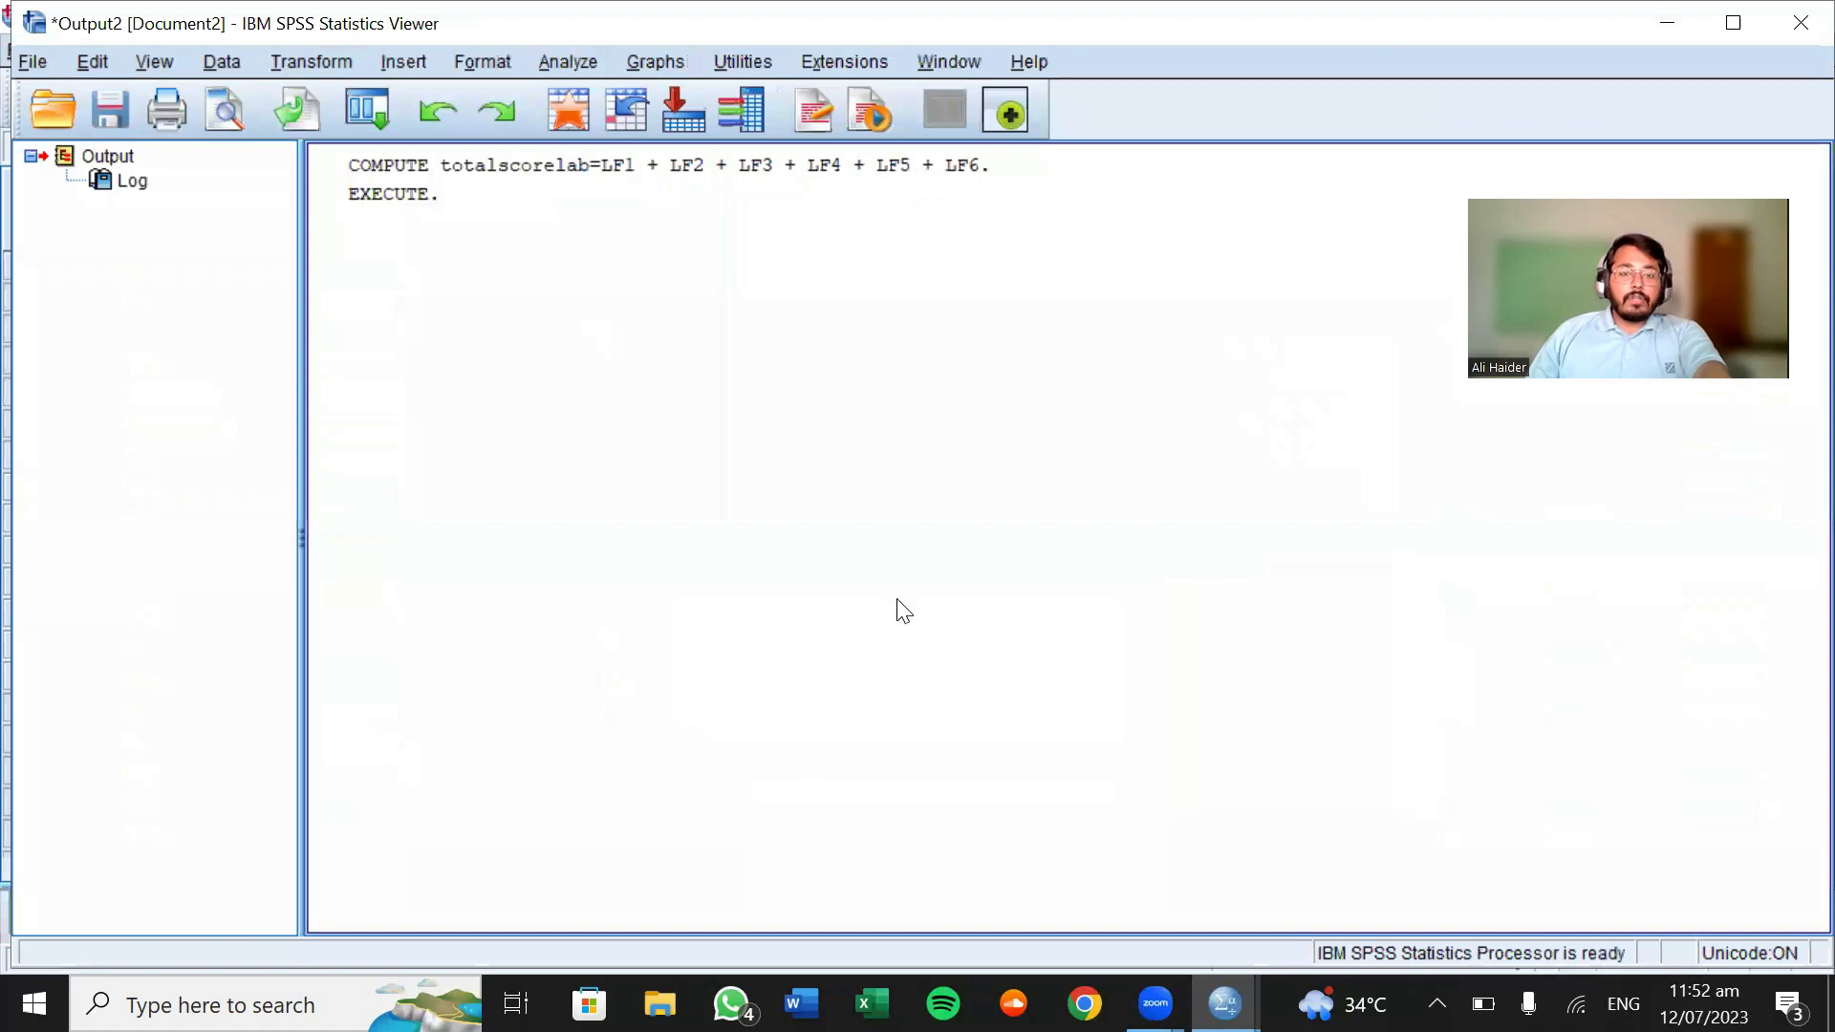
# Review the COMPUTE syntax in the output log and close the output without saving it
pyautogui.click(371, 170)
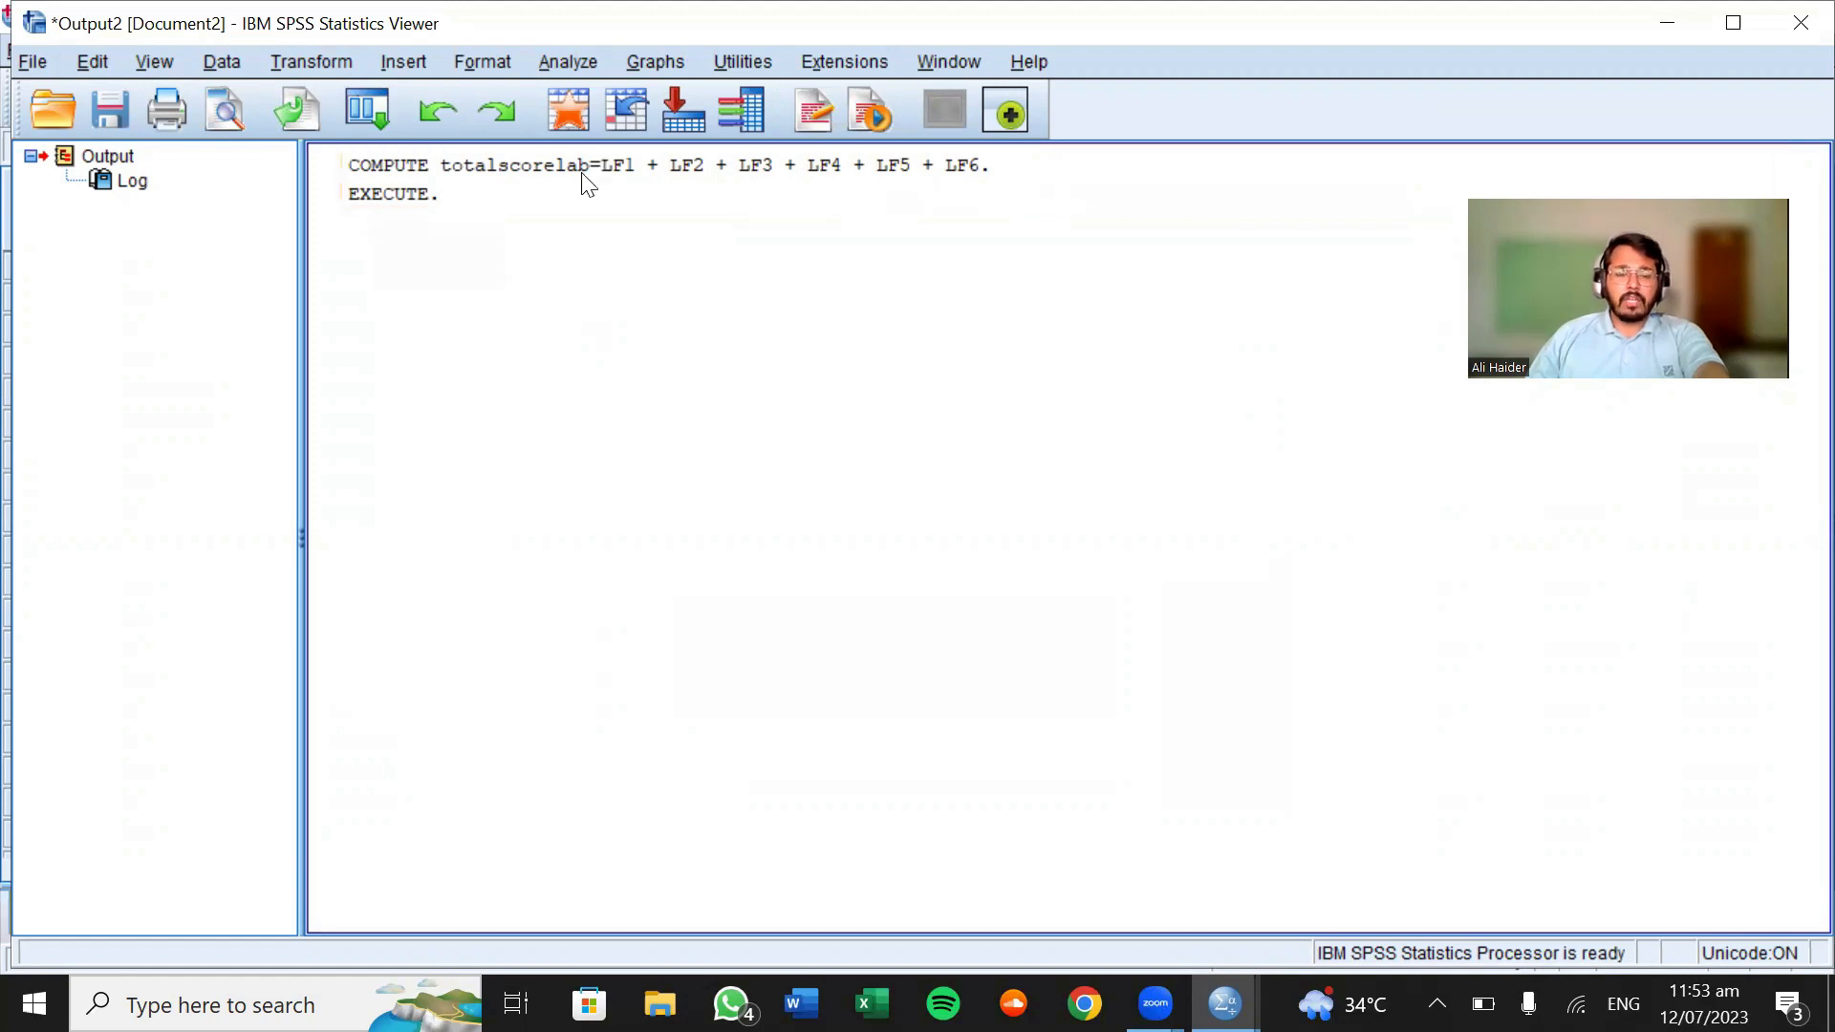
pyautogui.click(1800, 22)
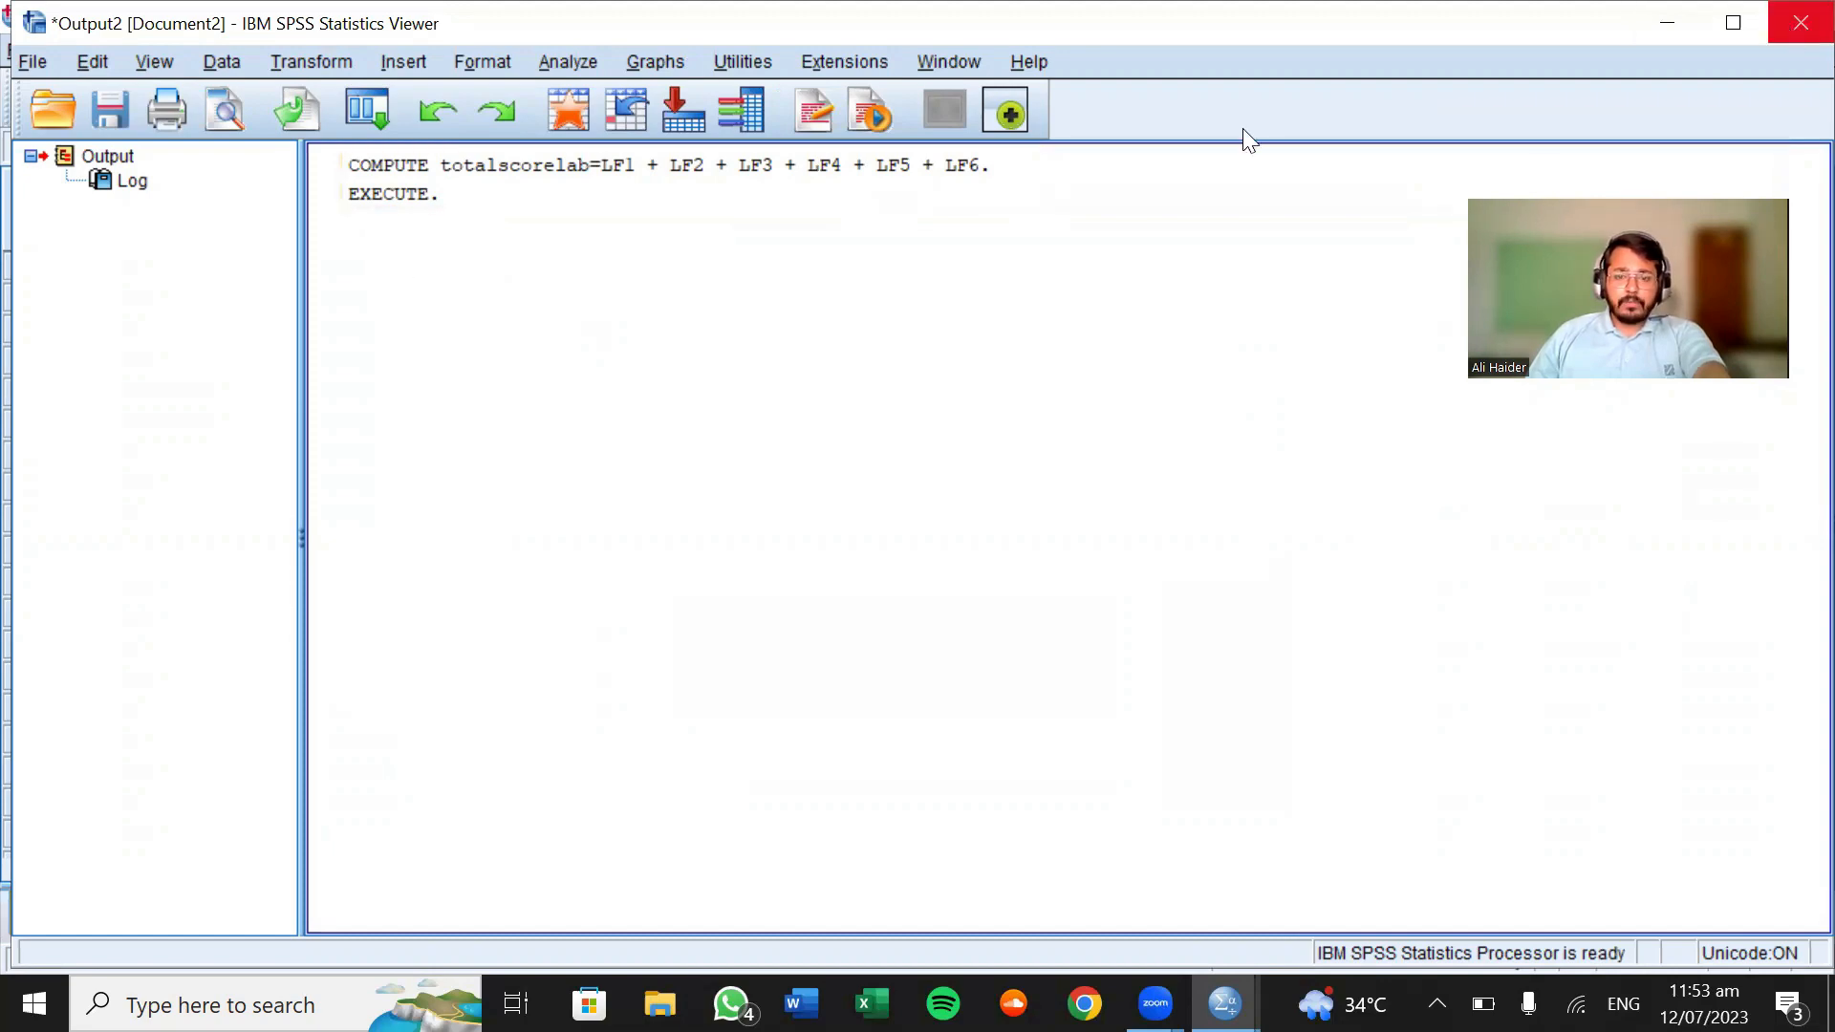
pyautogui.click(941, 546)
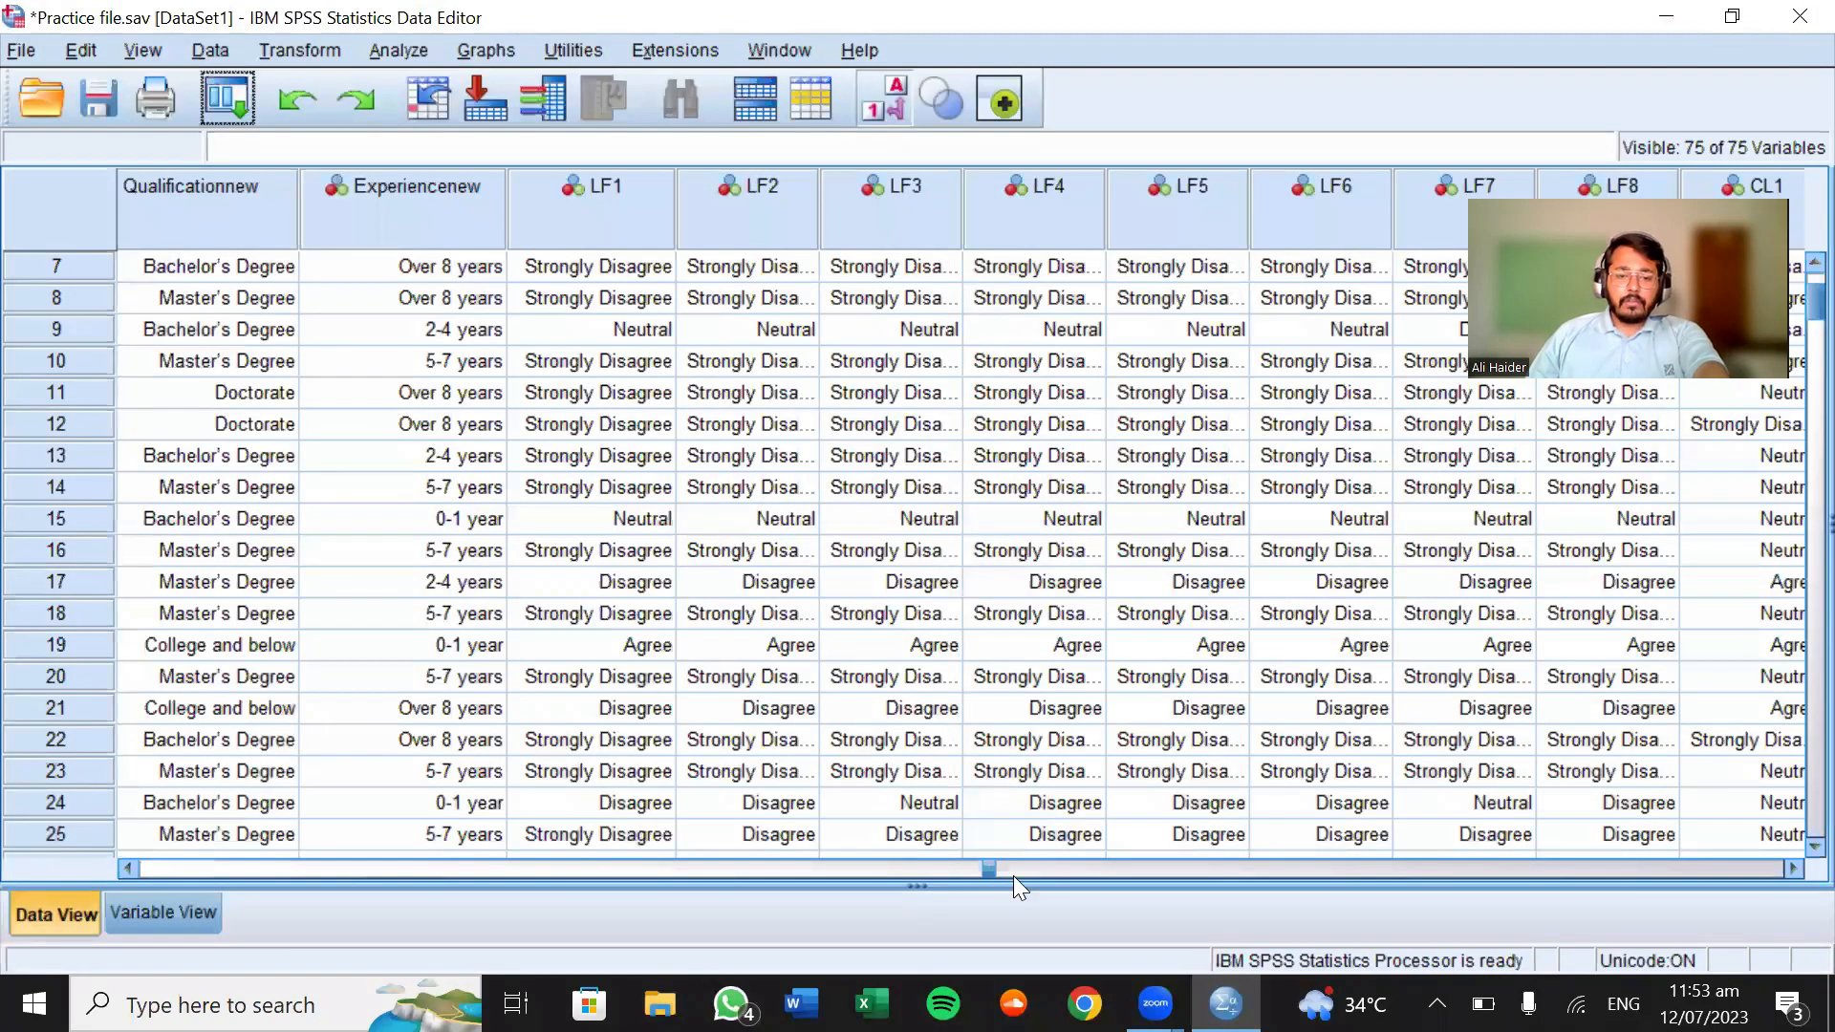
# Examine the computed totalscorelab values across all cases in the data
pyautogui.moveTo(1614, 906); pyautogui.dragTo(1750, 906)
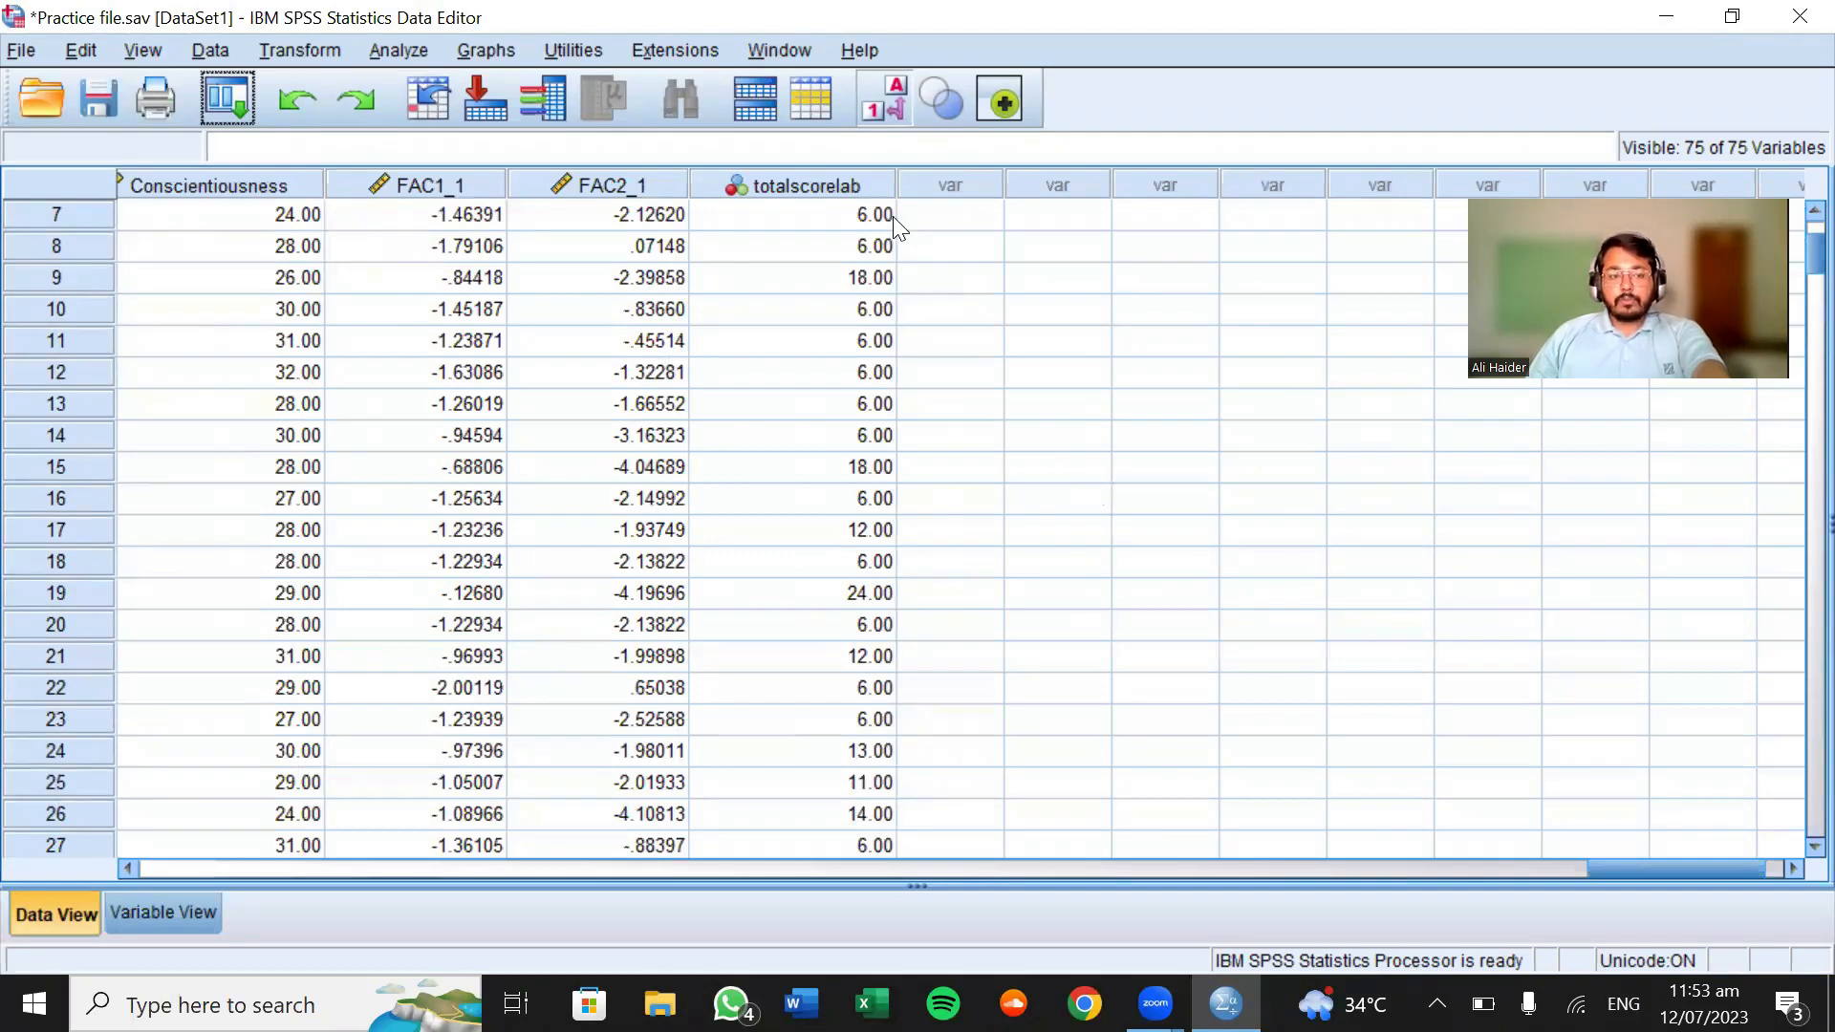
pyautogui.scroll(2, 144, 332)
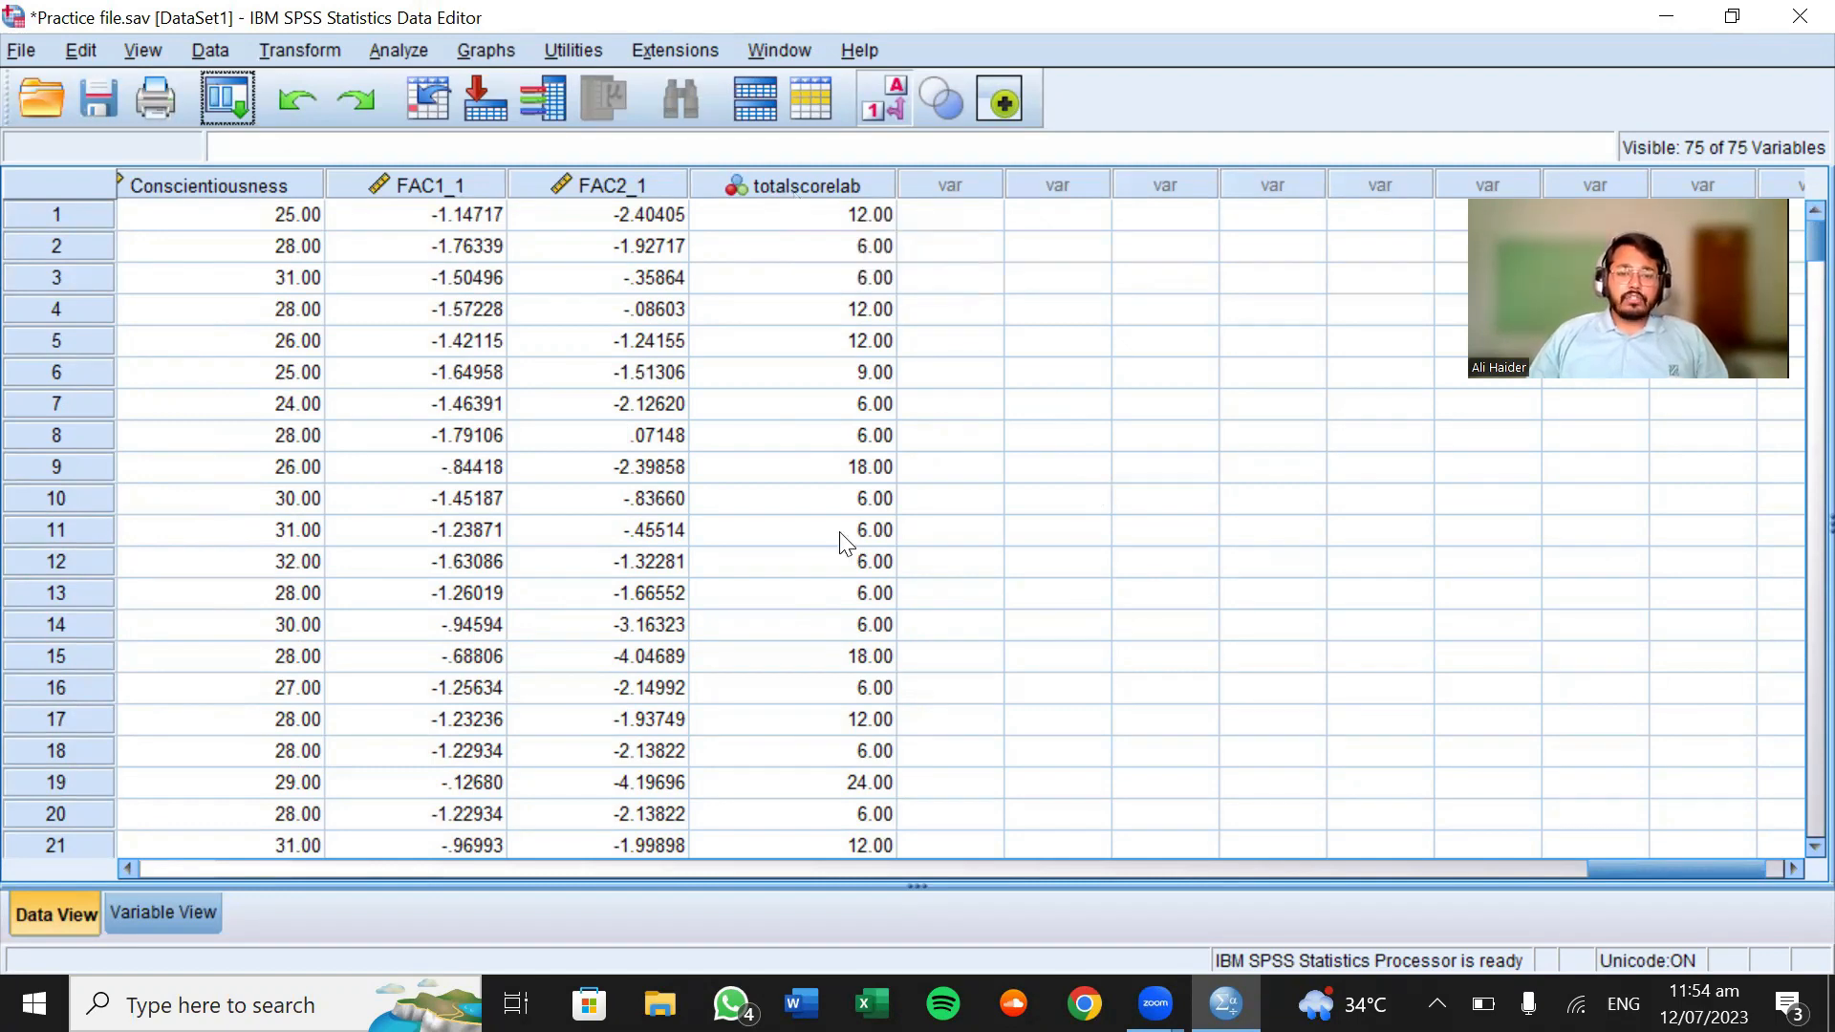
pyautogui.scroll(-4, 840, 532)
pyautogui.scroll(-8, 839, 531)
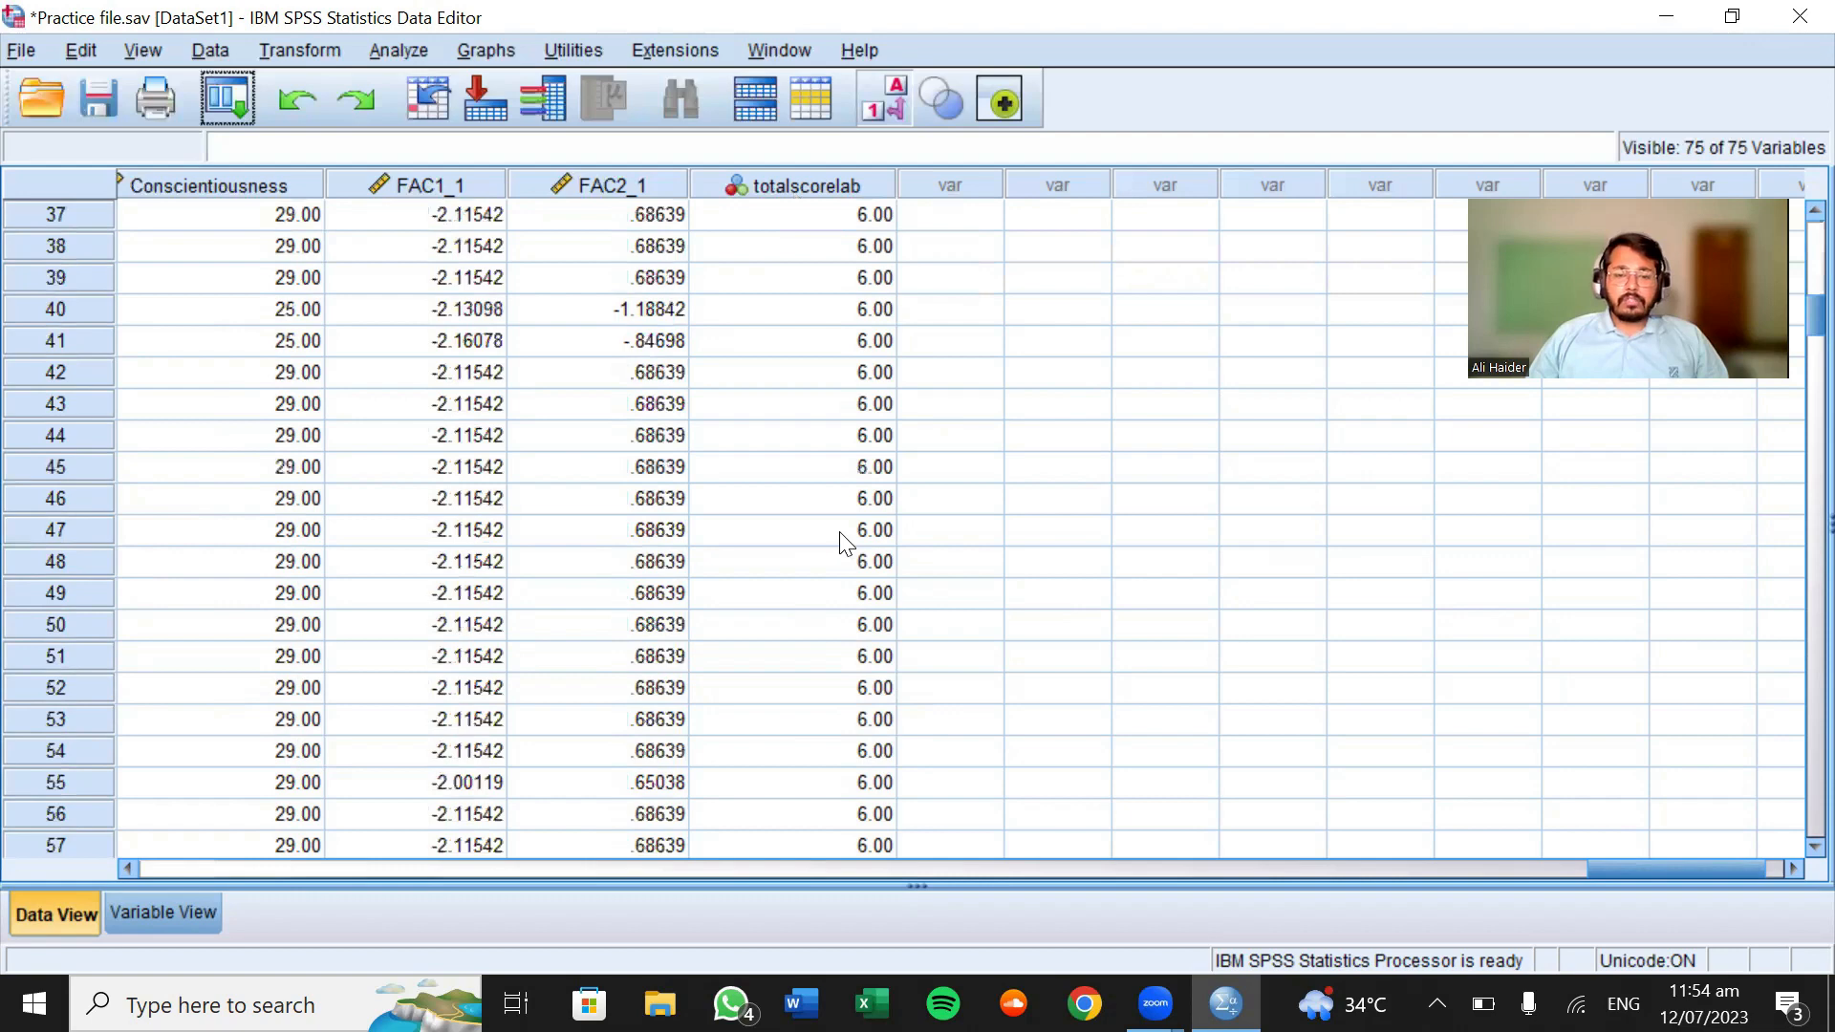
pyautogui.scroll(-6, 839, 541)
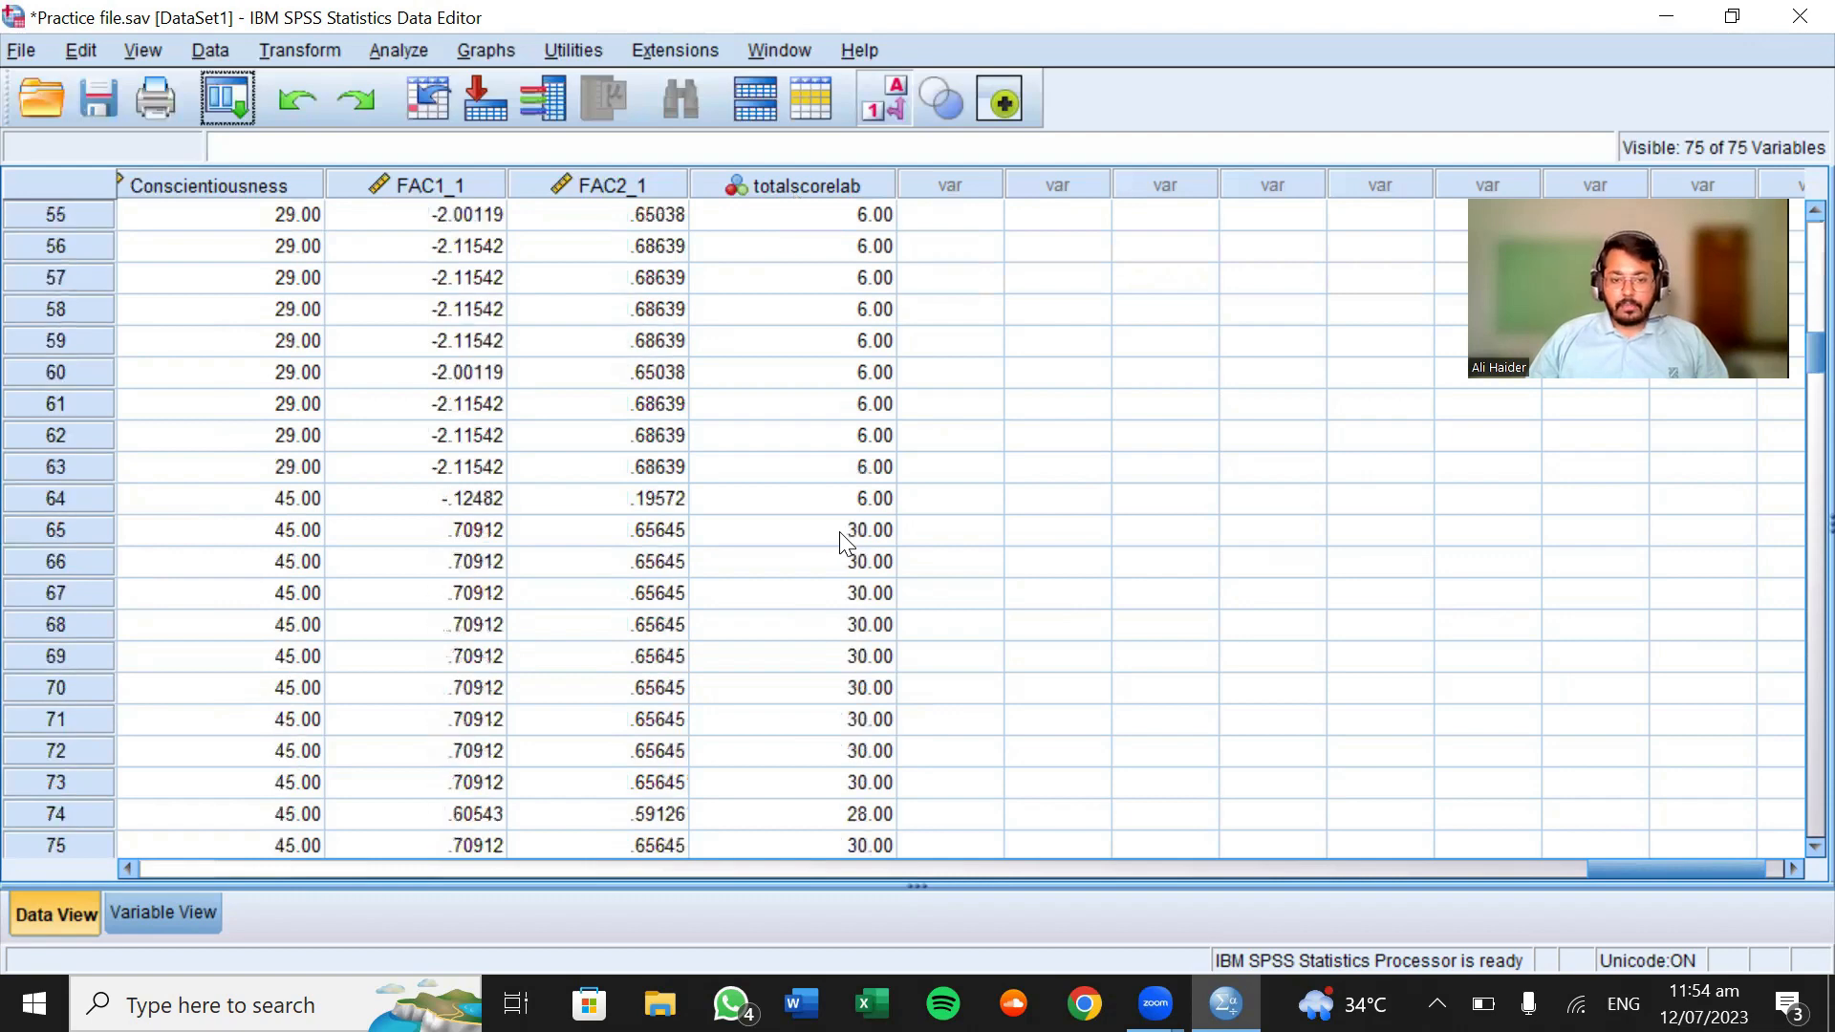
pyautogui.scroll(12, 841, 541)
pyautogui.scroll(6, 839, 531)
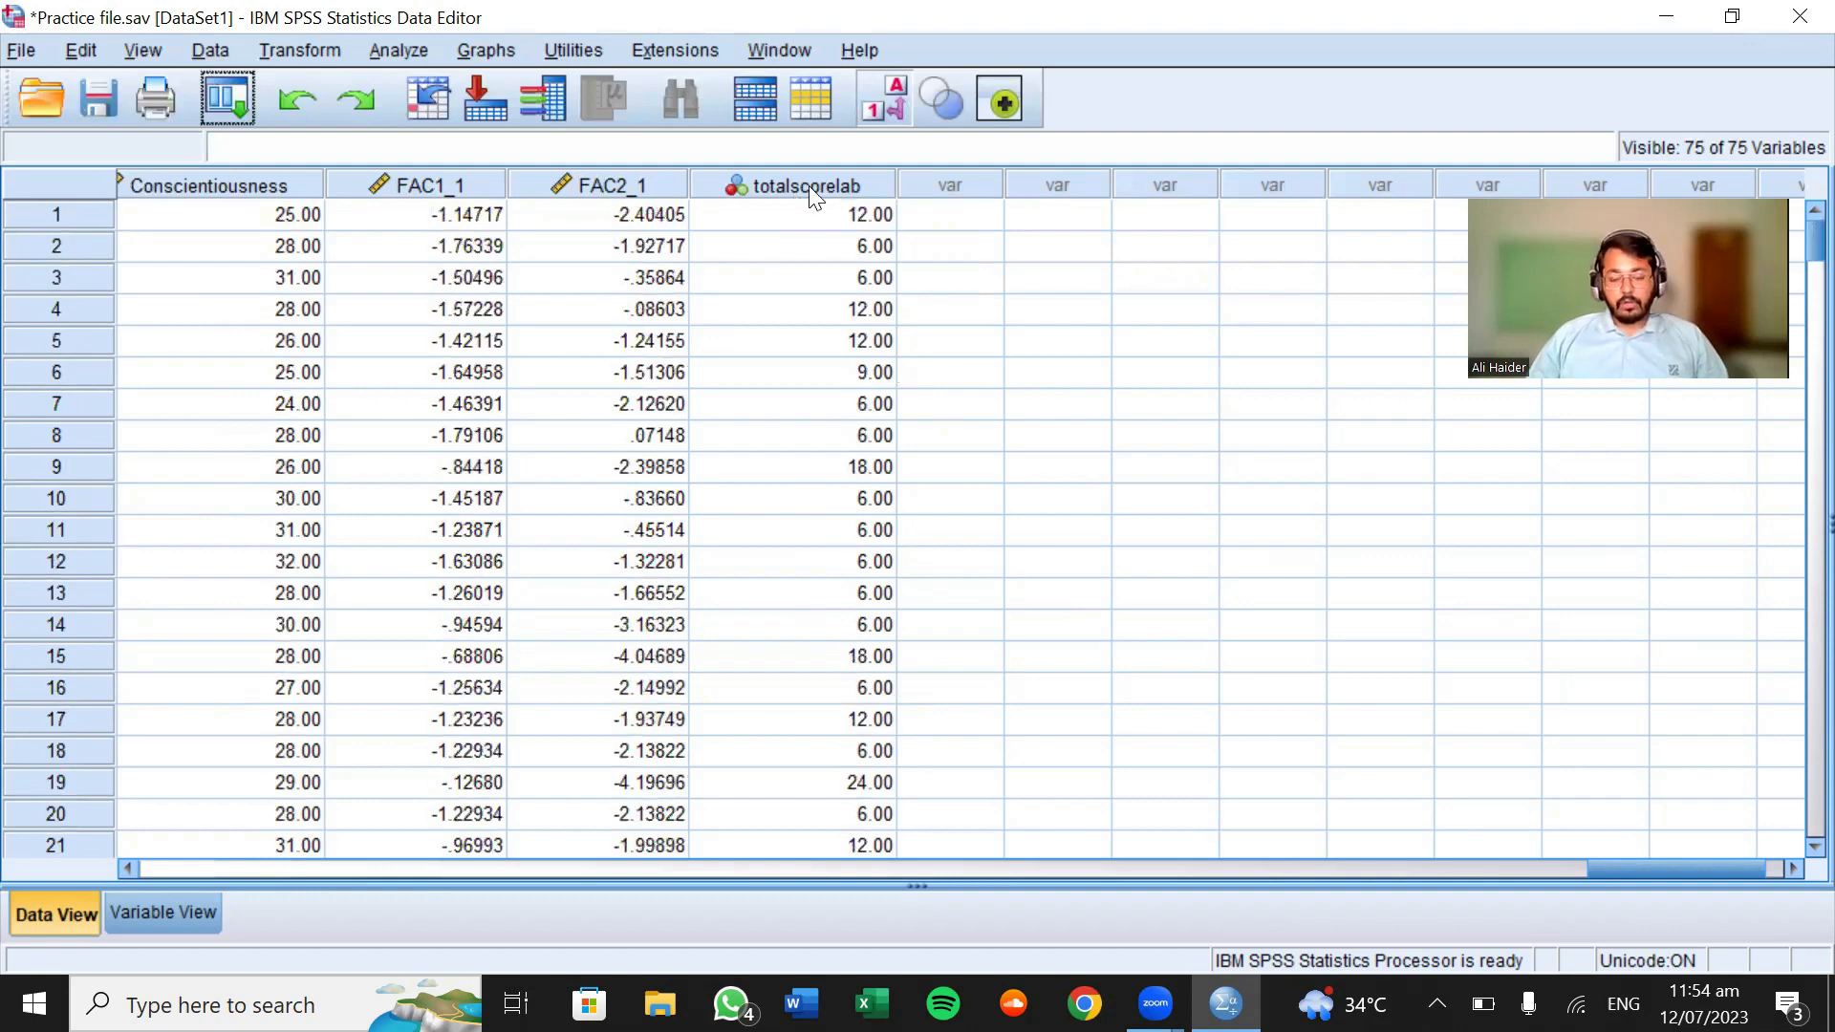
pyautogui.moveTo(808, 185)
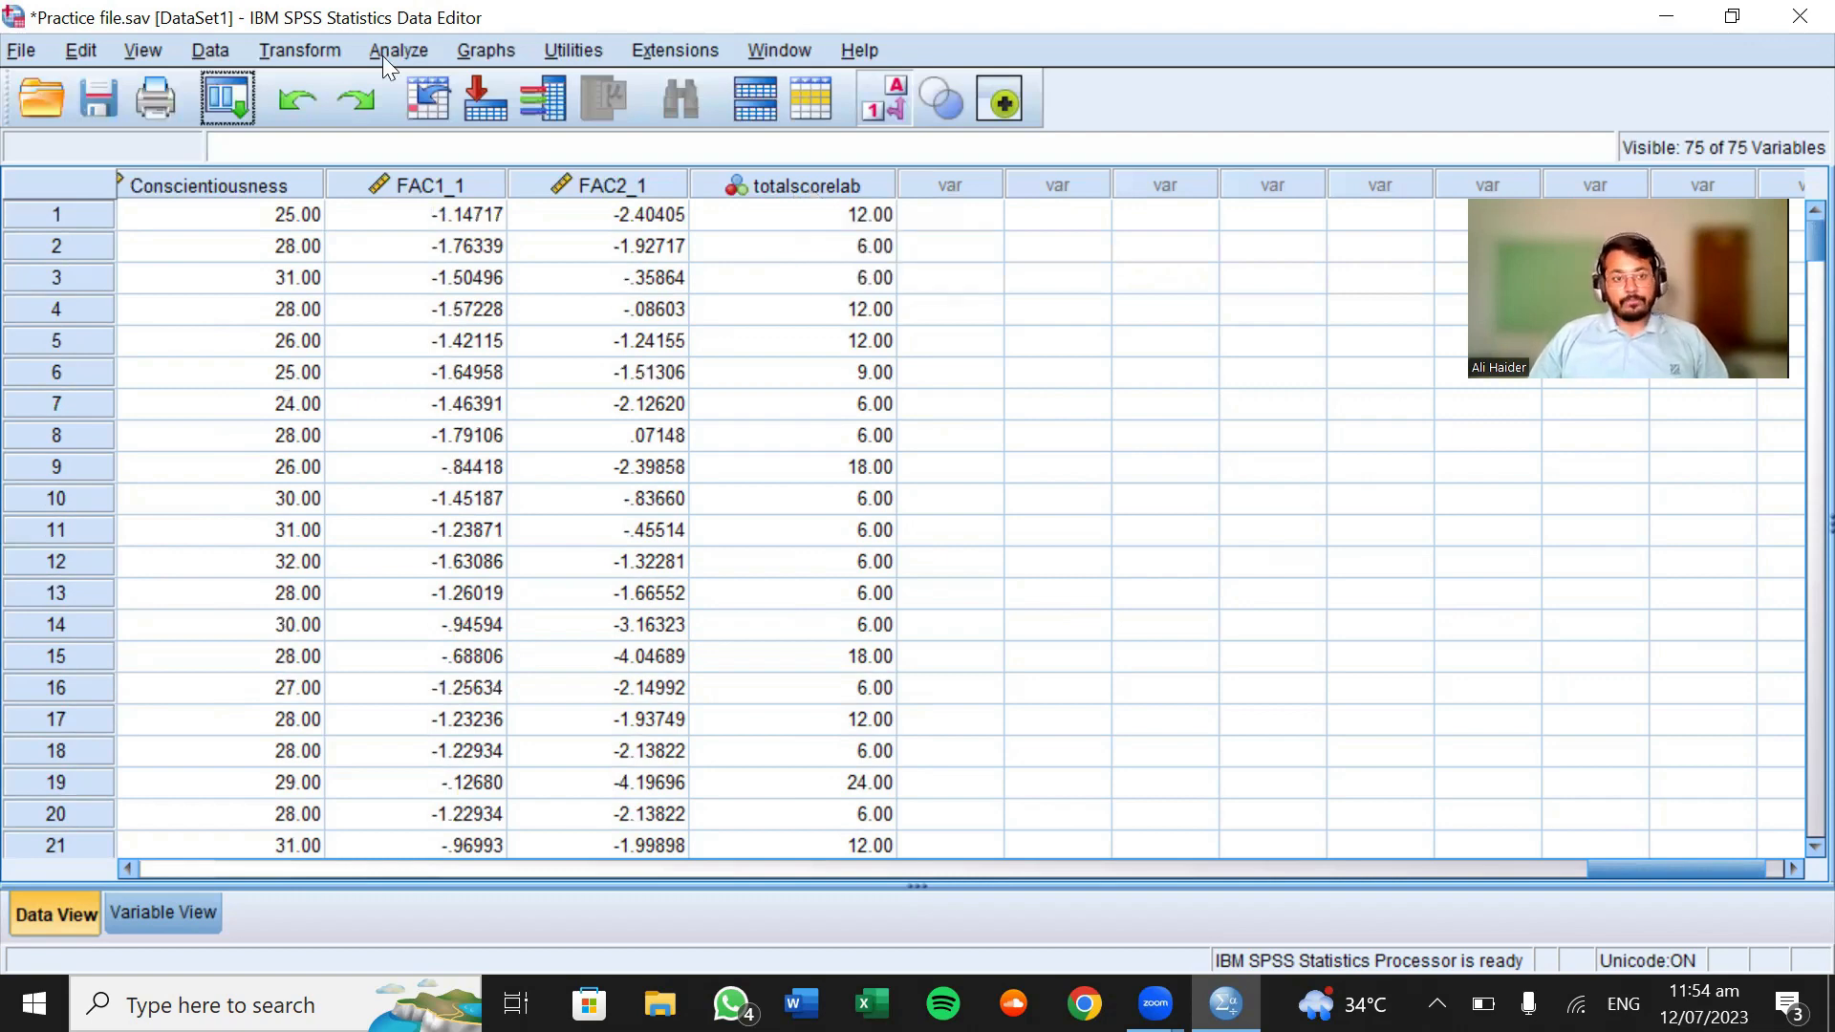
# Start a new variable computation with the numeric expression cleared and the target variable named totalscoremean
pyautogui.click(288, 42)
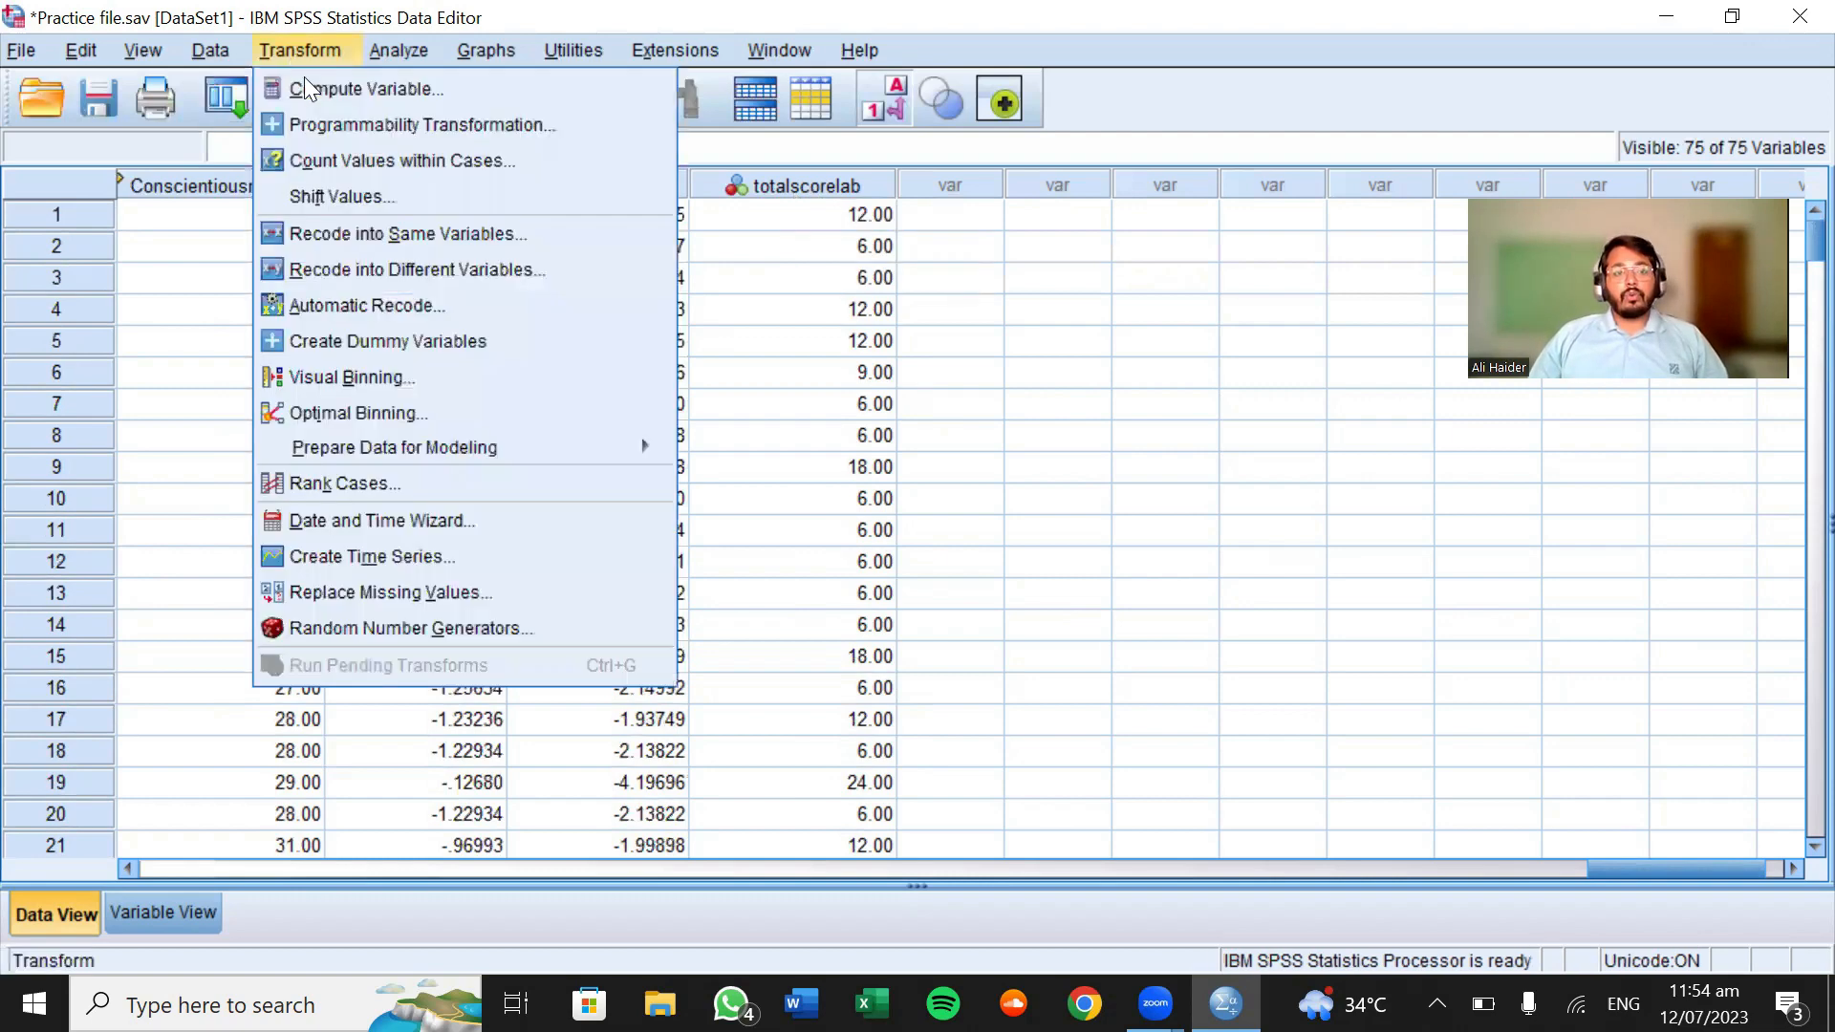
pyautogui.click(304, 81)
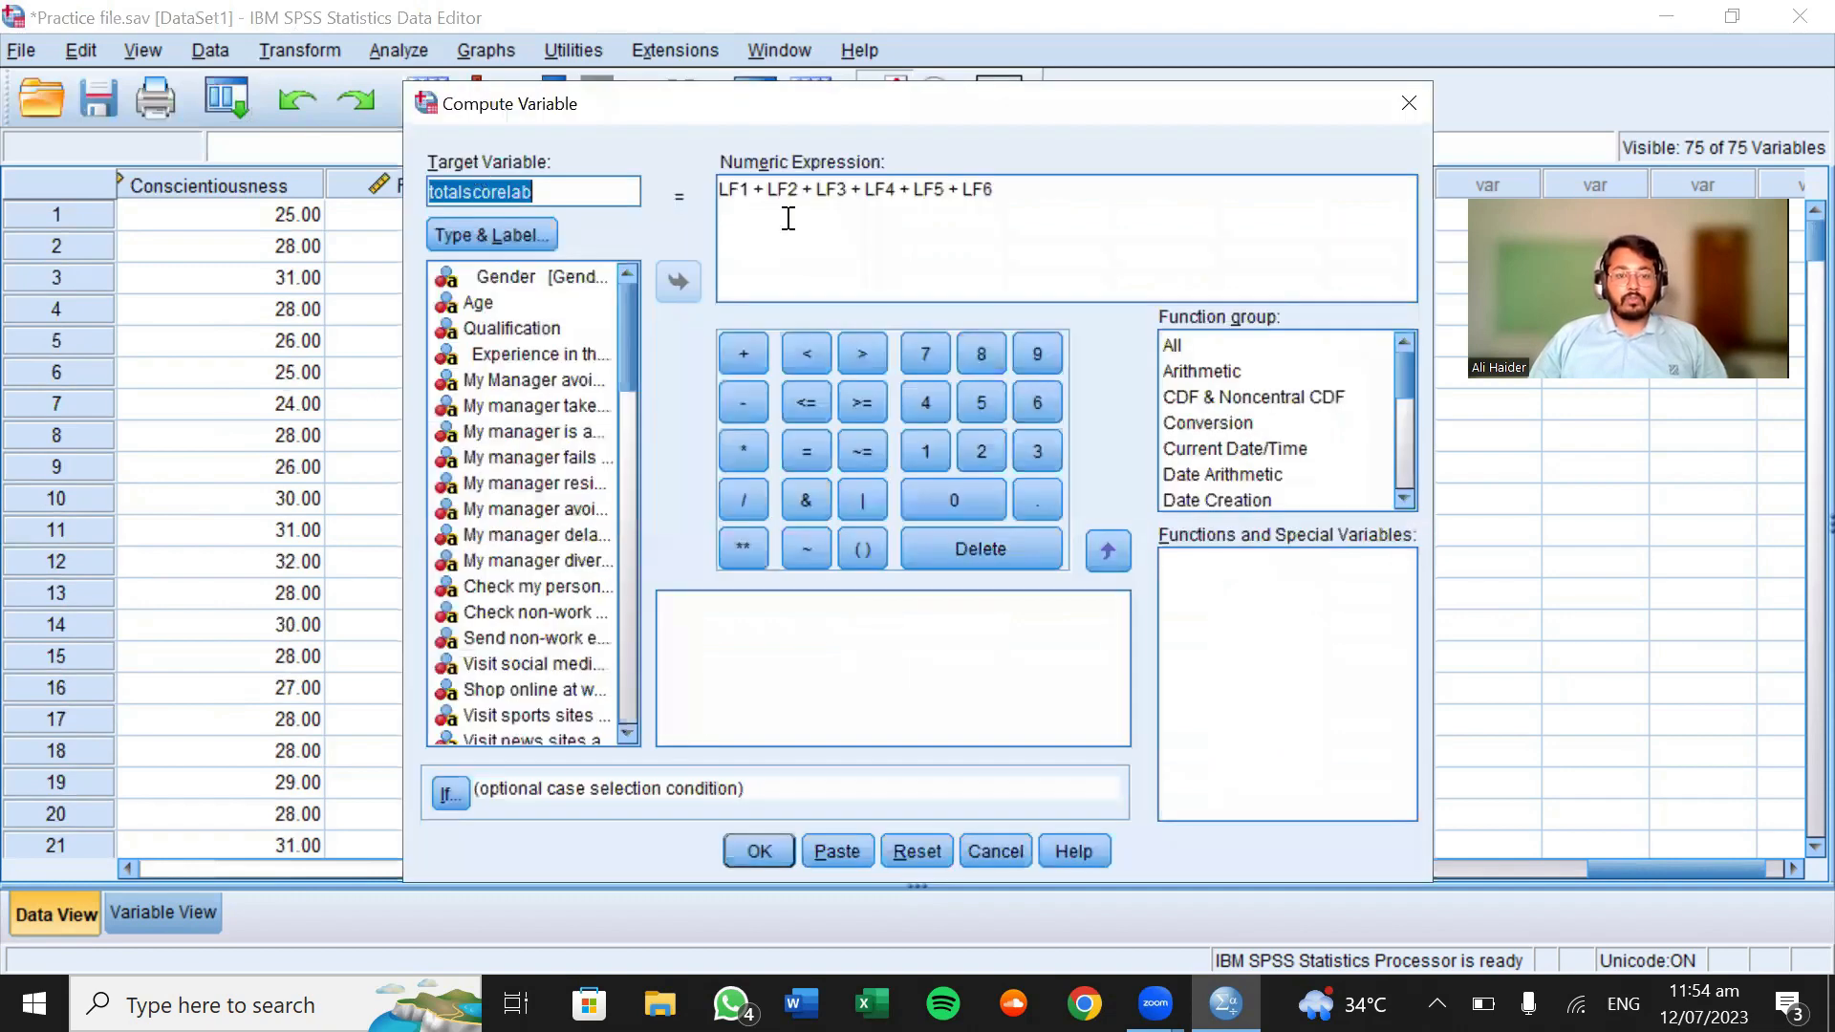
pyautogui.press('Tab')
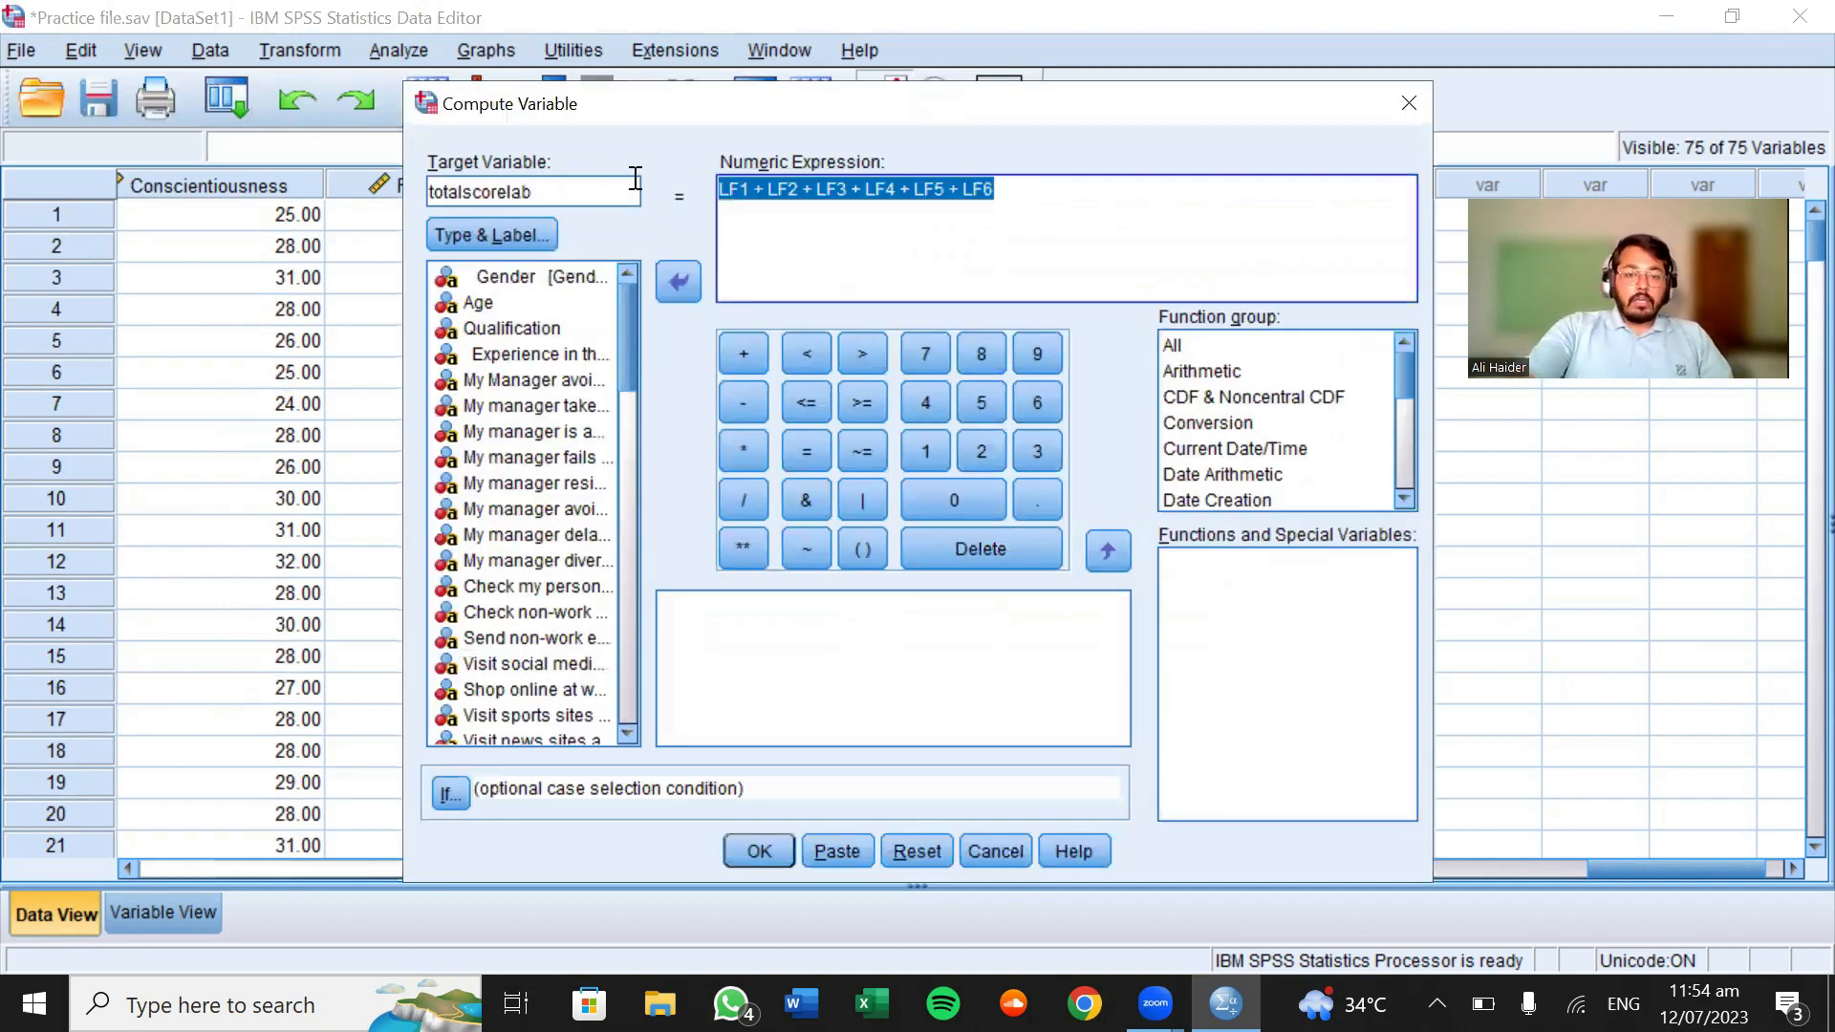
pyautogui.press('Delete')
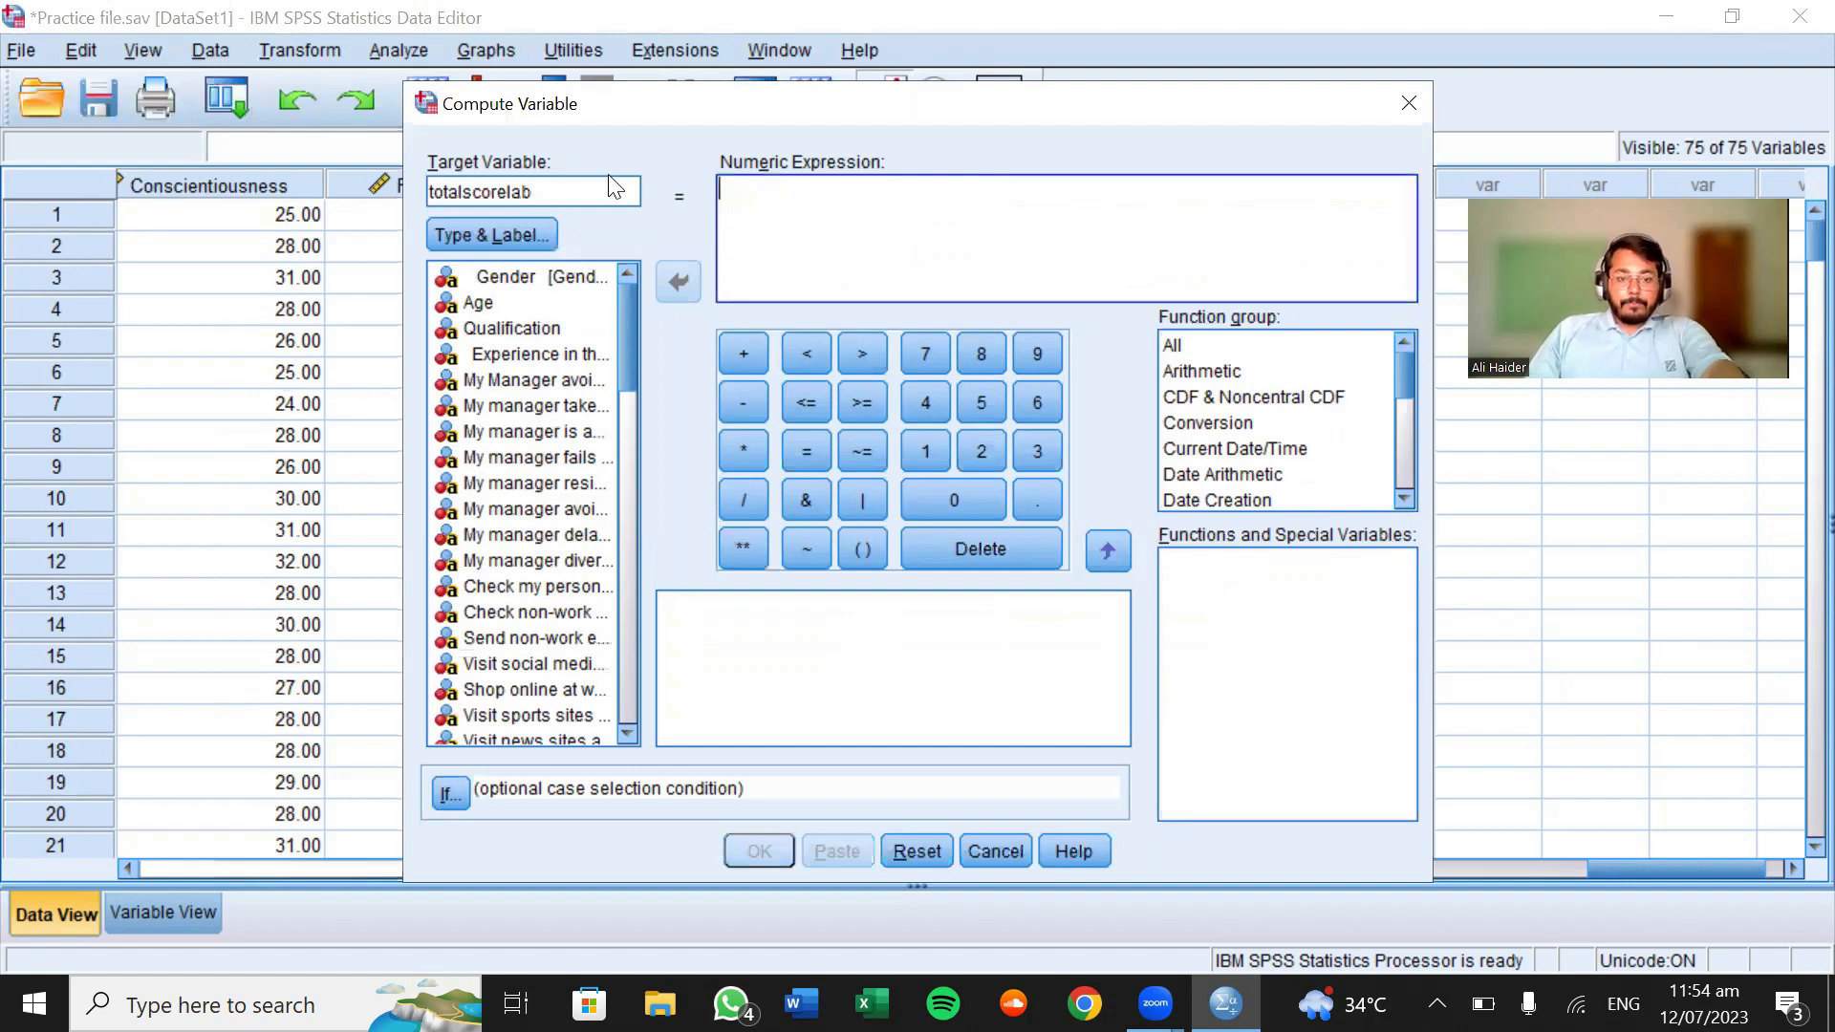
pyautogui.click(559, 192)
pyautogui.press('BackSpace')
pyautogui.press('BackSpace')
pyautogui.press('BackSpace')
pyautogui.write('mea')
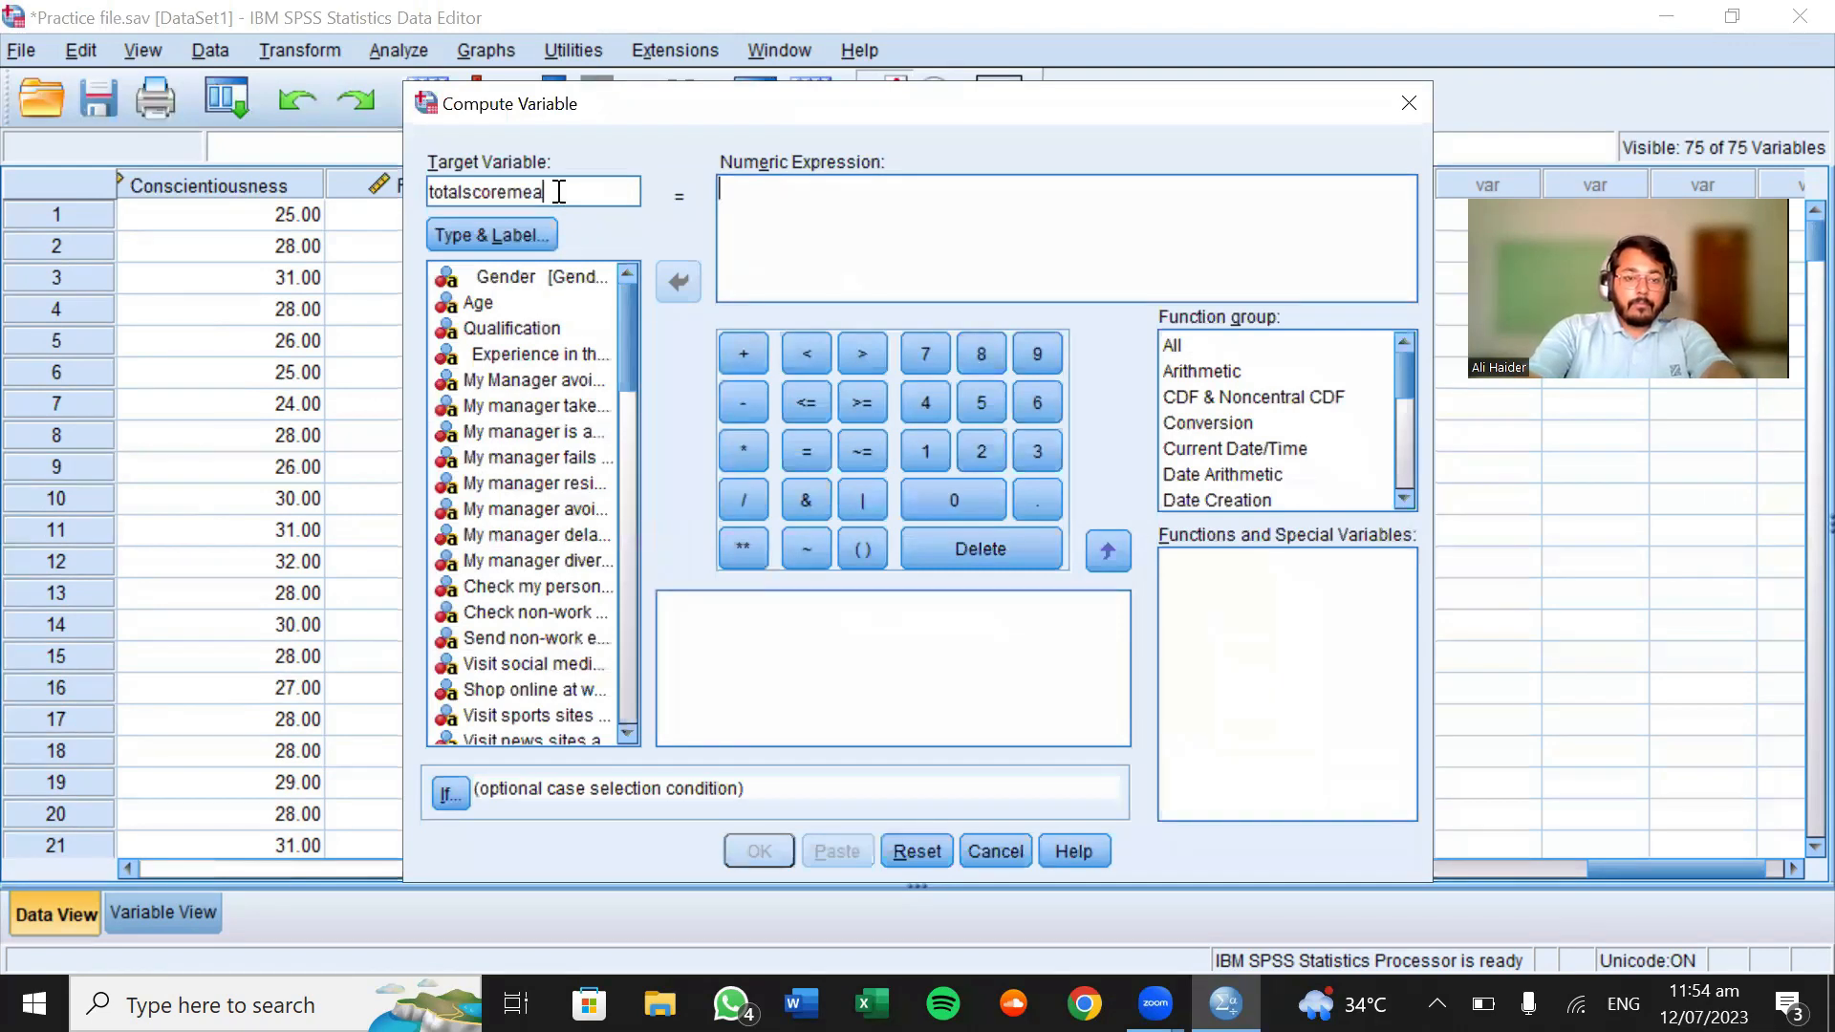
pyautogui.write('n')
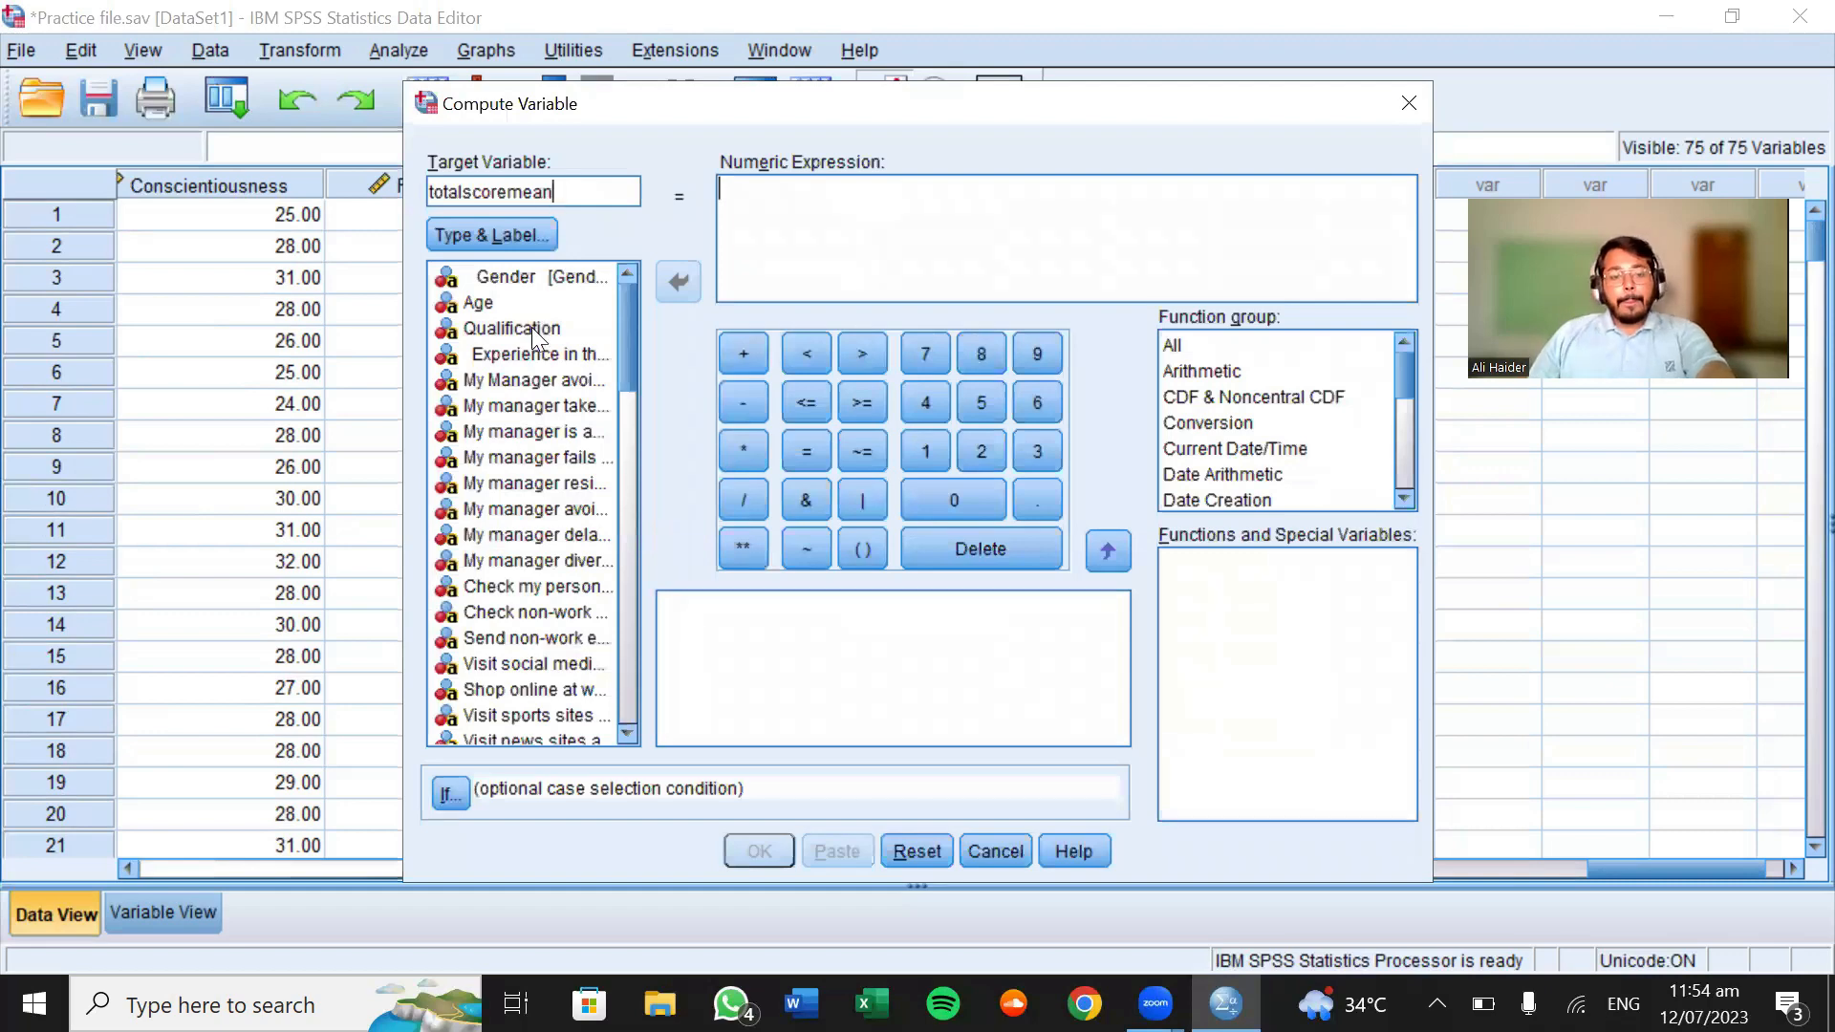
# Select the Mean function from the Statistical function group
pyautogui.scroll(-5, 531, 327)
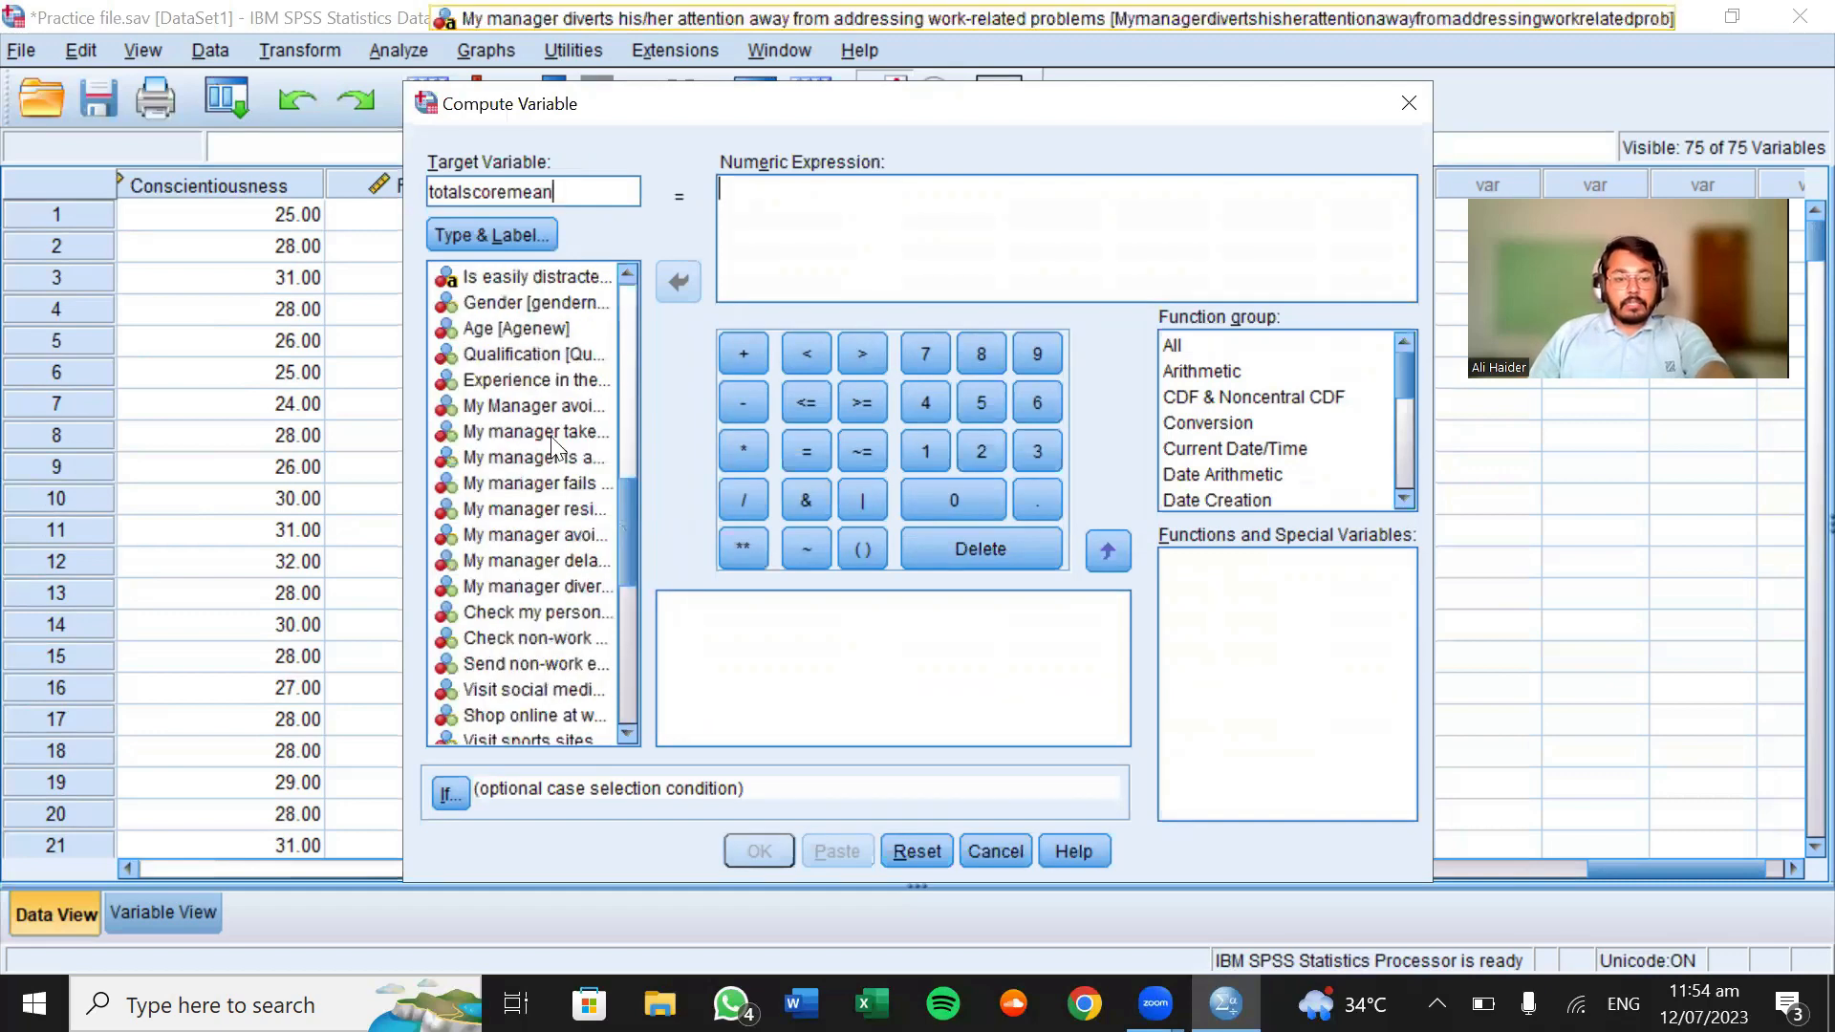
pyautogui.click(521, 406)
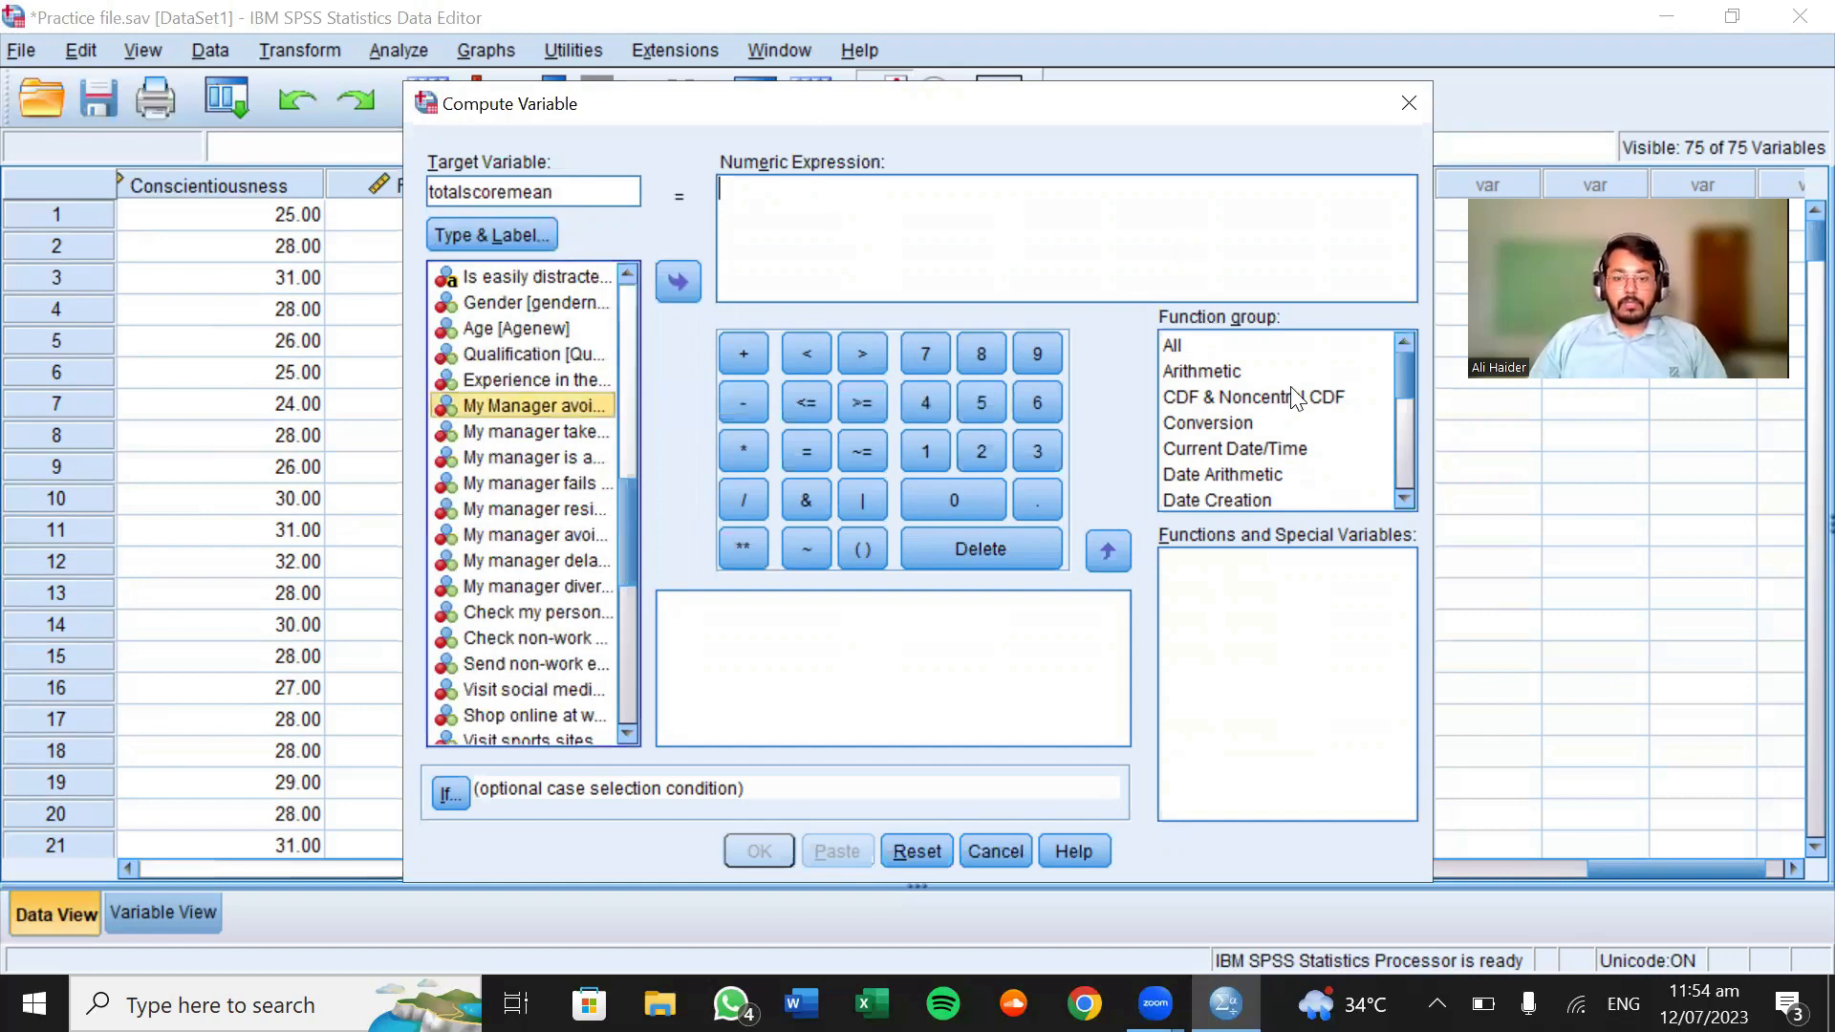
pyautogui.scroll(-5, 1295, 398)
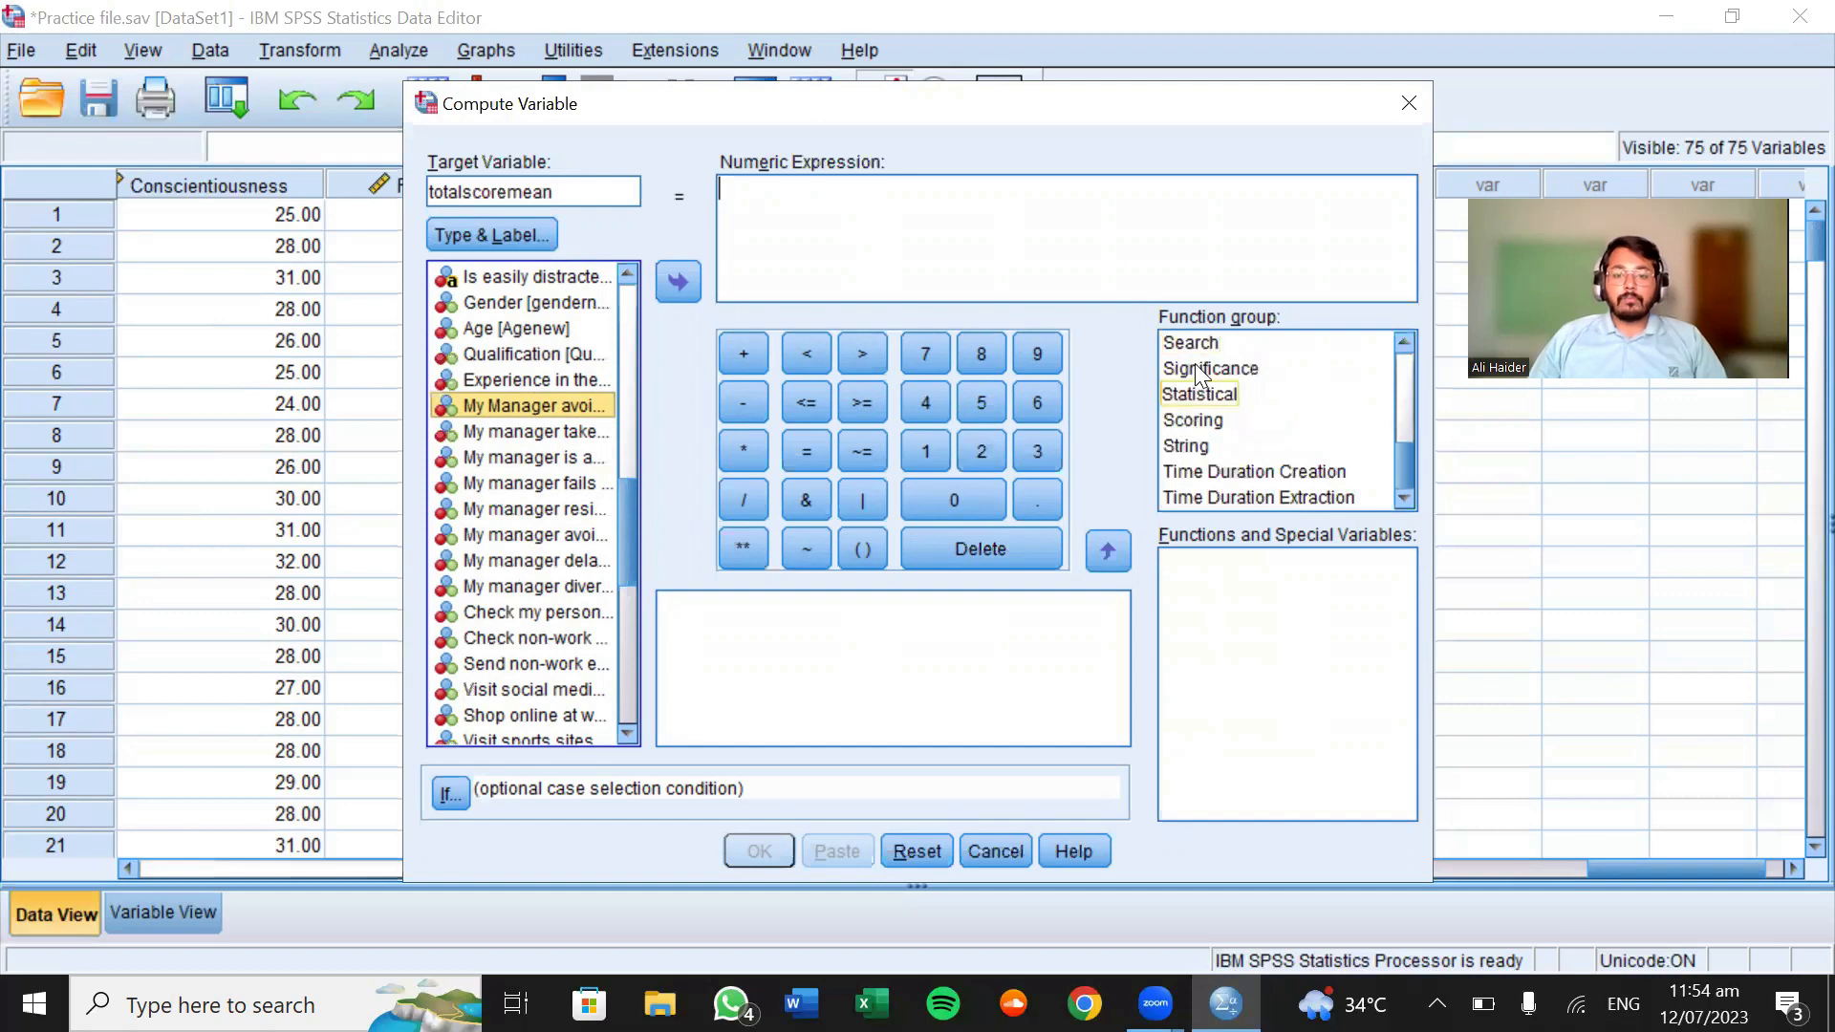
pyautogui.click(1196, 393)
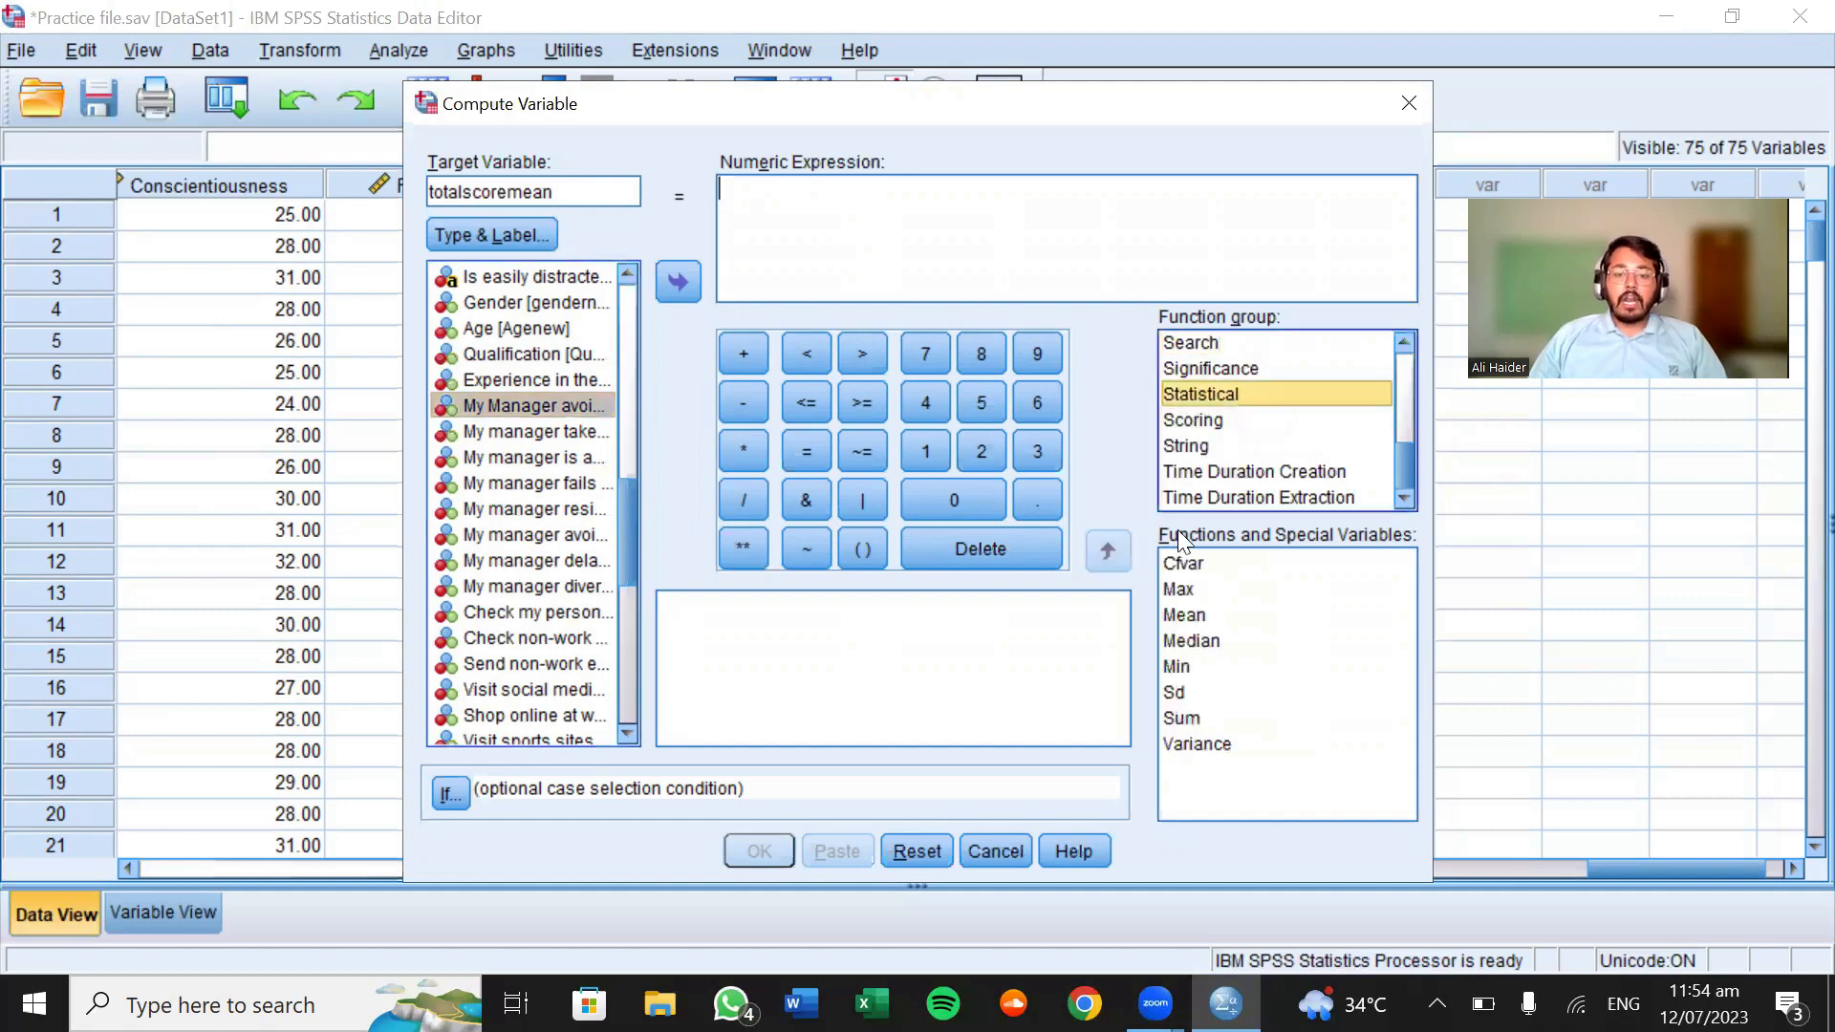
pyautogui.click(1184, 614)
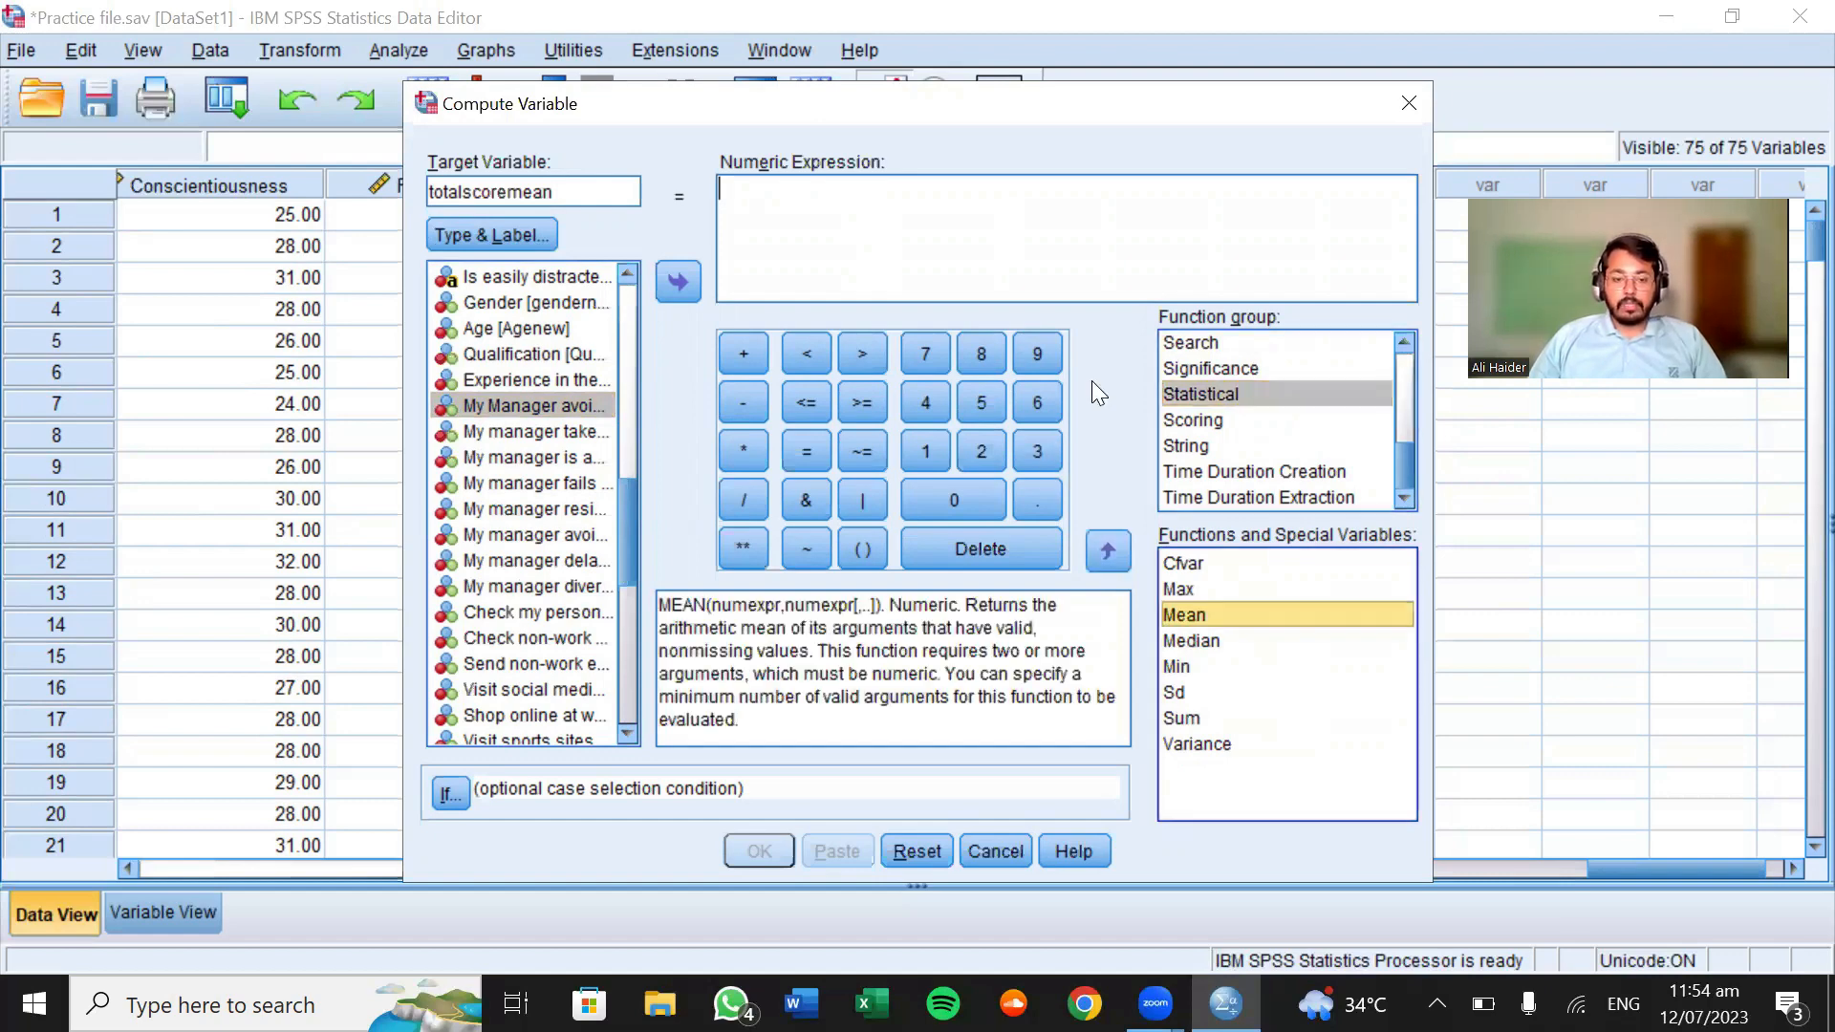
# Run the computation with totalscorelab as the numeric expression, and close the output without saving it
pyautogui.scroll(-10, 537, 518)
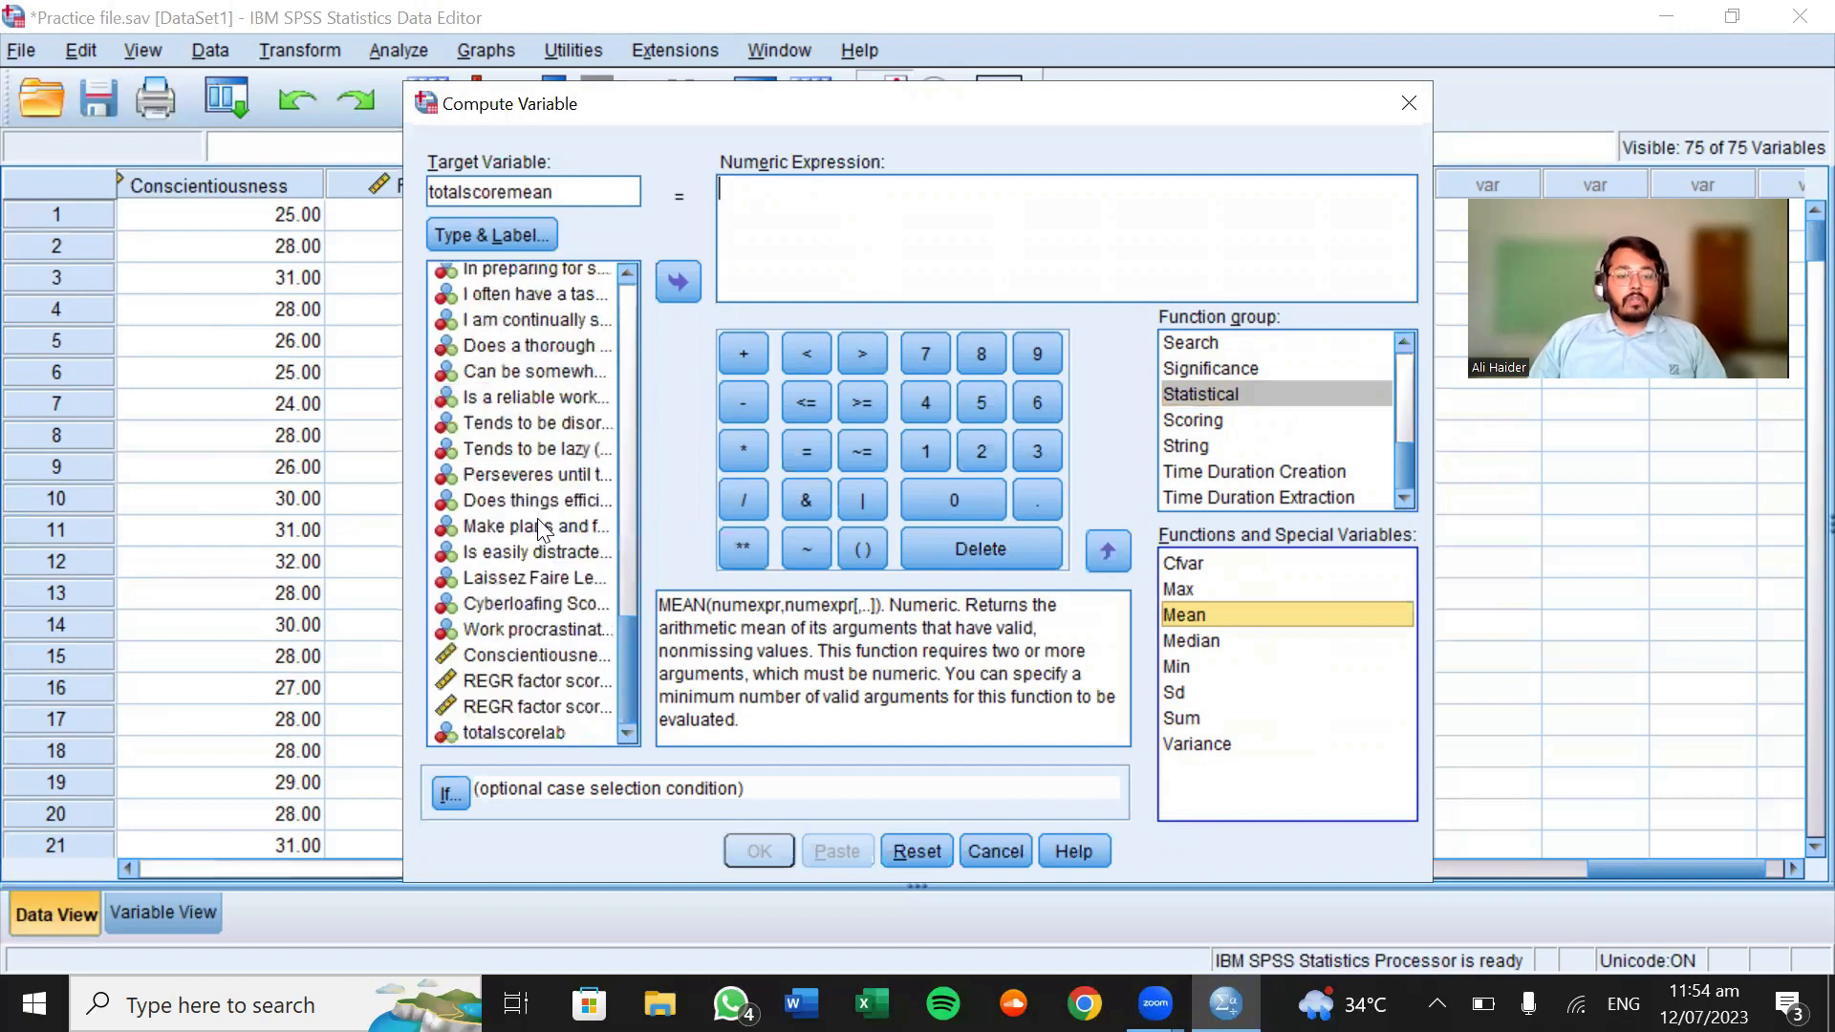
pyautogui.click(516, 734)
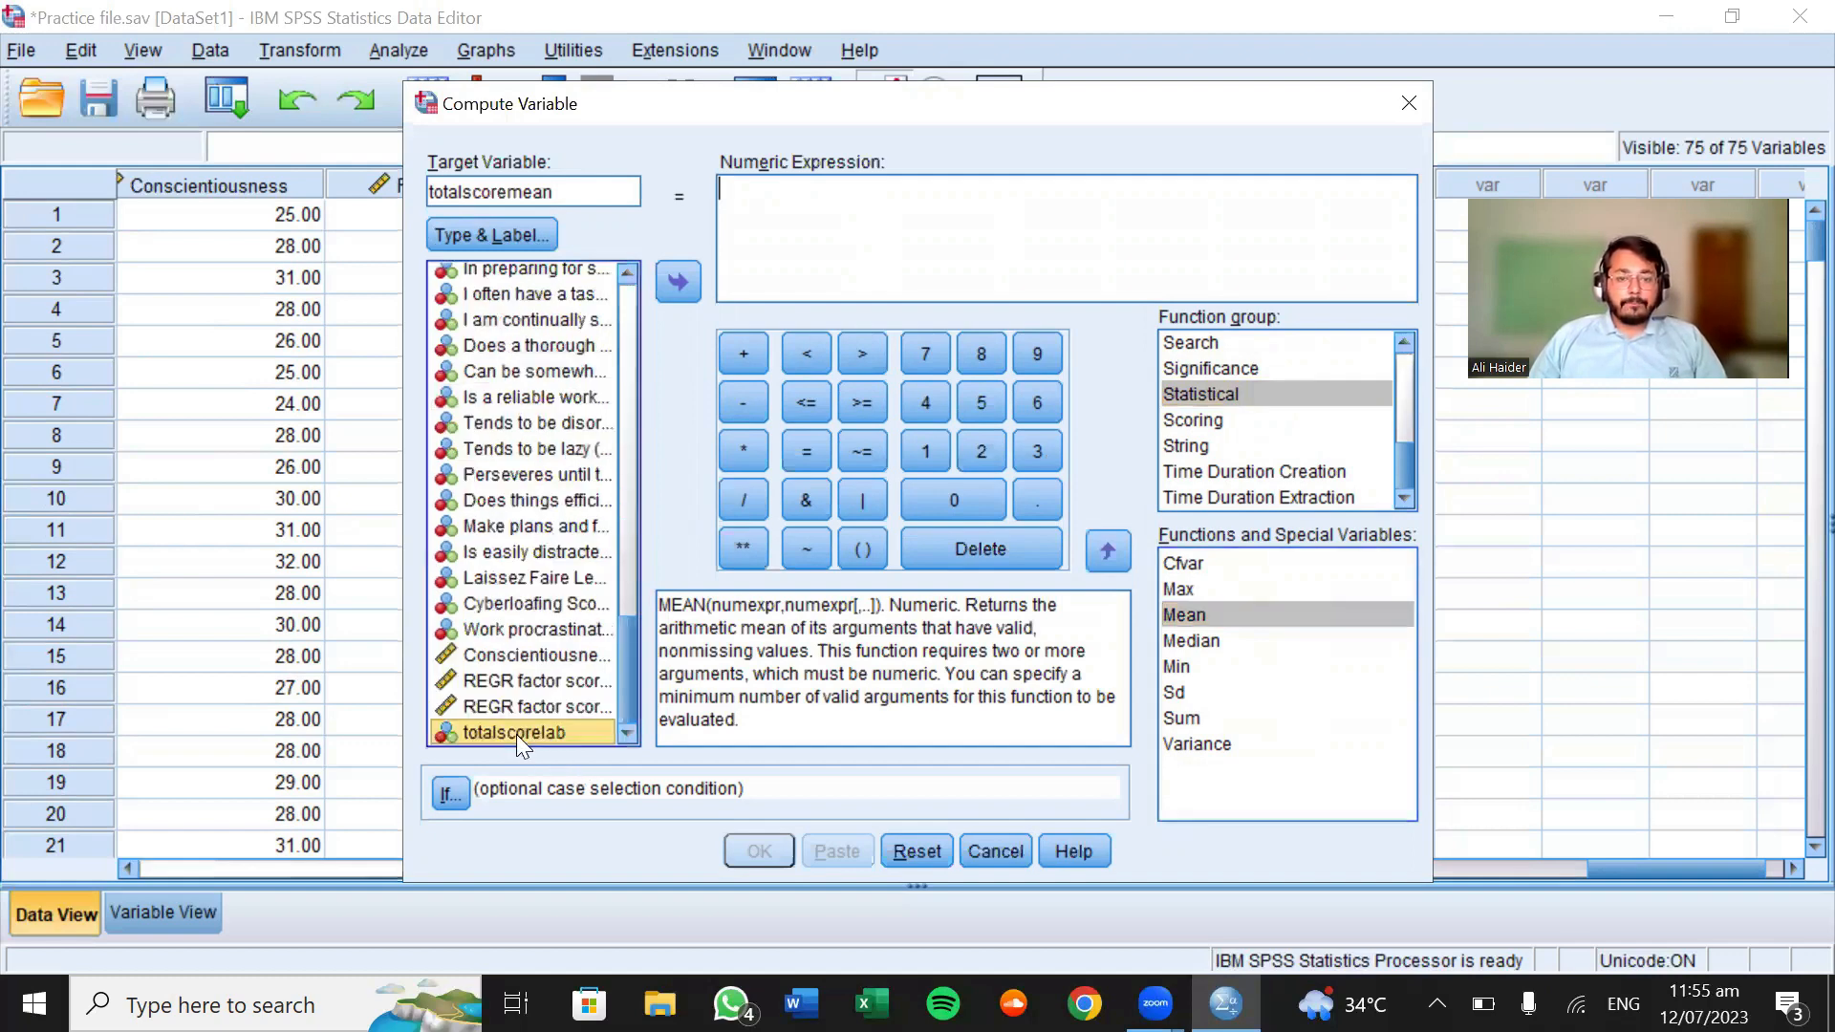
pyautogui.click(688, 287)
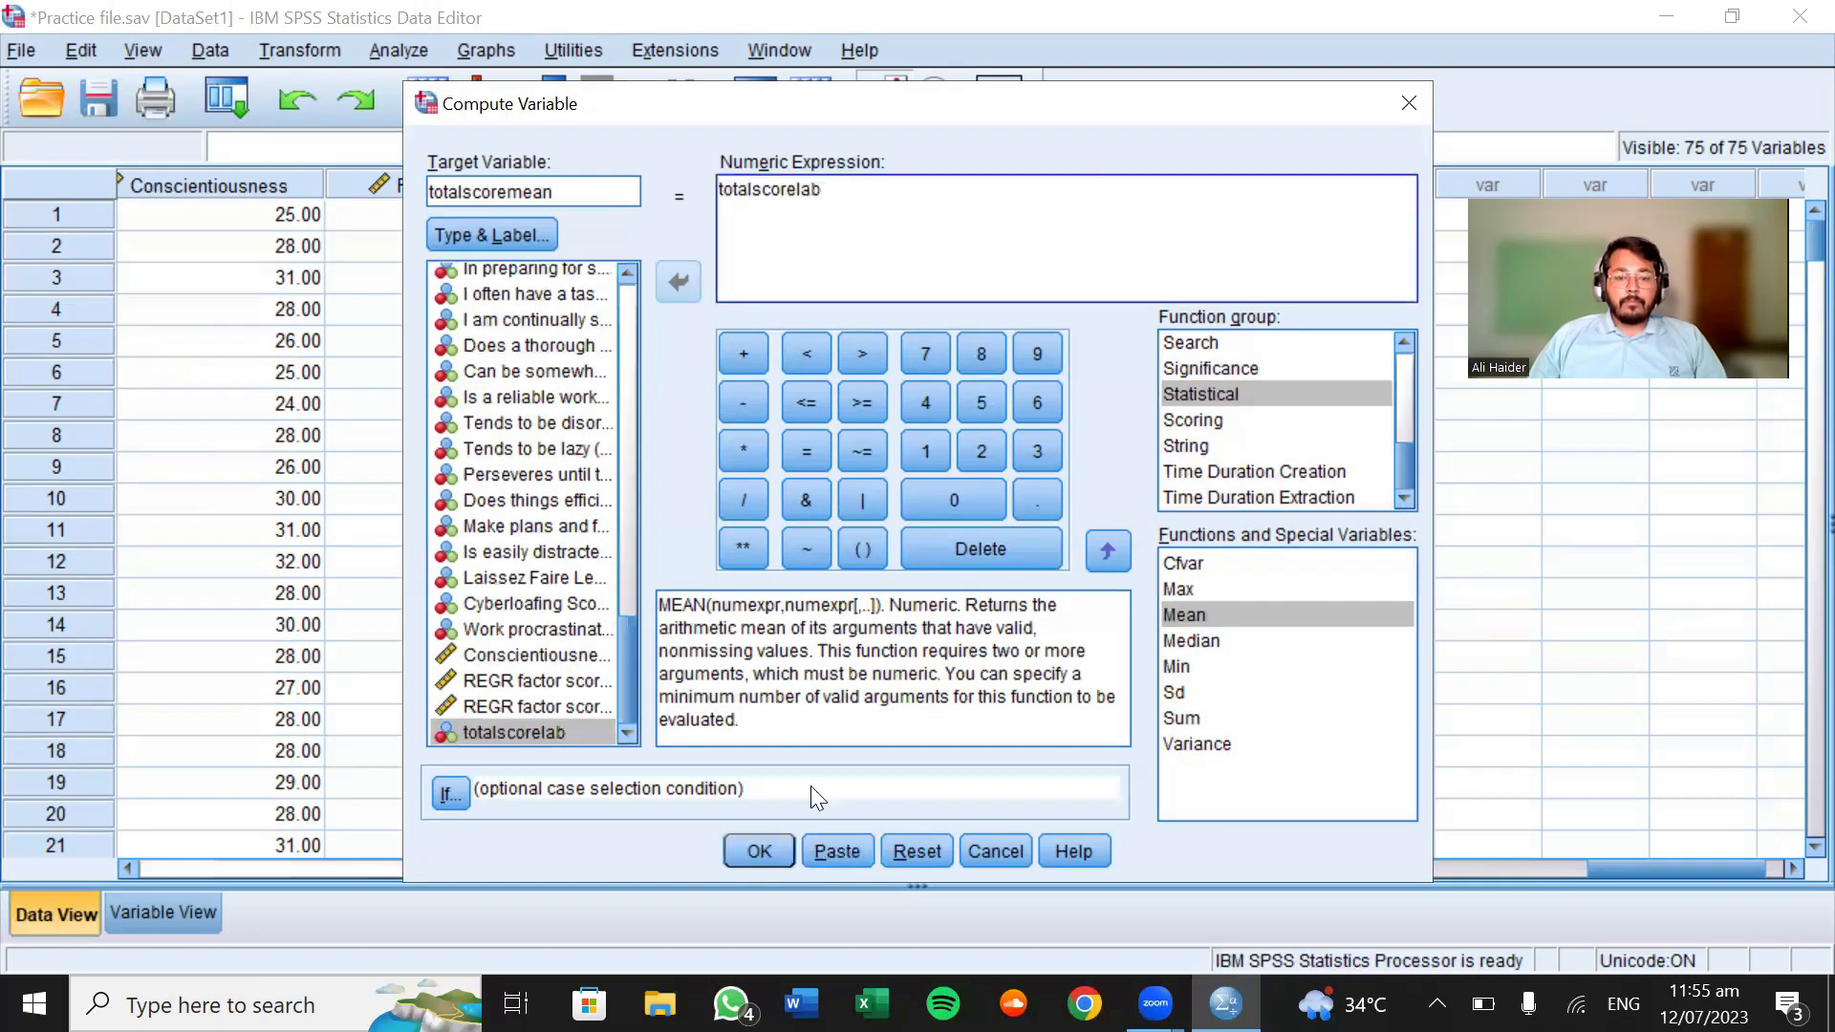
pyautogui.click(760, 851)
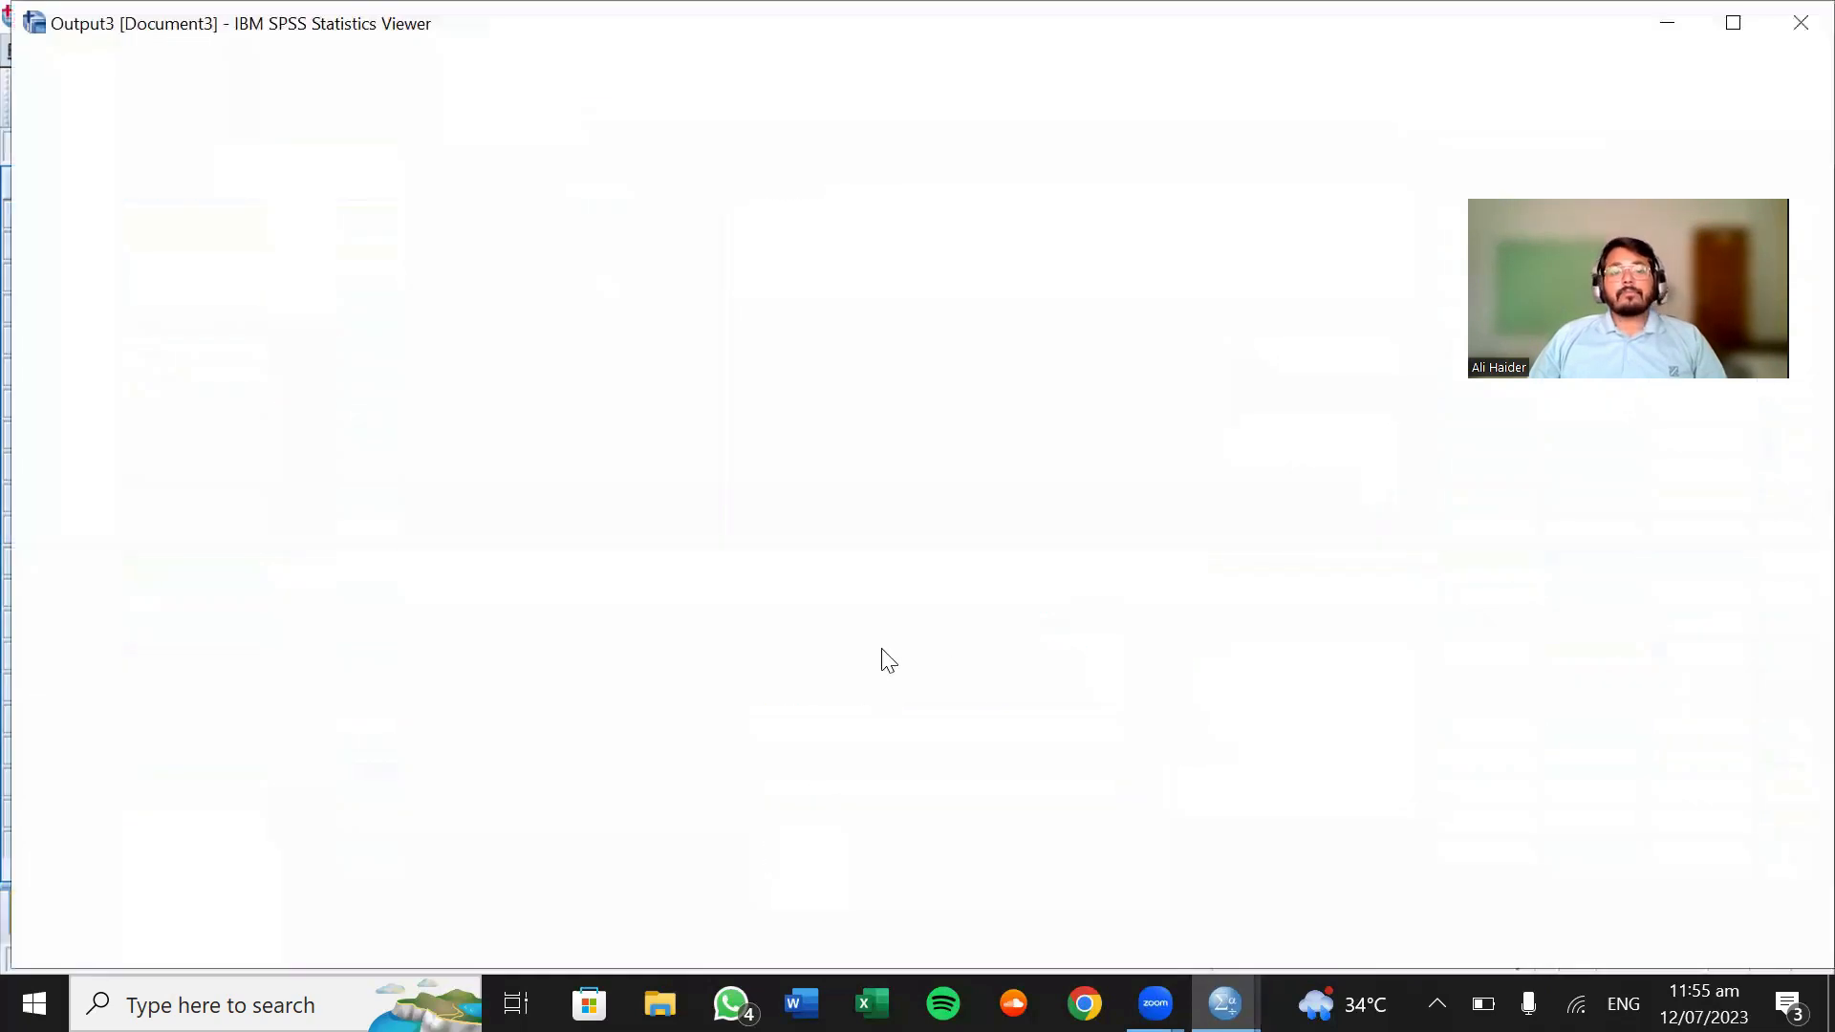
pyautogui.click(398, 192)
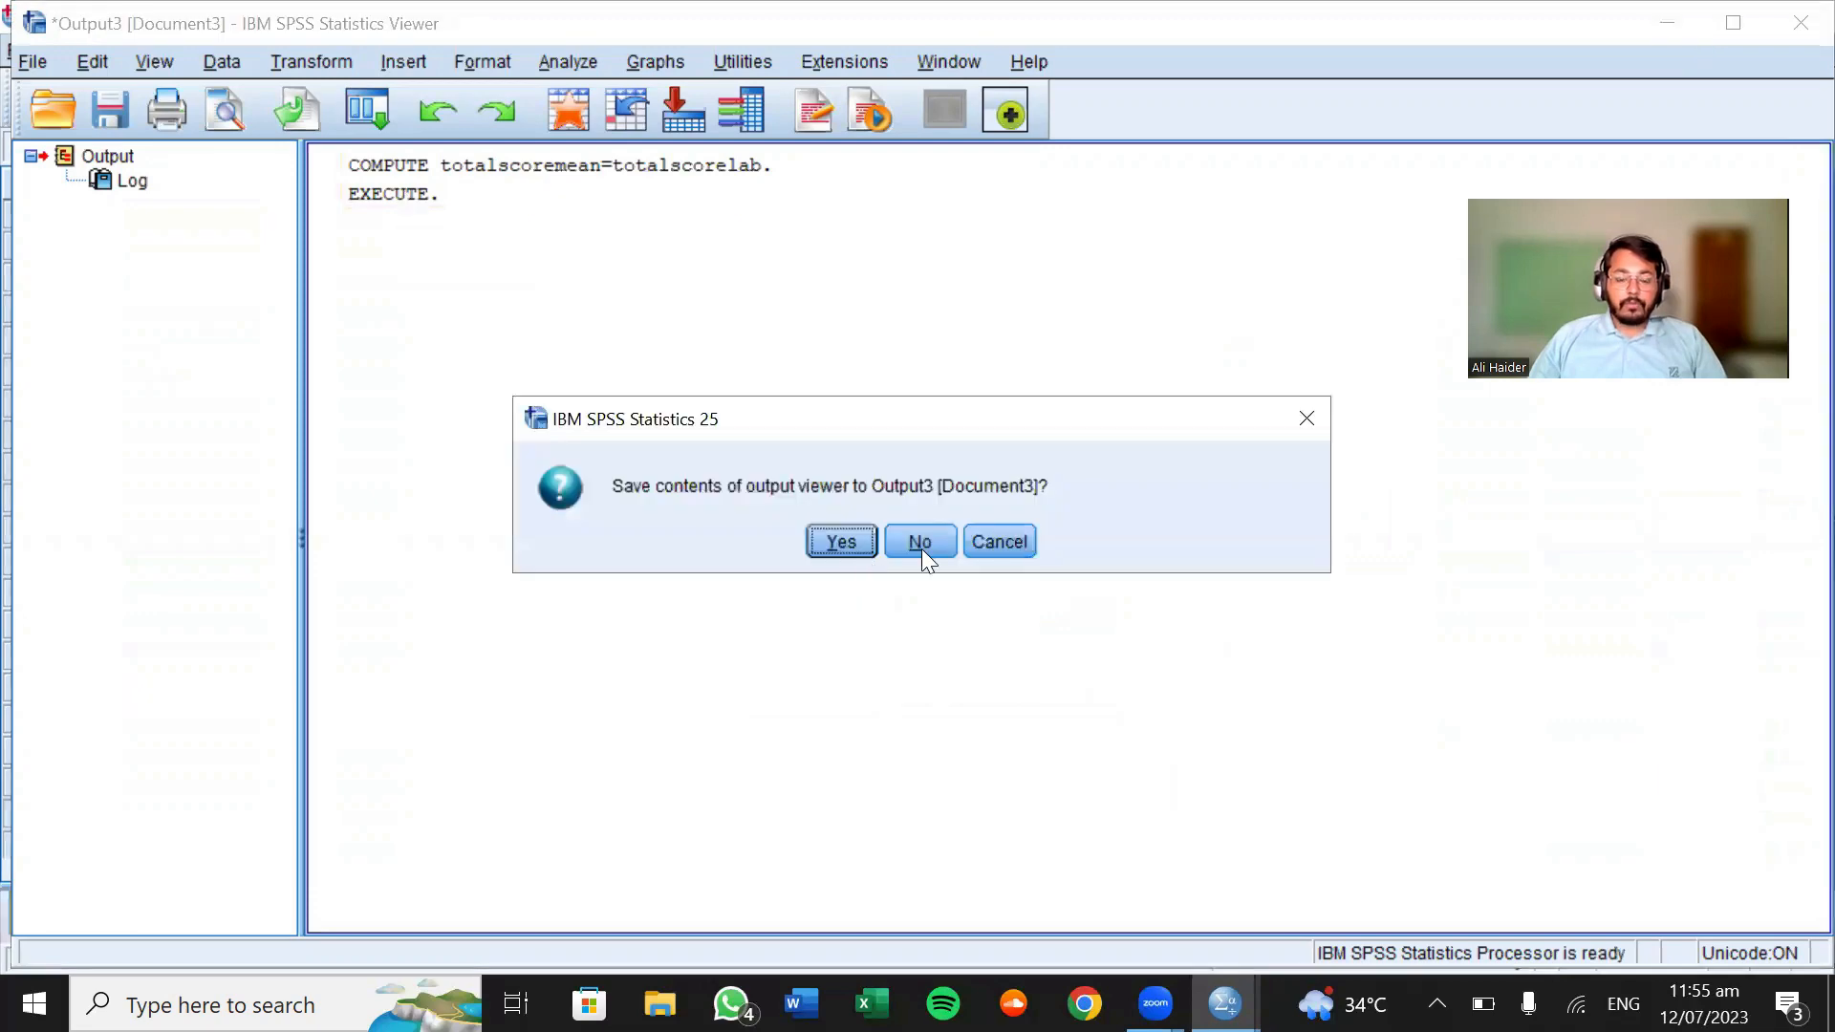
pyautogui.click(921, 548)
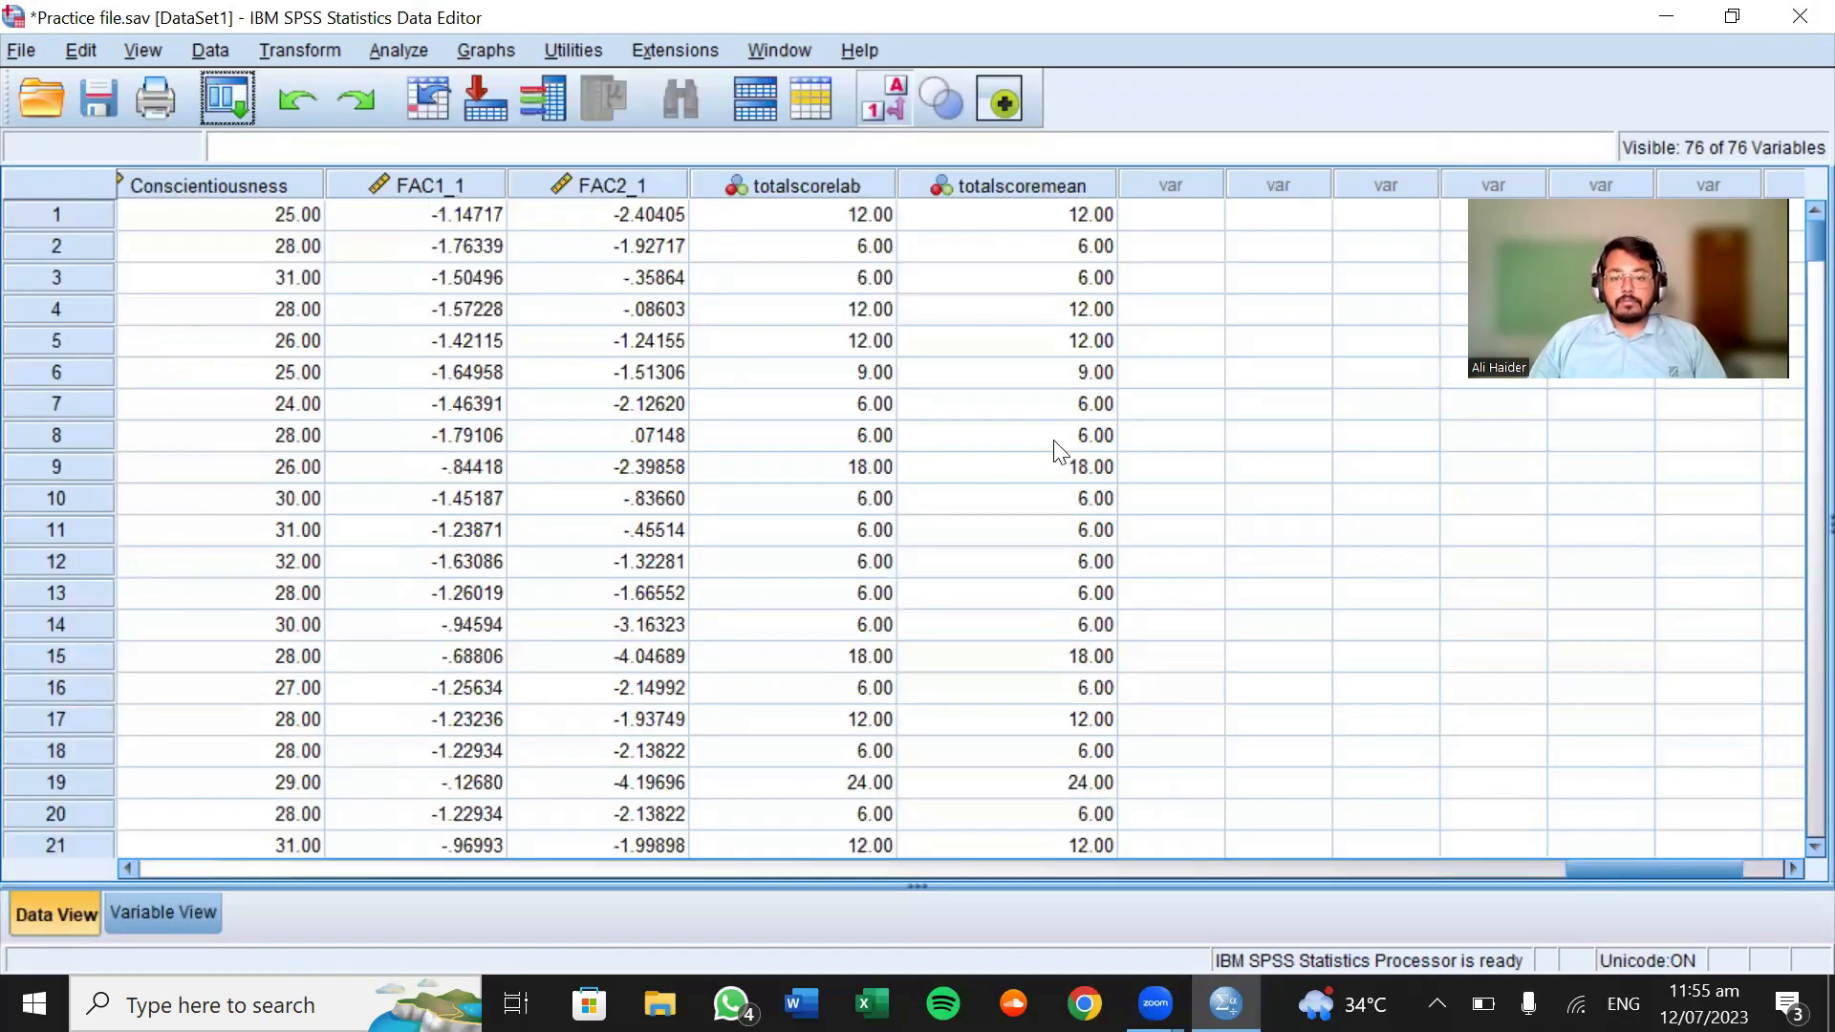
# Compare the totalscoremean values with totalscorelab and check the existing scale score columns such as LaissezFaireLeadership
pyautogui.scroll(-1, 1063, 694)
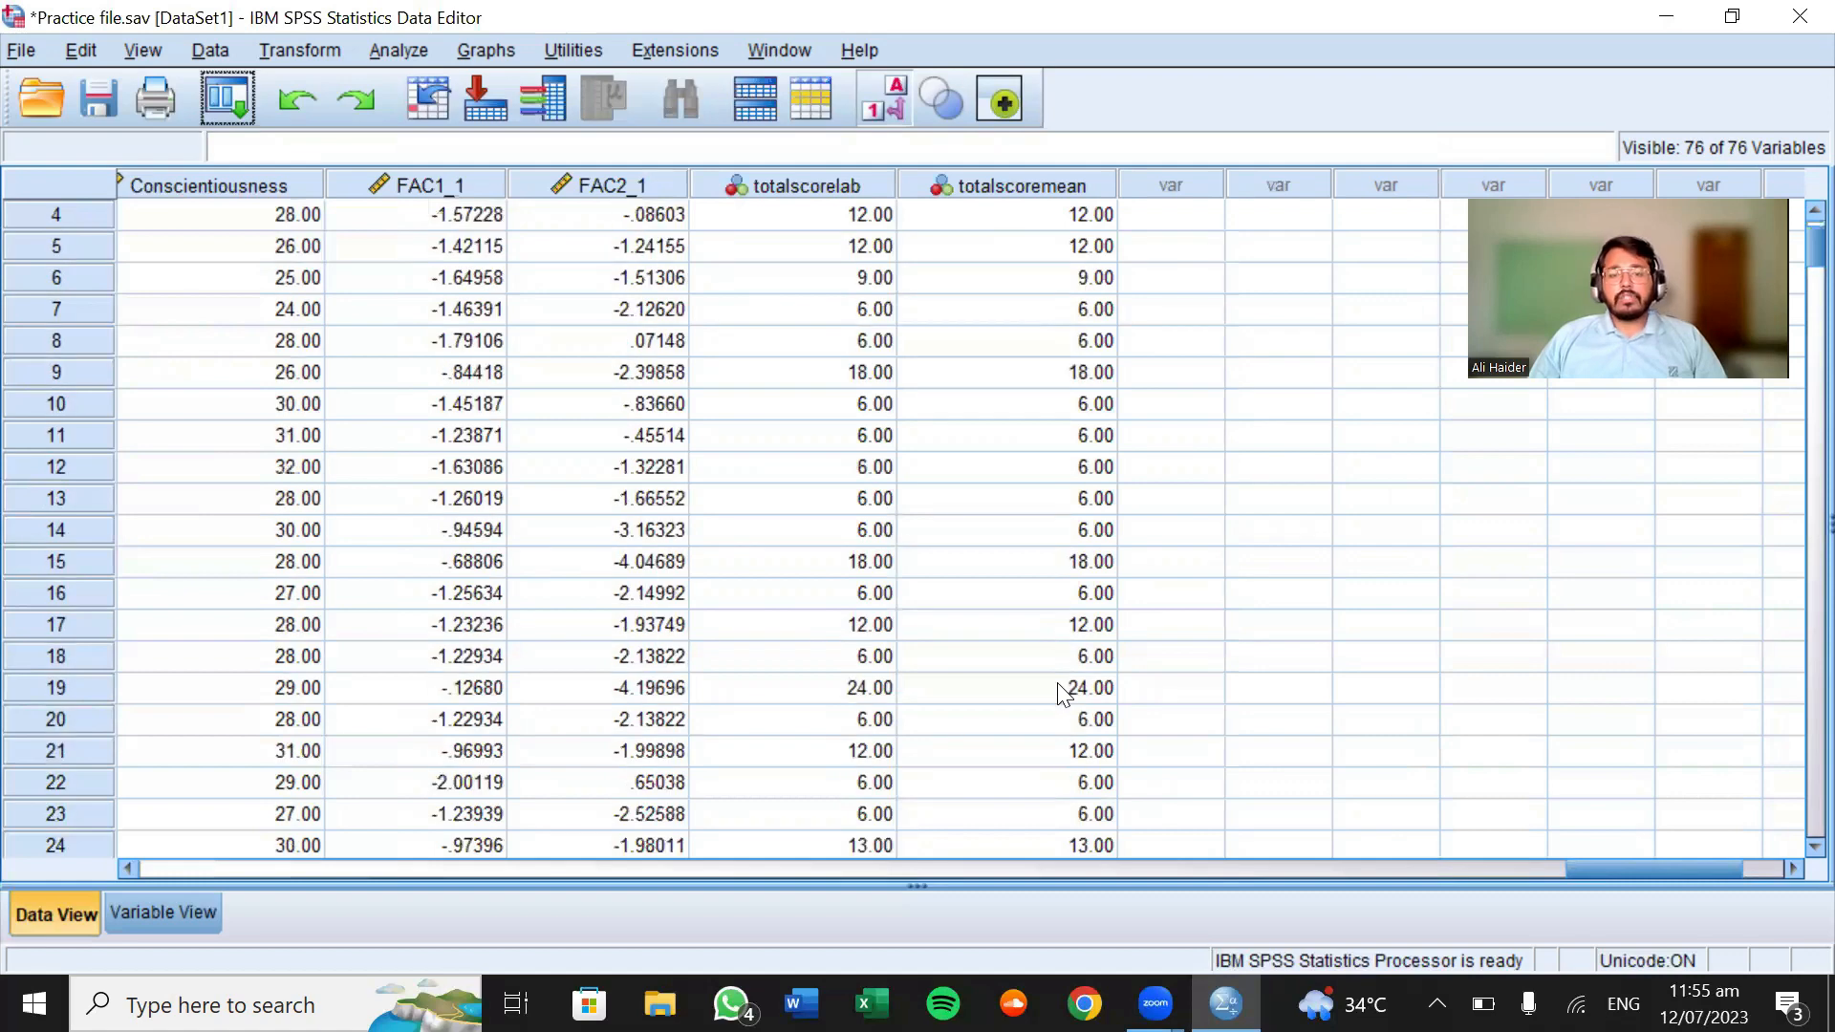
pyautogui.scroll(-4, 1063, 695)
pyautogui.scroll(5, 1064, 695)
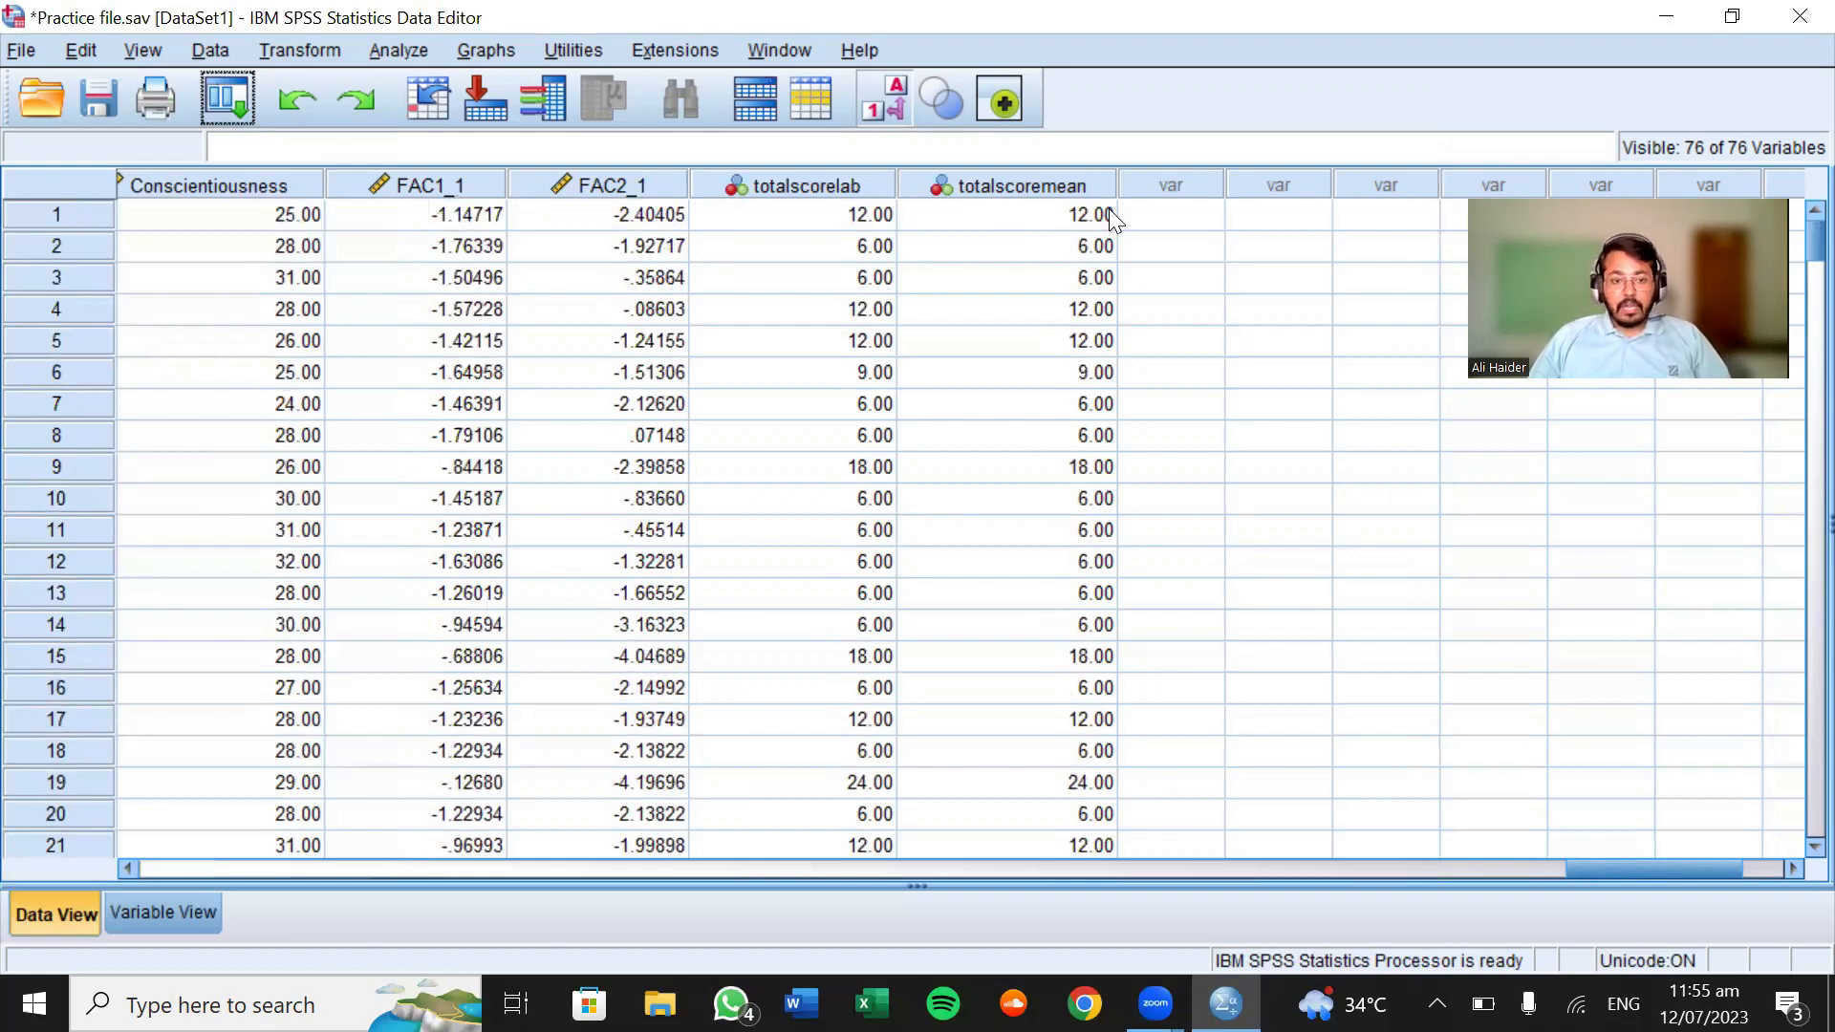
pyautogui.moveTo(1578, 876); pyautogui.dragTo(1457, 845)
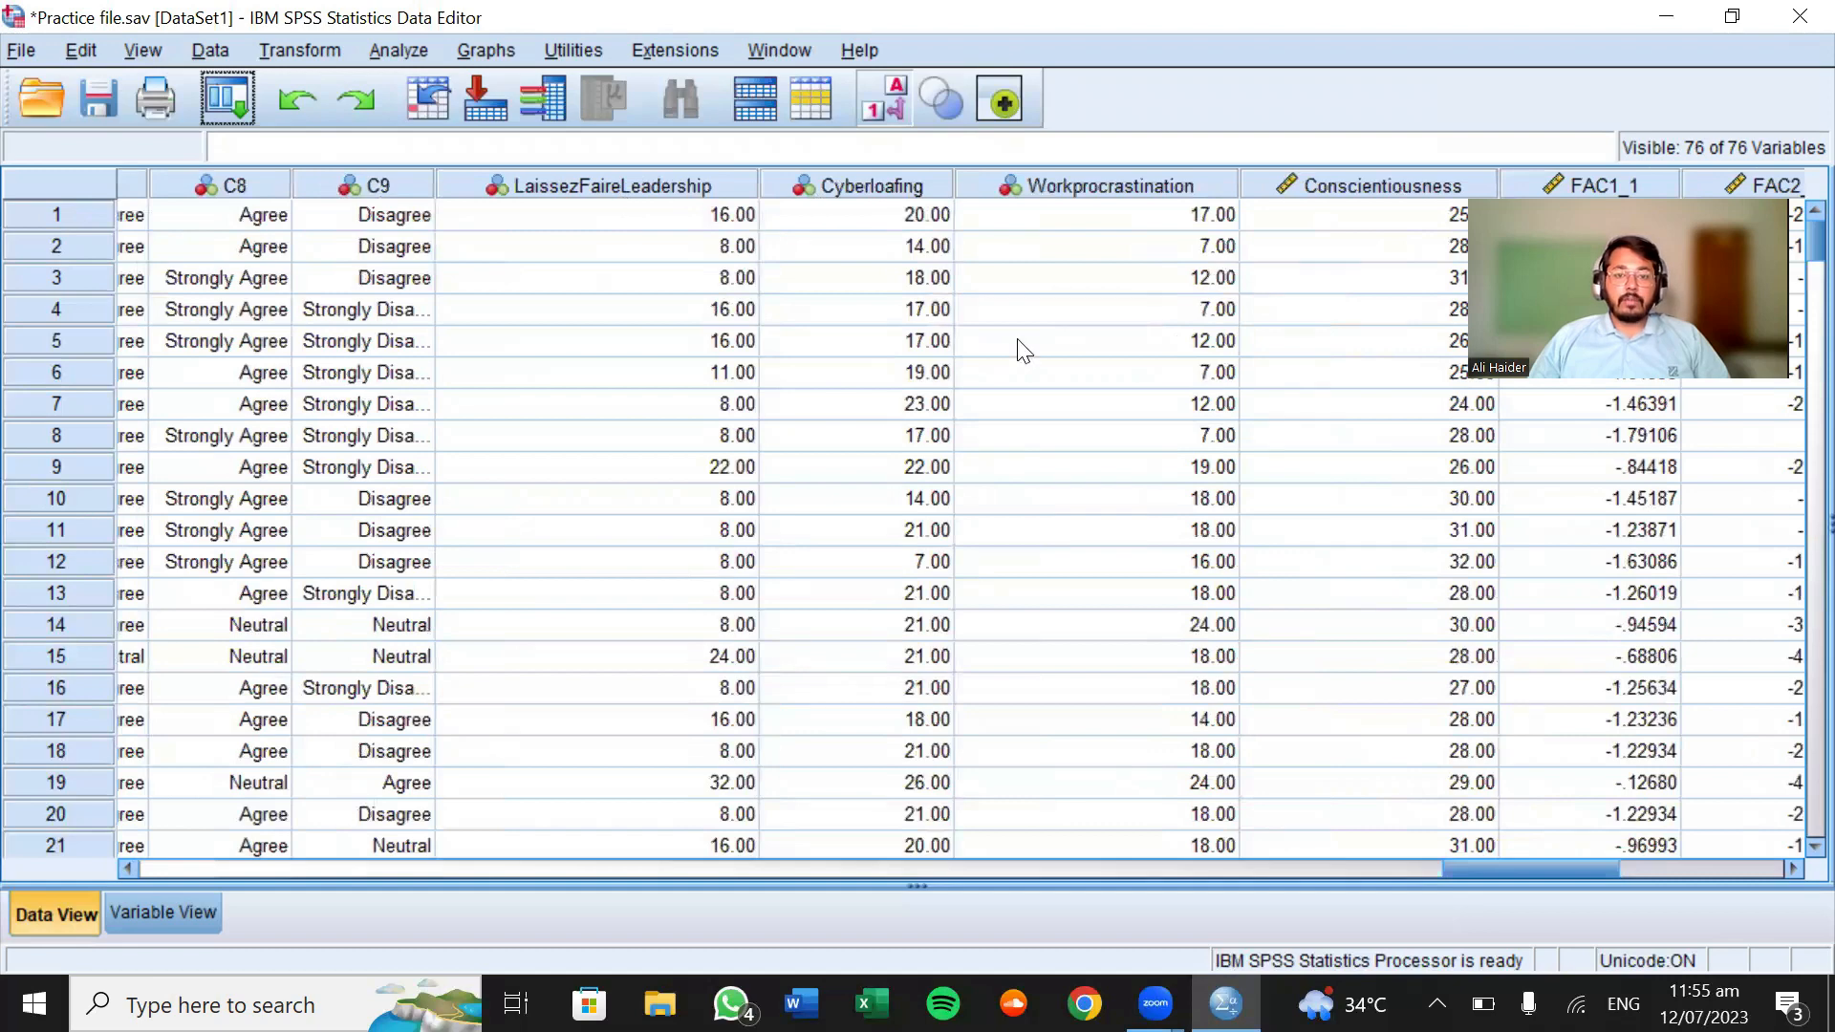
pyautogui.moveTo(1483, 867); pyautogui.dragTo(1609, 876)
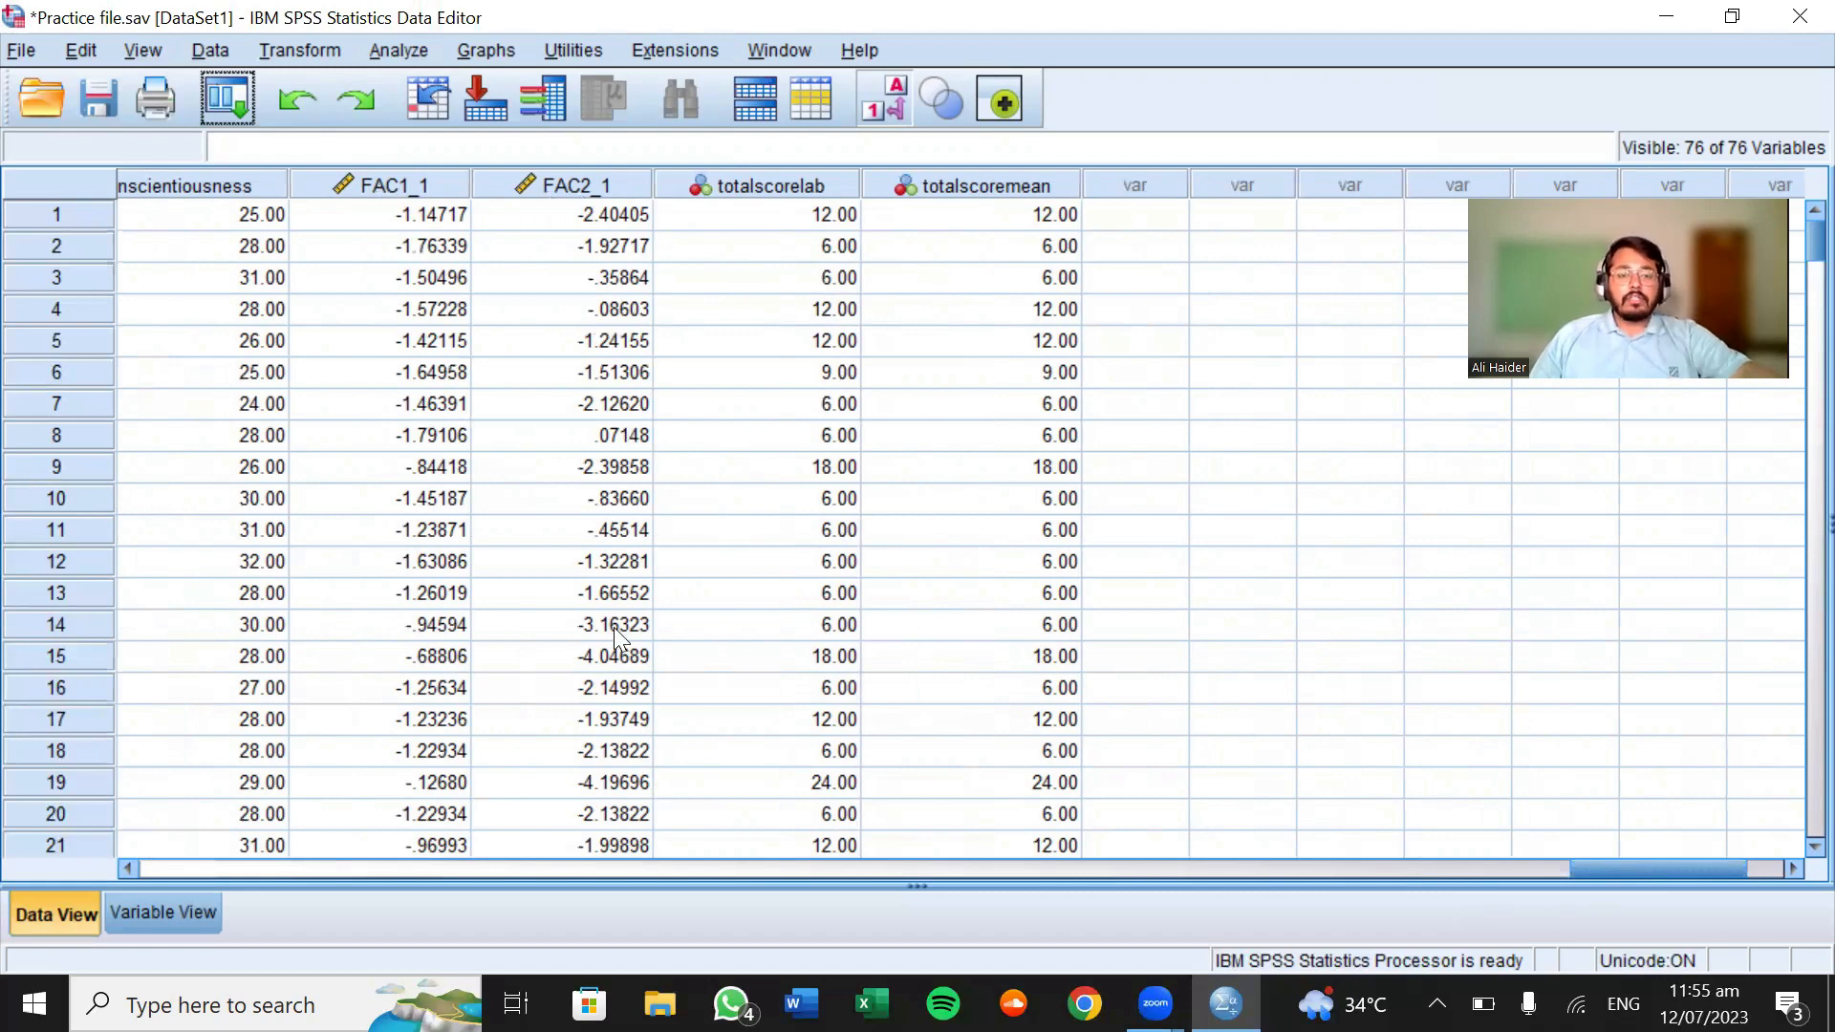
pyautogui.scroll(-3, 613, 637)
pyautogui.scroll(-4, 613, 635)
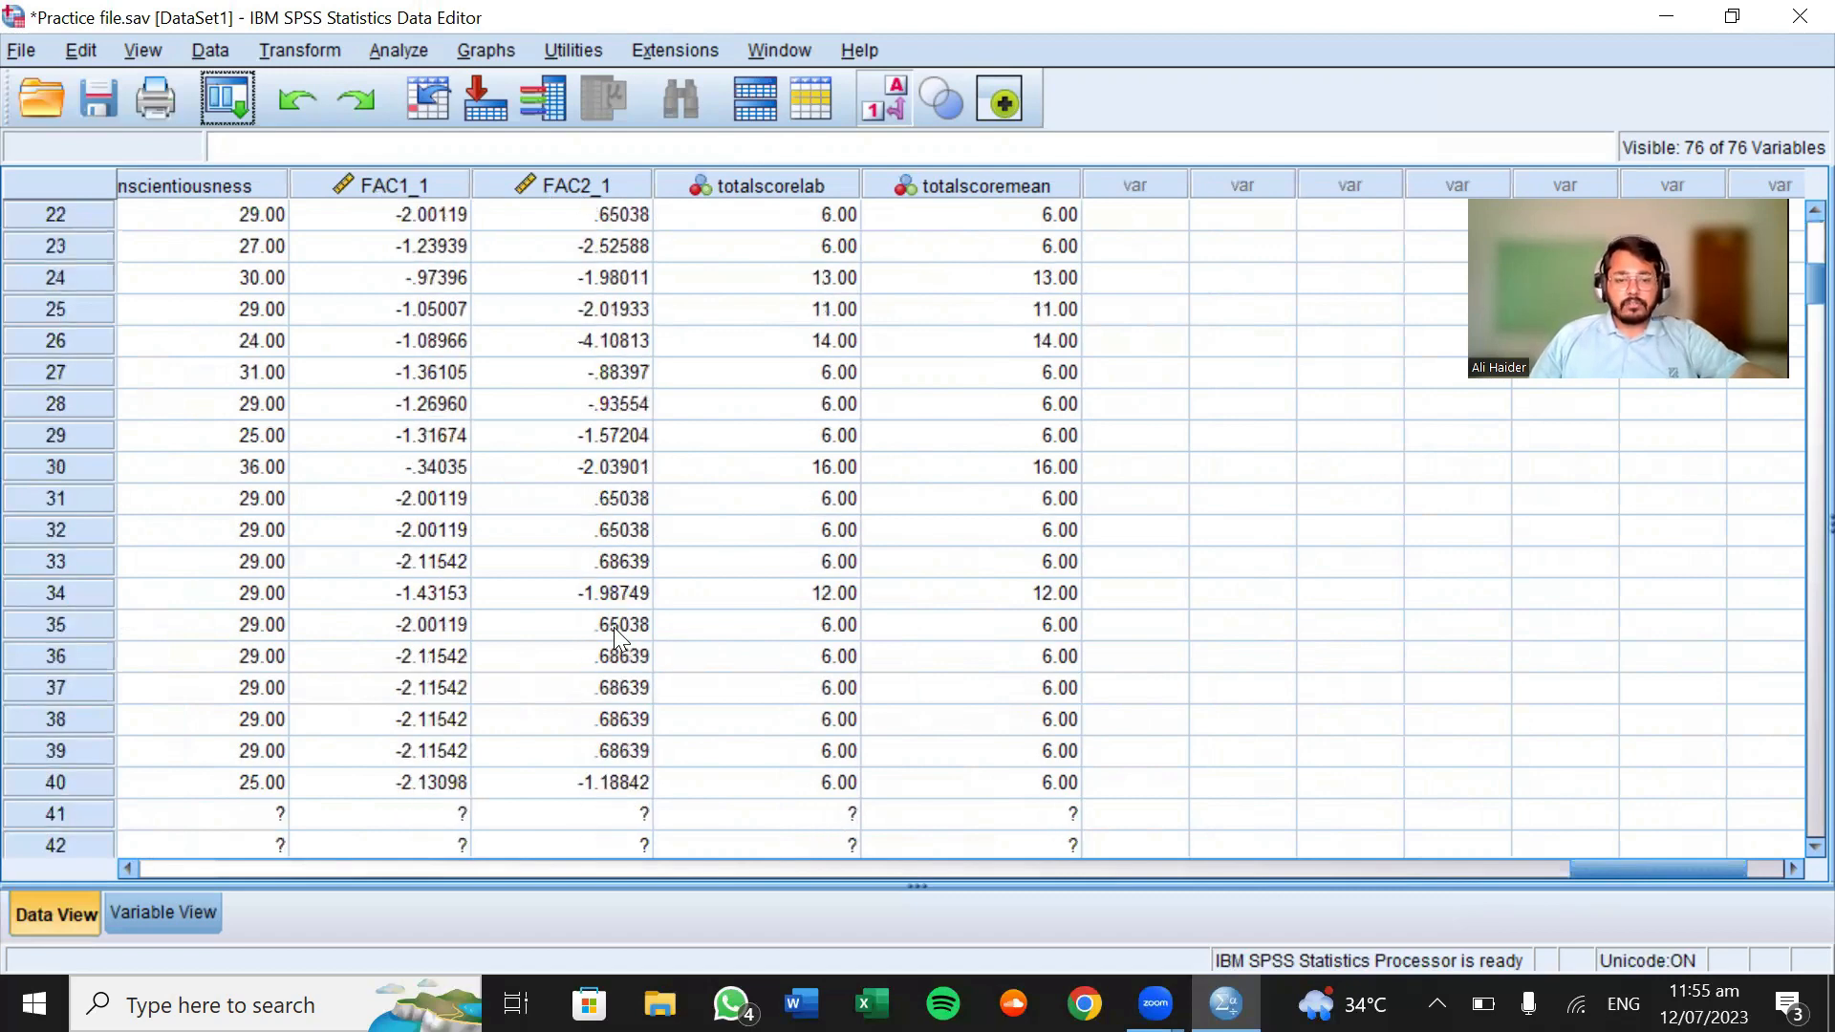
pyautogui.scroll(5, 614, 627)
pyautogui.scroll(2, 613, 627)
pyautogui.moveTo(1583, 868); pyautogui.dragTo(1674, 868)
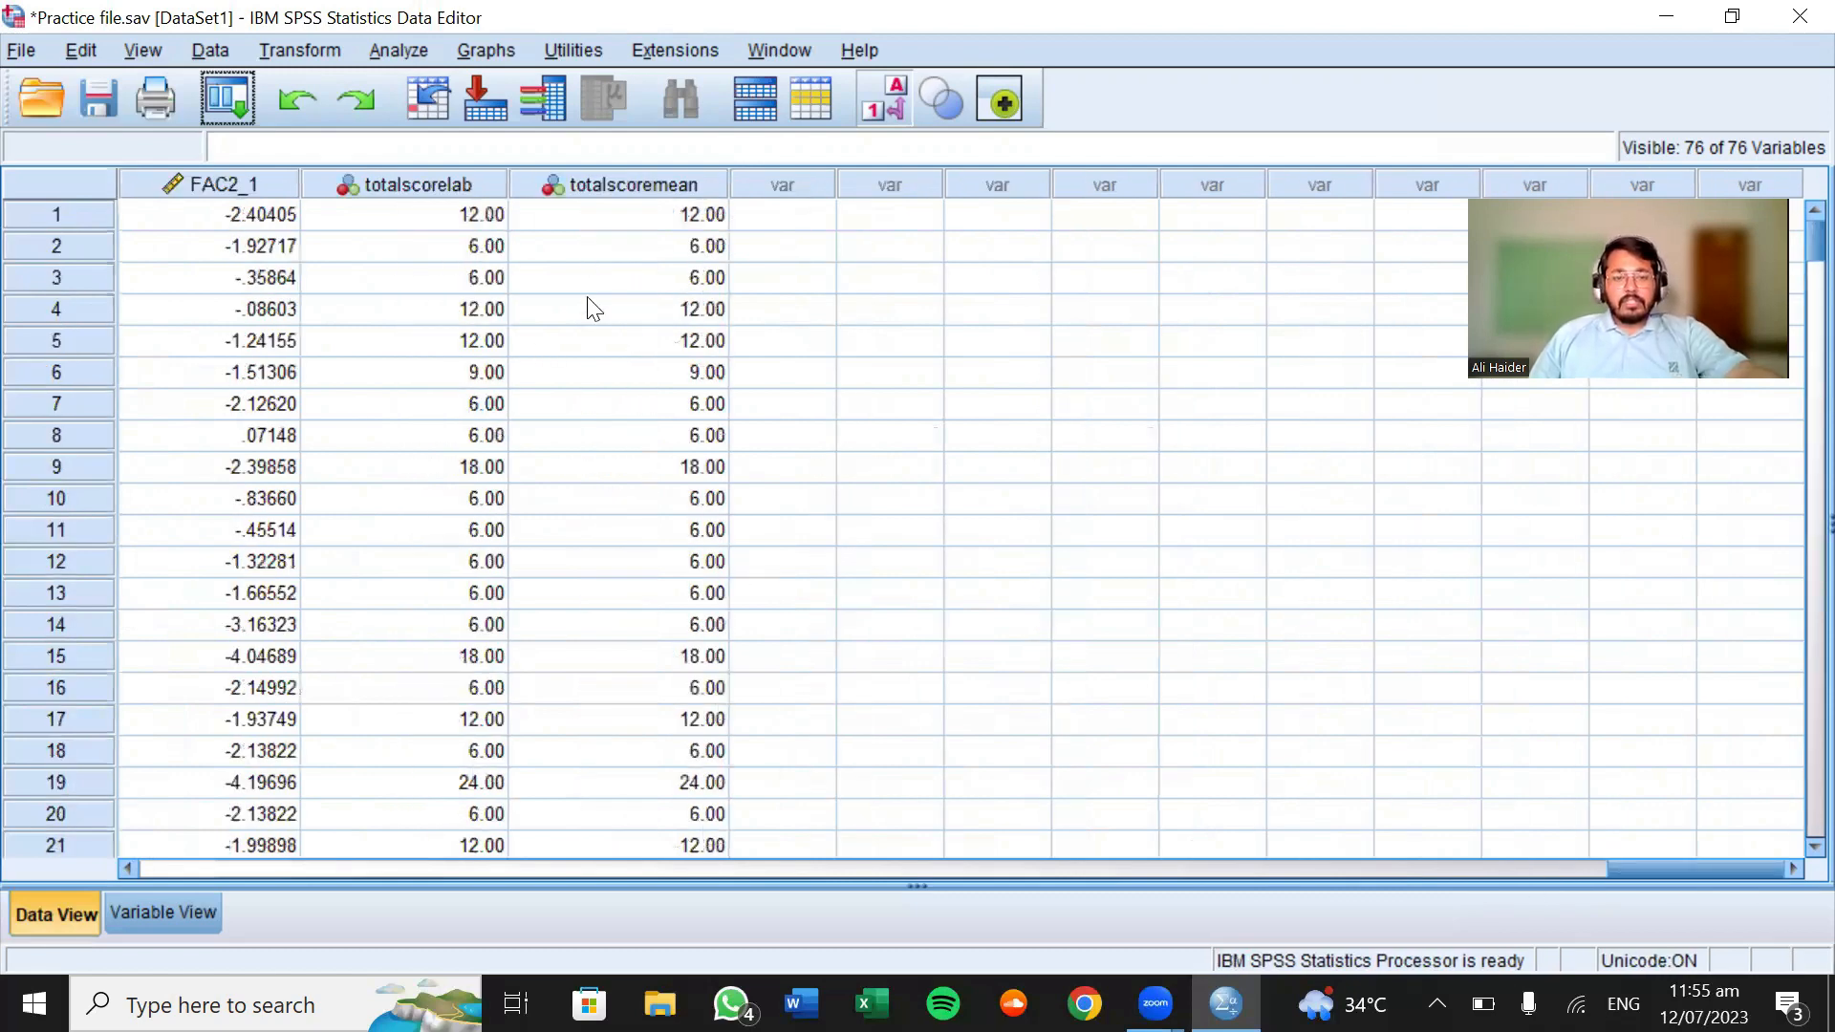
# Reopen the variable computation for totalscoremean and clear its numeric expression
pyautogui.click(310, 52)
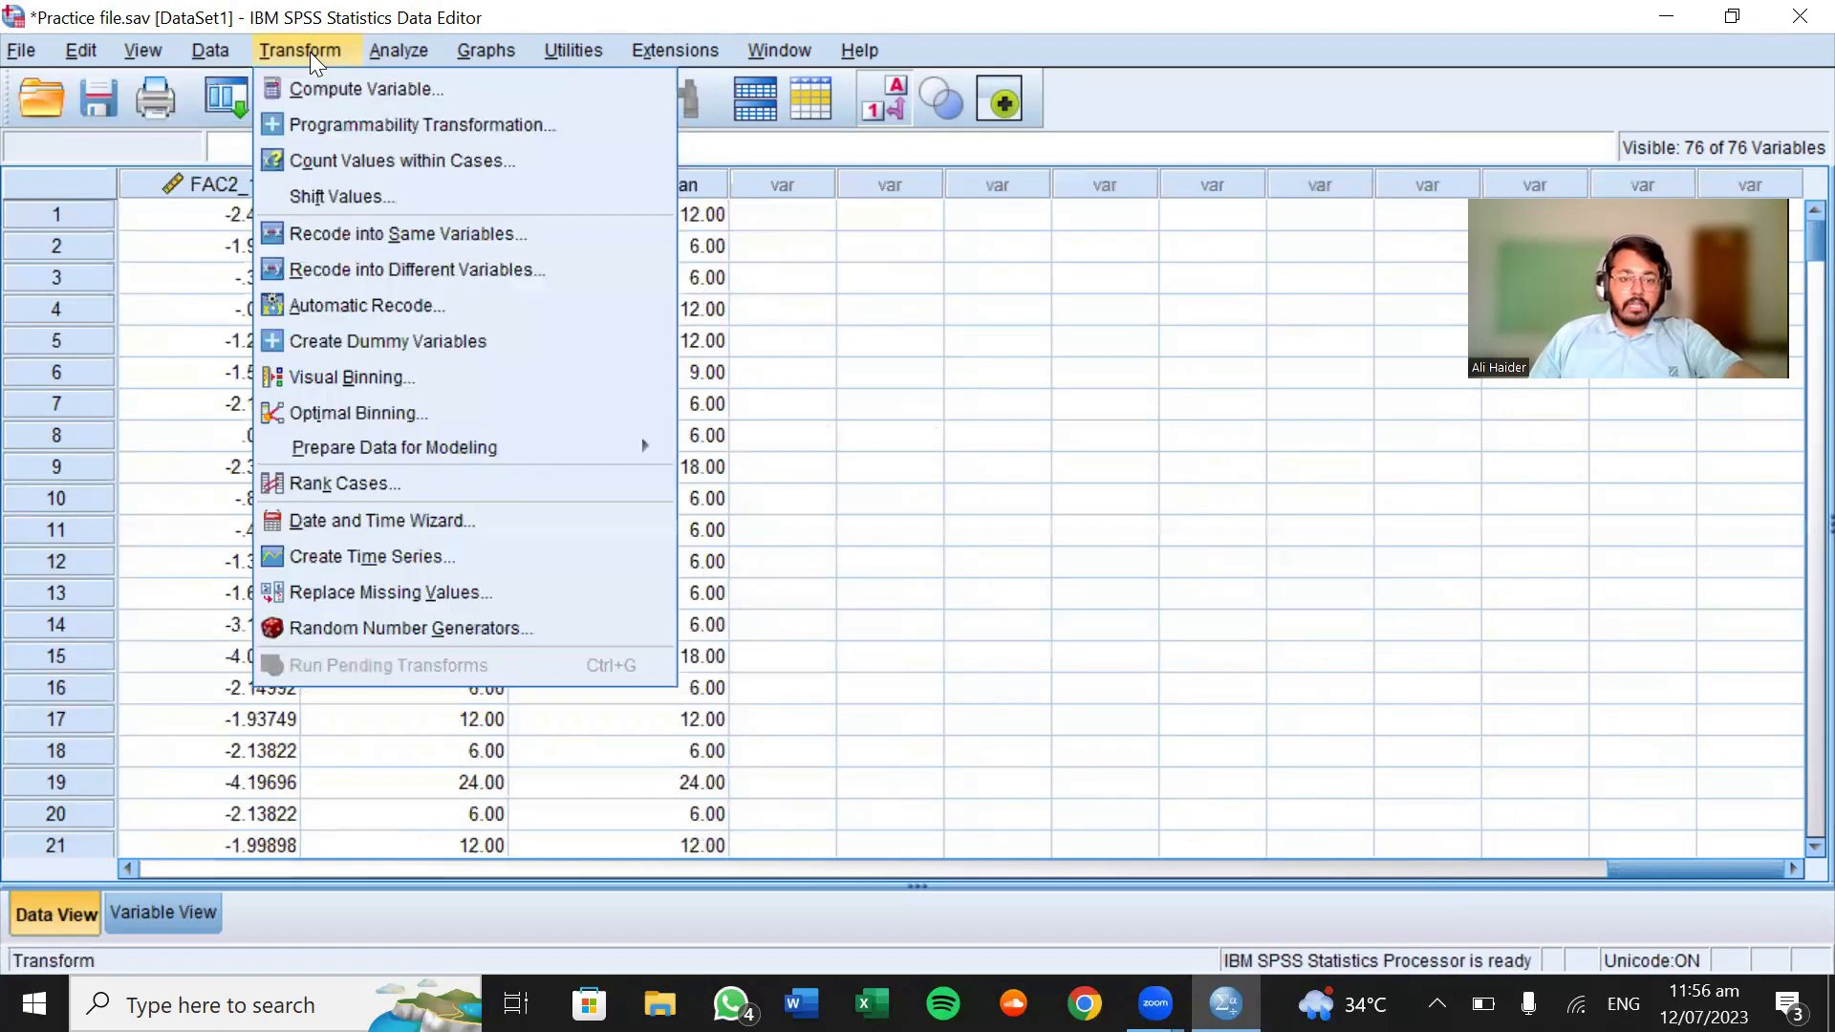
pyautogui.click(356, 84)
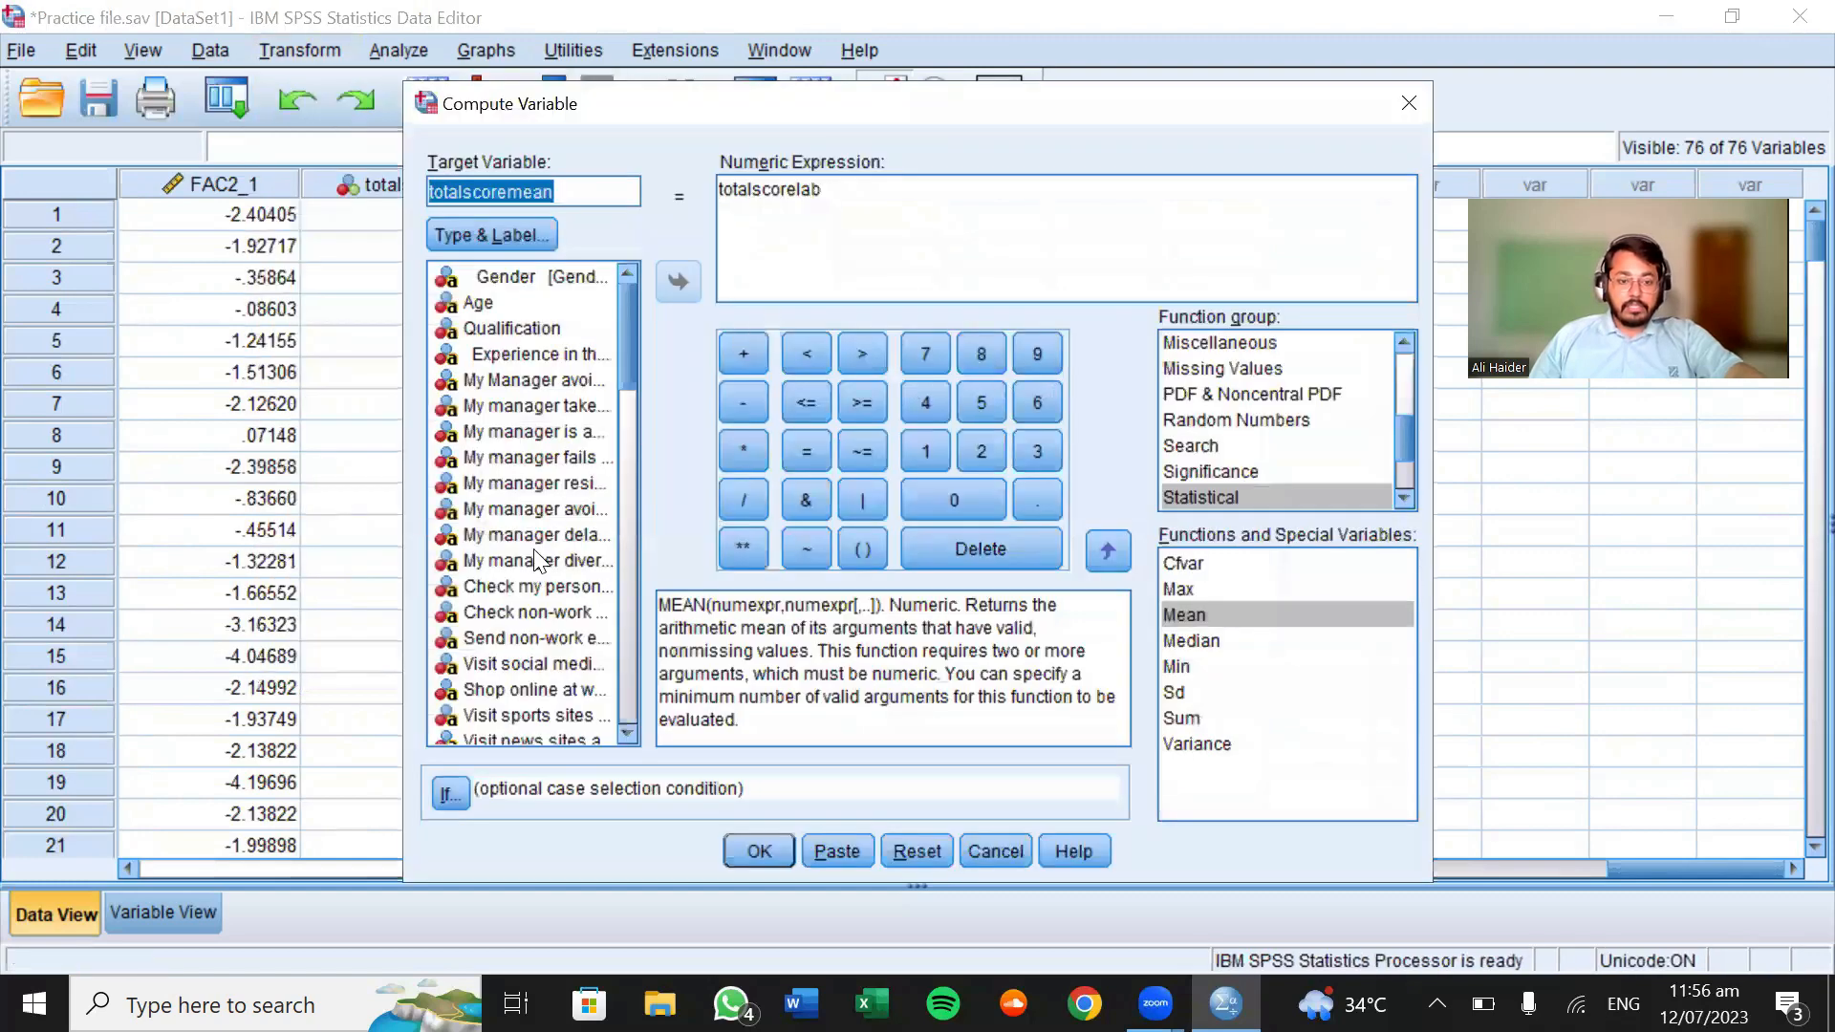
pyautogui.scroll(-19, 540, 564)
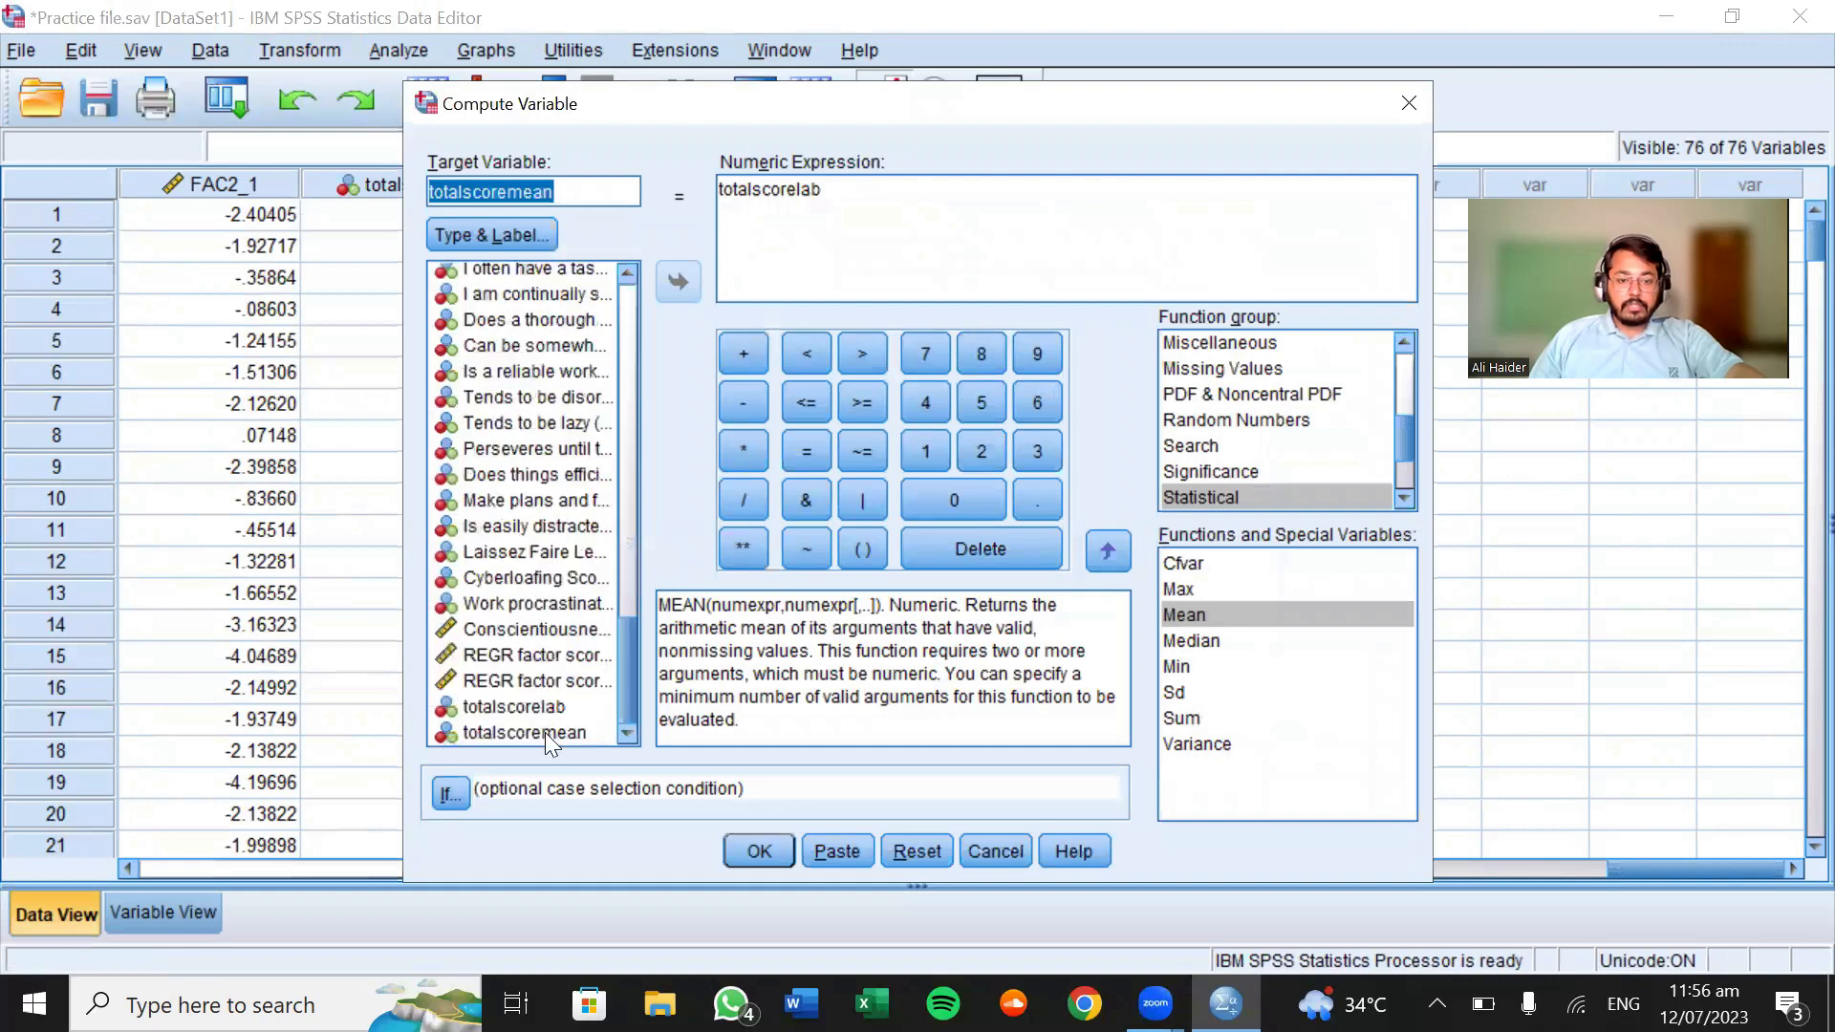
pyautogui.click(545, 732)
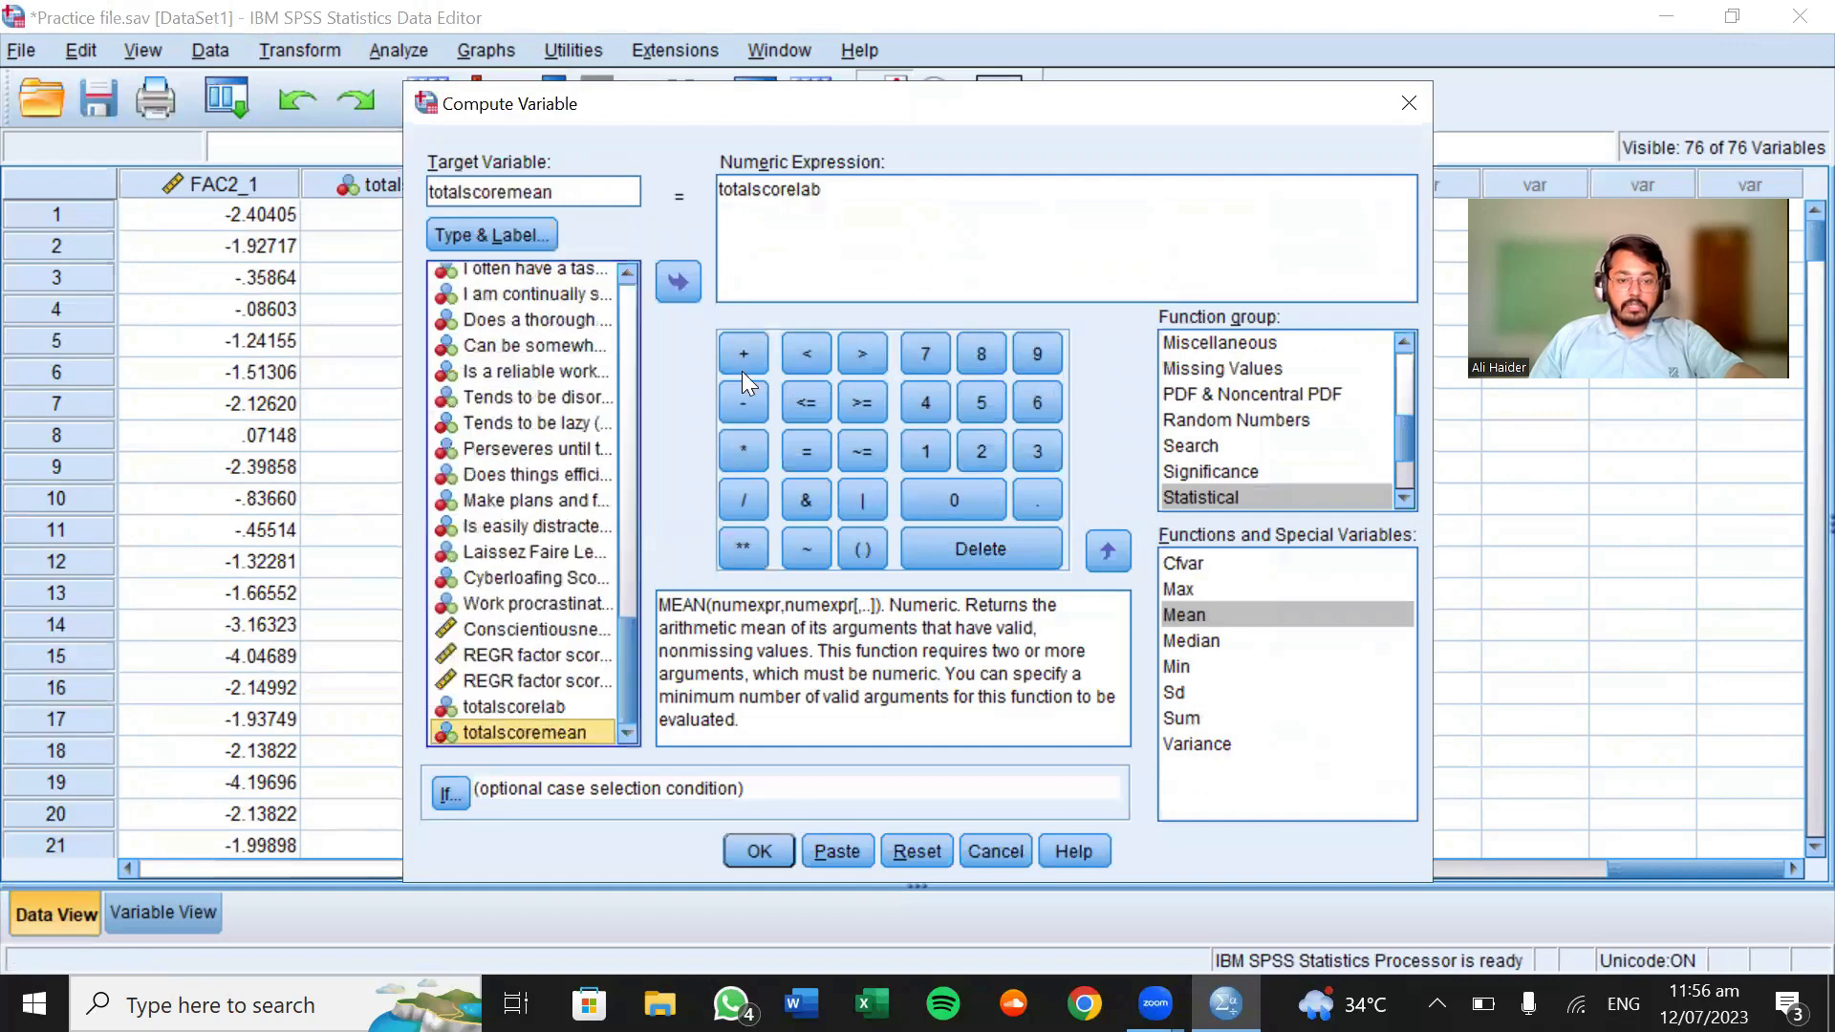
pyautogui.click(490, 708)
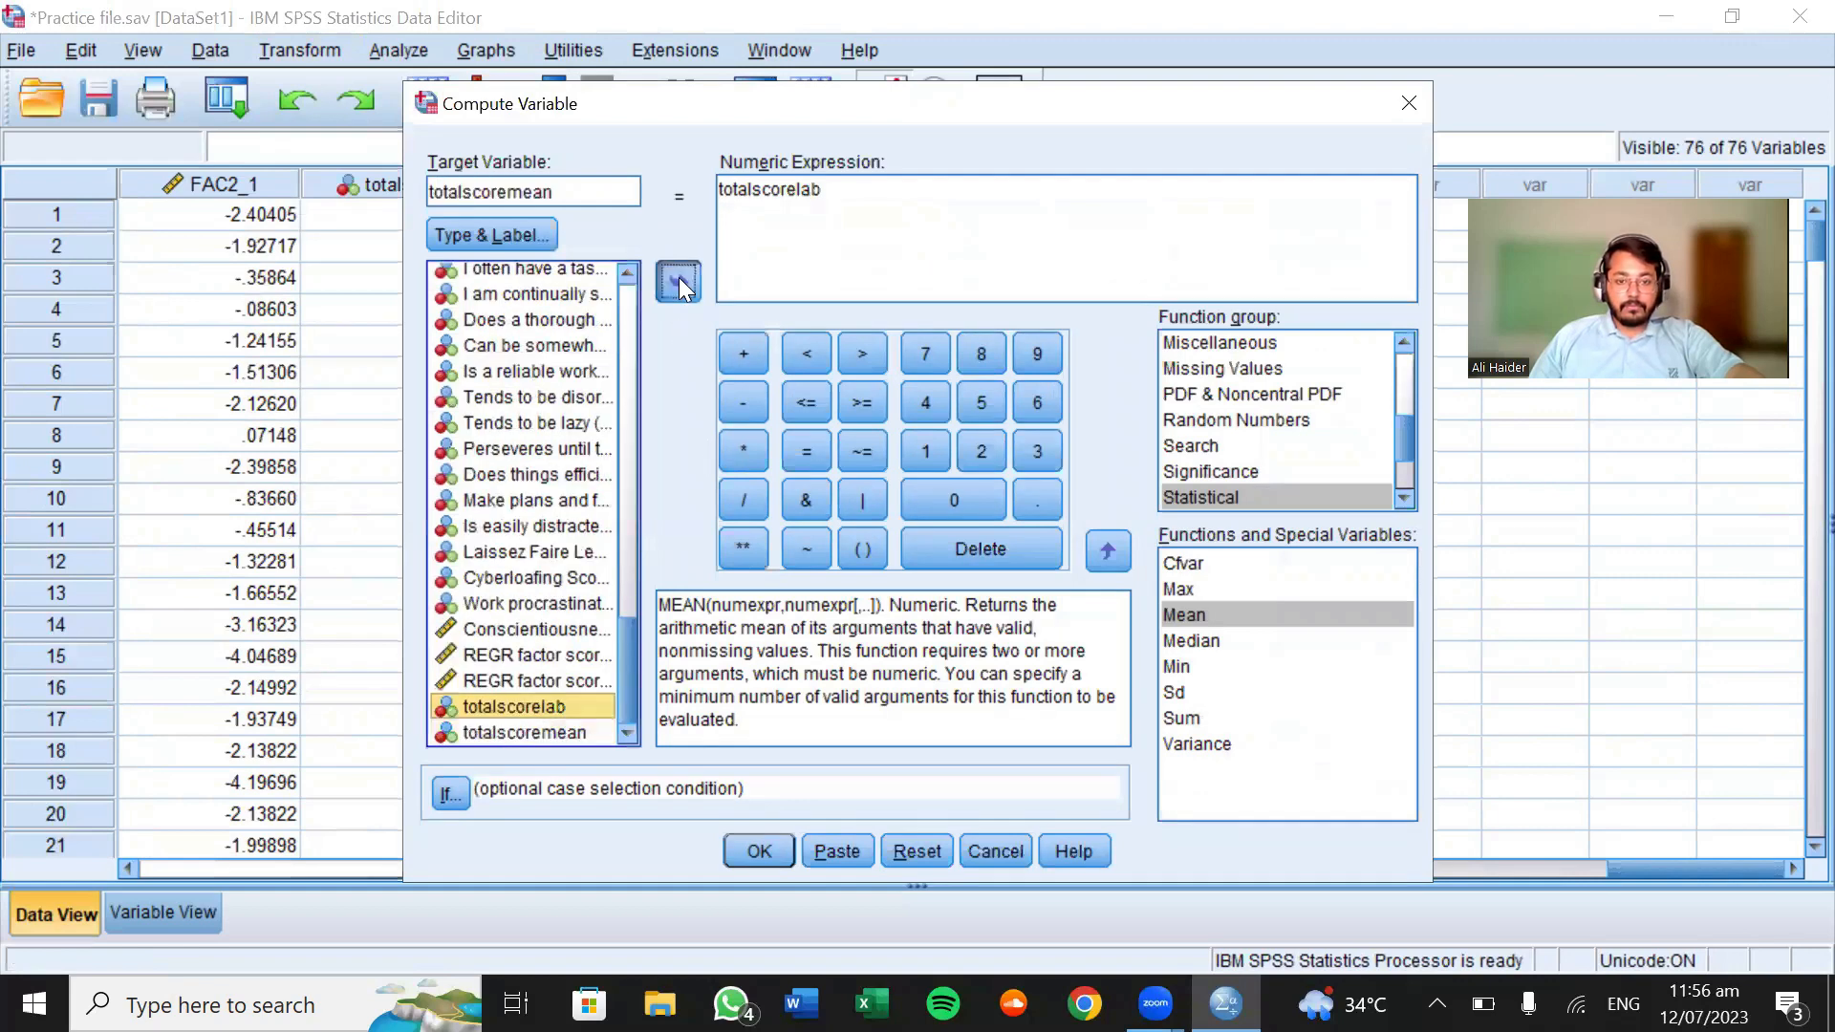
pyautogui.click(678, 277)
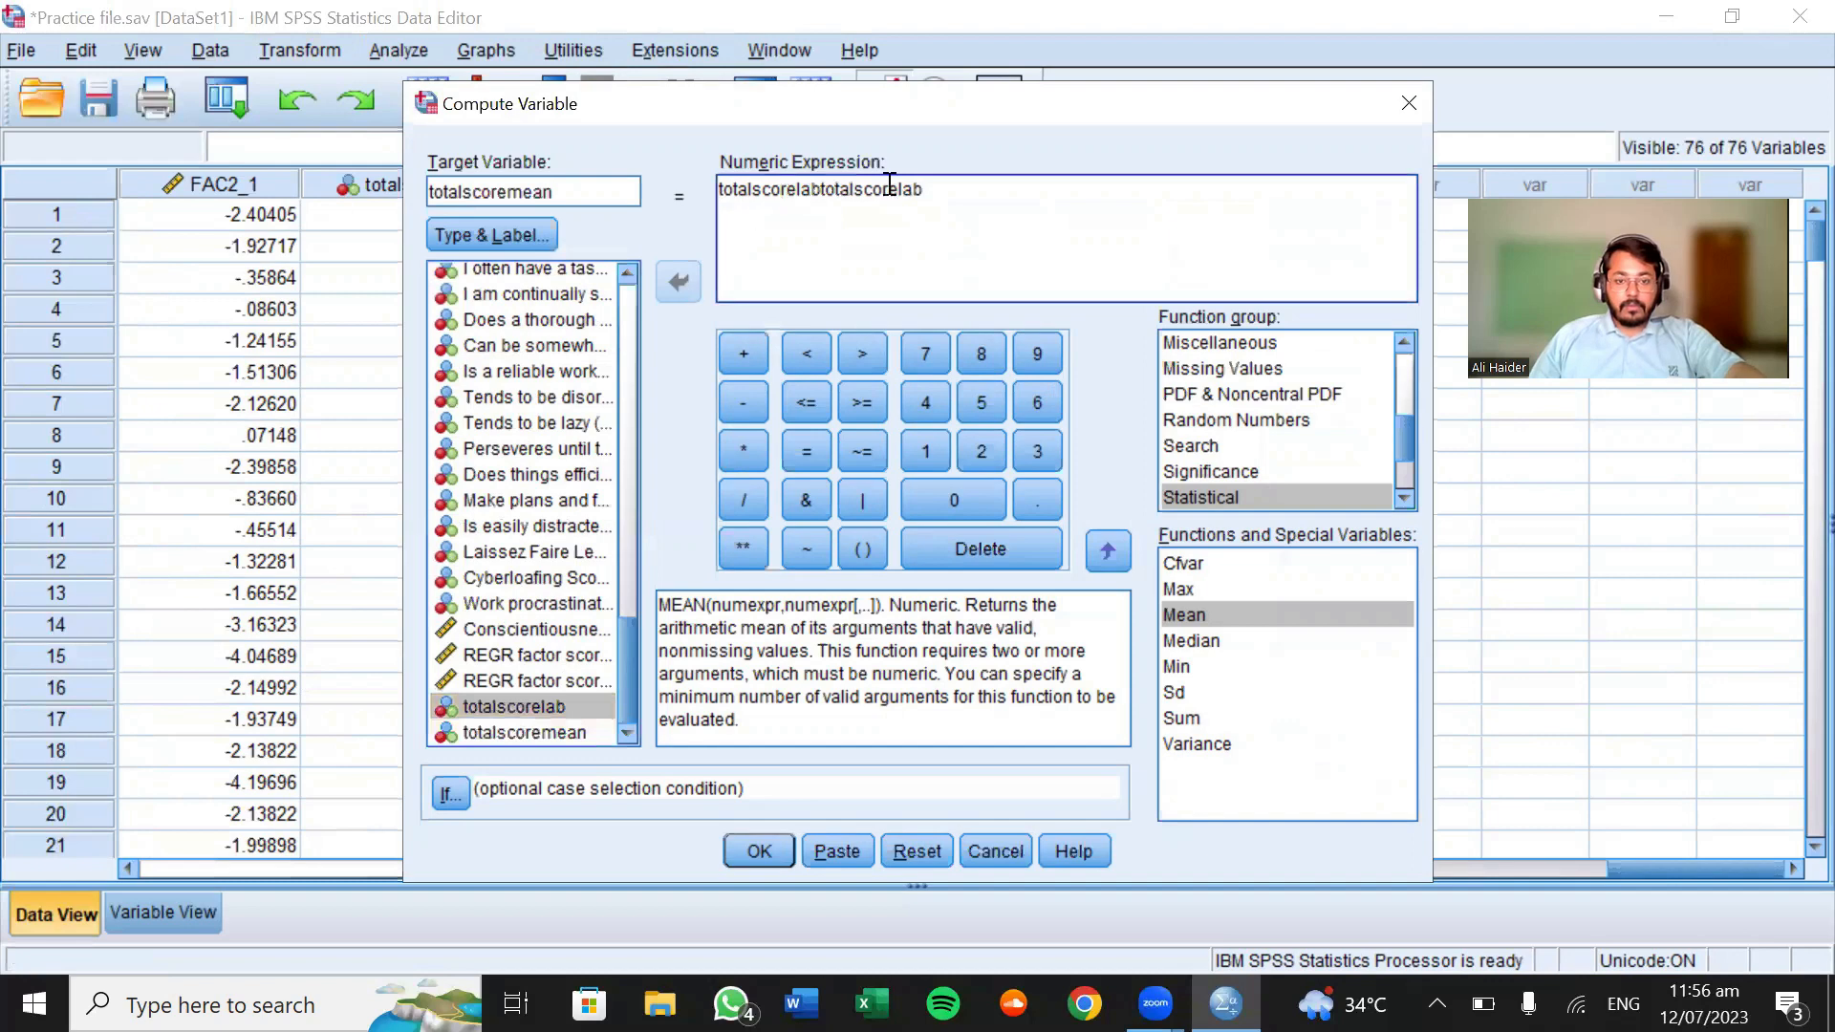
pyautogui.moveTo(973, 189); pyautogui.dragTo(716, 189)
pyautogui.press('BackSpace')
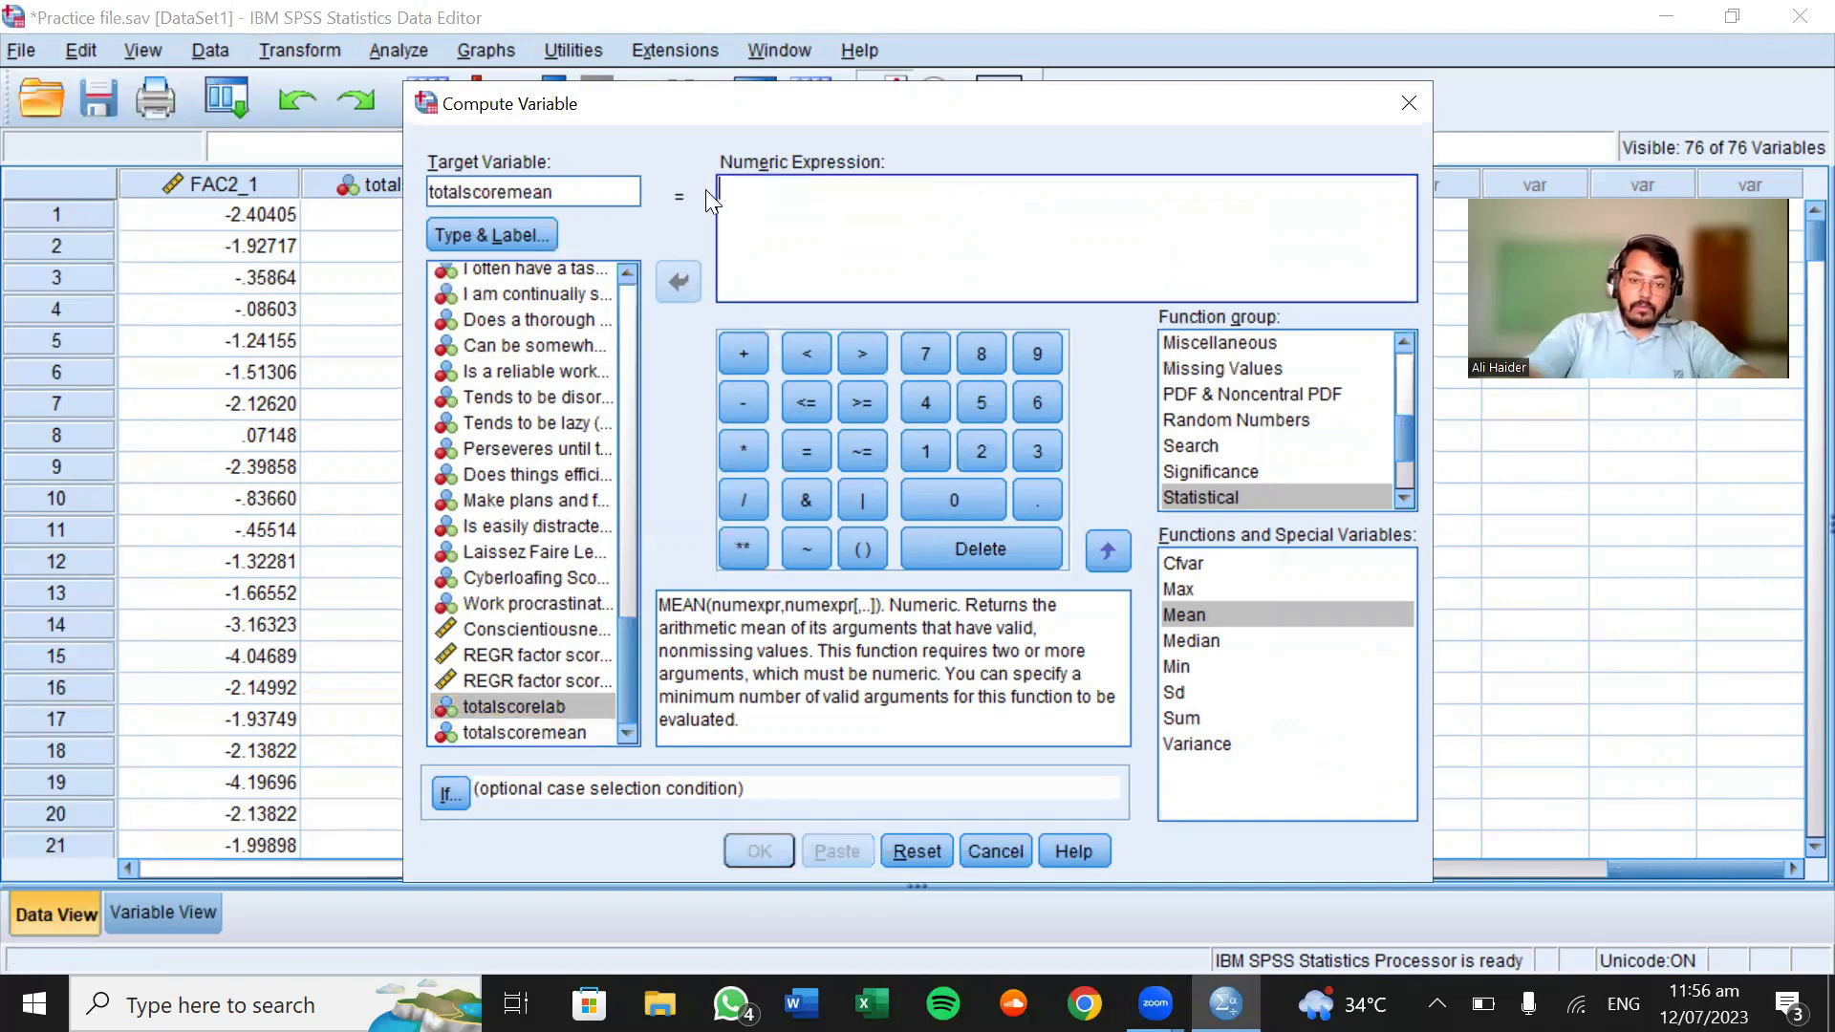
# Try to compute totalscoremean as totalscorelab / 6, but decline changing the existing variable
pyautogui.click(543, 707)
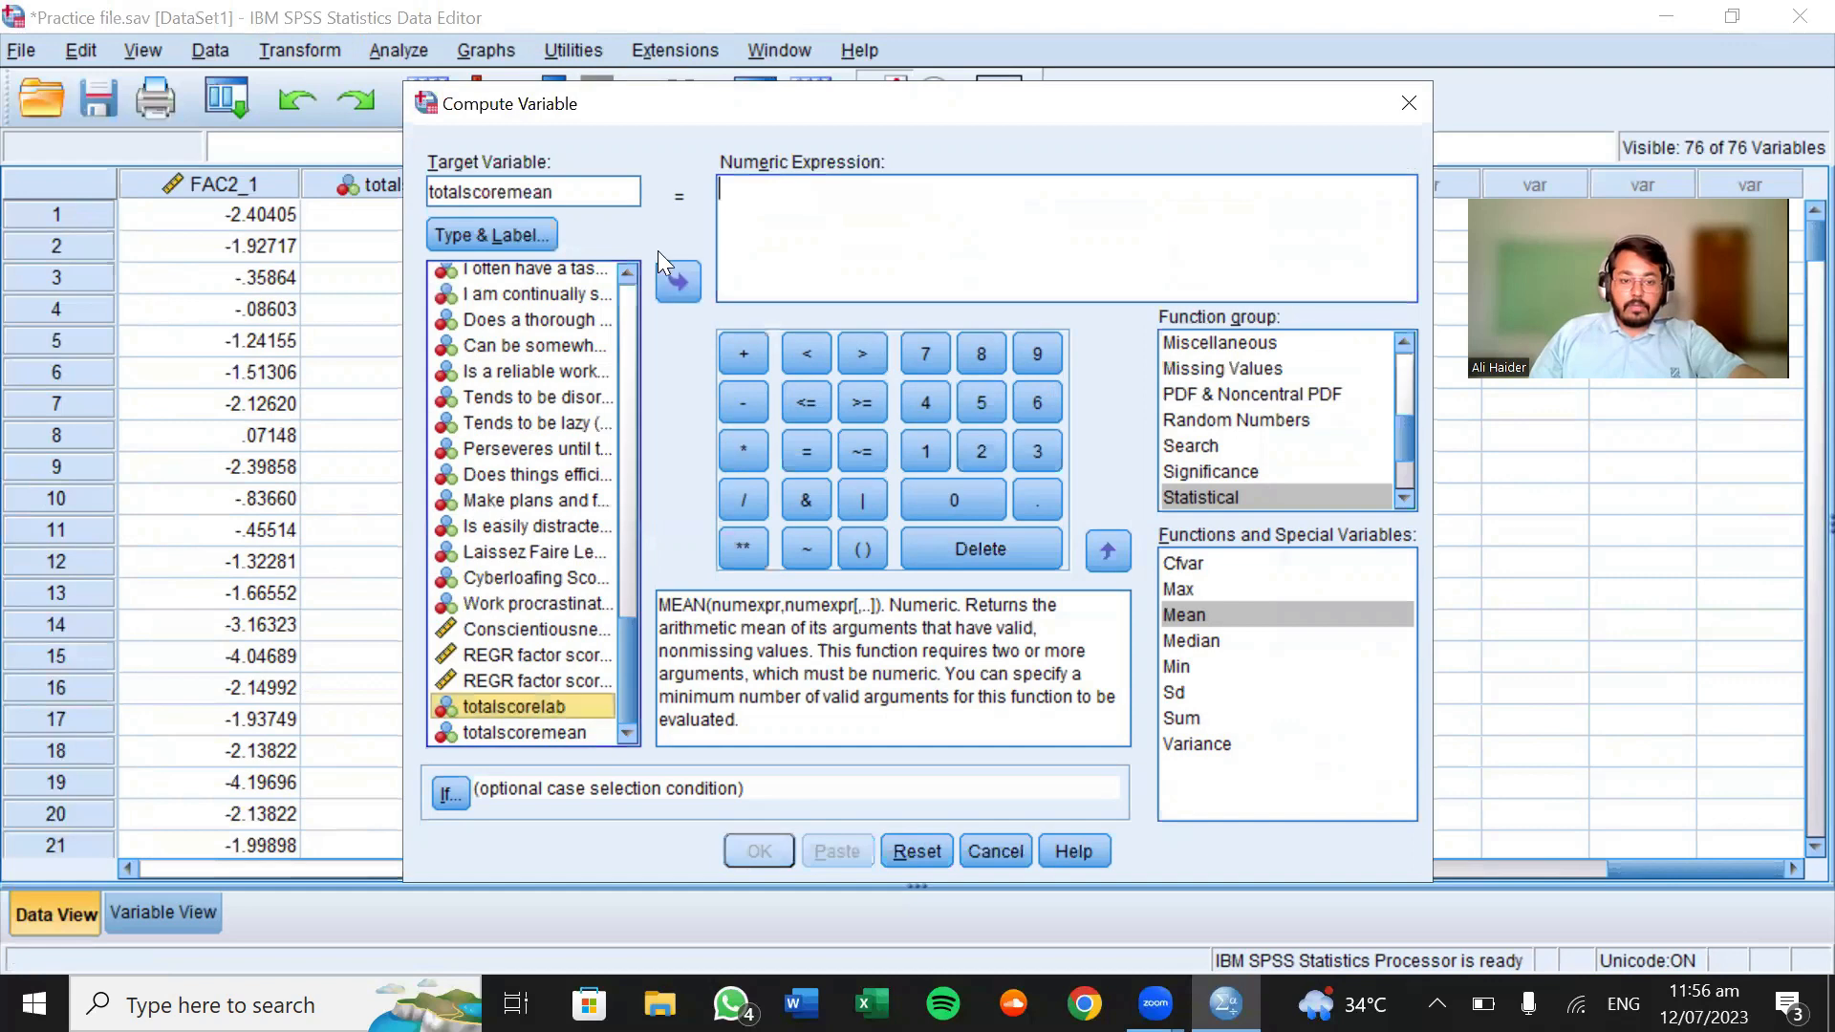
pyautogui.click(678, 279)
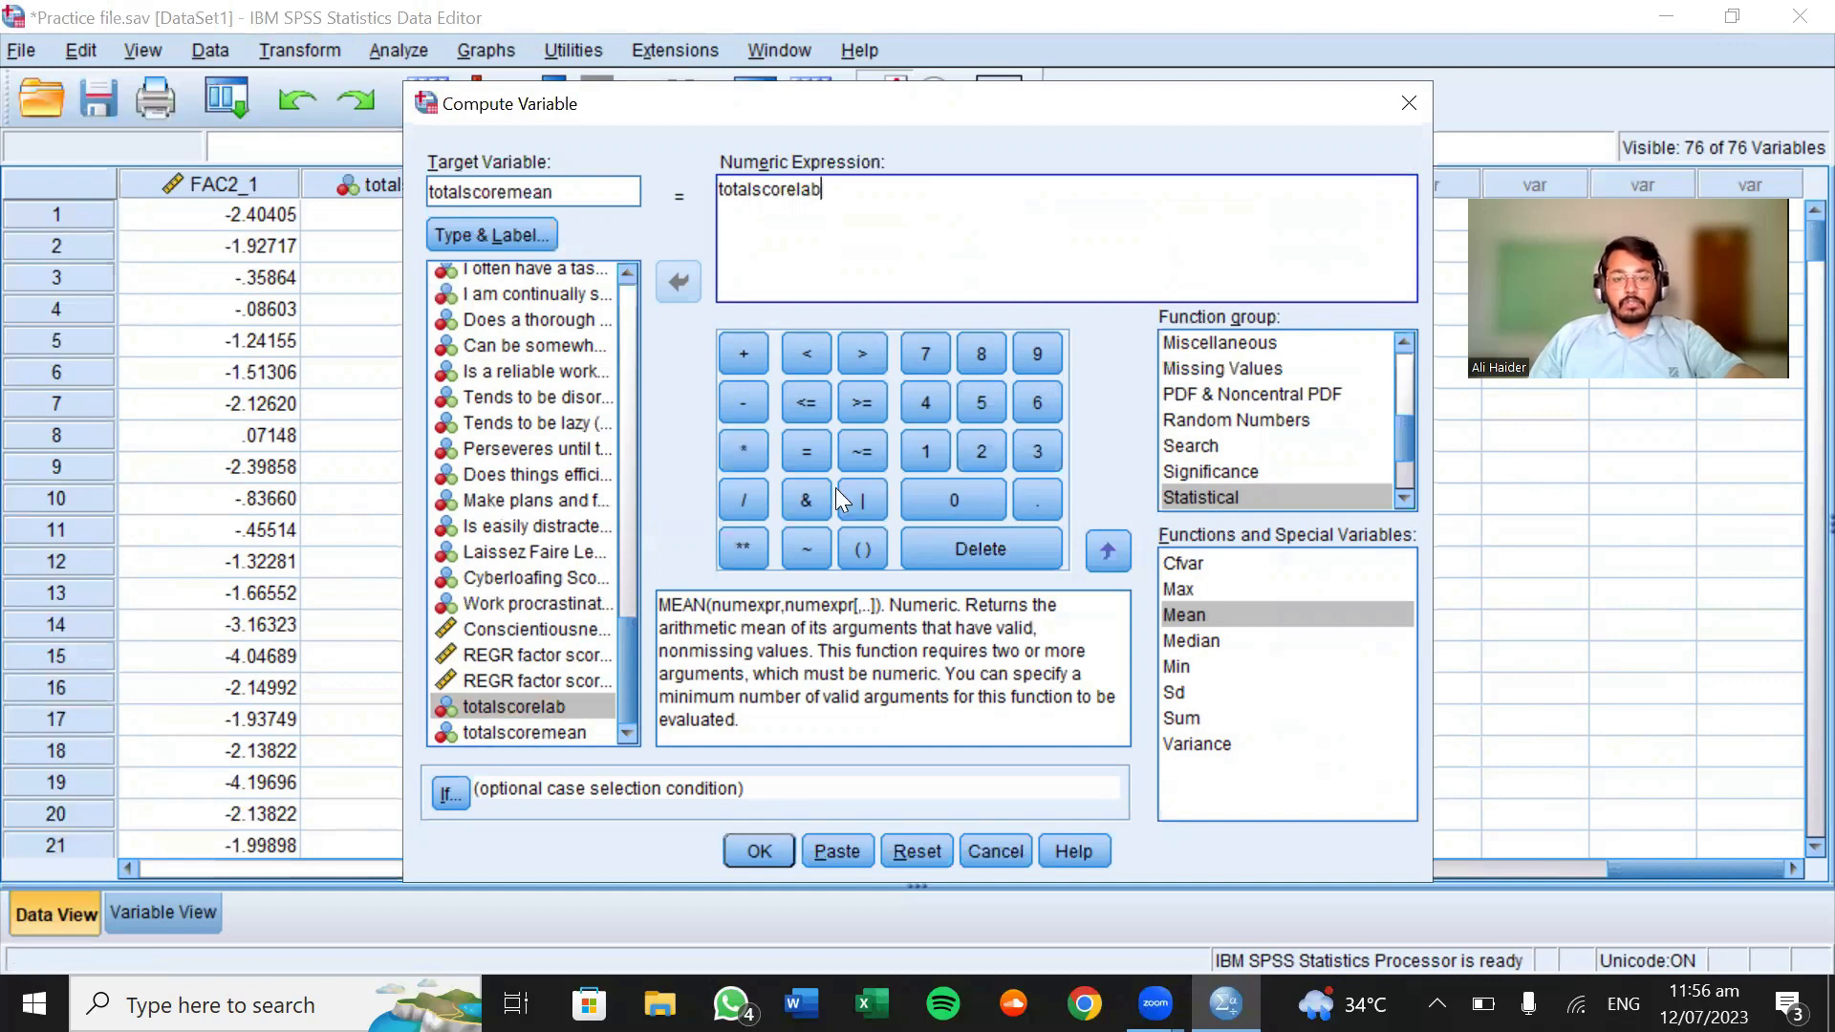
pyautogui.click(742, 501)
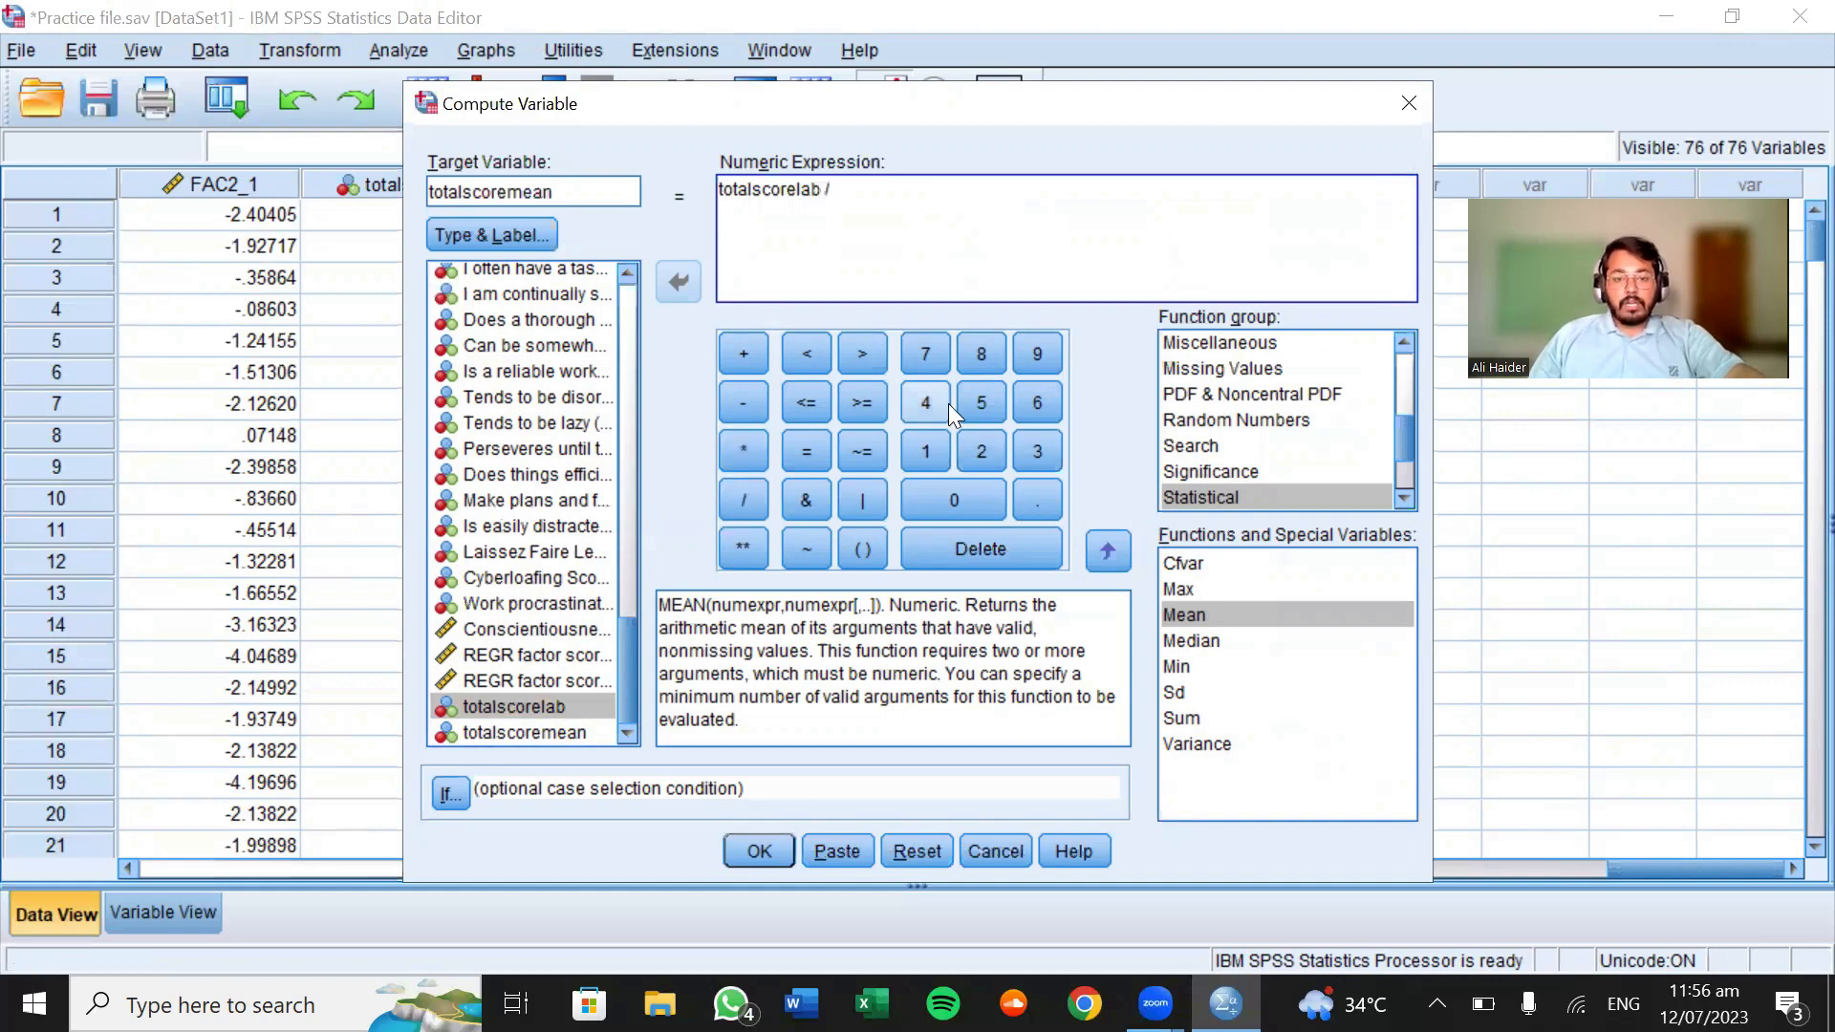
pyautogui.click(1035, 403)
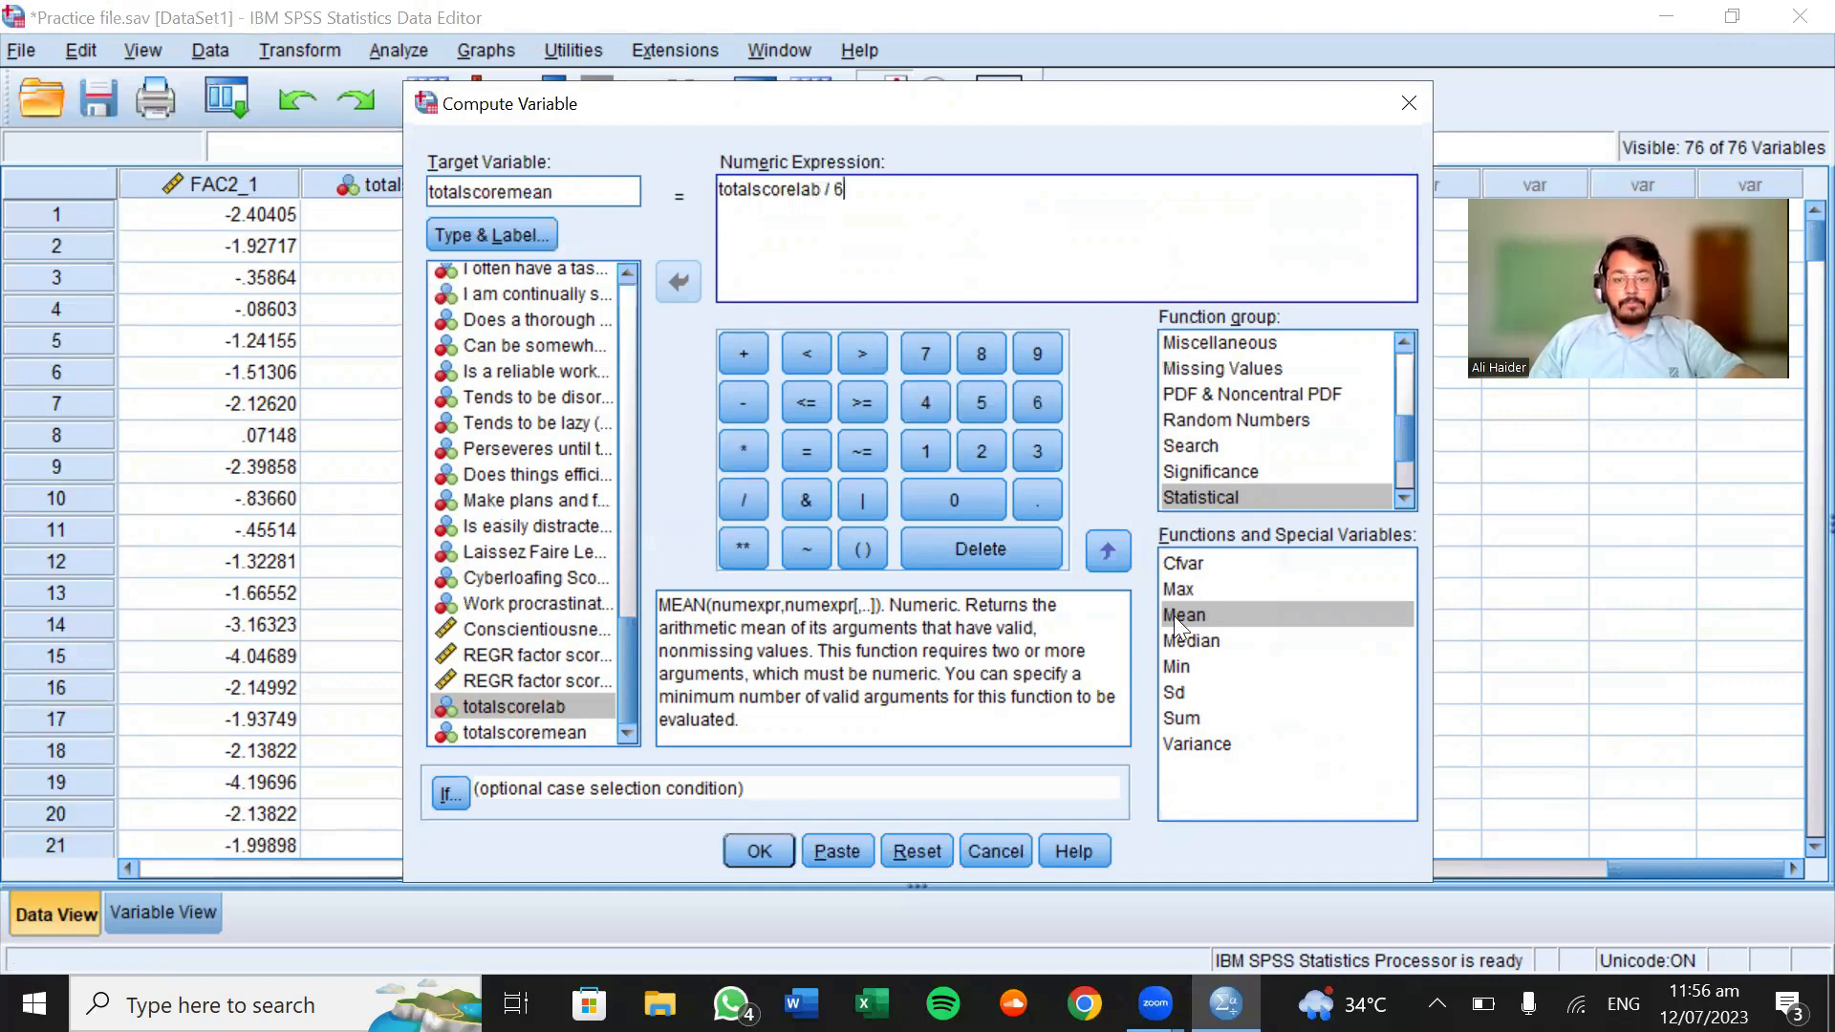
pyautogui.click(760, 851)
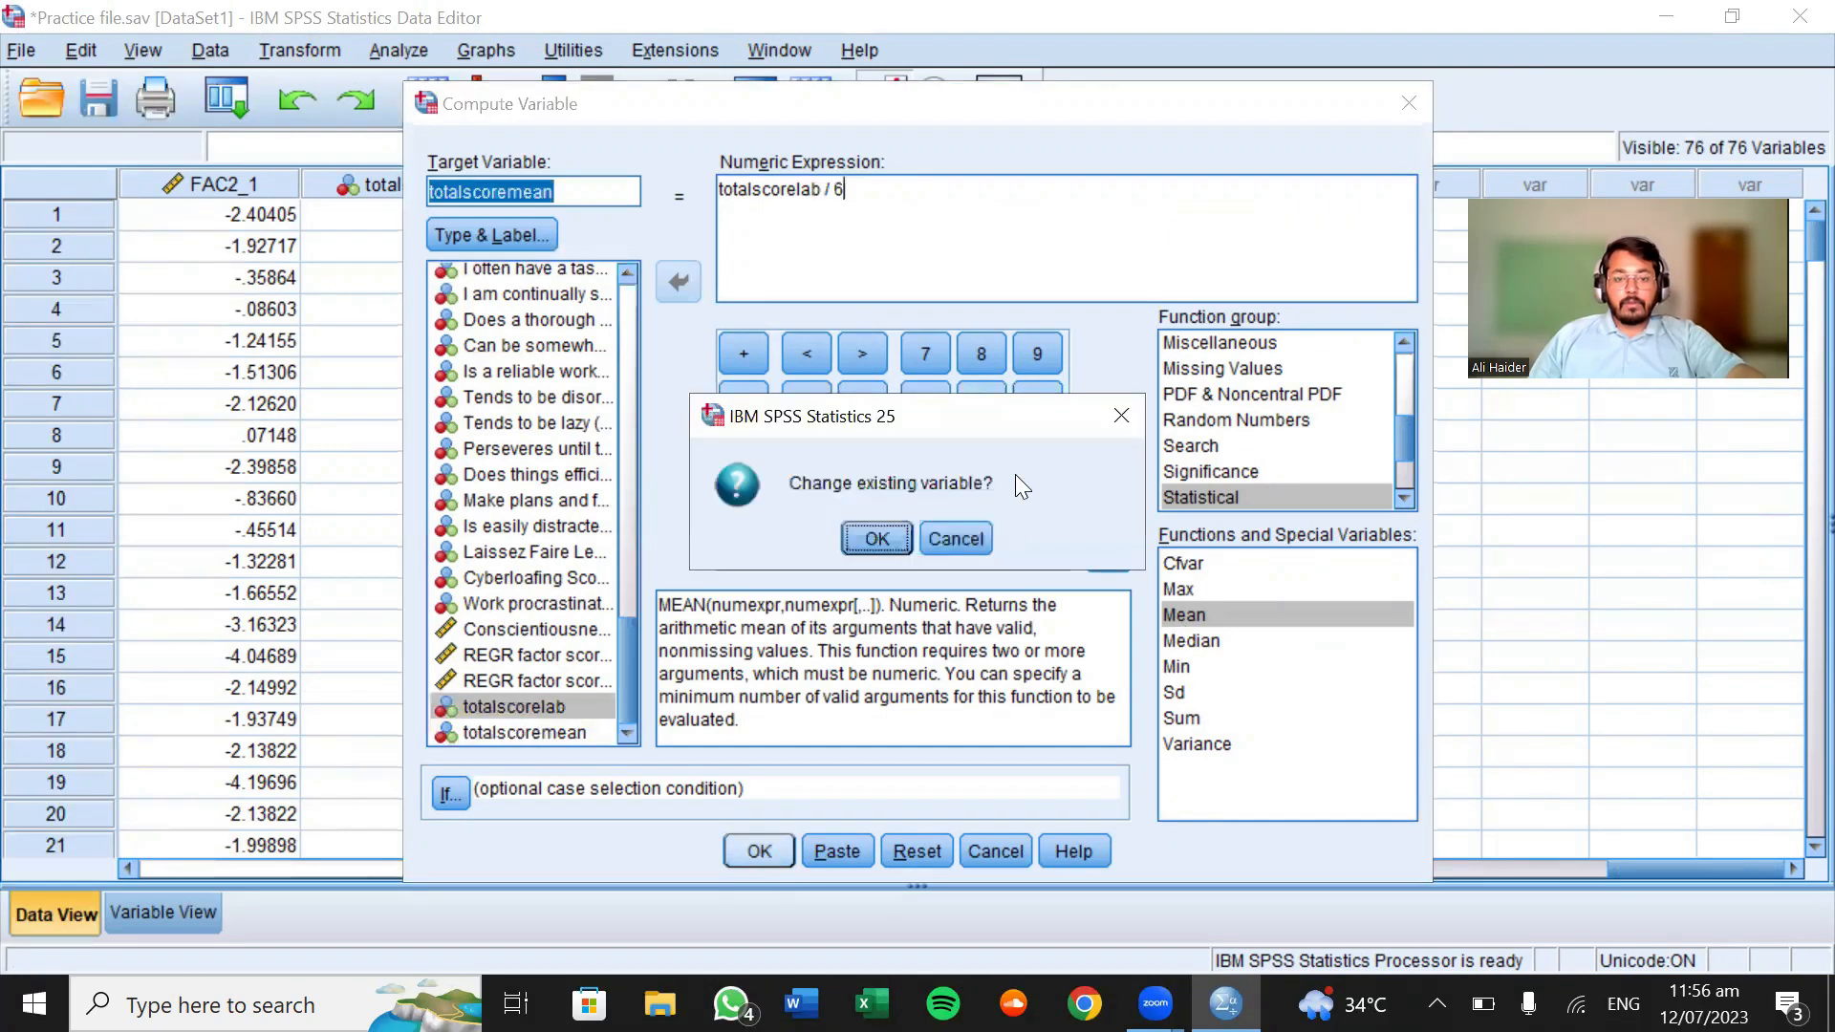
pyautogui.click(940, 535)
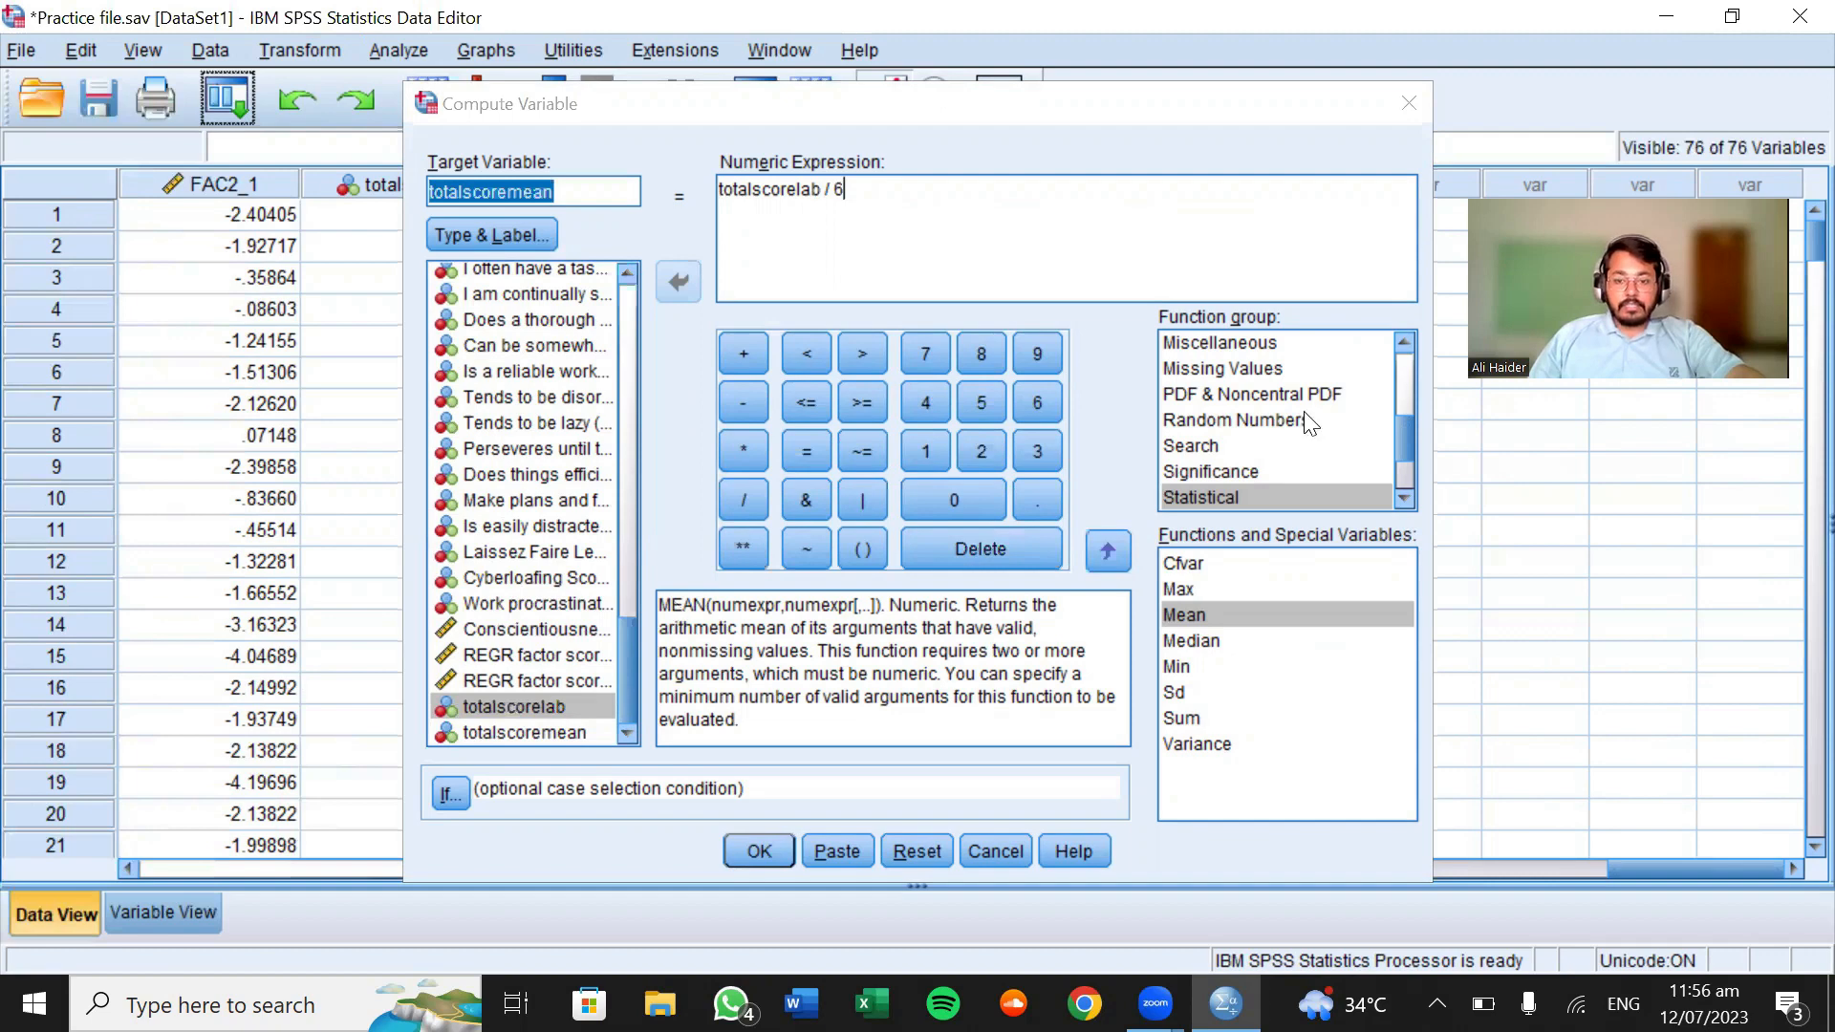
# Consult the Median function's description and replace the numeric expression with the opening of a mean function, MEAN(
pyautogui.scroll(-2, 1202, 477)
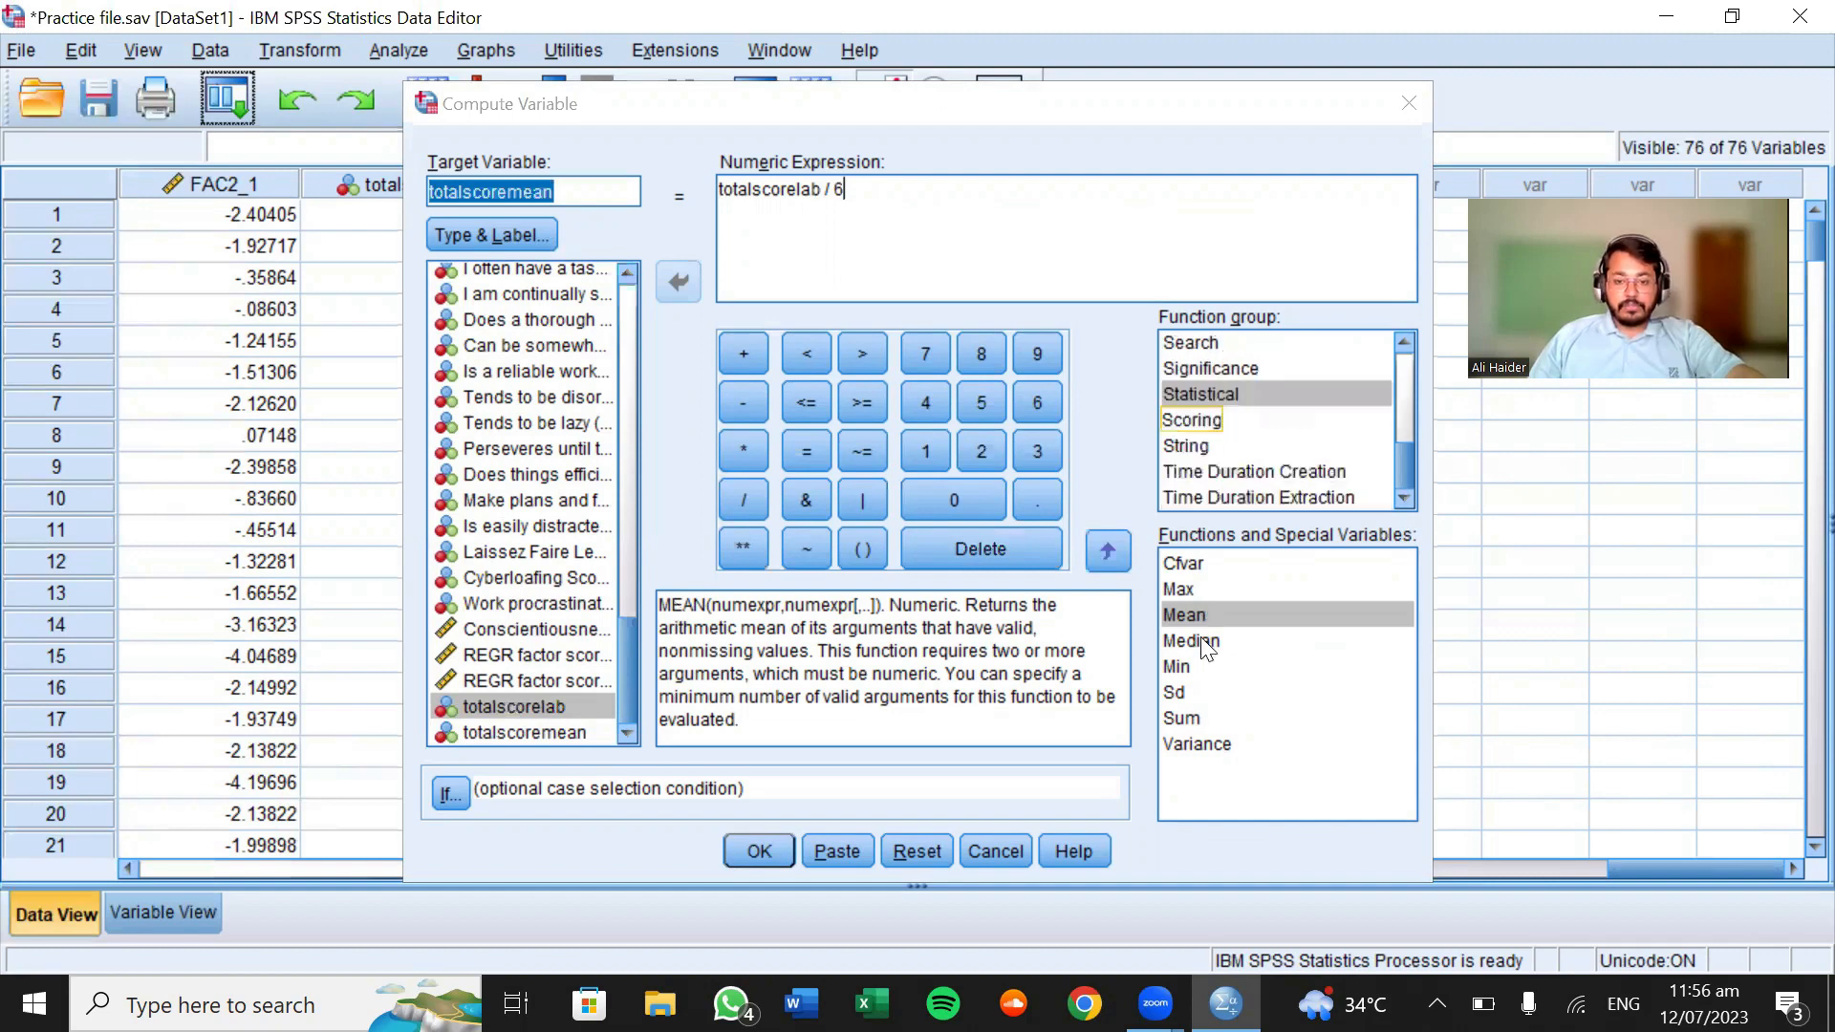
pyautogui.click(1196, 640)
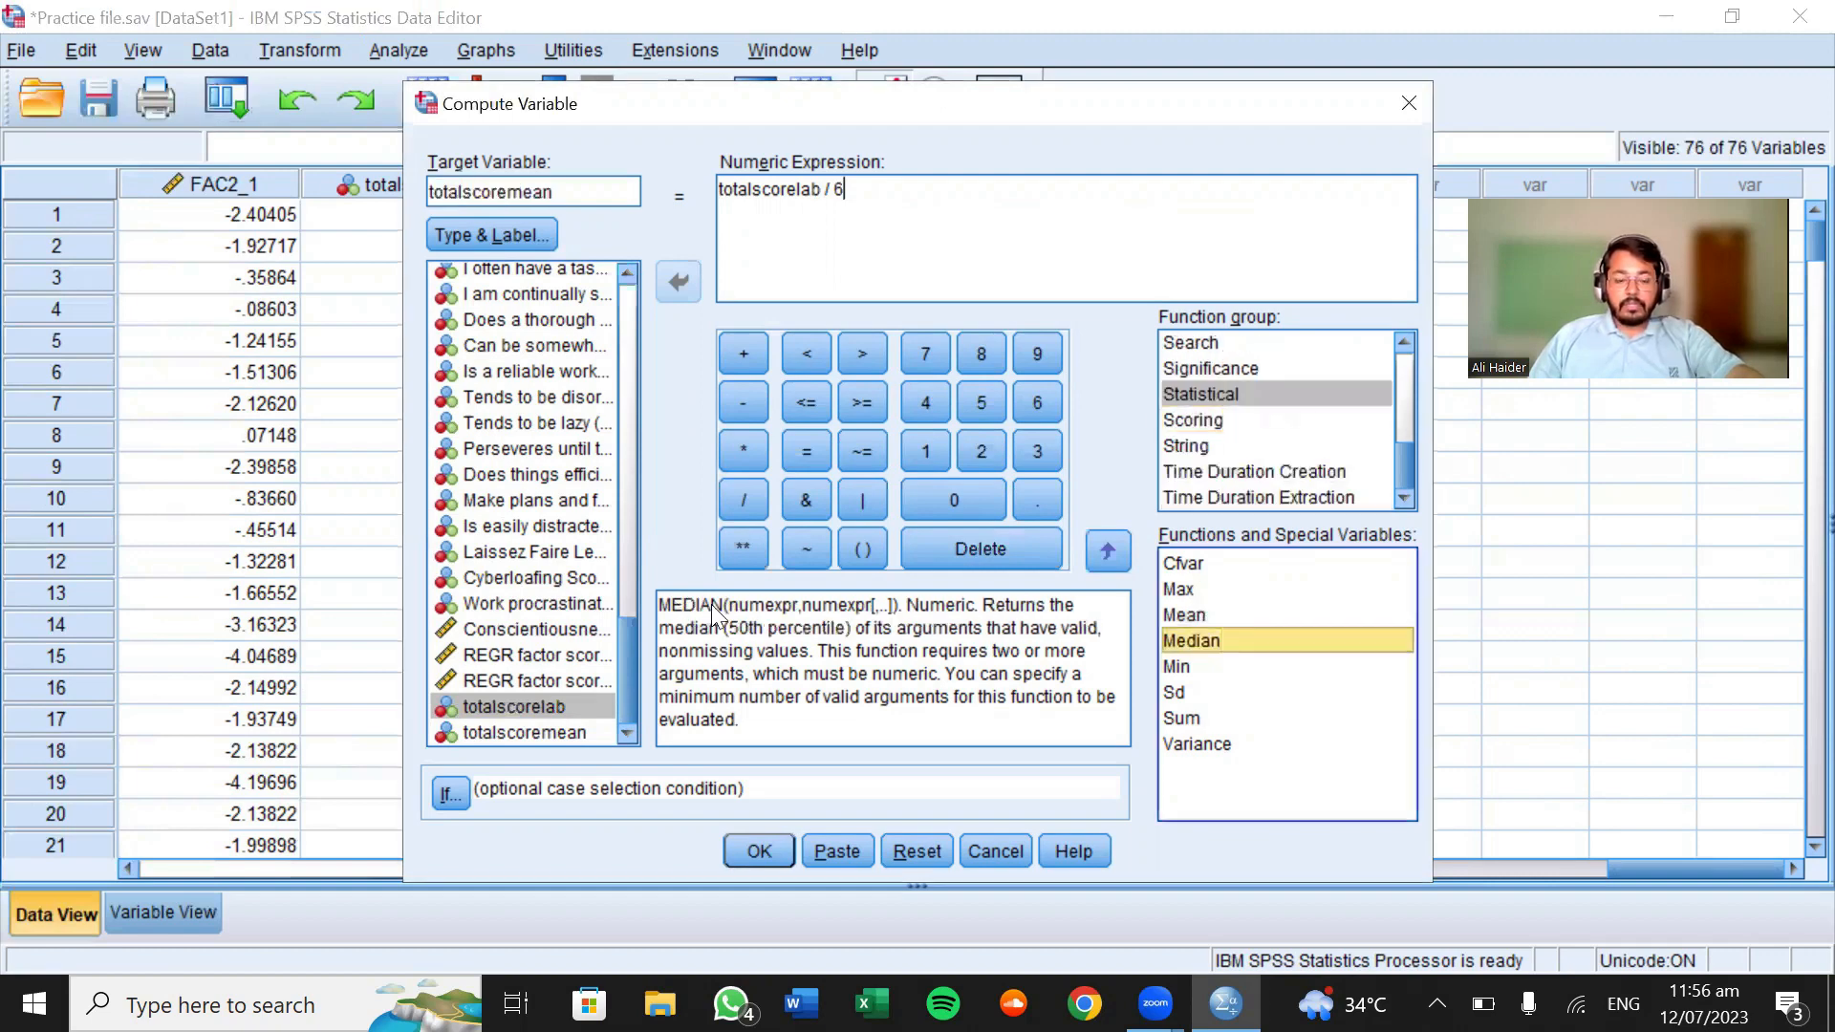
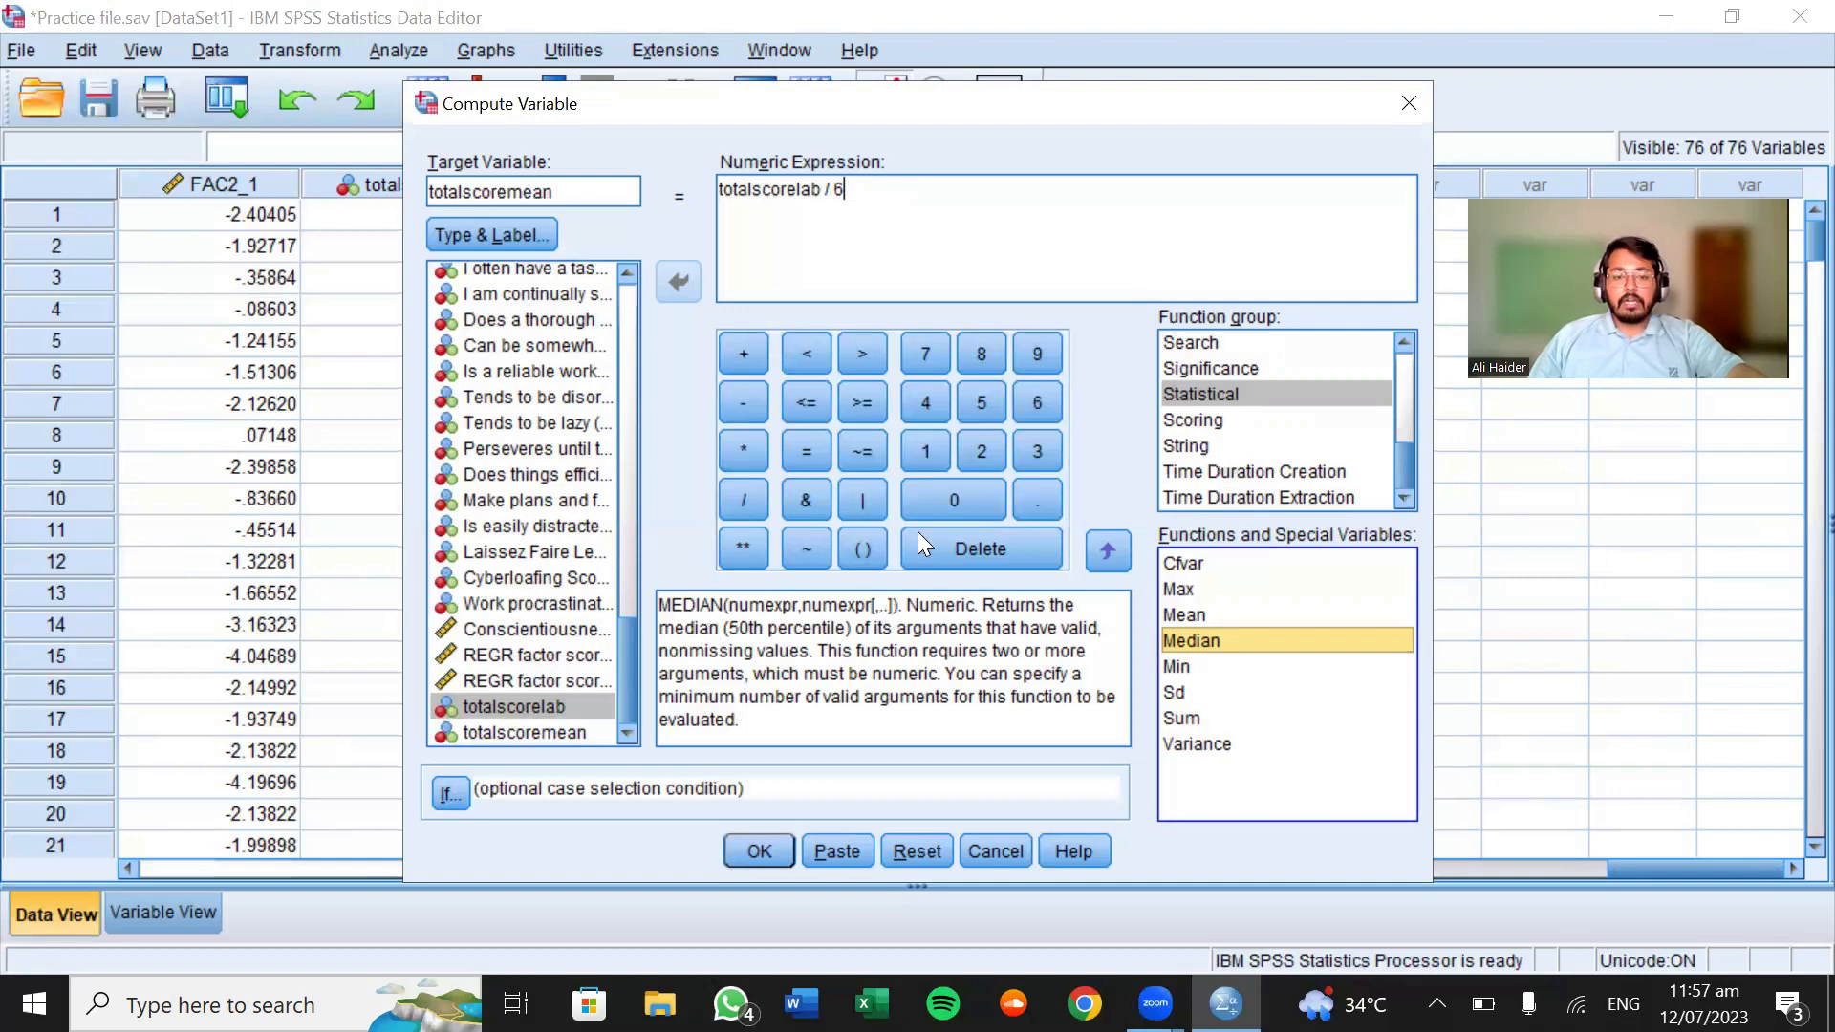
pyautogui.moveTo(880, 186); pyautogui.dragTo(824, 188)
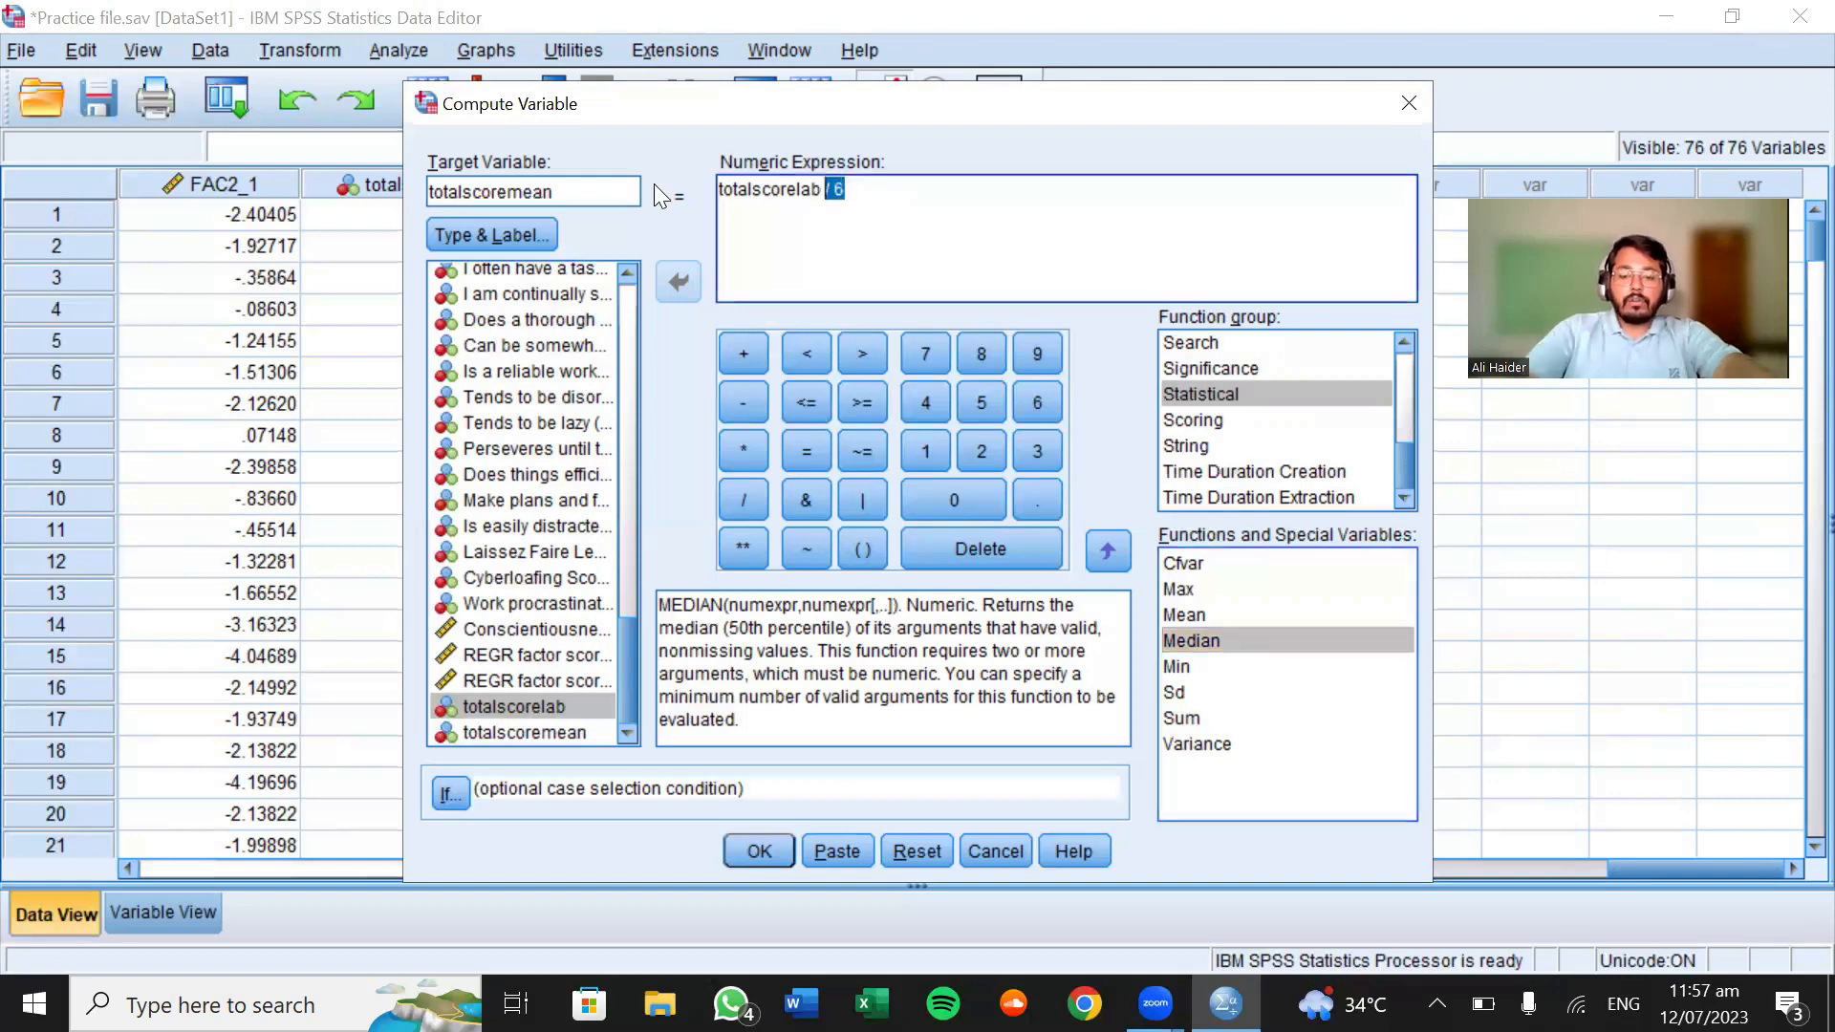
pyautogui.hotkey('ctrl', 'a')
pyautogui.press('BackSpace')
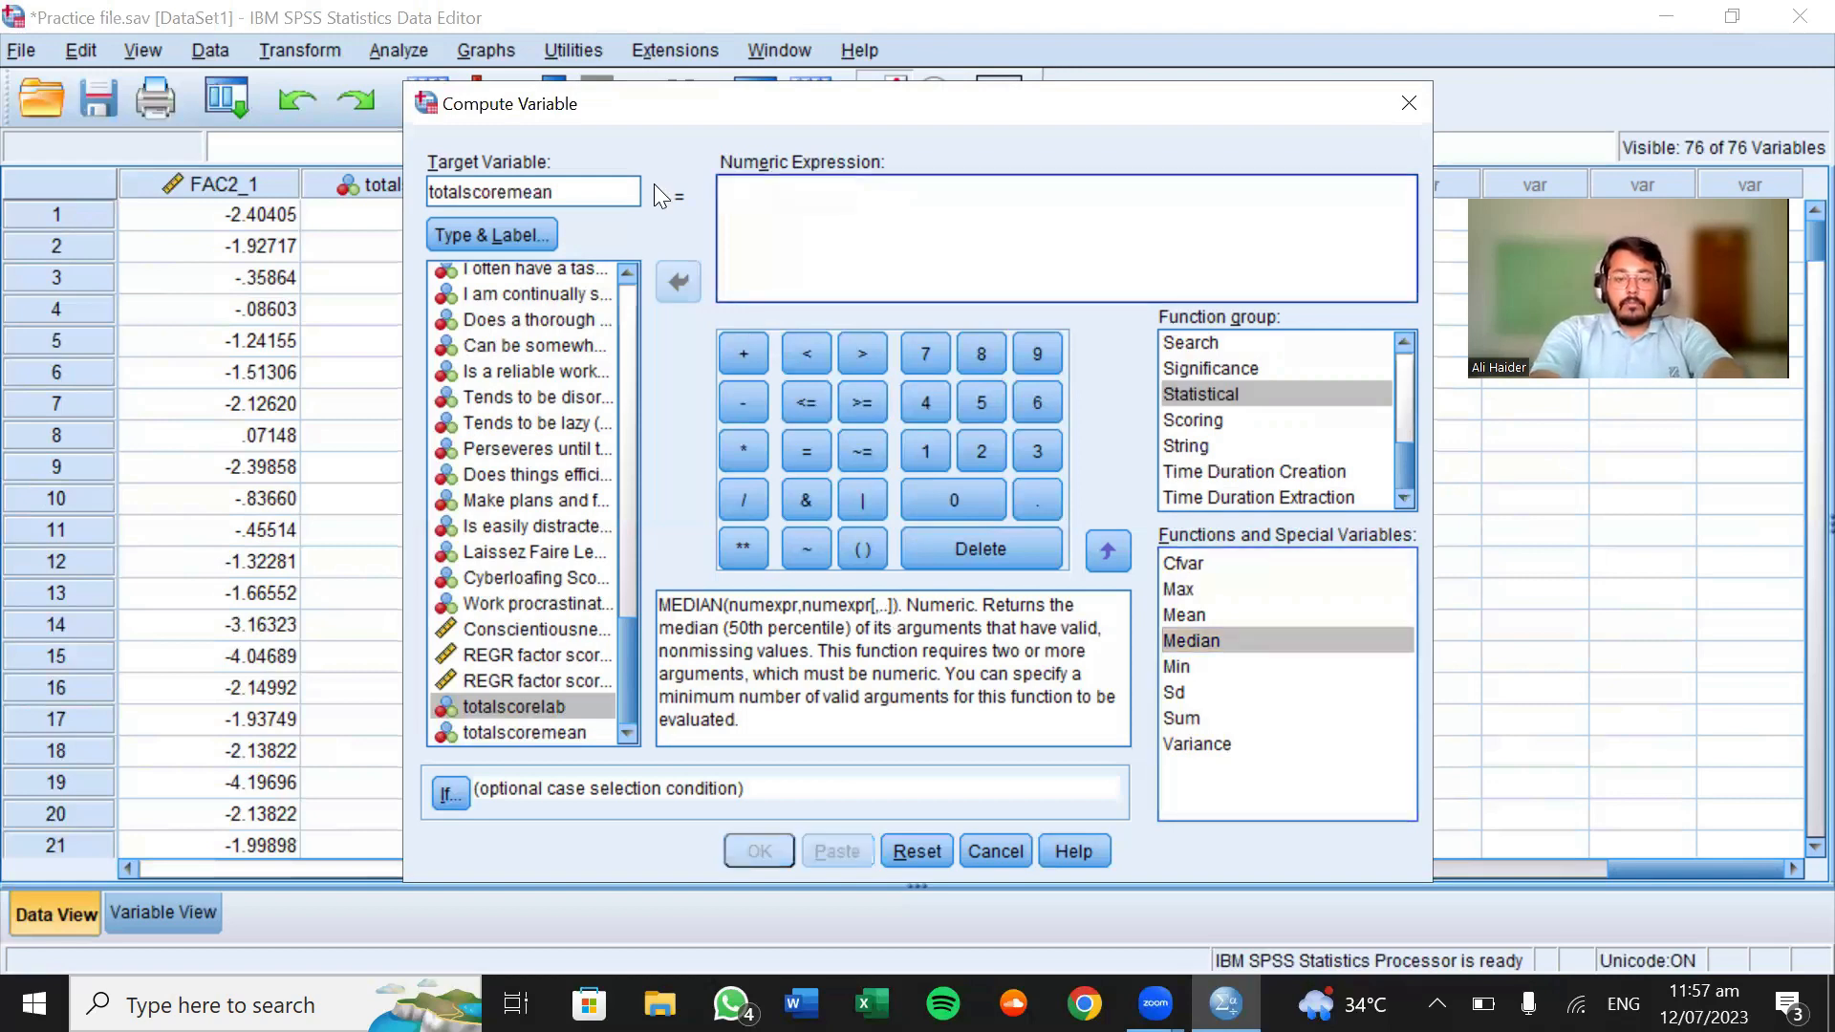
pyautogui.write('Mea')
pyautogui.press('BackSpace')
pyautogui.press('BackSpace')
pyautogui.write('EAN')
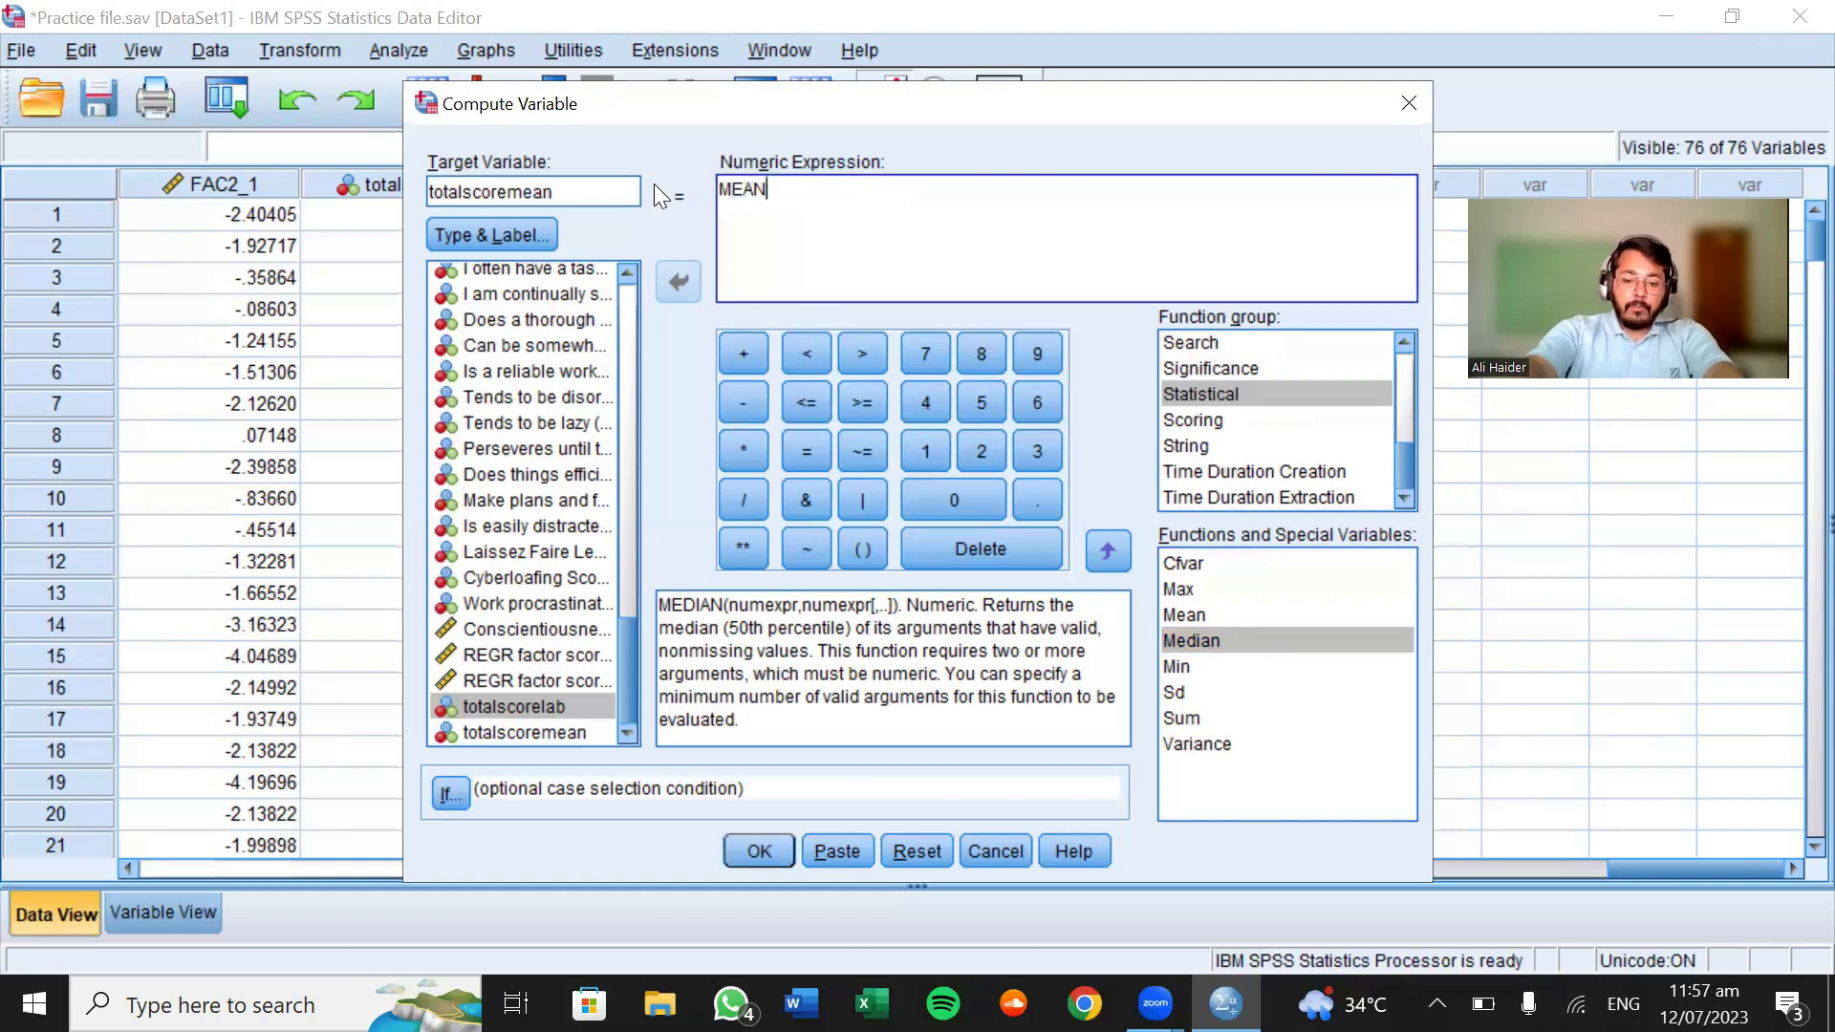
pyautogui.write('(')
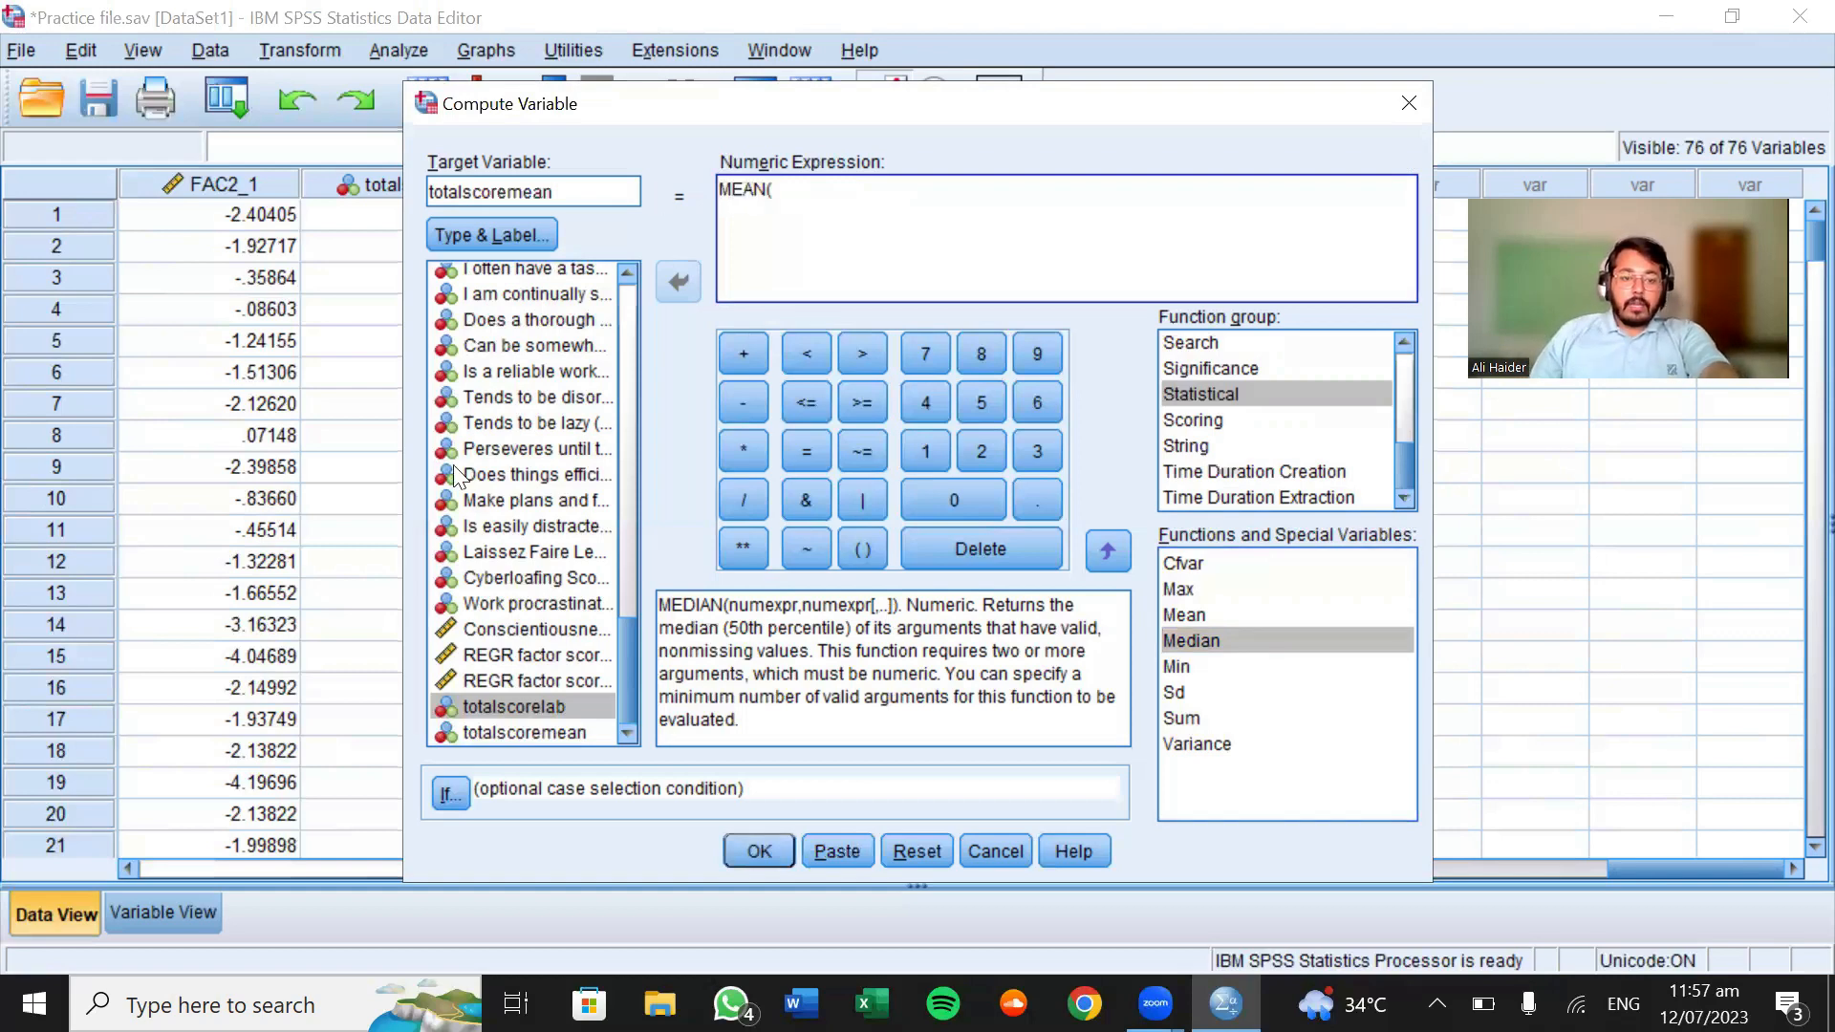
# Complete the expression as MEAN(LF1,LF2,LF3,LF4) using the first four "My manager" items as arguments
pyautogui.scroll(5, 557, 397)
pyautogui.scroll(3, 550, 392)
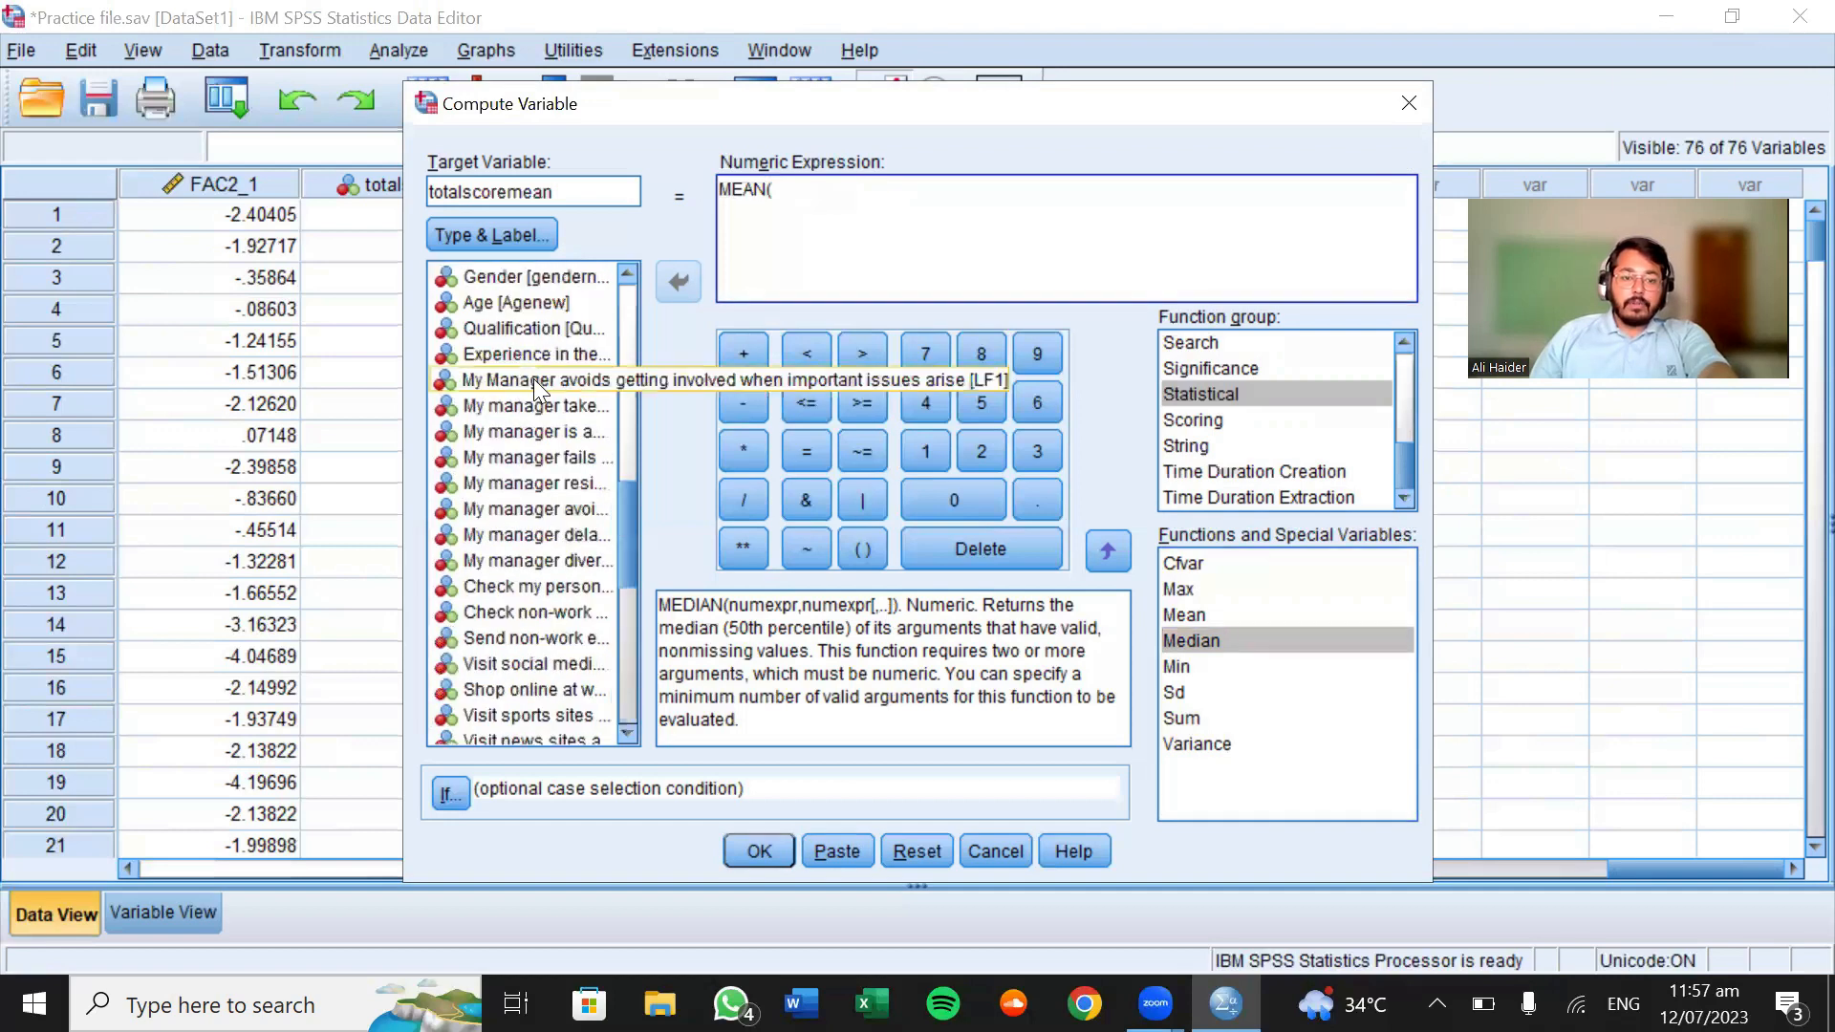
pyautogui.click(680, 279)
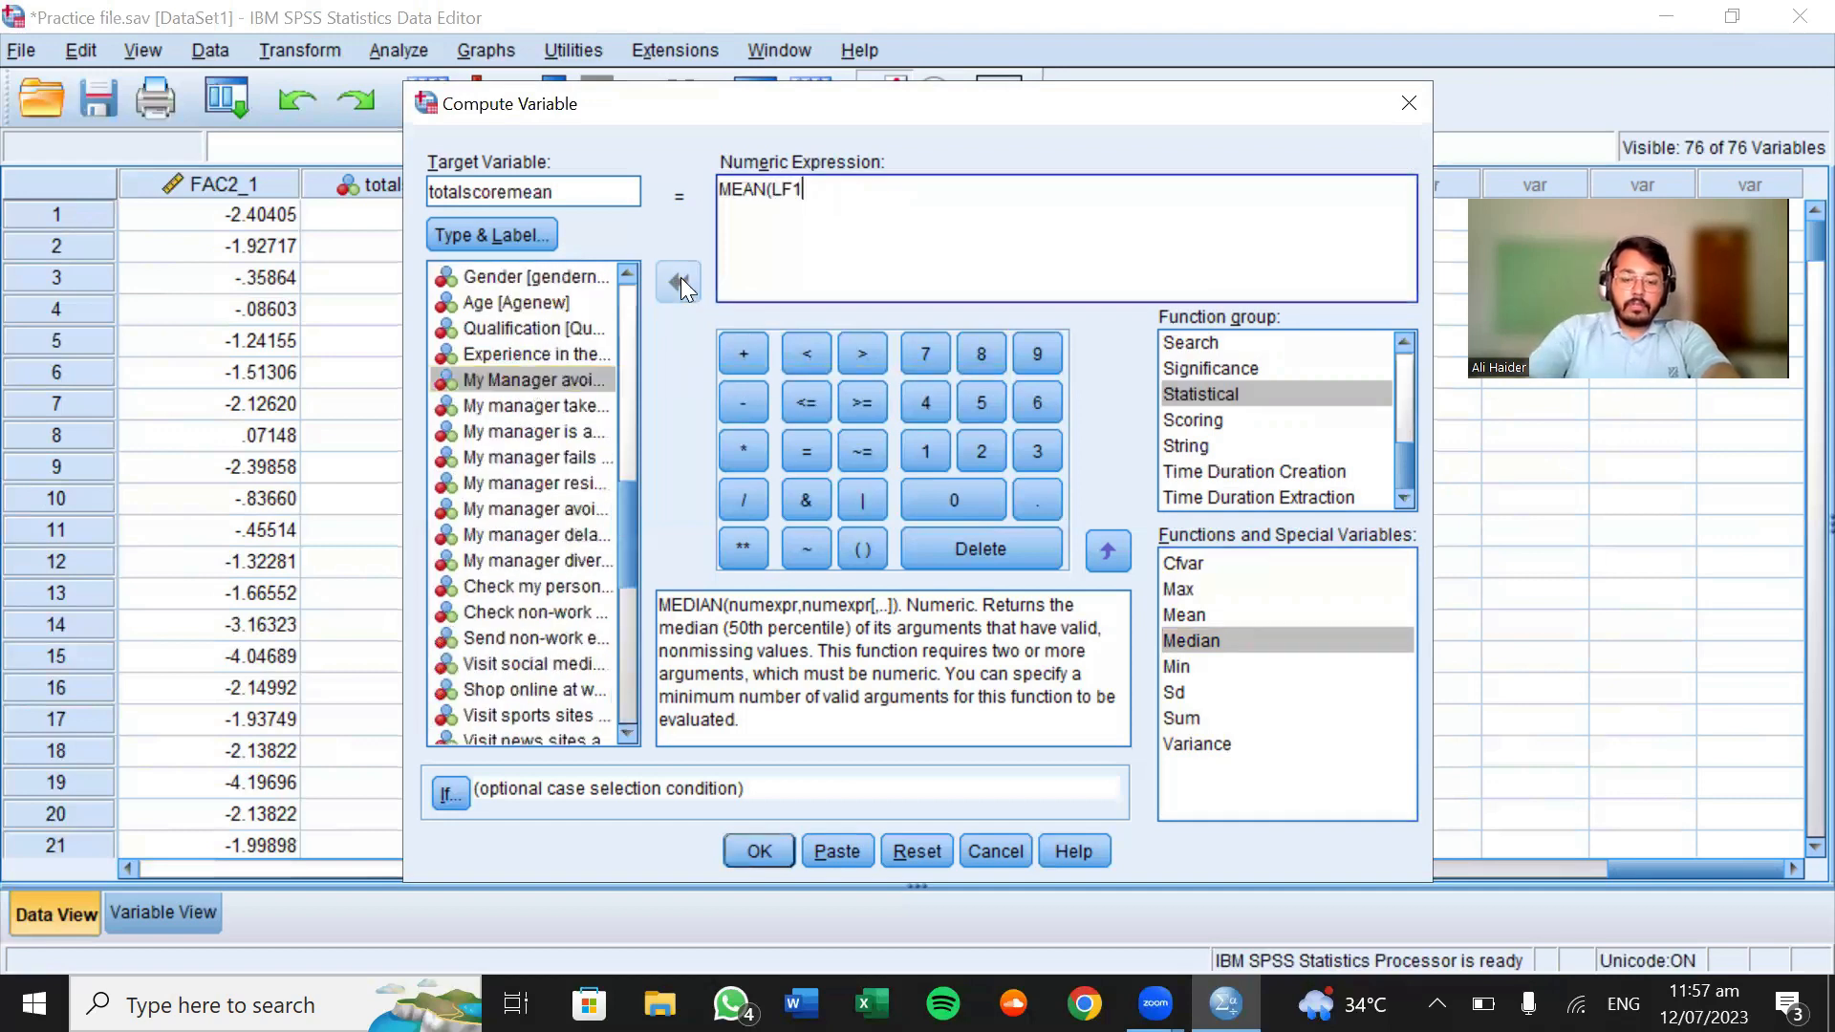
pyautogui.write(',')
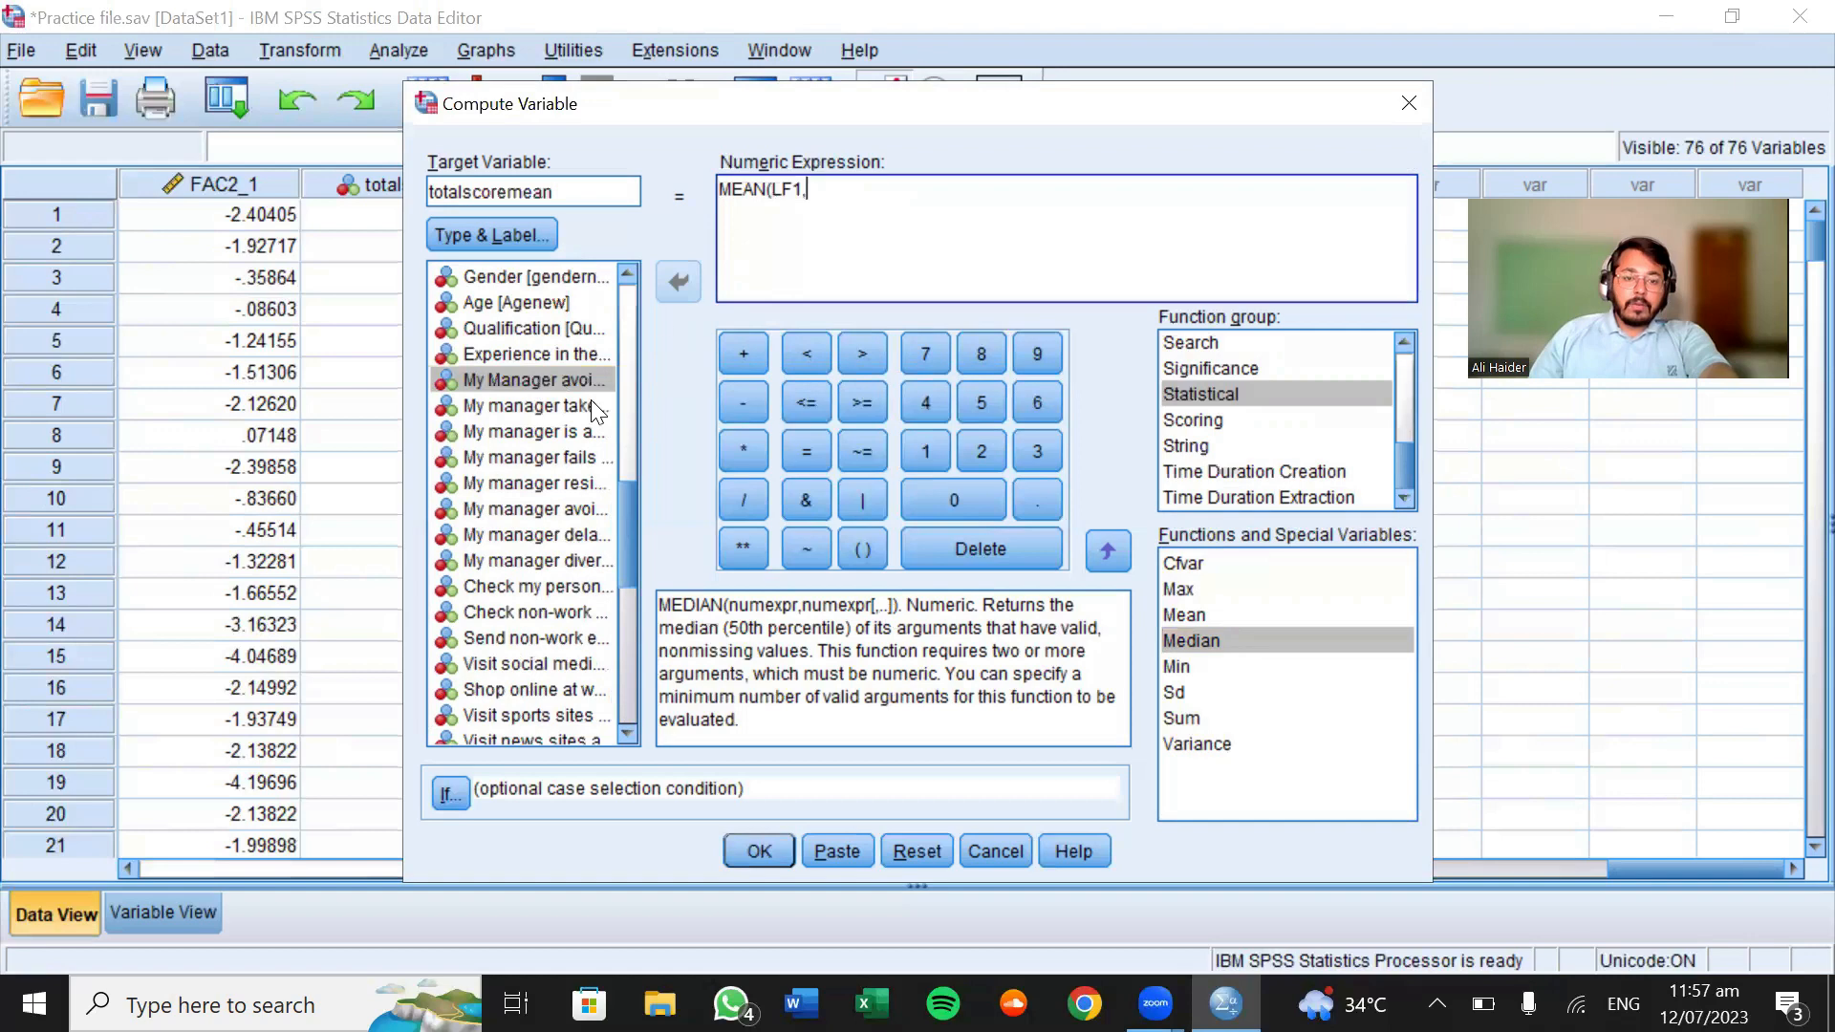
pyautogui.click(676, 279)
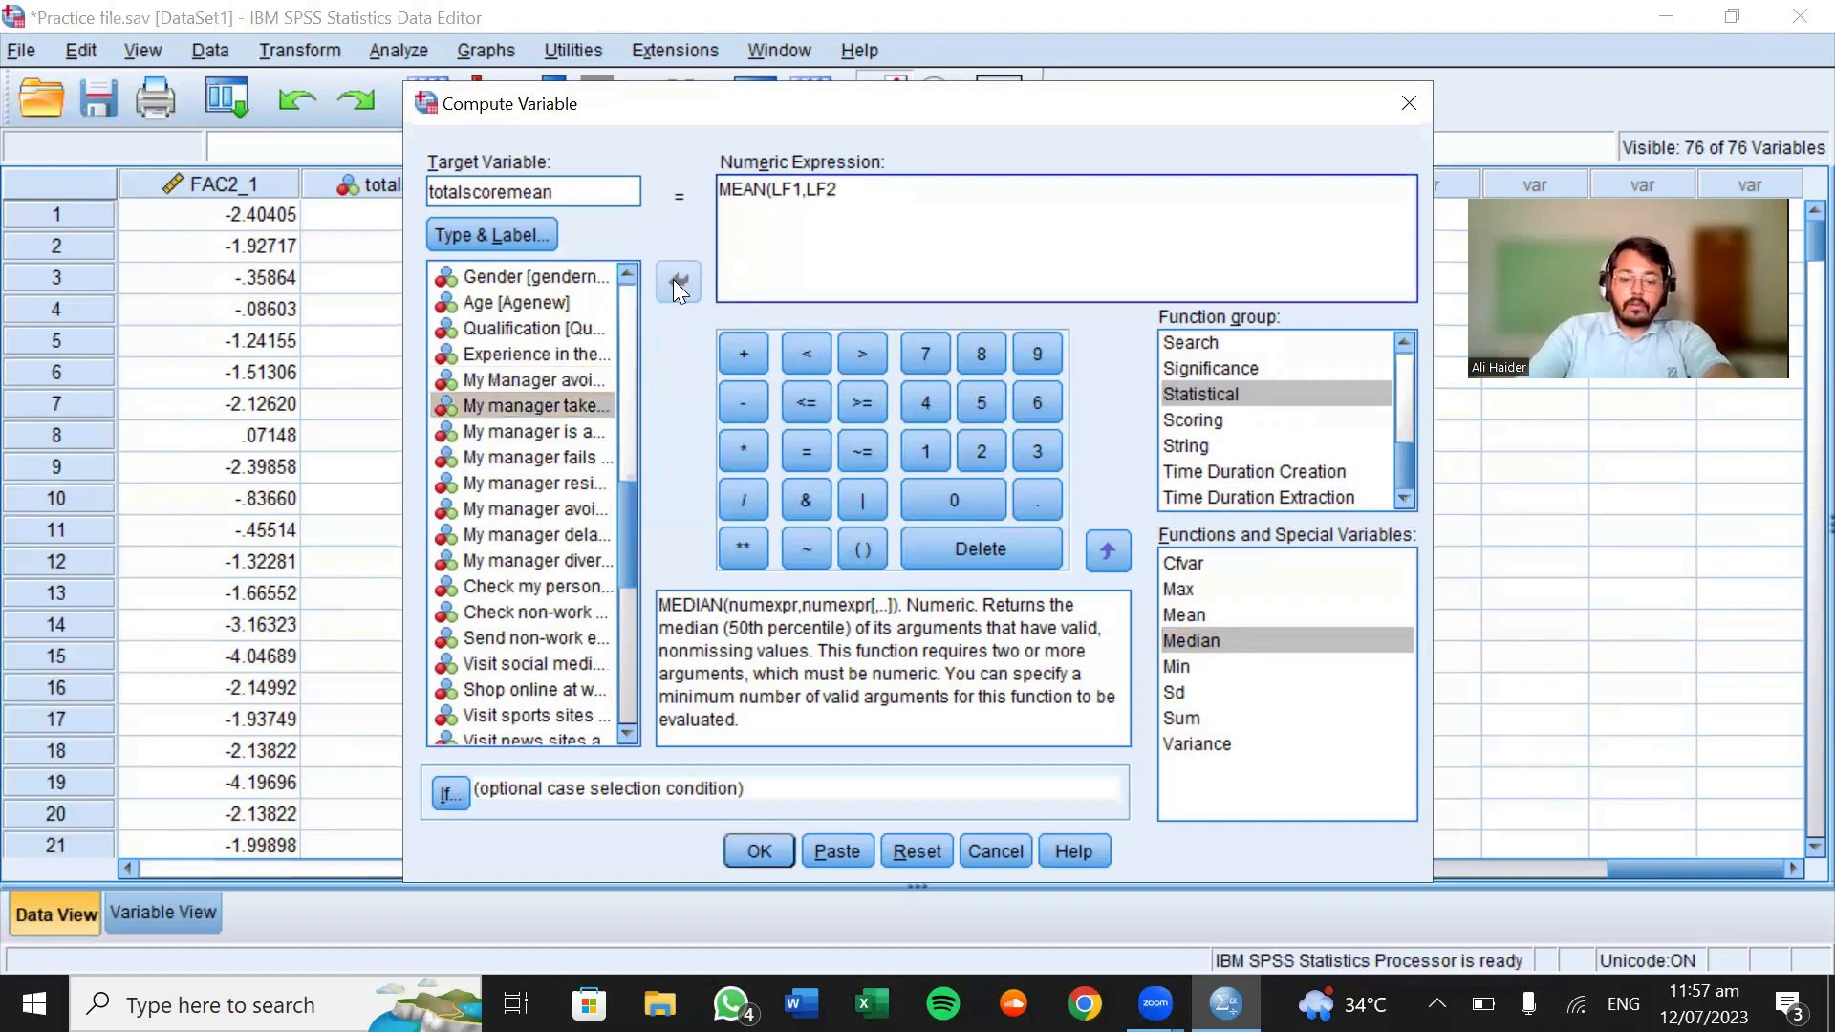
pyautogui.write(',')
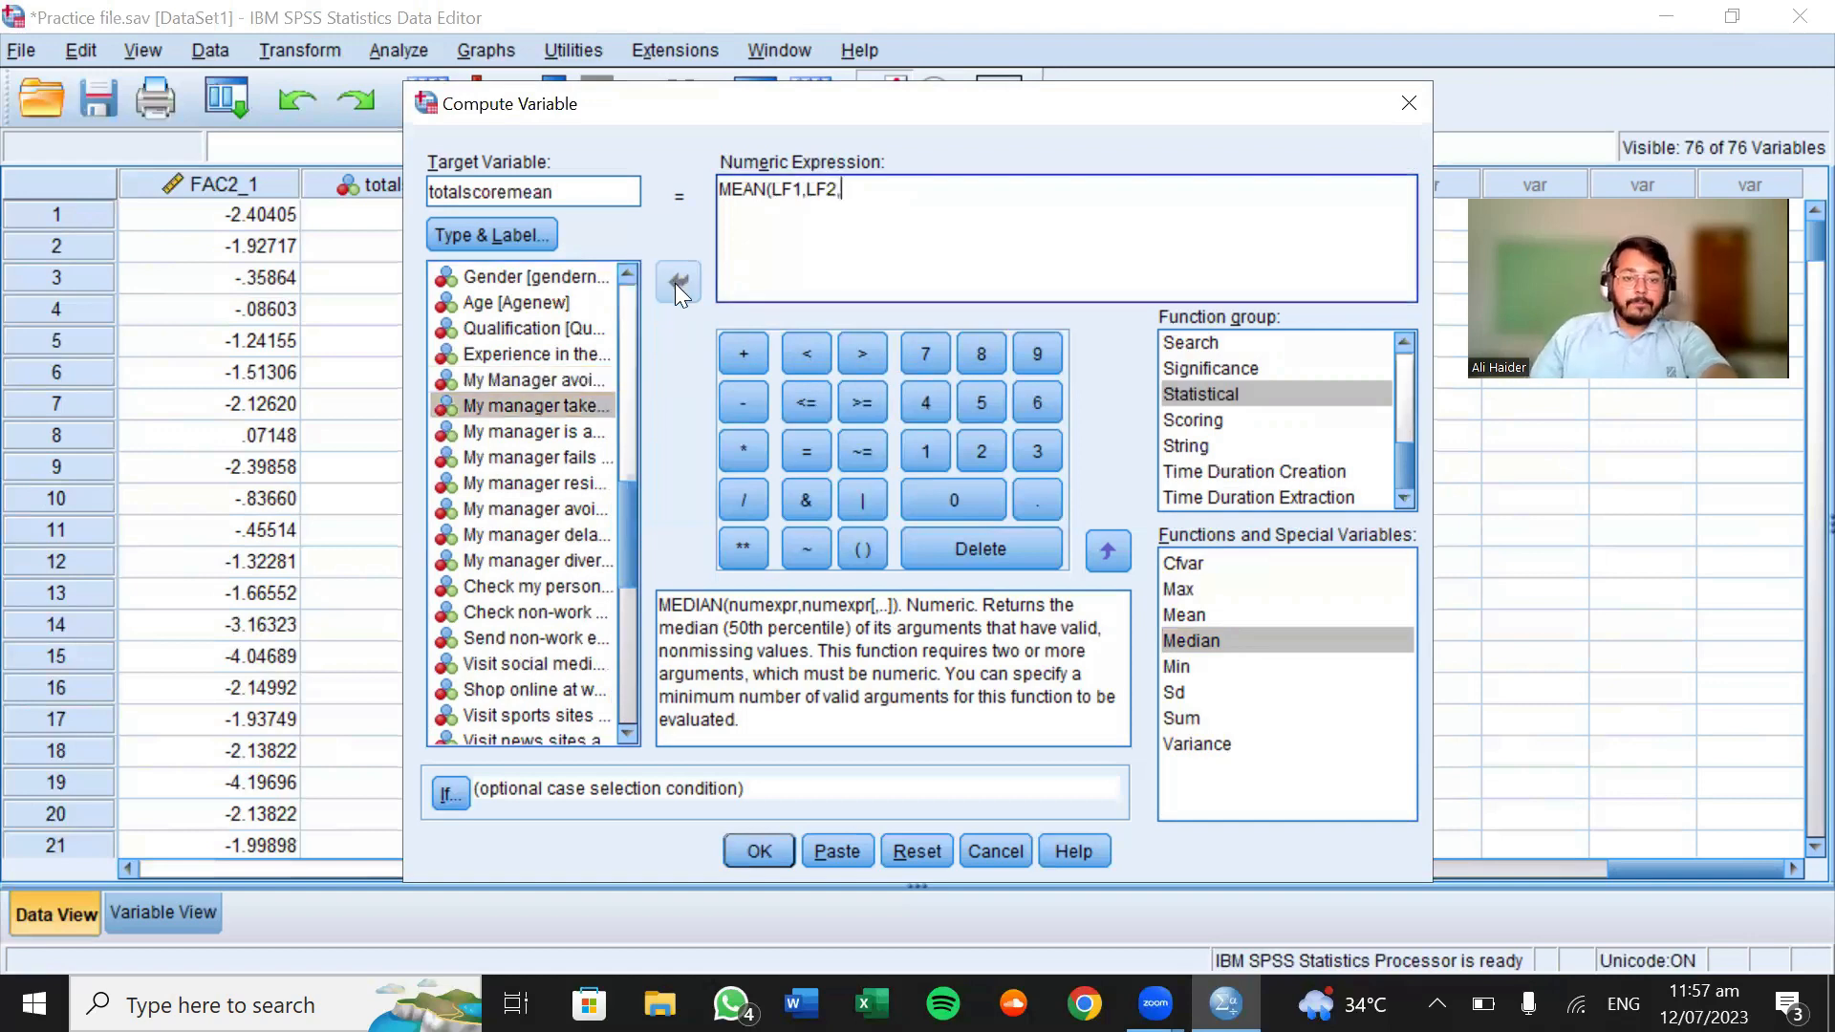
pyautogui.click(559, 432)
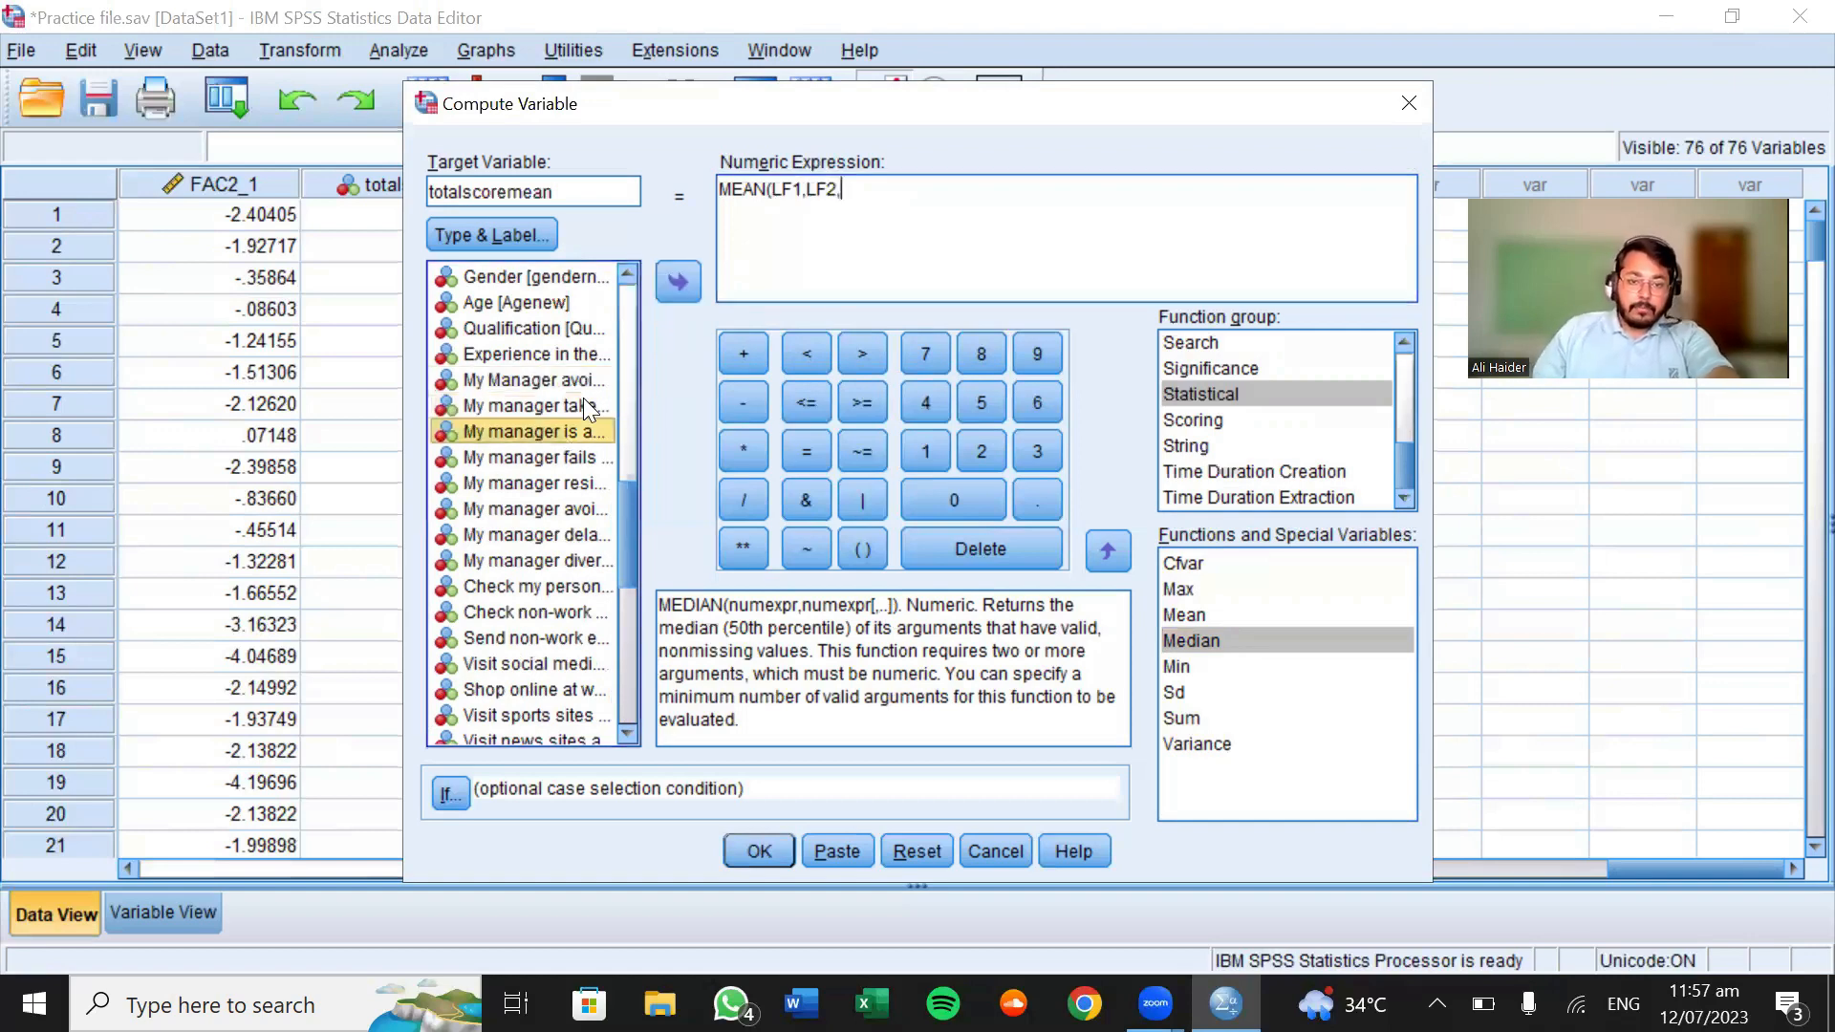
pyautogui.click(678, 279)
pyautogui.write(',')
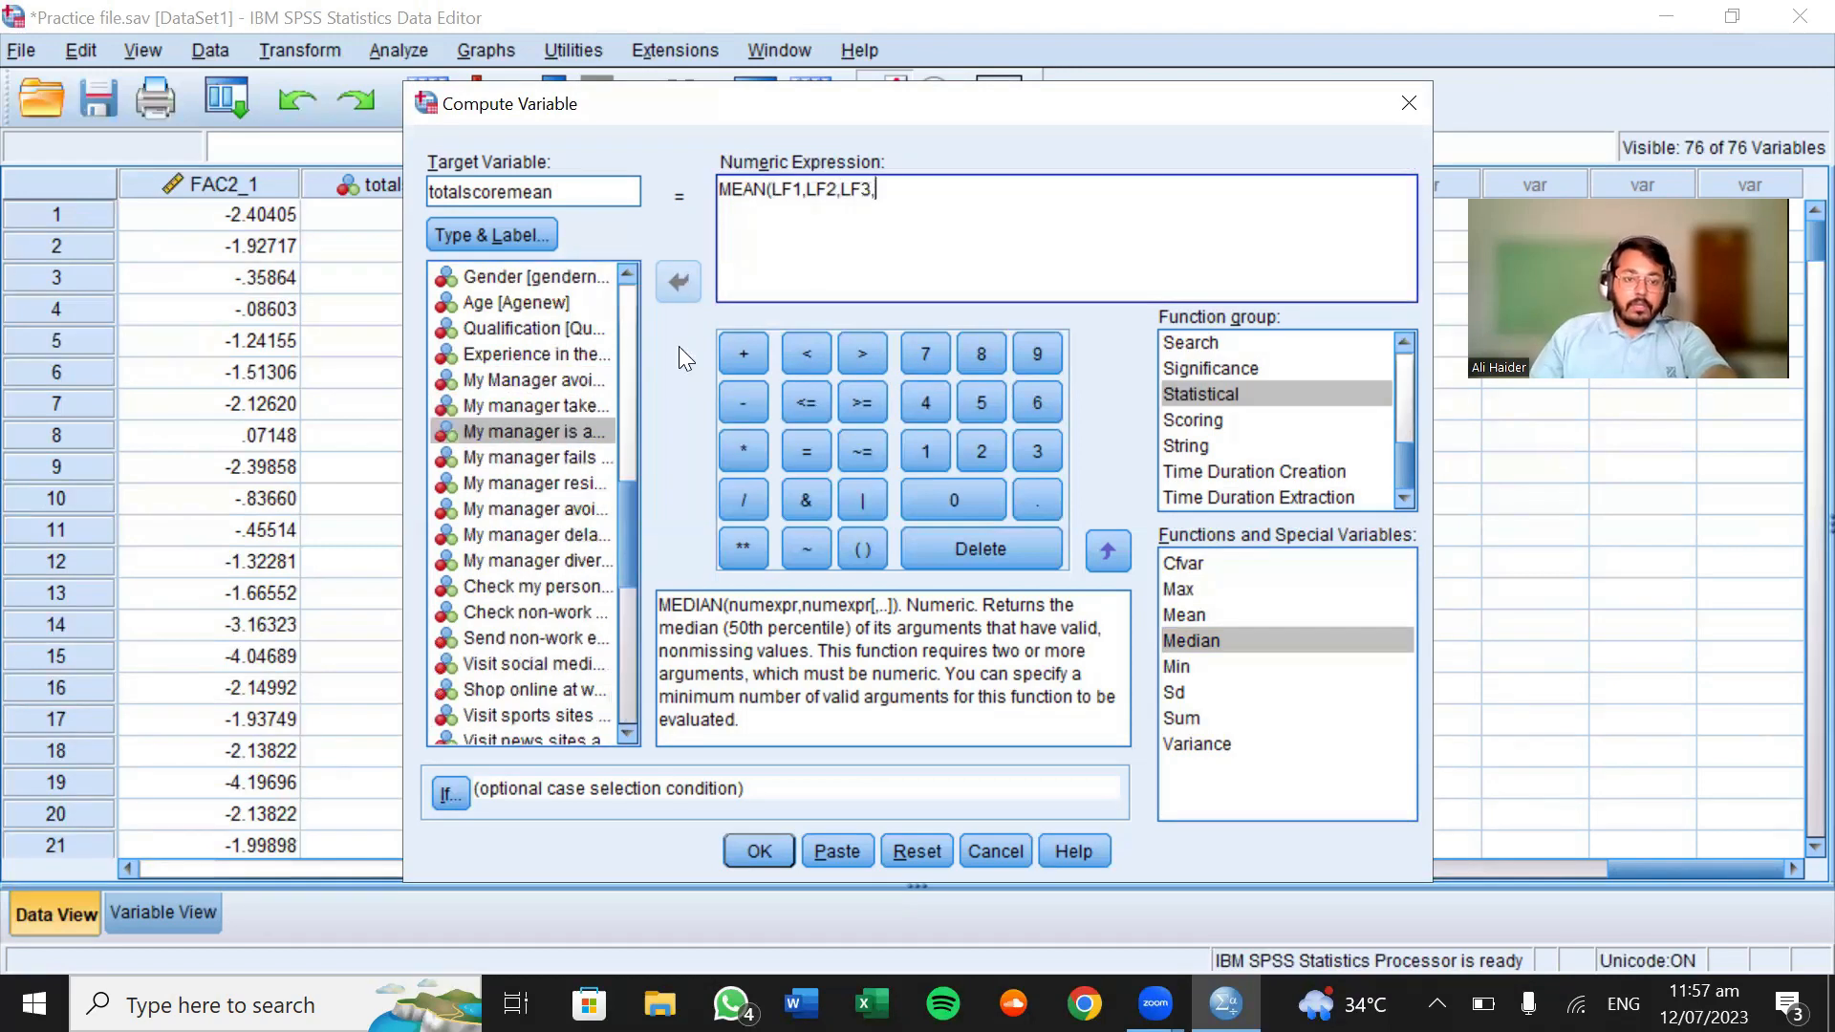
pyautogui.click(497, 458)
pyautogui.click(681, 281)
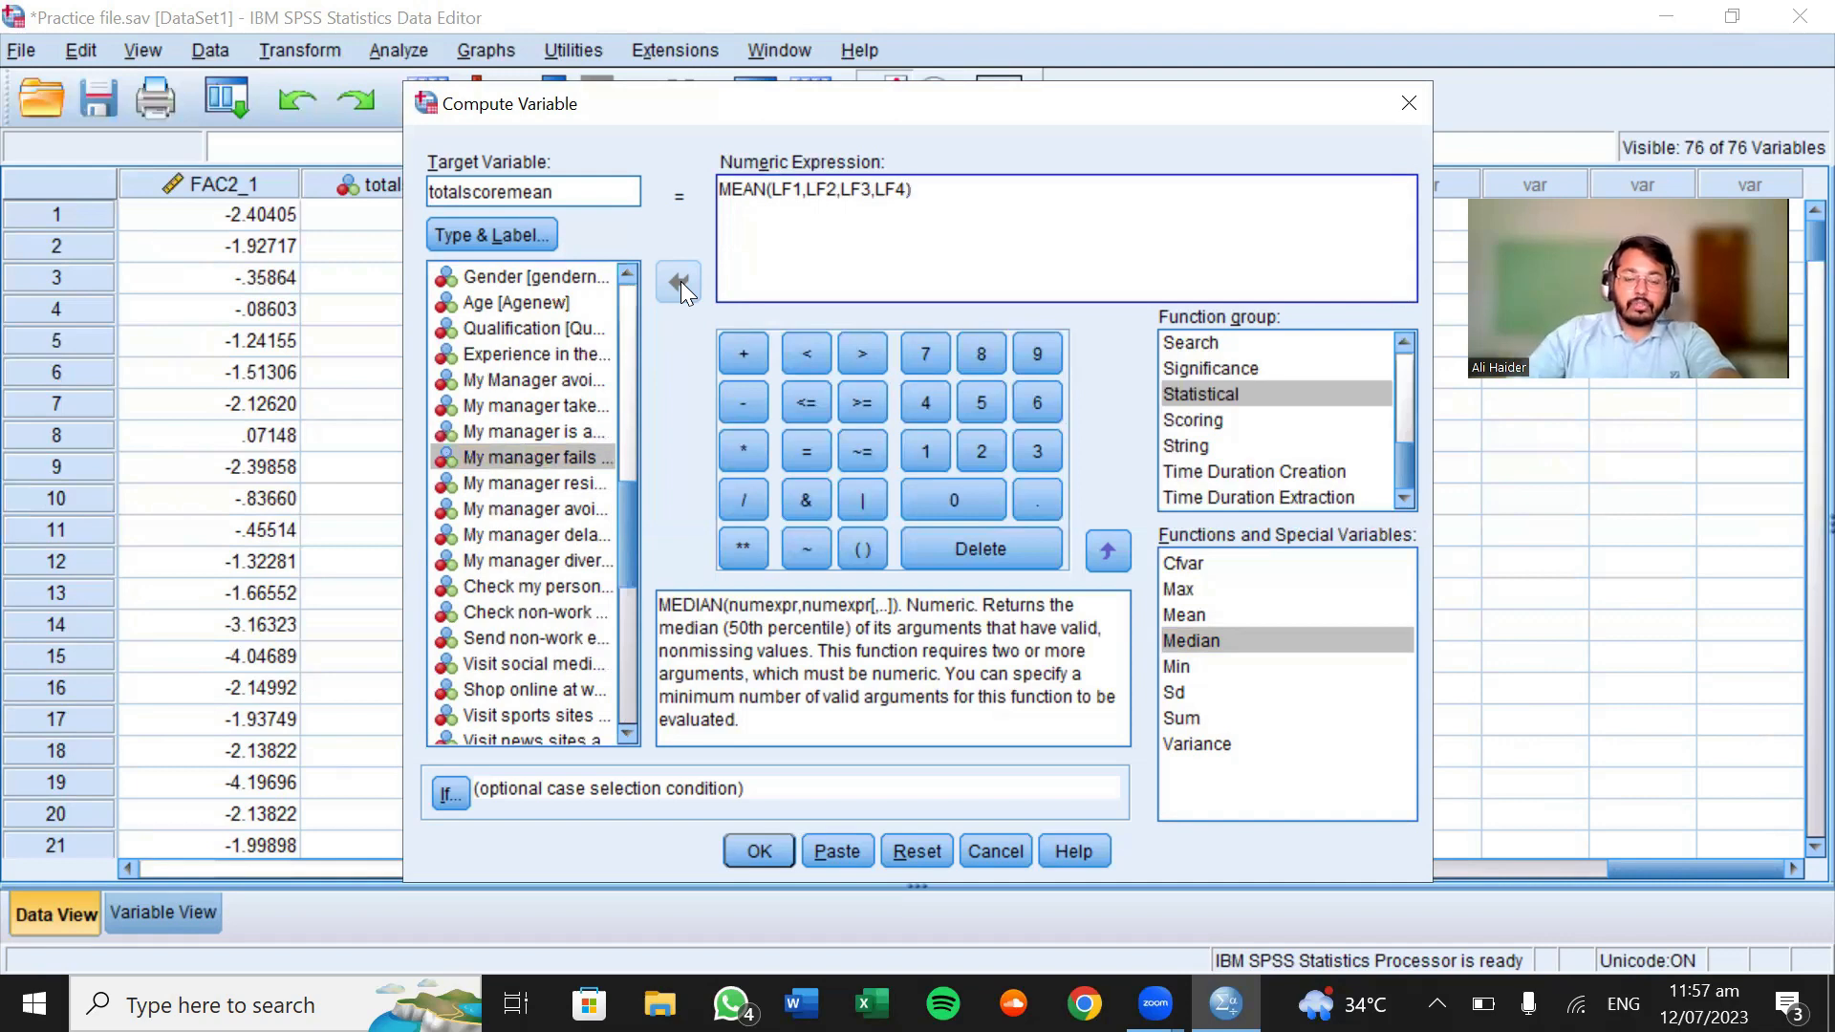
pyautogui.write(')')
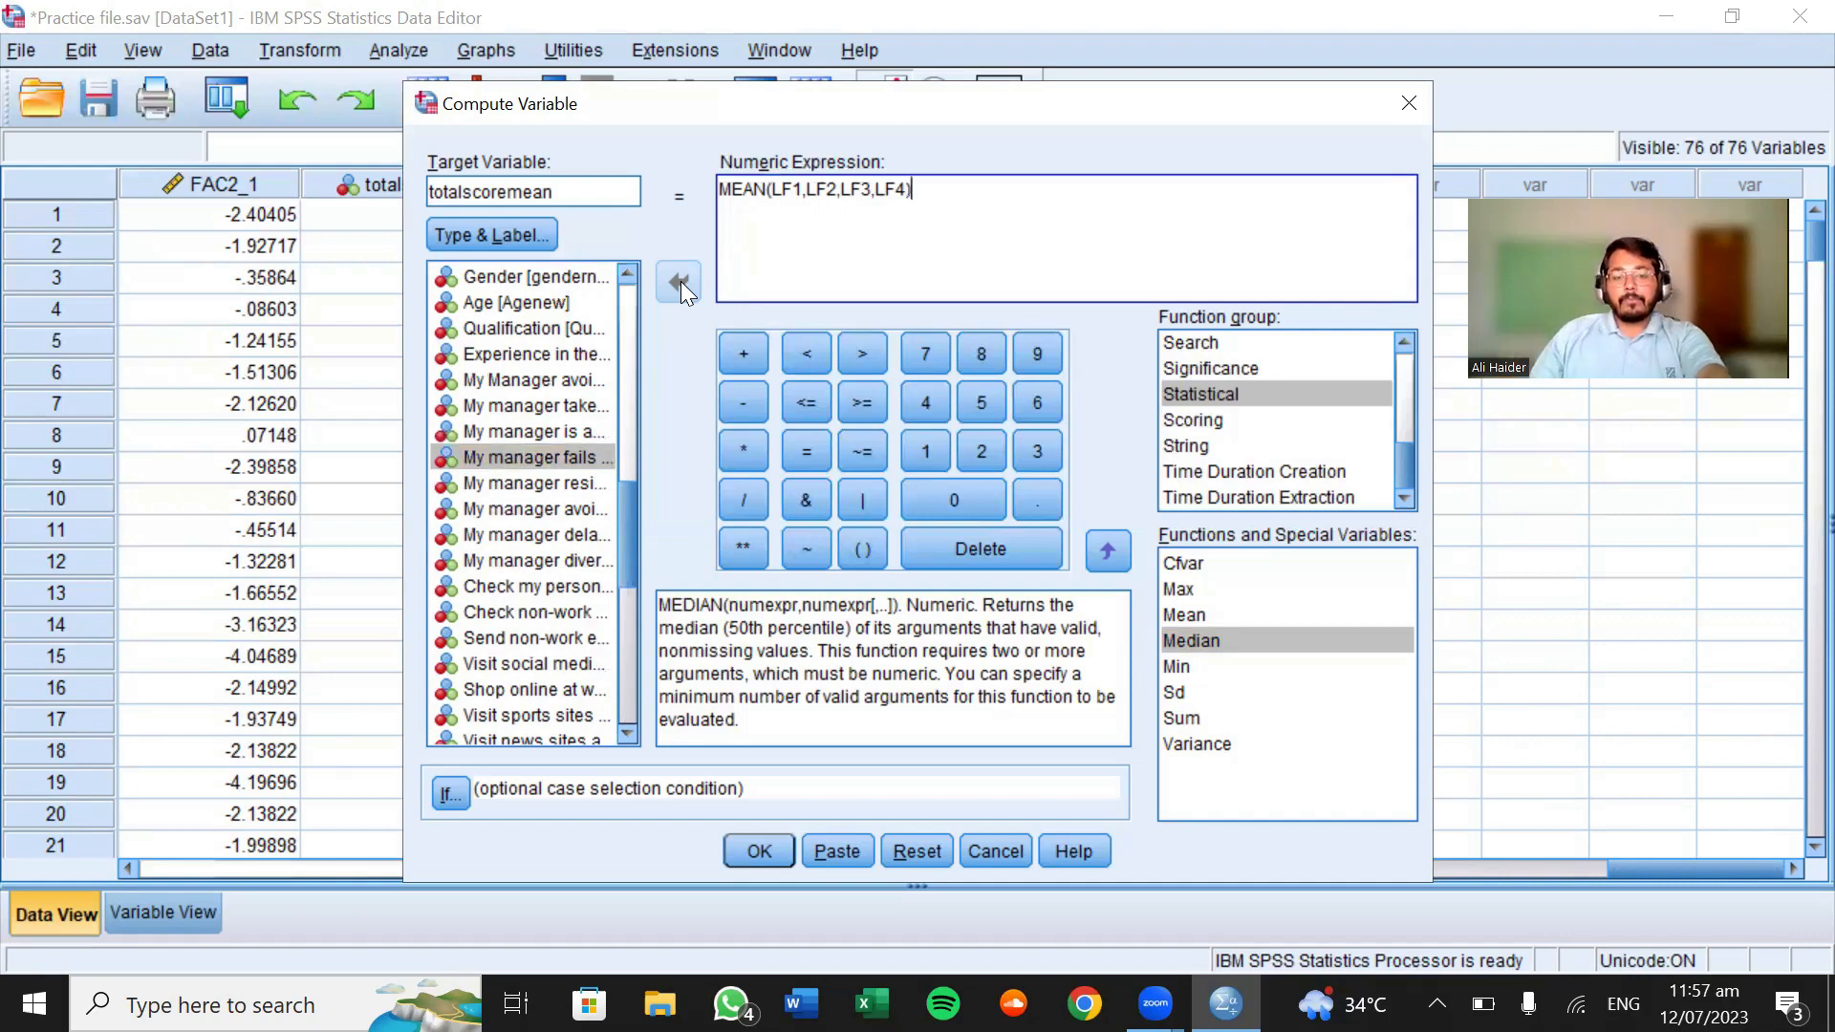
# Run the computation with the existing totalscoremean variable overwritten, and close the output without saving it
pyautogui.click(1259, 388)
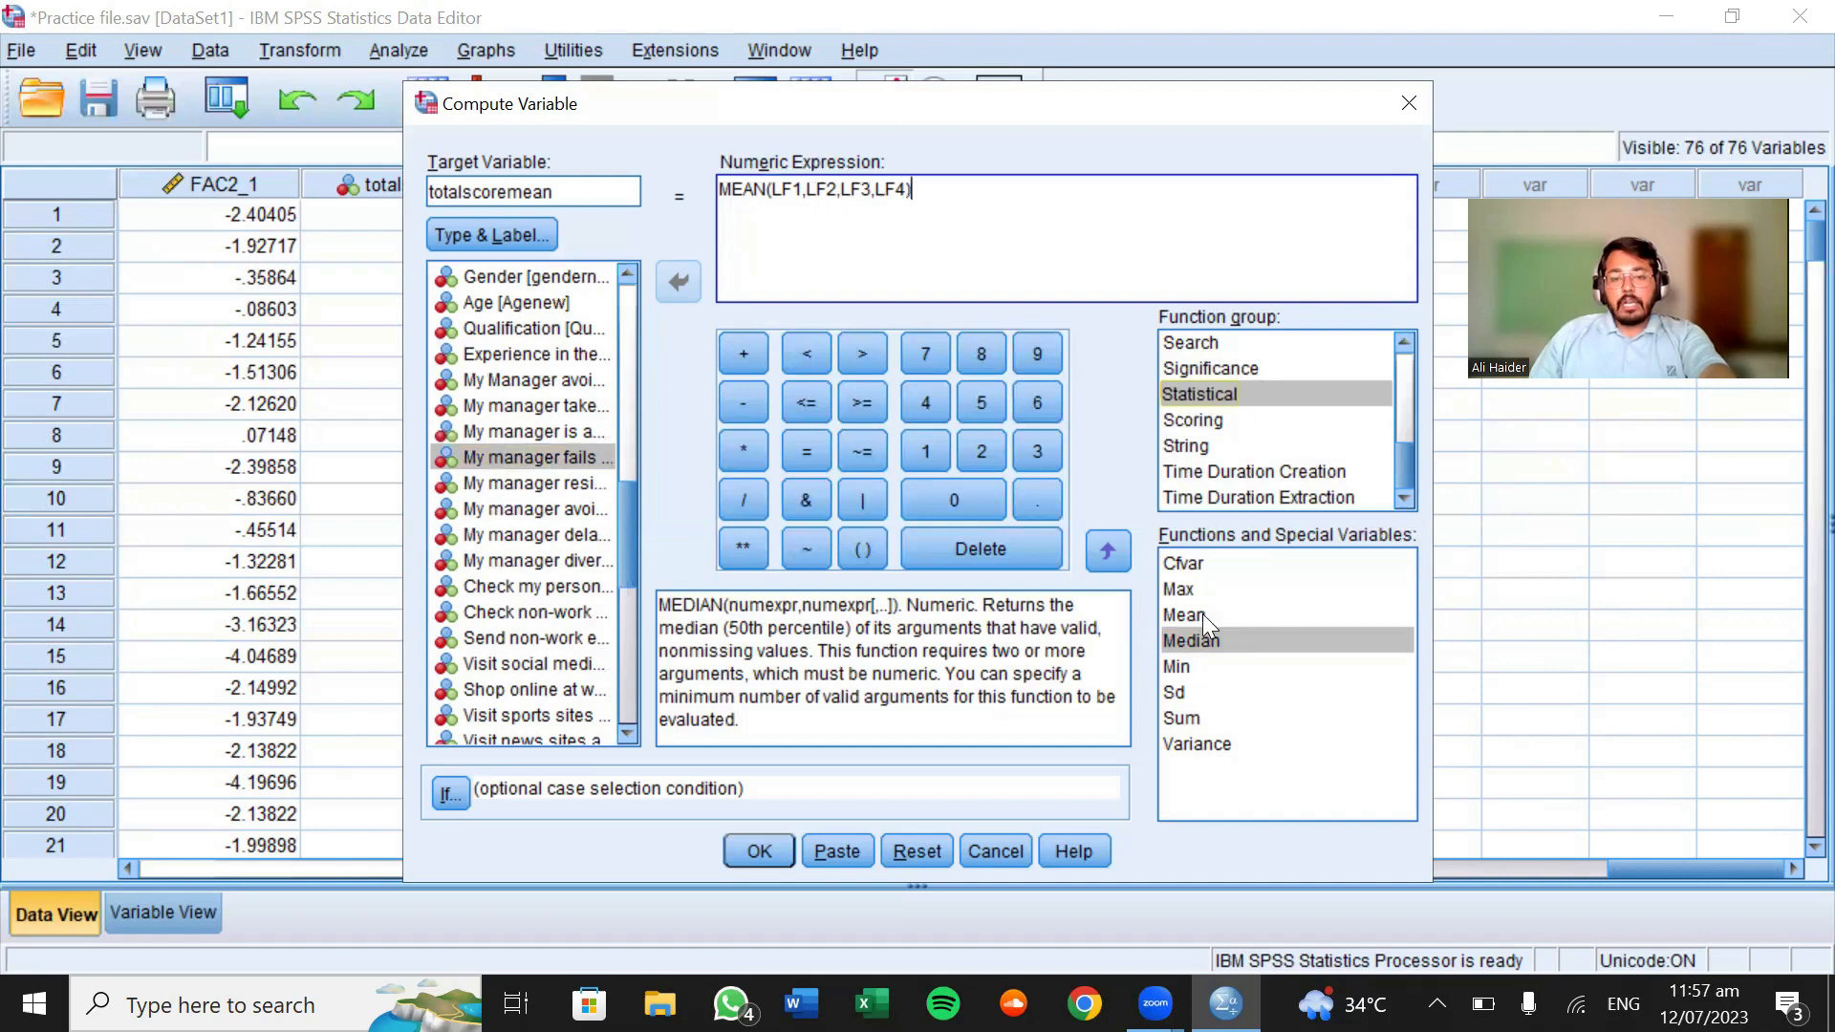
pyautogui.click(1202, 613)
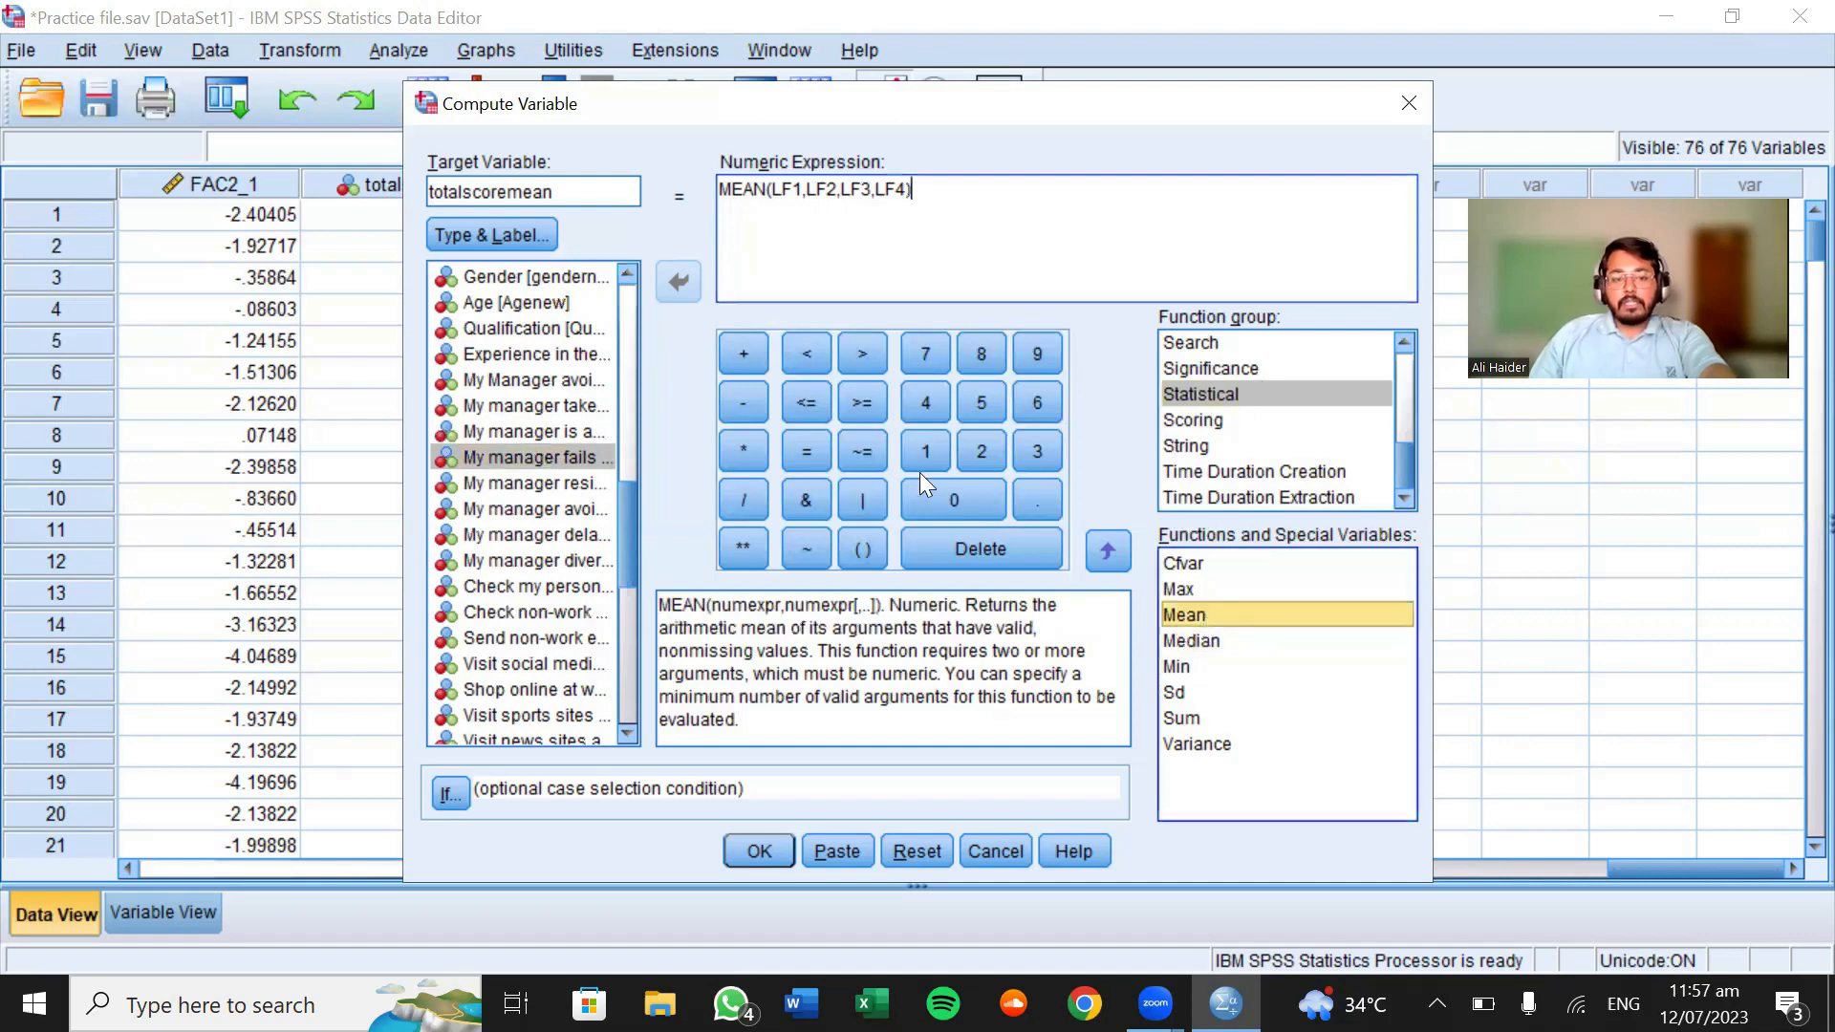
pyautogui.click(755, 850)
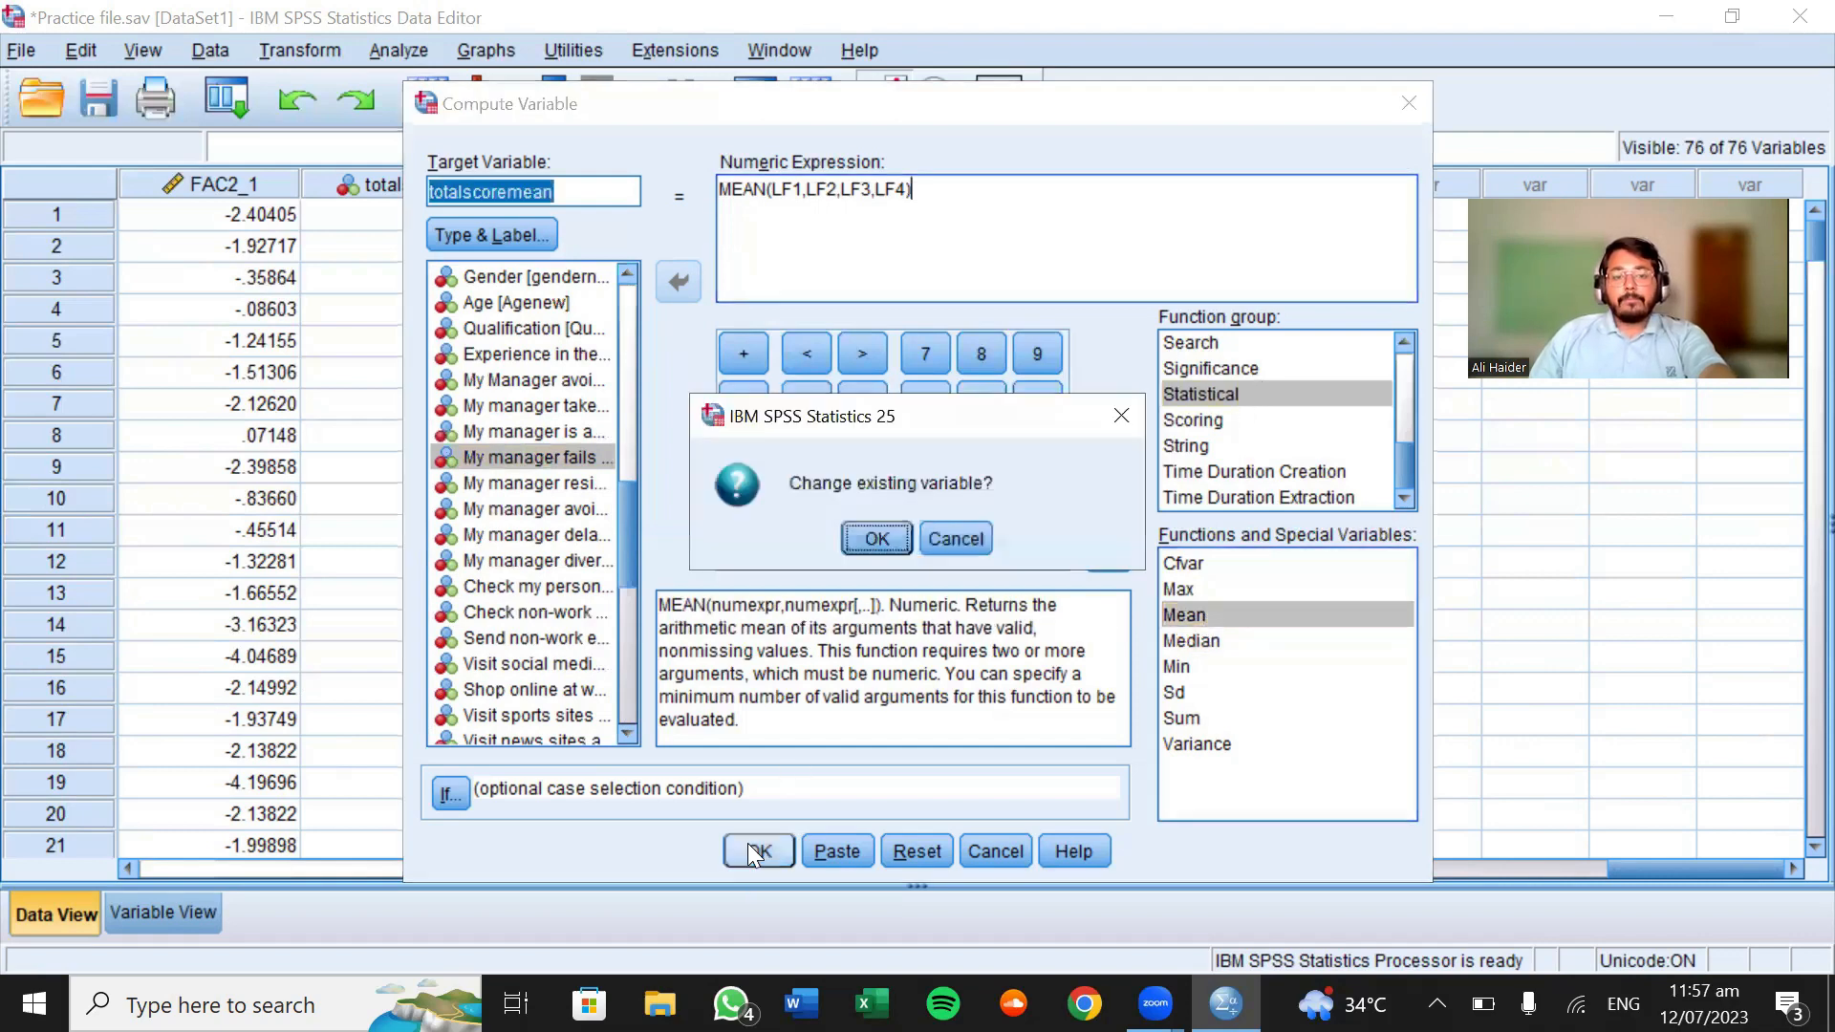
pyautogui.click(867, 540)
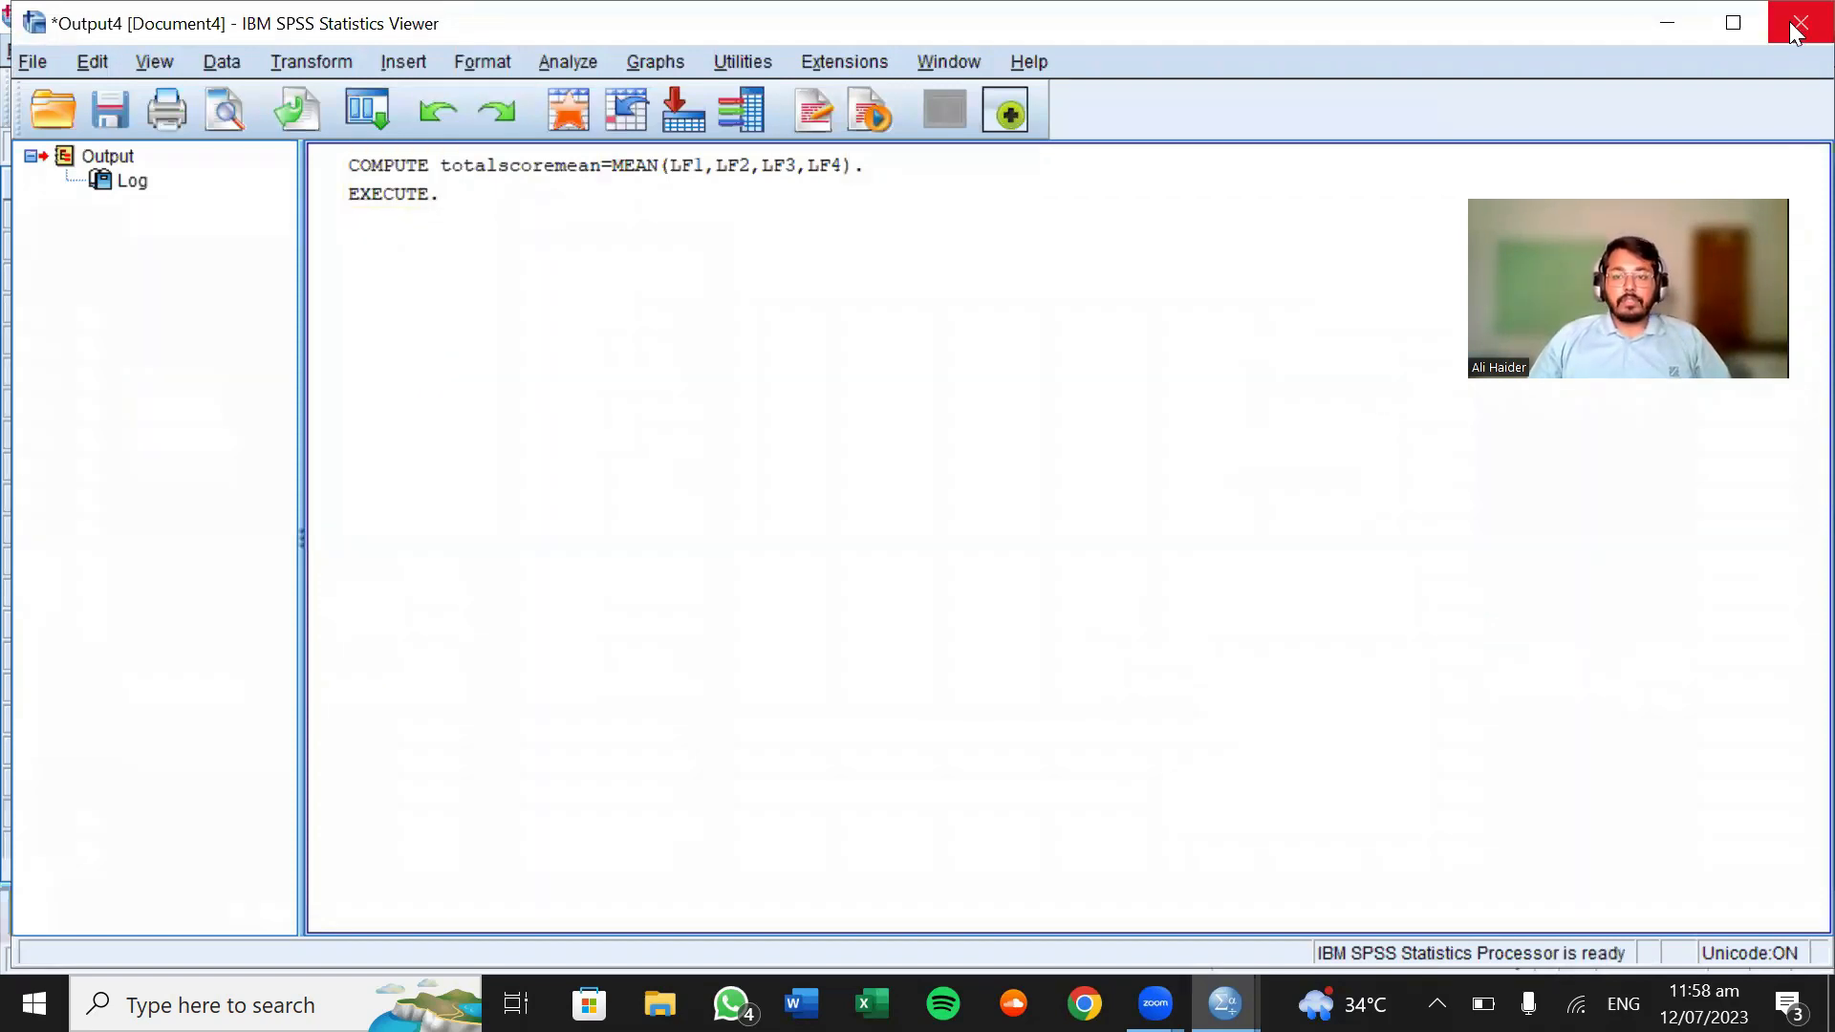
pyautogui.click(918, 537)
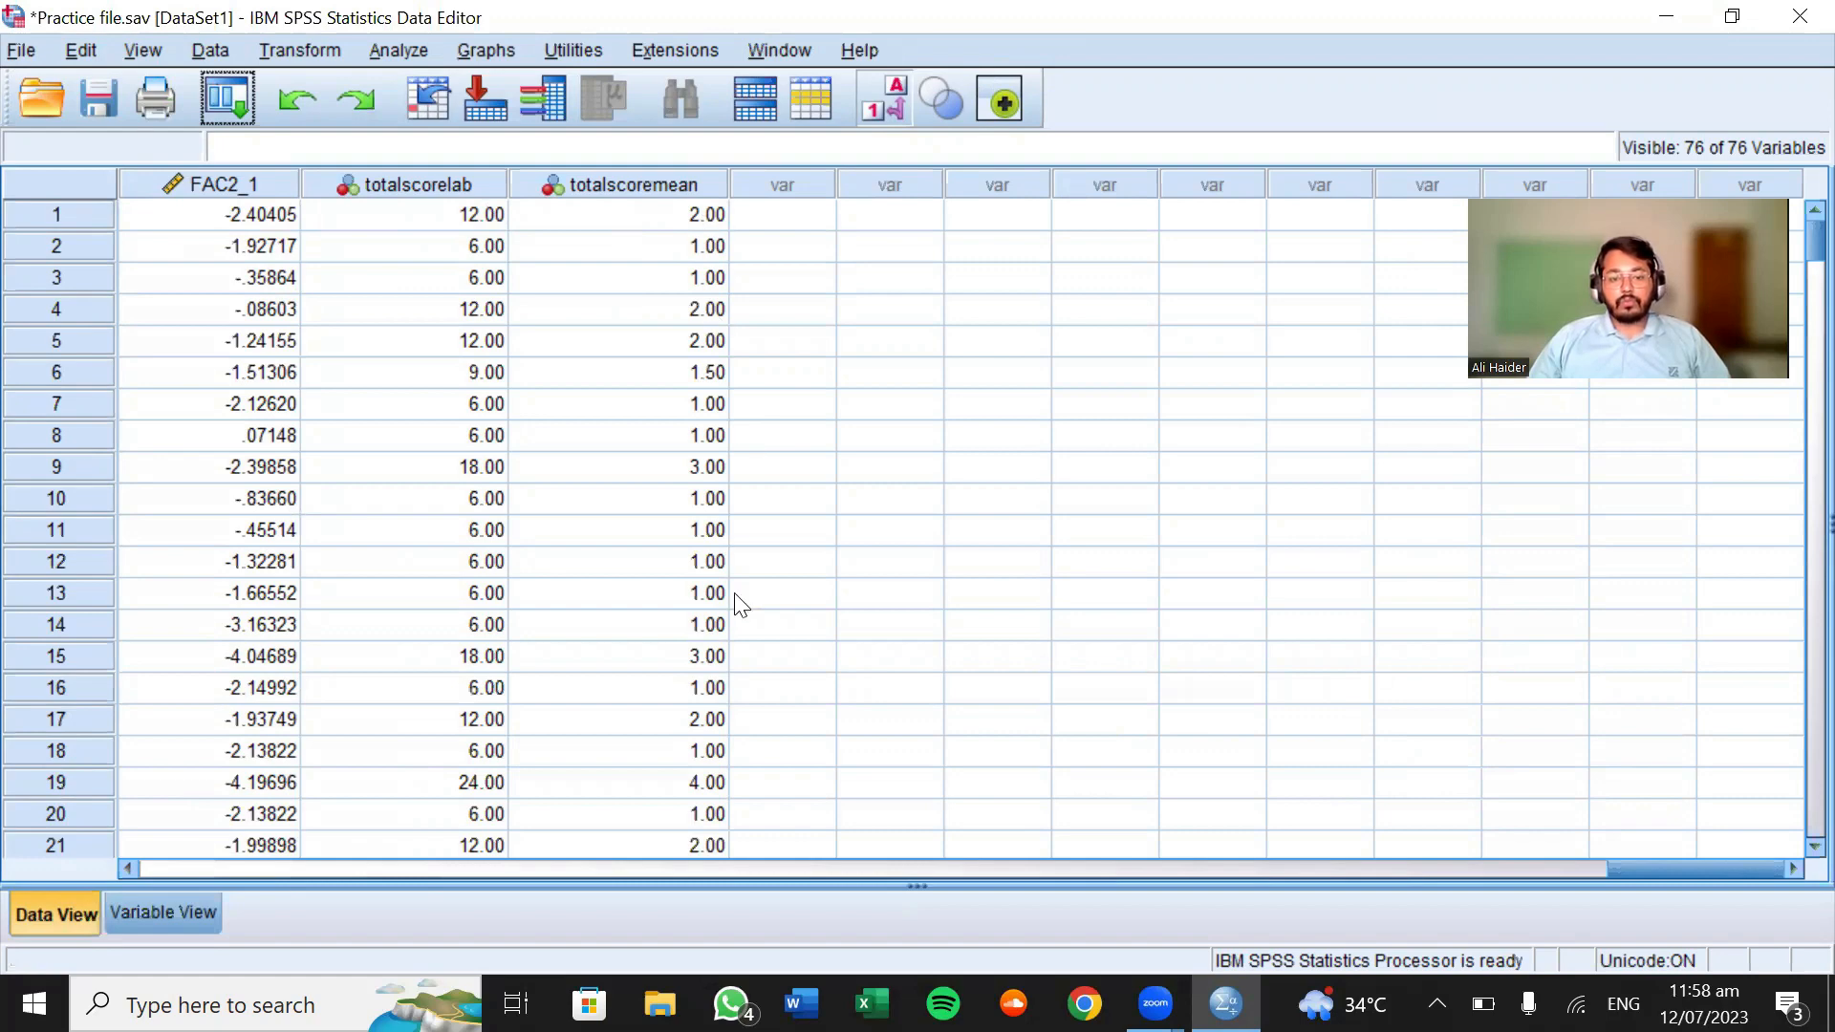
pyautogui.scroll(-7, 743, 597)
pyautogui.scroll(7, 744, 597)
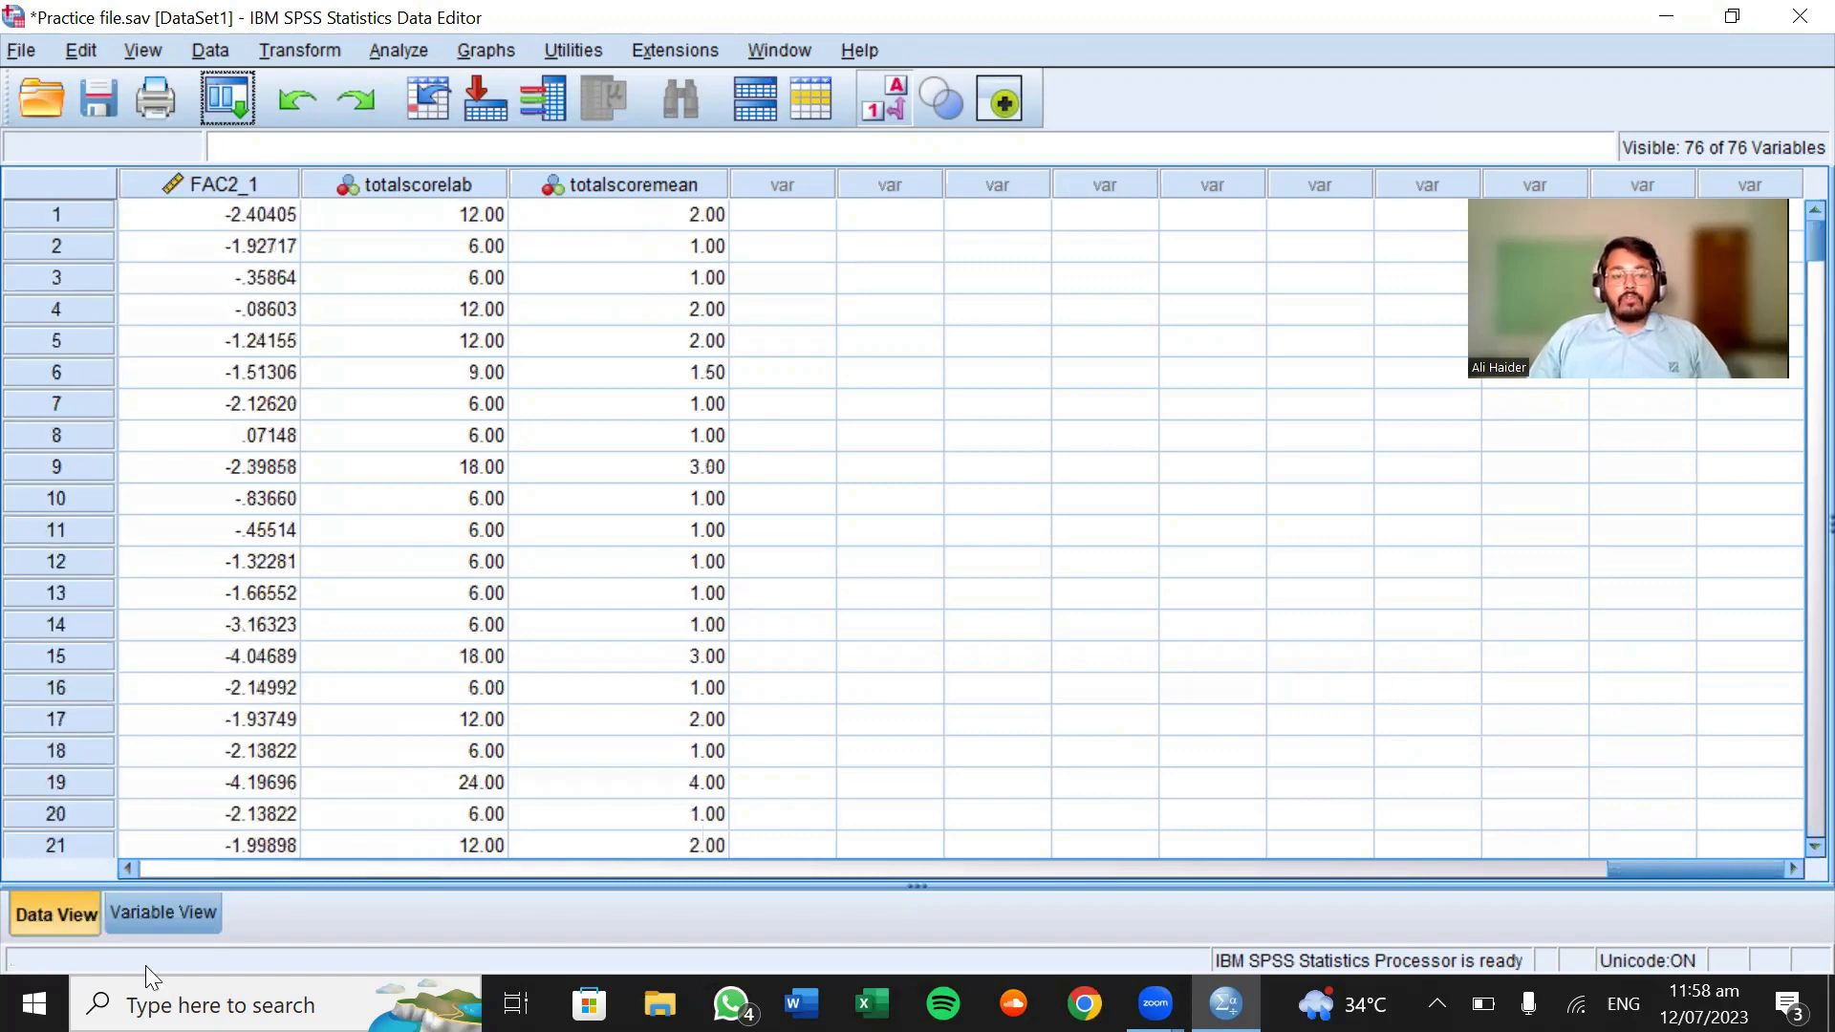
pyautogui.click(184, 923)
pyautogui.scroll(-20, 958, 607)
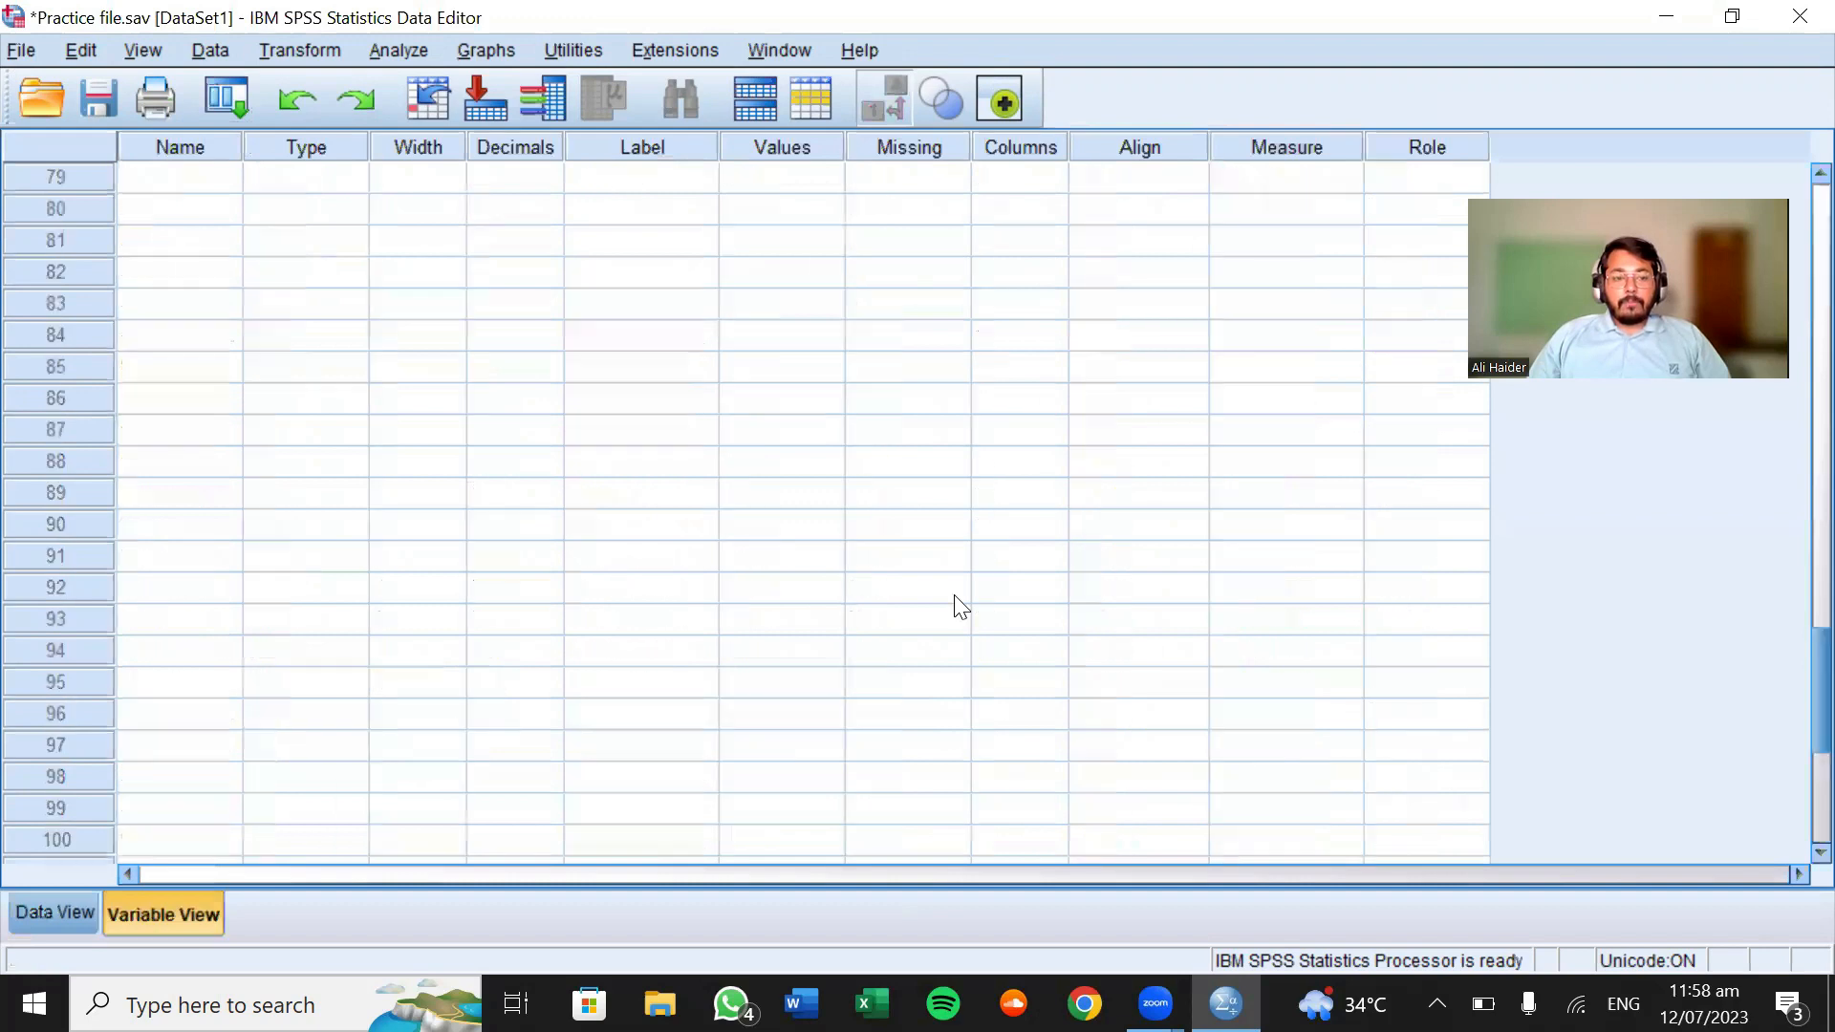
pyautogui.scroll(4, 959, 607)
pyautogui.click(48, 919)
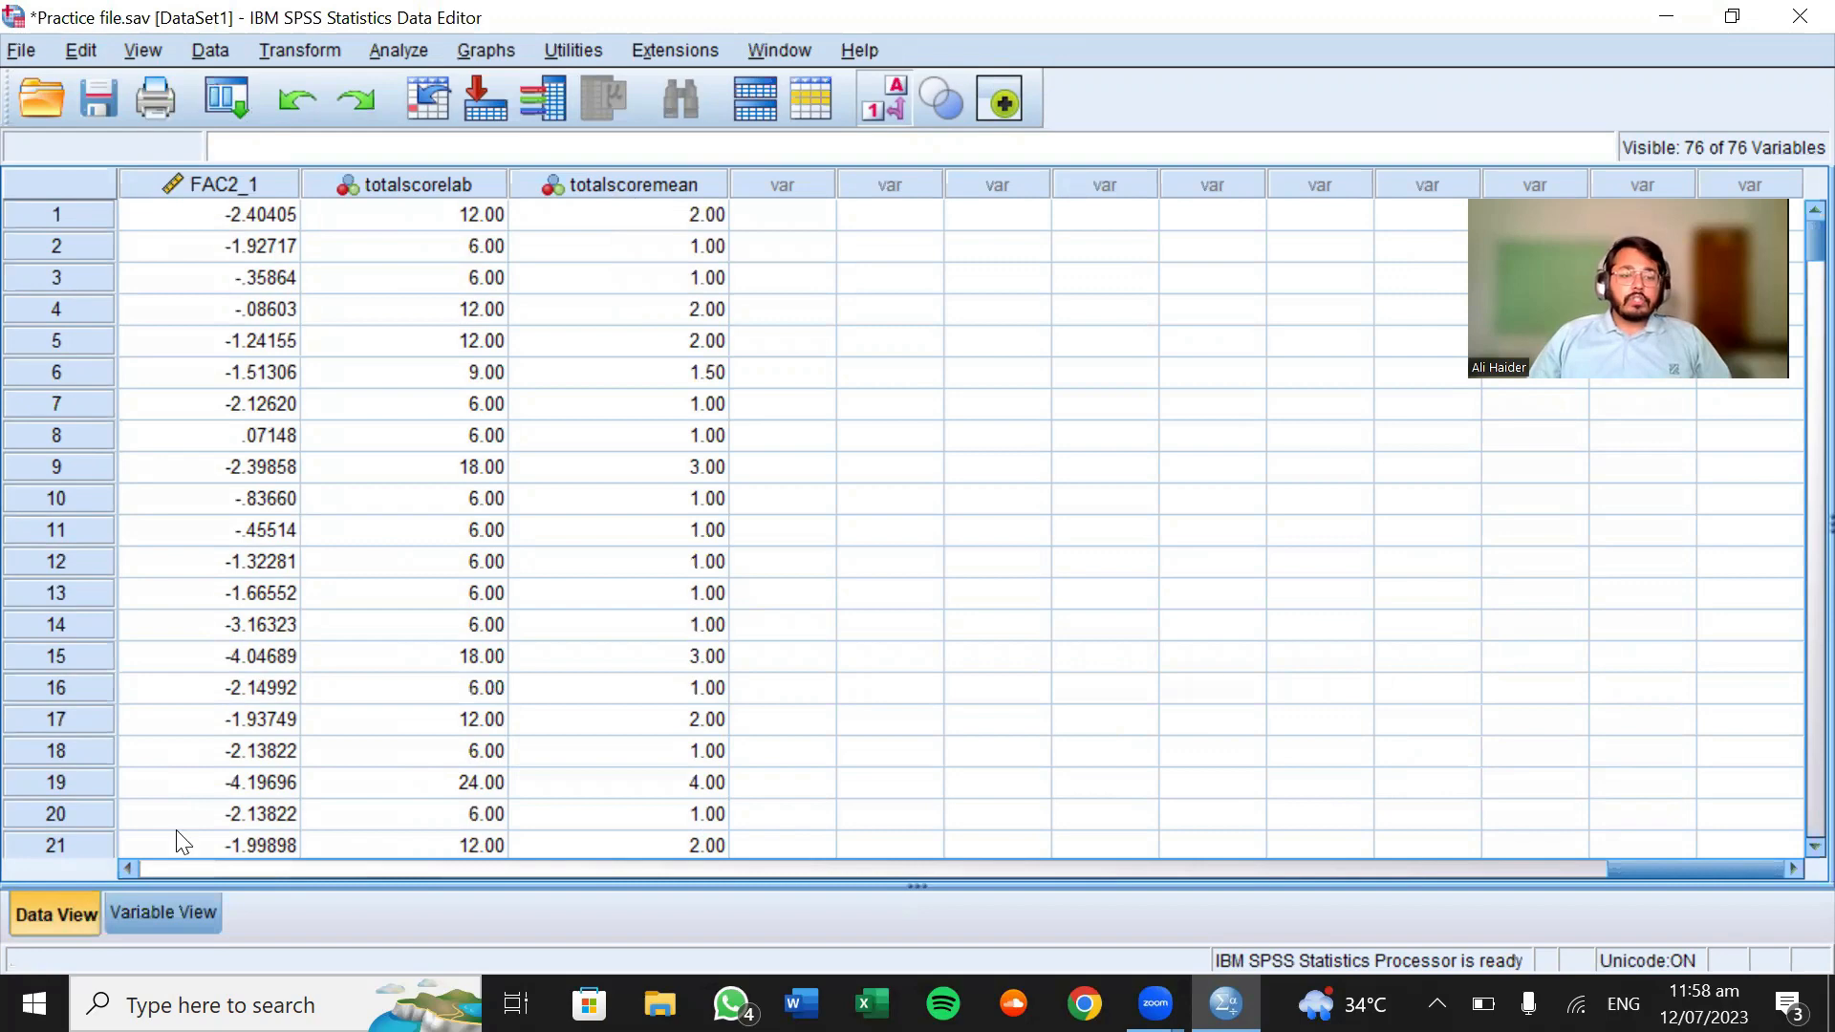
pyautogui.click(166, 904)
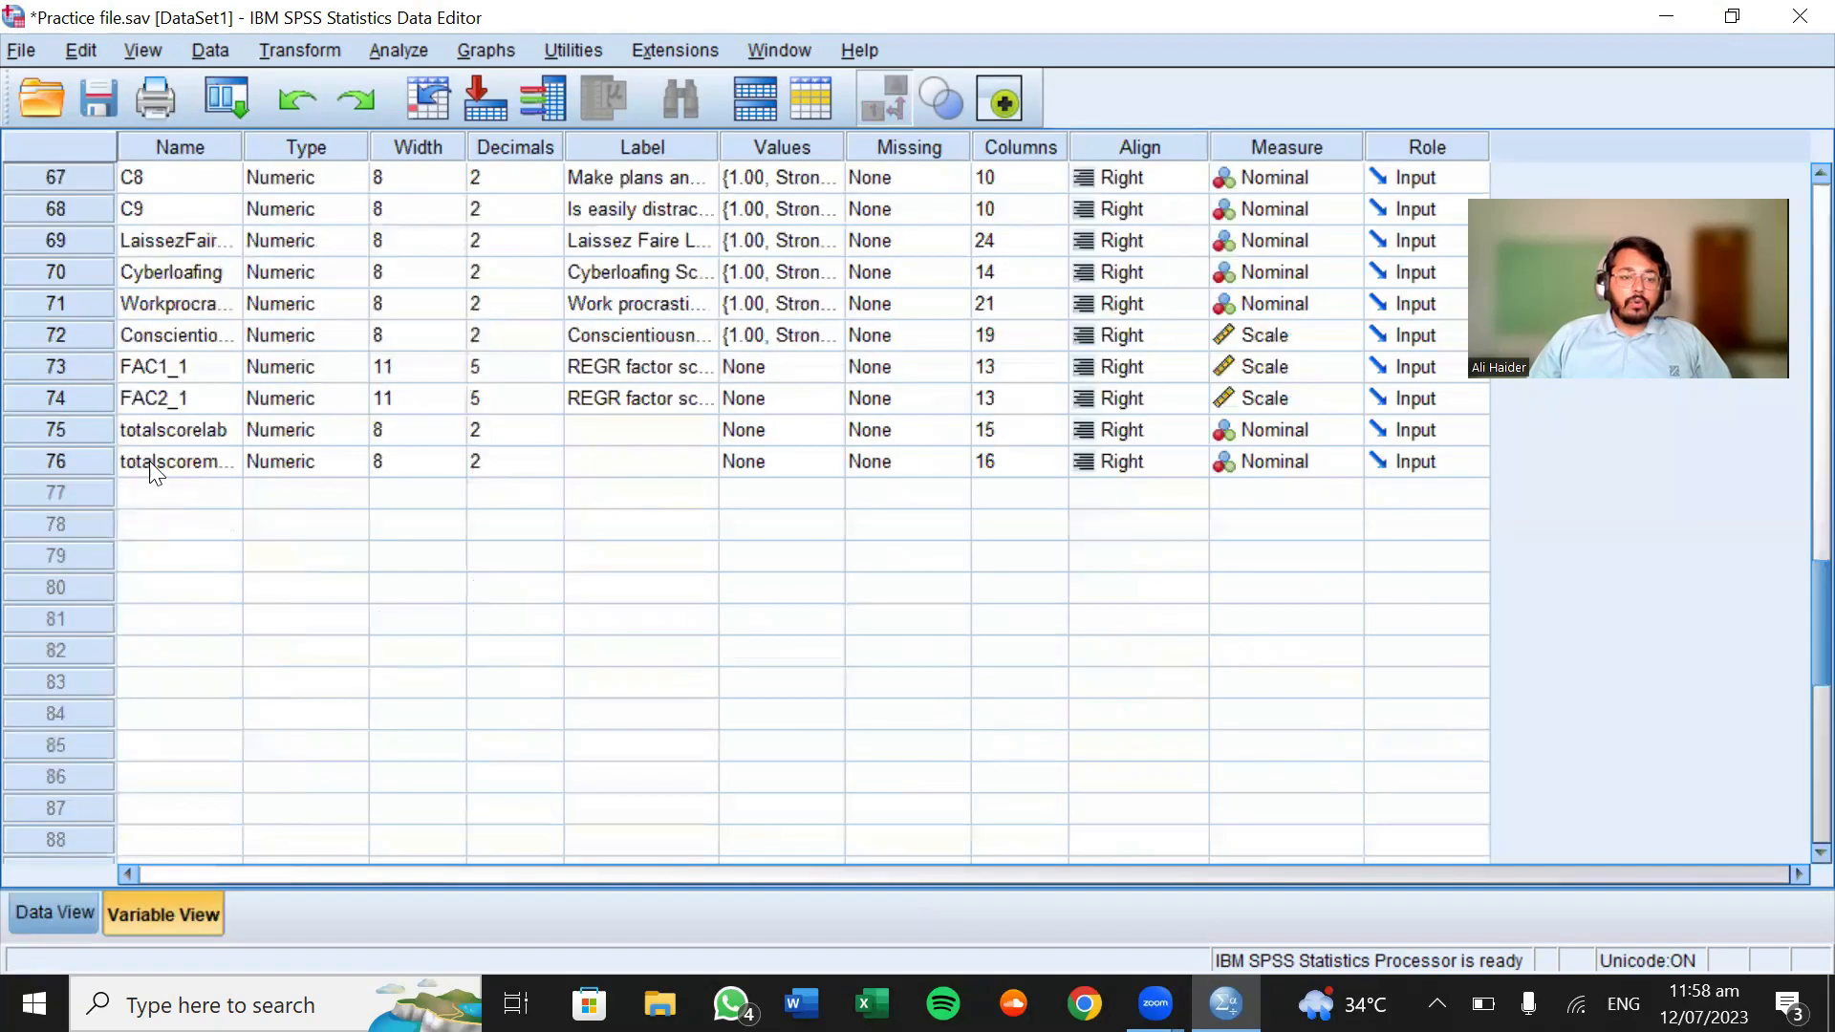
pyautogui.click(707, 459)
pyautogui.click(834, 461)
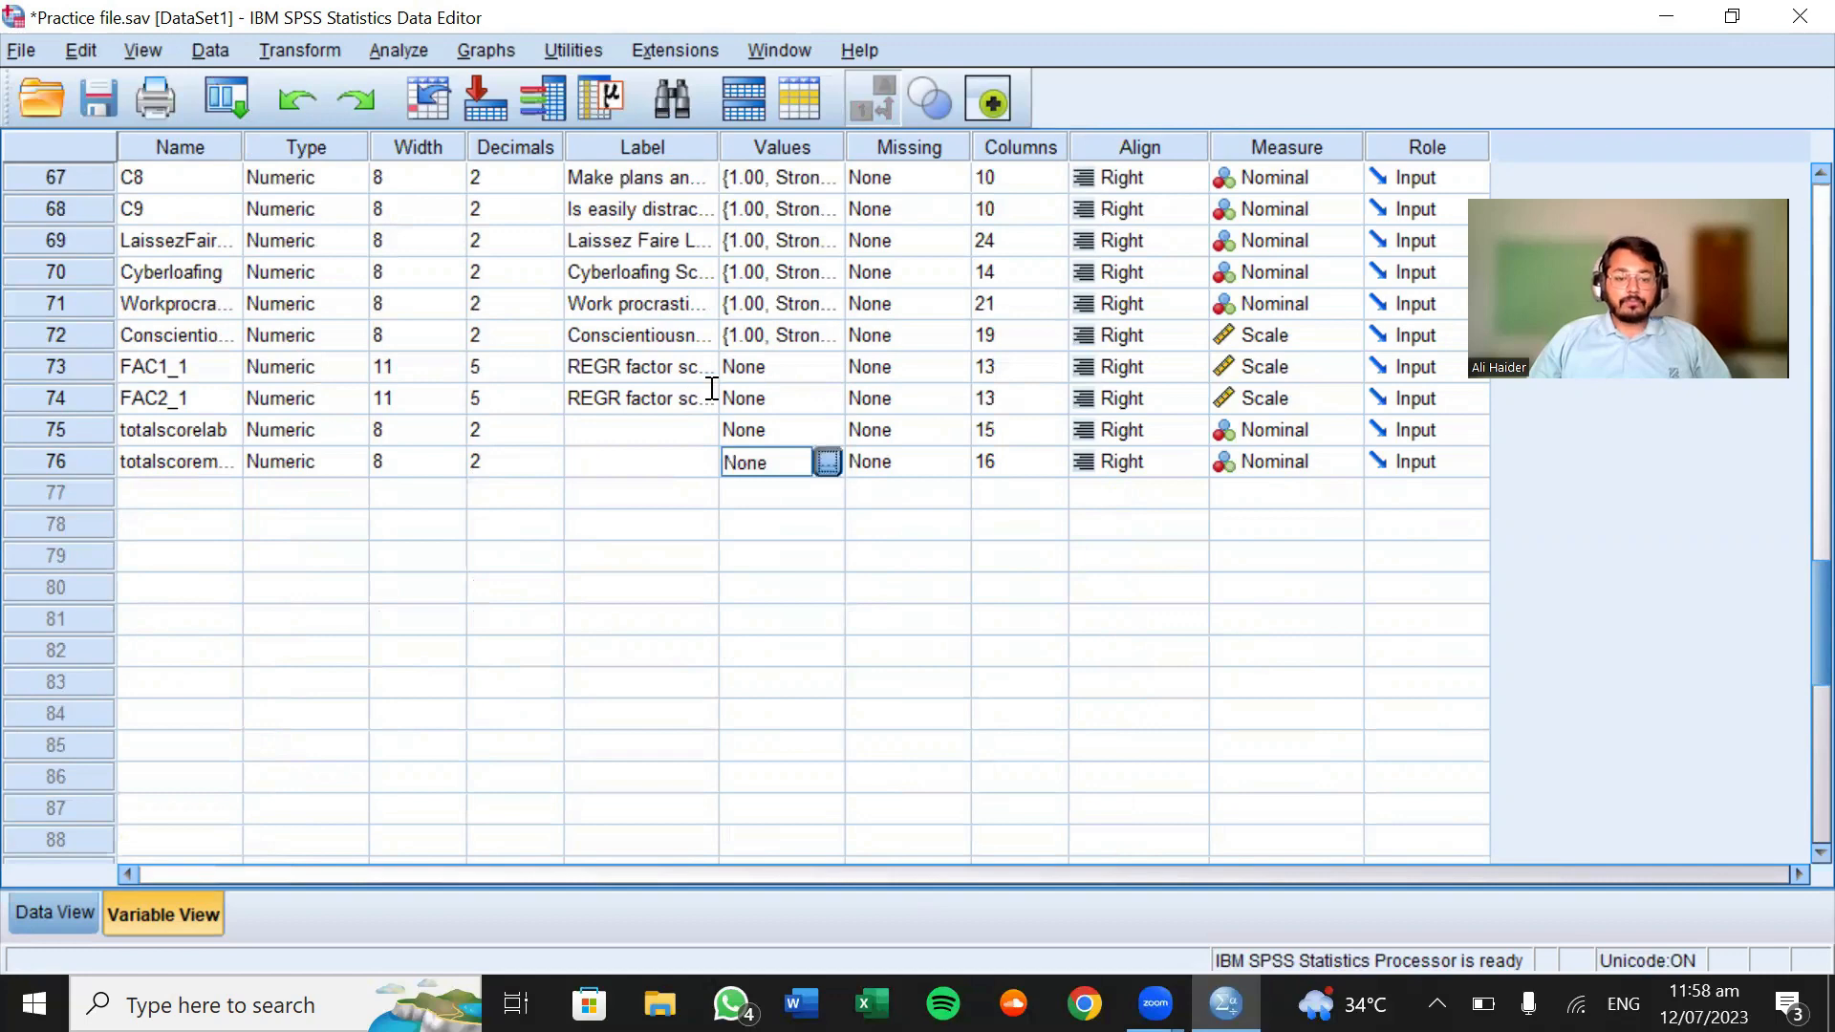
pyautogui.write('2')
pyautogui.click(726, 418)
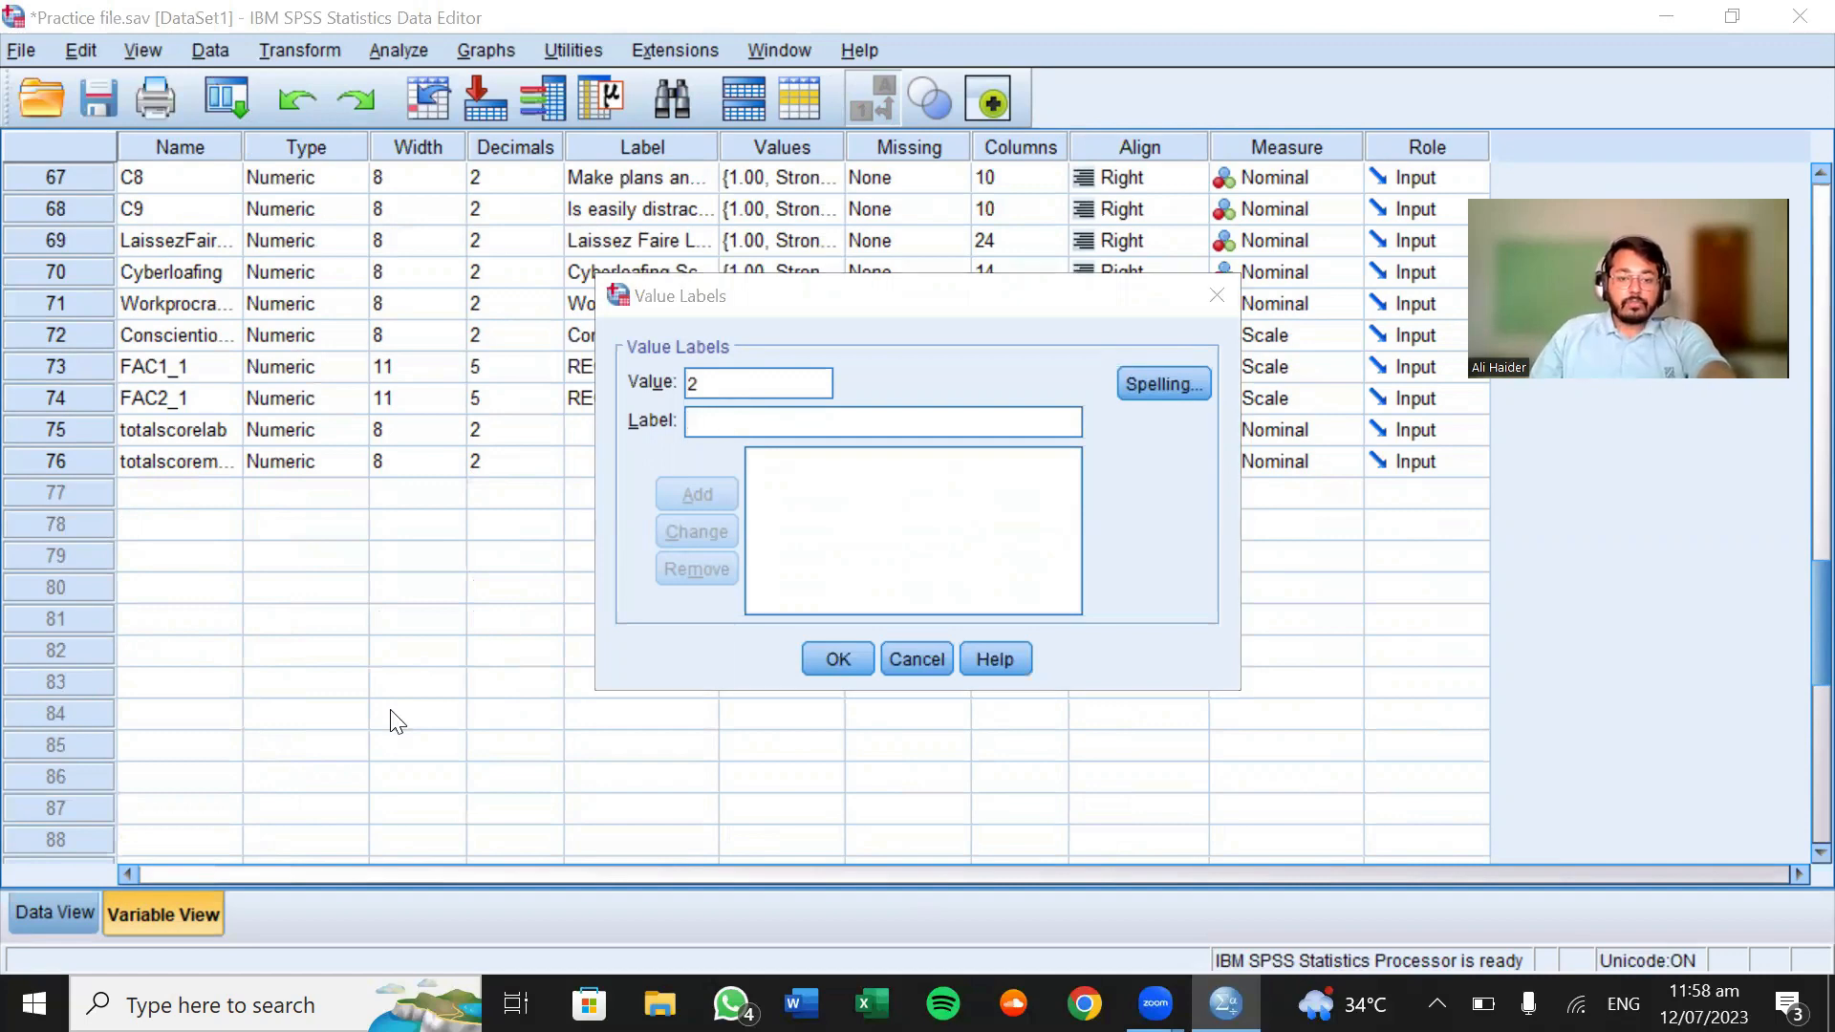
pyautogui.press('Escape')
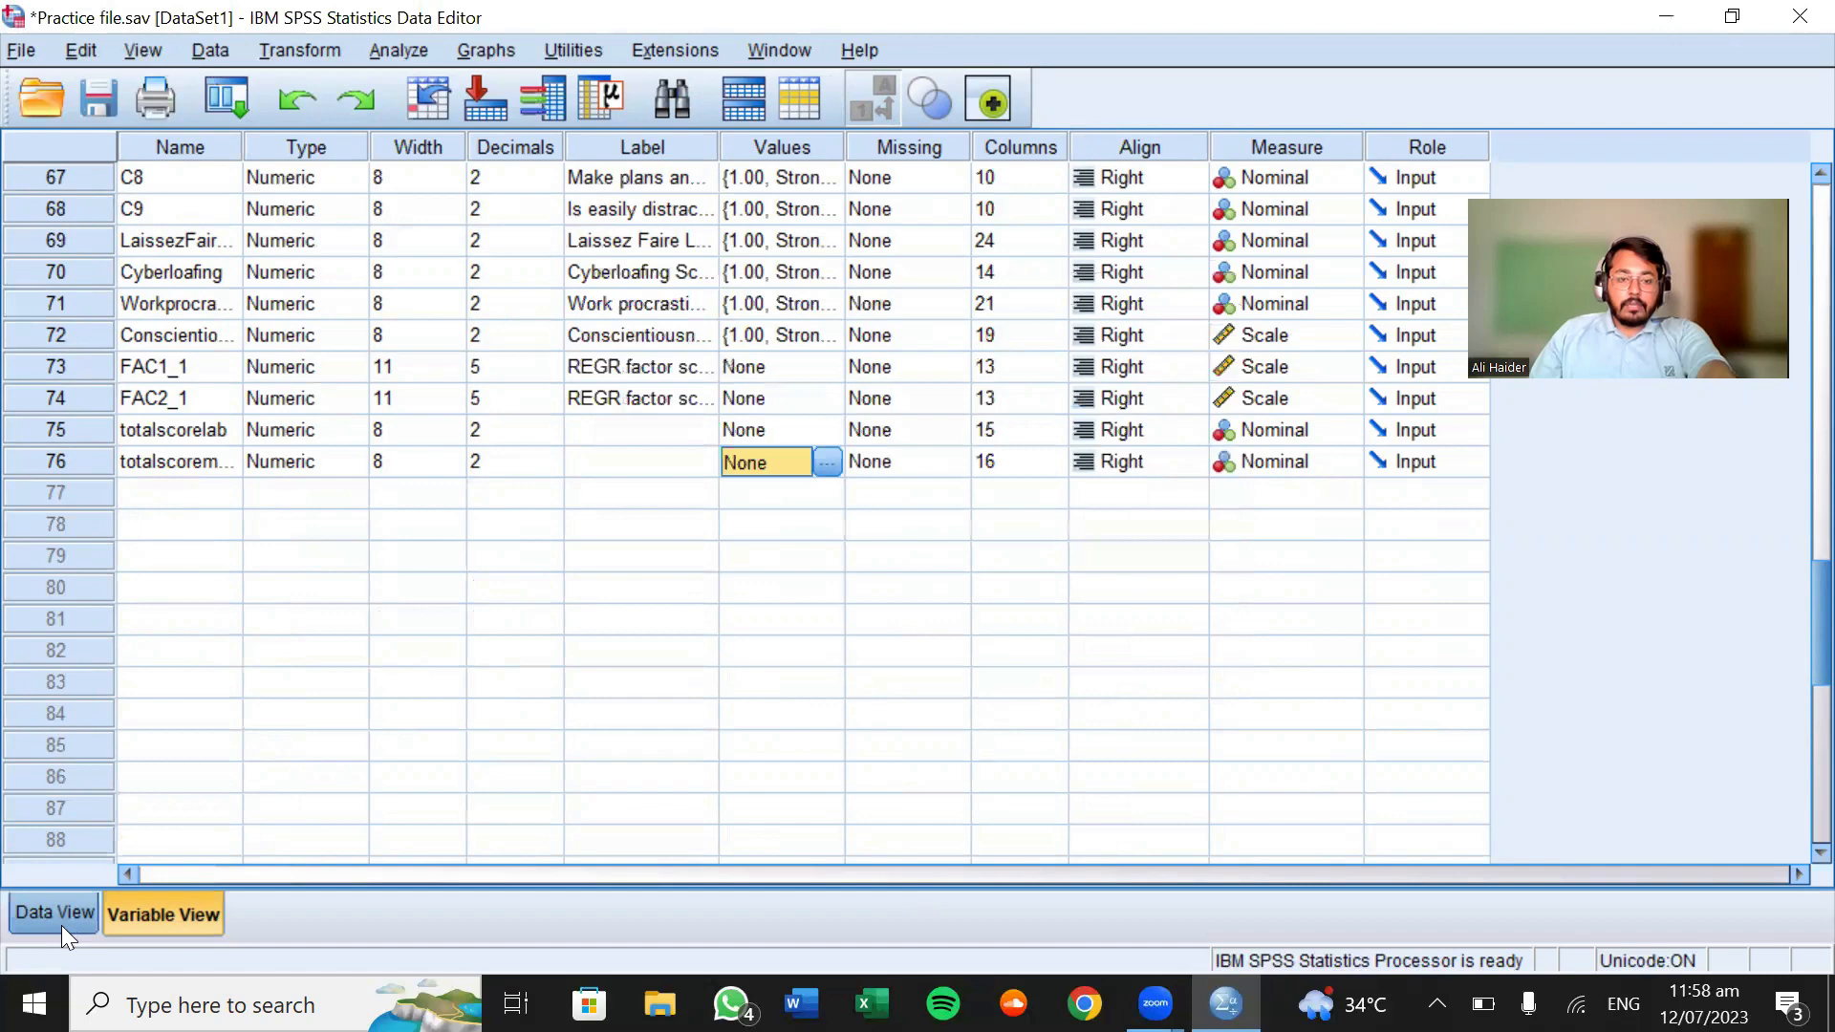
# Examine the totalscorelab and totalscoremean values across the cases in the data
pyautogui.click(55, 912)
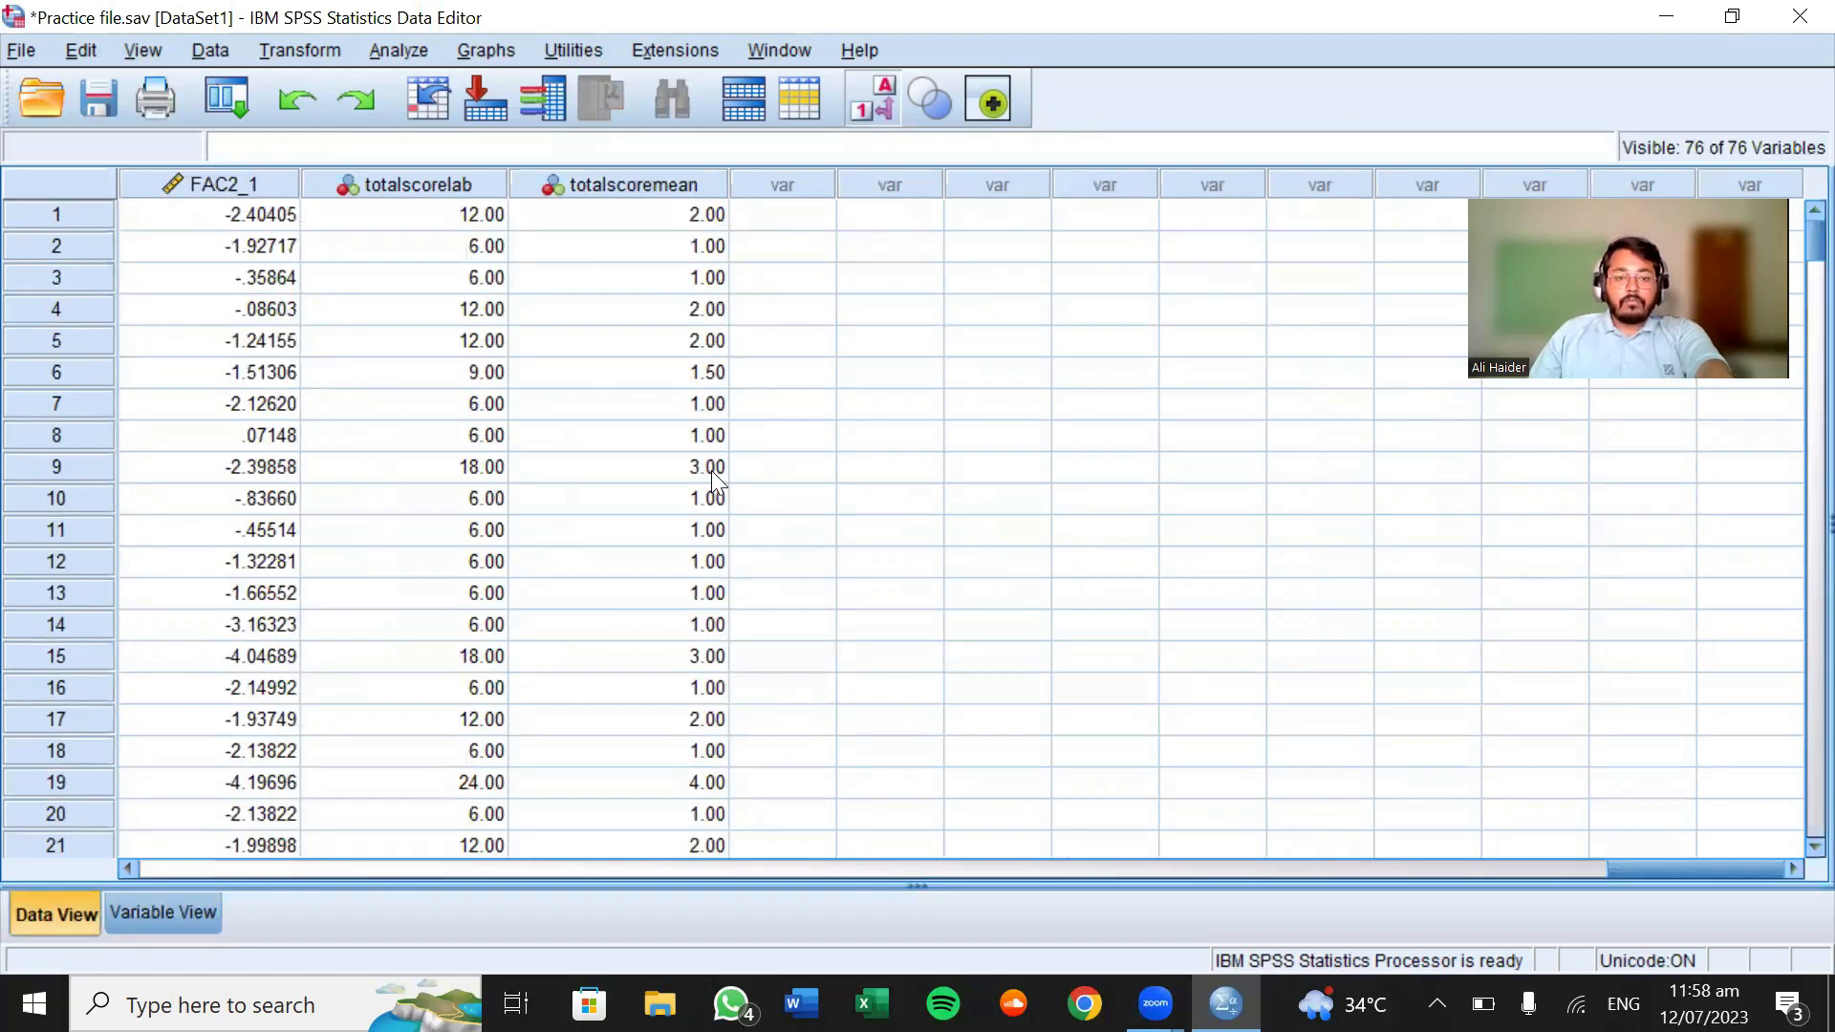
pyautogui.scroll(-2, 712, 472)
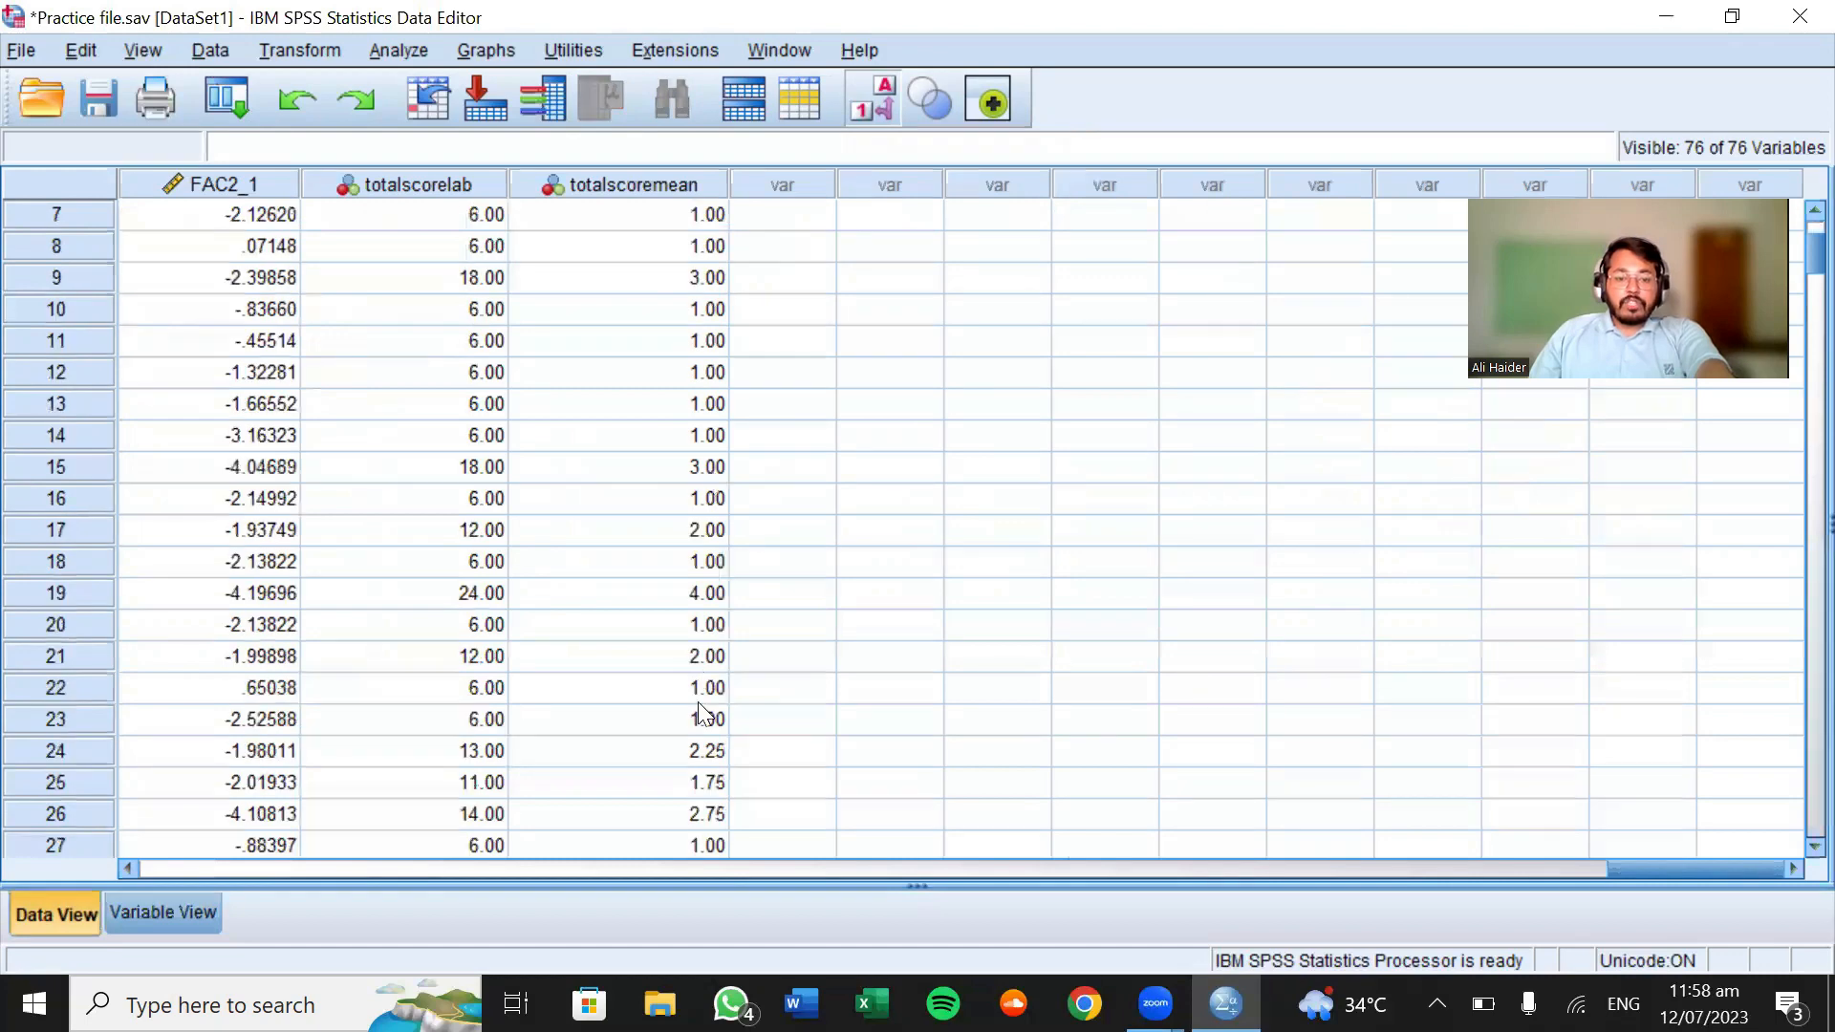
pyautogui.scroll(-1, 693, 707)
pyautogui.scroll(-4, 693, 709)
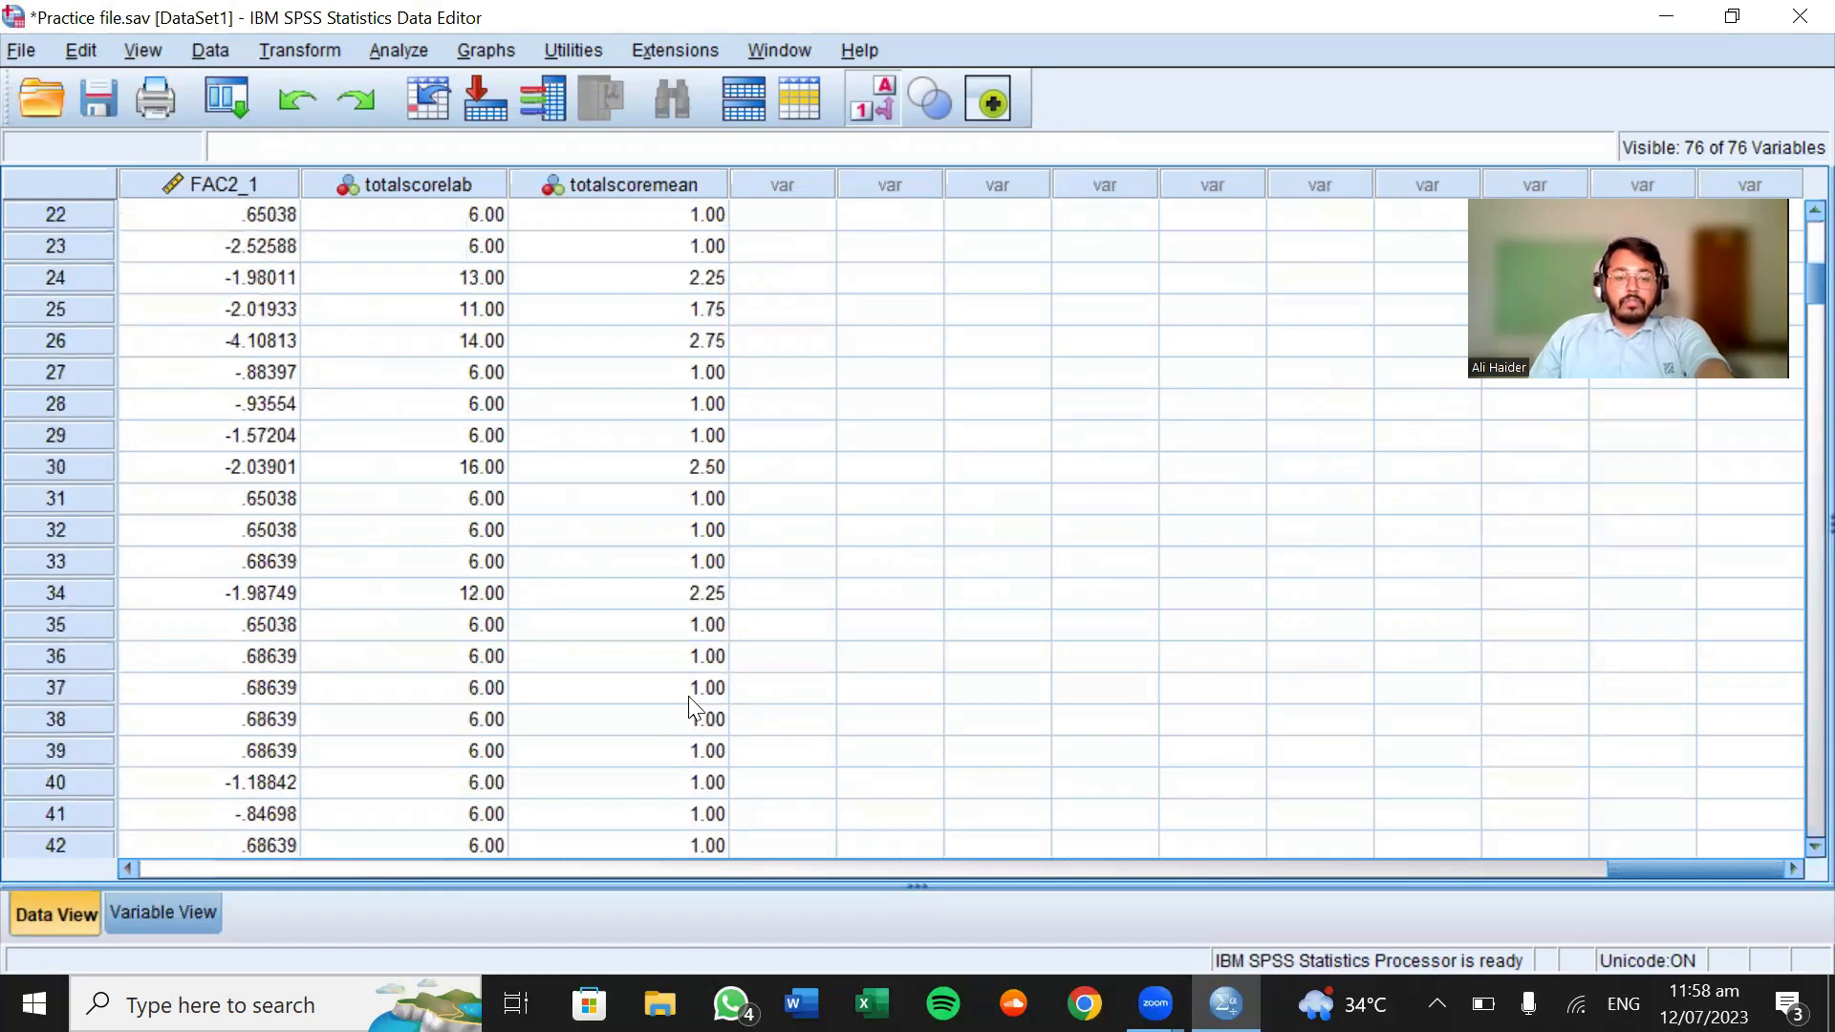
pyautogui.scroll(-18, 693, 709)
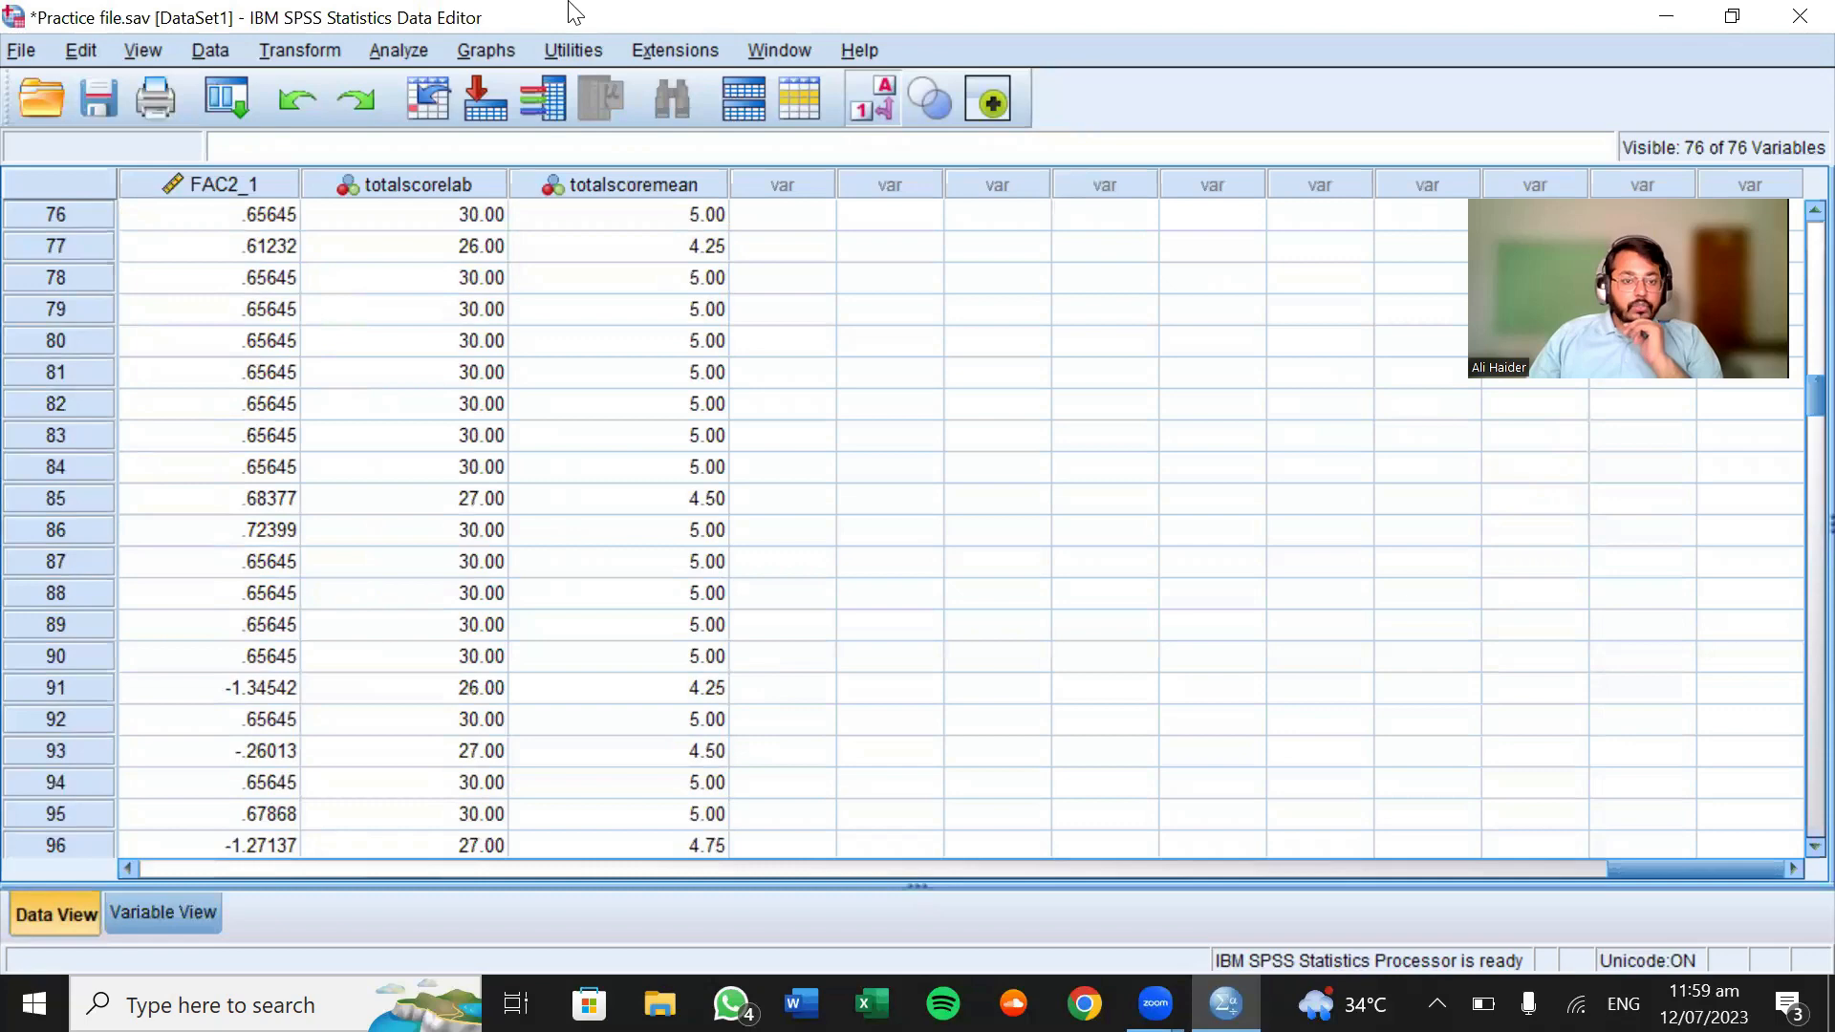
pyautogui.click(285, 50)
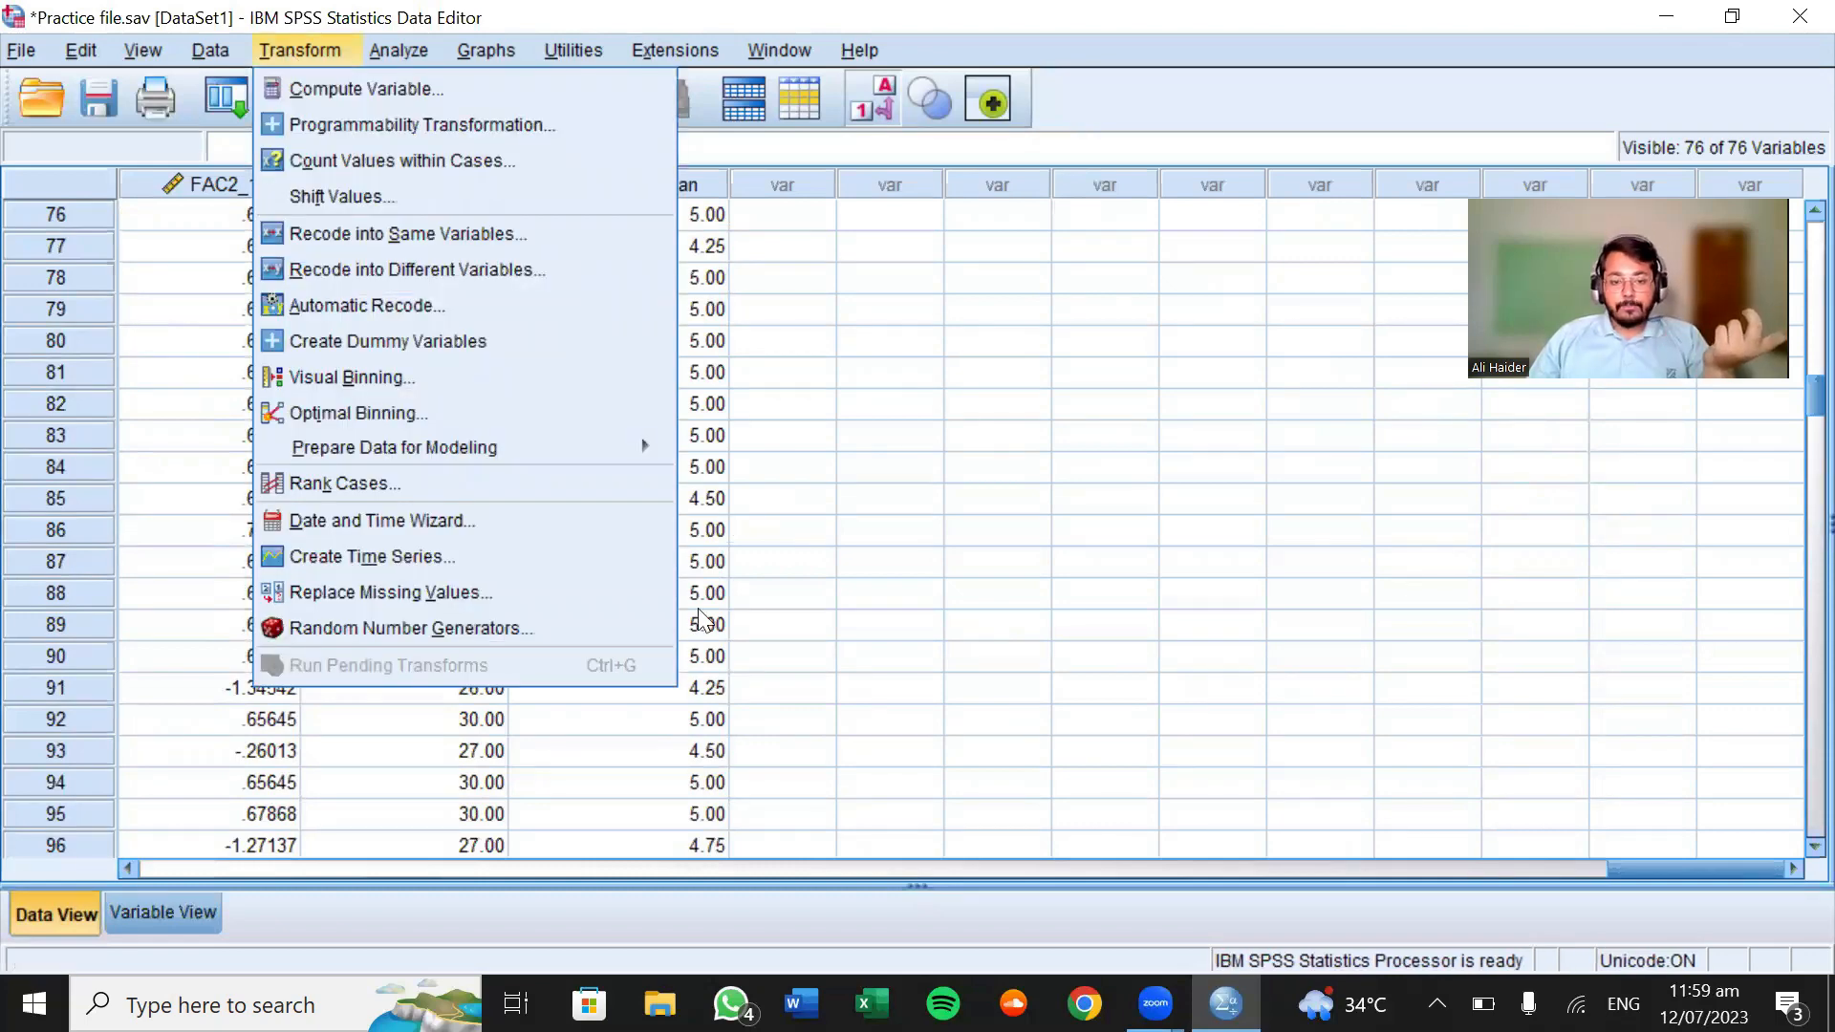
pyautogui.click(712, 723)
pyautogui.scroll(-4, 712, 723)
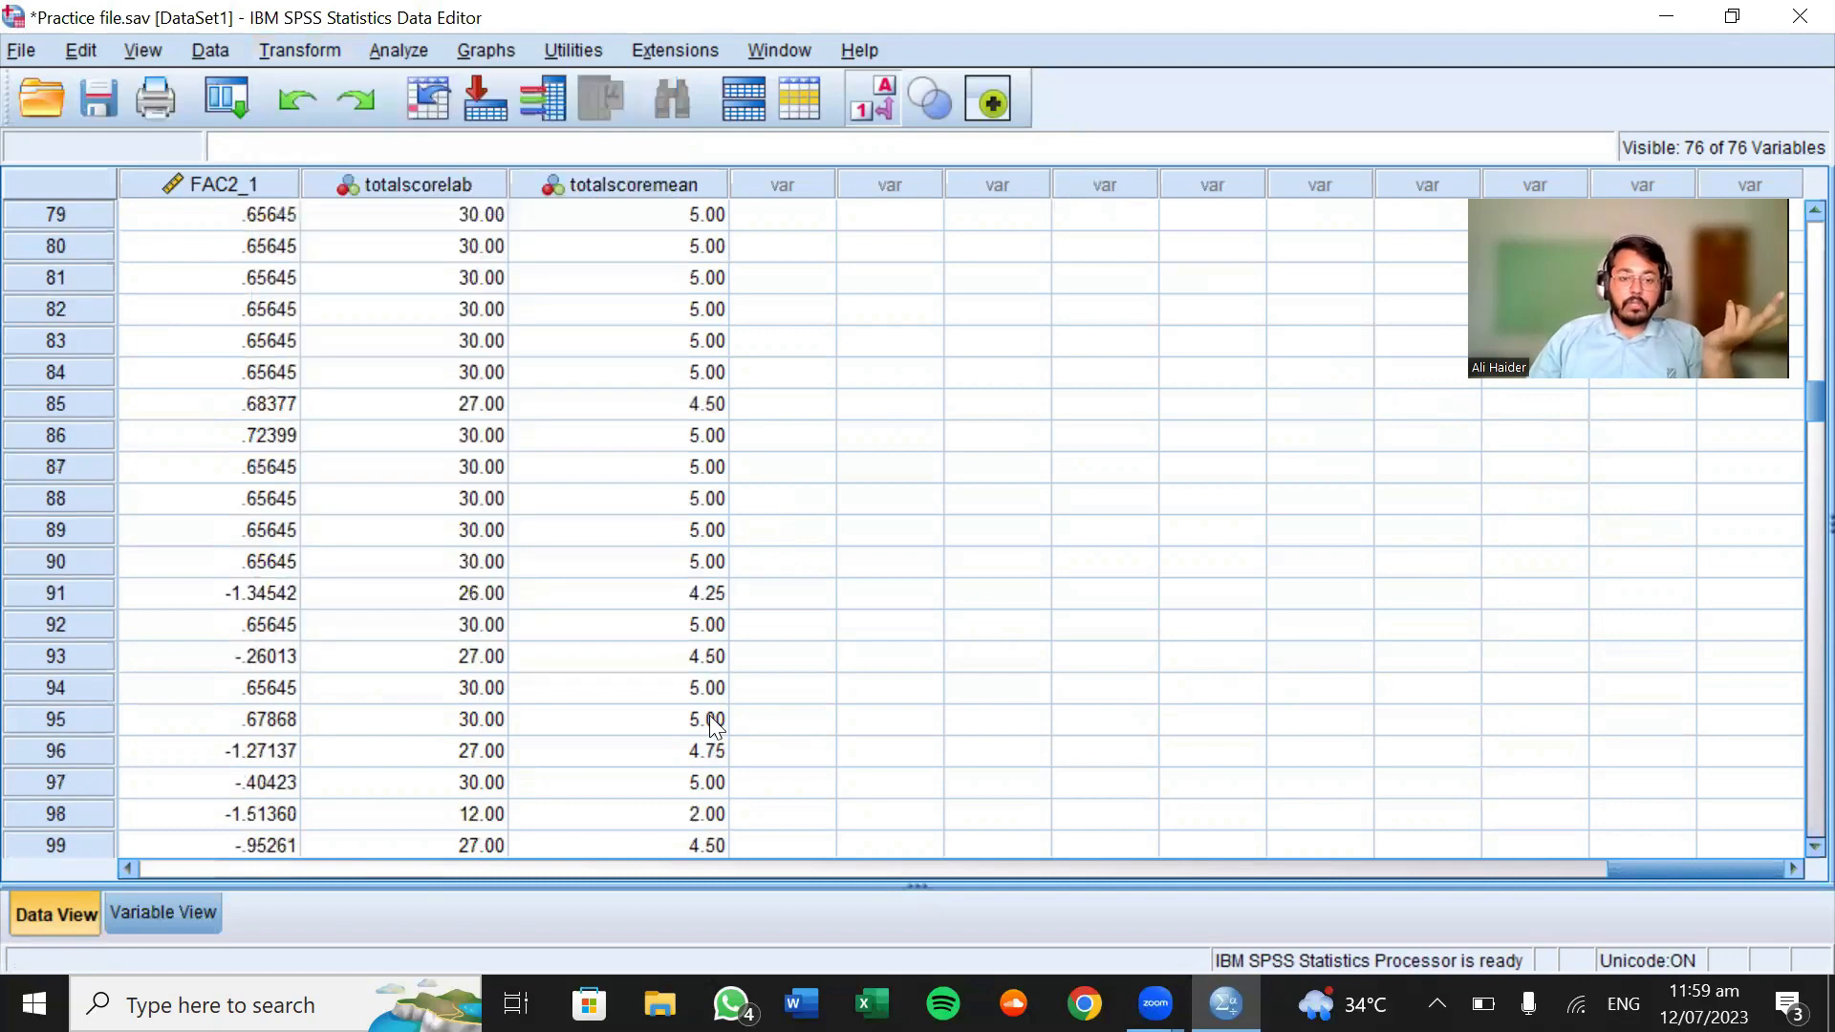
pyautogui.scroll(3, 710, 716)
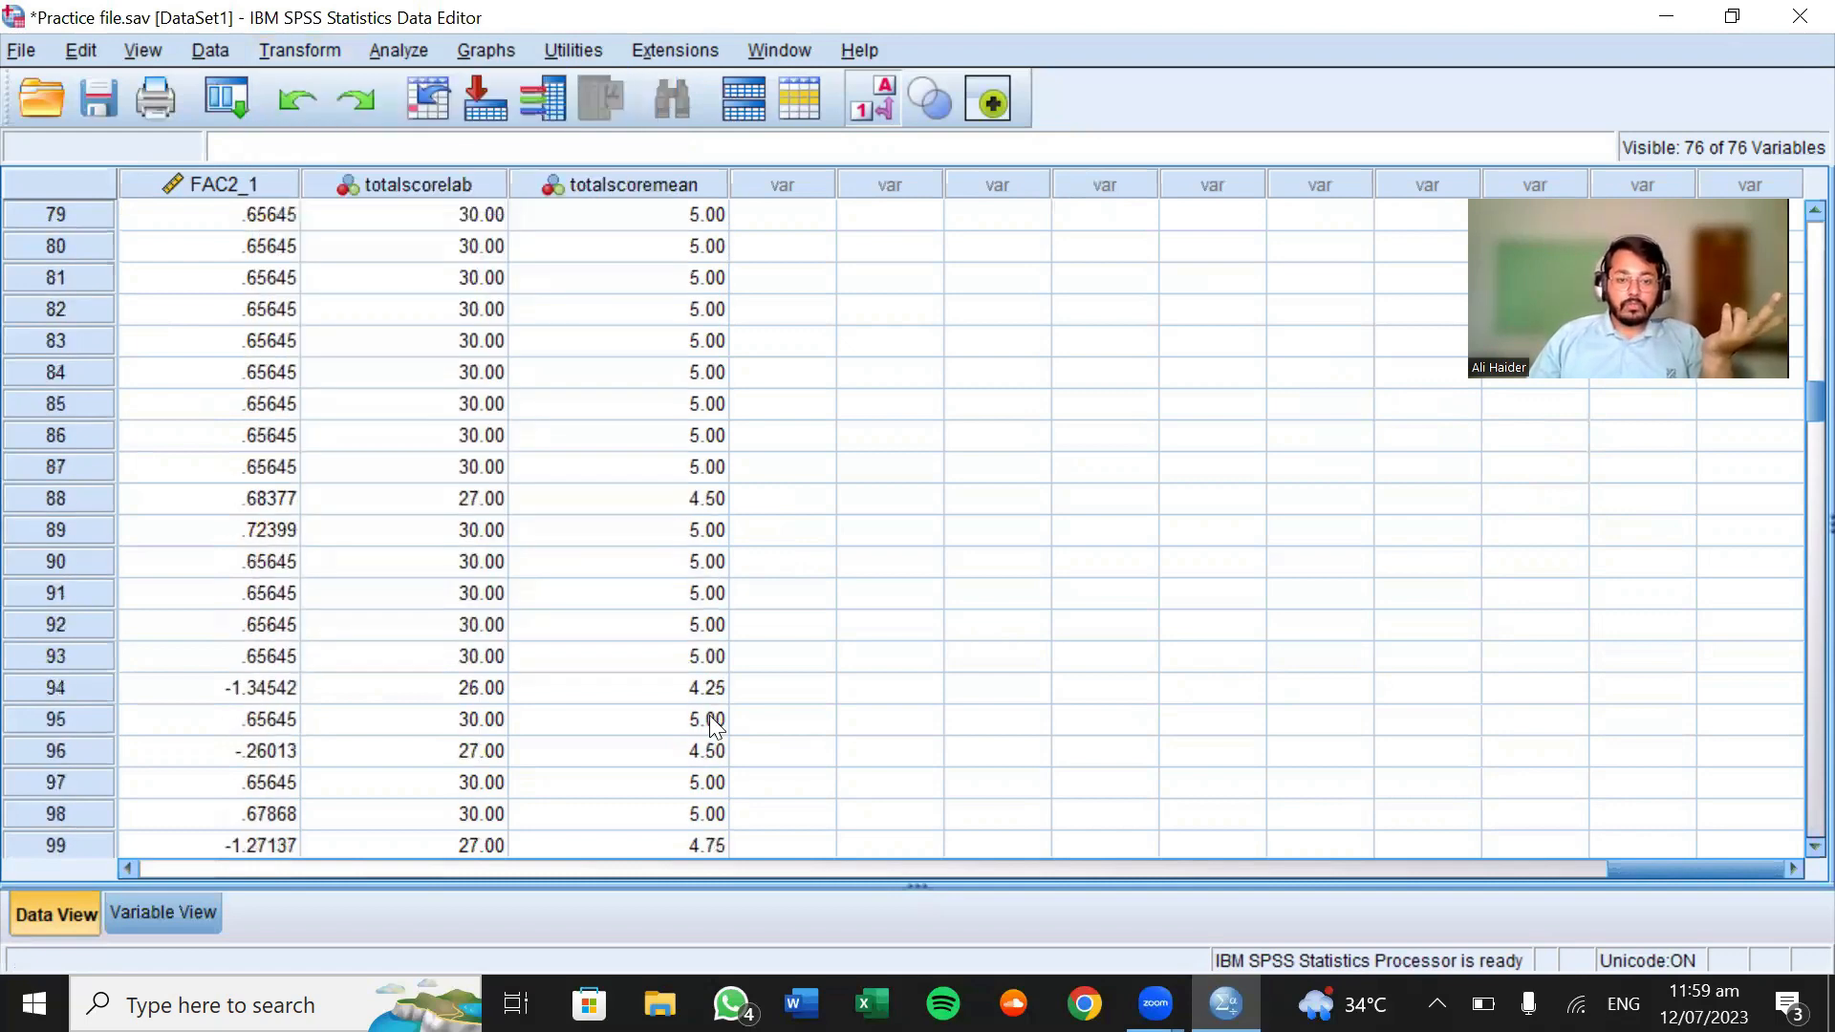
pyautogui.scroll(4, 712, 724)
pyautogui.scroll(10, 709, 719)
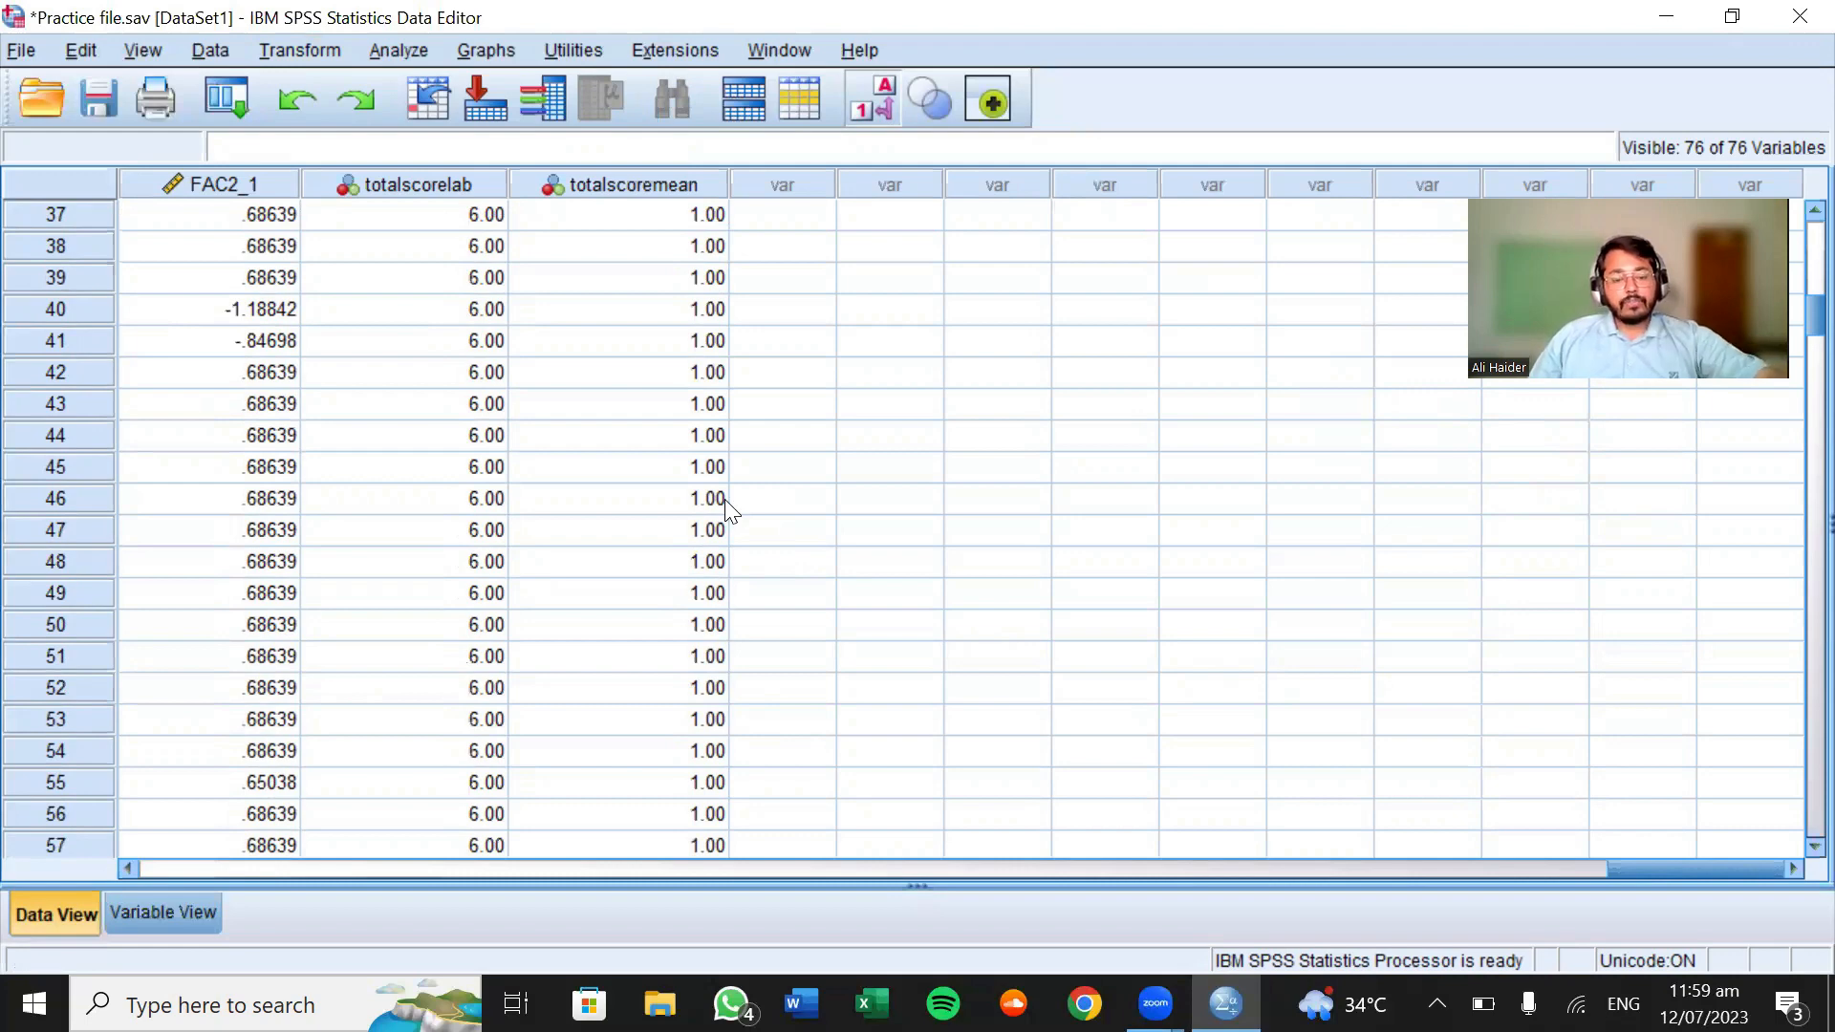
pyautogui.scroll(4, 711, 375)
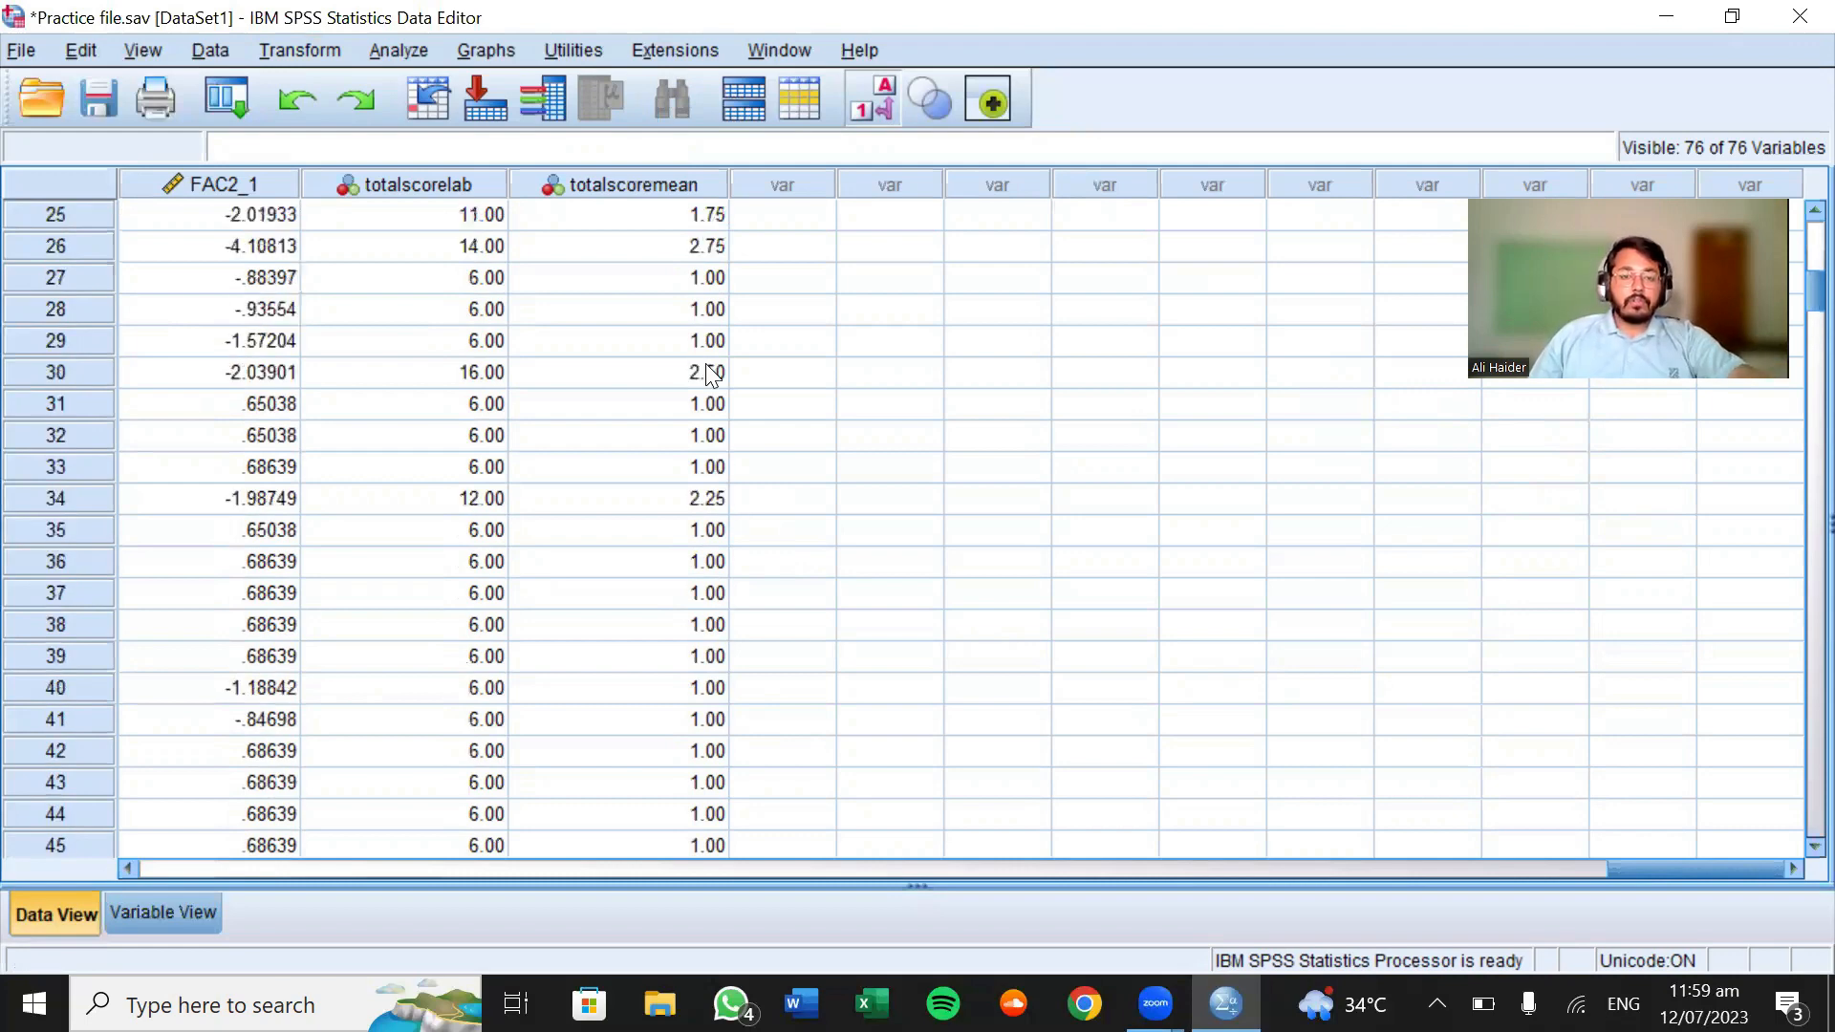
pyautogui.scroll(8, 712, 374)
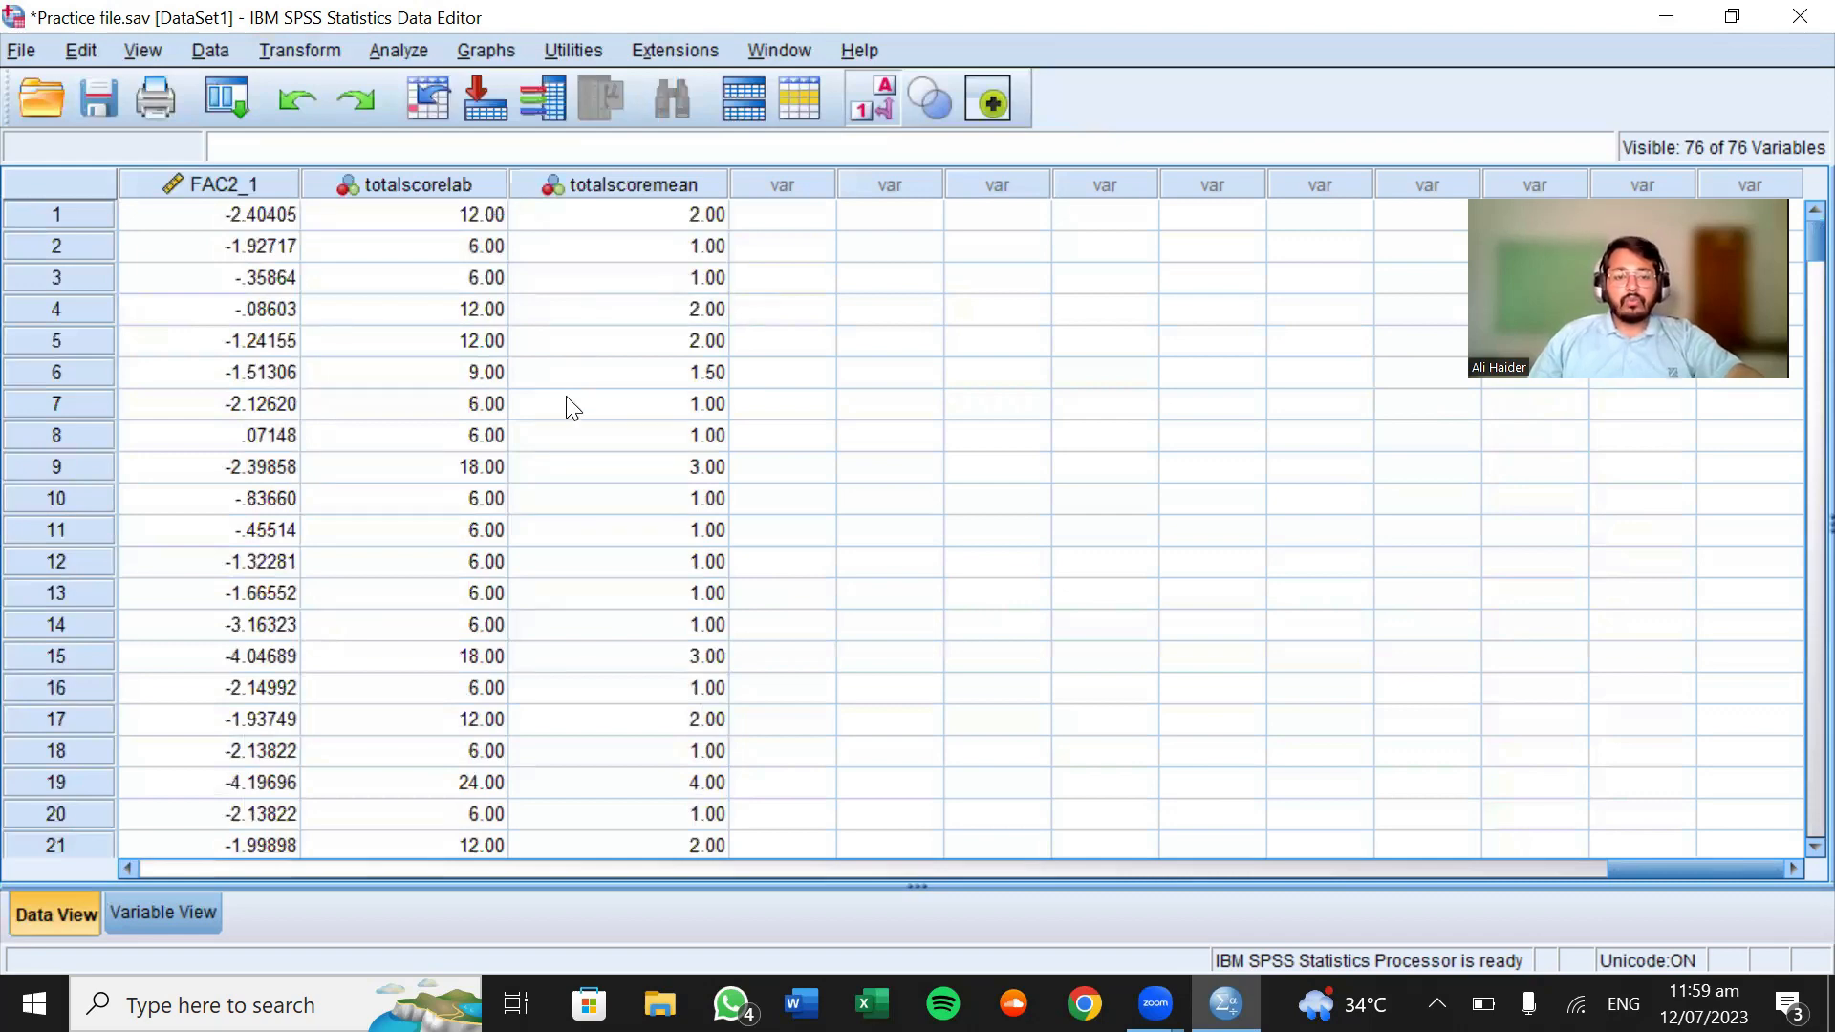
# Set up a recode into a different variable with totalscoremean as the input variable
pyautogui.click(298, 51)
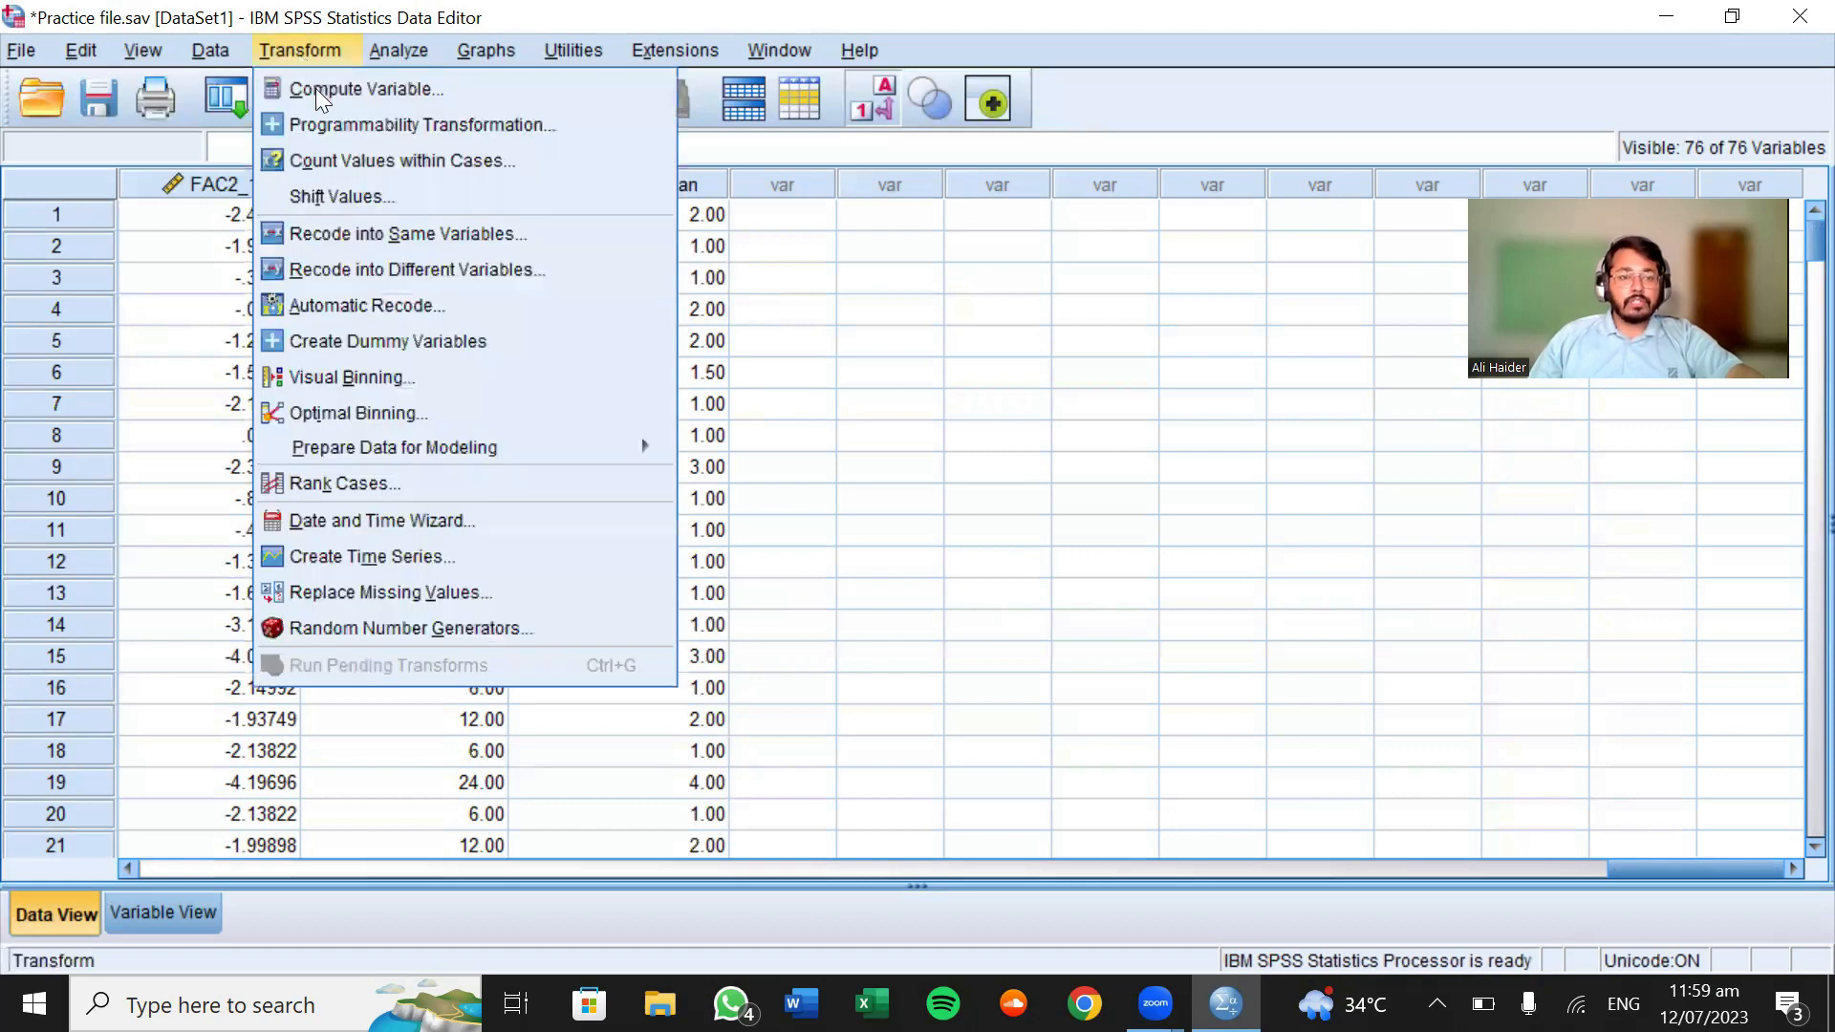
pyautogui.click(315, 87)
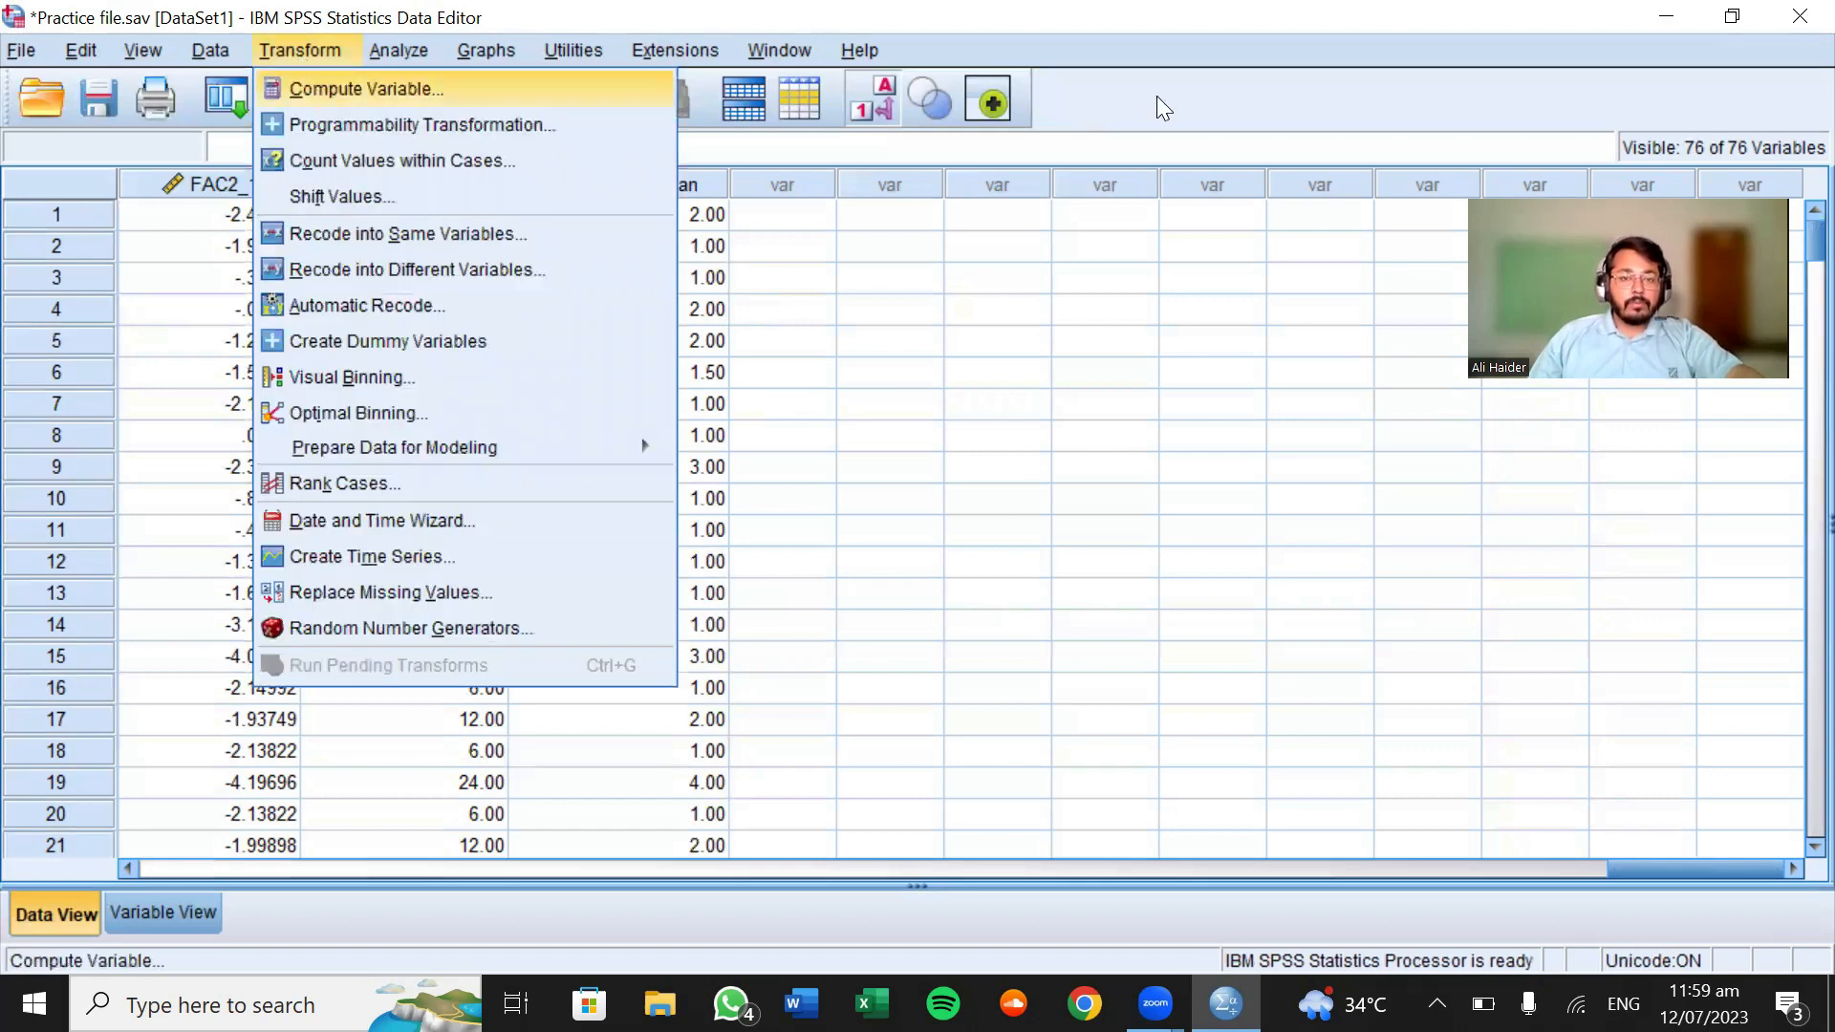
pyautogui.press('Return')
pyautogui.click(290, 54)
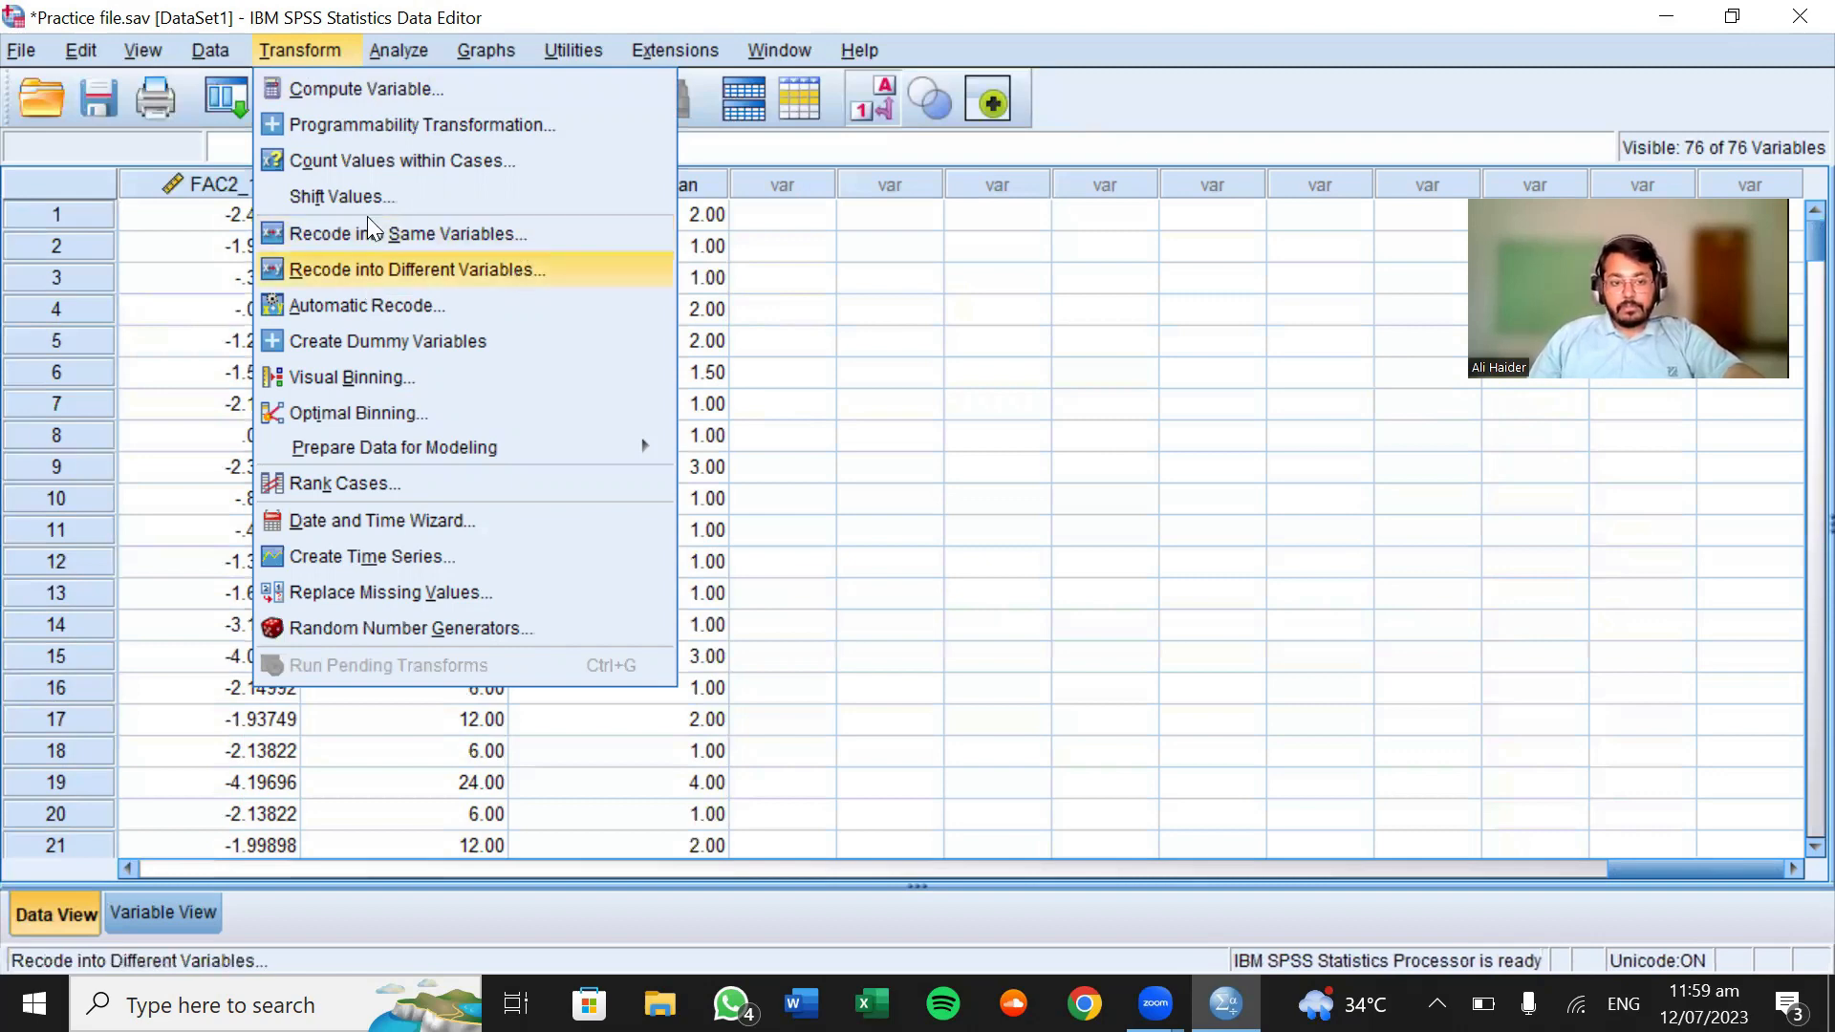
pyautogui.click(371, 275)
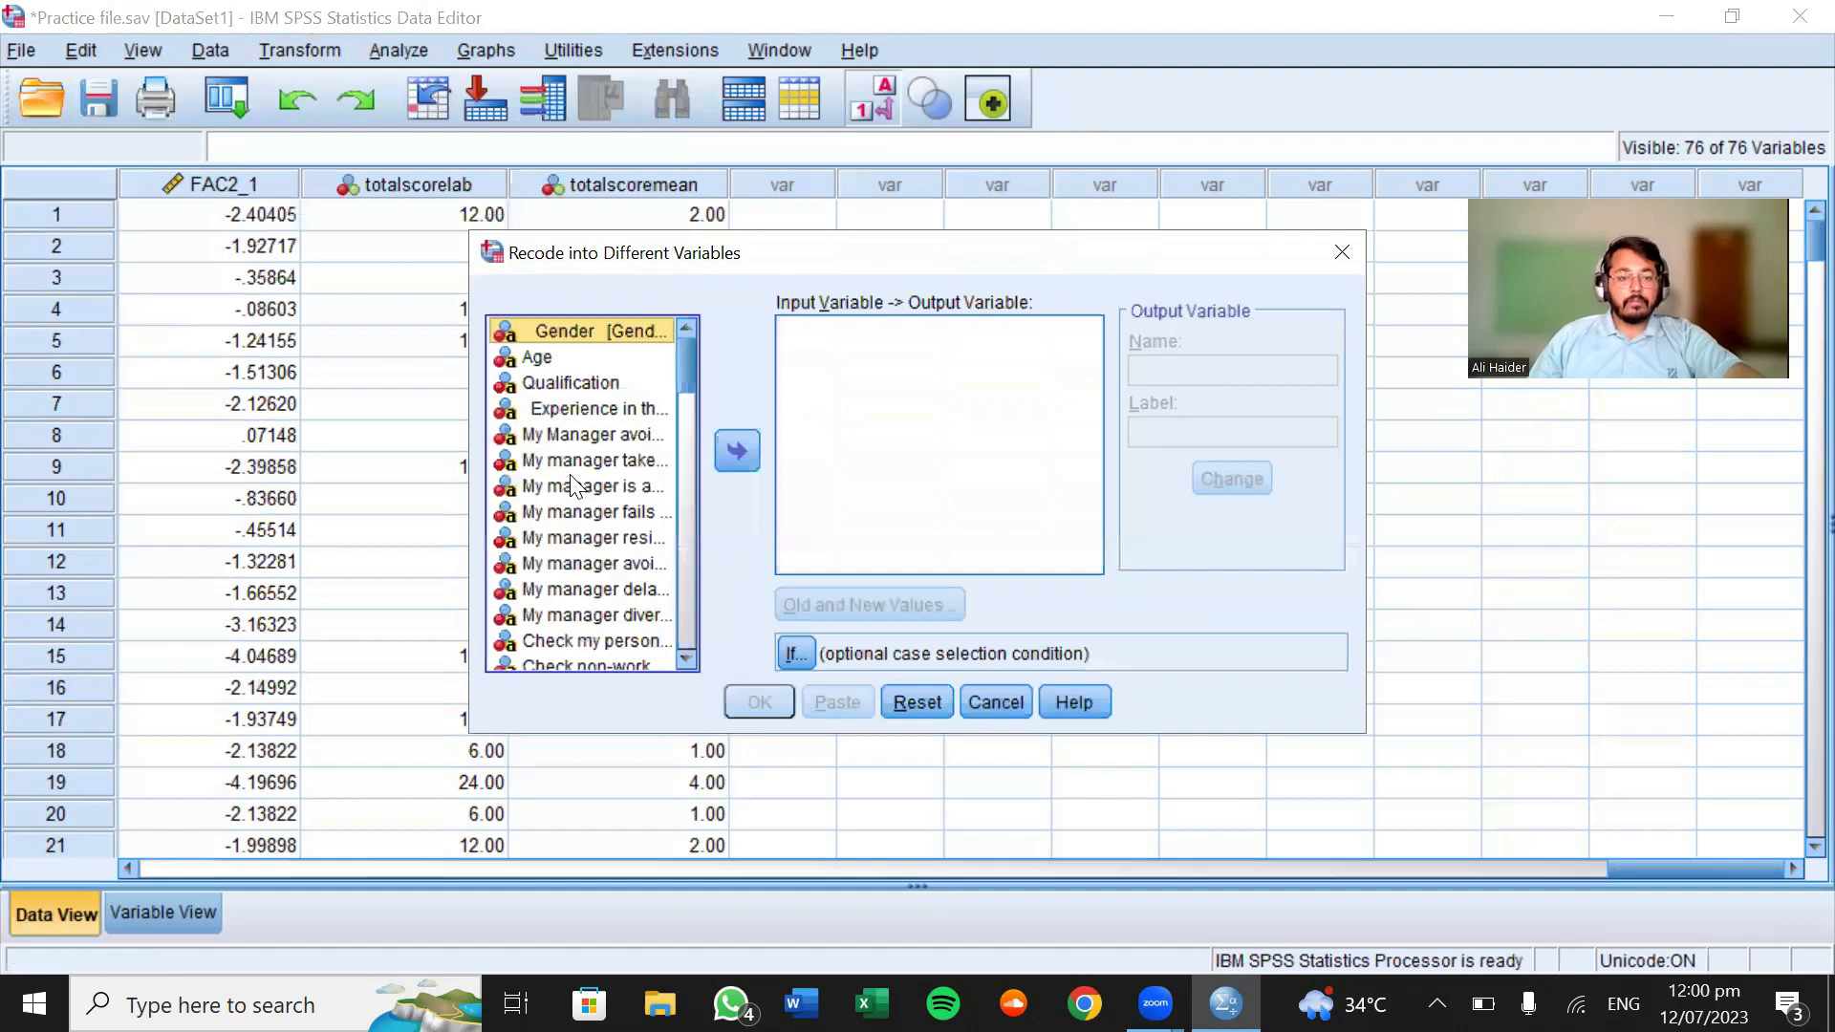
pyautogui.scroll(-3, 573, 488)
pyautogui.scroll(-5, 573, 488)
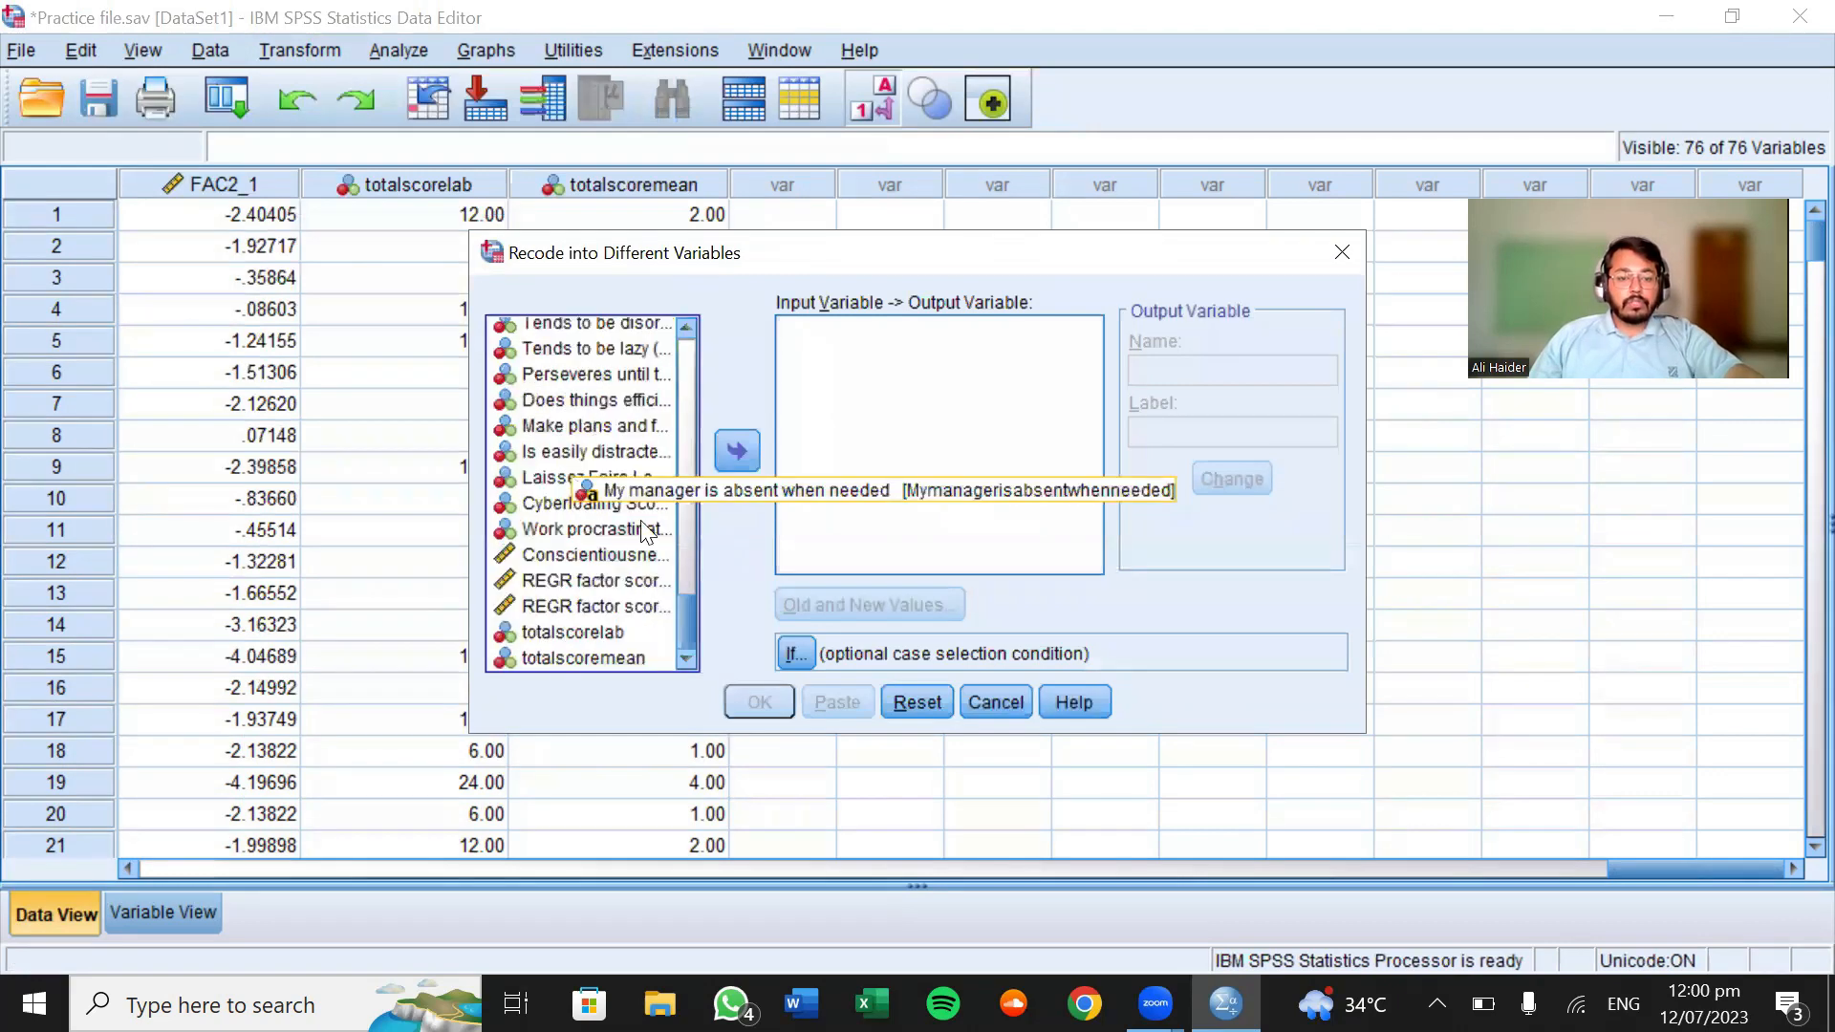
pyautogui.click(556, 663)
pyautogui.click(739, 451)
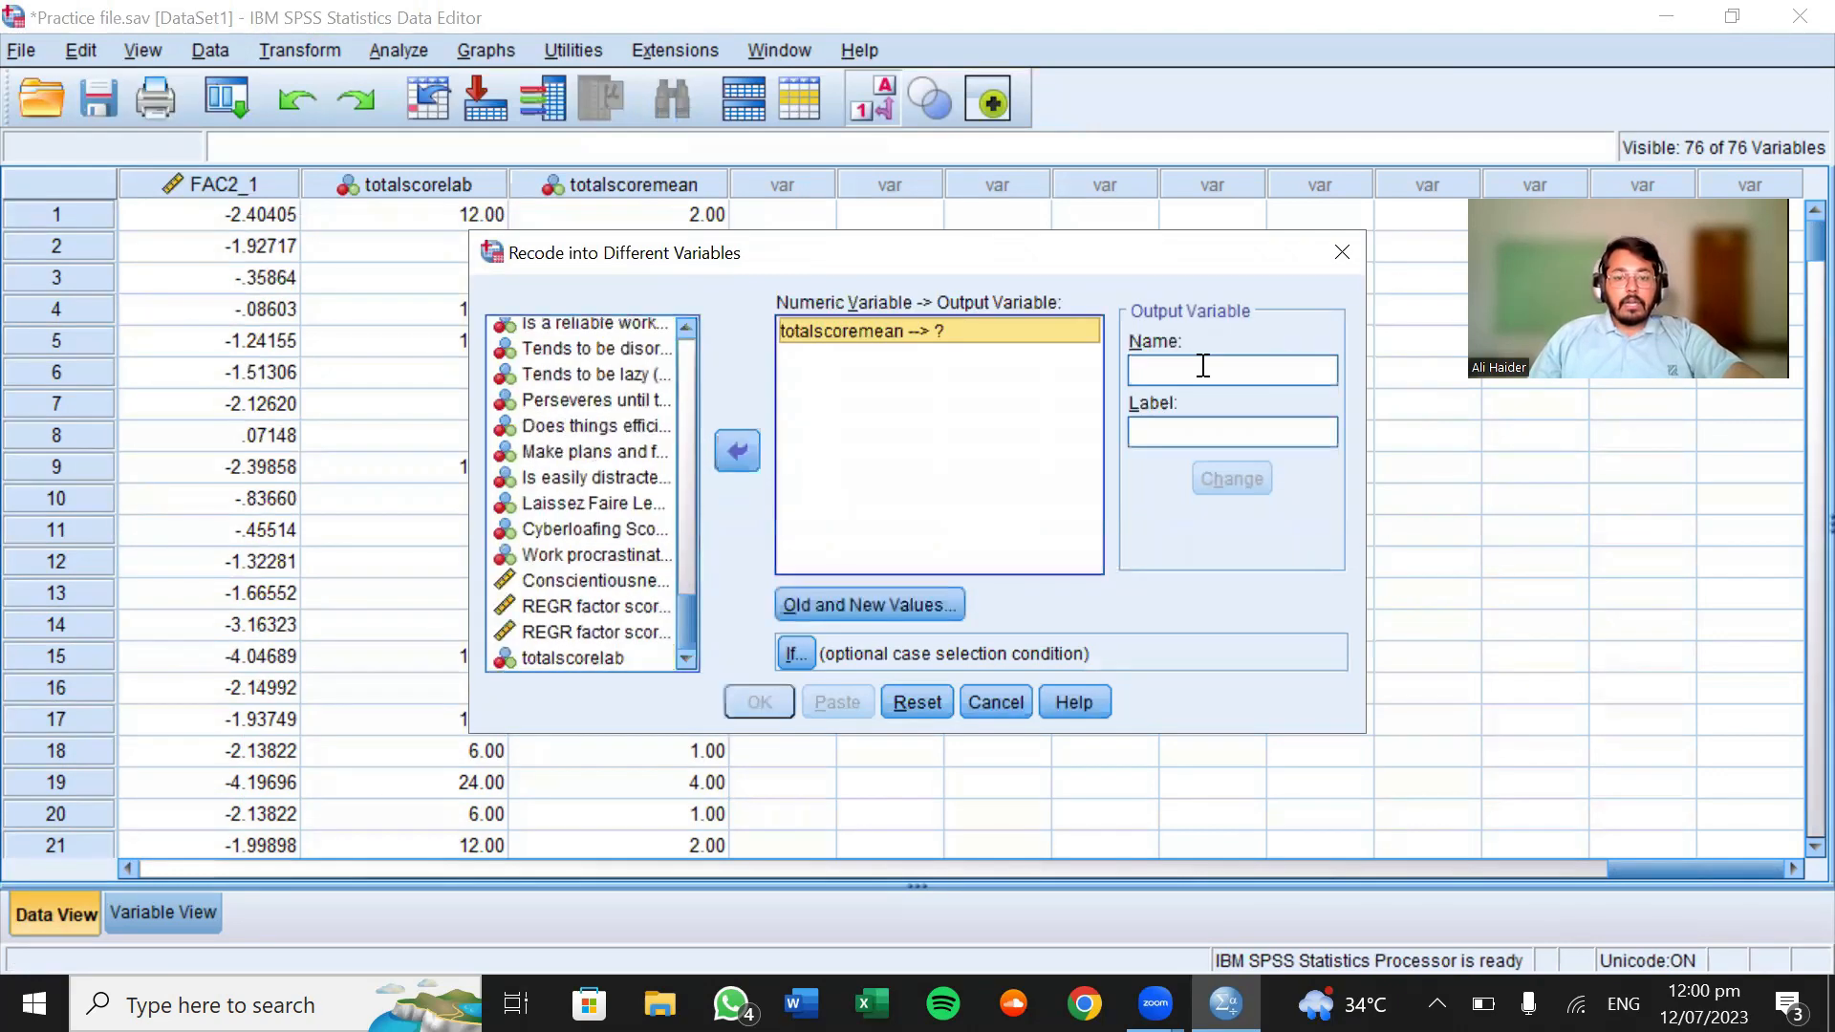
# Name the recode's output variable CORRECTMEAN and give it the label MEAN COMPARISON
pyautogui.click(1203, 368)
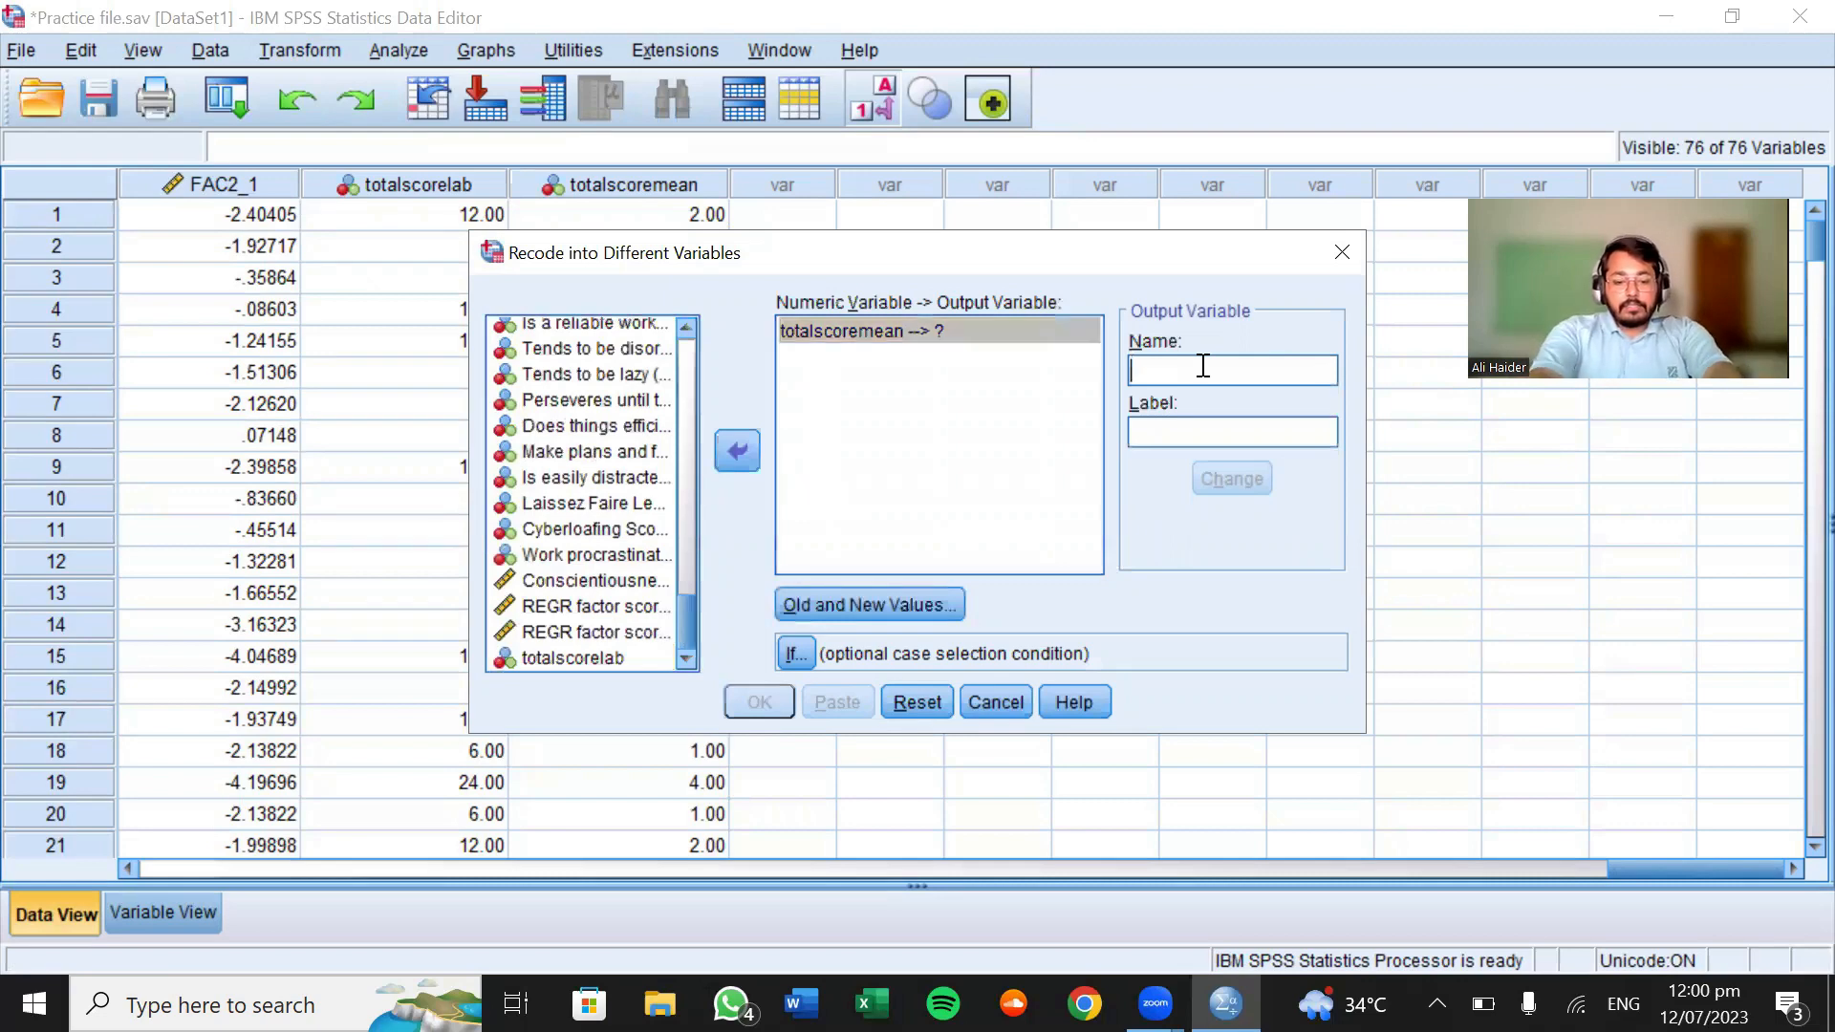
pyautogui.write('CORREC')
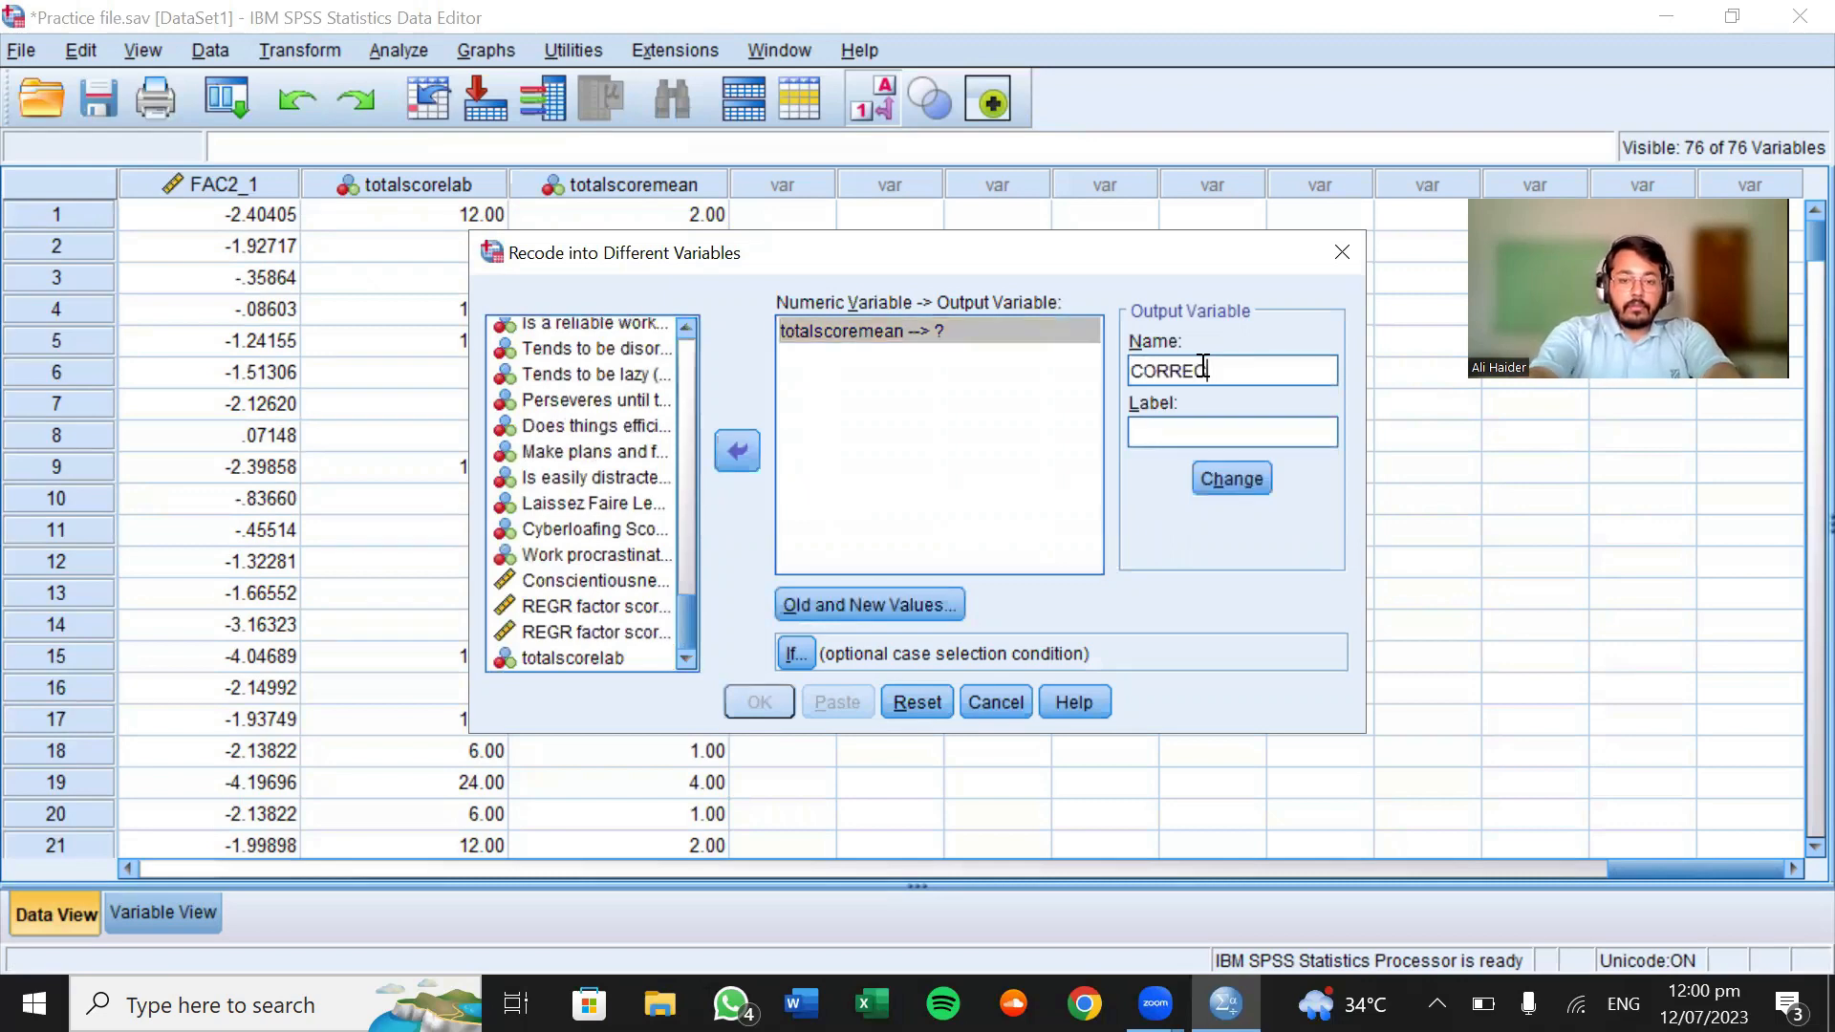
pyautogui.write('TMEAN')
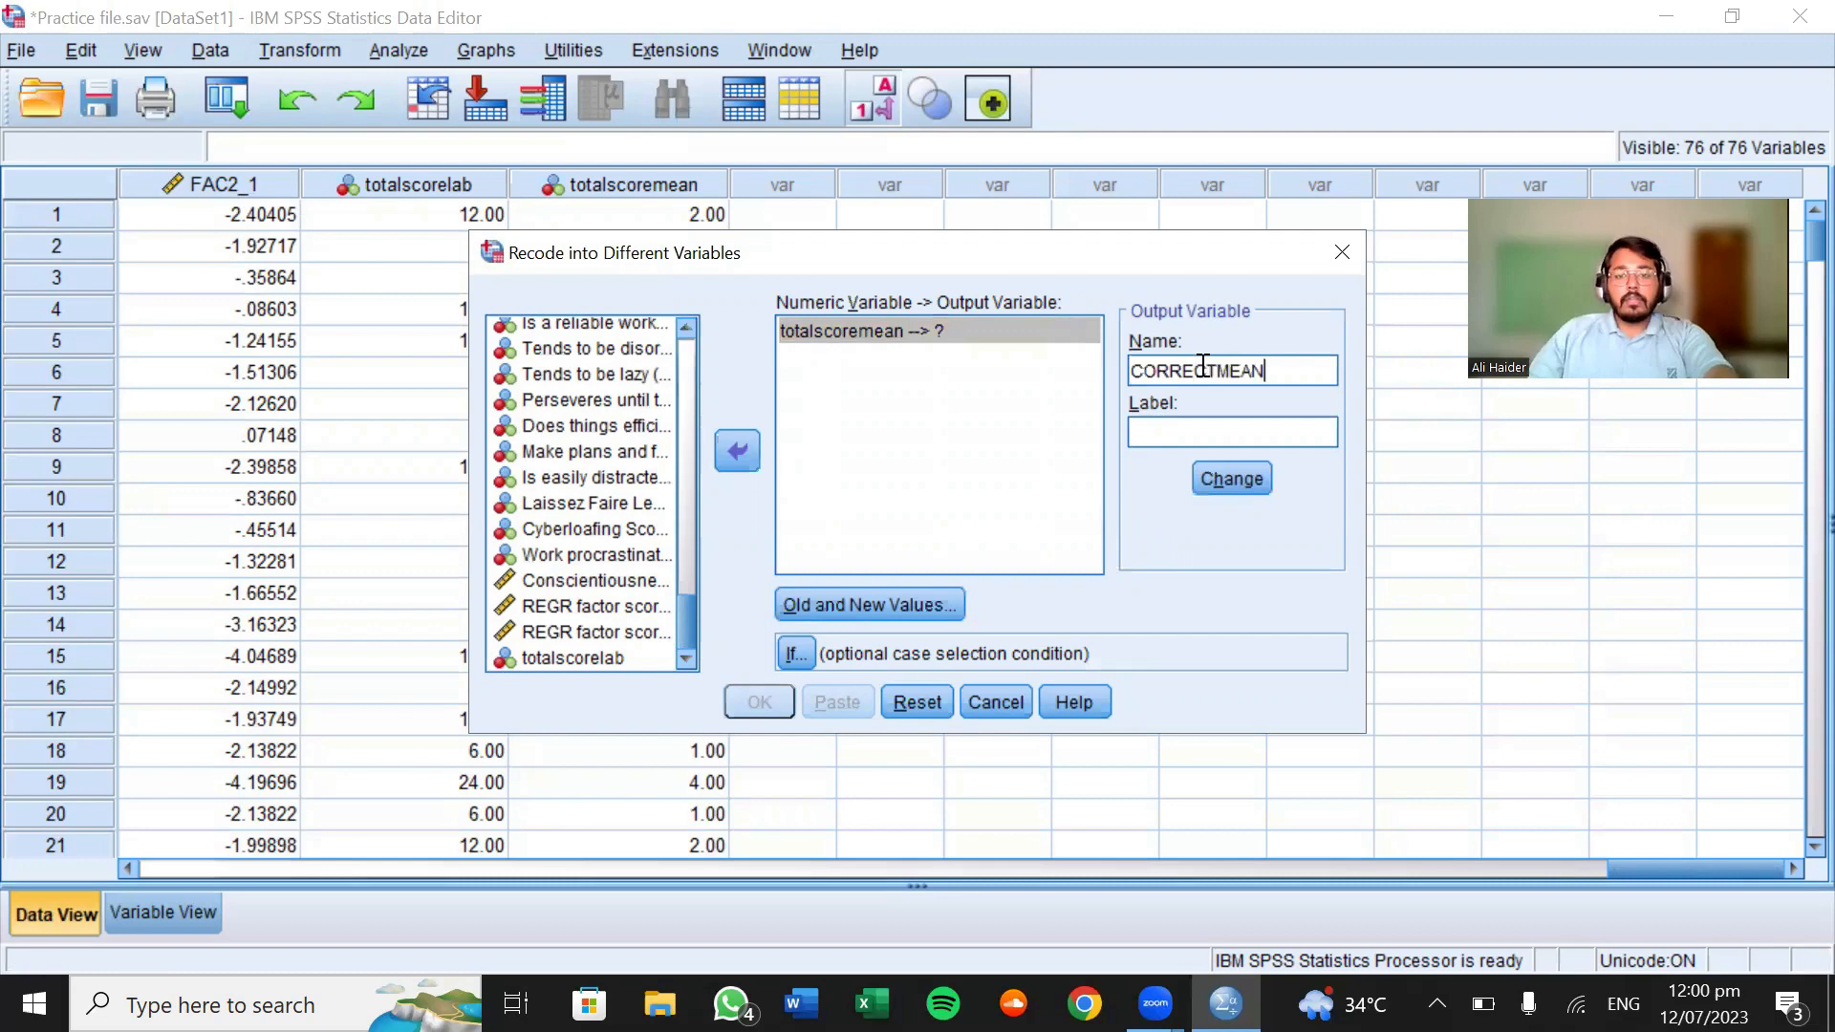
pyautogui.click(1187, 439)
pyautogui.write('MEAN')
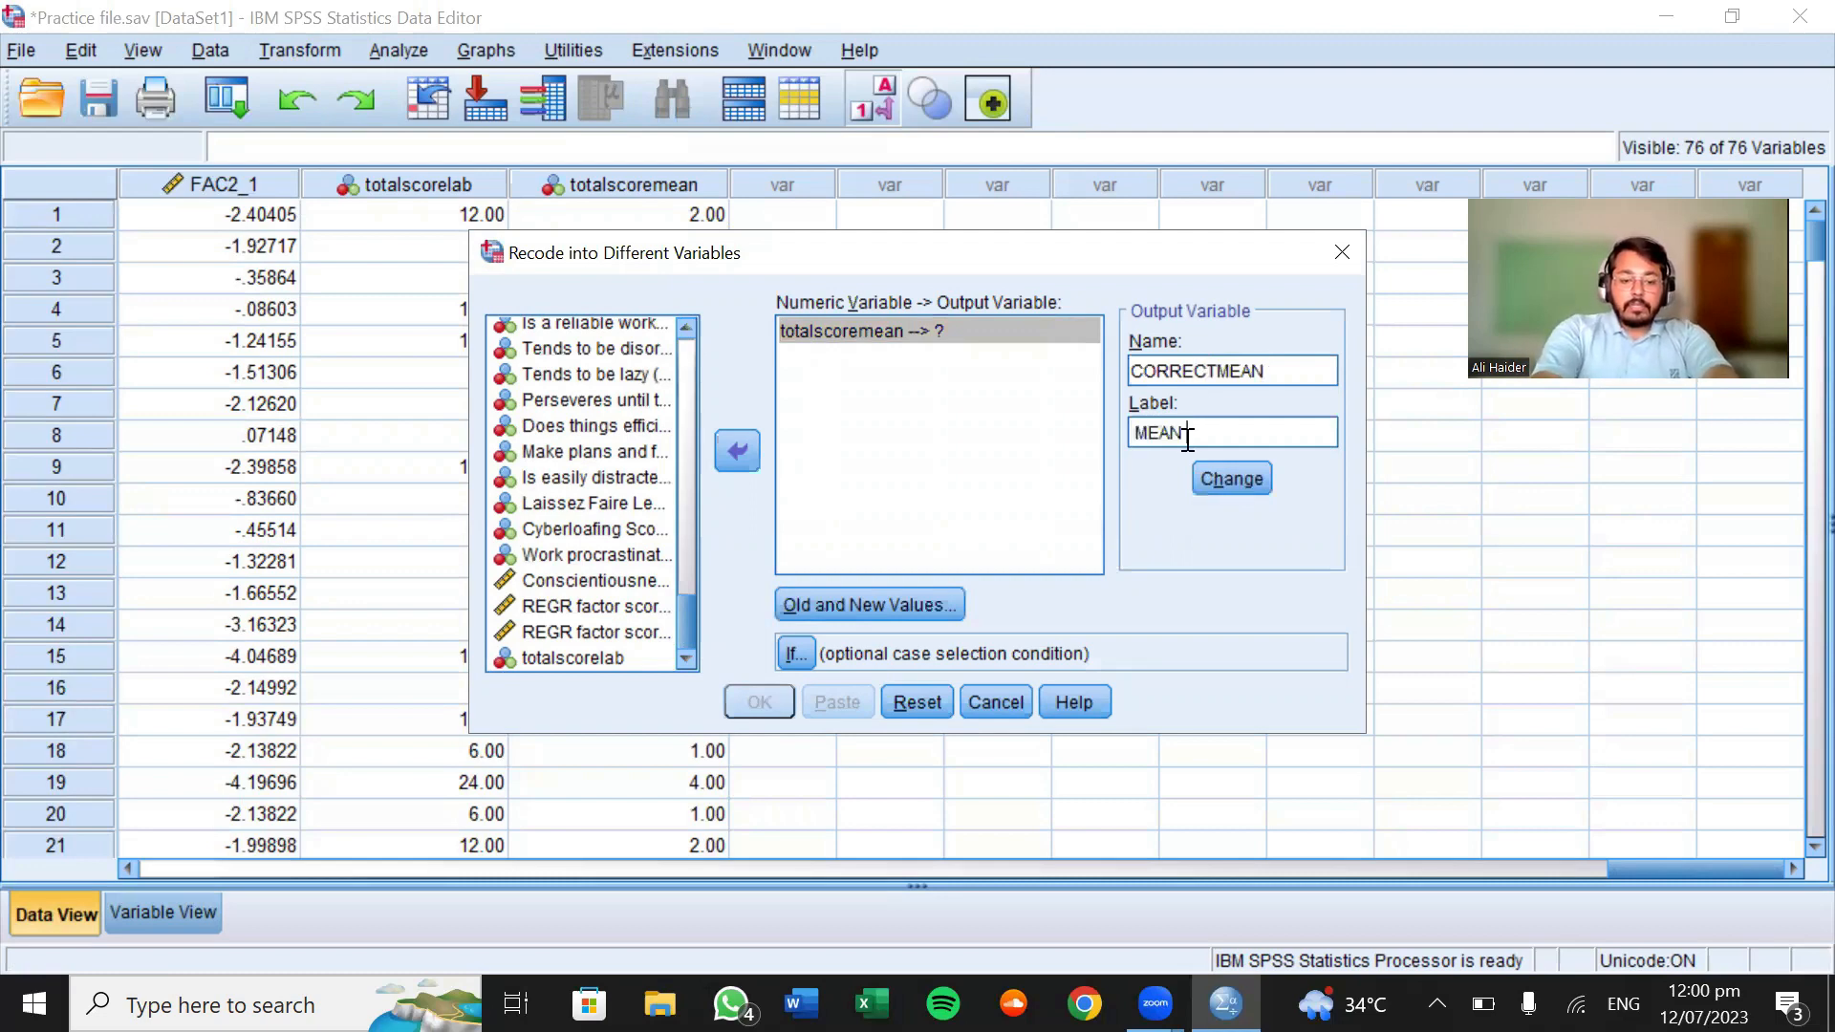
pyautogui.write(' COMPARISON')
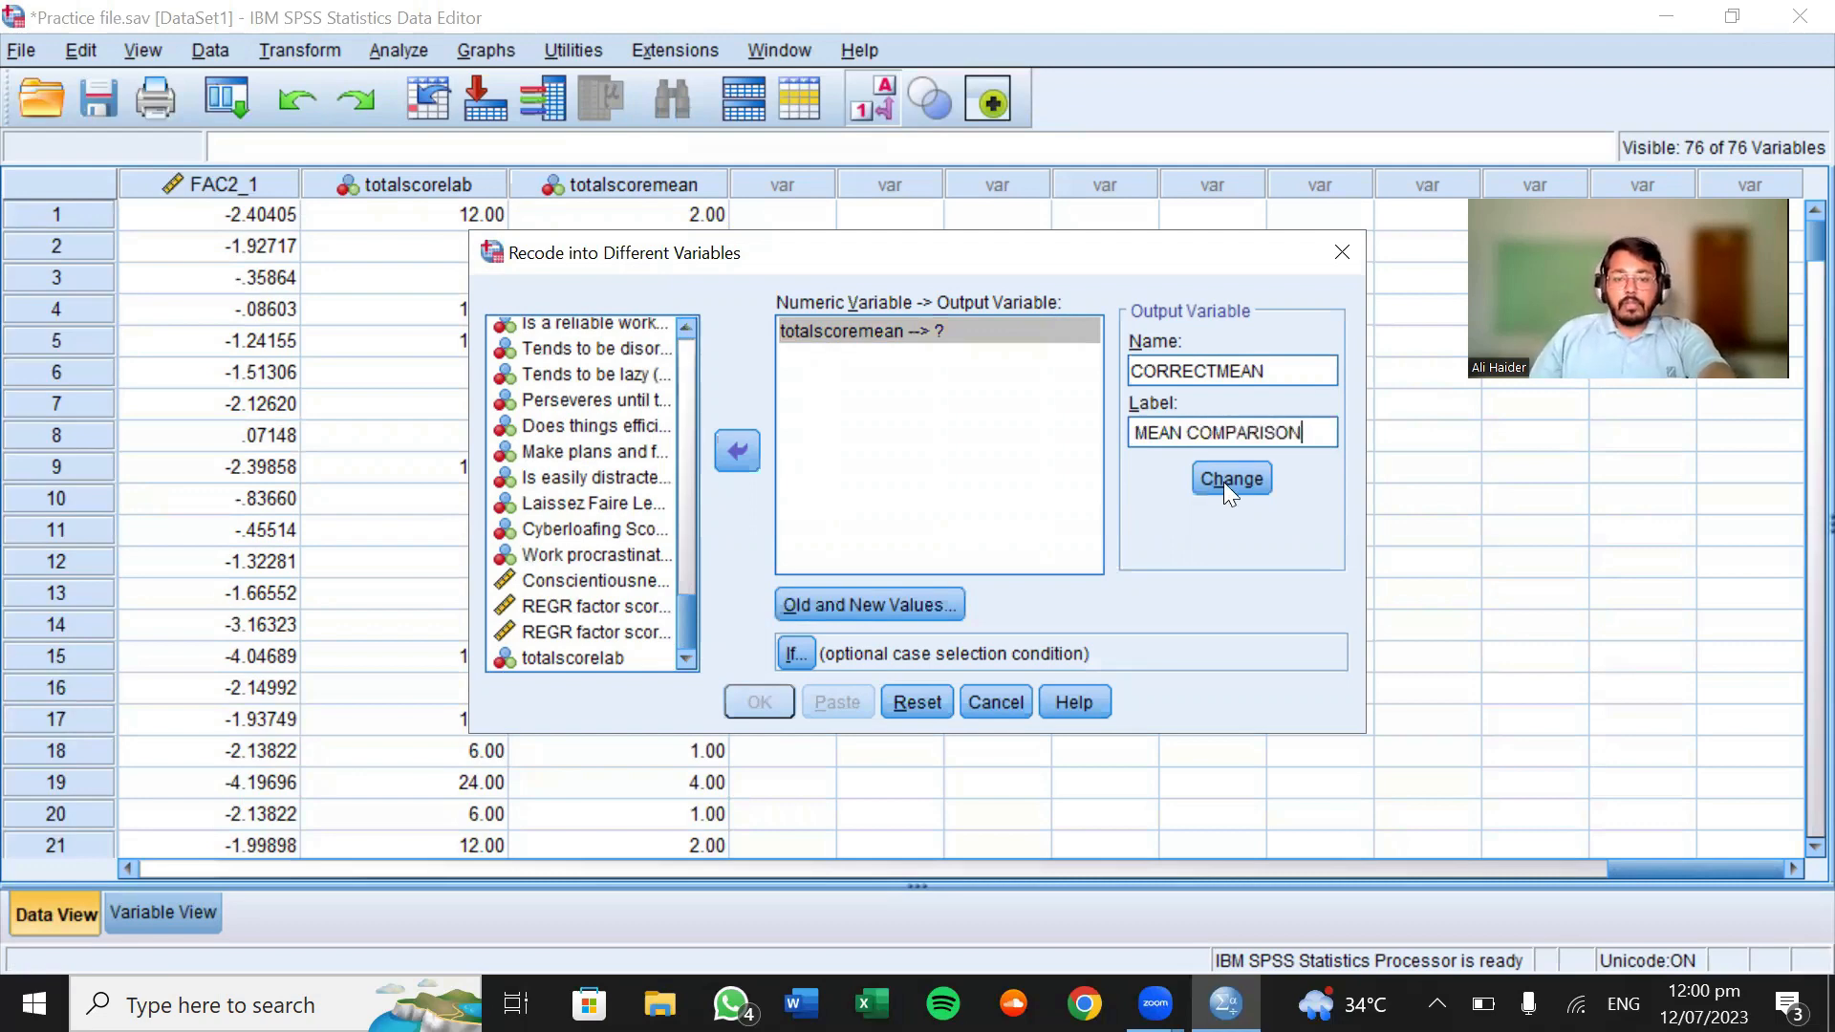
pyautogui.click(1228, 483)
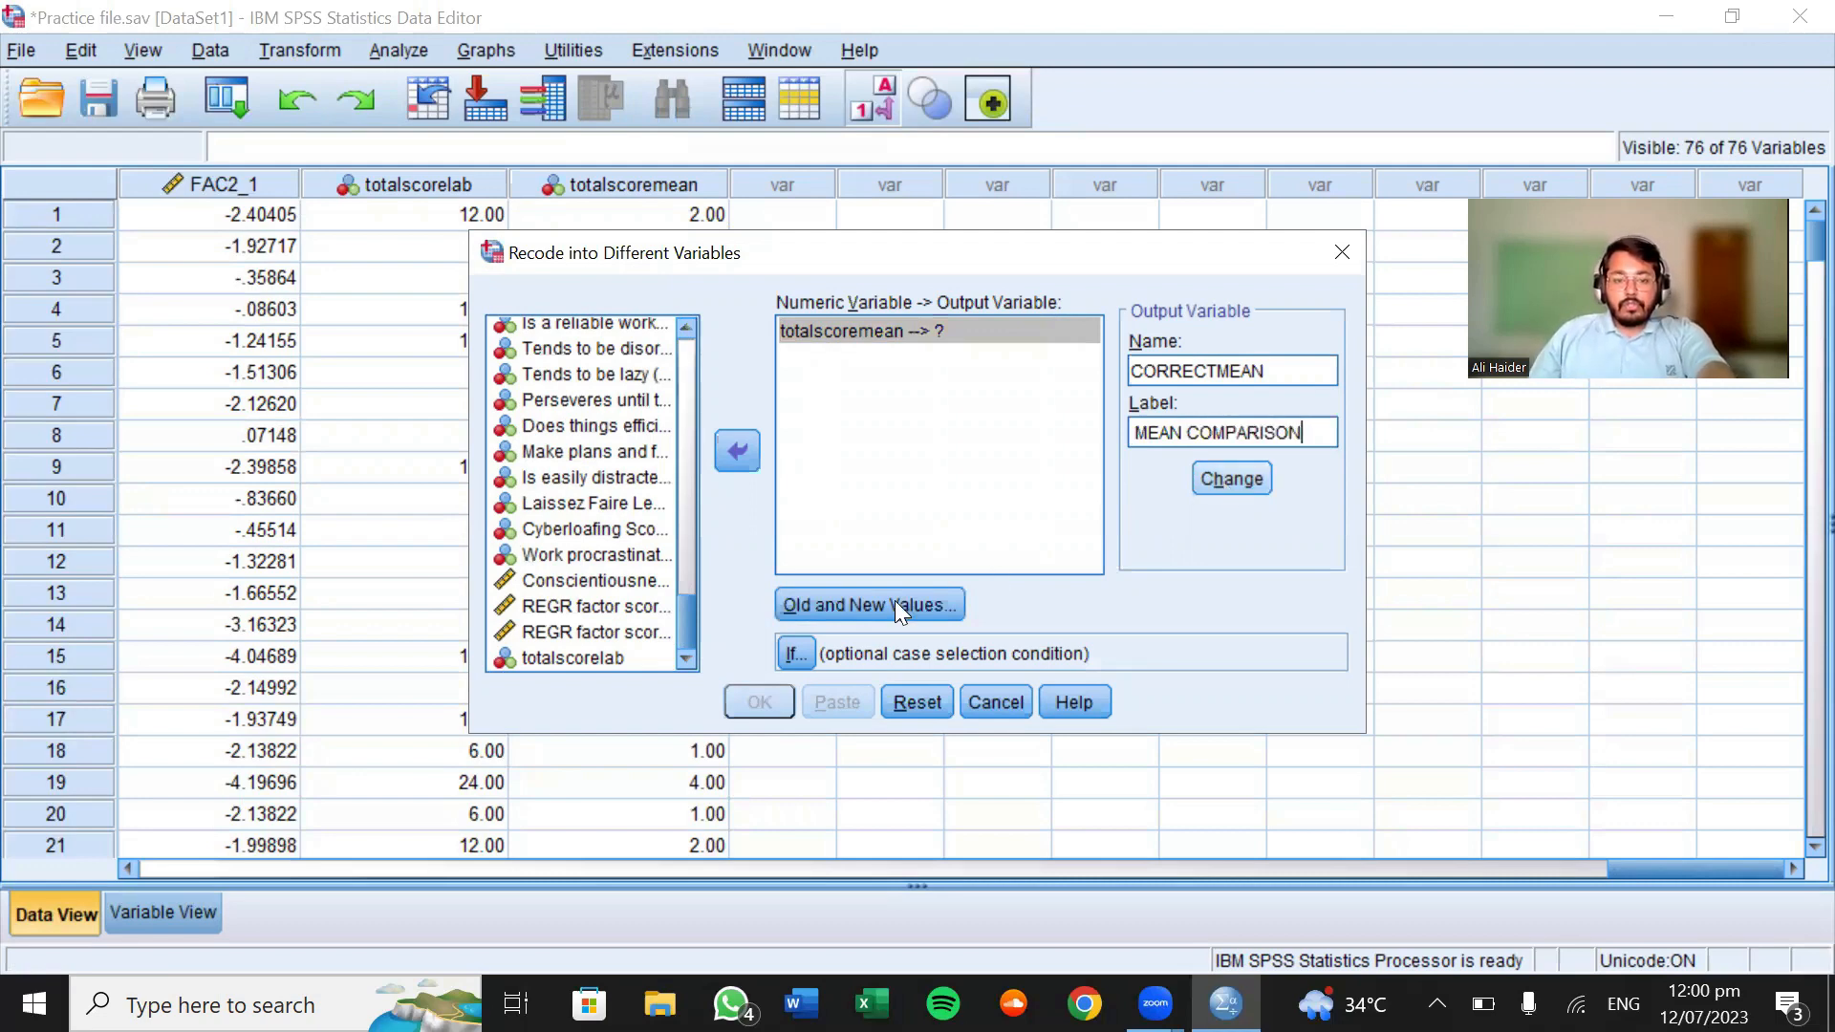
# In the recode's old and new values, set the old-value range to 1 through 2
pyautogui.click(895, 600)
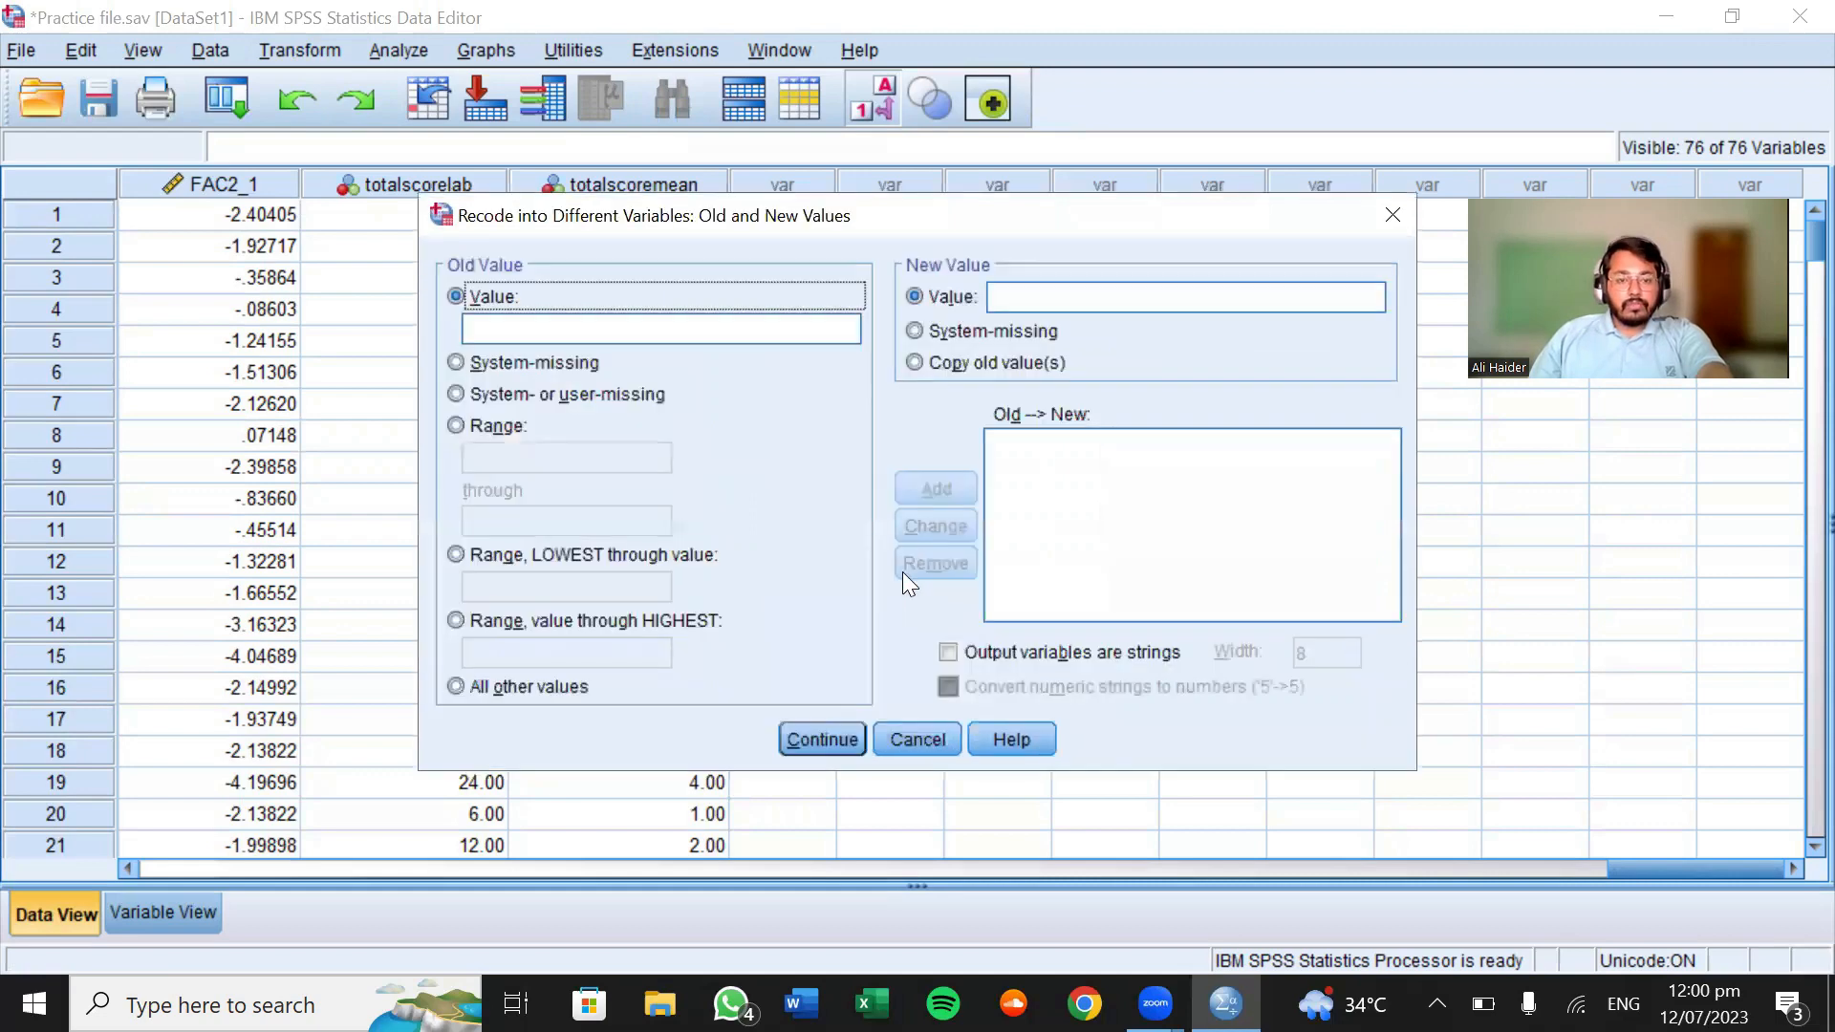
pyautogui.click(496, 462)
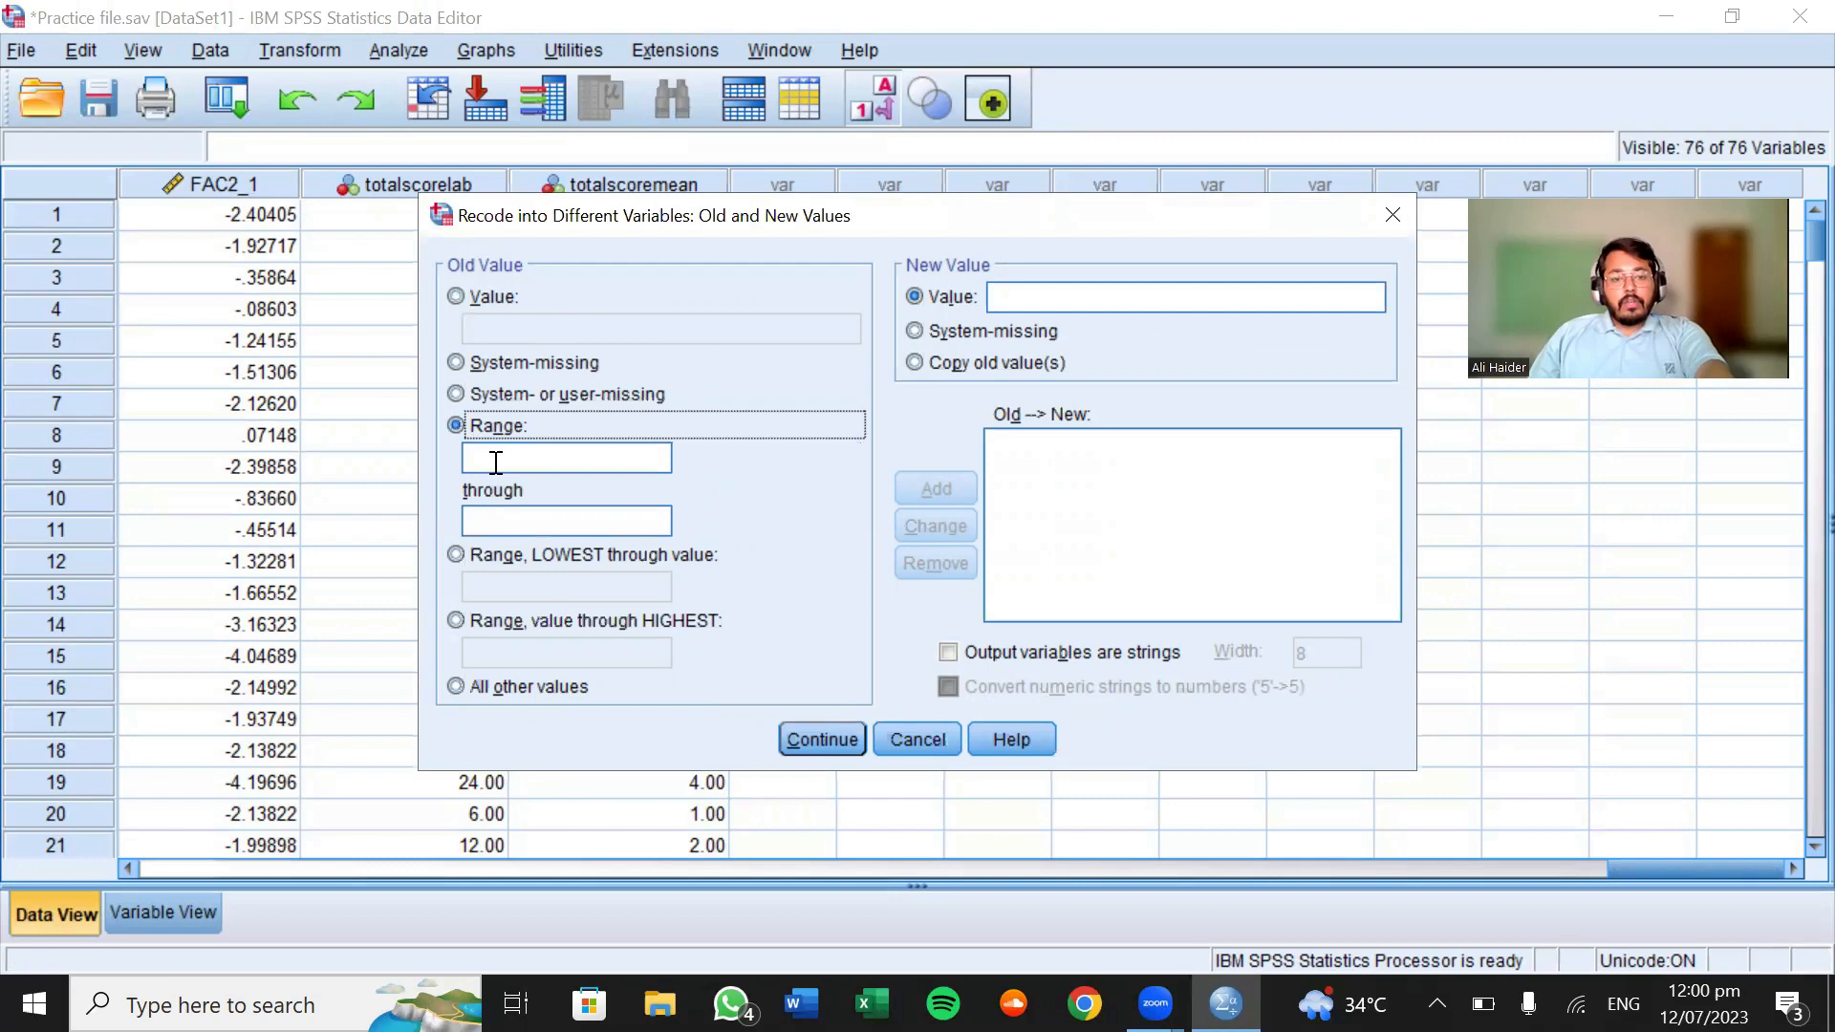
pyautogui.click(496, 463)
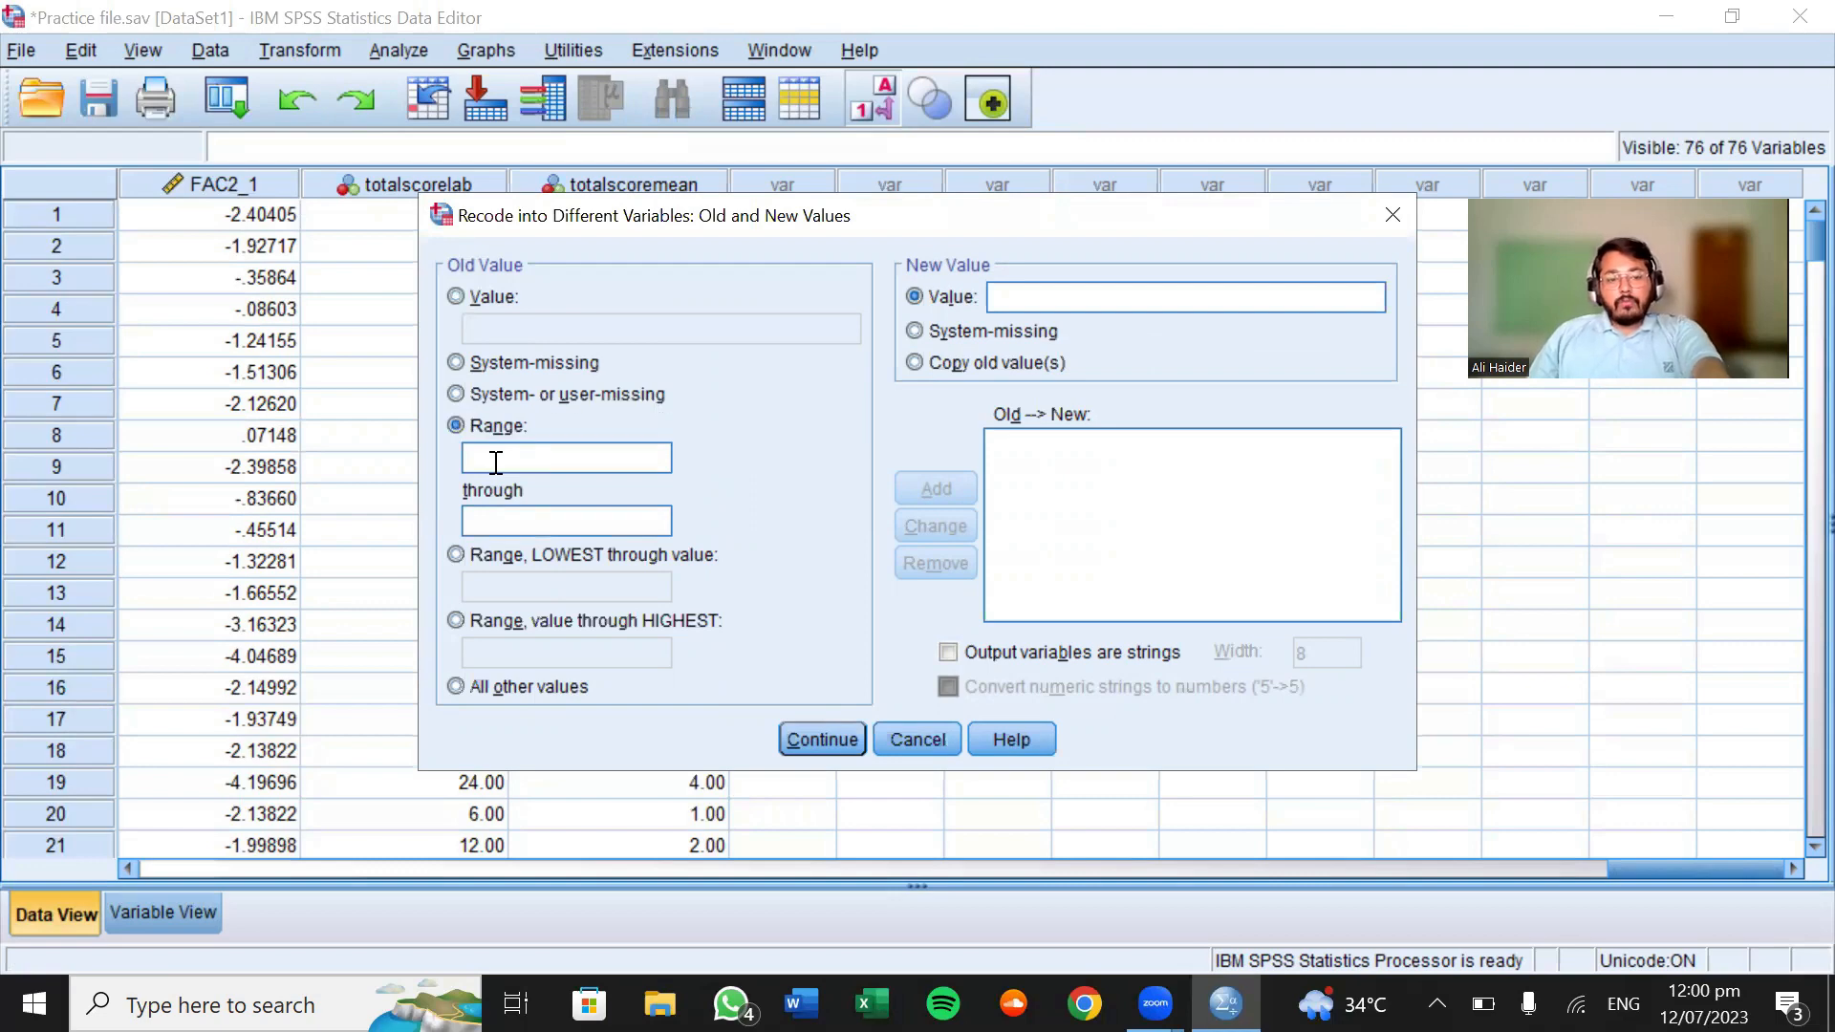
pyautogui.write('1')
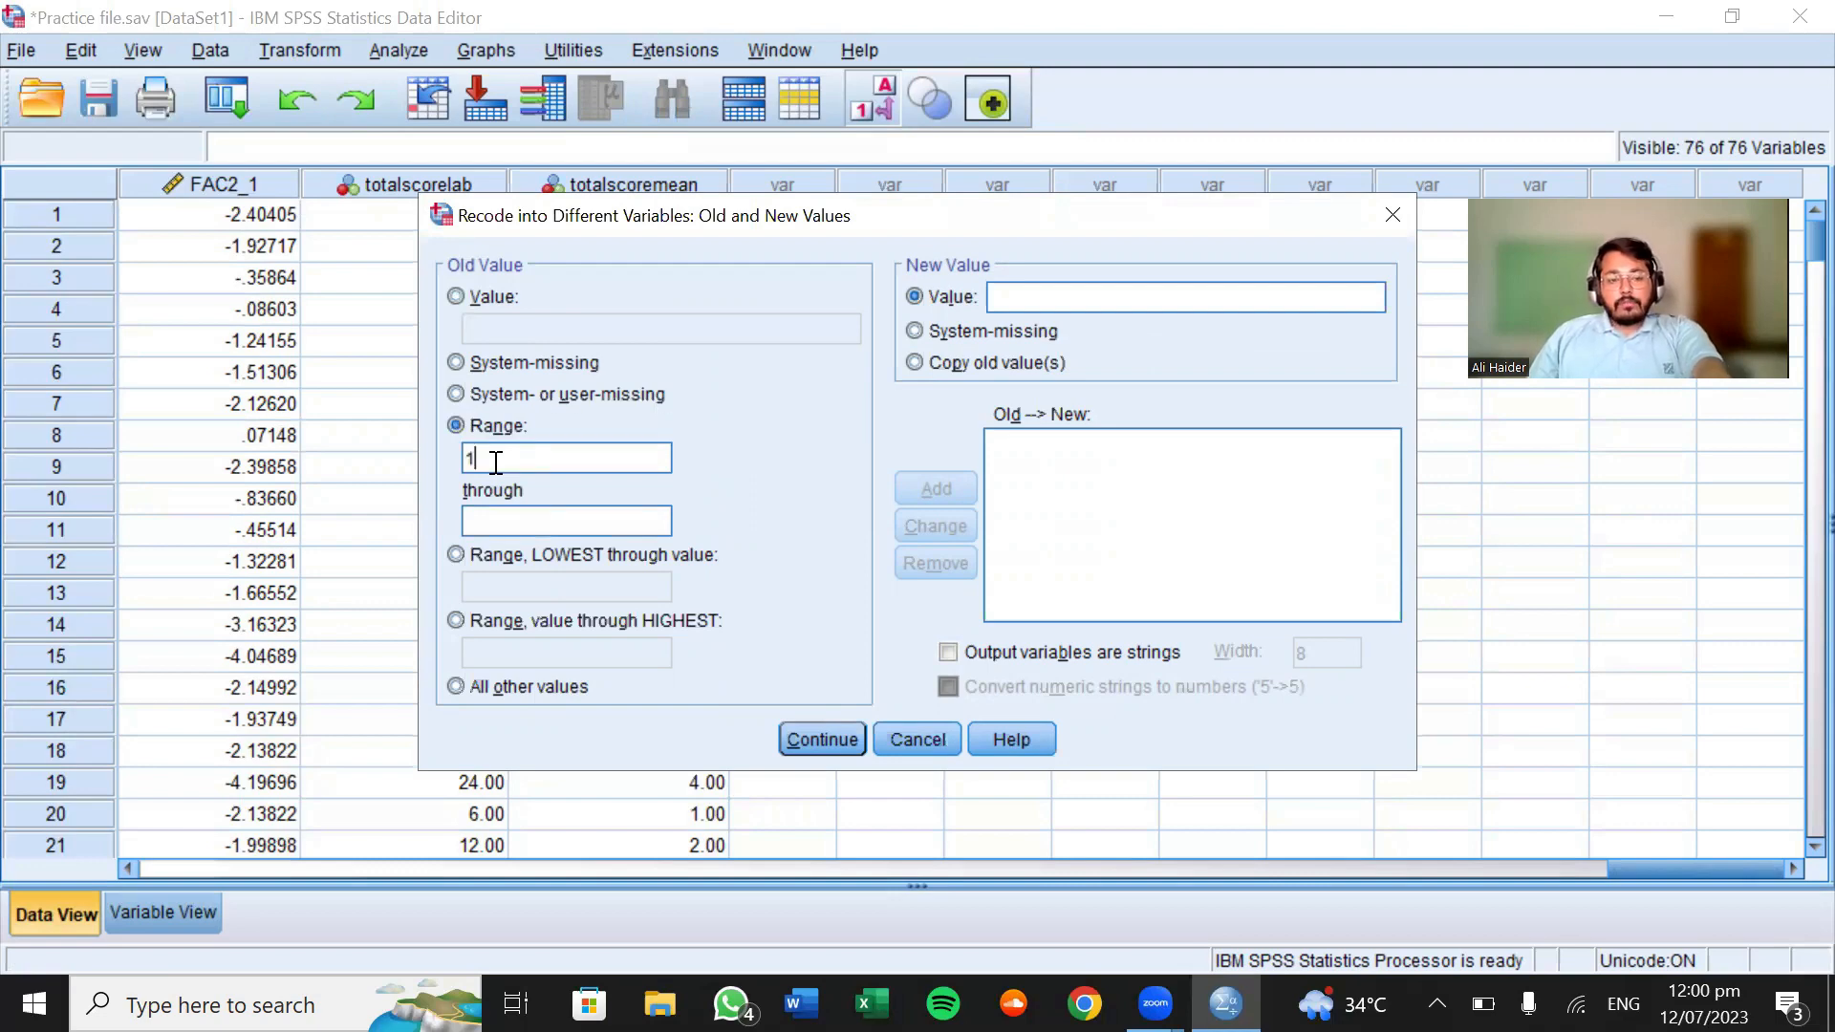
pyautogui.click(476, 521)
pyautogui.write('2.')
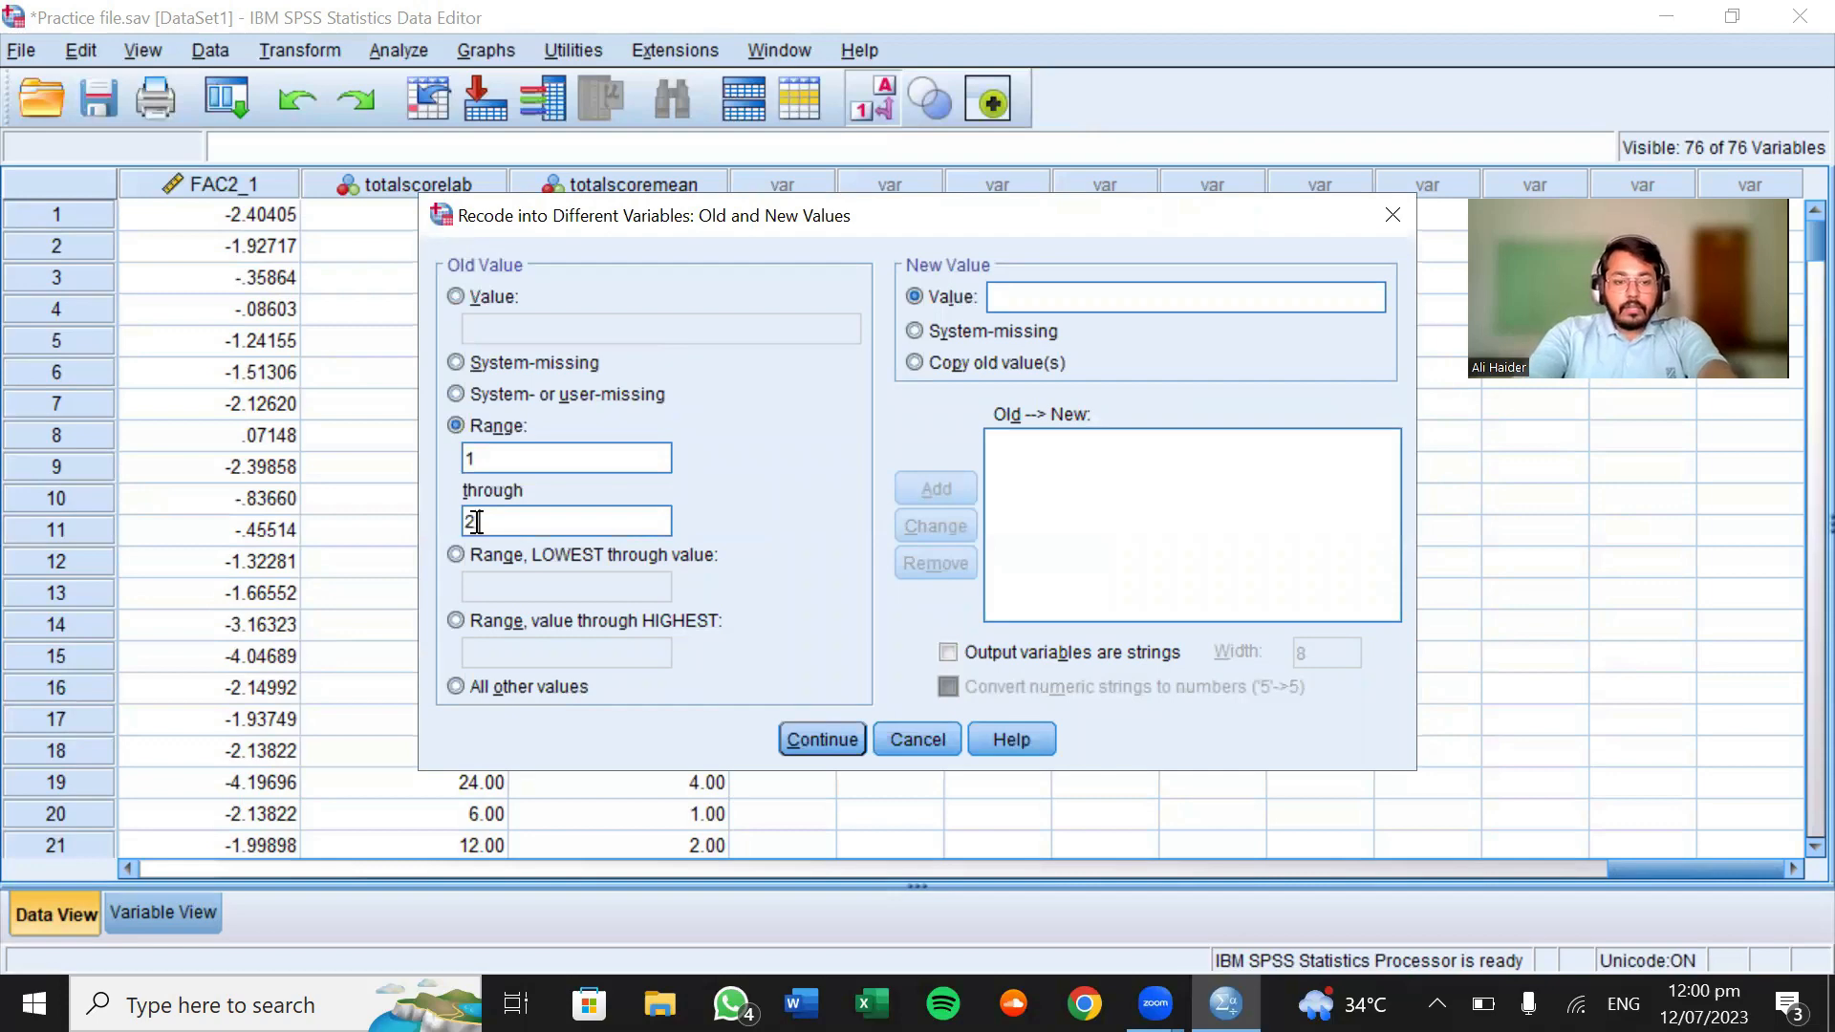
pyautogui.write('25')
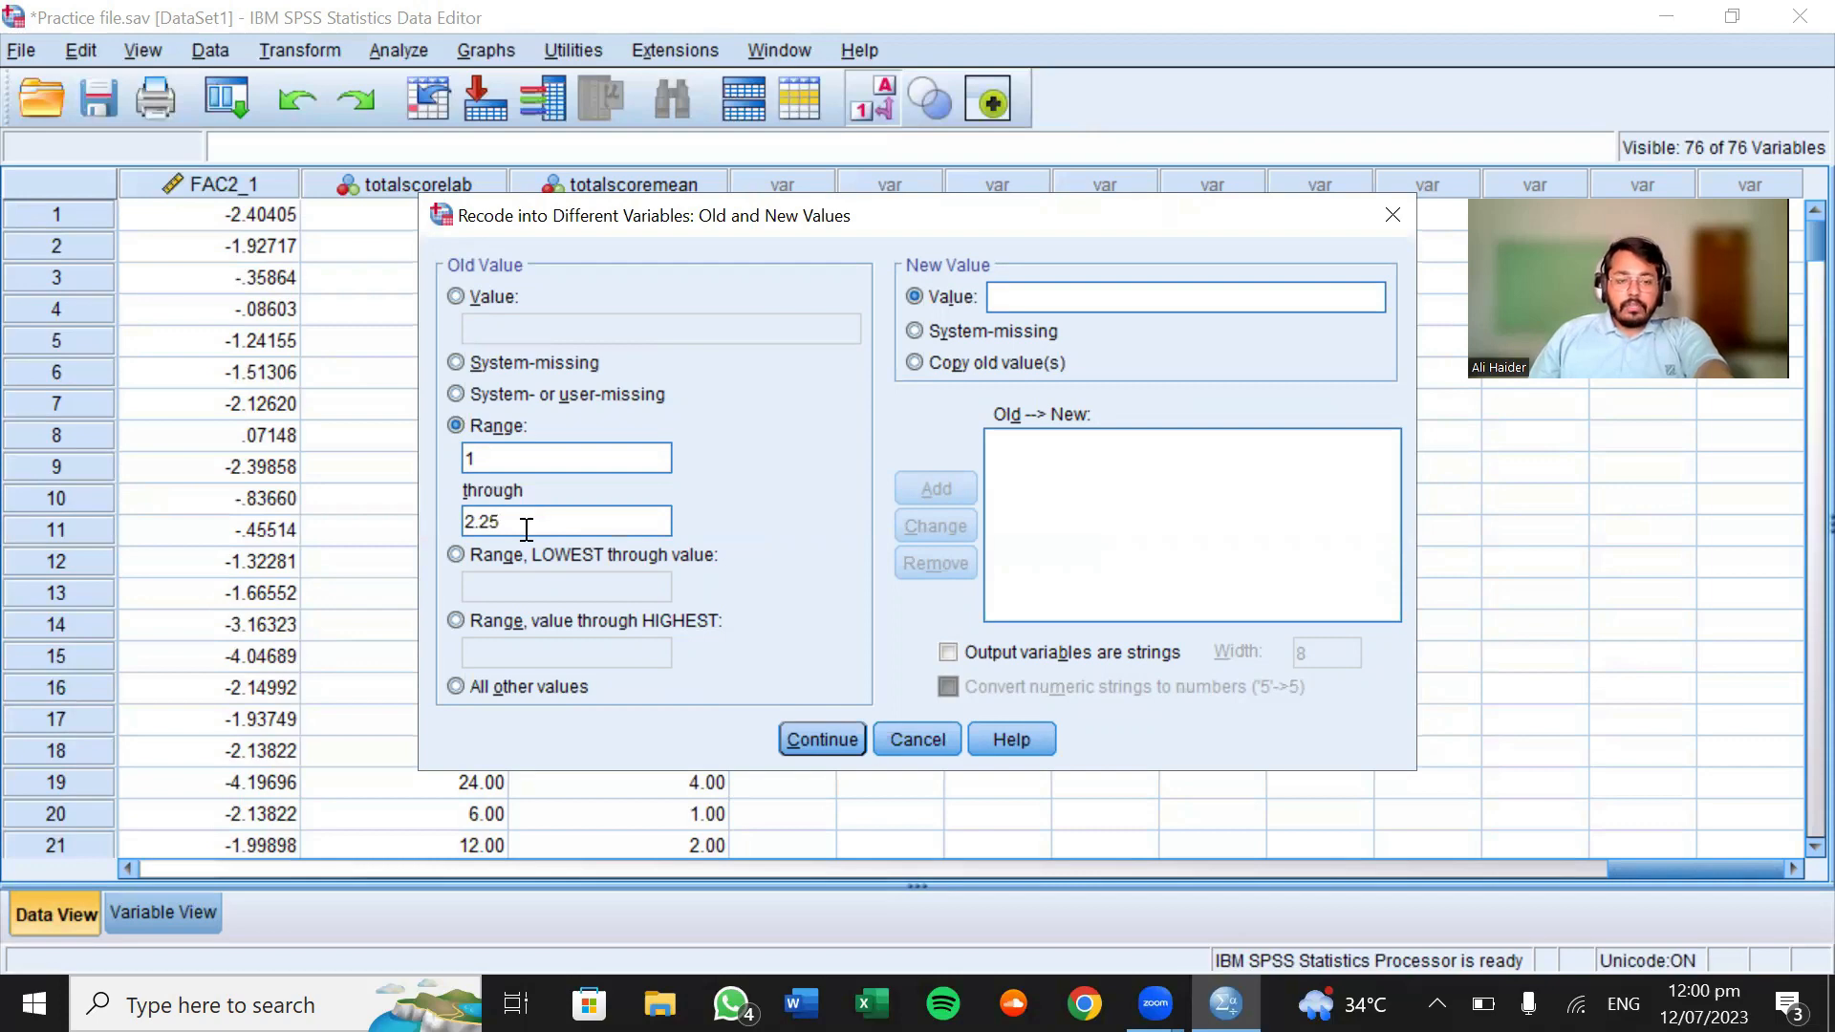
pyautogui.press('BackSpace')
pyautogui.press('BackSpace')
pyautogui.press('BackSpace')
pyautogui.press('BackSpace')
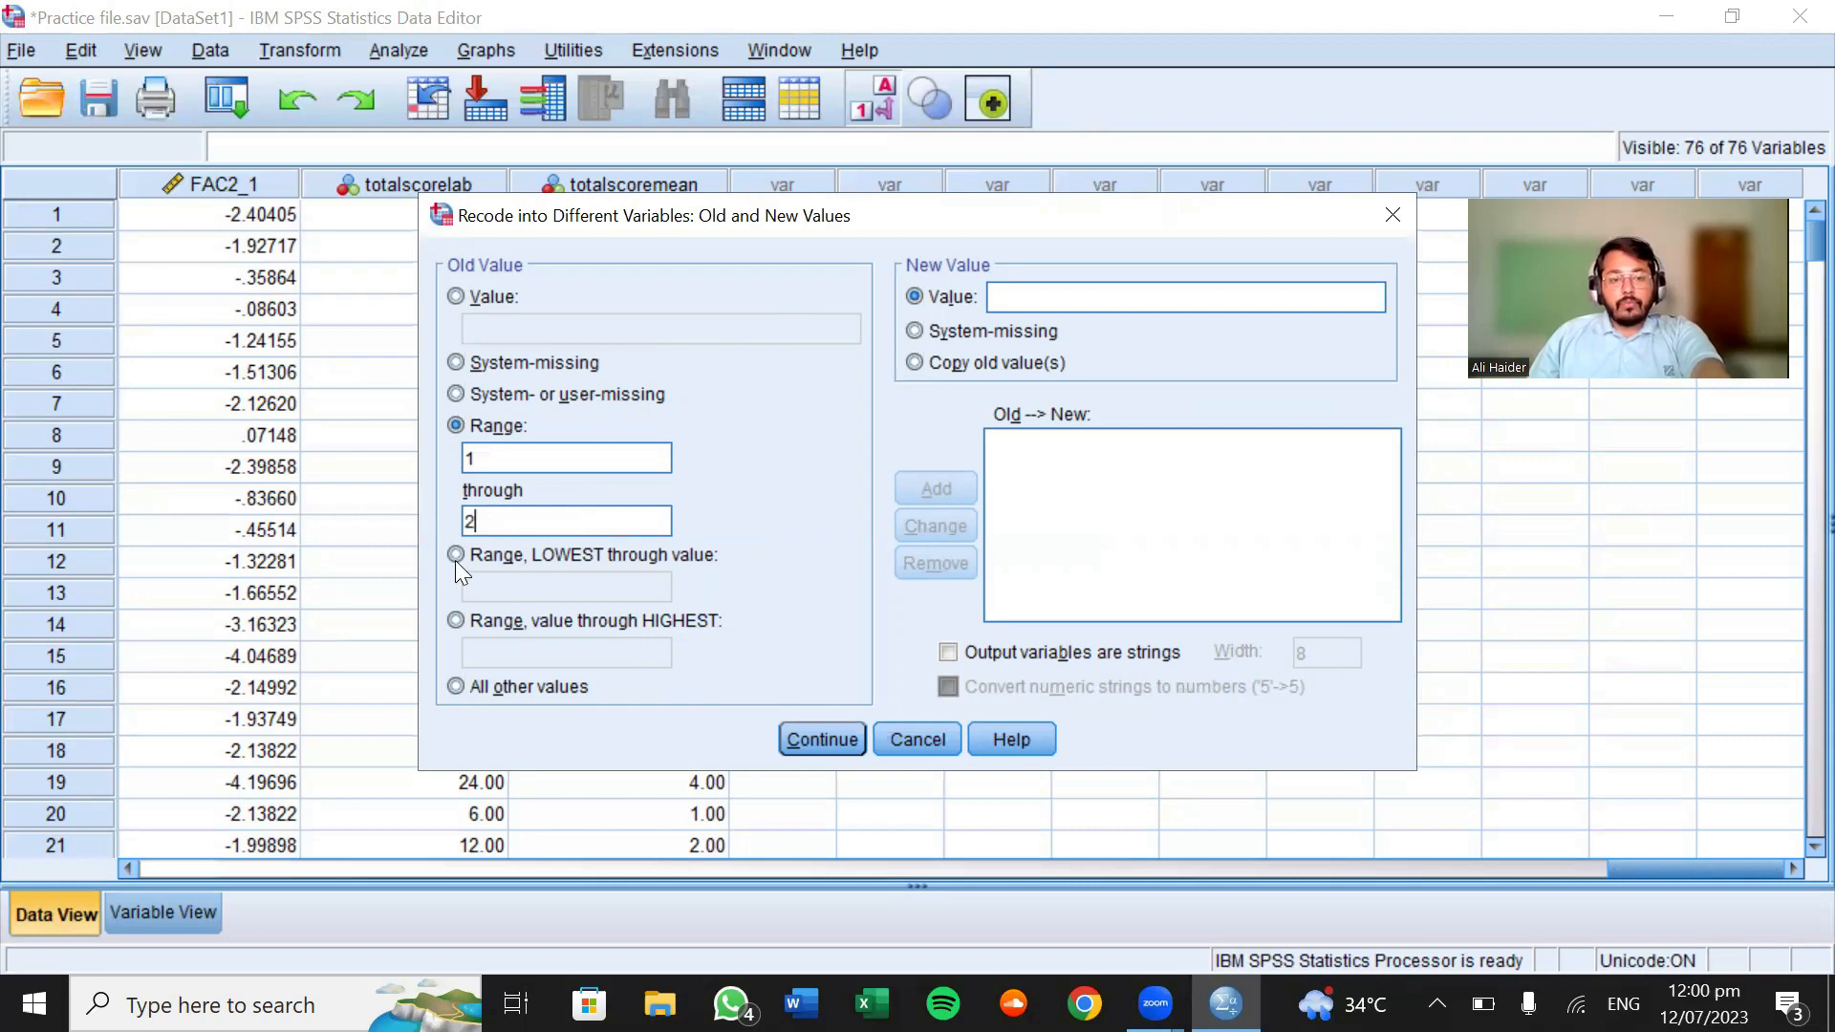
# Change the recode's old-value condition to the range from lowest through 1.8
pyautogui.click(520, 583)
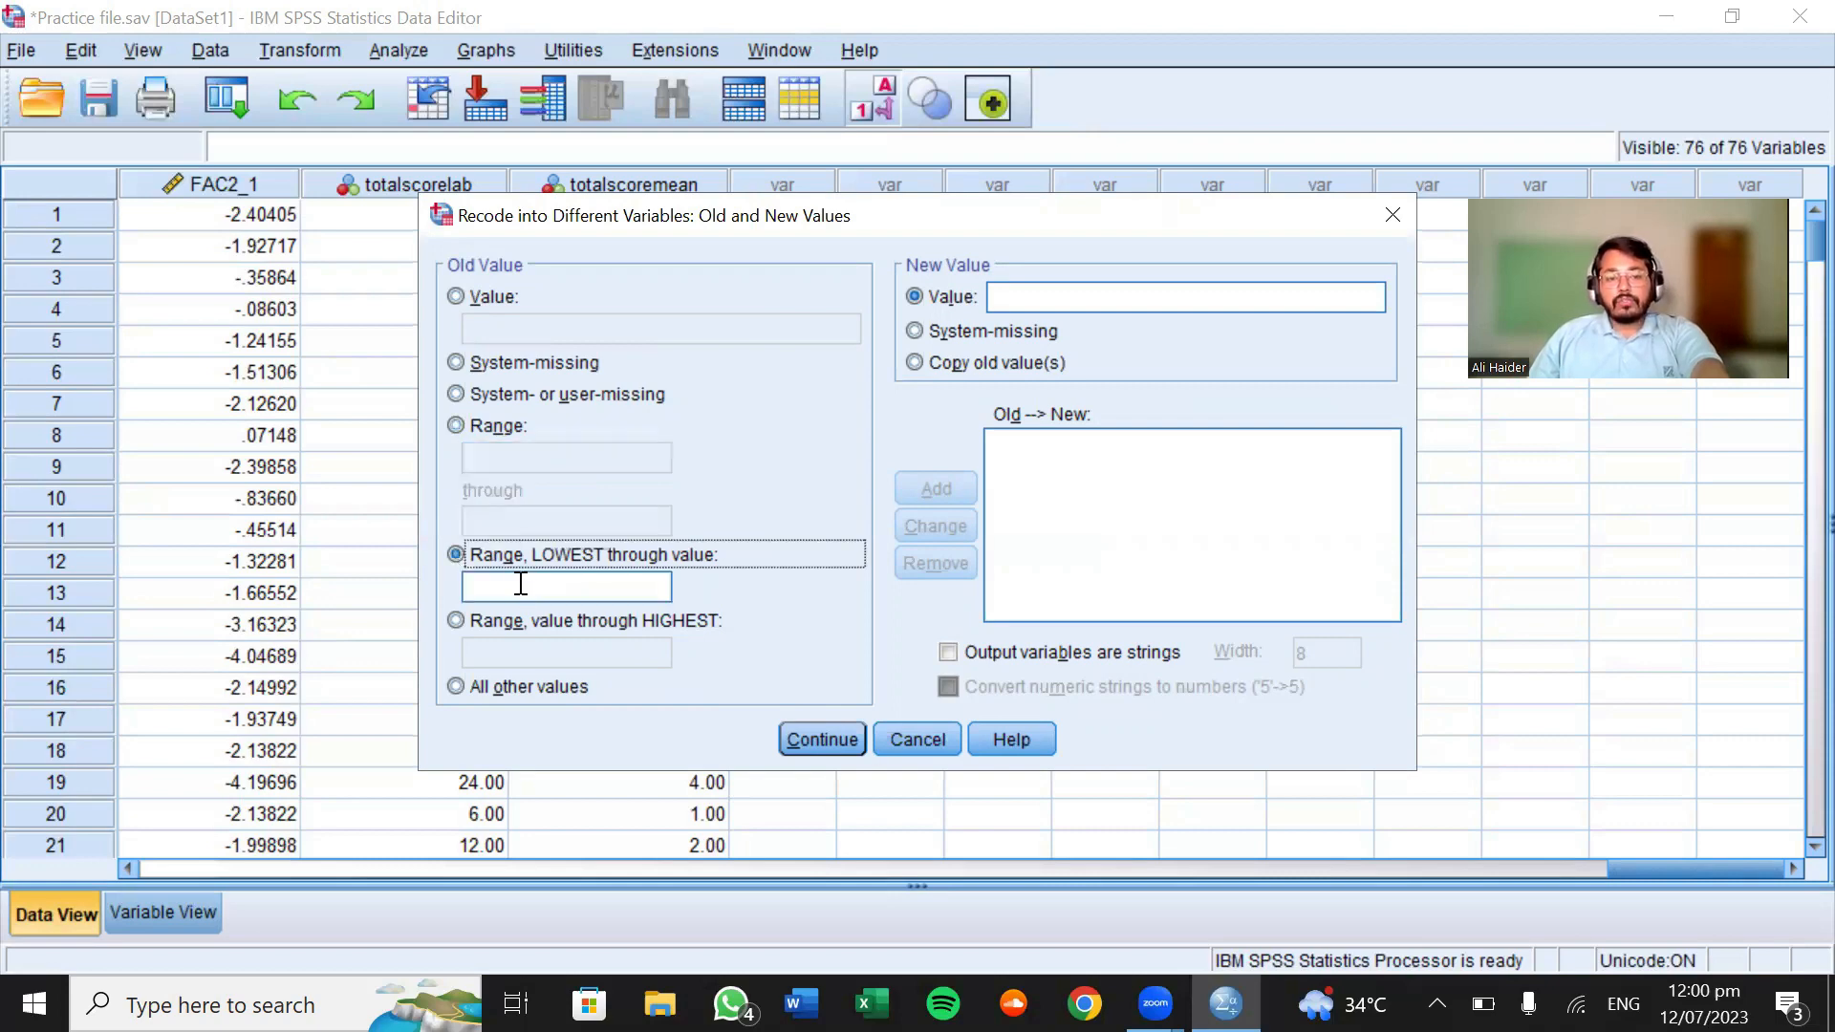
pyautogui.click(521, 583)
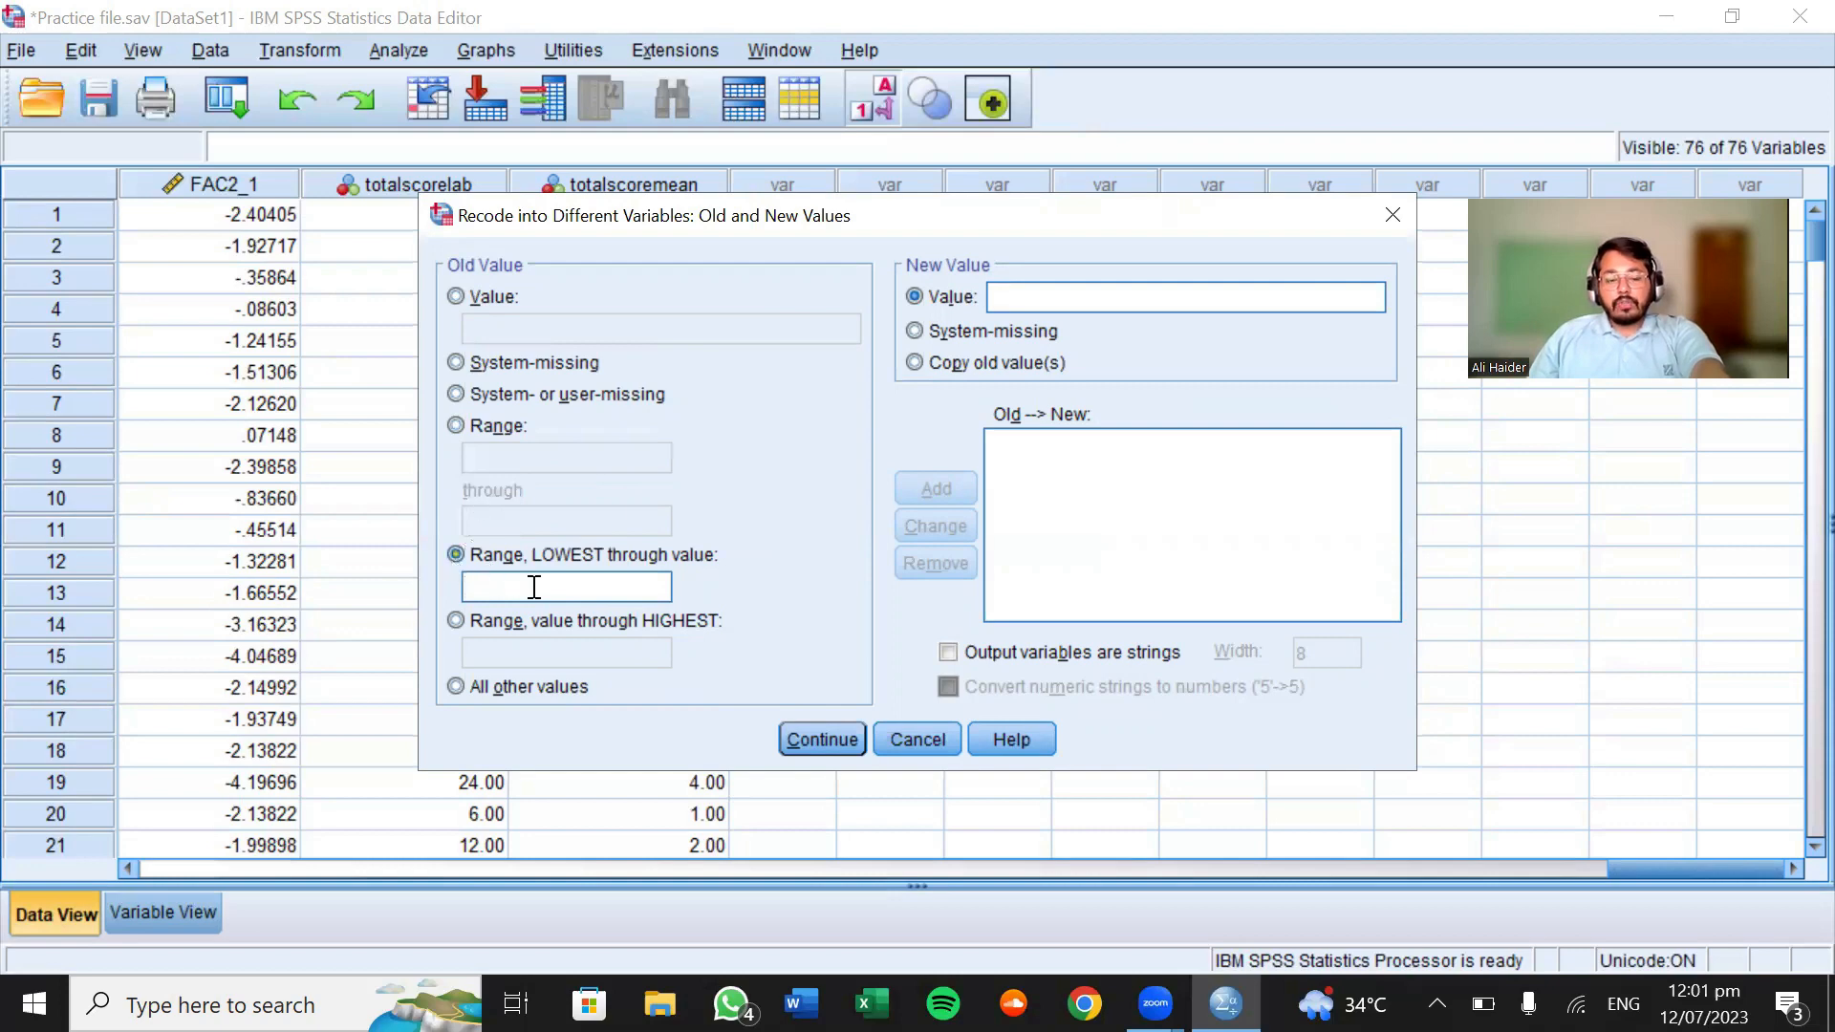
pyautogui.write('1')
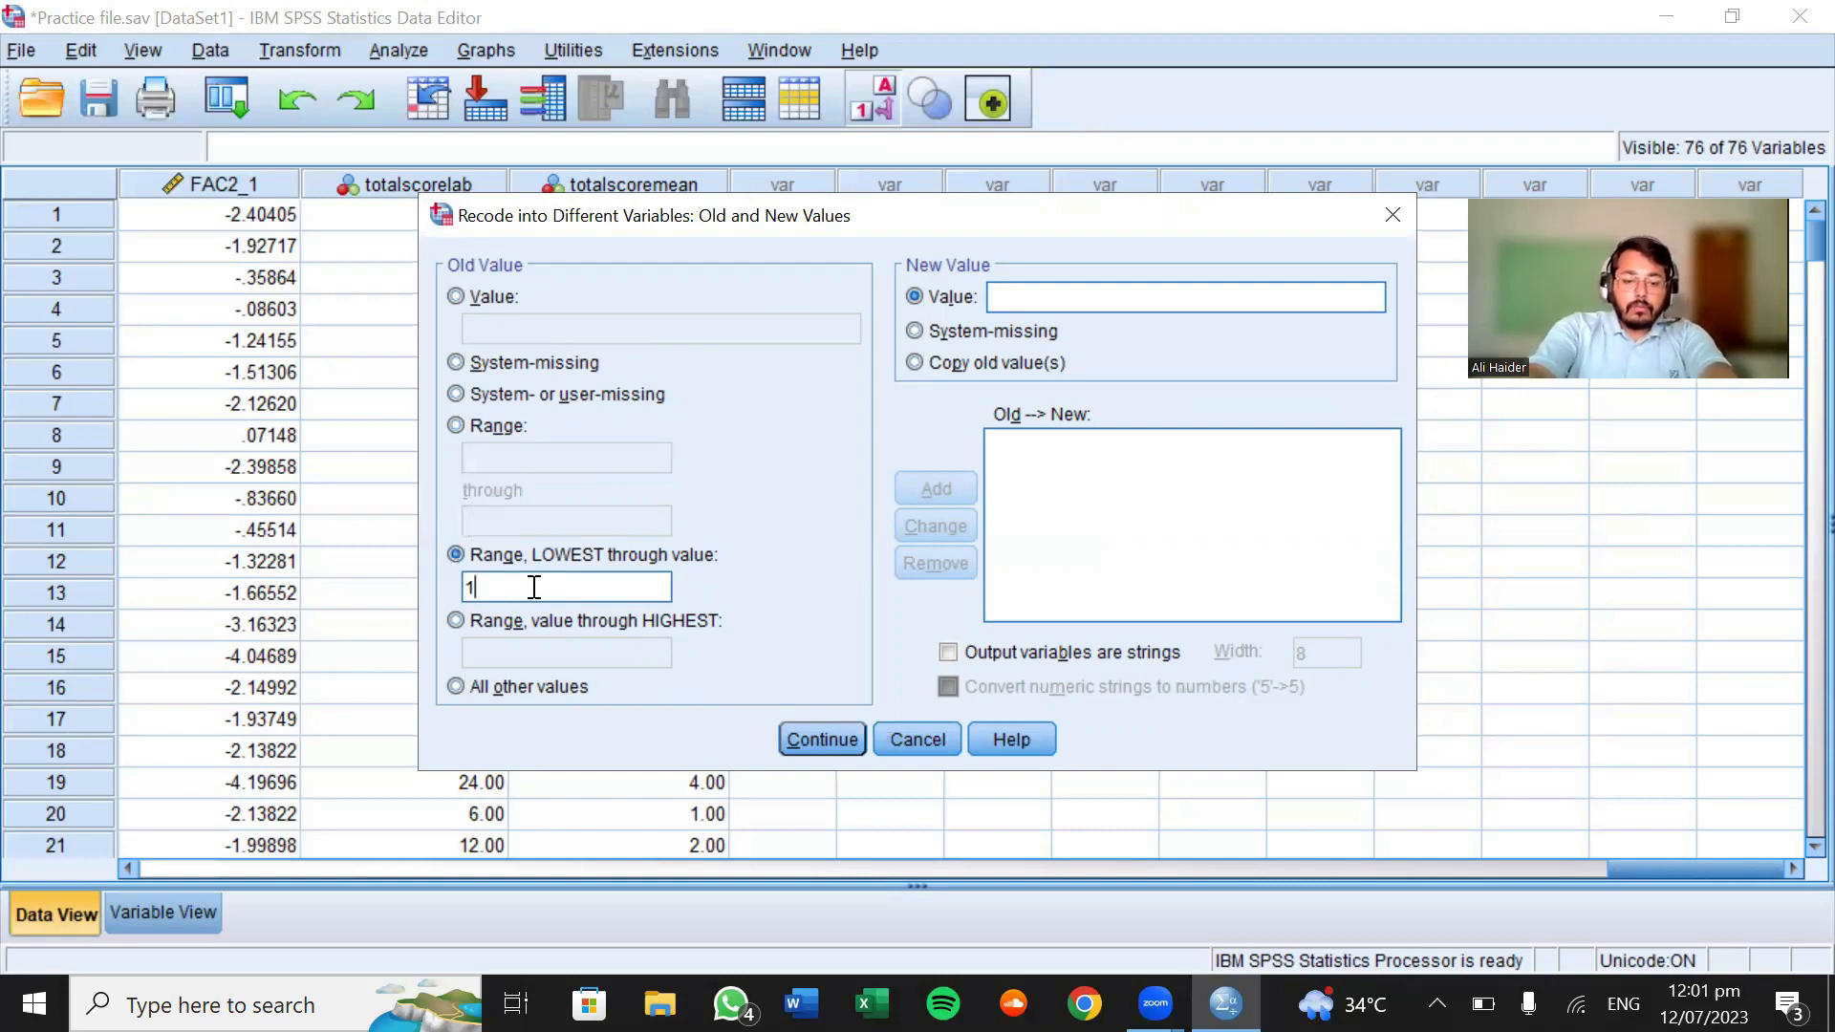
pyautogui.write('.8')
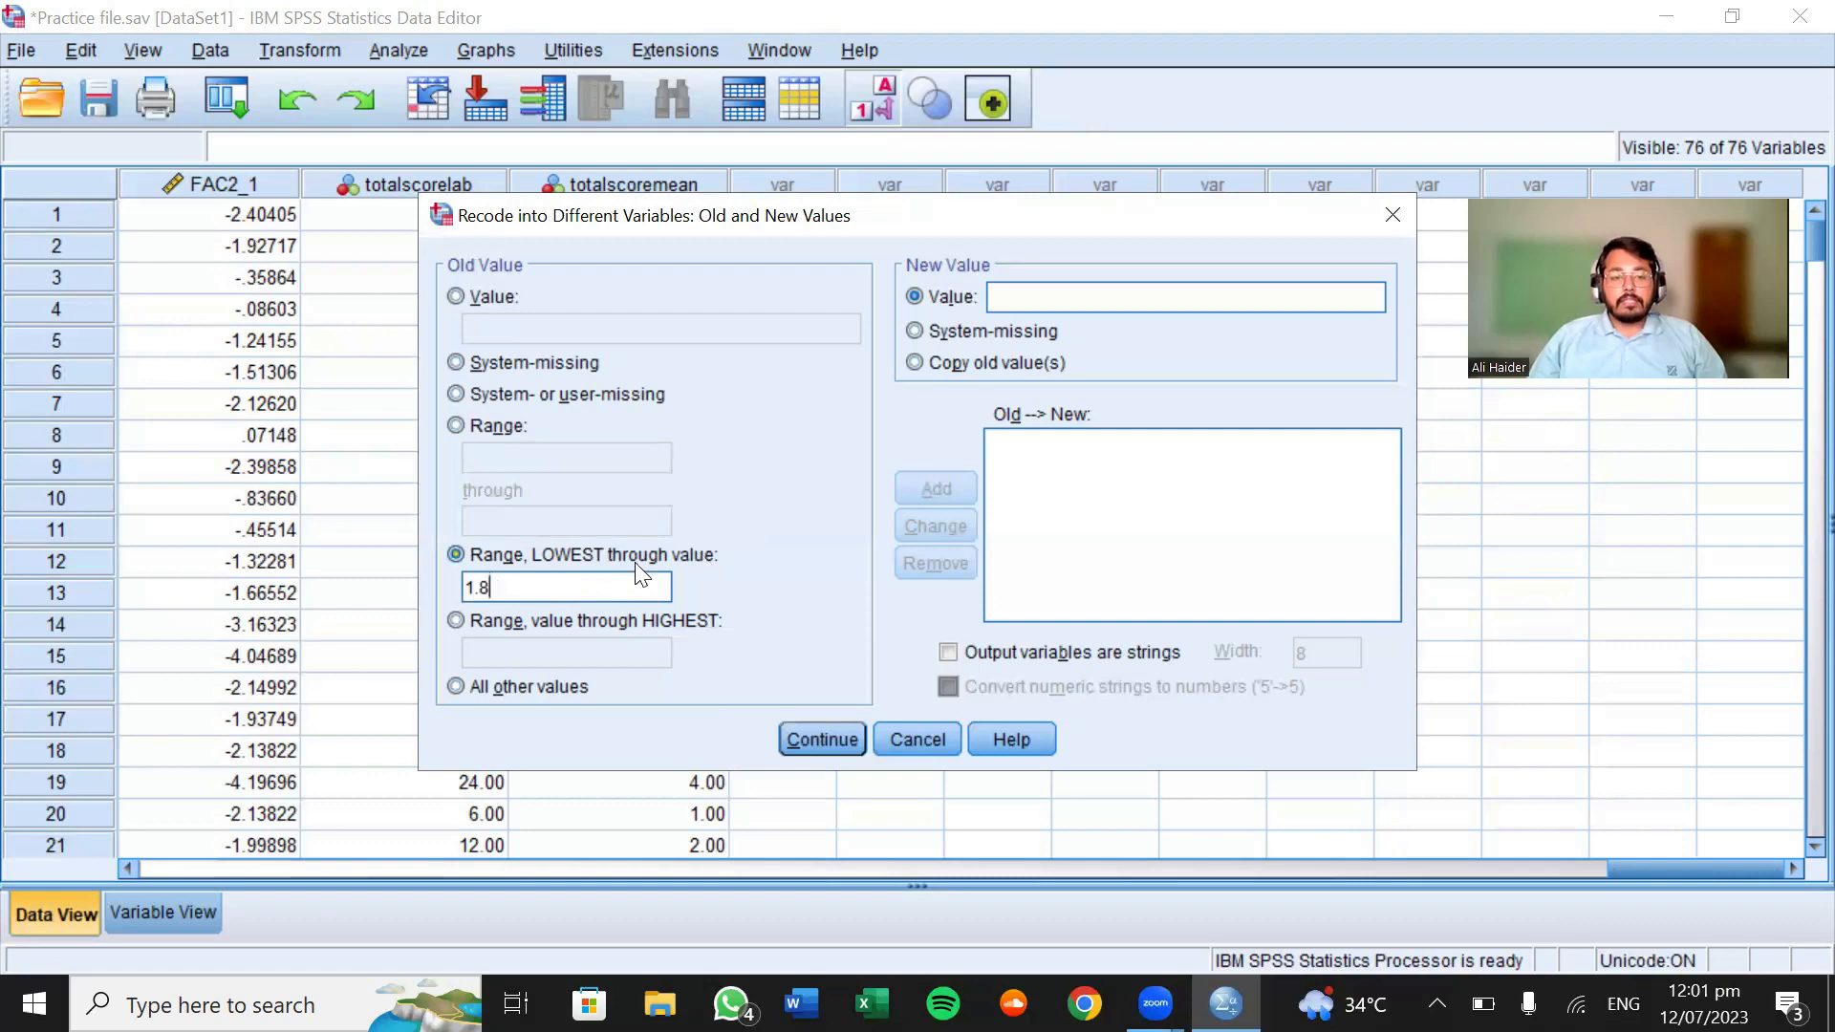
# Switch the old-value condition to a range through highest, and discard the recode into CORRECTMEAN without applying it
pyautogui.click(456, 622)
pyautogui.click(508, 650)
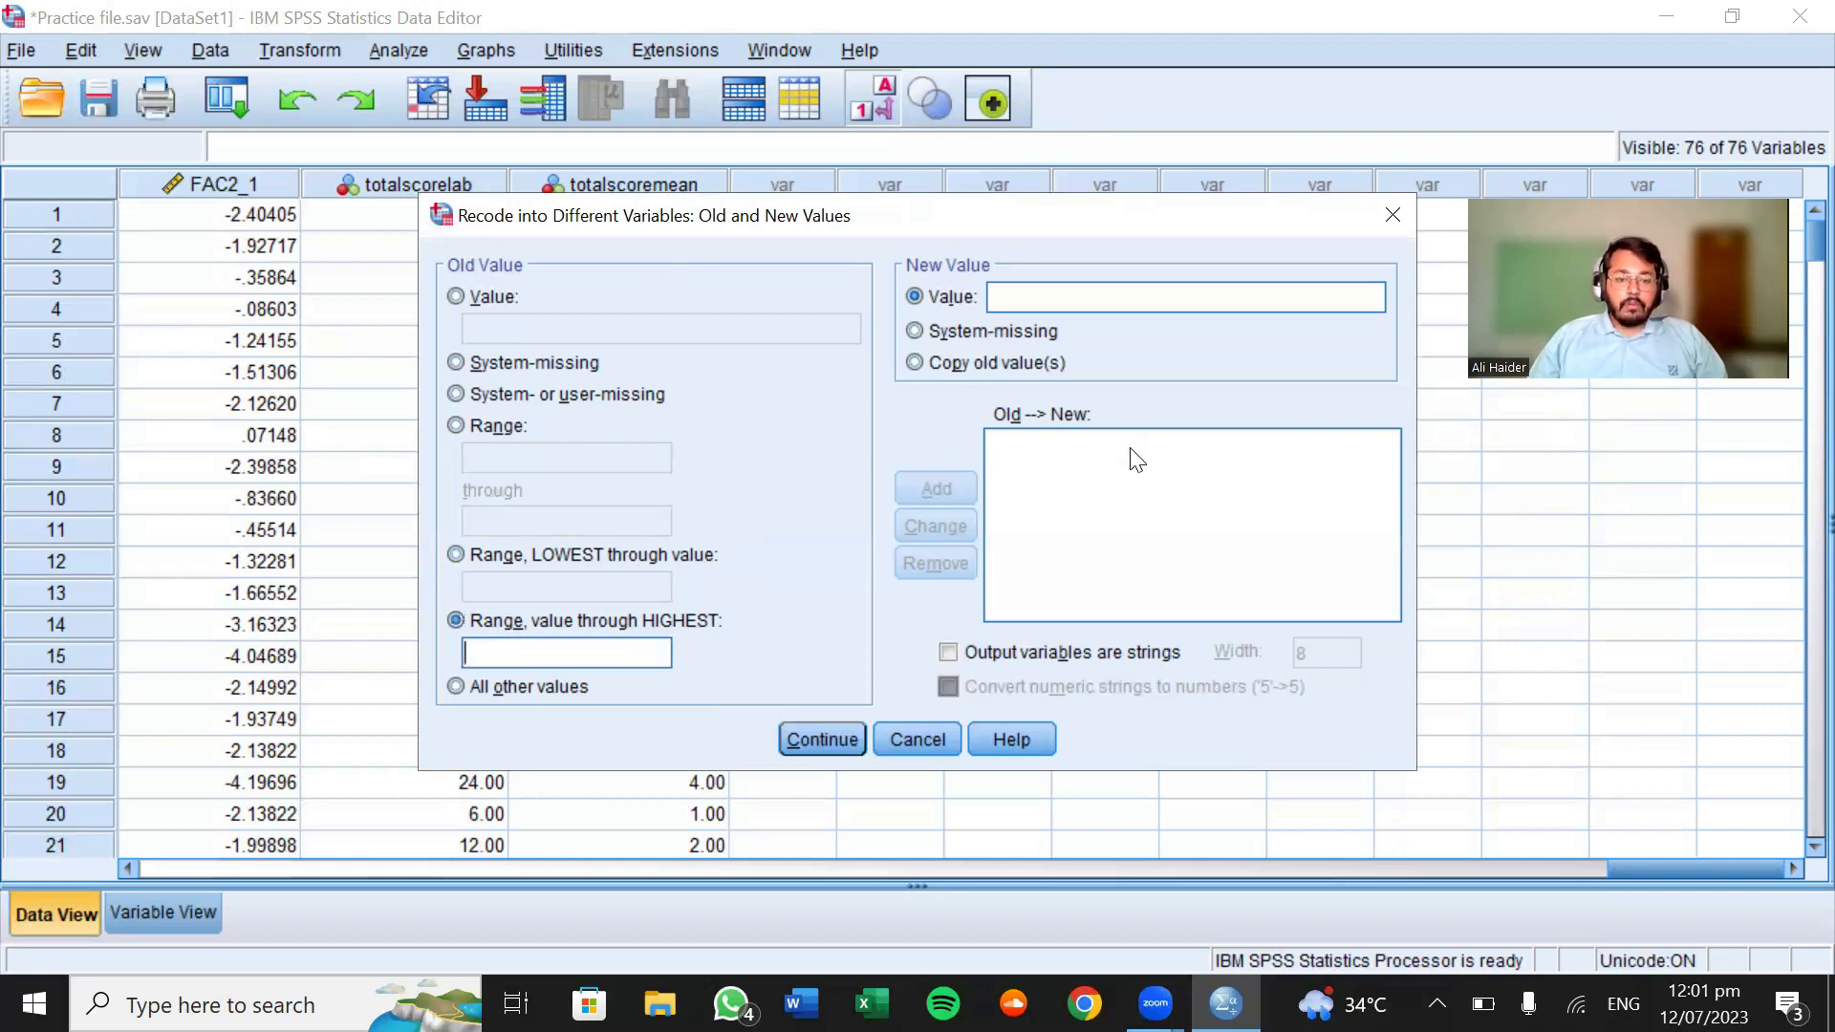
pyautogui.click(919, 740)
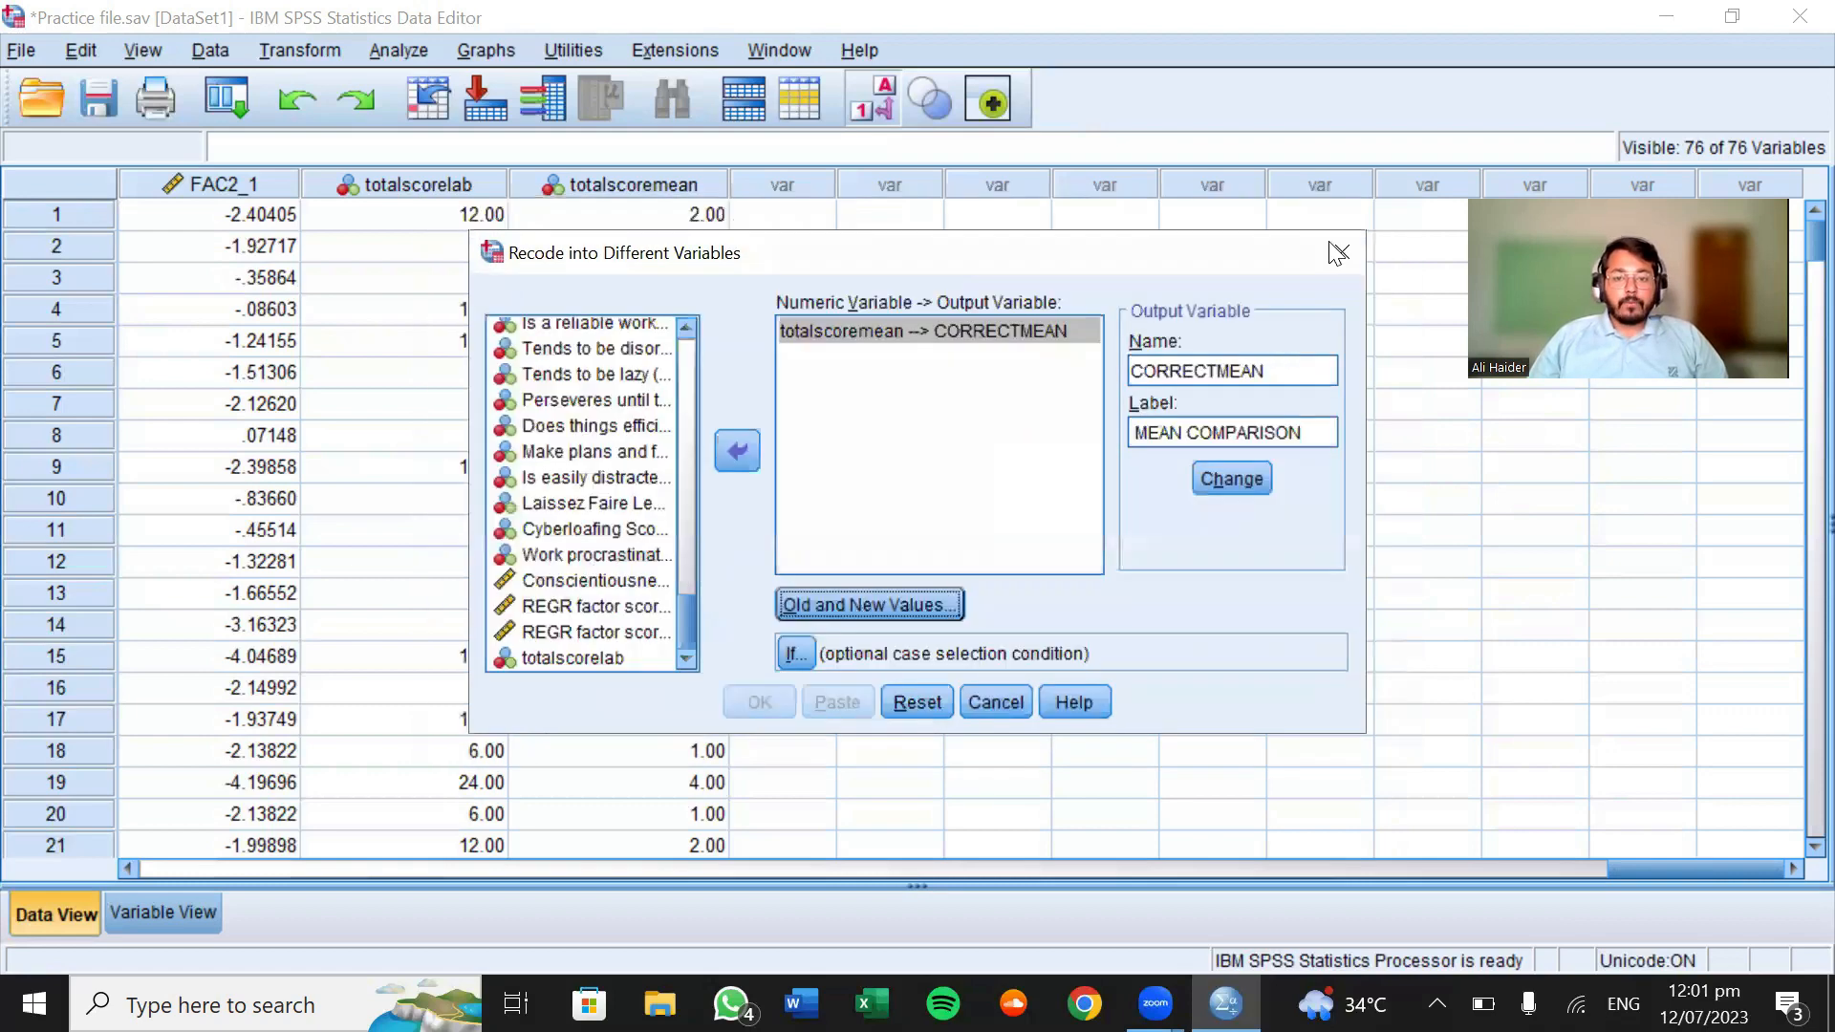
pyautogui.click(1338, 252)
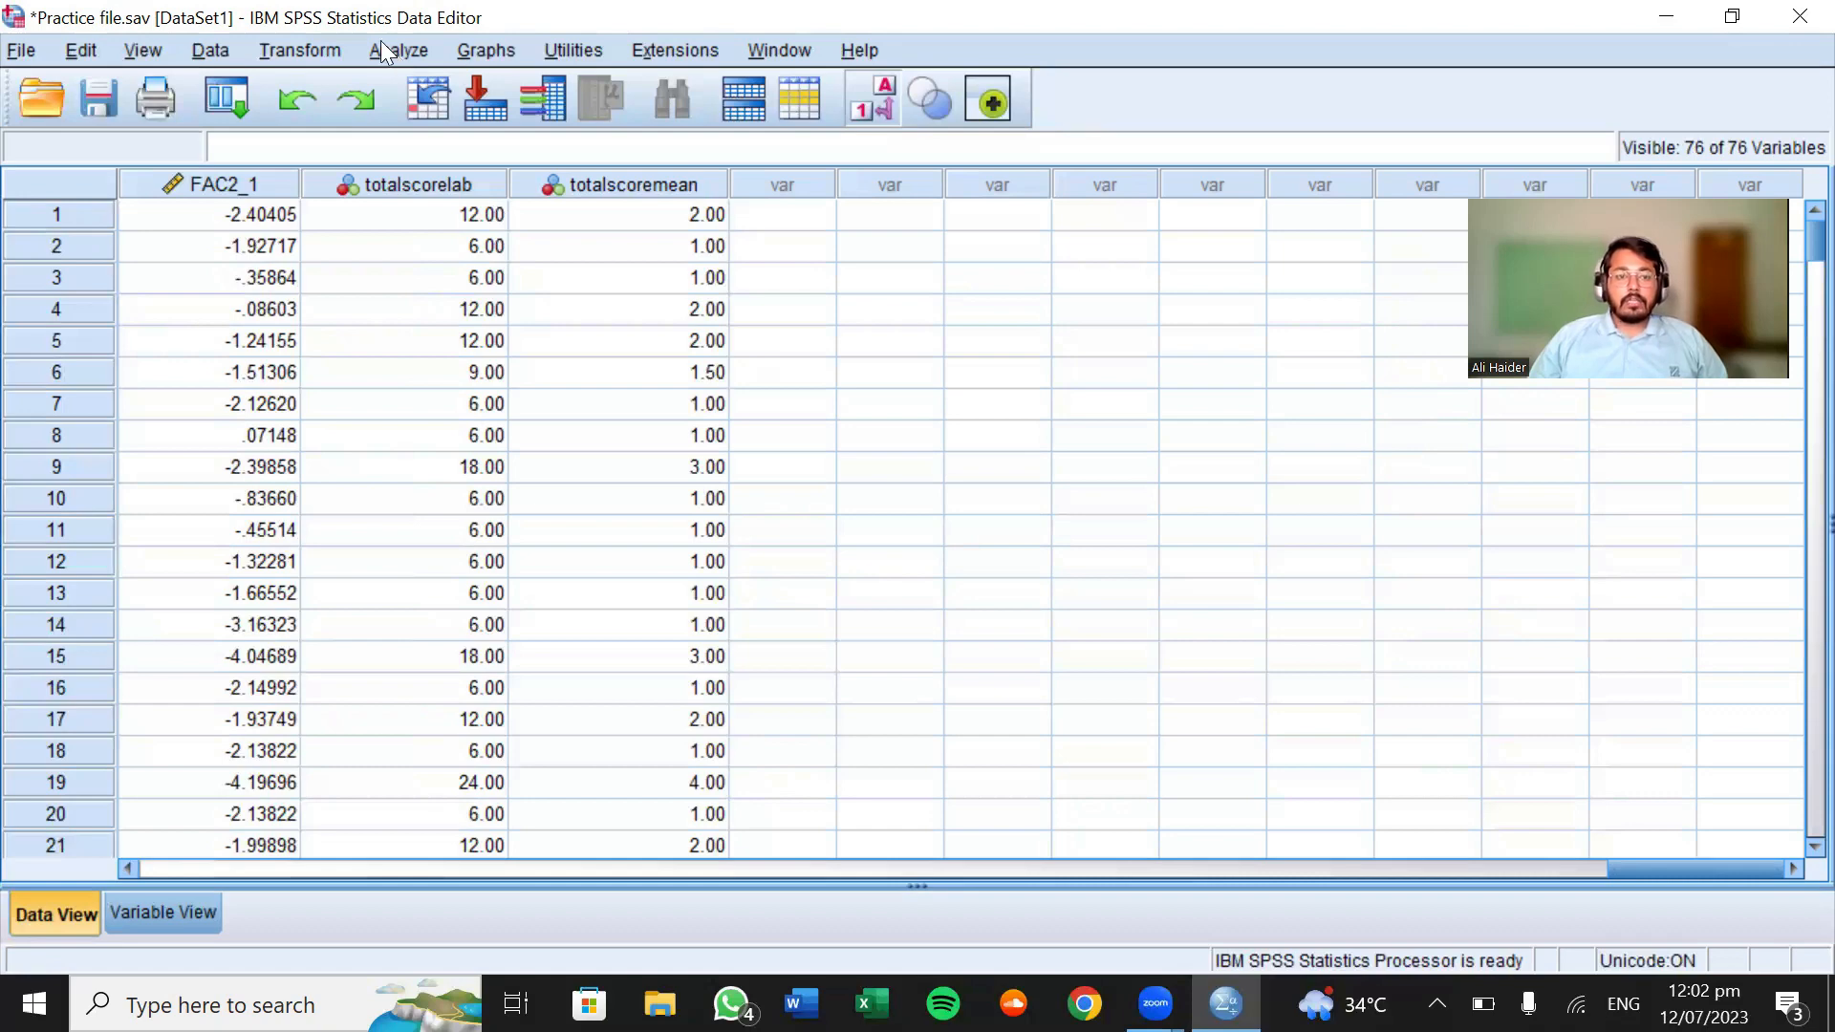
pyautogui.click(383, 46)
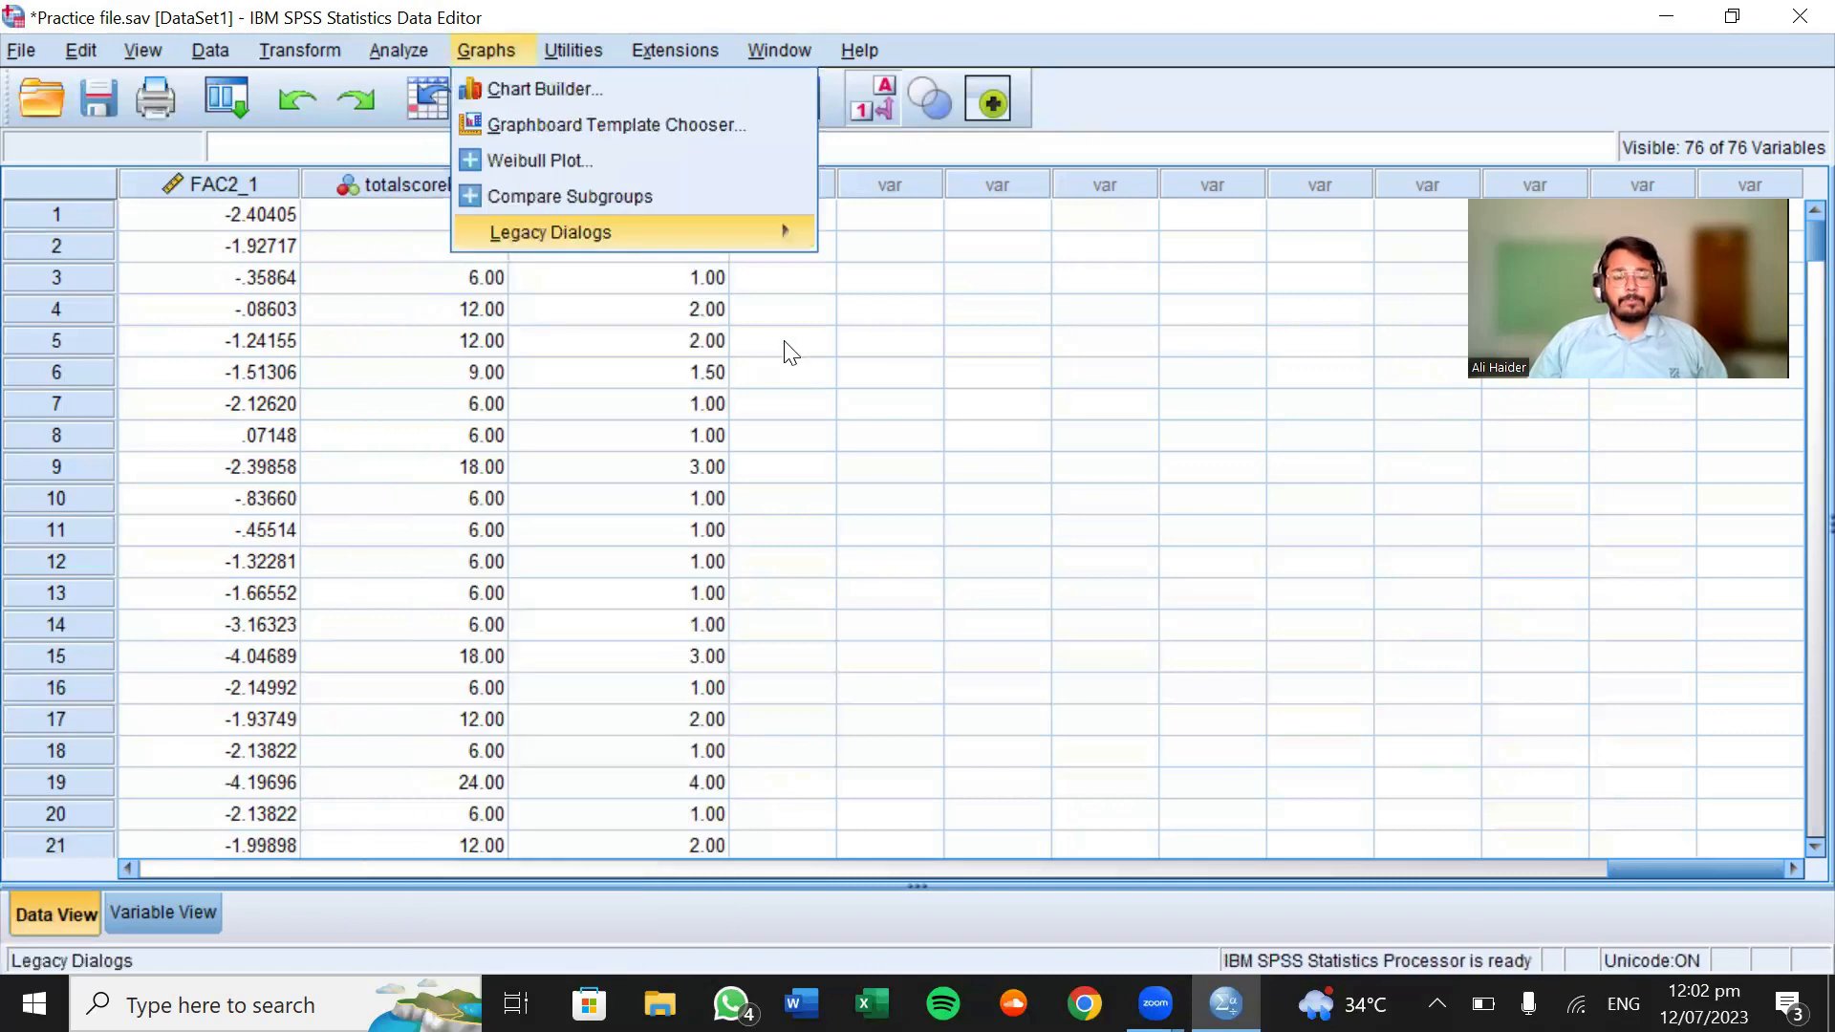
pyautogui.click(642, 406)
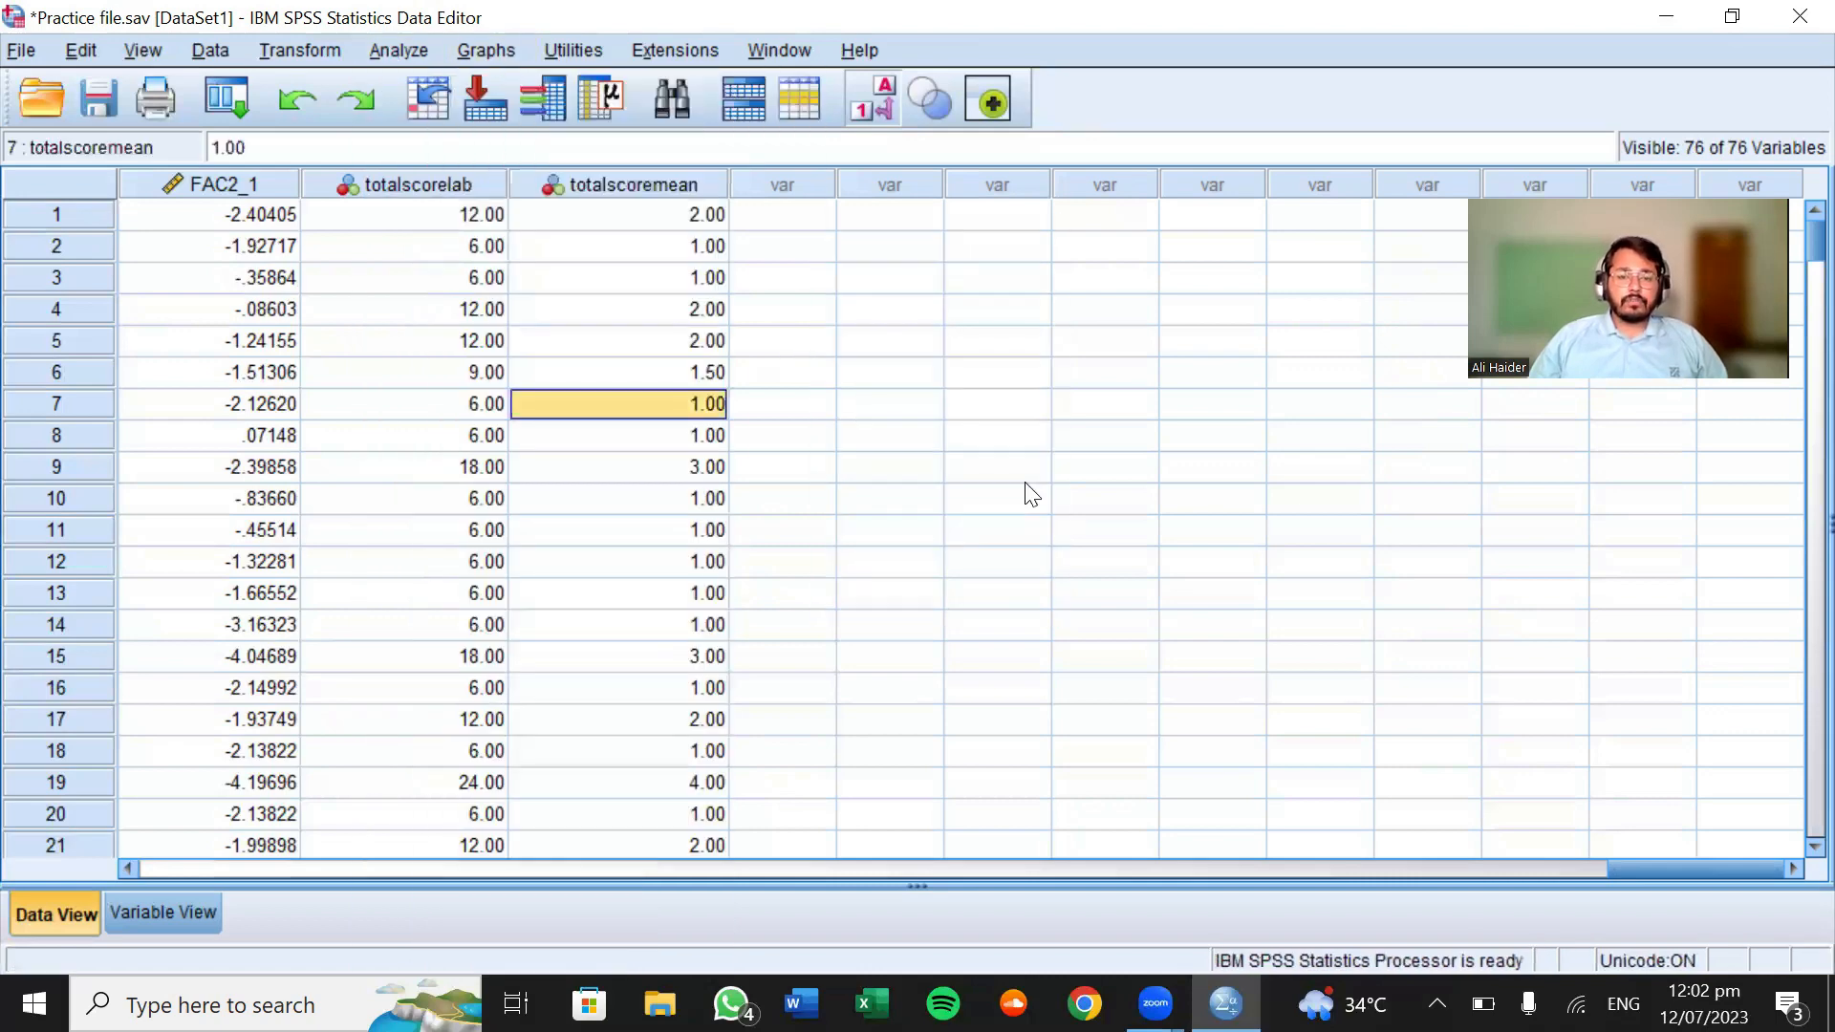
pyautogui.click(1029, 487)
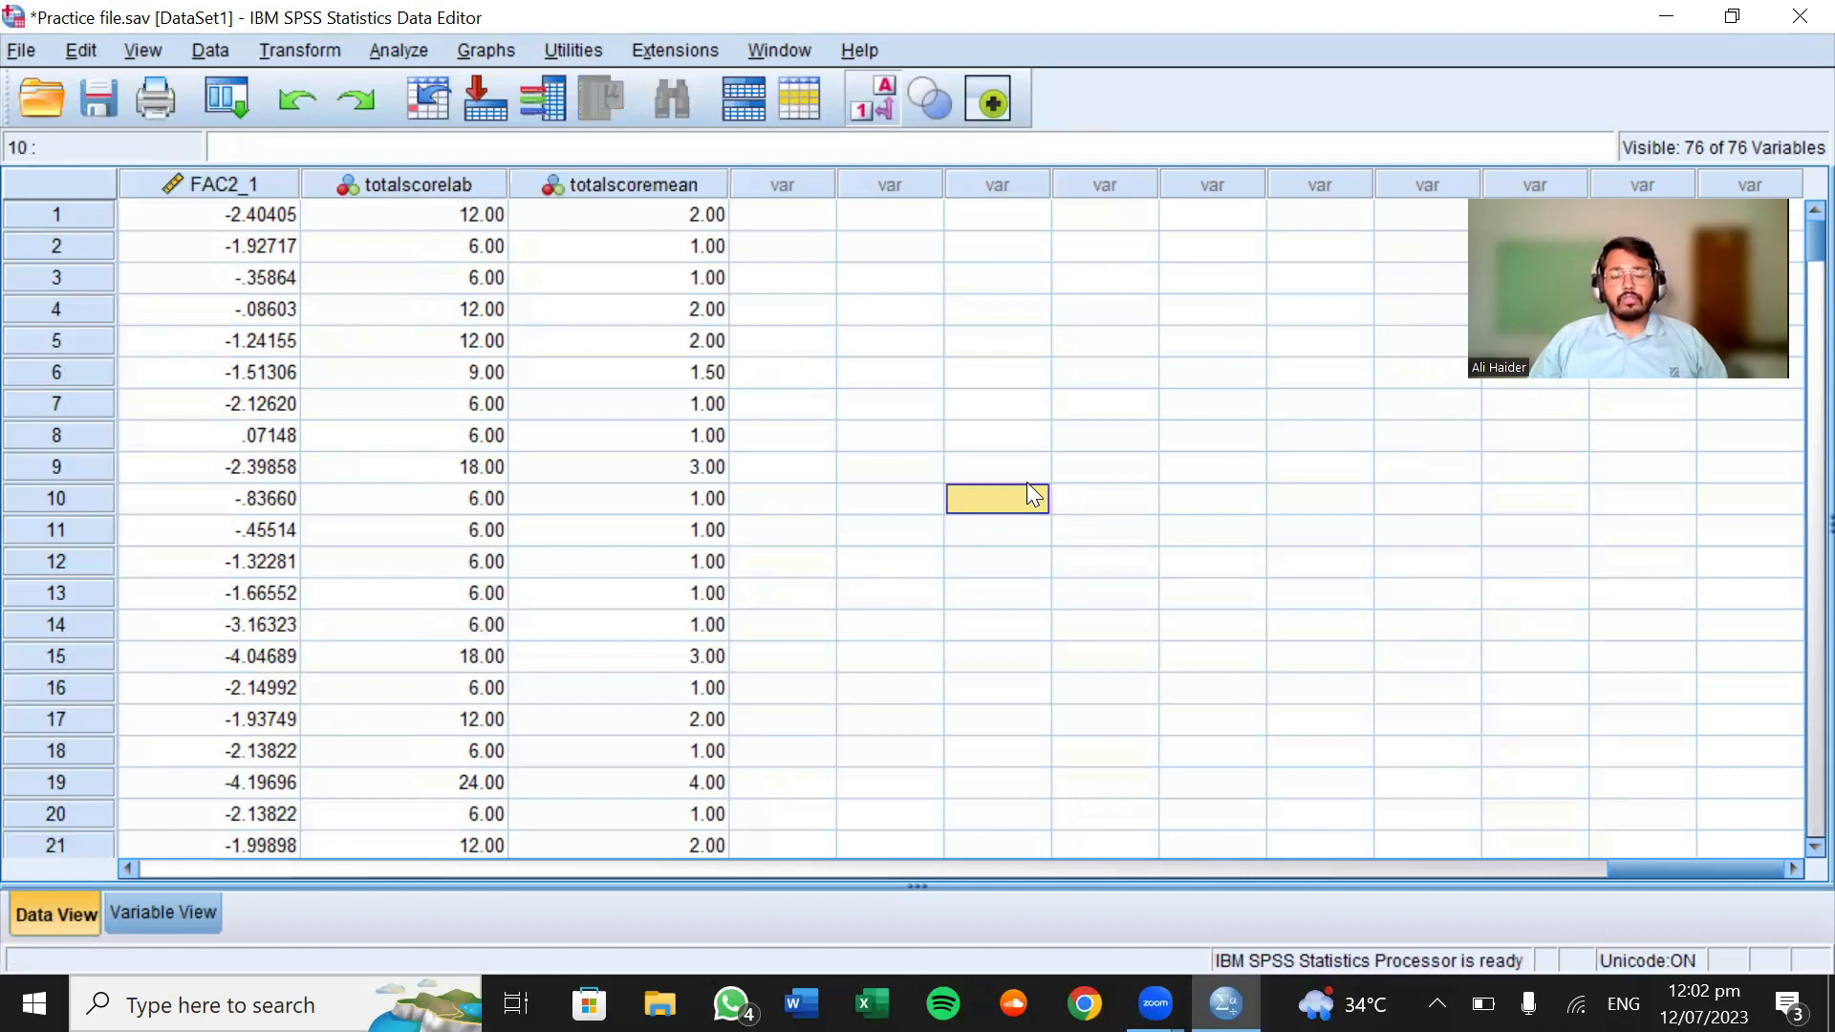